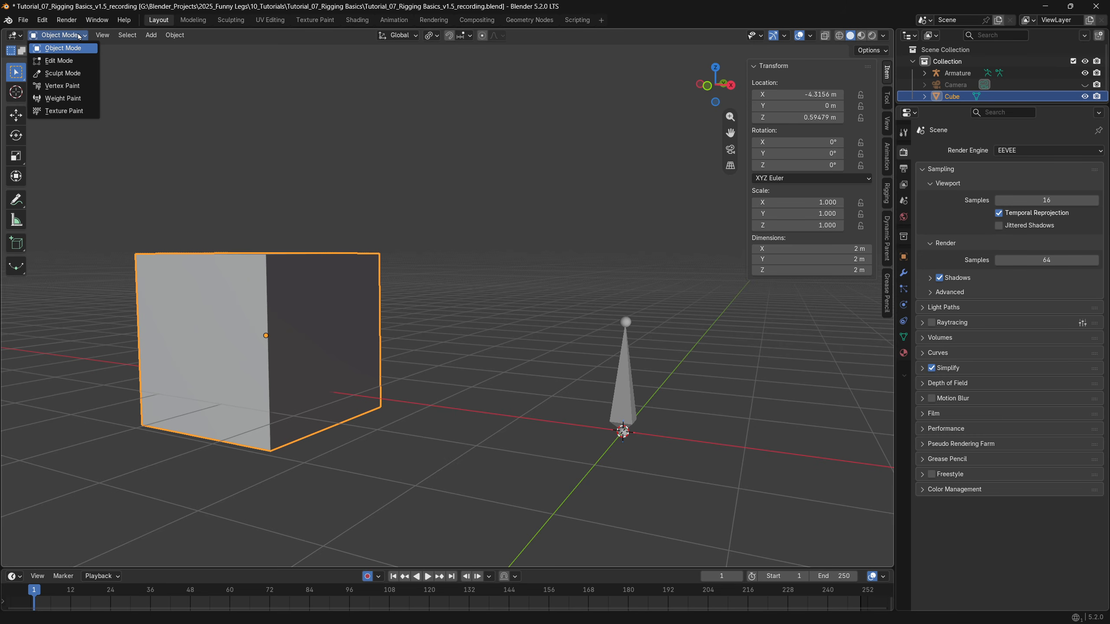
Step: Find and install the 3D Viewport Pie Menus extension, and clear the extension search
{"action": "left_click", "coordinate": [43, 20]}
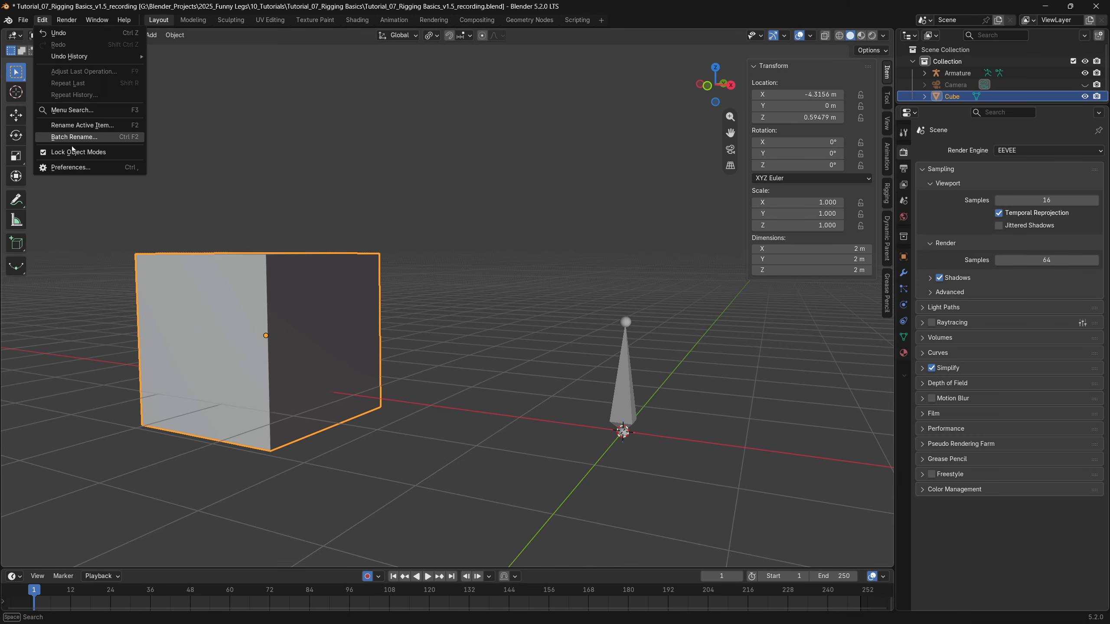
{"action": "left_click", "coordinate": [79, 168]}
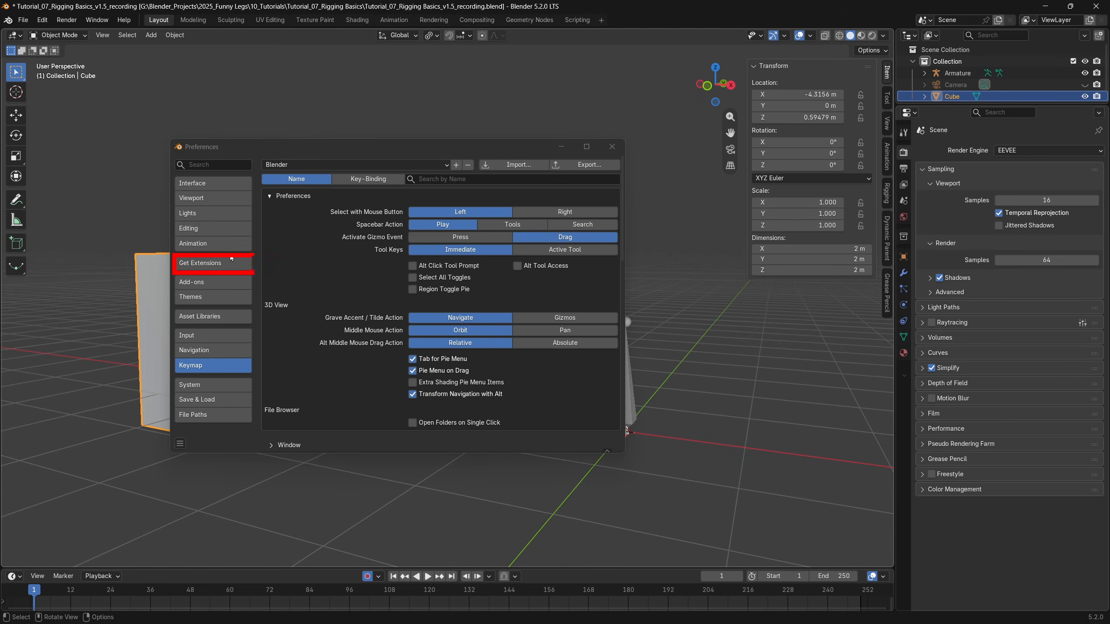
{"action": "left_click", "coordinate": [245, 262]}
{"action": "left_click", "coordinate": [316, 164]}
{"action": "type", "text": "3d viewport"}
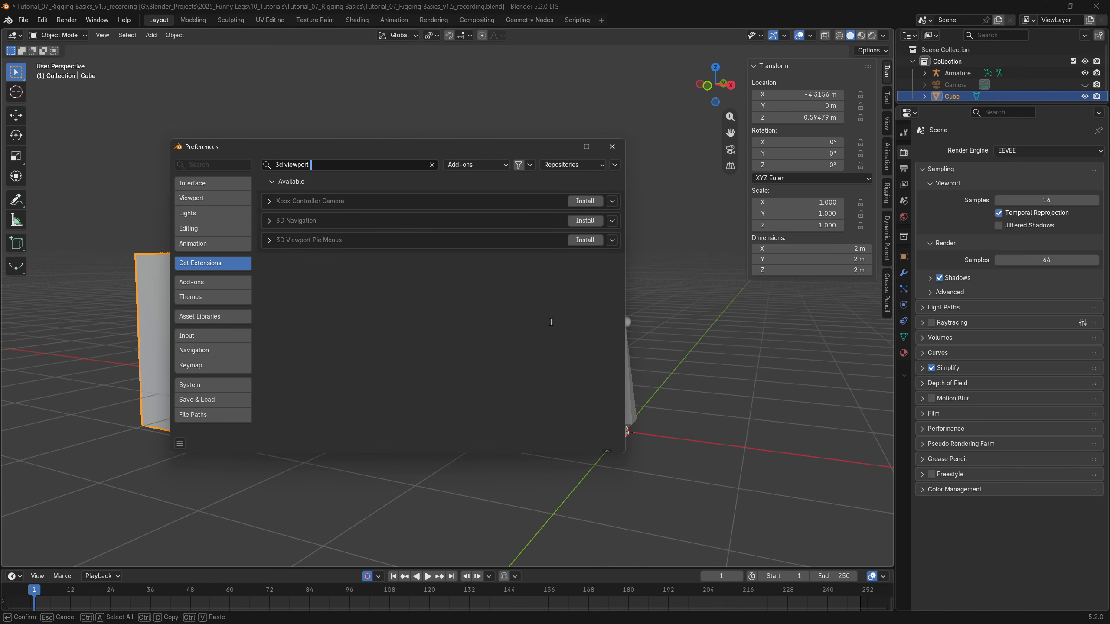
{"action": "left_click", "coordinate": [586, 240]}
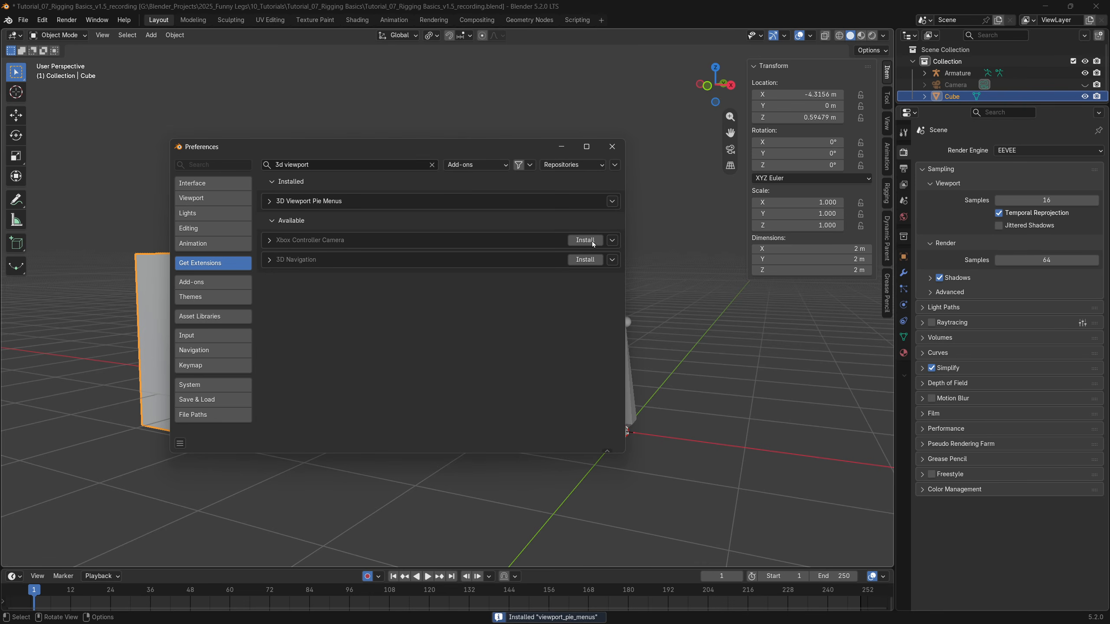
{"action": "left_click", "coordinate": [432, 164]}
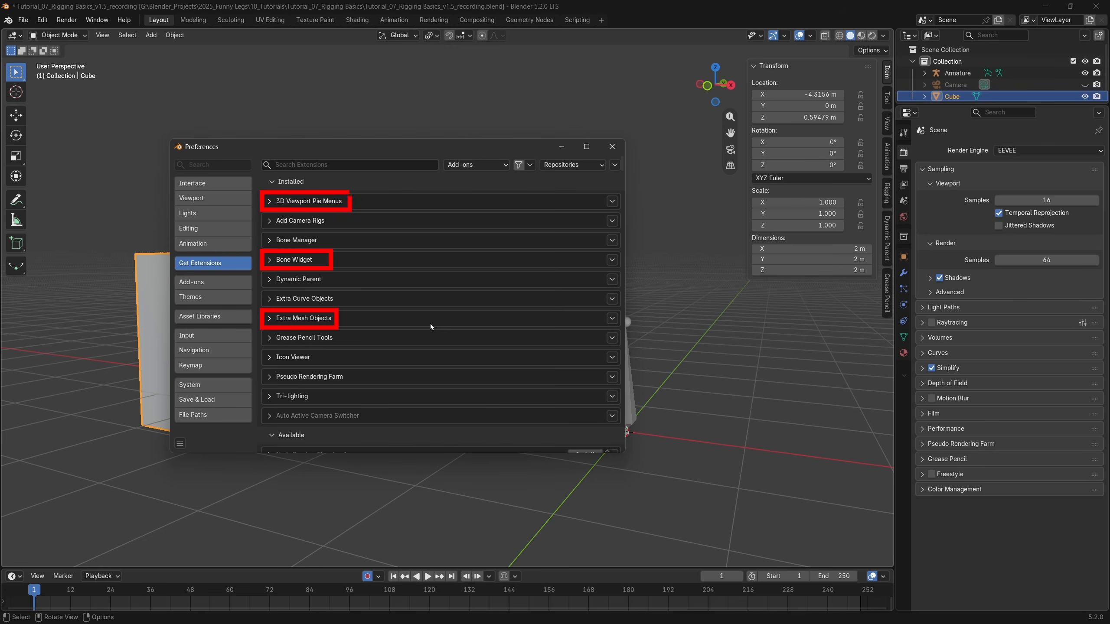
Step: Check the Rigify entry in the list of add-ons and close the preferences
{"action": "left_click", "coordinate": [204, 281]}
{"action": "scroll", "coordinate": [436, 306], "scroll_direction": "down", "scroll_amount": 5}
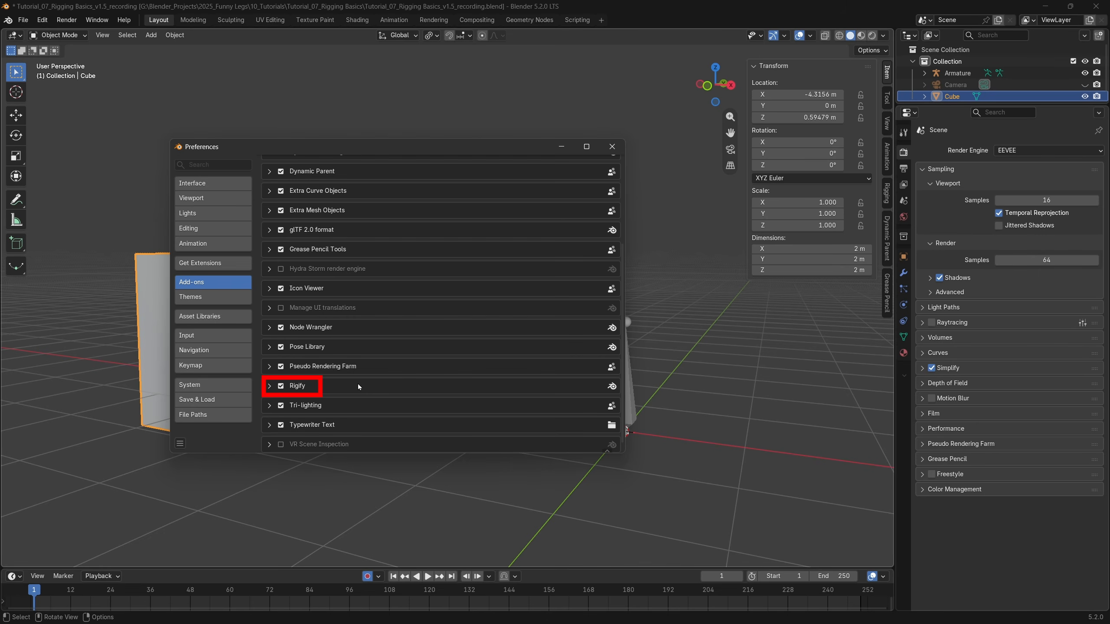
{"action": "left_click", "coordinate": [611, 147]}
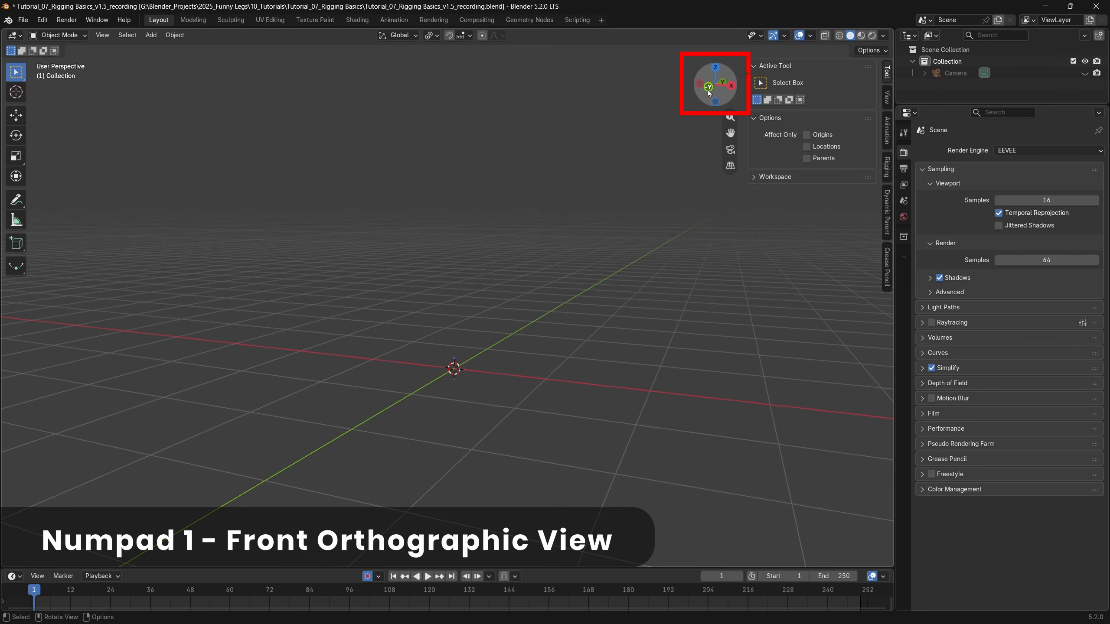
Step: Add a Triangle mesh from the math functions in Front Orthographic view
{"action": "left_click", "coordinate": [708, 90]}
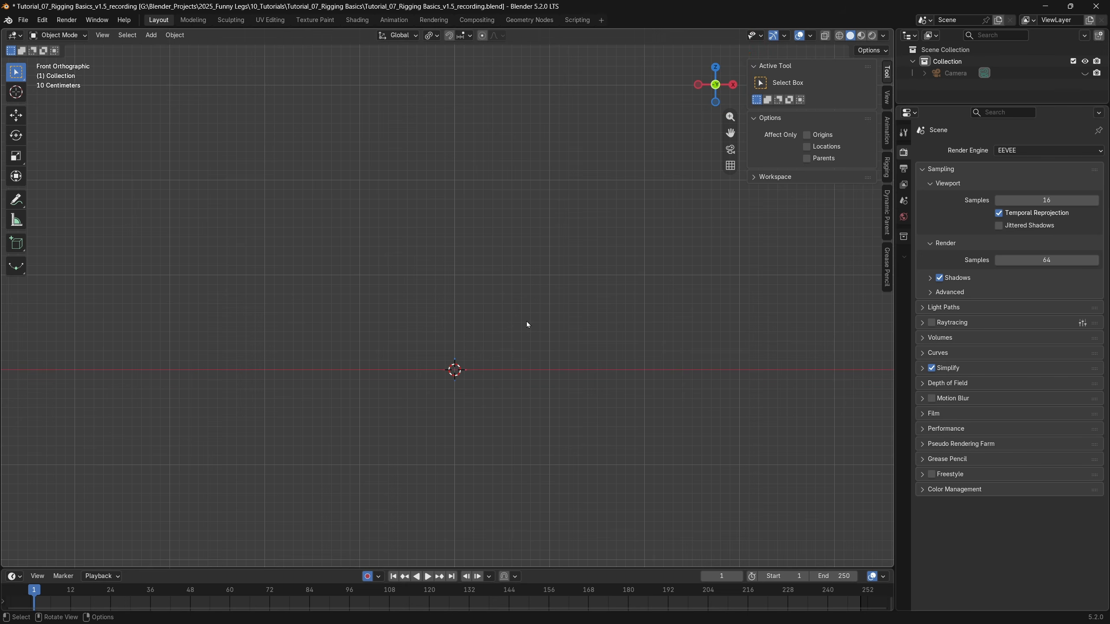
{"action": "key", "text": "shift+a"}
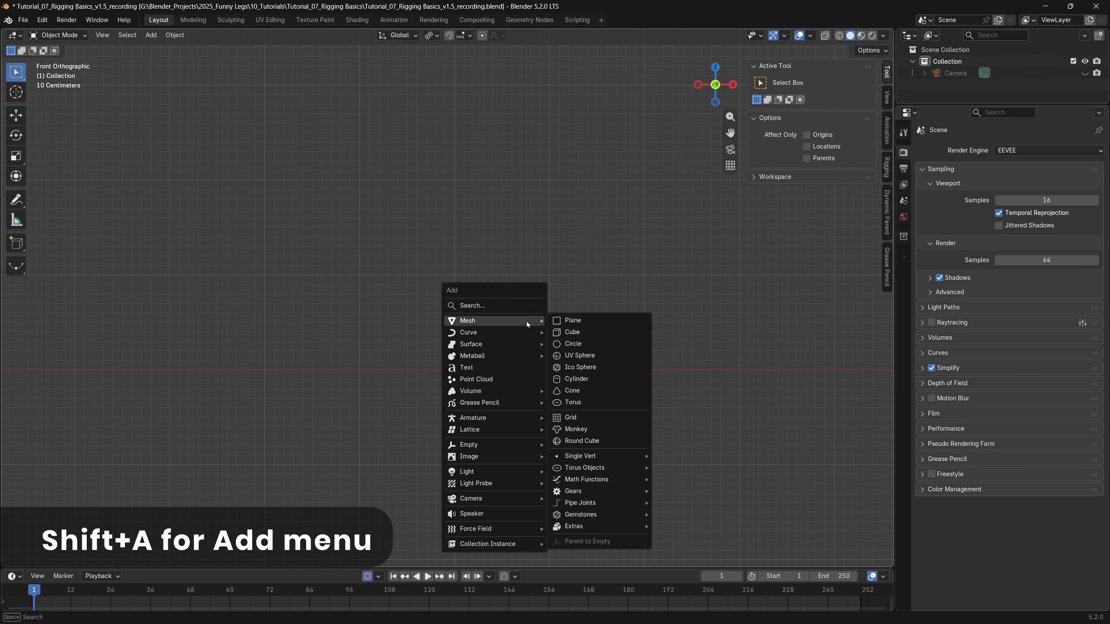
{"action": "mouse_move", "coordinate": [606, 480]}
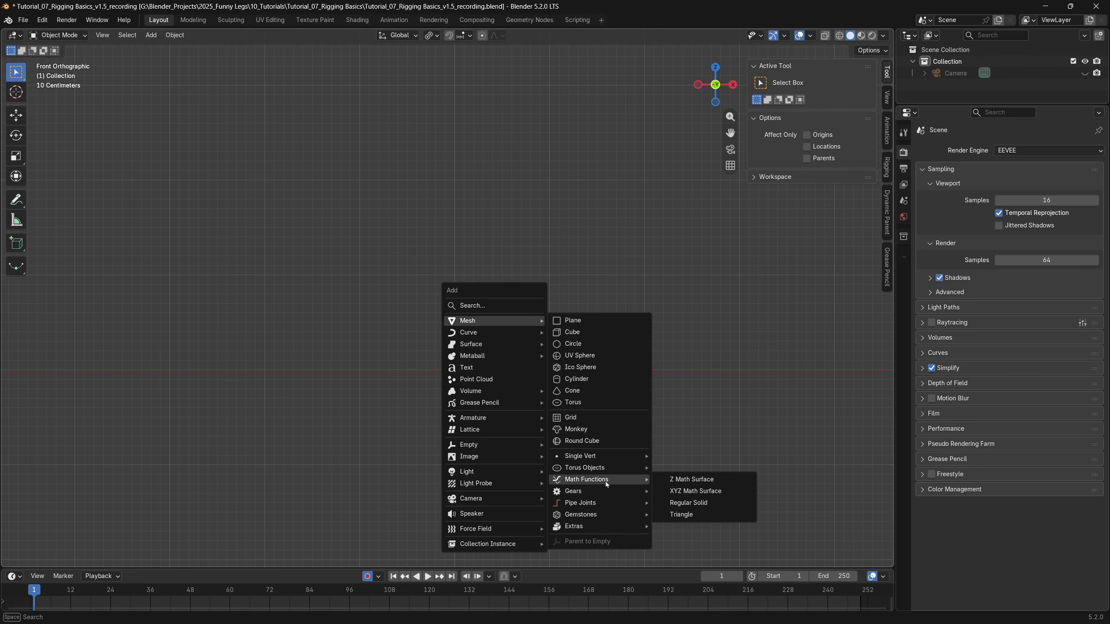
{"action": "left_click", "coordinate": [689, 517]}
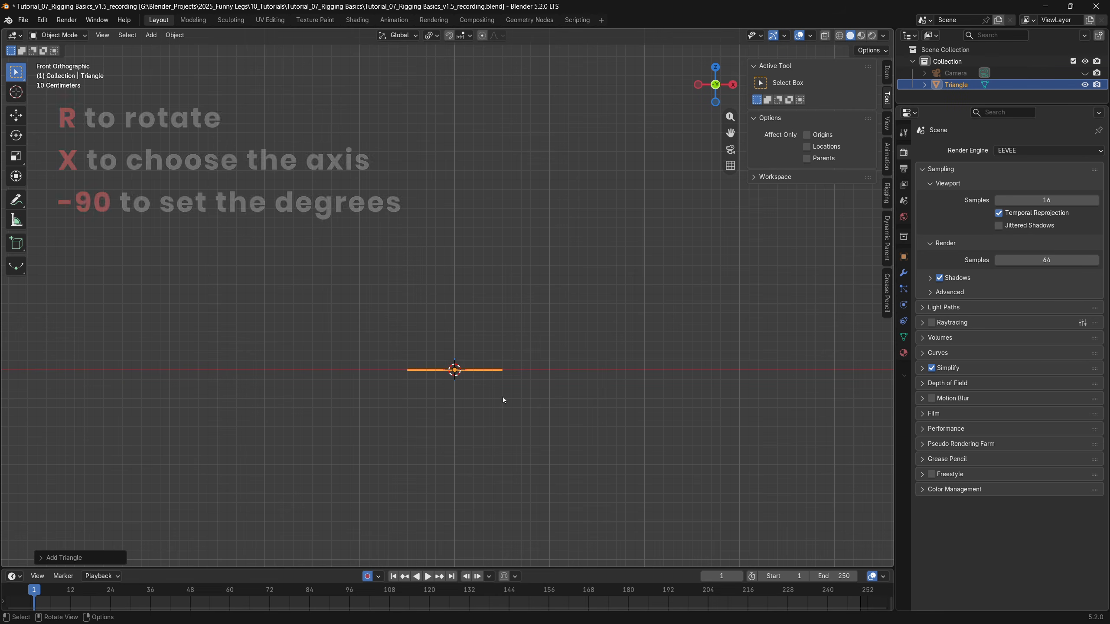
Step: Rotate the triangle -90° around the global X axis
{"action": "key", "text": "r"}
{"action": "type", "text": "x"}
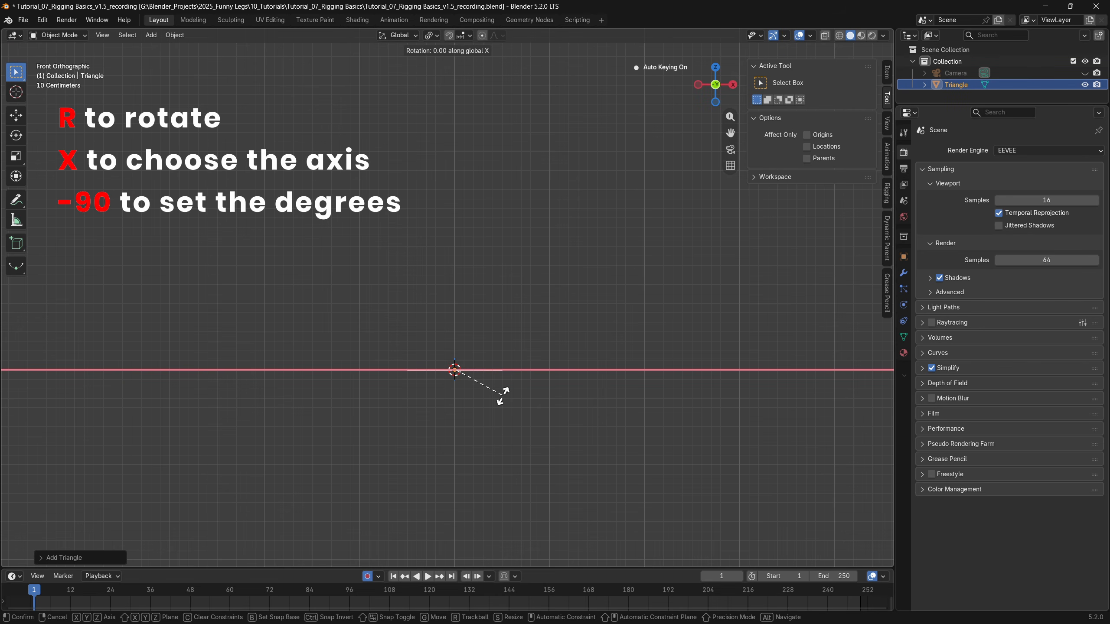
{"action": "type", "text": "-90"}
{"action": "key", "text": "Return"}
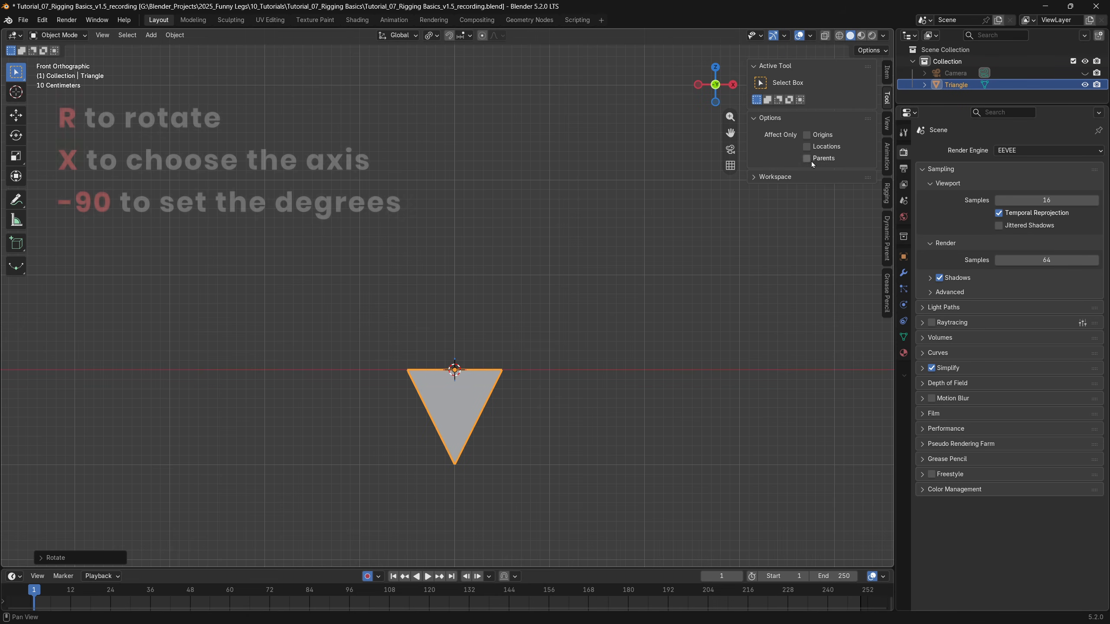
Step: Show the triangle's transform values and move it 1 m along the global Z axis
{"action": "left_click", "coordinate": [883, 79]}
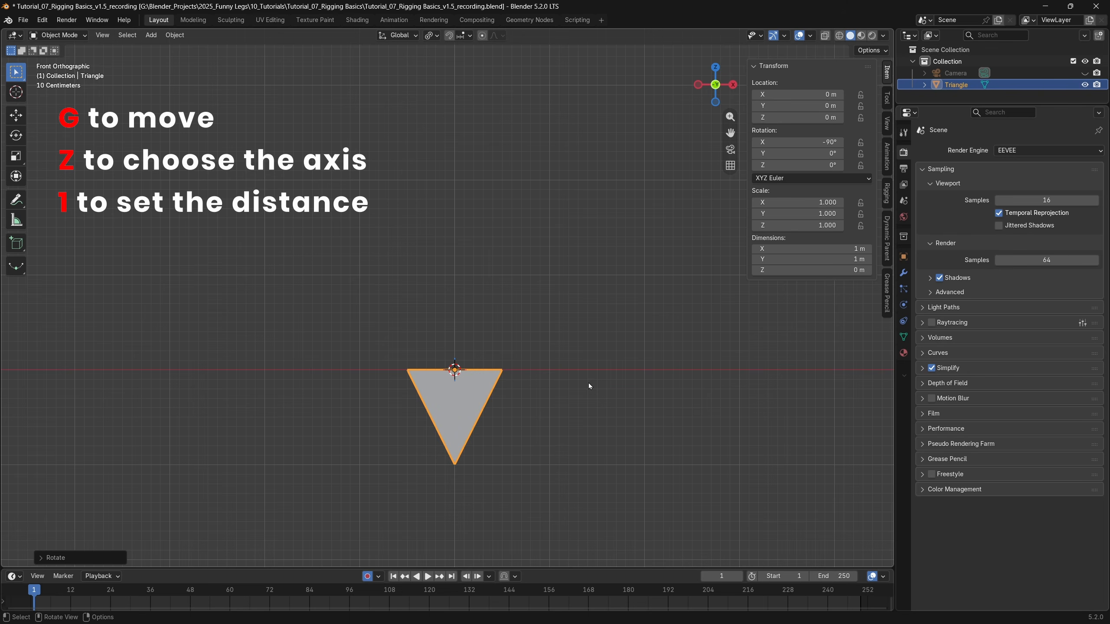
{"action": "key", "text": "g"}
{"action": "key", "text": "z"}
{"action": "key", "text": "1"}
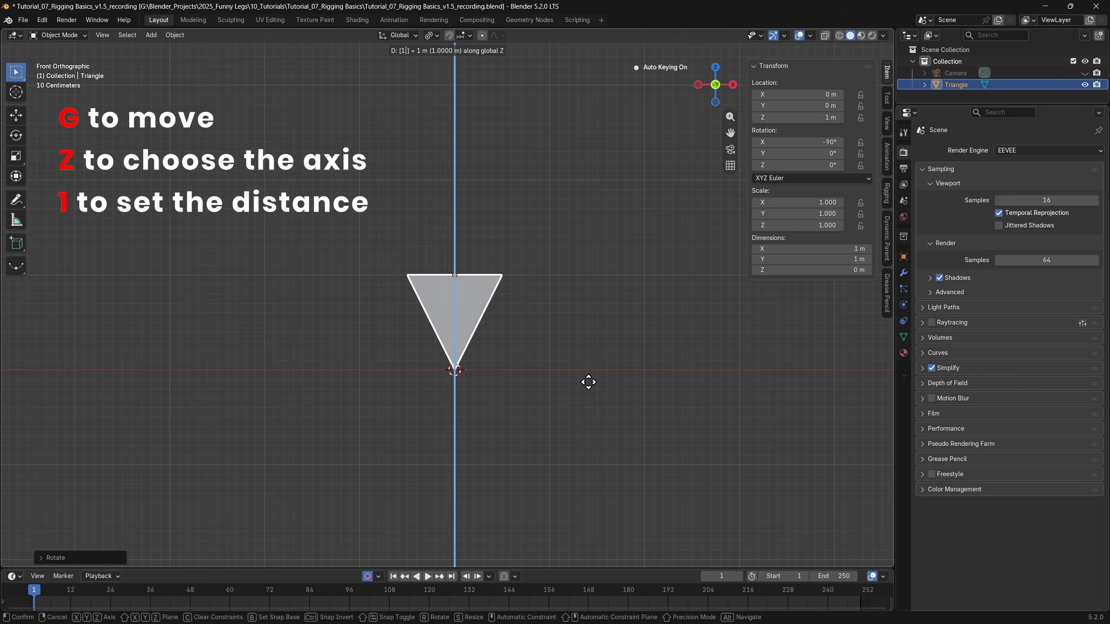
{"action": "key", "text": "Return"}
Step: Apply the triangle's location, rotation and scale
{"action": "scroll", "coordinate": [534, 439], "scroll_direction": "up", "scroll_amount": 5}
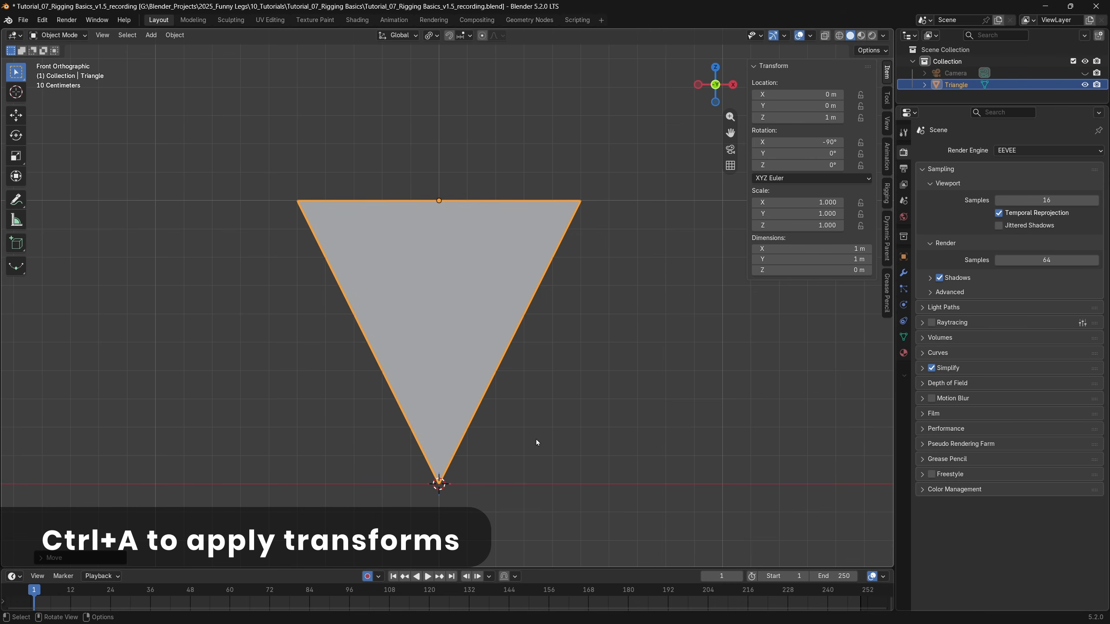
{"action": "key", "text": "ctrl+a"}
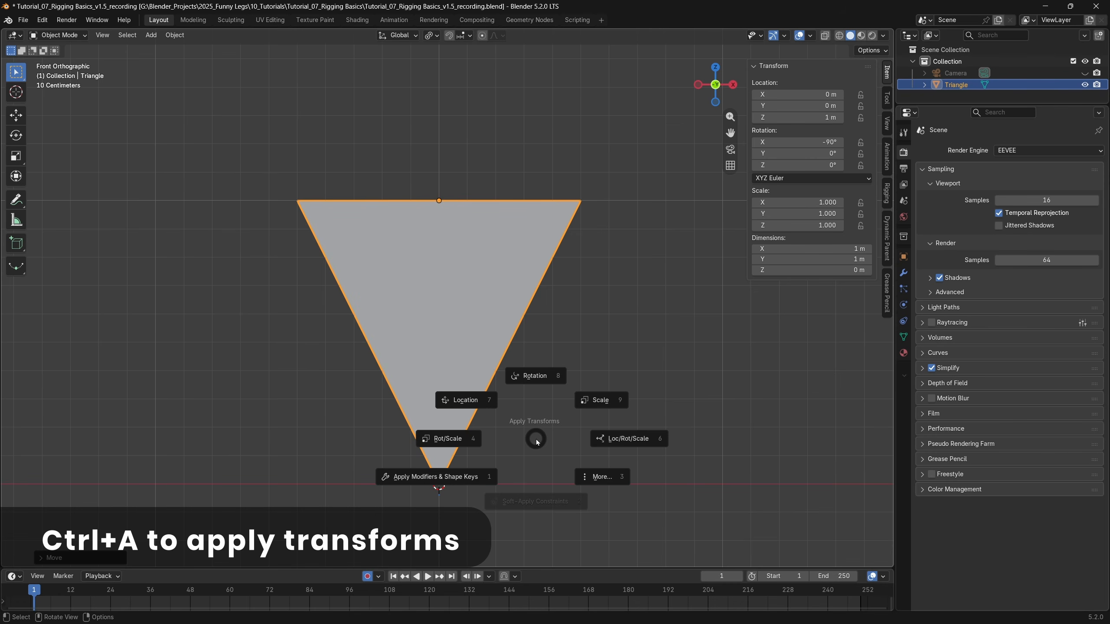
{"action": "left_click", "coordinate": [650, 439]}
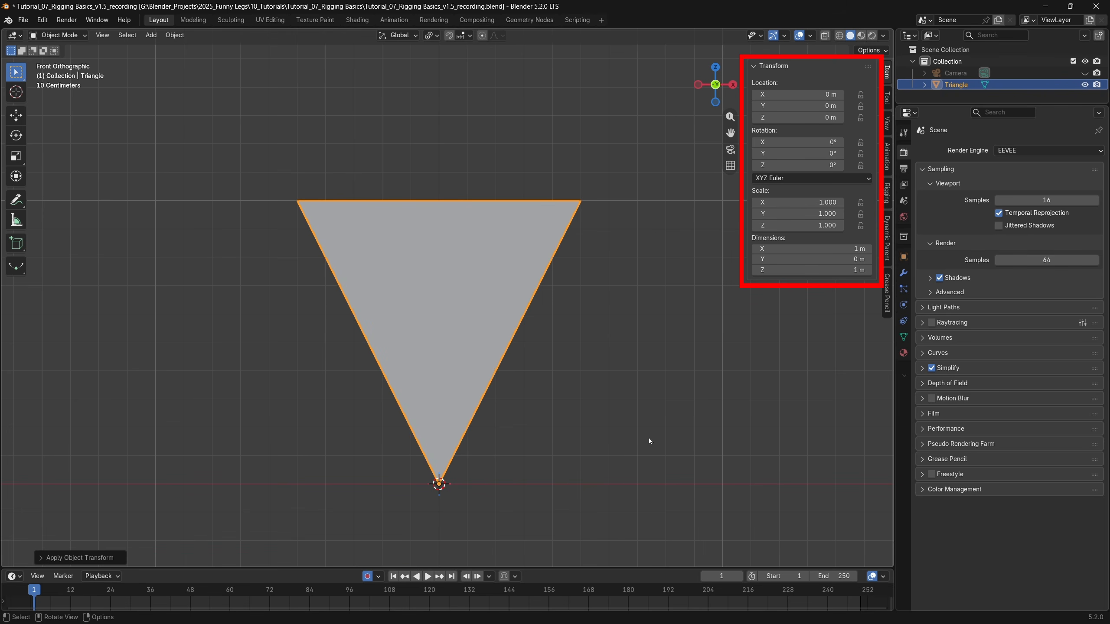
Step: Add a single-bone armature at the world origin
{"action": "left_click", "coordinate": [332, 460]}
{"action": "key", "text": "shift+a"}
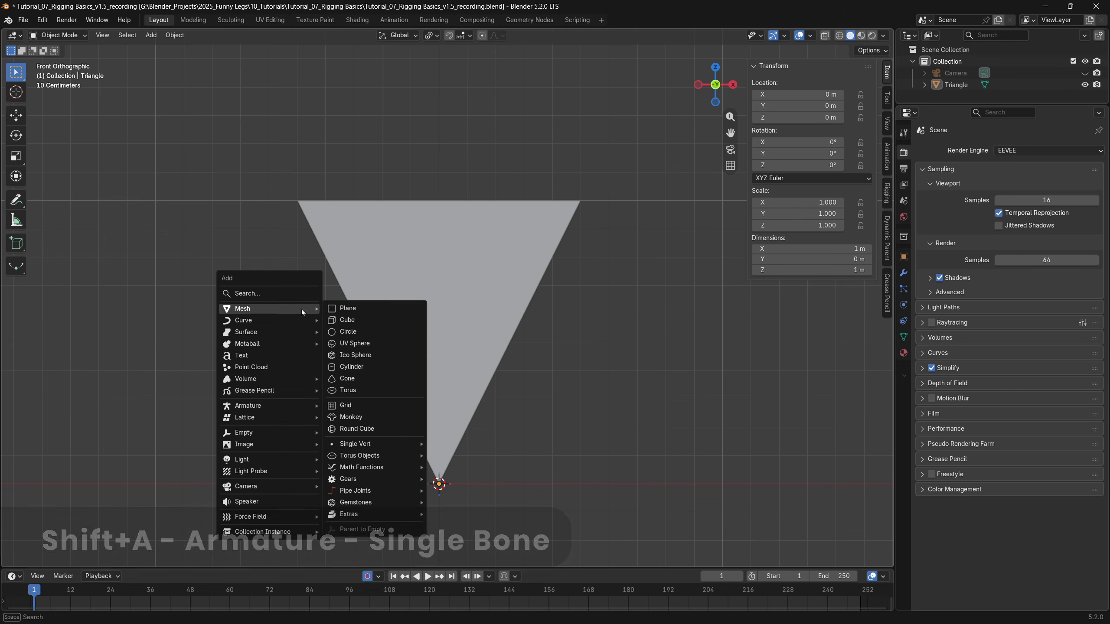
{"action": "mouse_move", "coordinate": [299, 407]}
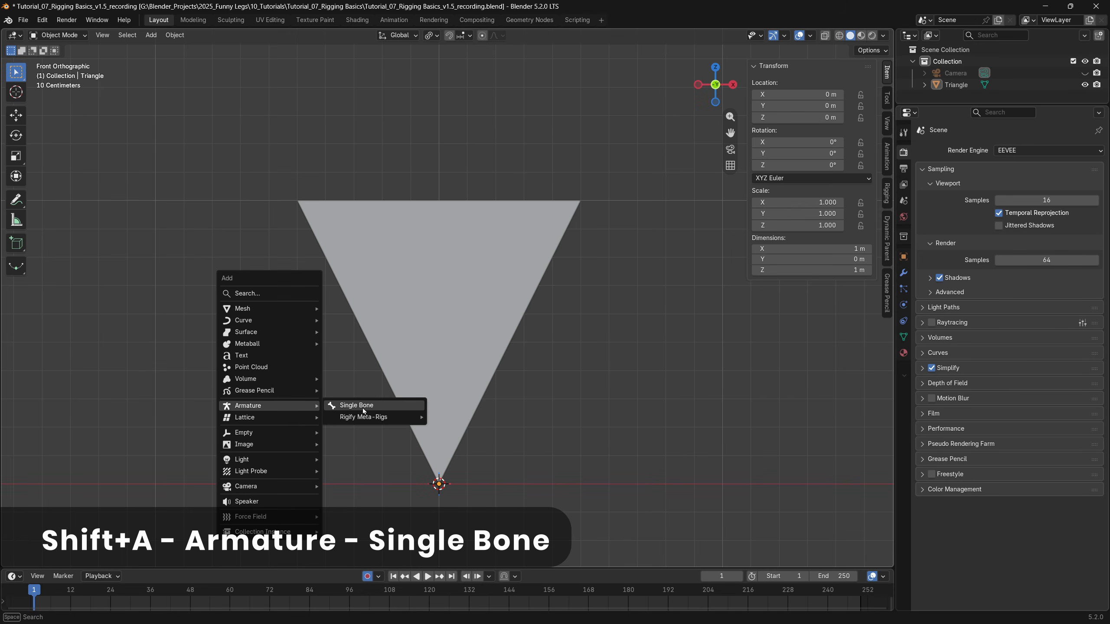
{"action": "left_click", "coordinate": [391, 410]}
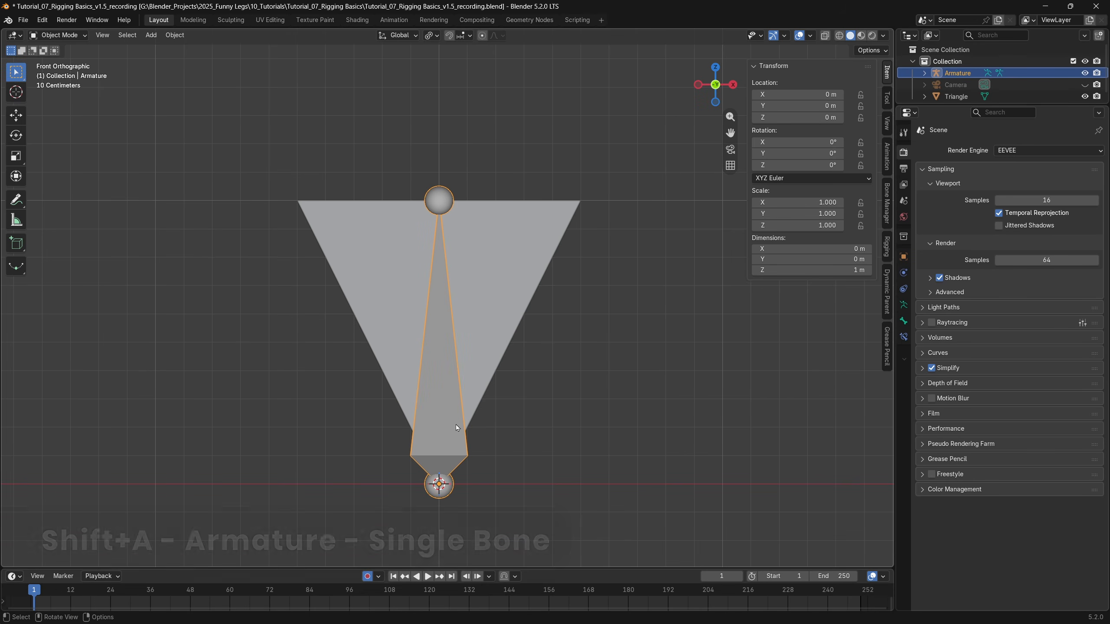
Step: Scale the bone down in Edit Mode to about 0.33 m long and rename it DEF-Bone
{"action": "key", "text": "Tab"}
{"action": "left_click", "coordinate": [442, 420]}
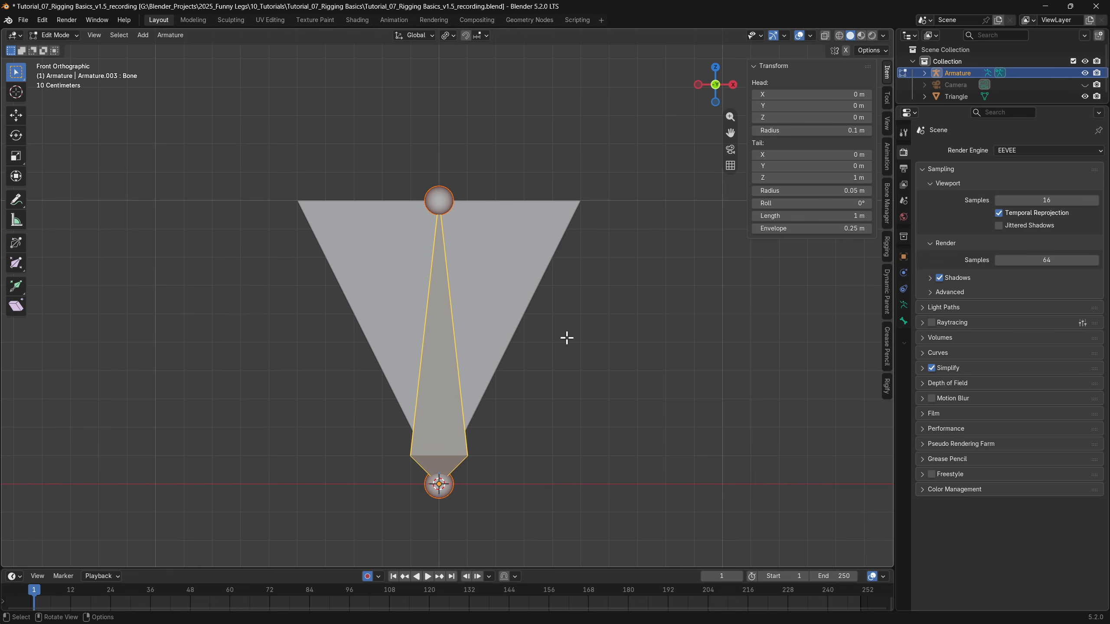
{"action": "key", "text": "s"}
{"action": "left_click", "coordinate": [474, 429]}
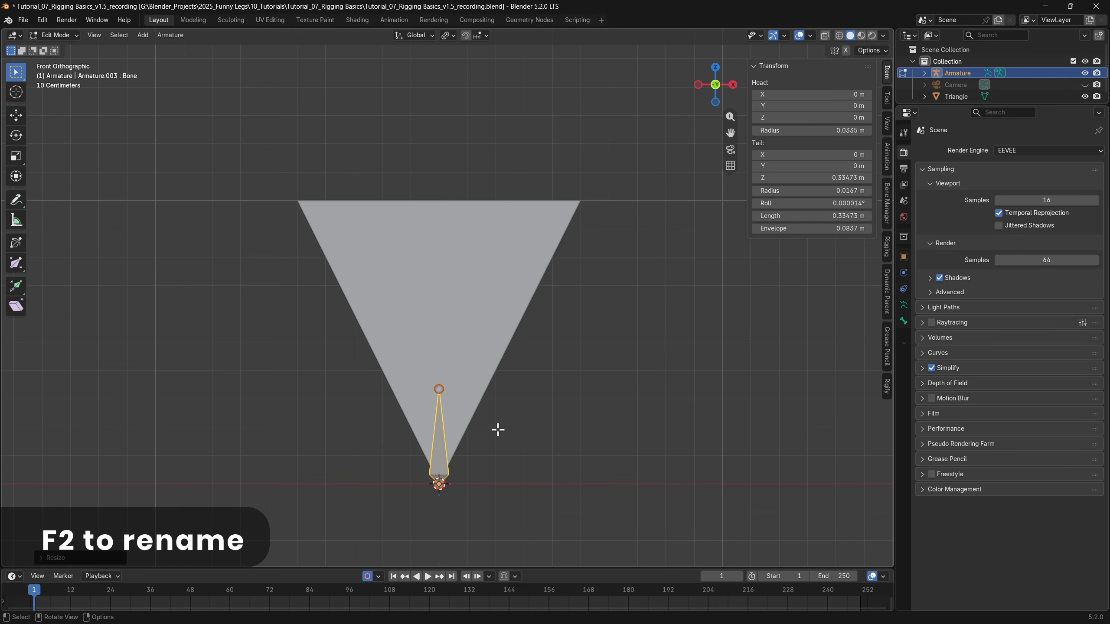
{"action": "key", "text": "F2"}
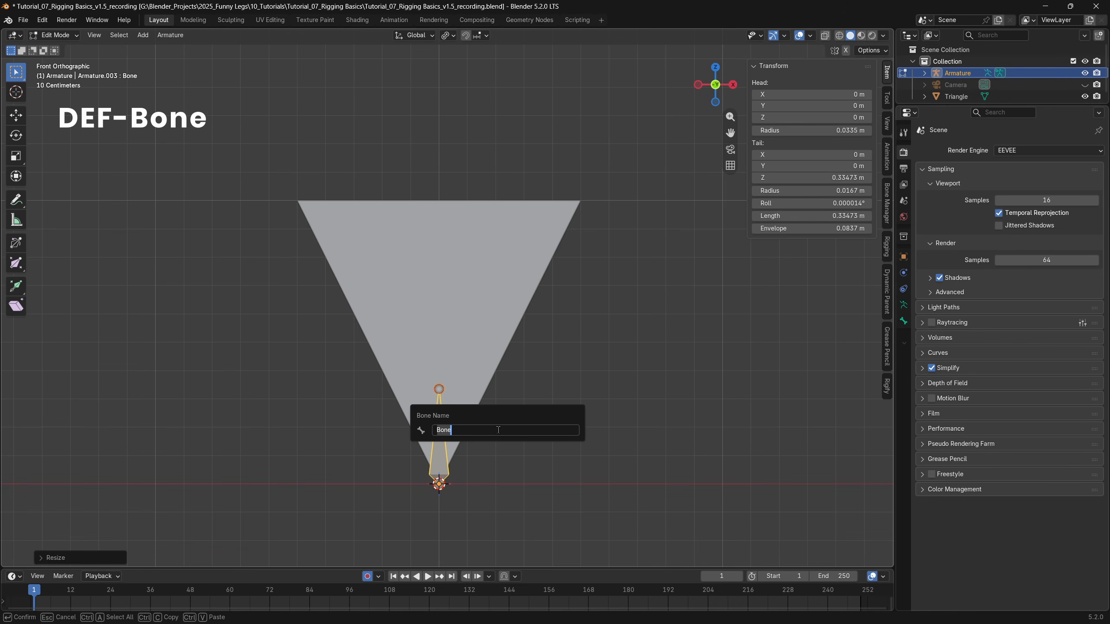
{"action": "type", "text": "DEF-Bon"}
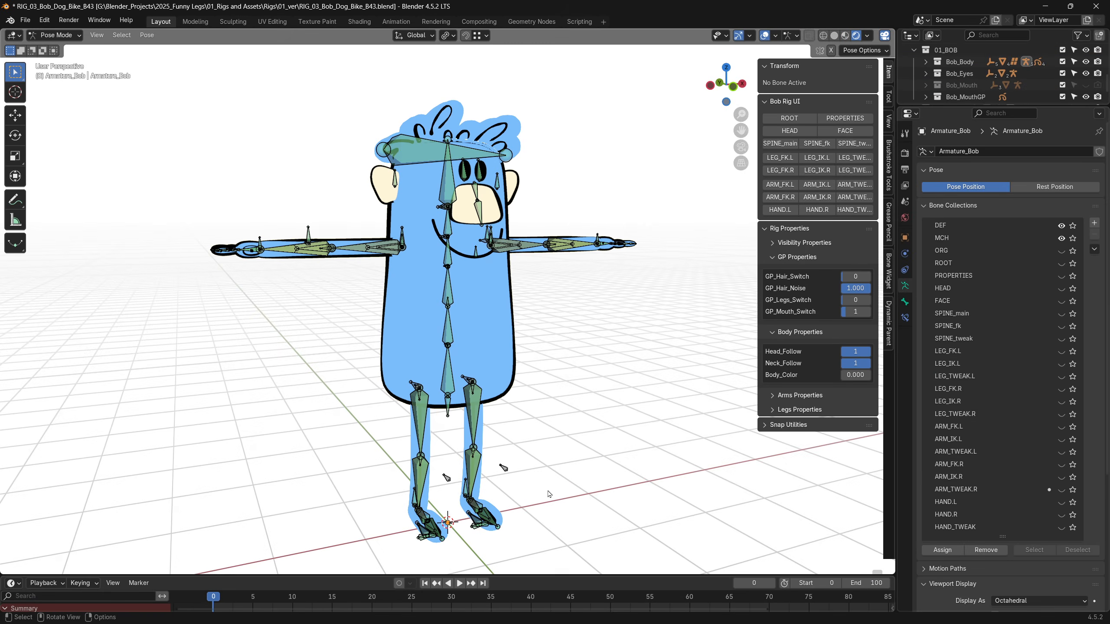
Step: In the Bob character rig file, hide the DEF and MCH bone collections and show the collections from ROOT through HAND_TWEAK
{"action": "left_click", "coordinate": [1062, 239]}
{"action": "left_click", "coordinate": [1062, 225]}
{"action": "left_click_drag", "start_coordinate": [1062, 263], "coordinate": [1062, 528]}
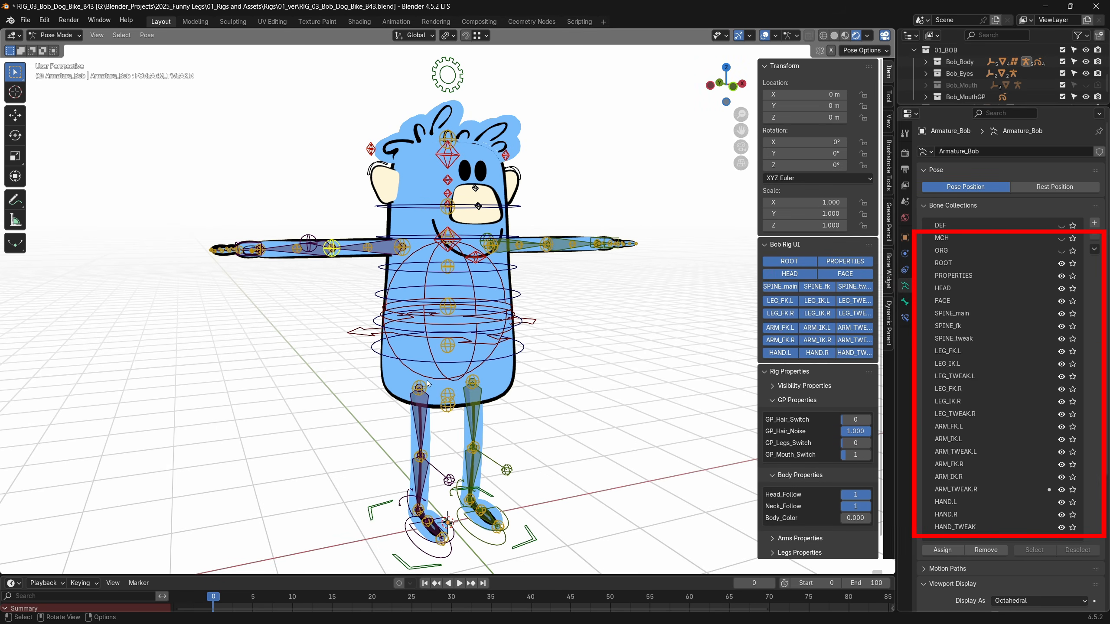
Step: Try rotating a torso control of the Bob rig and undo the rotation
{"action": "left_click", "coordinate": [511, 316]}
{"action": "key", "text": "r"}
{"action": "left_click", "coordinate": [578, 431]}
{"action": "key", "text": "ctrl+z"}
Step: Bend both of Bob's arms by moving the right forearm tweak control down and the opposite arm's tweak control up
{"action": "left_click", "coordinate": [333, 250]}
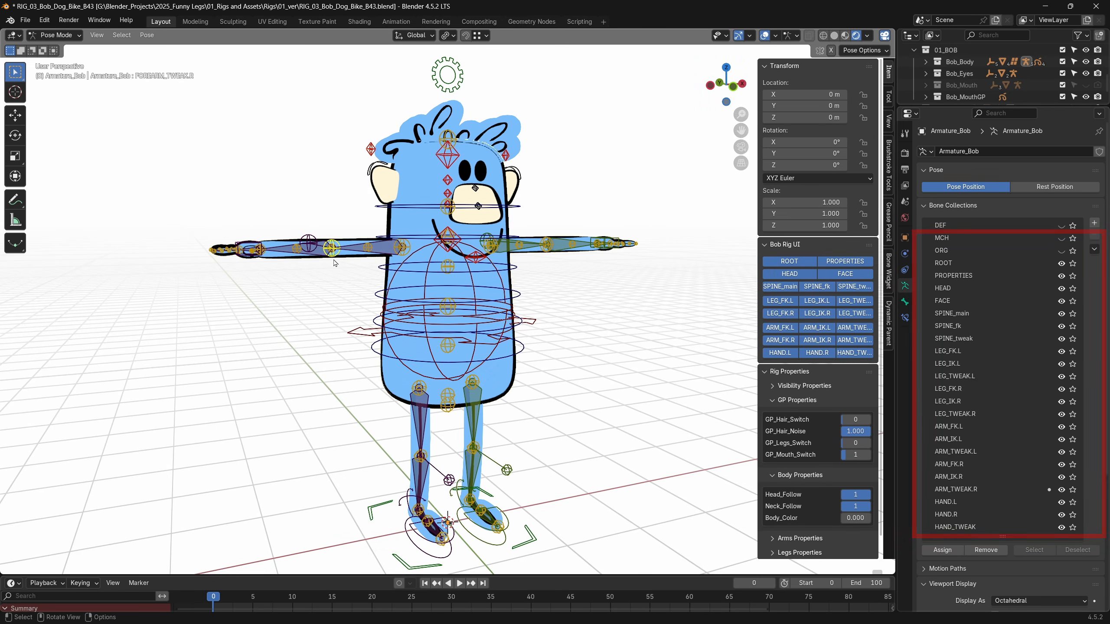
{"action": "key", "text": "g"}
{"action": "left_click", "coordinate": [326, 301]}
{"action": "left_click", "coordinate": [552, 248]}
{"action": "key", "text": "g"}
{"action": "left_click", "coordinate": [569, 190]}
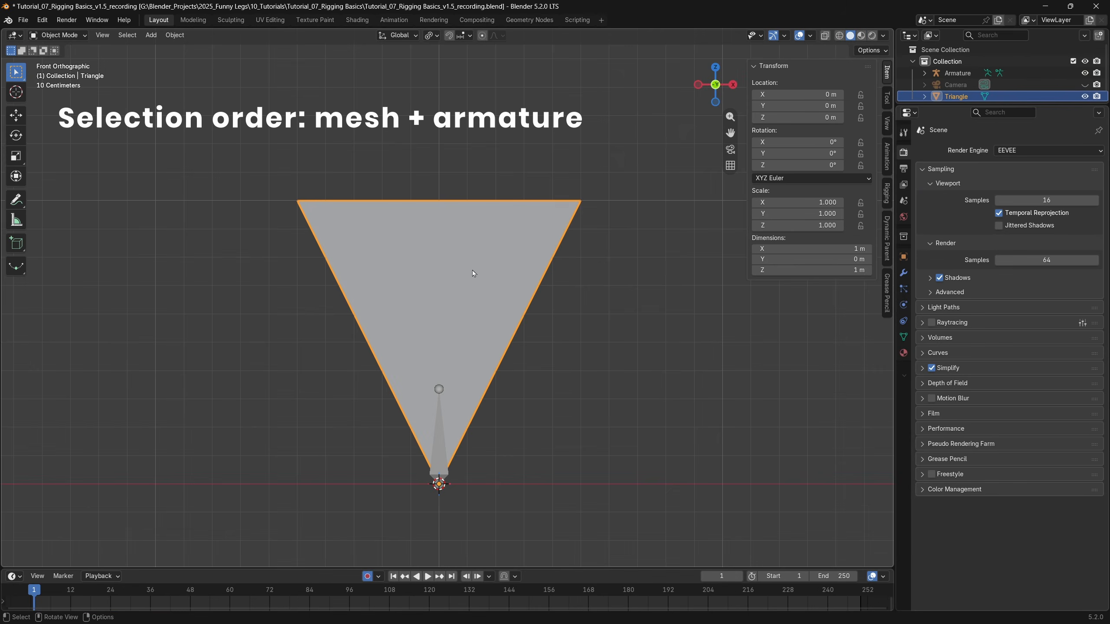
Step: Parent the triangle to the armature's bone using the Bone option
{"action": "left_click", "coordinate": [439, 451], "text": "shift"}
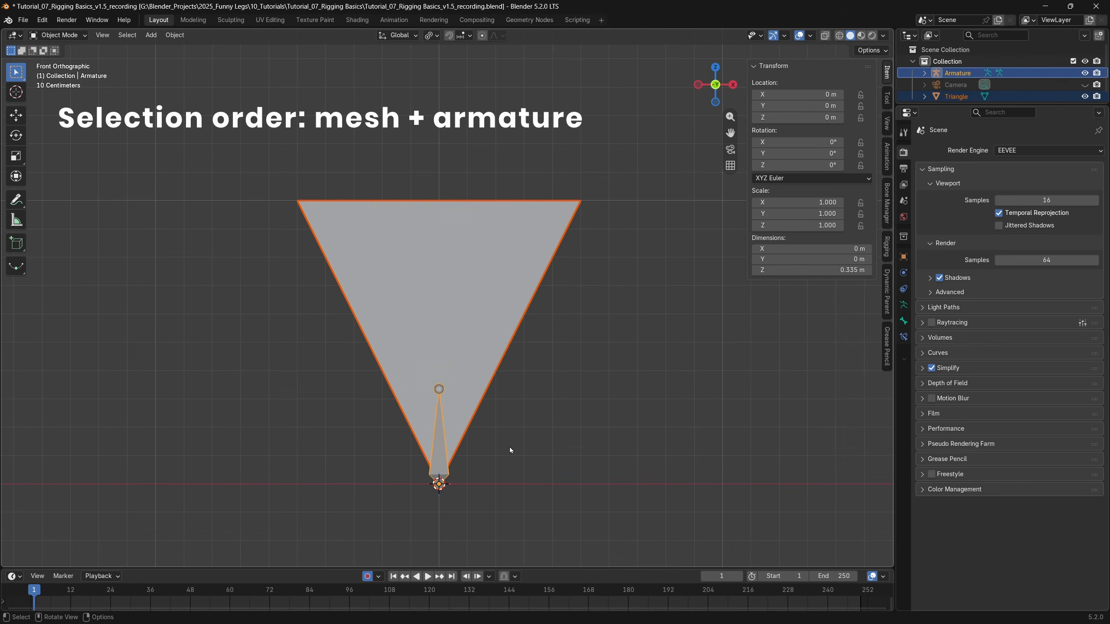
{"action": "key", "text": "ctrl+p"}
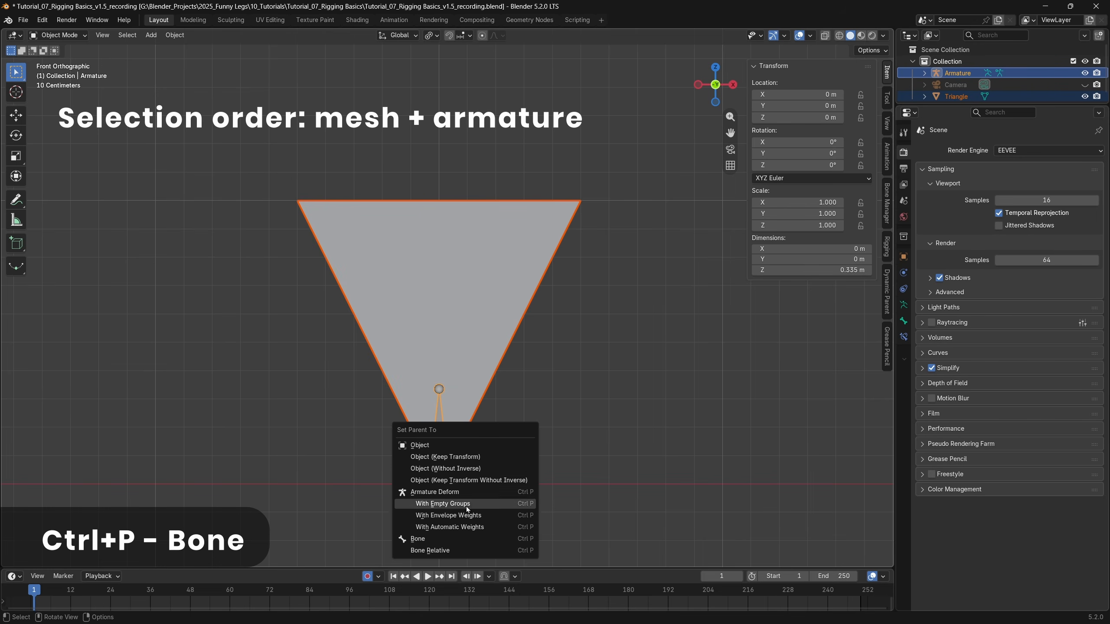
{"action": "left_click", "coordinate": [444, 539]}
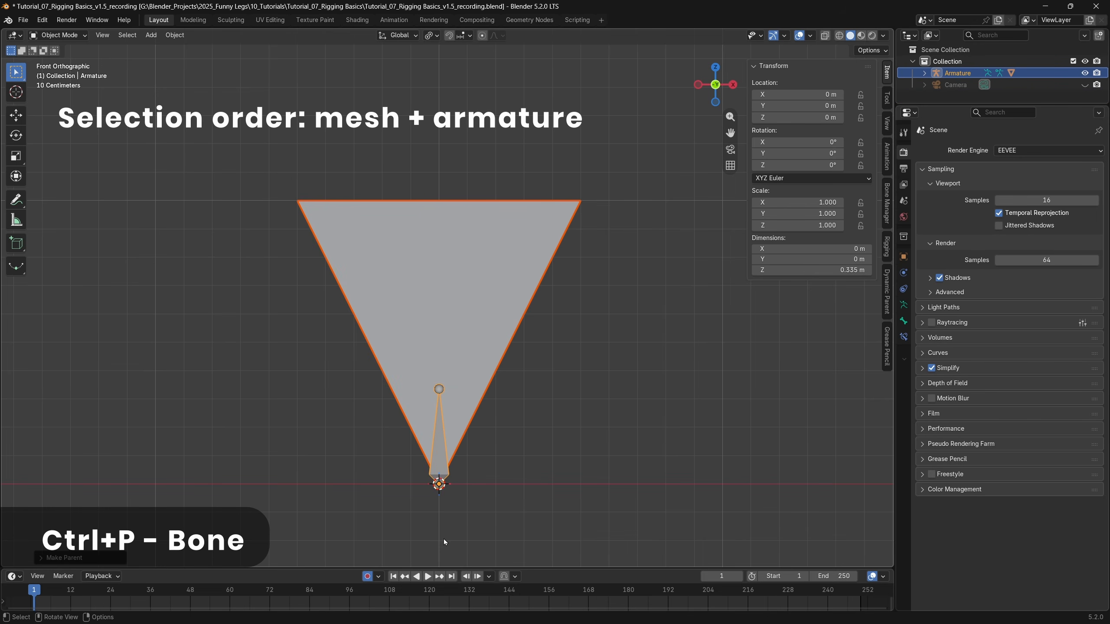
Step: Test the parenting in Pose Mode by moving and rotating DEF-Bone, reverting each transform
{"action": "left_click", "coordinate": [437, 441]}
{"action": "key", "text": "ctrl+Tab"}
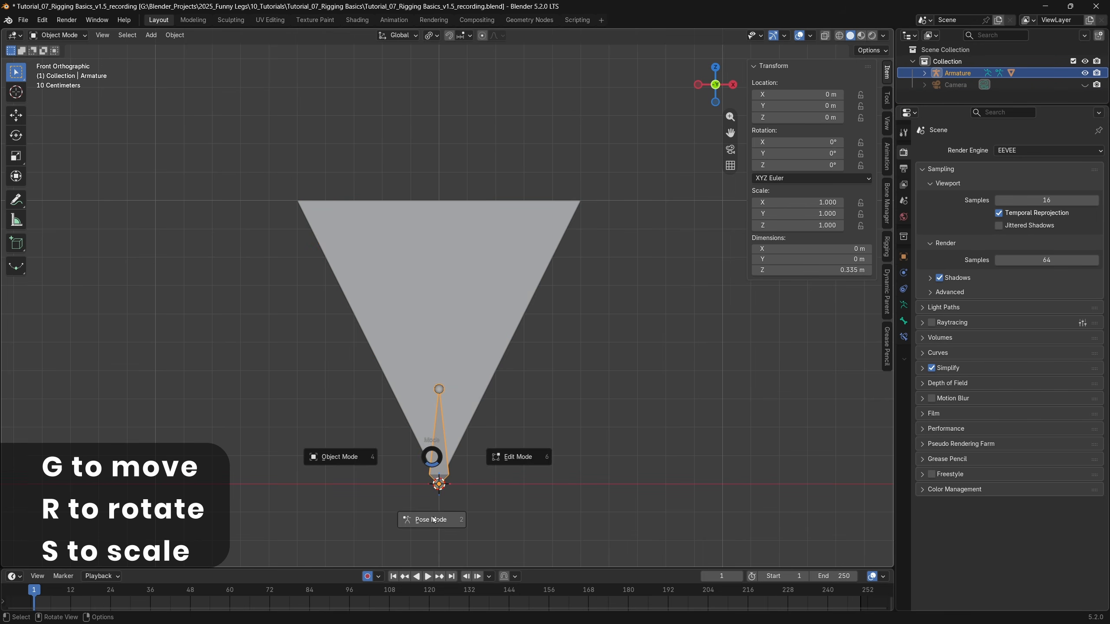
{"action": "key", "text": "g"}
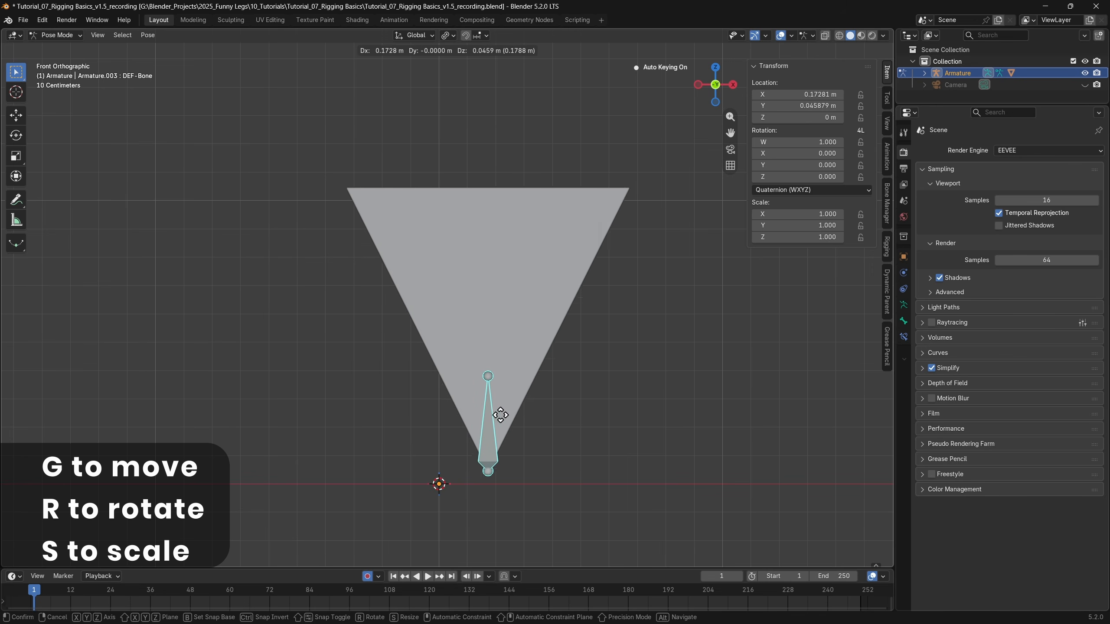
{"action": "left_click", "coordinate": [522, 382]}
{"action": "key", "text": "ctrl+z"}
{"action": "key", "text": "r"}
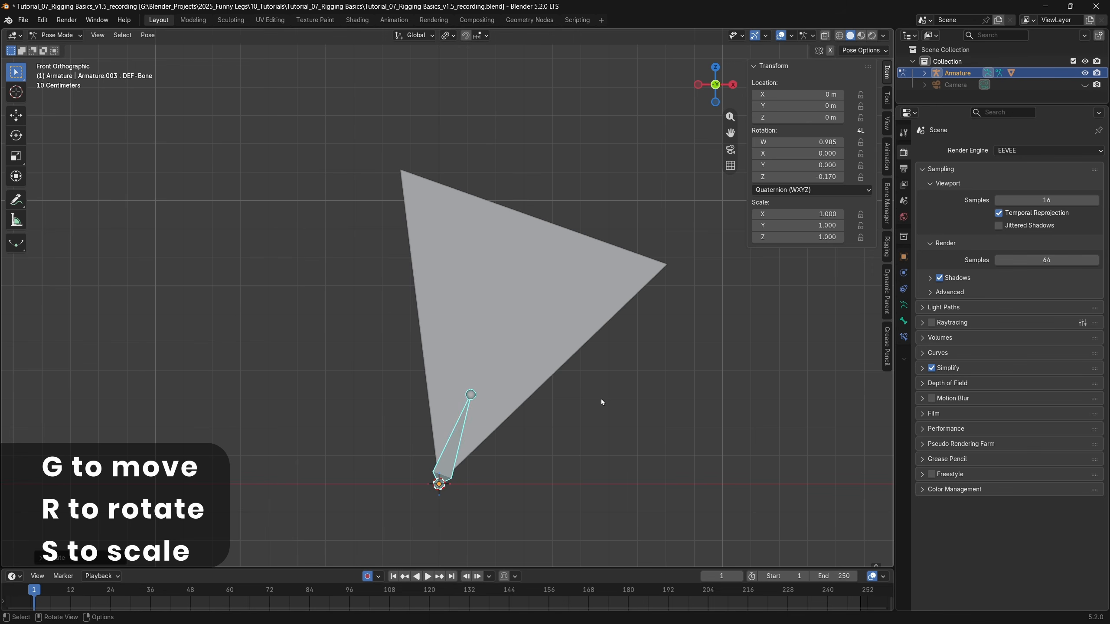
{"action": "right_click", "coordinate": [598, 389]}
Step: Add a second bone to the armature in Edit Mode and rename it Main
{"action": "key", "text": "Tab"}
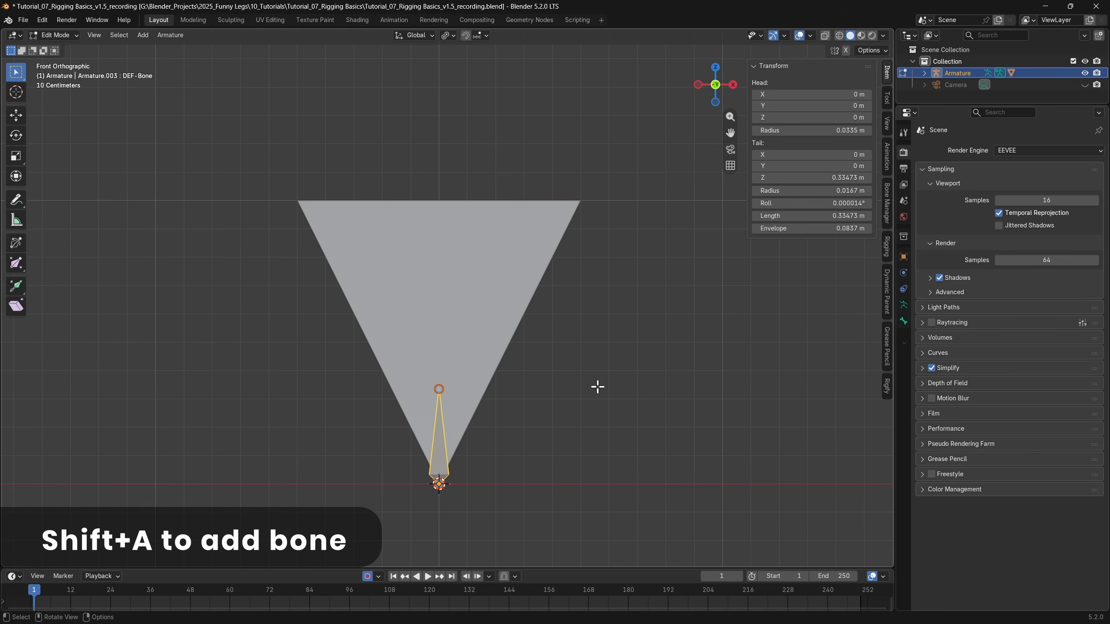
{"action": "key", "text": "shift+a"}
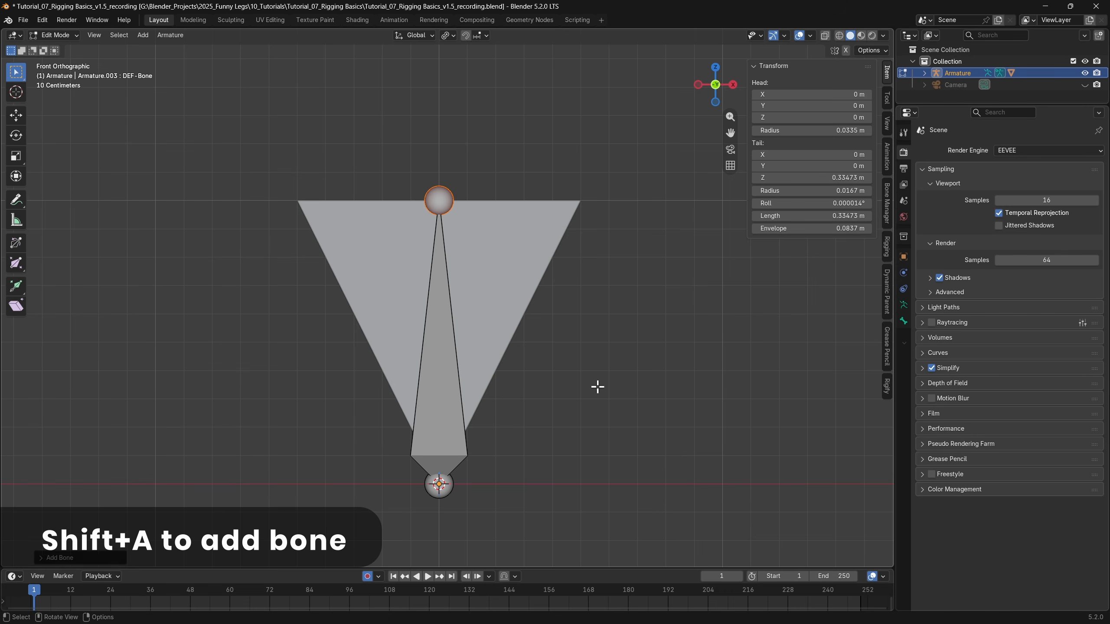
{"action": "left_click", "coordinate": [434, 332]}
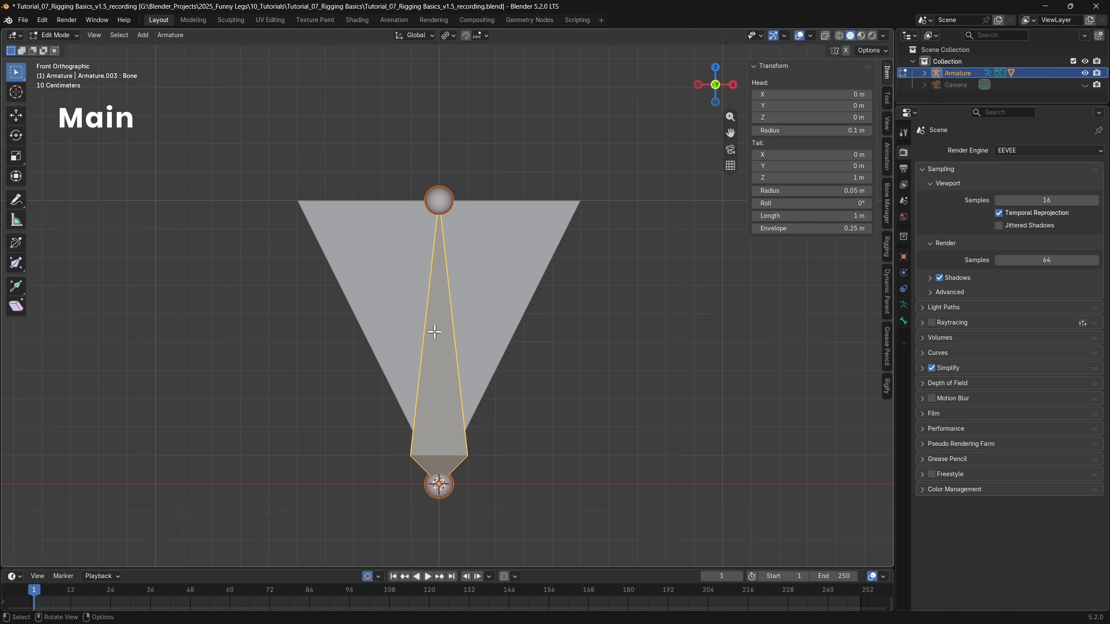
{"action": "key", "text": "F2"}
{"action": "type", "text": "Main"}
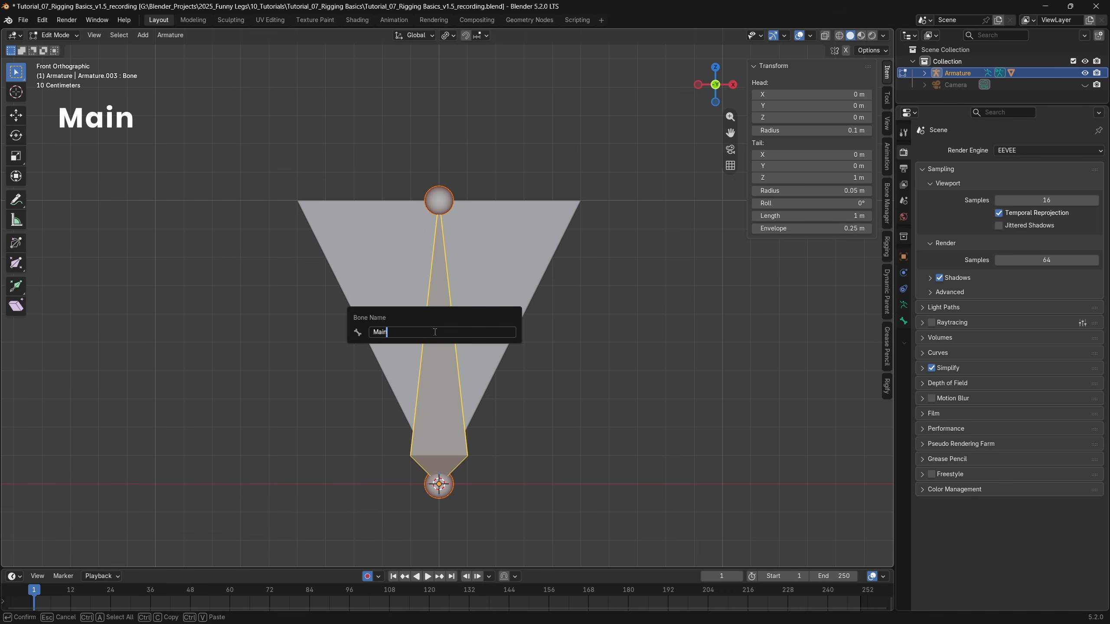
{"action": "key", "text": "Return"}
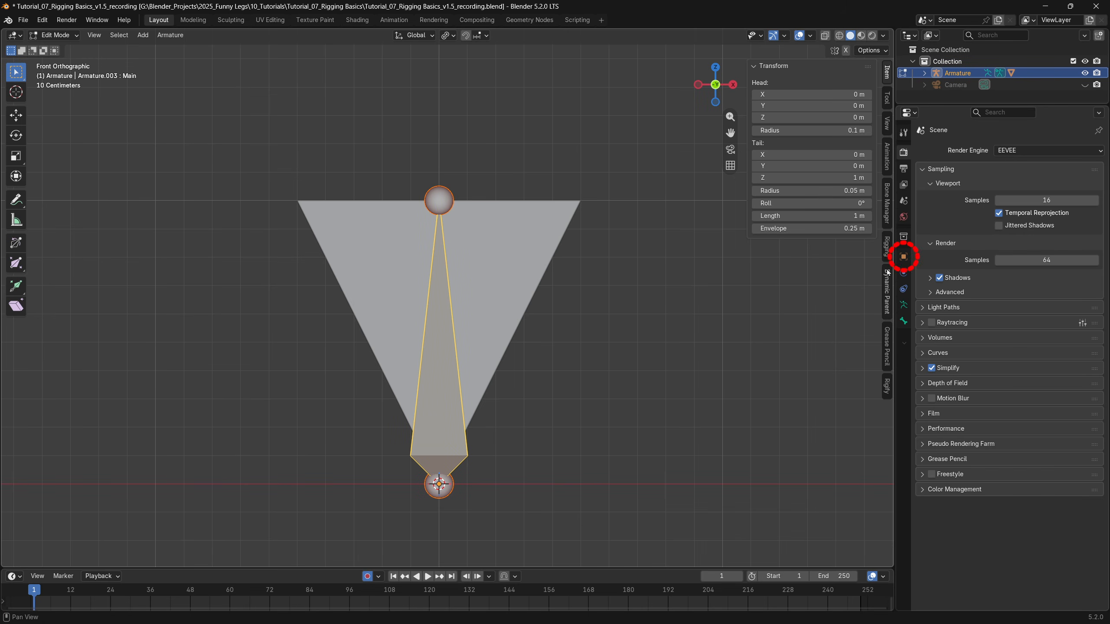
Step: Set the armature object's viewport display to Wire
{"action": "left_click", "coordinate": [904, 257]}
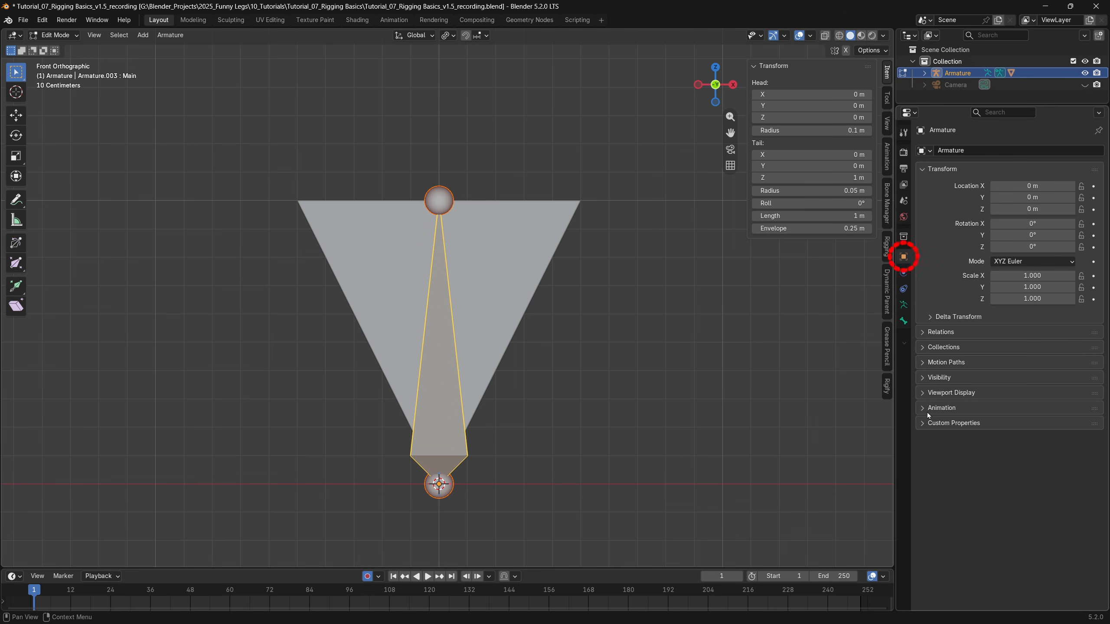
{"action": "left_click", "coordinate": [921, 392]}
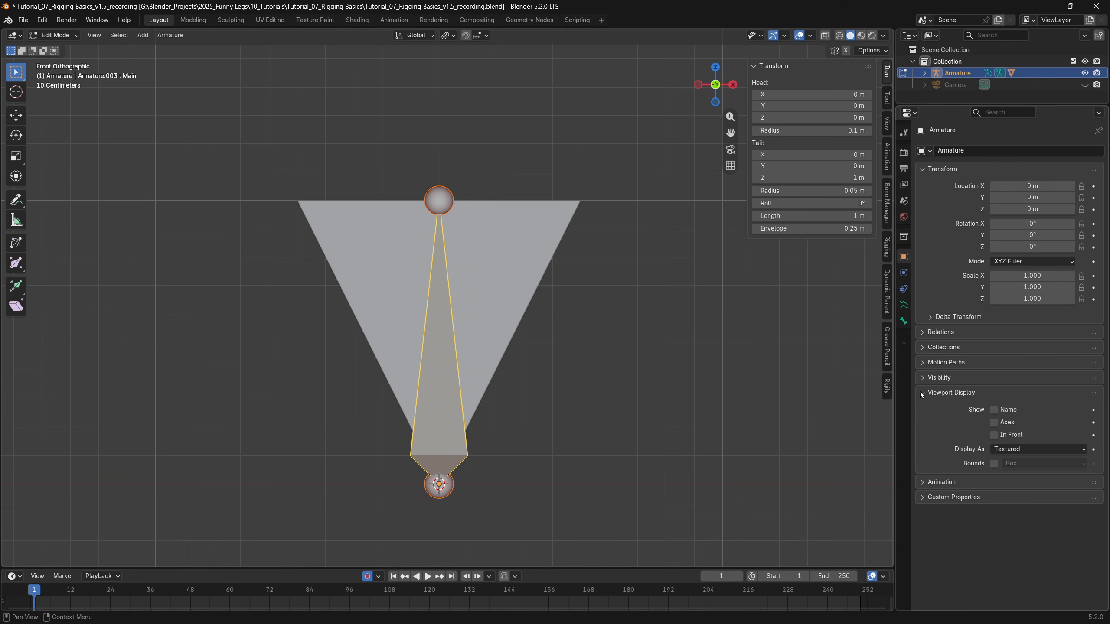
{"action": "left_click", "coordinate": [1067, 449]}
{"action": "left_click", "coordinate": [1045, 479]}
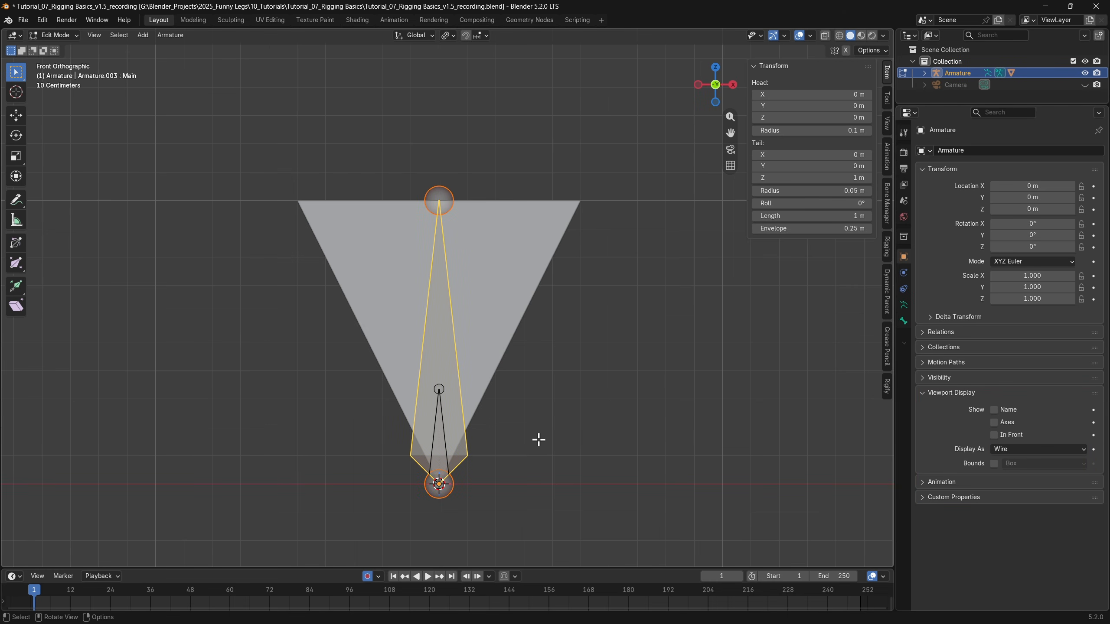
Step: Cycle the selection between the overlapping DEF-Bone and Main bones
{"action": "left_click", "coordinate": [440, 441]}
{"action": "left_click", "coordinate": [441, 441]}
{"action": "left_click", "coordinate": [440, 441]}
{"action": "left_click", "coordinate": [440, 442]}
{"action": "left_click", "coordinate": [441, 442]}
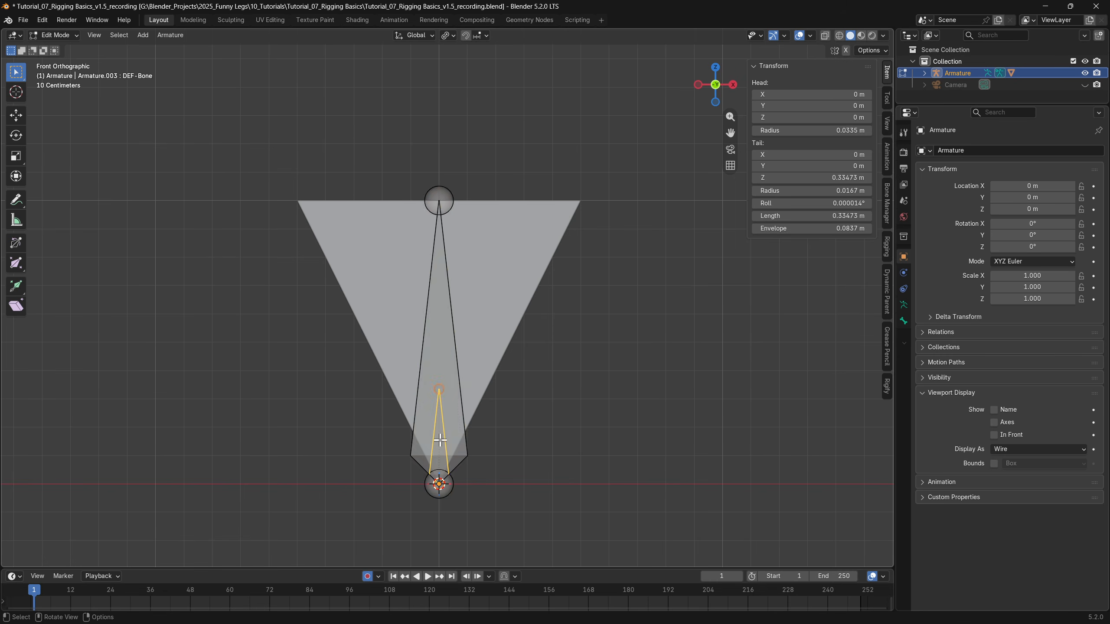
{"action": "left_click", "coordinate": [440, 441]}
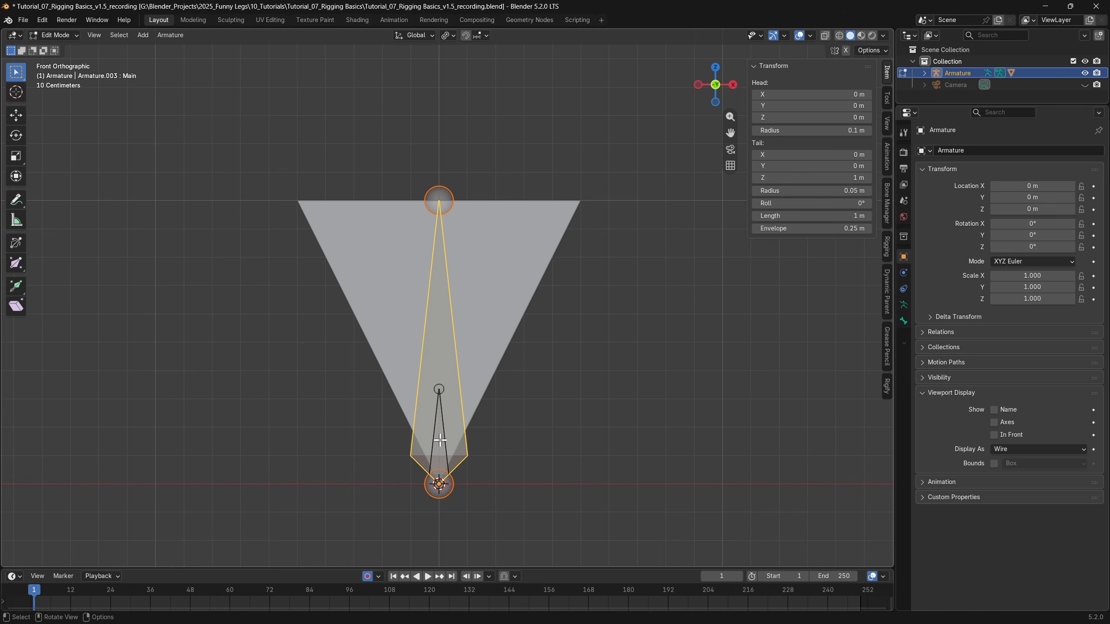
Step: Select DEF-Bone from the list of overlapping bones, add Main to the selection, and parent DEF-Bone to Main with Keep Offset
{"action": "key", "text": "alt"}
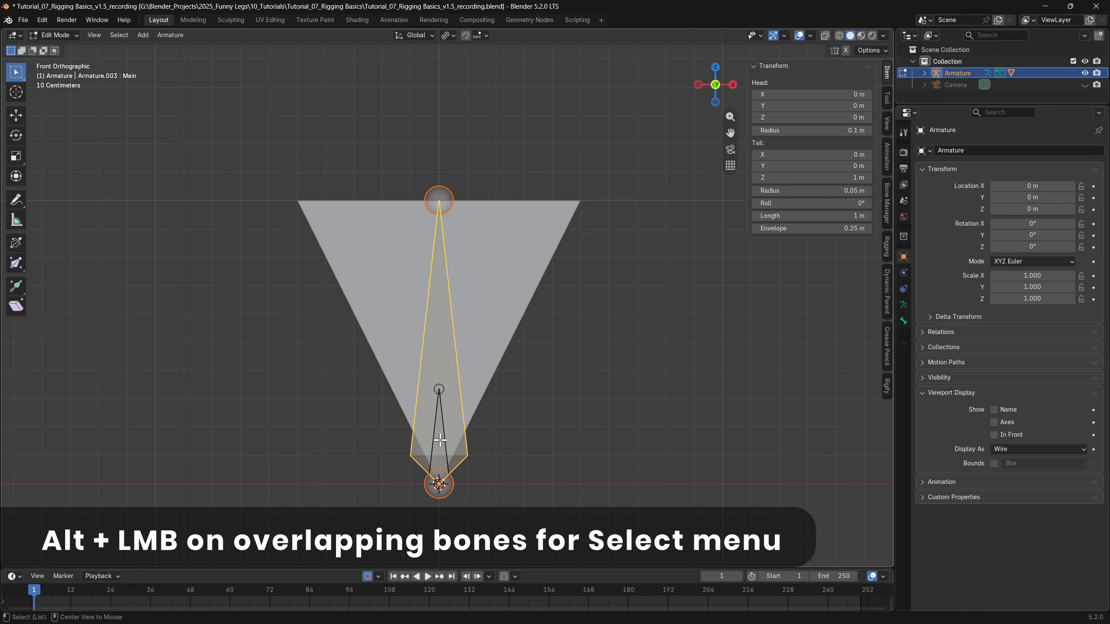
{"action": "left_click", "coordinate": [440, 440], "text": "alt"}
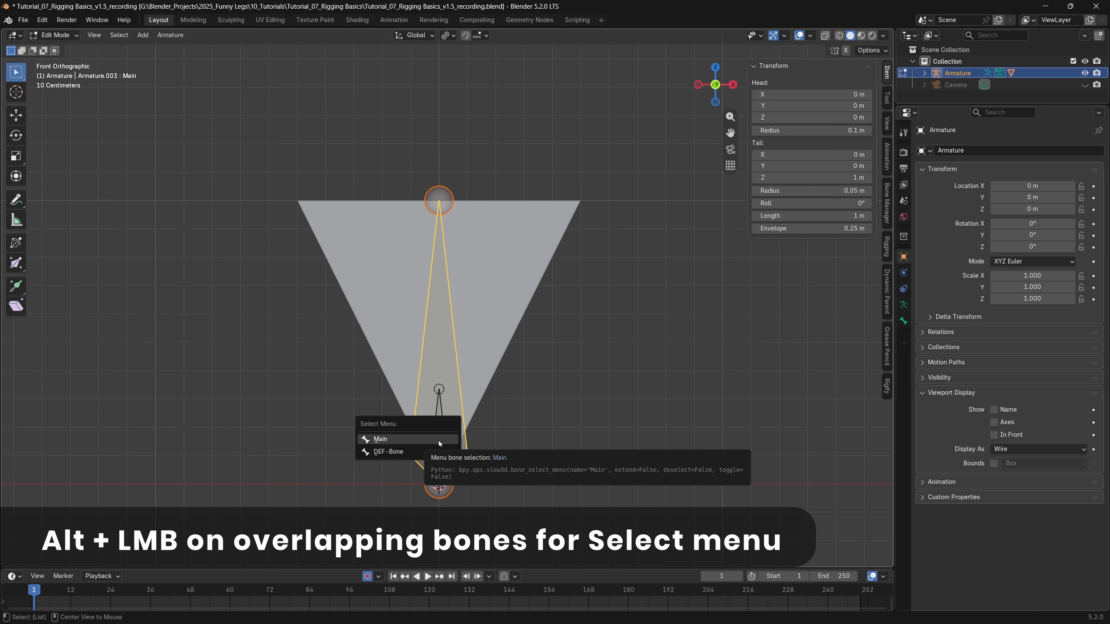
{"action": "left_click", "coordinate": [434, 451]}
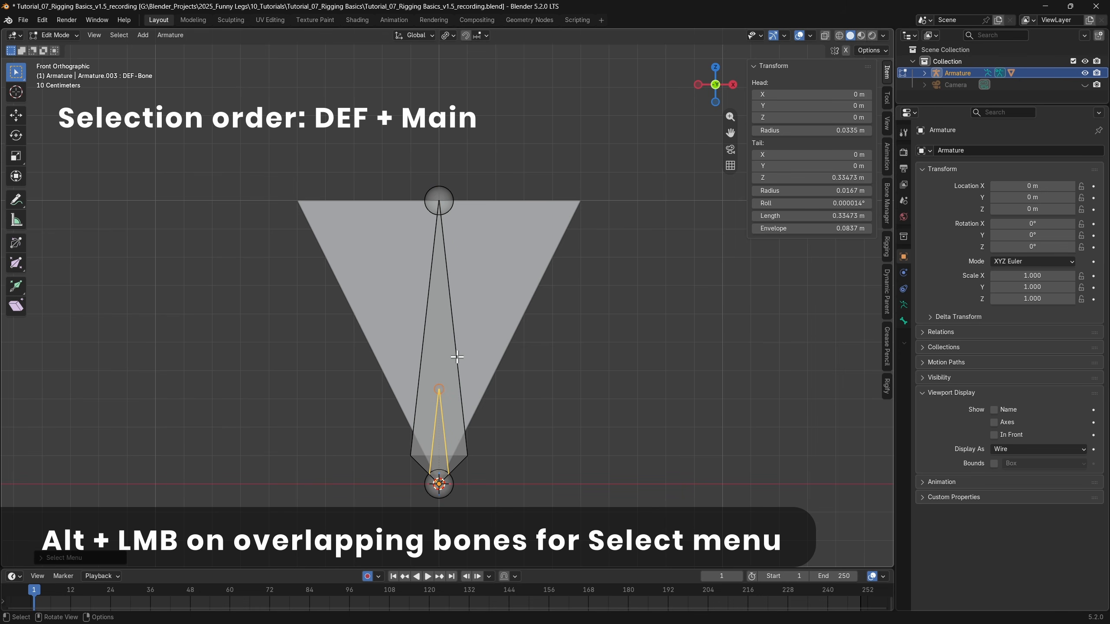
{"action": "left_click", "coordinate": [448, 321], "text": "shift"}
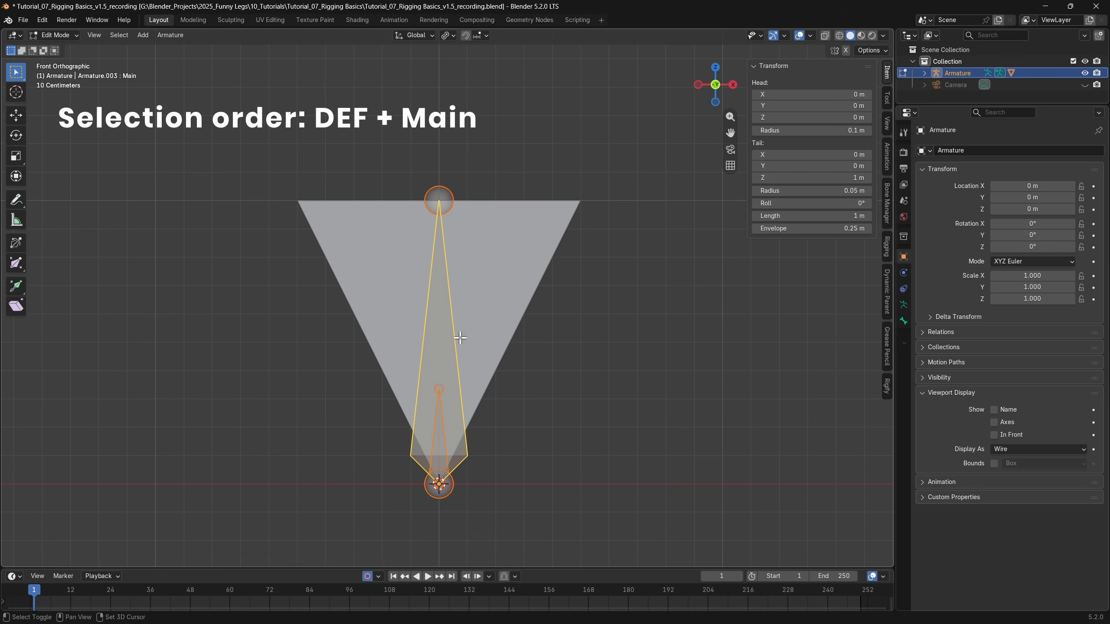
{"action": "key", "text": "ctrl+p"}
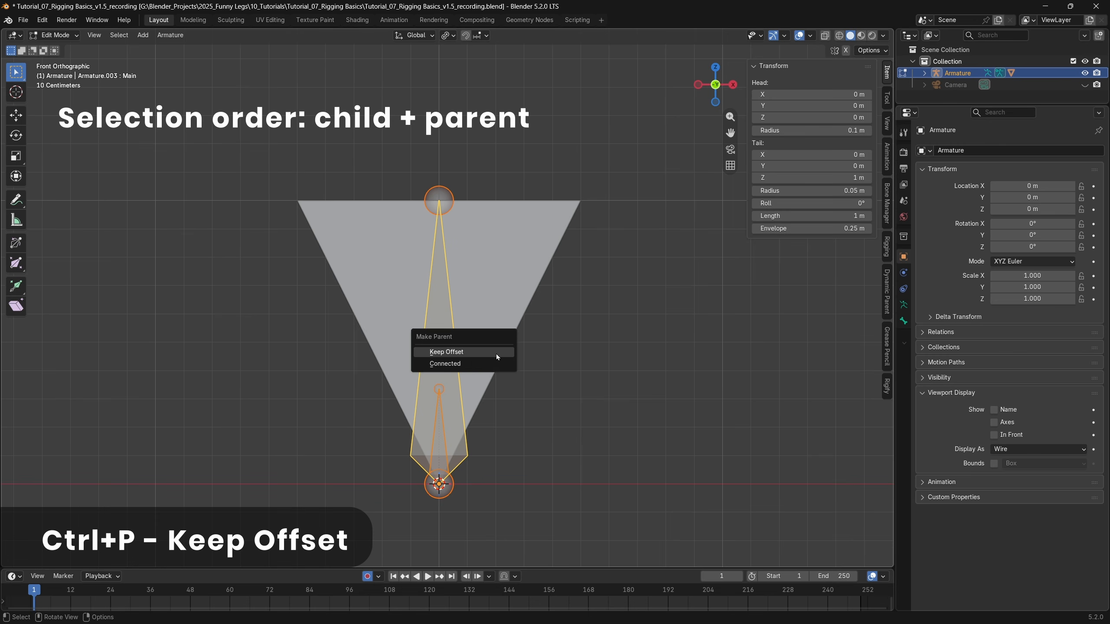
{"action": "left_click", "coordinate": [496, 353]}
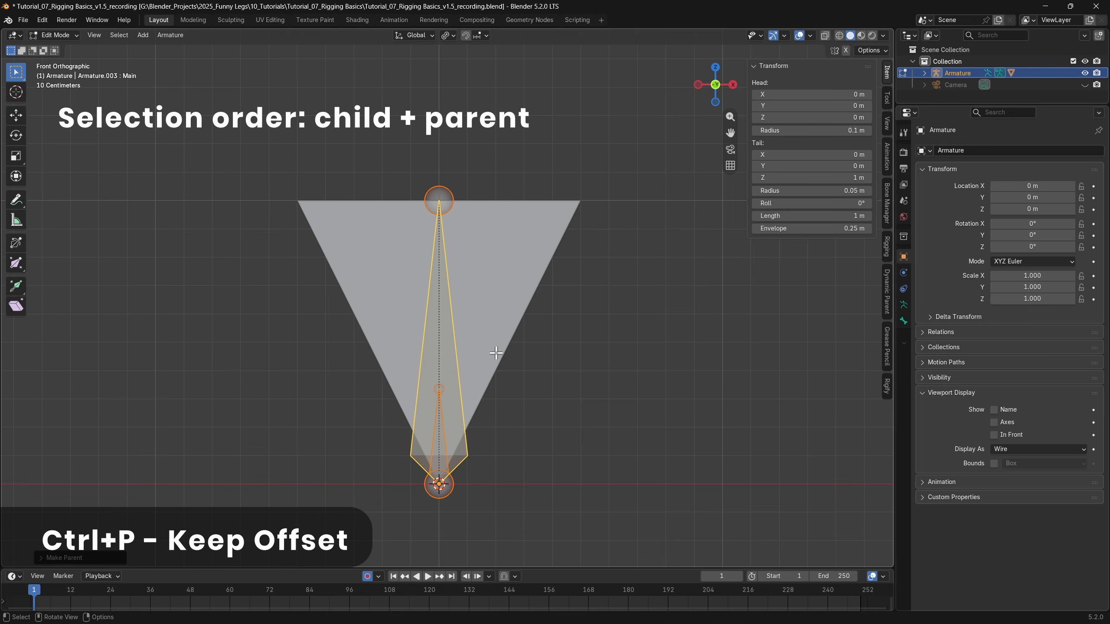
Step: Try Connected parenting between DEF-Bone and Main in place of Keep Offset, undo it, and reapply Keep Offset
{"action": "key", "text": "ctrl+z"}
{"action": "key", "text": "ctrl+p"}
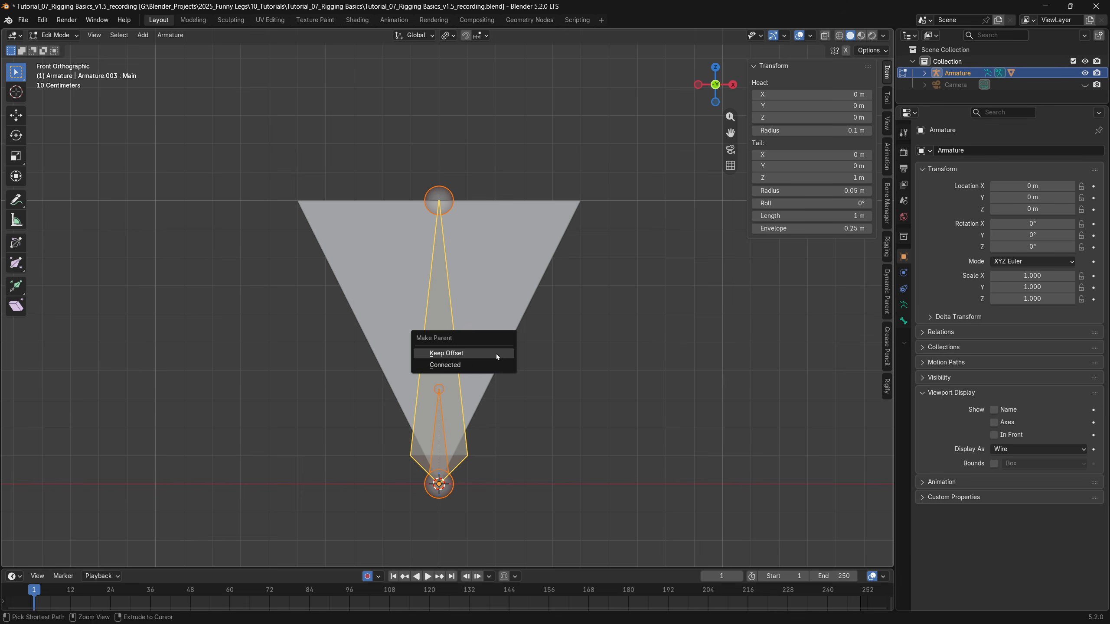
{"action": "left_click", "coordinate": [493, 365]}
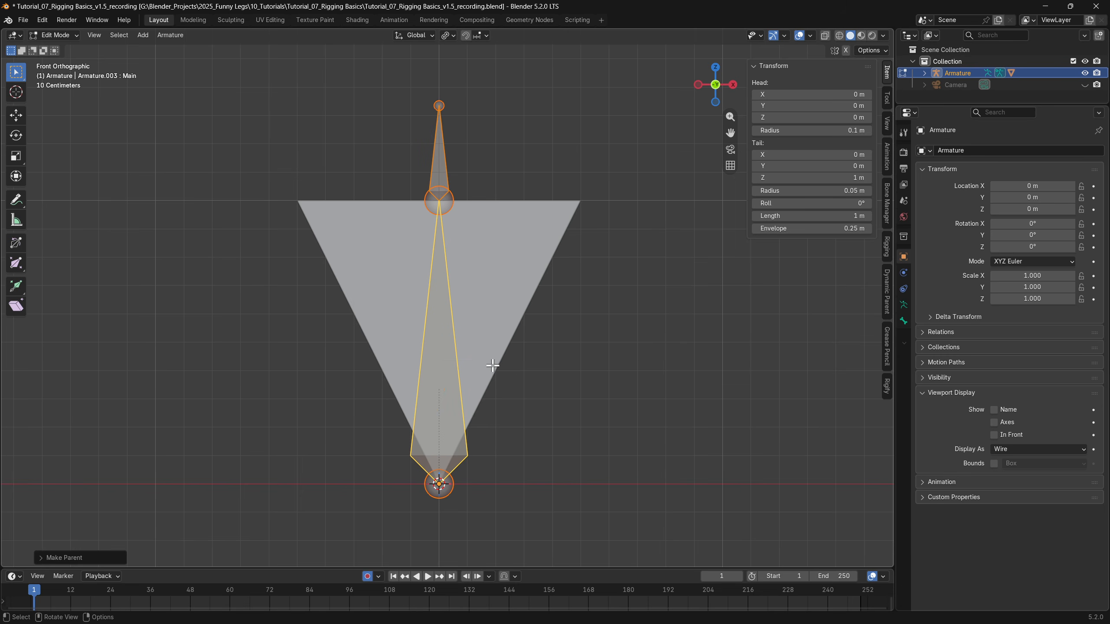
{"action": "key", "text": "ctrl+z"}
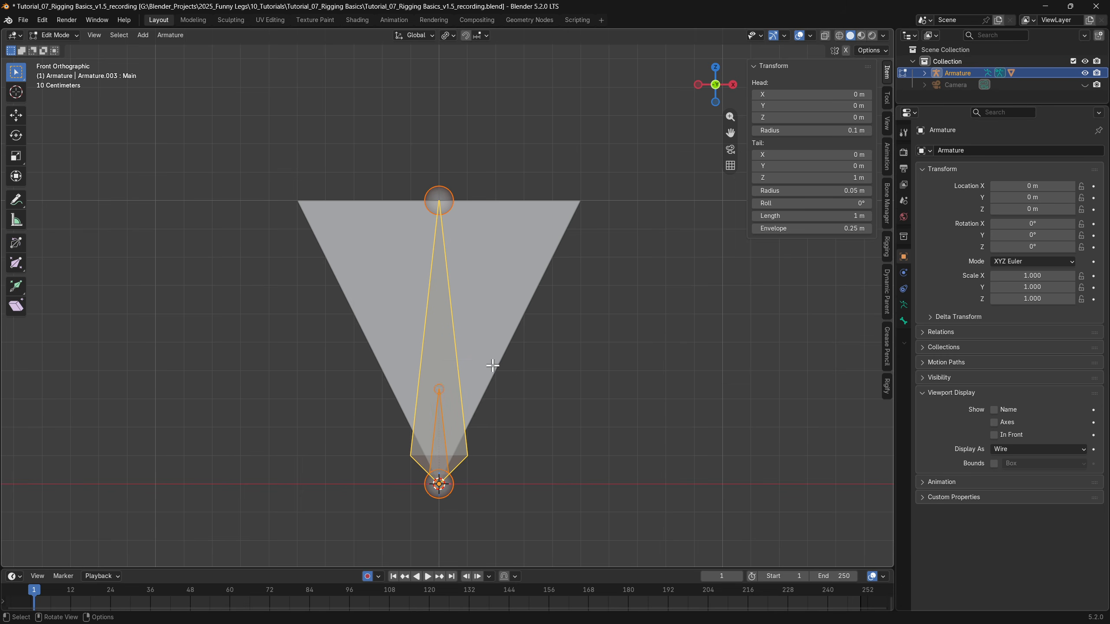
{"action": "key", "text": "ctrl+p"}
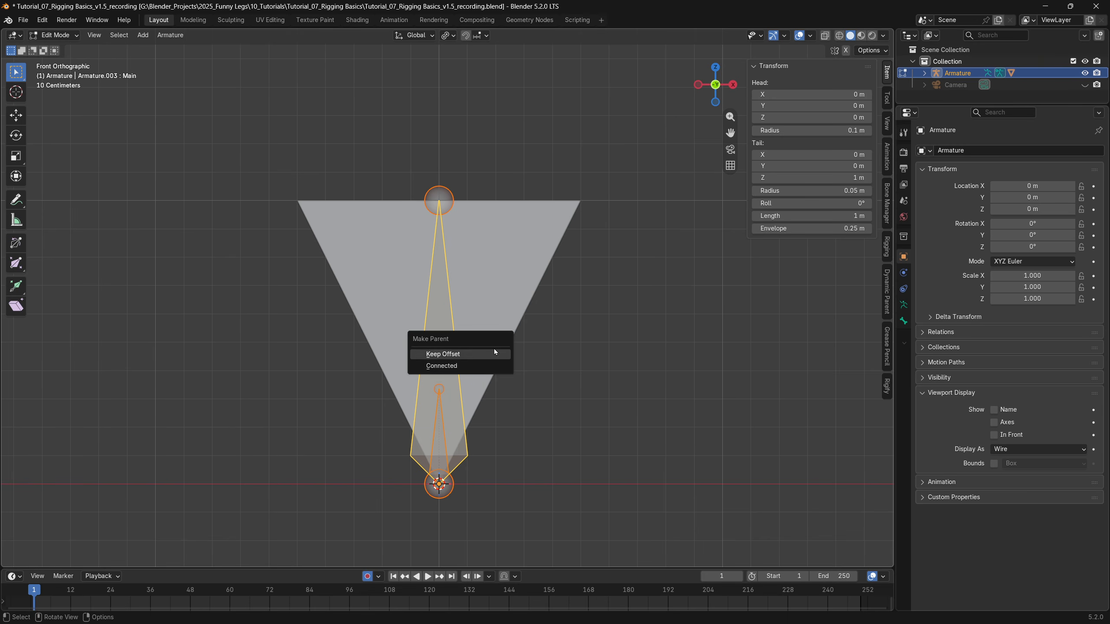
{"action": "left_click", "coordinate": [494, 353]}
Step: Switch the armature to Pose Mode and test moving DEF-Bone and Main separately, reverting each move
{"action": "key", "text": "ctrl+Tab"}
{"action": "left_click", "coordinate": [486, 428]}
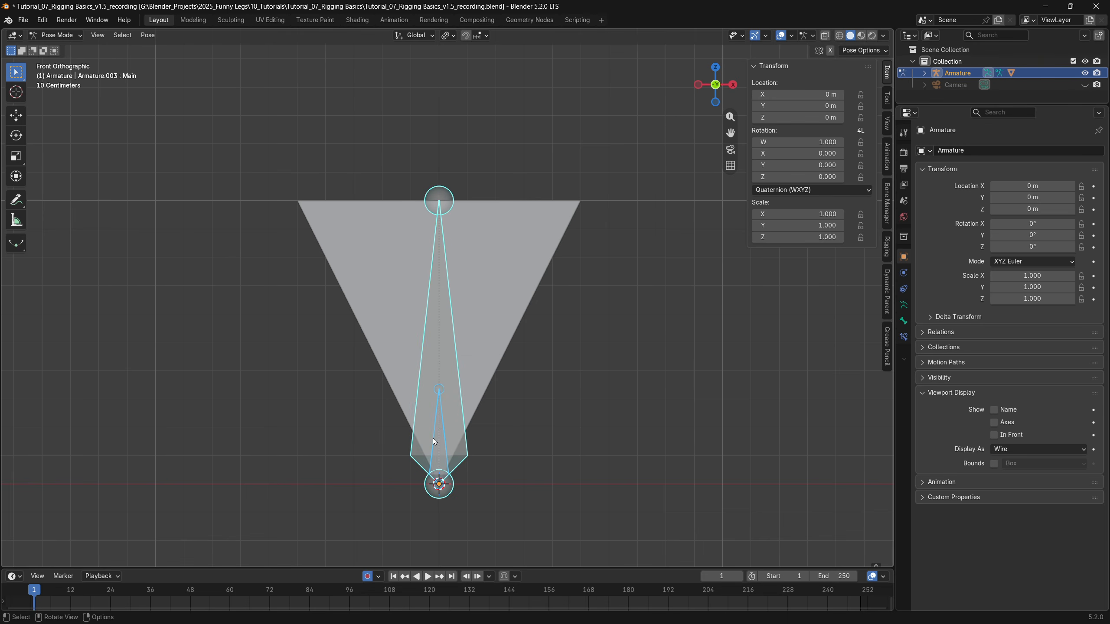
{"action": "left_click", "coordinate": [440, 444]}
{"action": "key", "text": "g"}
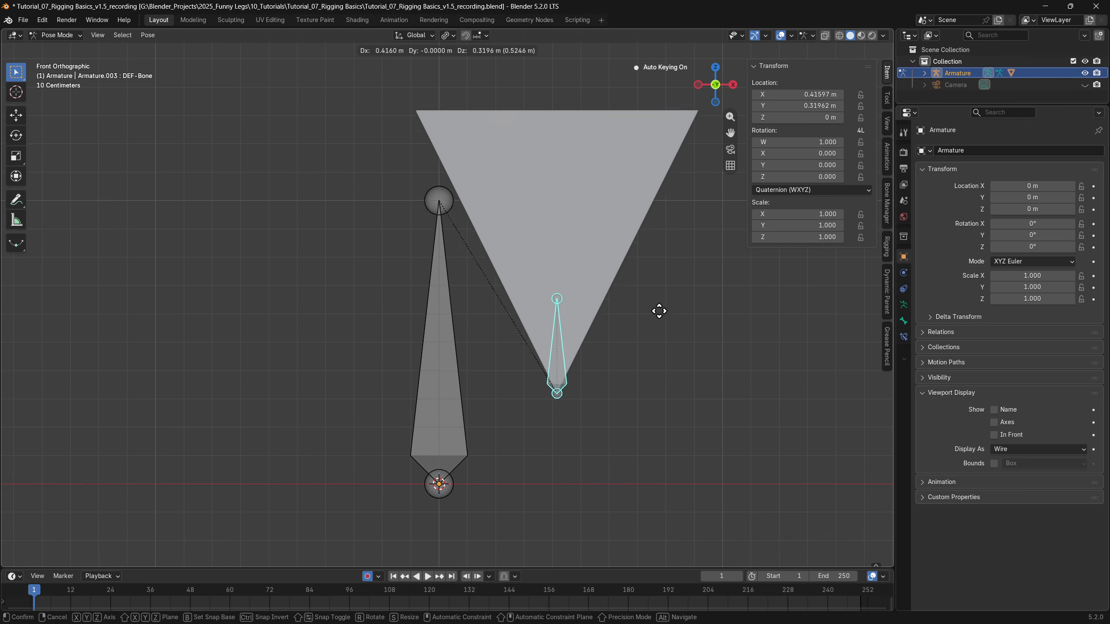
{"action": "left_click", "coordinate": [600, 327]}
{"action": "key", "text": "ctrl+z"}
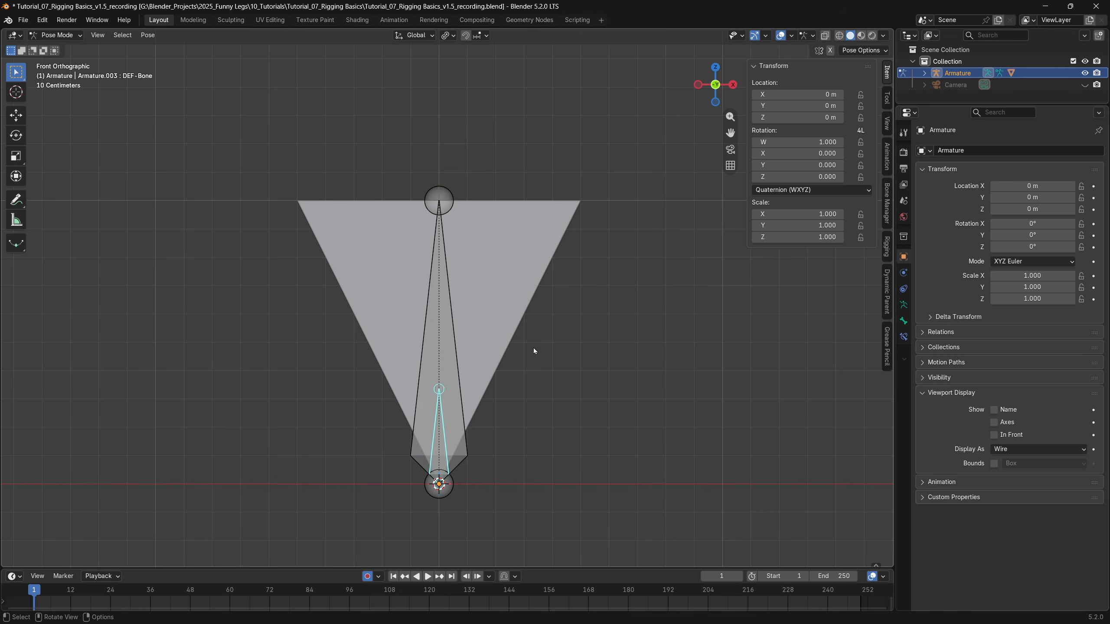
{"action": "left_click", "coordinate": [445, 344]}
{"action": "key", "text": "g"}
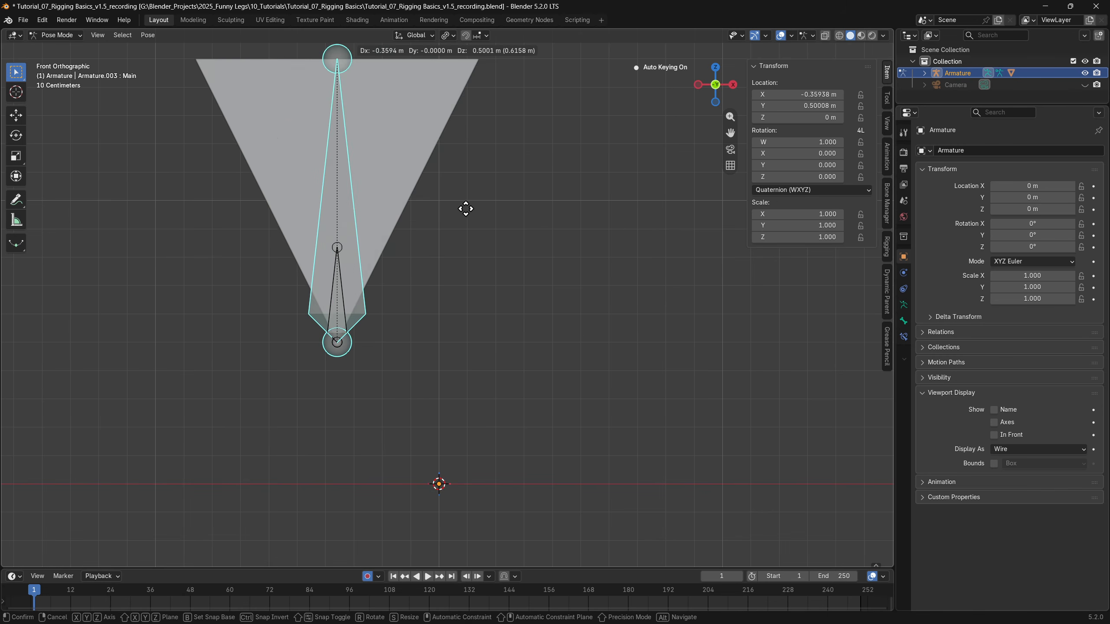
{"action": "key", "text": "Escape"}
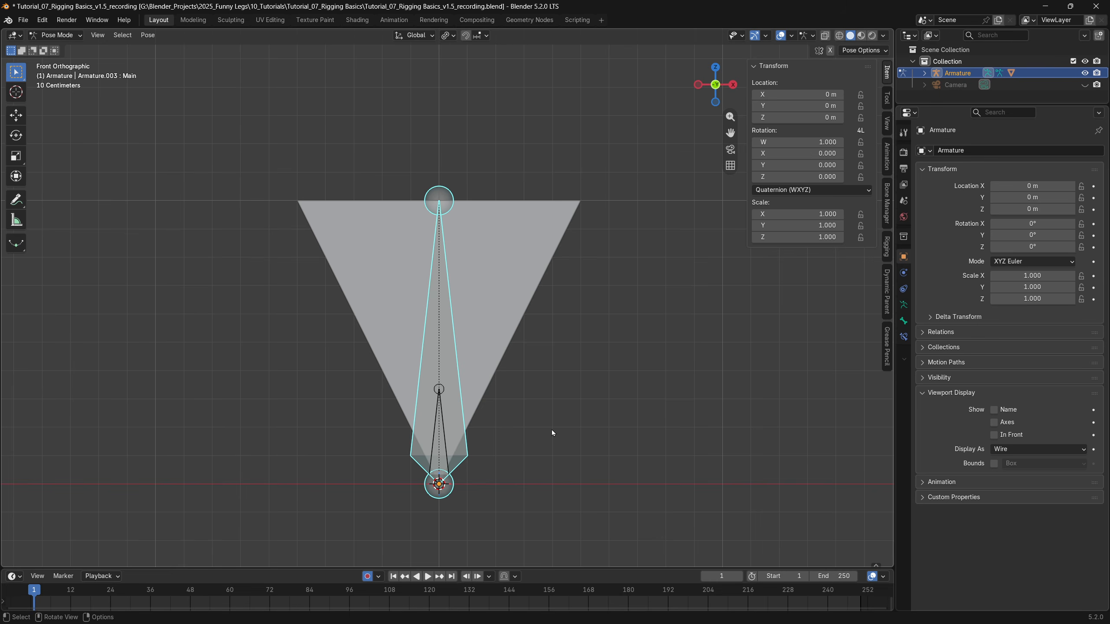
Step: Scale Main by about 1.87 along global Z and about 0.58 along global X, and reset its scale to default
{"action": "key", "text": "s"}
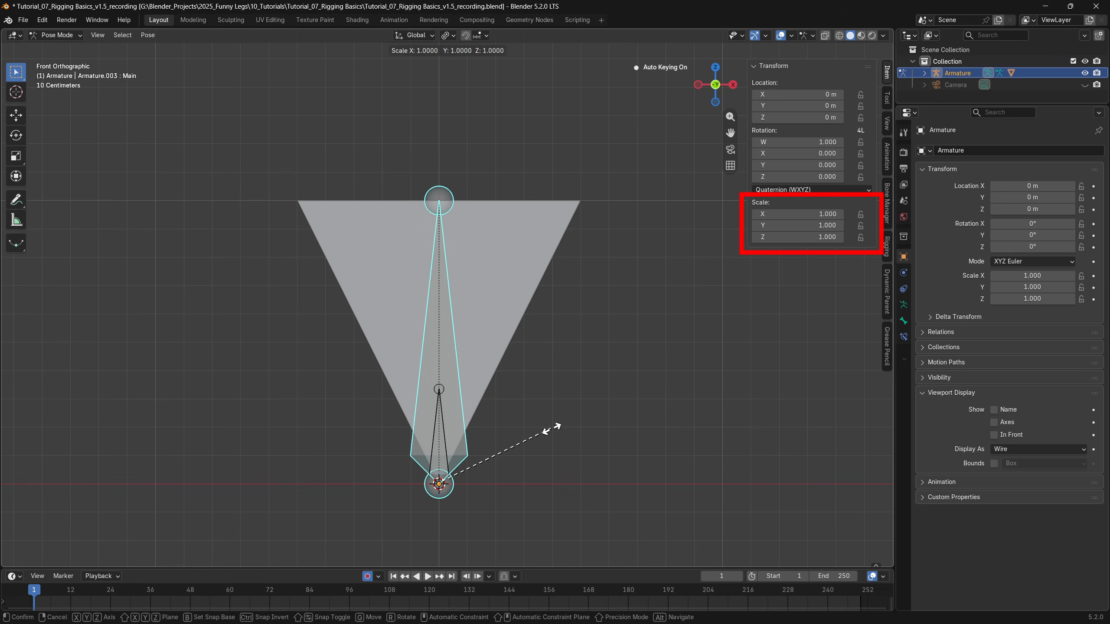
{"action": "key", "text": "z"}
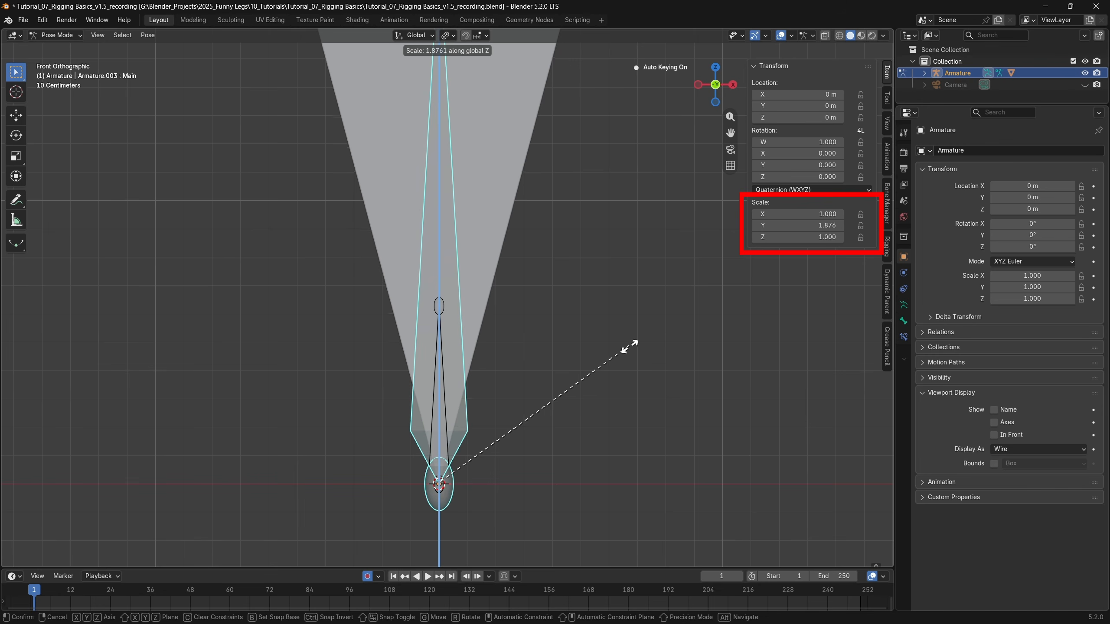
{"action": "left_click", "coordinate": [629, 348]}
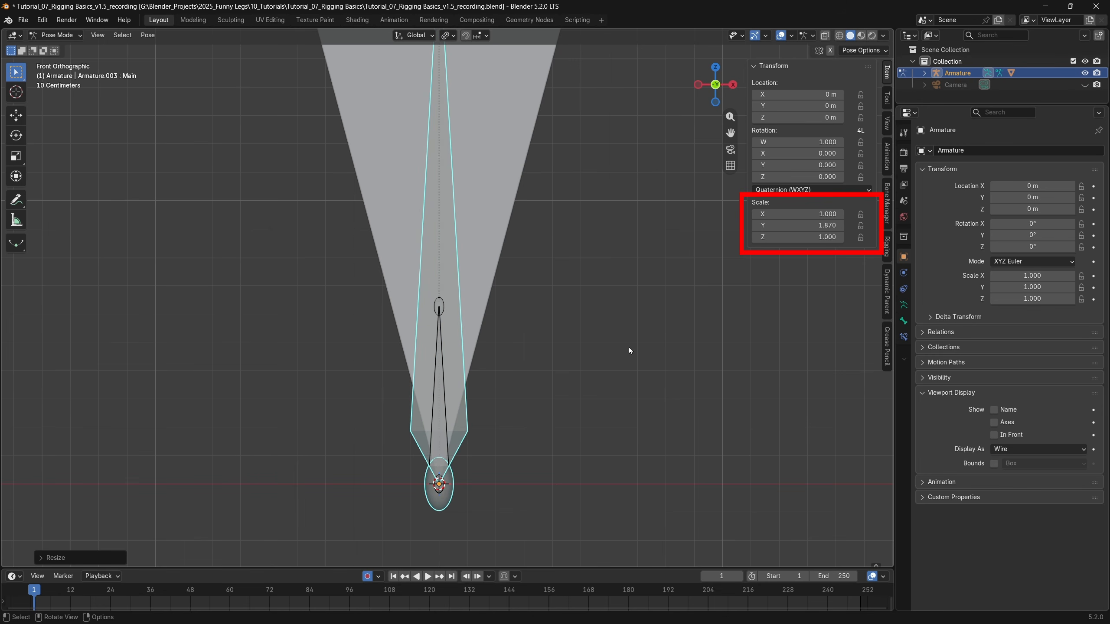
{"action": "scroll", "coordinate": [609, 354], "scroll_direction": "down", "scroll_amount": 2}
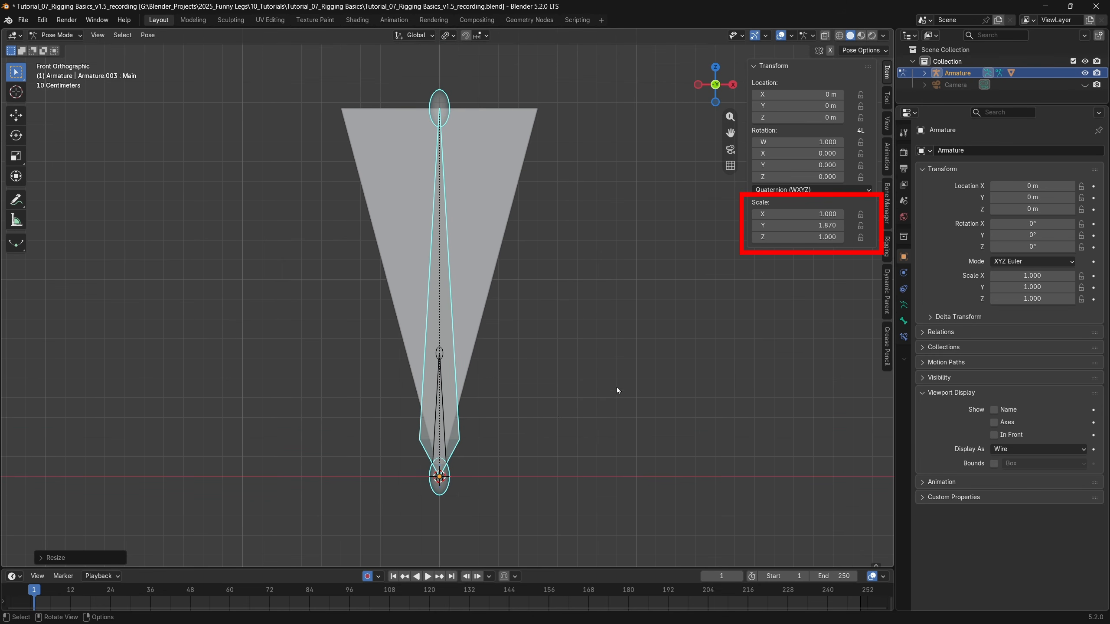
{"action": "key", "text": "s"}
{"action": "key", "text": "x"}
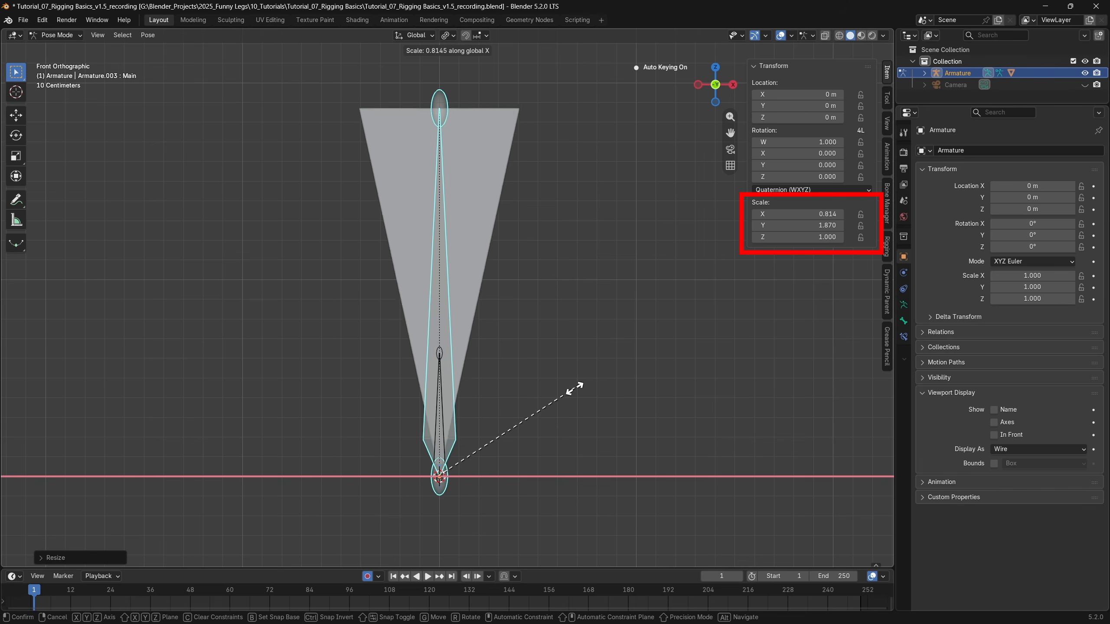
{"action": "left_click", "coordinate": [507, 380]}
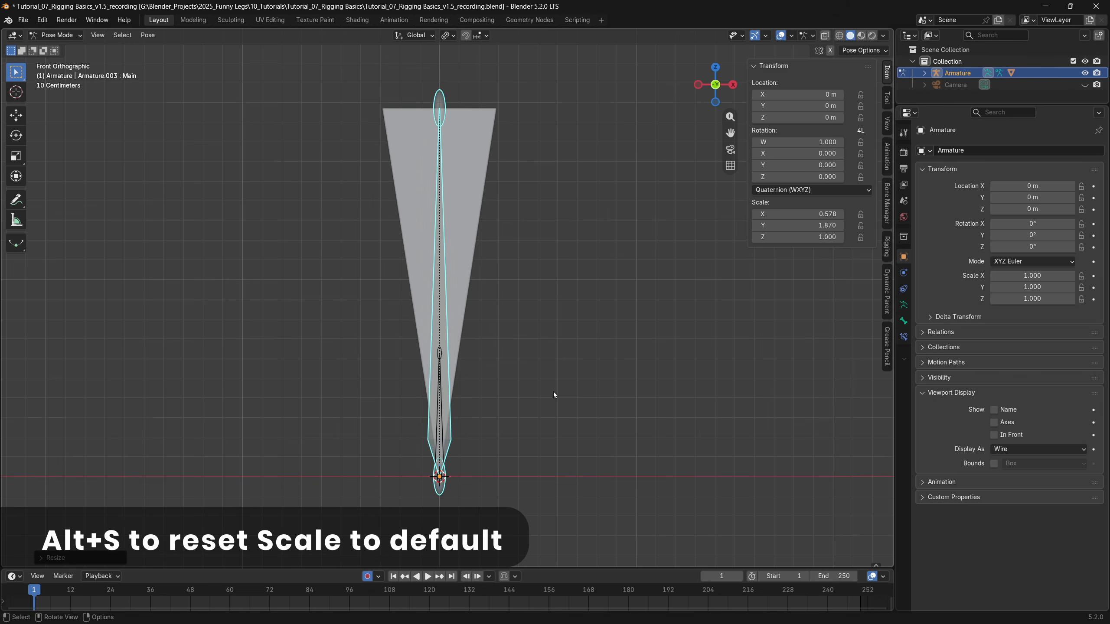
{"action": "key", "text": "alt+s"}
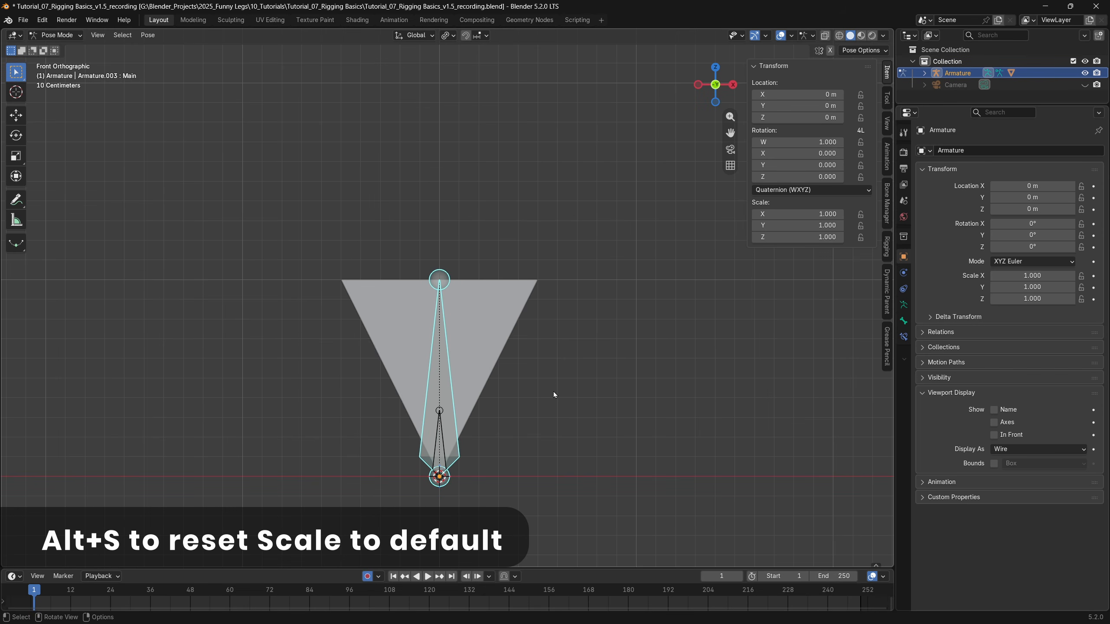
Step: Add a Maintain Volume bone constraint to the Main bone
{"action": "scroll", "coordinate": [522, 424], "scroll_direction": "up", "scroll_amount": 3}
{"action": "middle_click_drag", "start_coordinate": [534, 449], "coordinate": [527, 342], "text": "shift"}
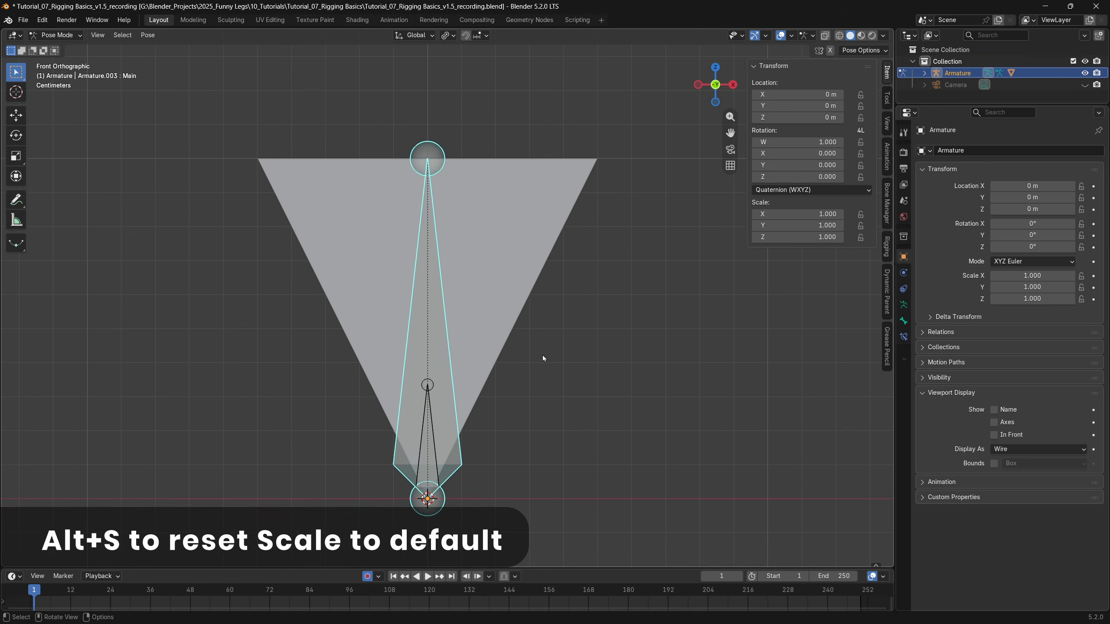
{"action": "left_click", "coordinate": [906, 341]}
{"action": "left_click", "coordinate": [984, 151]}
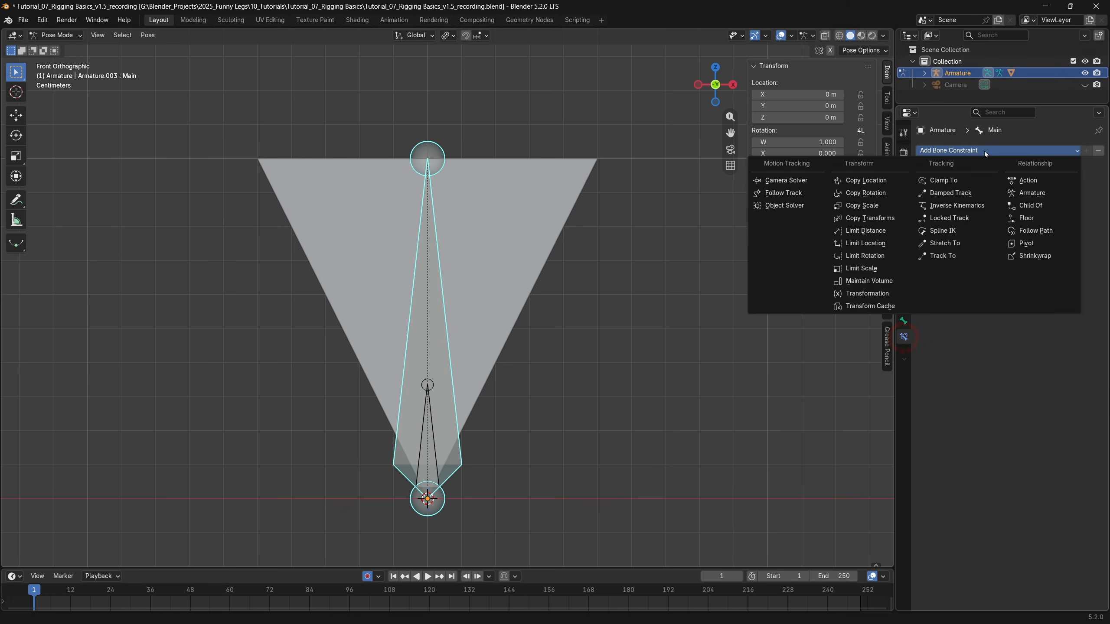
{"action": "left_click", "coordinate": [877, 282]}
{"action": "scroll", "coordinate": [581, 461], "scroll_direction": "down", "scroll_amount": 2}
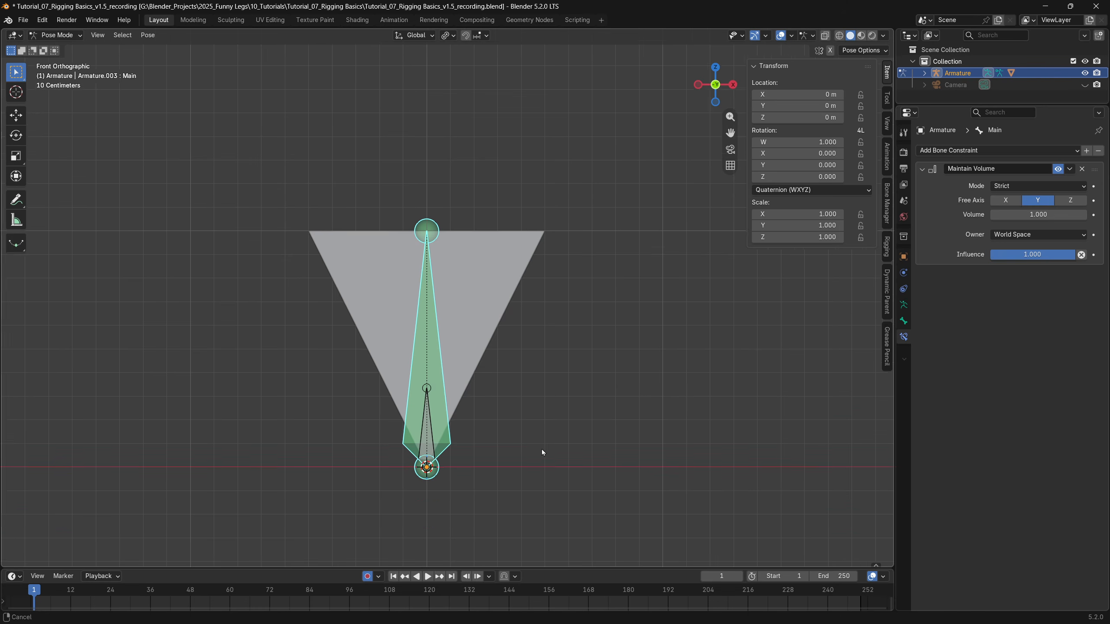
Step: Test the Maintain Volume constraint by scaling the Main bone uniformly to about 0.60, and cancel the scaling
{"action": "key", "text": "s"}
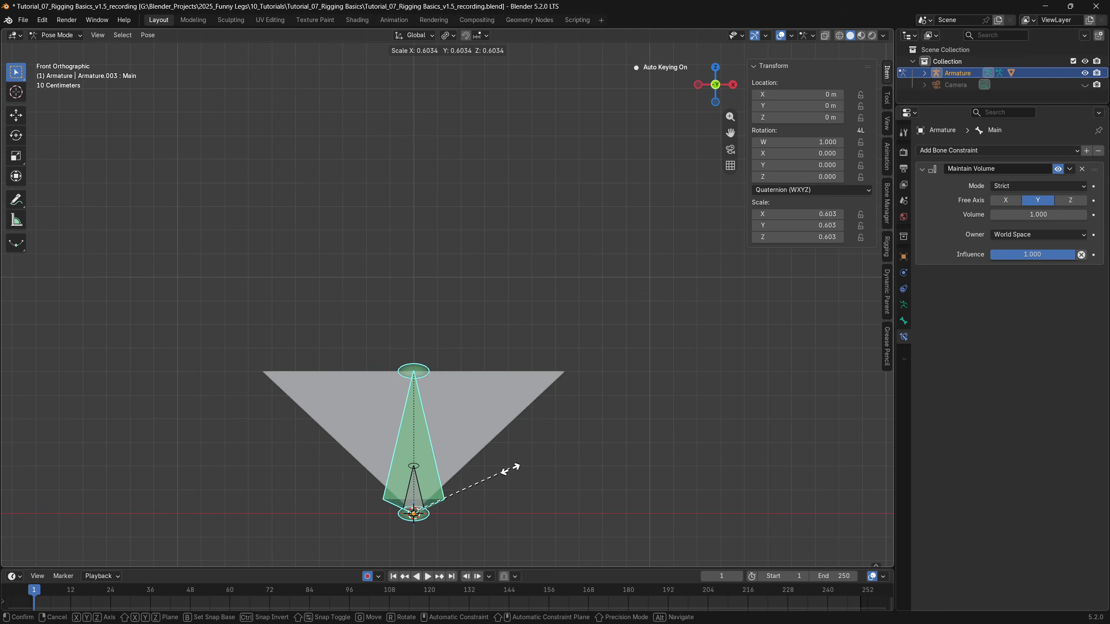
{"action": "right_click", "coordinate": [479, 501]}
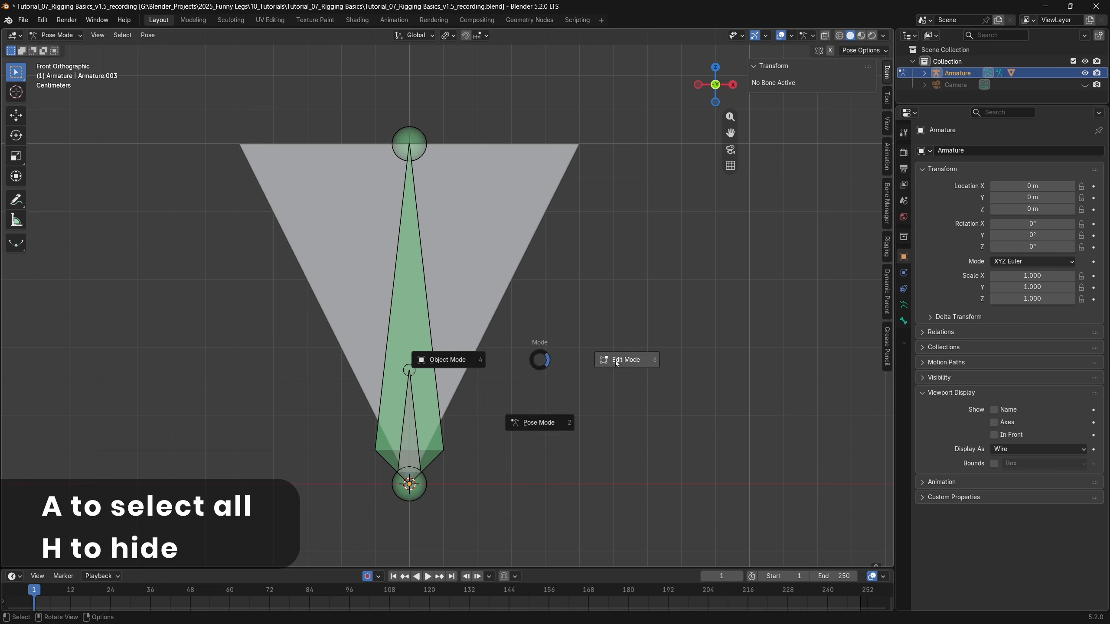
Step: Switch the armature to Edit Mode and hide all of its existing bones
{"action": "left_click", "coordinate": [590, 351]}
{"action": "key", "text": "a"}
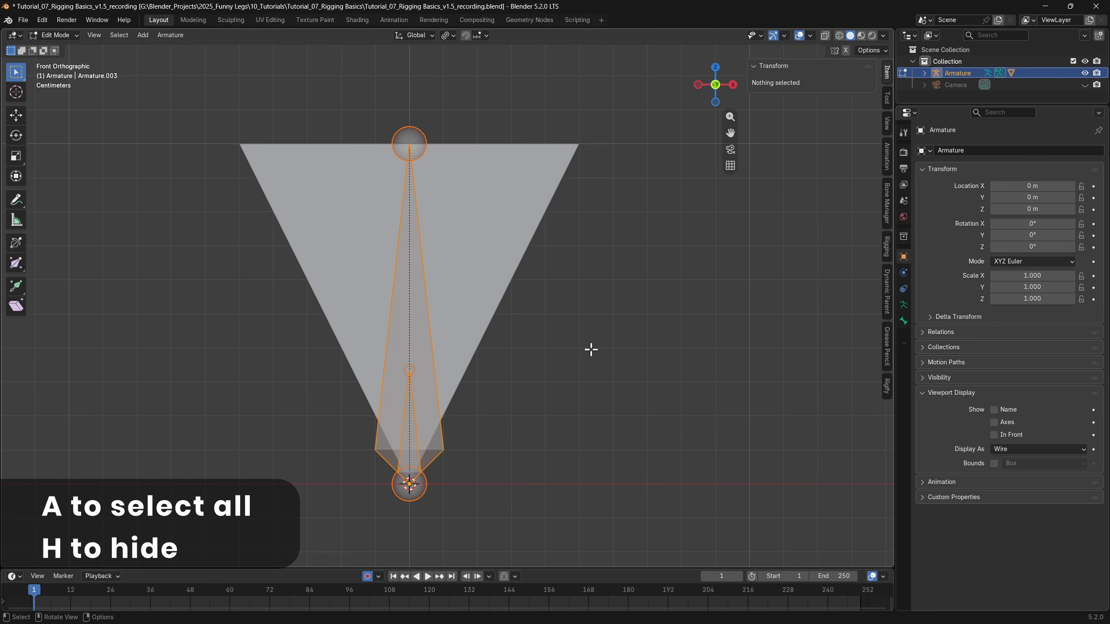
{"action": "key", "text": "h"}
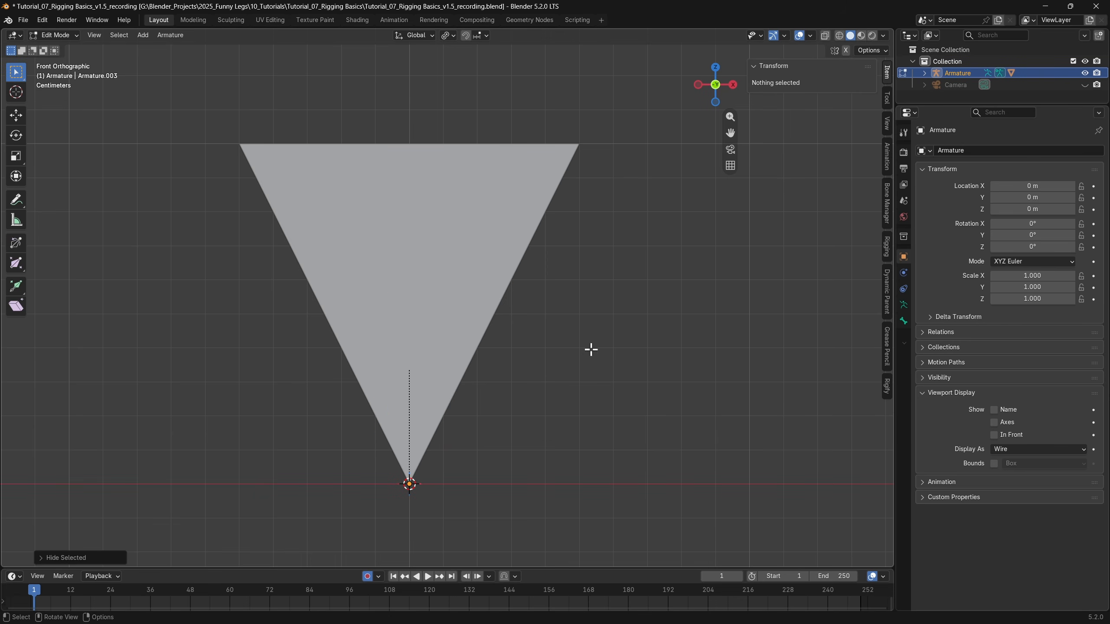
Step: Add a new upright bone at the world origin and select its body
{"action": "key", "text": "shift+a"}
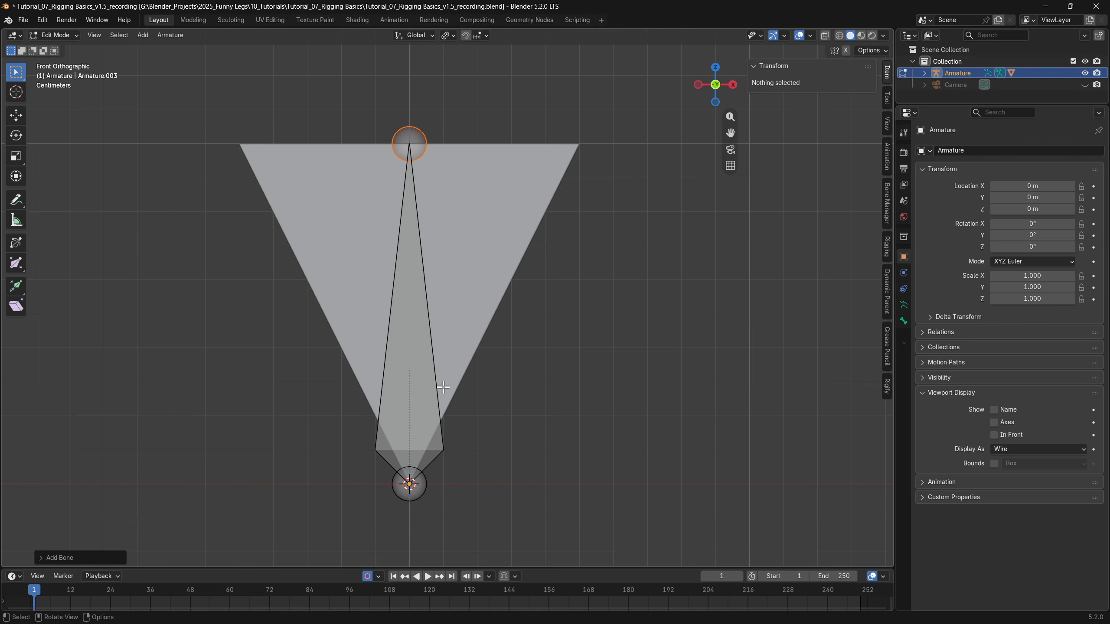
{"action": "left_click", "coordinate": [428, 372]}
{"action": "middle_click_drag", "start_coordinate": [480, 397], "coordinate": [519, 420]}
{"action": "middle_click_drag", "start_coordinate": [520, 424], "coordinate": [542, 396], "text": "shift"}
Step: Switch the viewport shading to Material Preview and enable Axes and In Front for the armature's bone display
{"action": "left_click", "coordinate": [861, 35]}
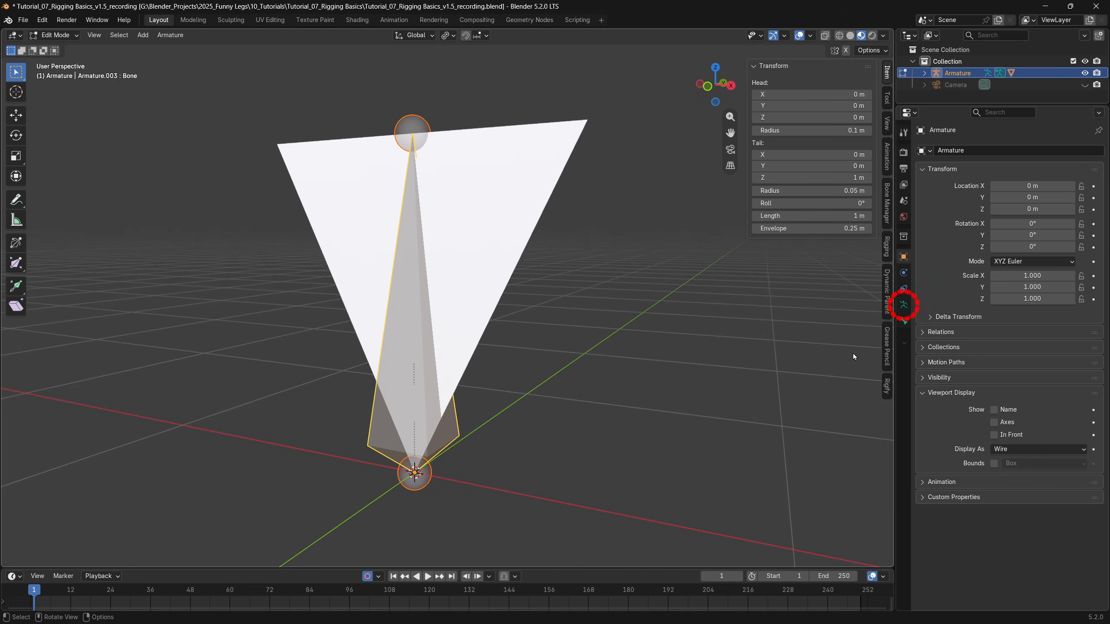
{"action": "left_click", "coordinate": [904, 306]}
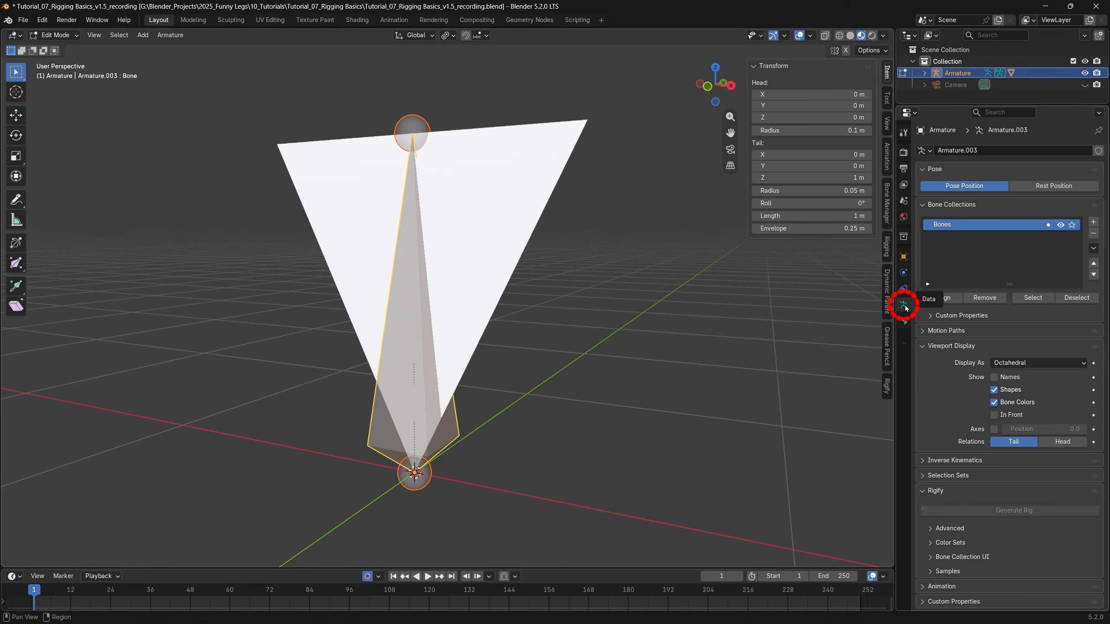
{"action": "left_click", "coordinate": [995, 429]}
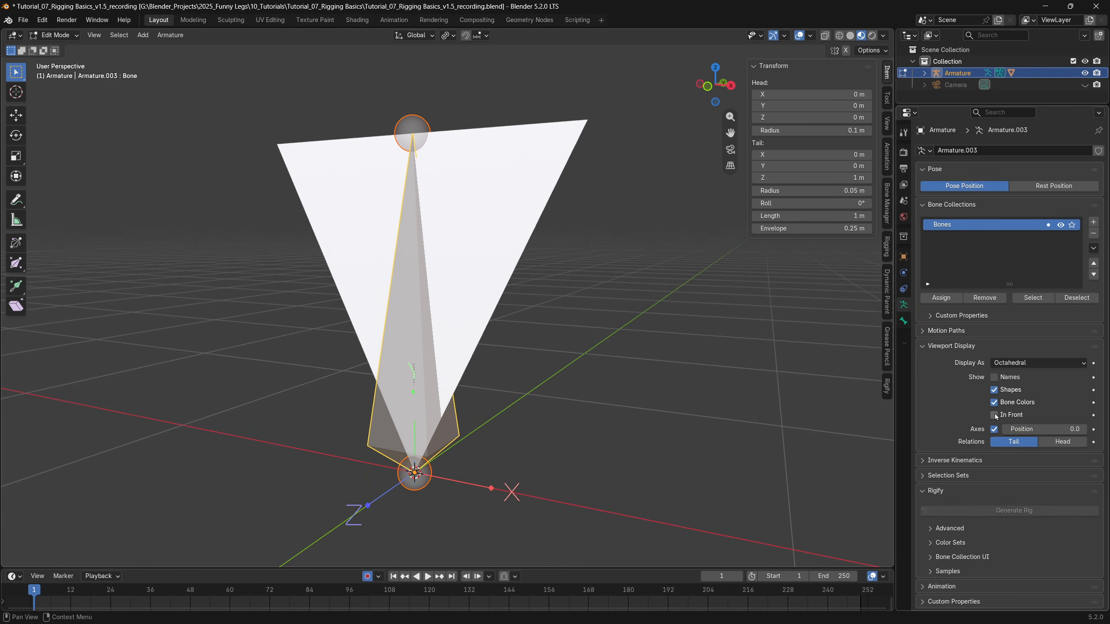
{"action": "left_click", "coordinate": [994, 415]}
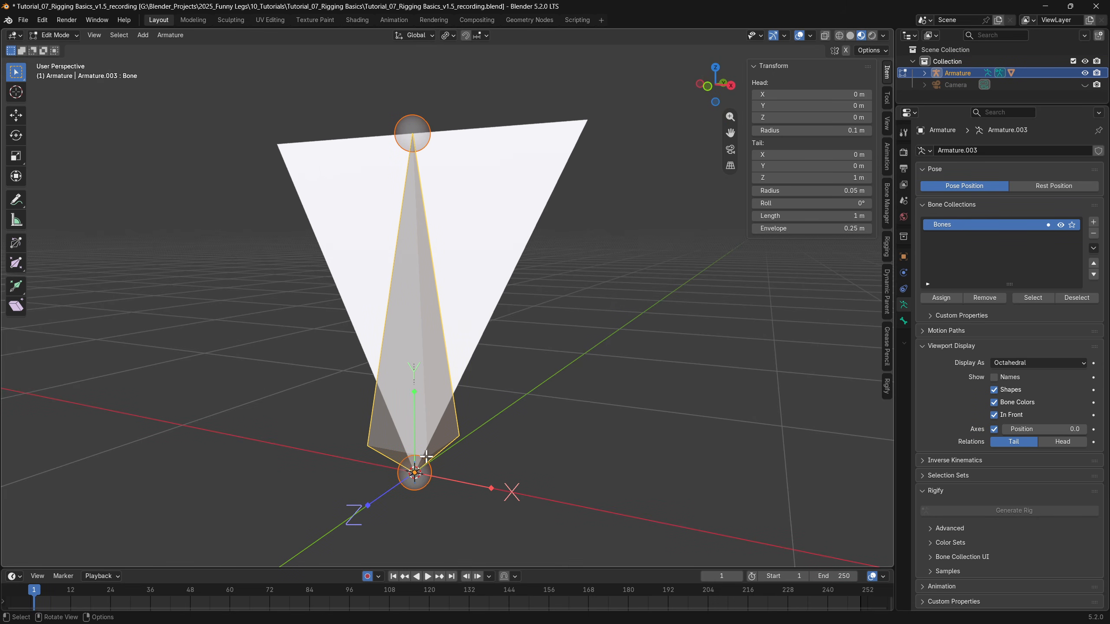
Step: Rotate the new bone -90° about the global X axis, and delete it
{"action": "type", "text": "rx"}
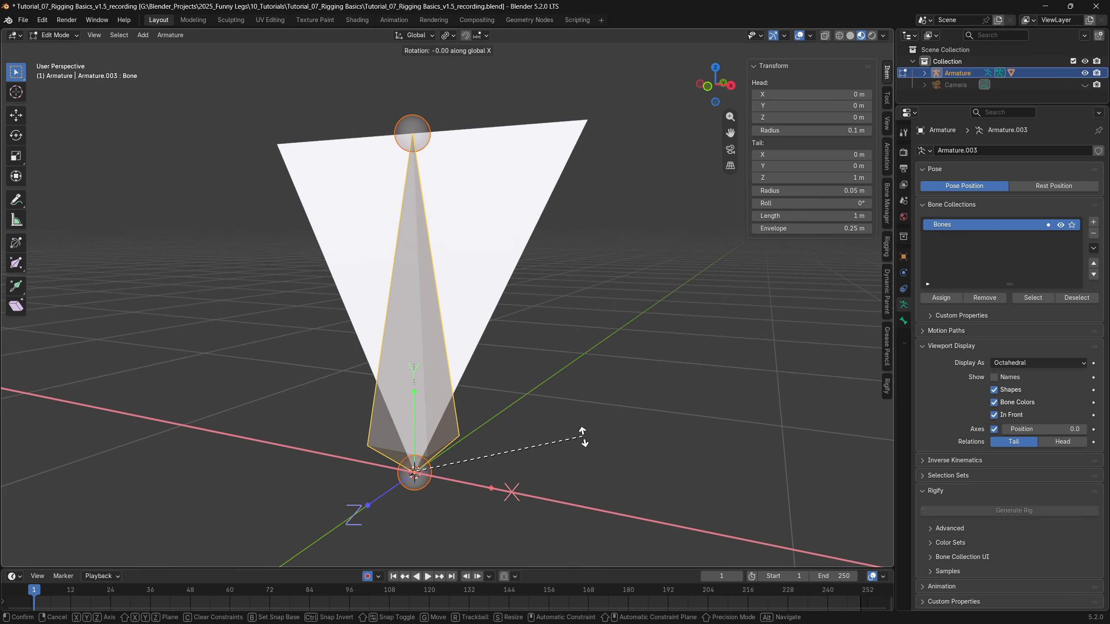
{"action": "type", "text": "-90"}
{"action": "key", "text": "Return"}
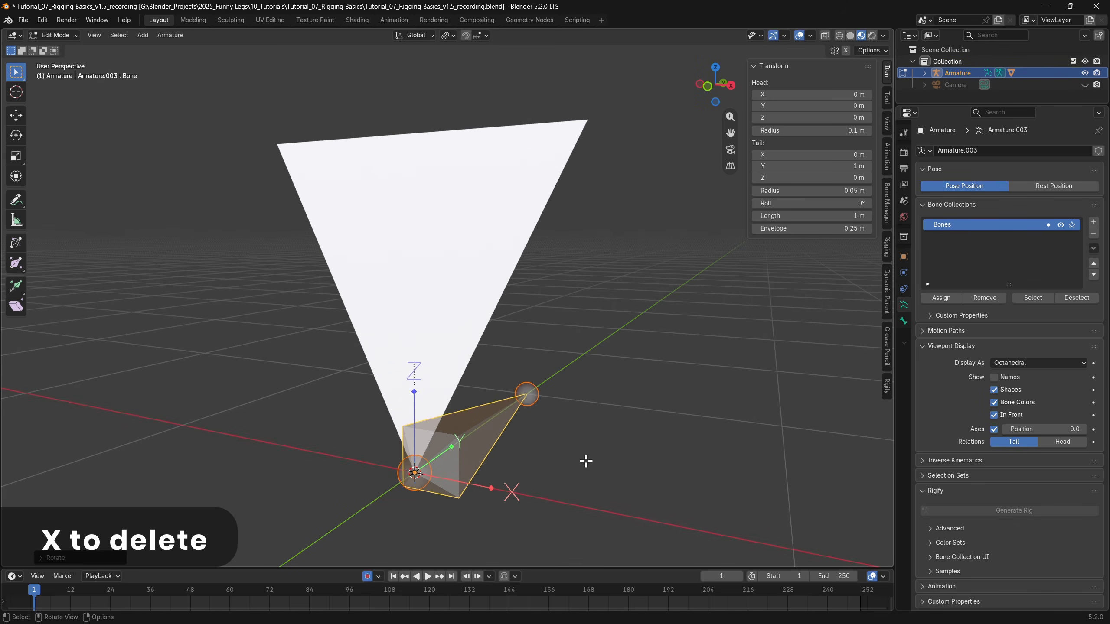
{"action": "key", "text": "x"}
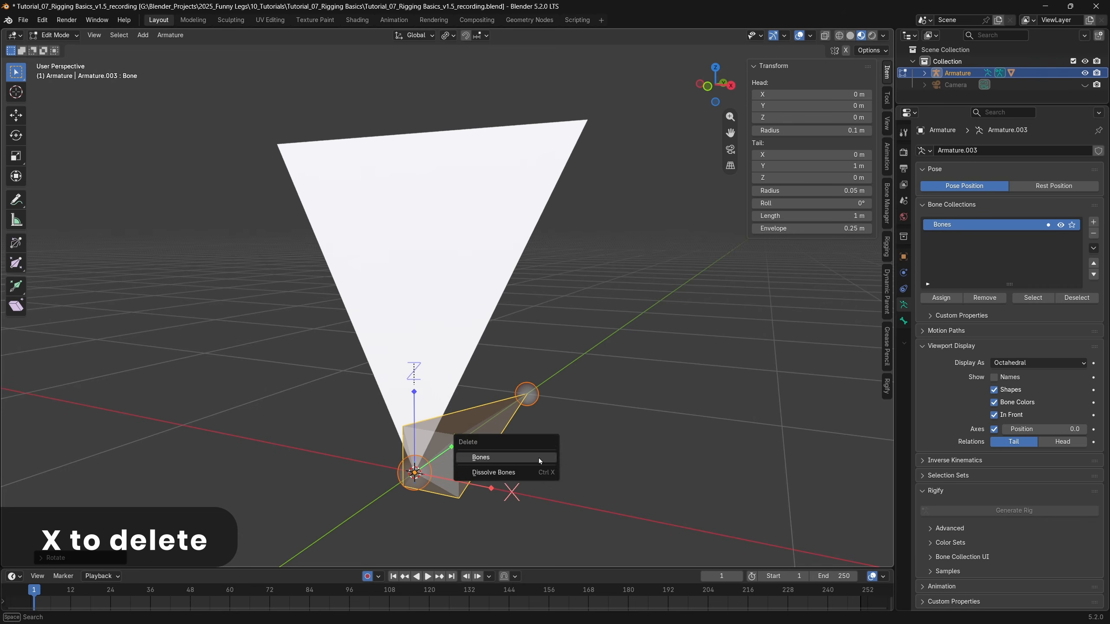
{"action": "left_click", "coordinate": [538, 458]}
Step: Add a bone at the origin and set its Align option to Axes
{"action": "left_click", "coordinate": [709, 89]}
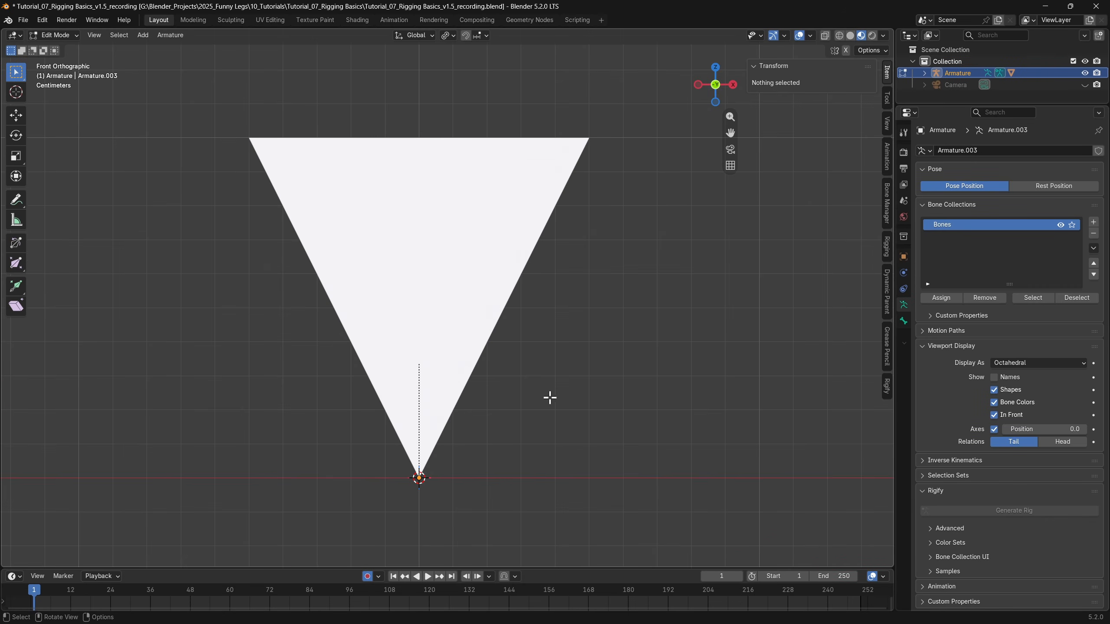
{"action": "key", "text": "shift+a"}
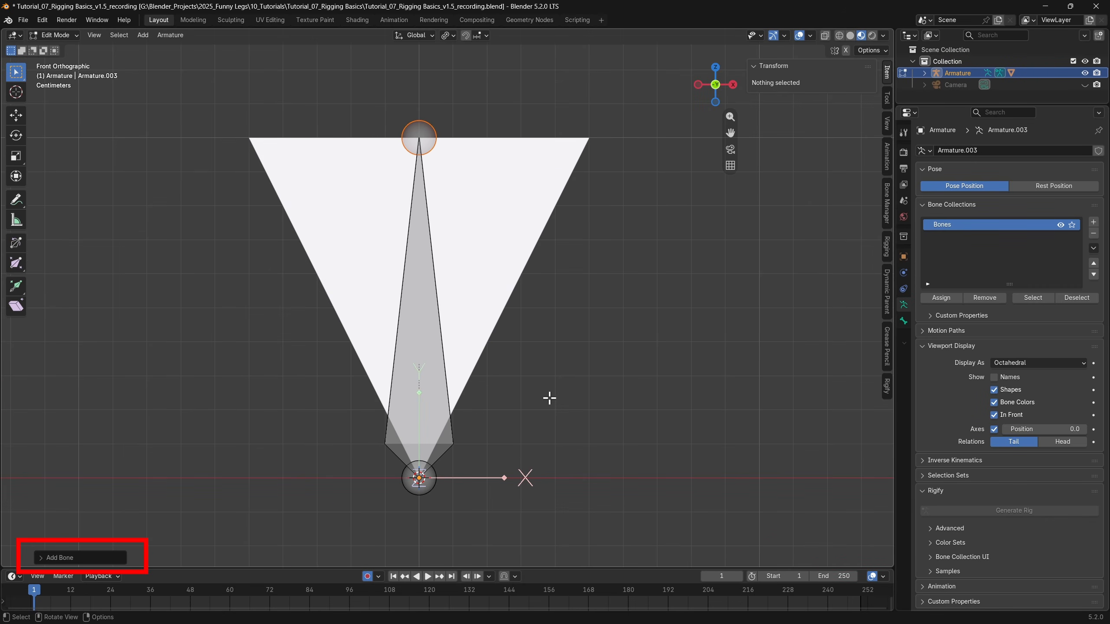
{"action": "left_click", "coordinate": [59, 558]}
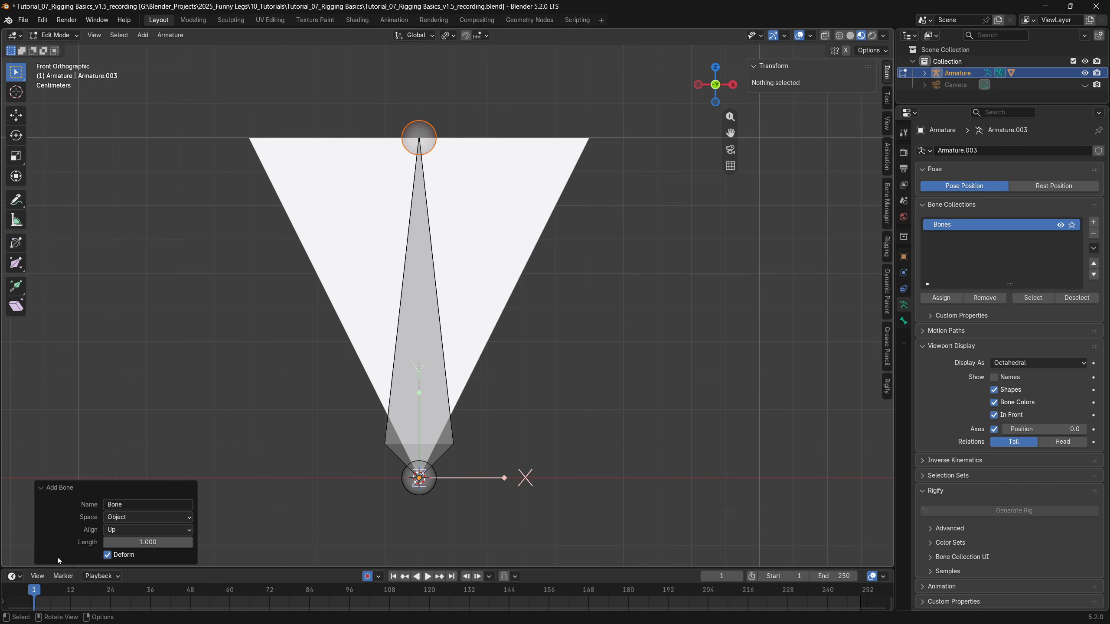
{"action": "left_click", "coordinate": [131, 529]}
{"action": "left_click", "coordinate": [130, 556]}
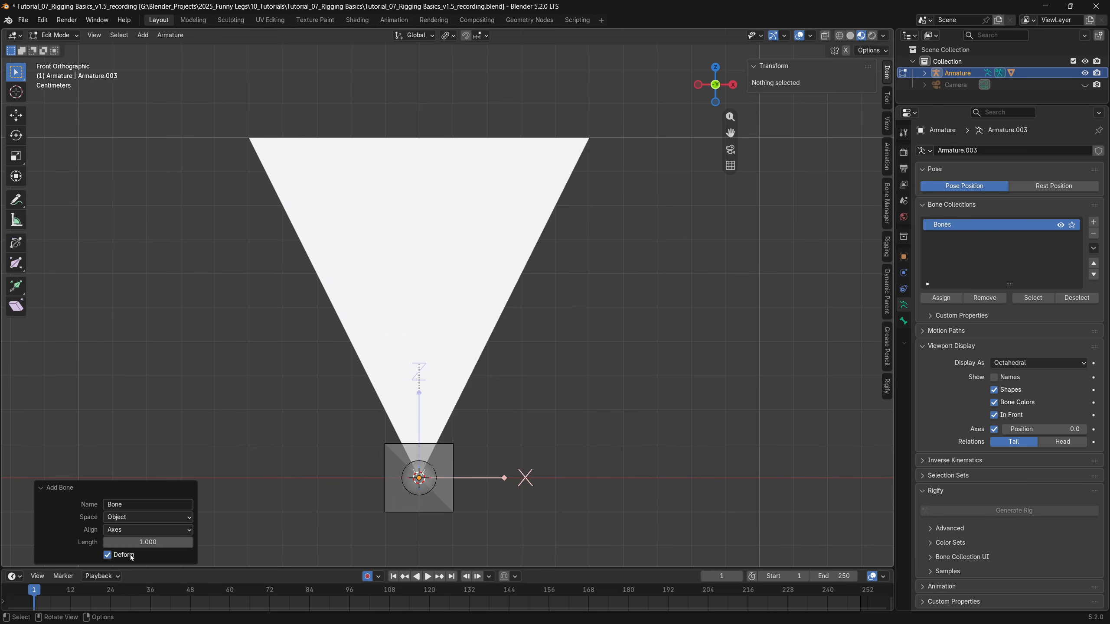
{"action": "middle_click_drag", "start_coordinate": [659, 479], "coordinate": [602, 486]}
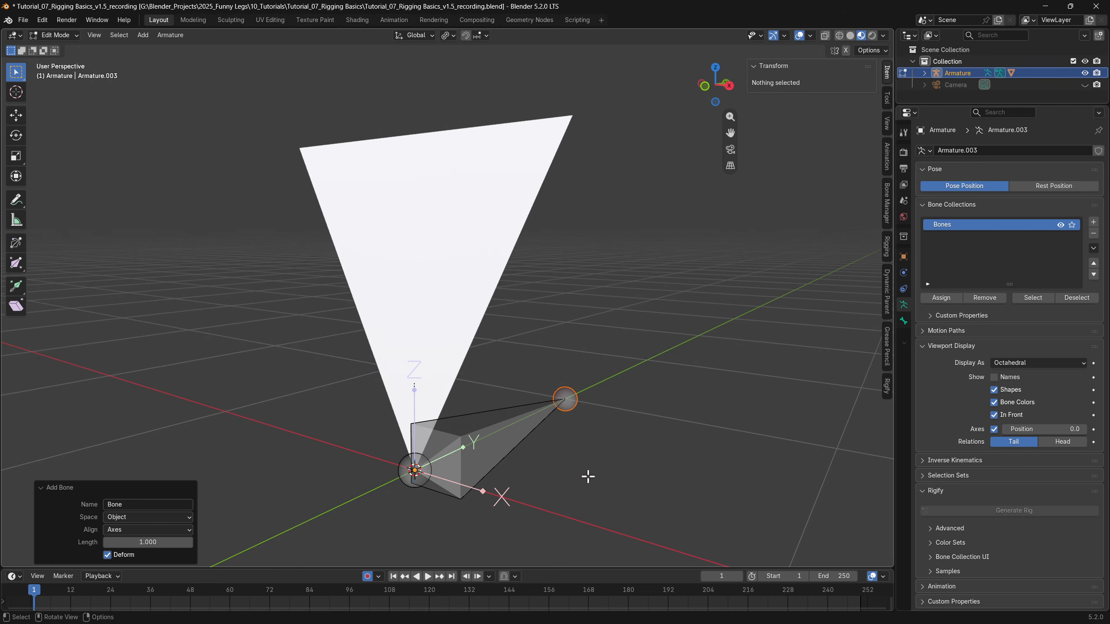
Step: Undo the addition of the axes-aligned bone
{"action": "left_click", "coordinate": [593, 477]}
{"action": "key", "text": "ctrl+z"}
{"action": "key", "text": "ctrl+z"}
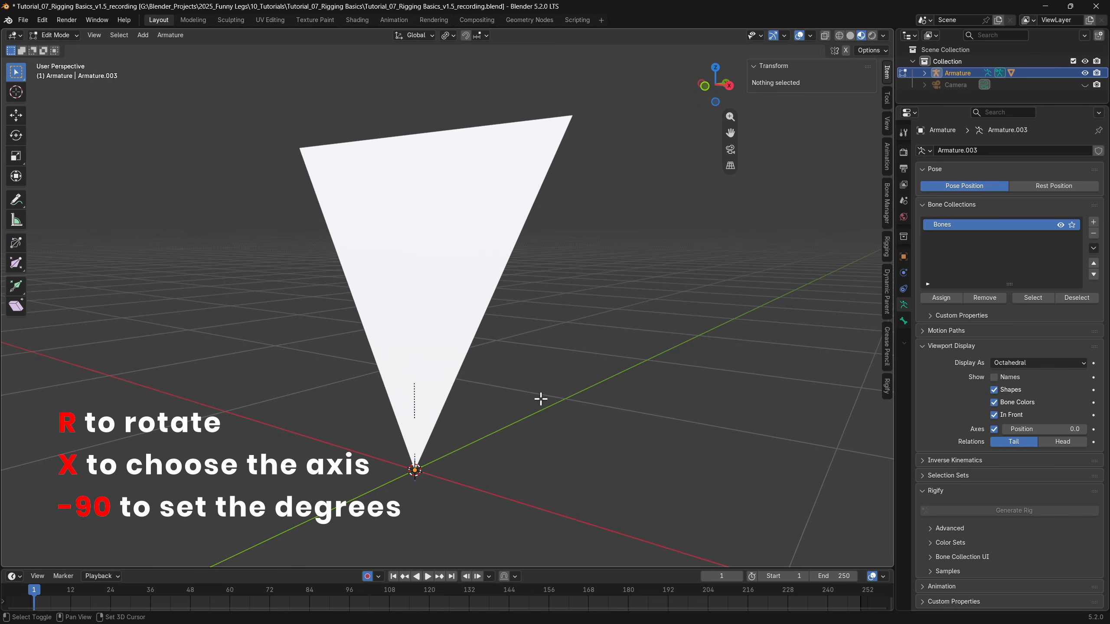
Step: Add a bone at the origin and rotate it -90° about the global X axis, laying it along global Y
{"action": "key", "text": "shift+a"}
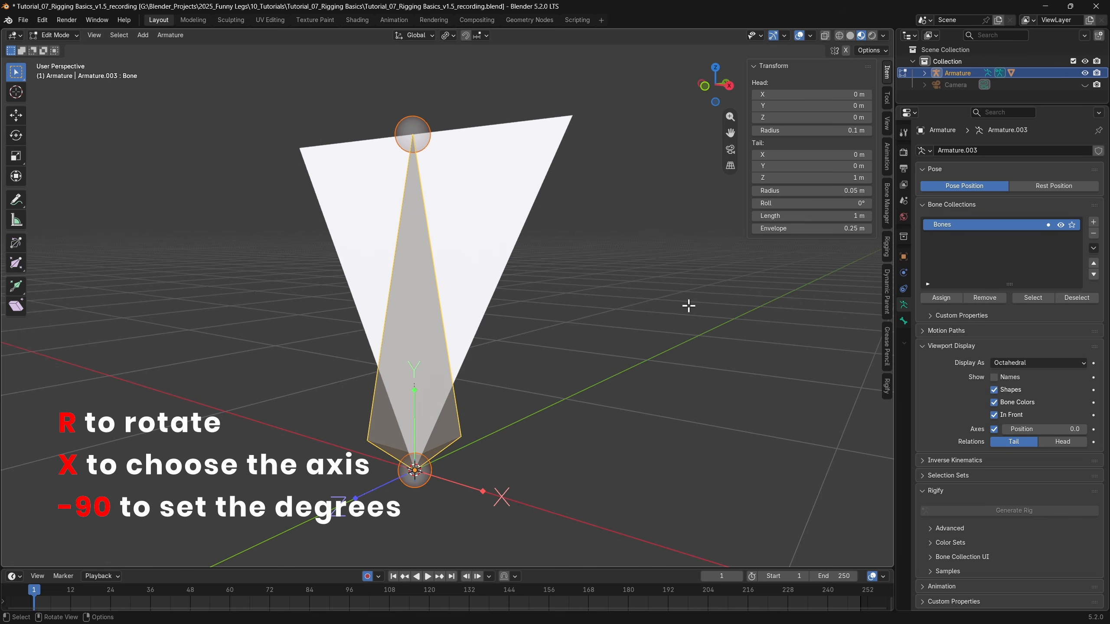
{"action": "key", "text": "r"}
{"action": "type", "text": "x"}
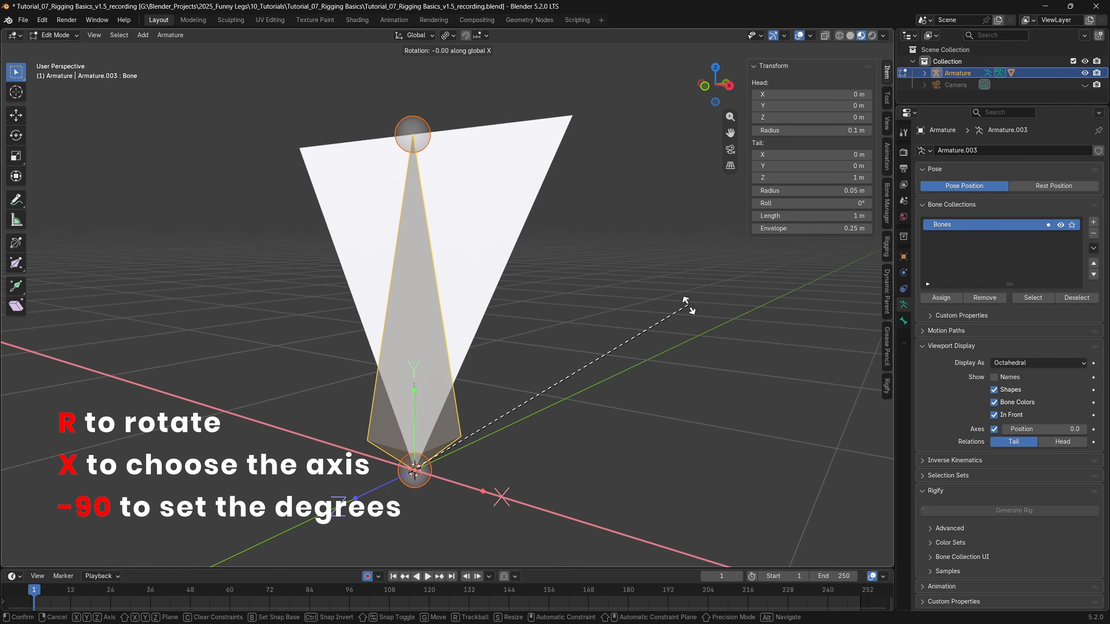
{"action": "type", "text": "-90"}
{"action": "key", "text": "Return"}
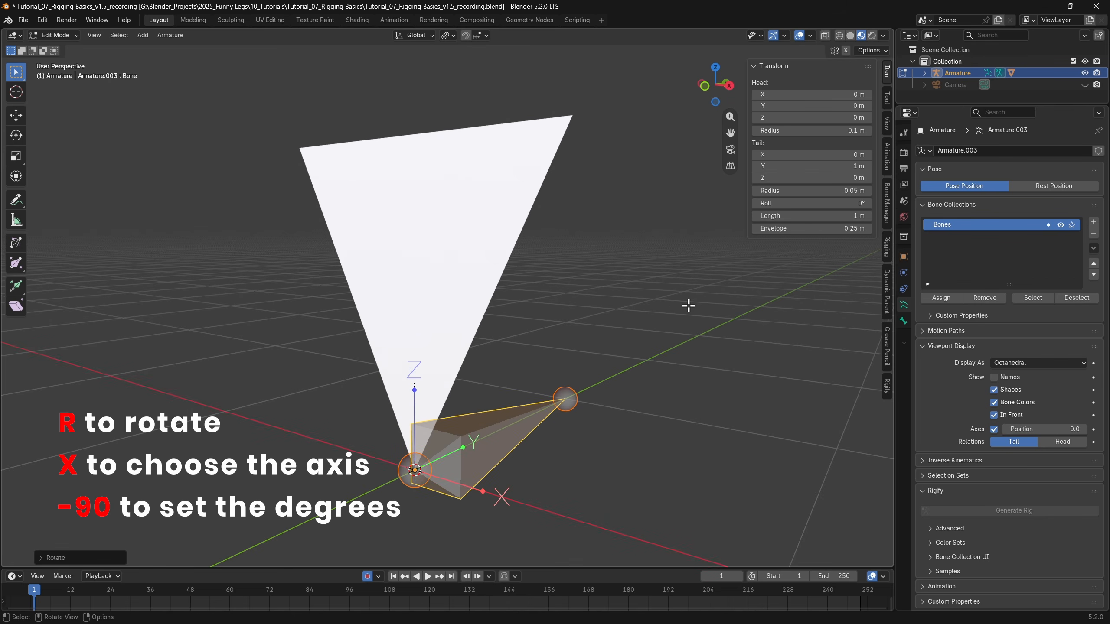
Step: Add another upright bone at the origin and set the transform pivot point to Median Point
{"action": "left_click", "coordinate": [448, 35]}
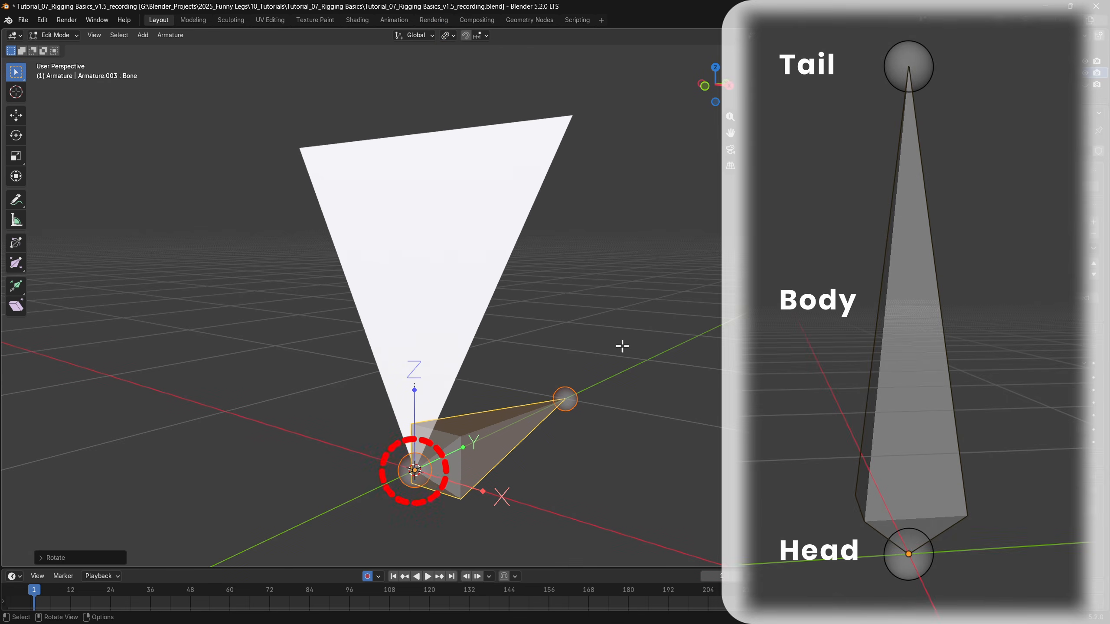
{"action": "key", "text": "shift+a"}
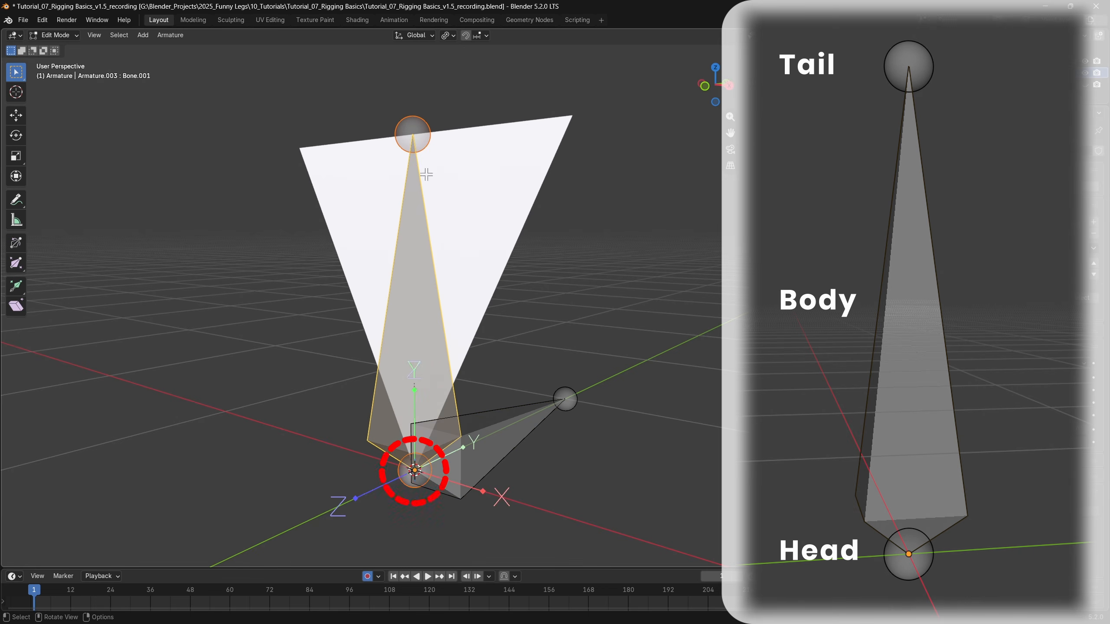
{"action": "left_click", "coordinate": [448, 35]}
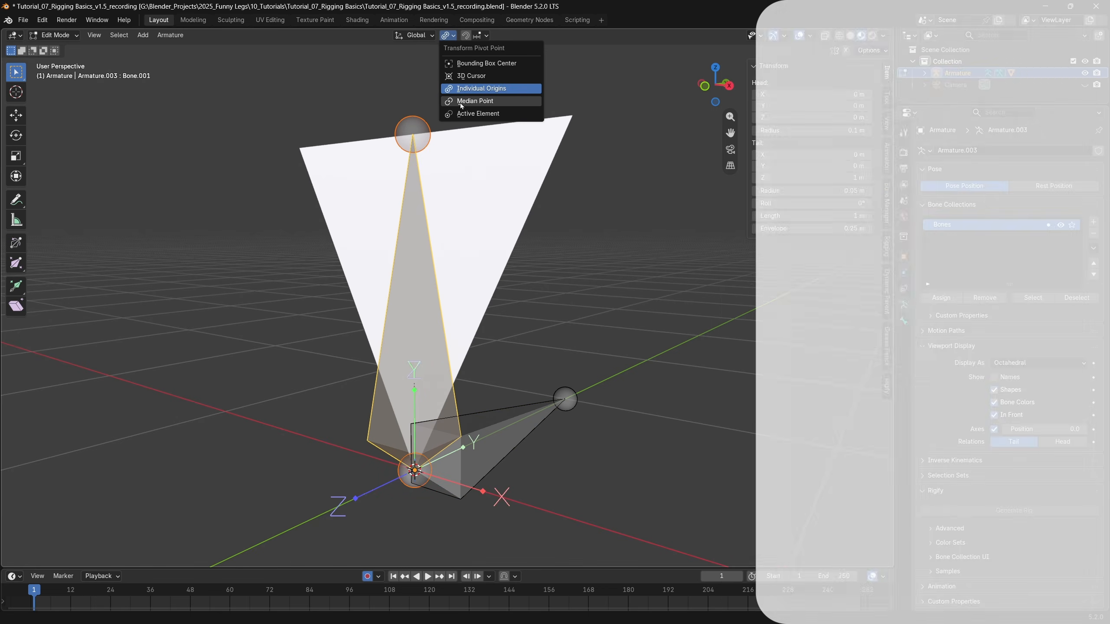
{"action": "left_click", "coordinate": [461, 102]}
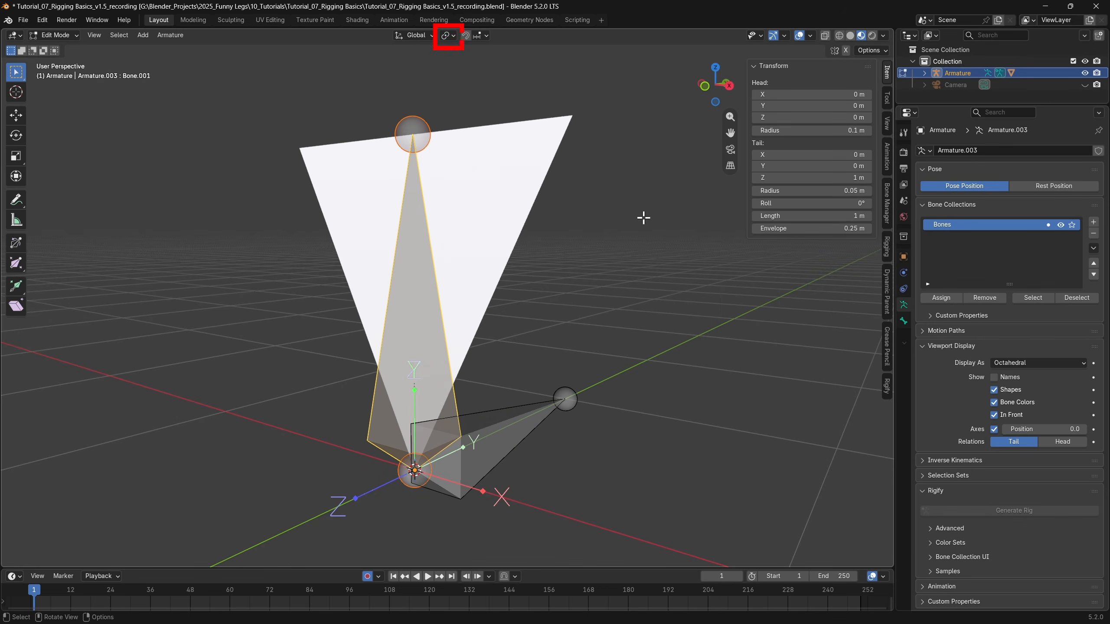
Step: Rotate the upright bone -90° about the global X axis around its median point, and delete it
{"action": "key", "text": "r"}
{"action": "type", "text": "x"}
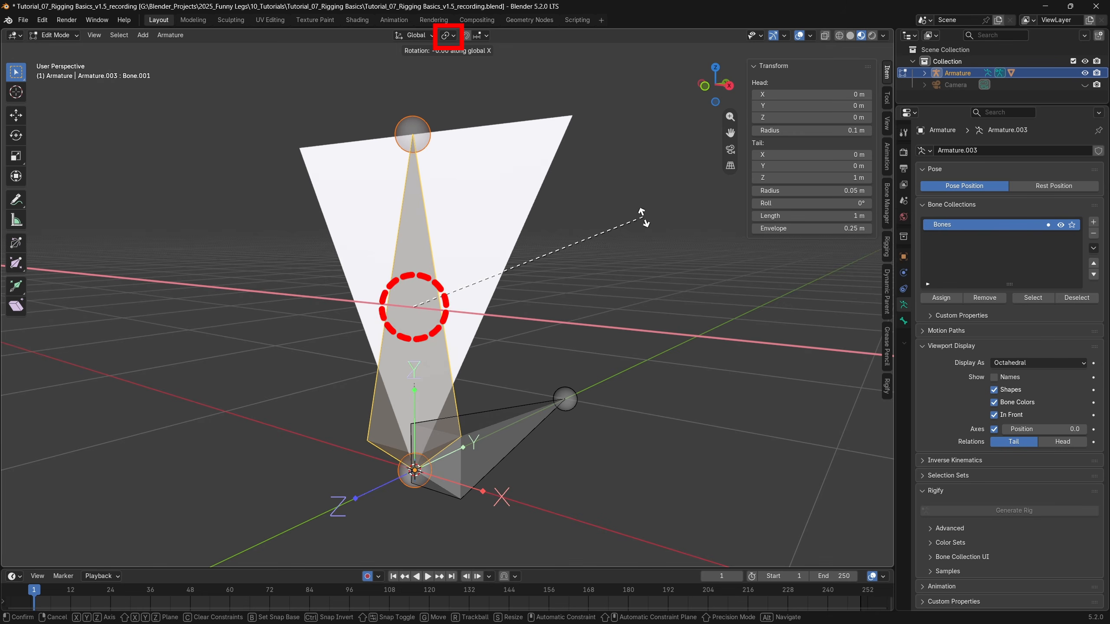
{"action": "type", "text": "90"}
{"action": "key", "text": "Return"}
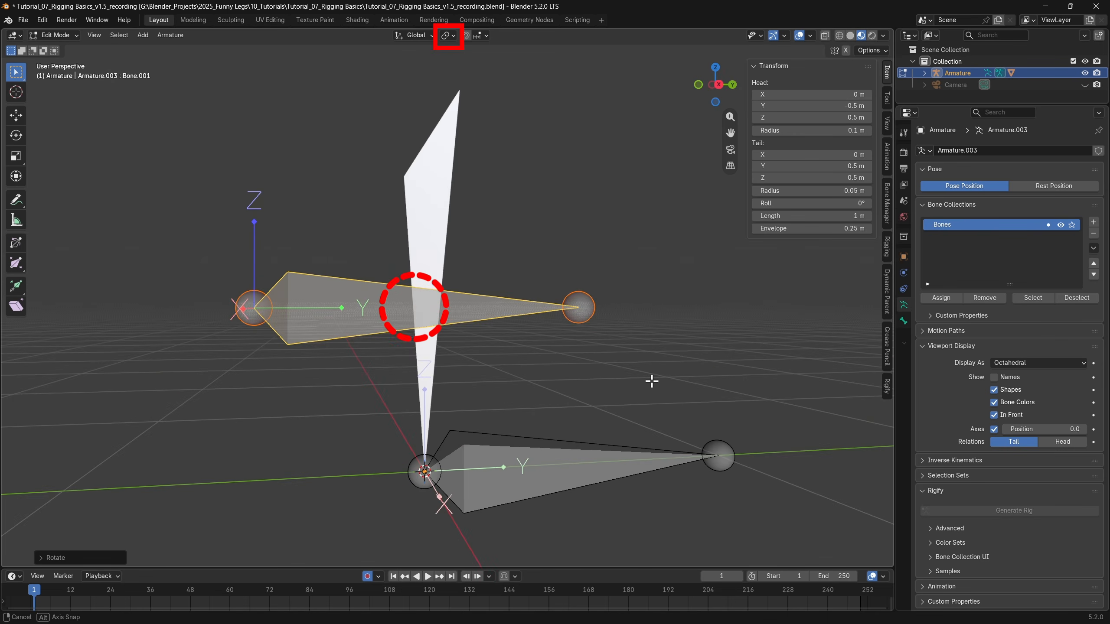
{"action": "key", "text": "x"}
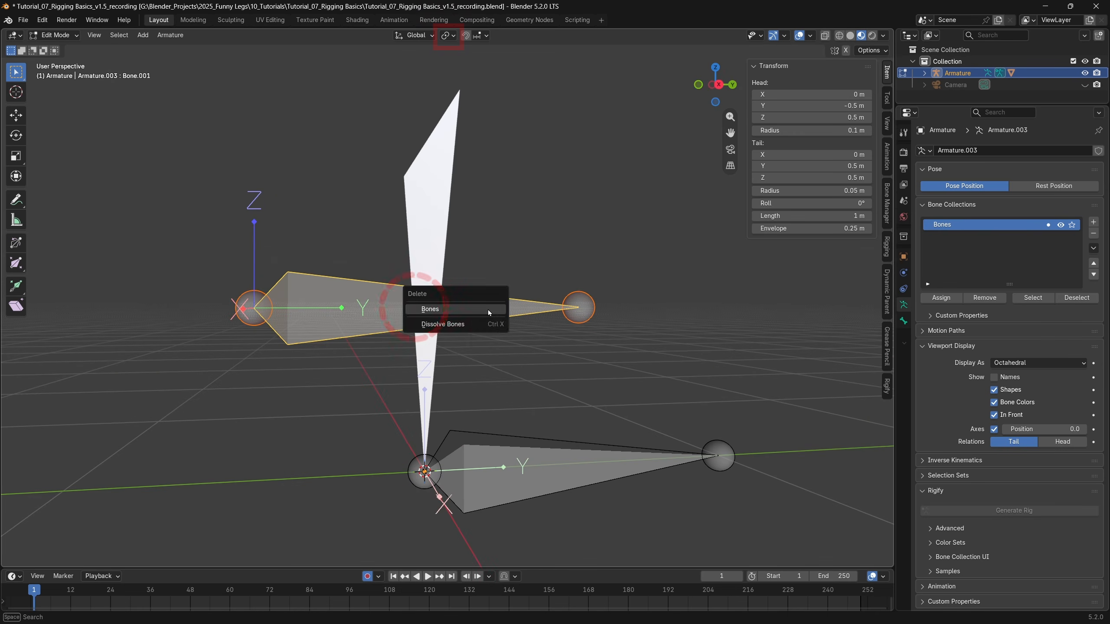
{"action": "left_click", "coordinate": [488, 309]}
Step: Set the transform pivot point back to Individual Origins
{"action": "left_click", "coordinate": [449, 35]}
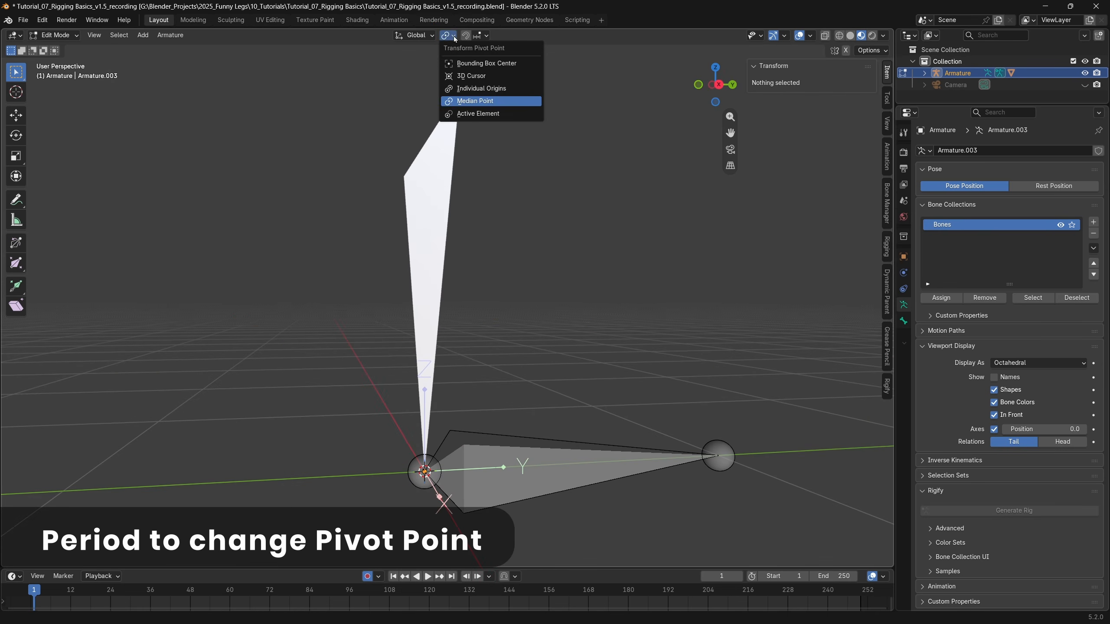
{"action": "left_click", "coordinate": [476, 89]}
{"action": "key", "text": "period"}
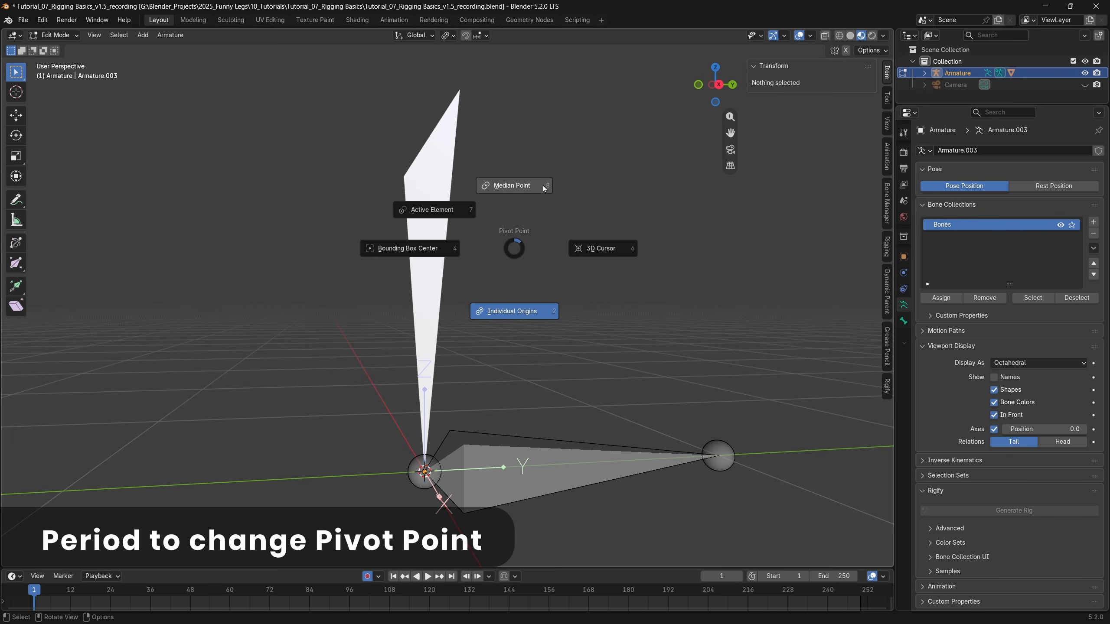
{"action": "left_click", "coordinate": [514, 297]}
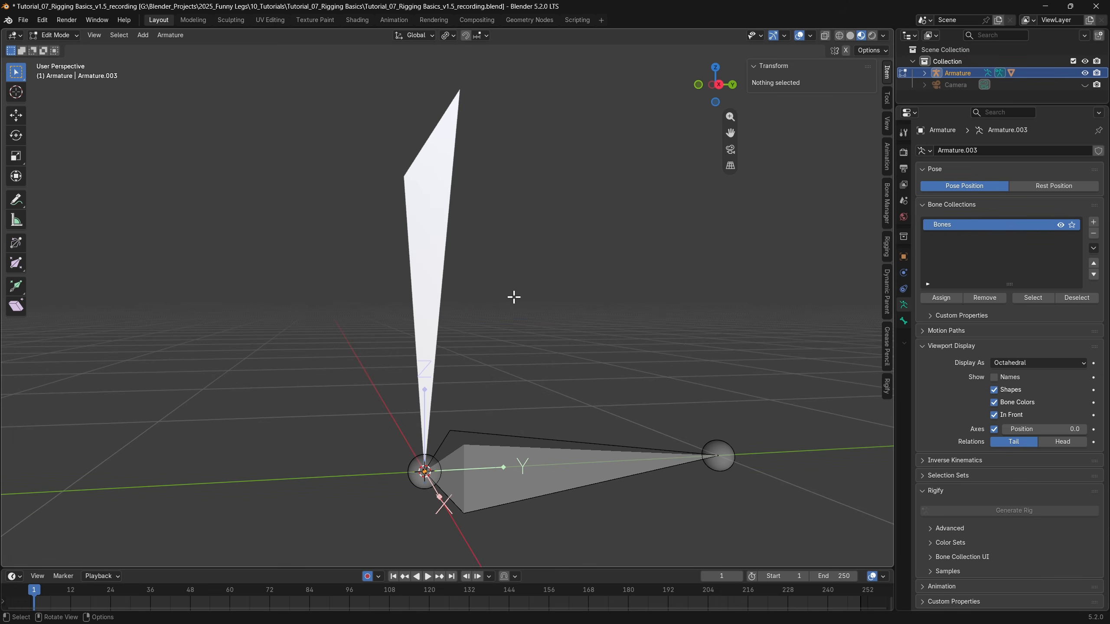
Step: Rename the bone lying along global Y as Root and reveal the hidden bones
{"action": "left_click", "coordinate": [585, 479]}
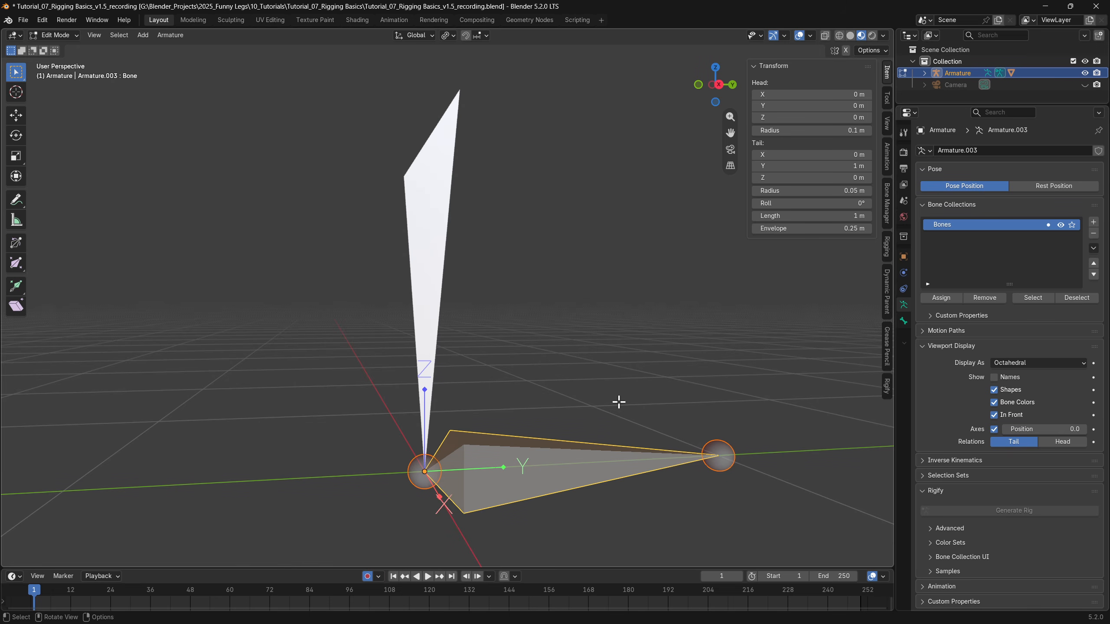
{"action": "key", "text": "F2"}
{"action": "type", "text": "Root"}
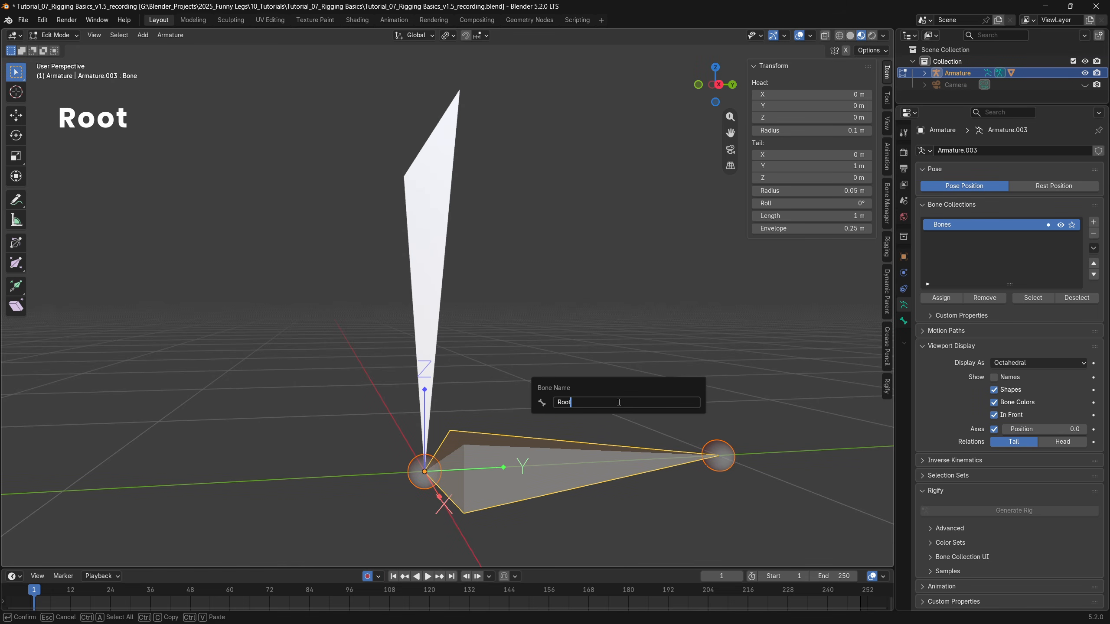
{"action": "key", "text": "Return"}
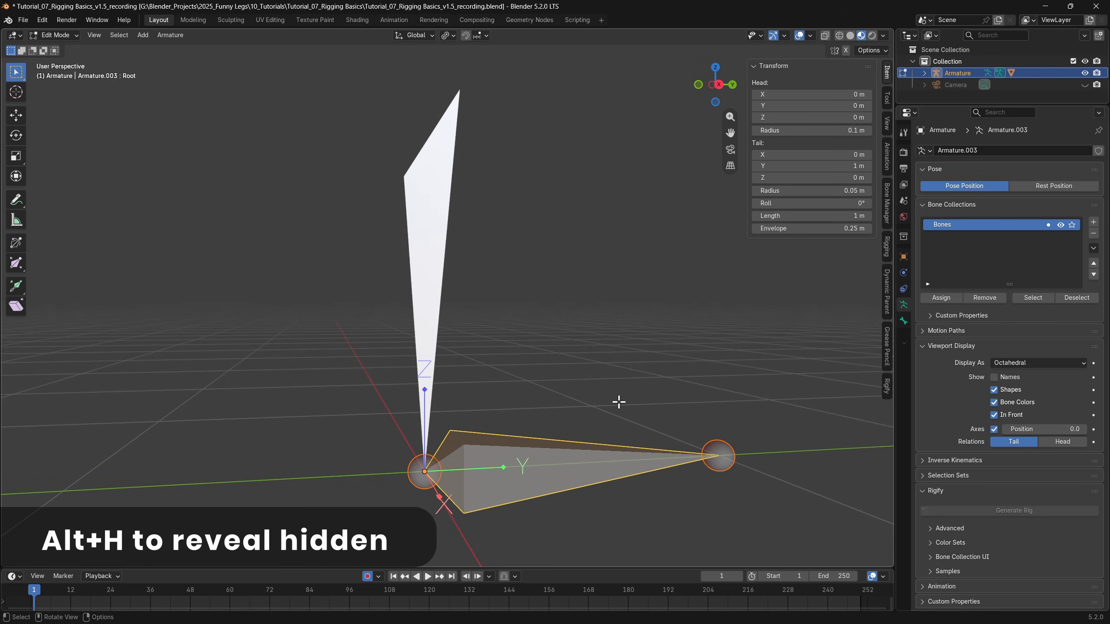
{"action": "key", "text": "alt+h"}
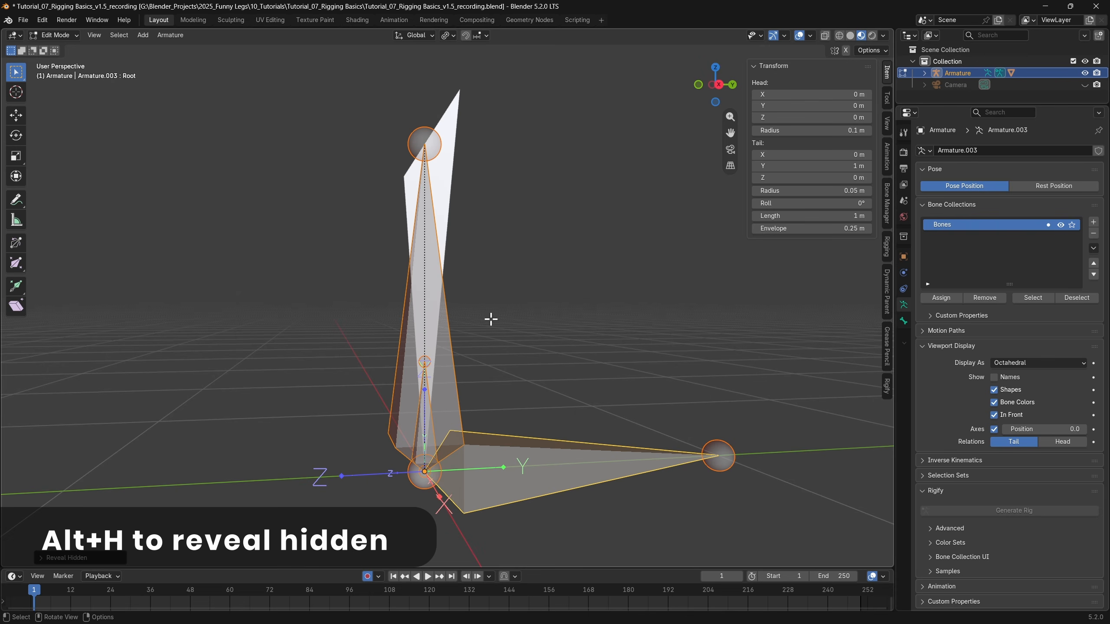
Step: Parent the Main bone to the Root bone, keeping its offset
{"action": "left_click", "coordinate": [421, 272]}
{"action": "left_click", "coordinate": [534, 466], "text": "shift"}
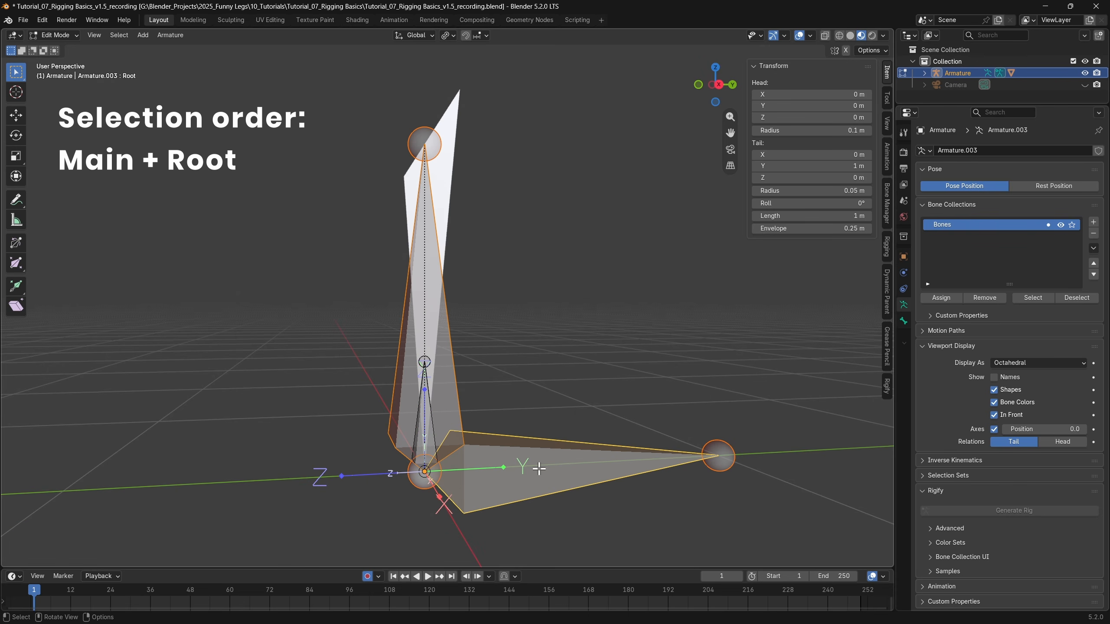
{"action": "key", "text": "ctrl+p"}
{"action": "left_click", "coordinate": [539, 469]}
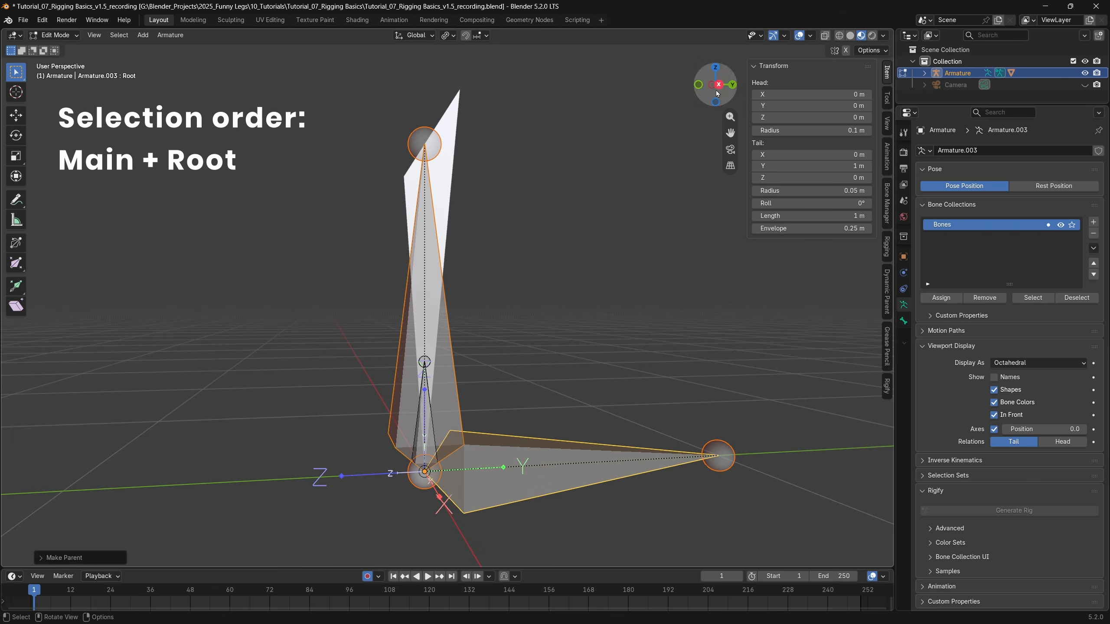
Step: Switch the armature to Pose Mode and test-move the Root bone in front view
{"action": "key", "text": "ctrl+Tab"}
{"action": "left_click", "coordinate": [619, 286]}
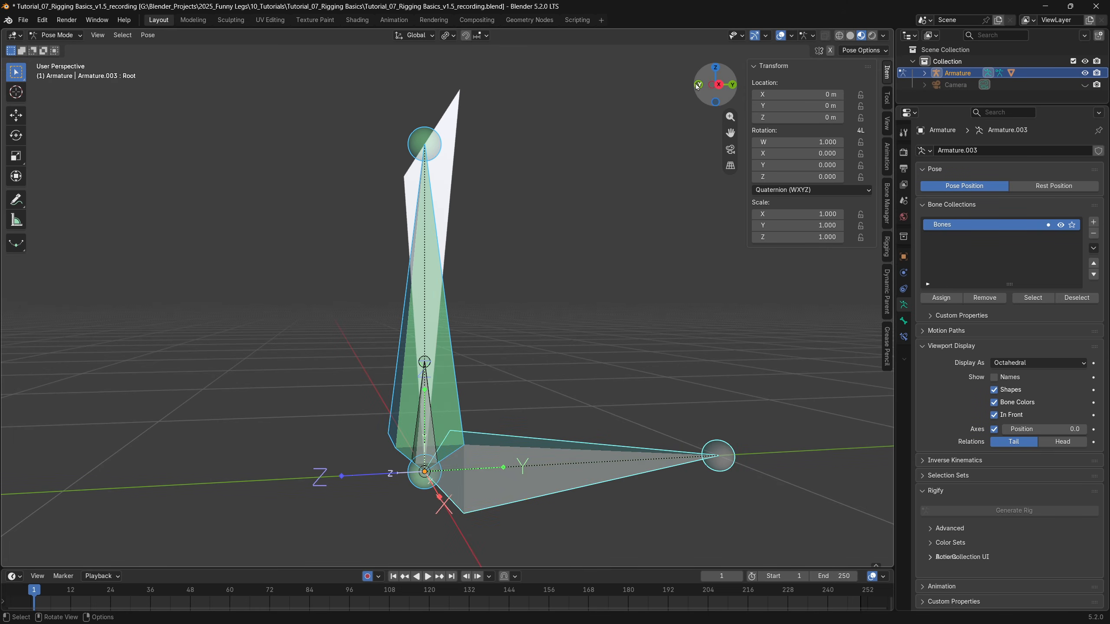
{"action": "left_click", "coordinate": [698, 85]}
{"action": "key", "text": "g"}
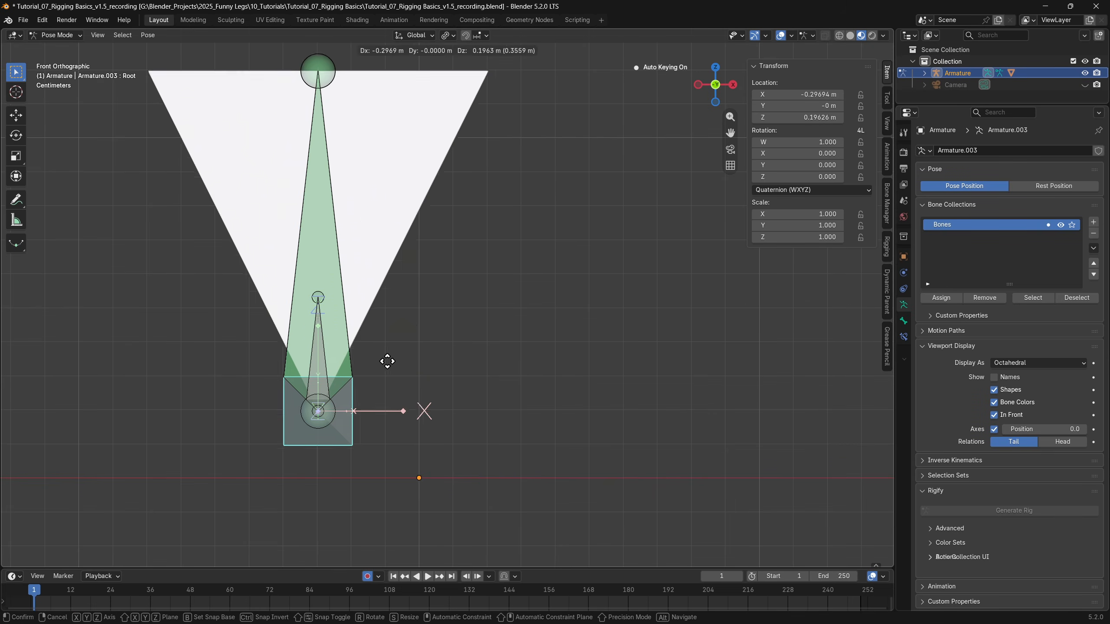
{"action": "left_click", "coordinate": [616, 363]}
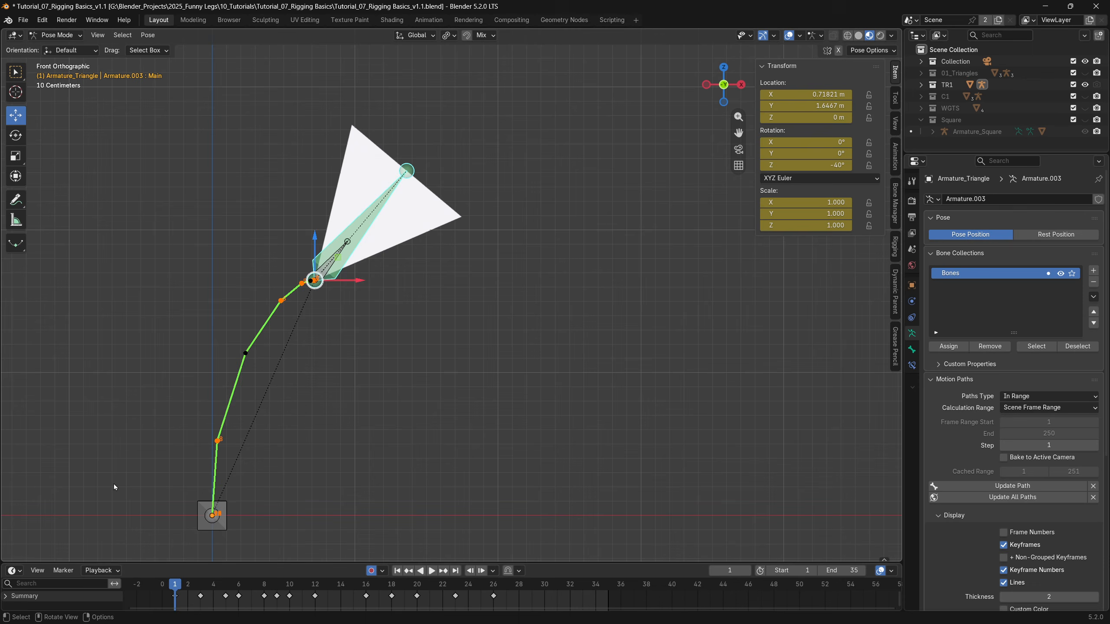
Step: In the animated triangle file, move the Root bone about 2.63 m along X and replay the animation from frame 1
{"action": "key", "text": "space"}
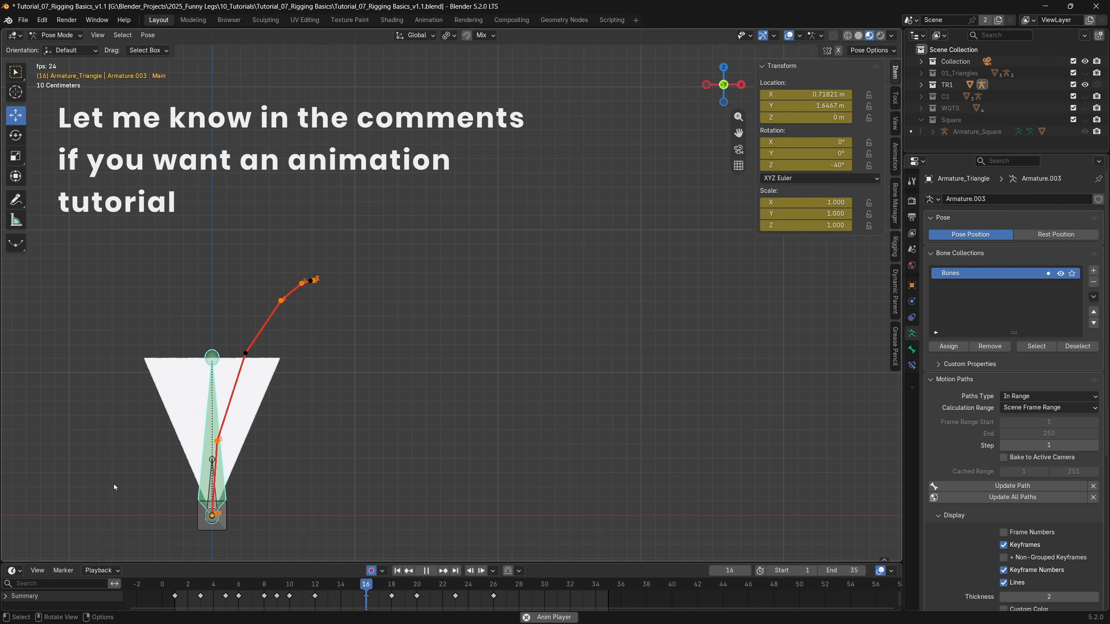
{"action": "key", "text": "space"}
{"action": "left_click", "coordinate": [225, 520]}
{"action": "key", "text": "g"}
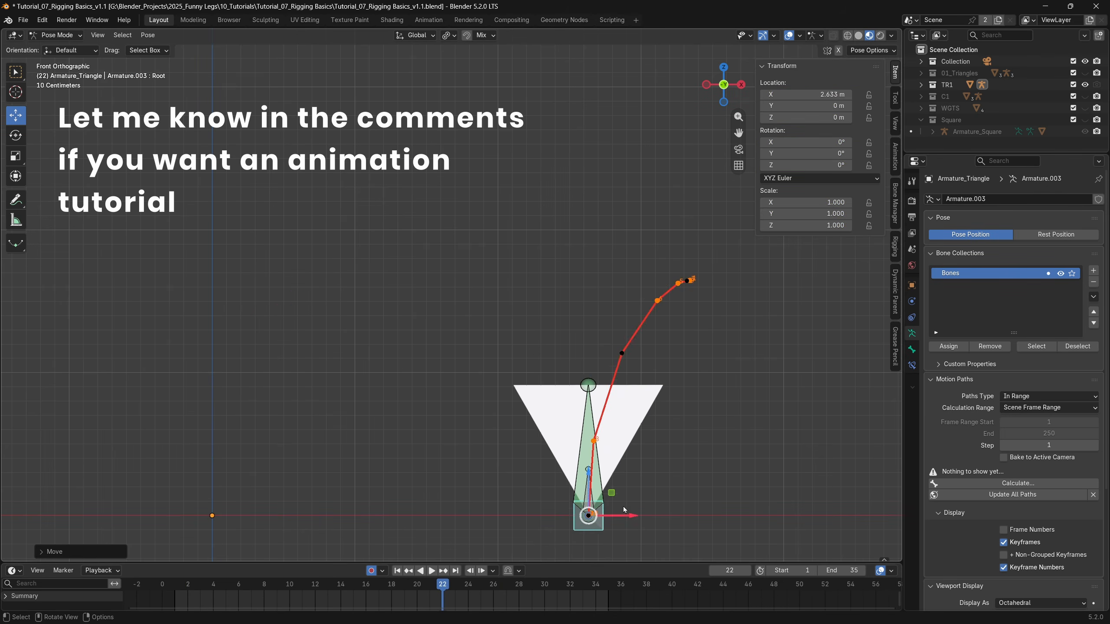
{"action": "left_click", "coordinate": [626, 443]}
{"action": "left_click", "coordinate": [175, 588]}
{"action": "key", "text": "space"}
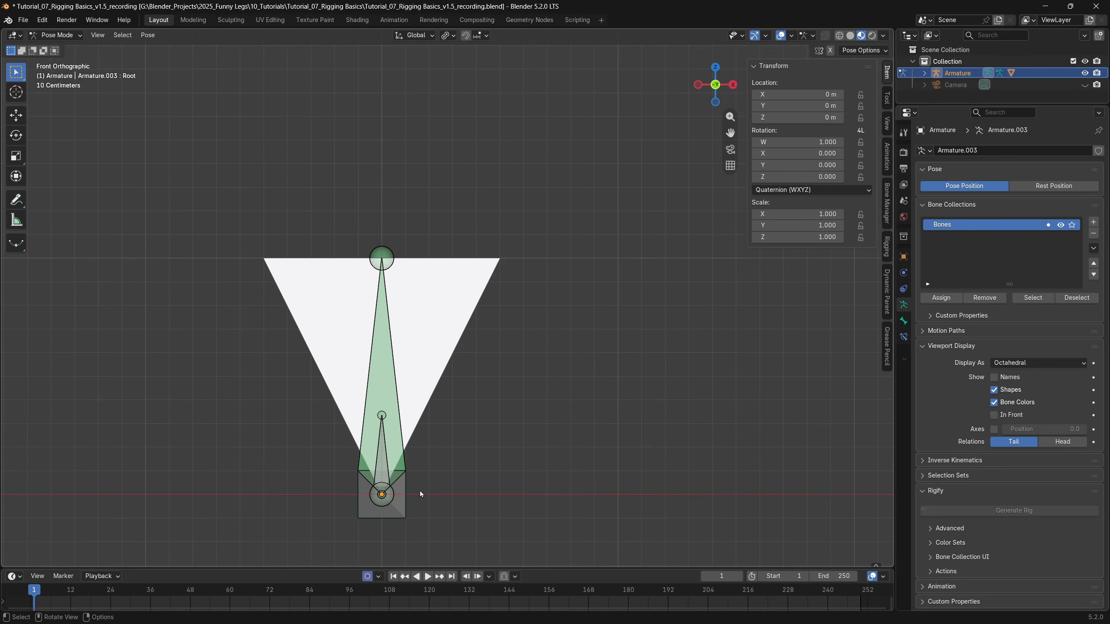
Step: Test the Root bone by scaling it up to about 1.53, and undo the scaling
{"action": "left_click", "coordinate": [404, 497]}
{"action": "key", "text": "s"}
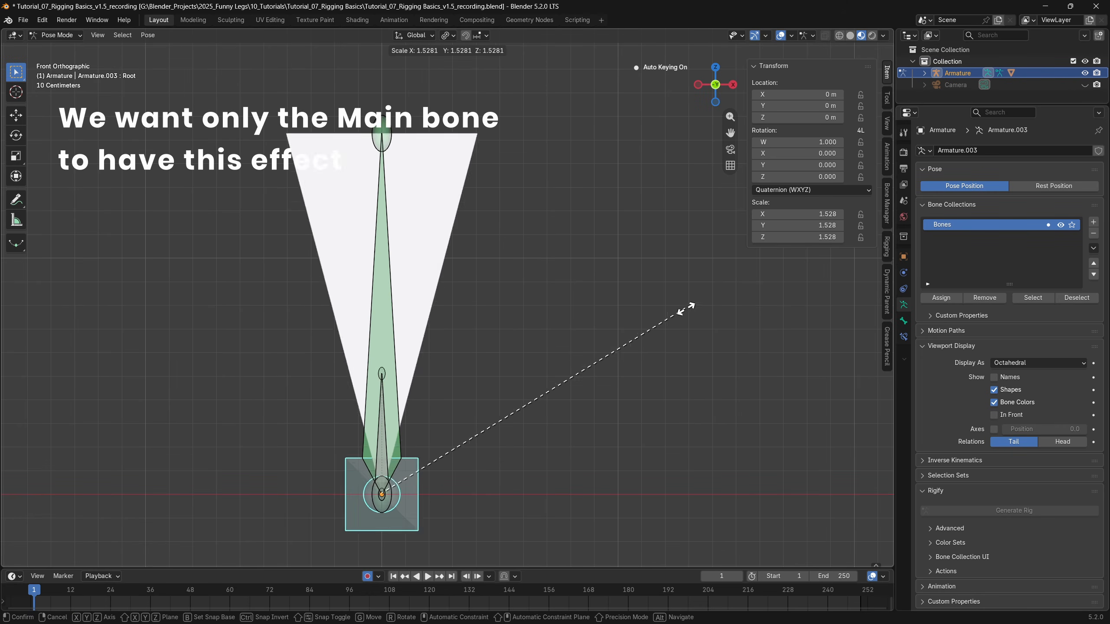
{"action": "left_click", "coordinate": [528, 479]}
{"action": "key", "text": "ctrl+z"}
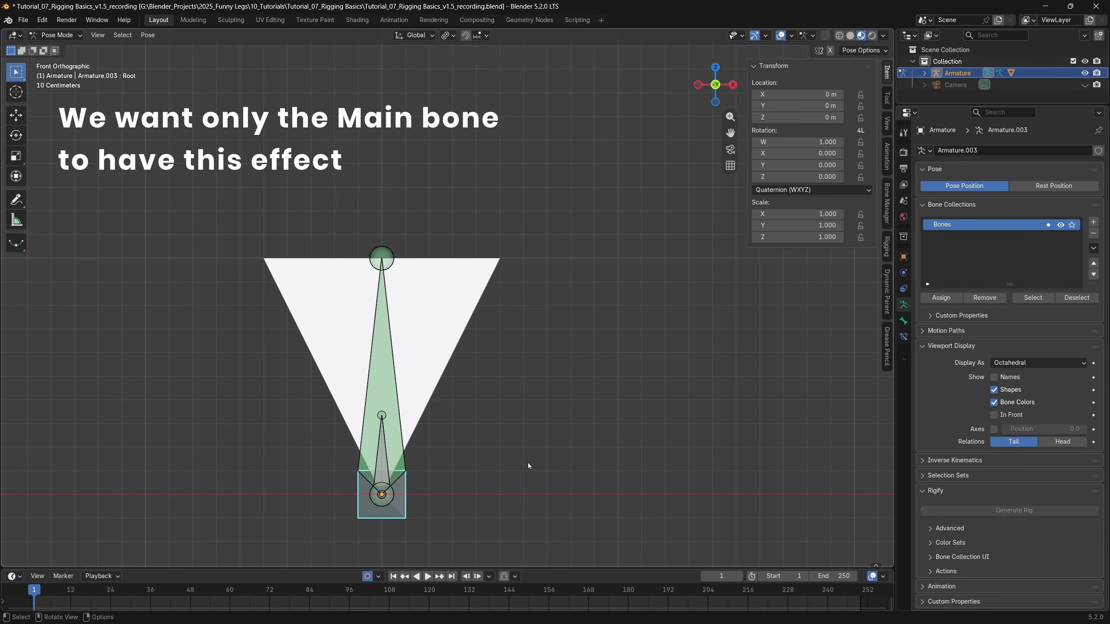
Step: Set the owner space of the Main bone's Maintain Volume constraint to Local Space
{"action": "left_click", "coordinate": [392, 368]}
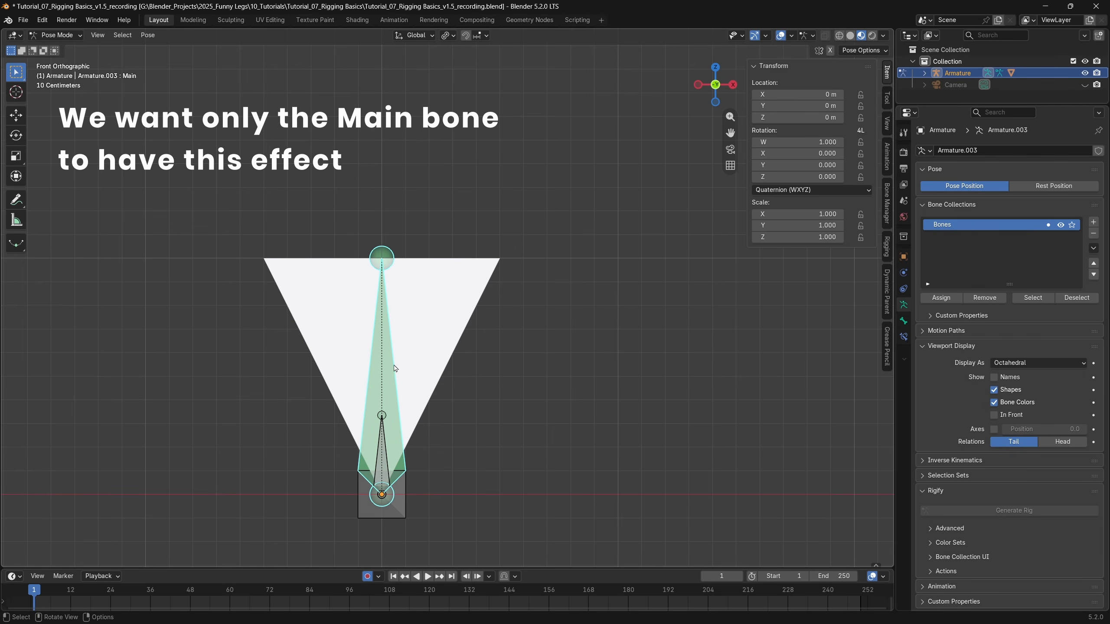
{"action": "left_click", "coordinate": [903, 336]}
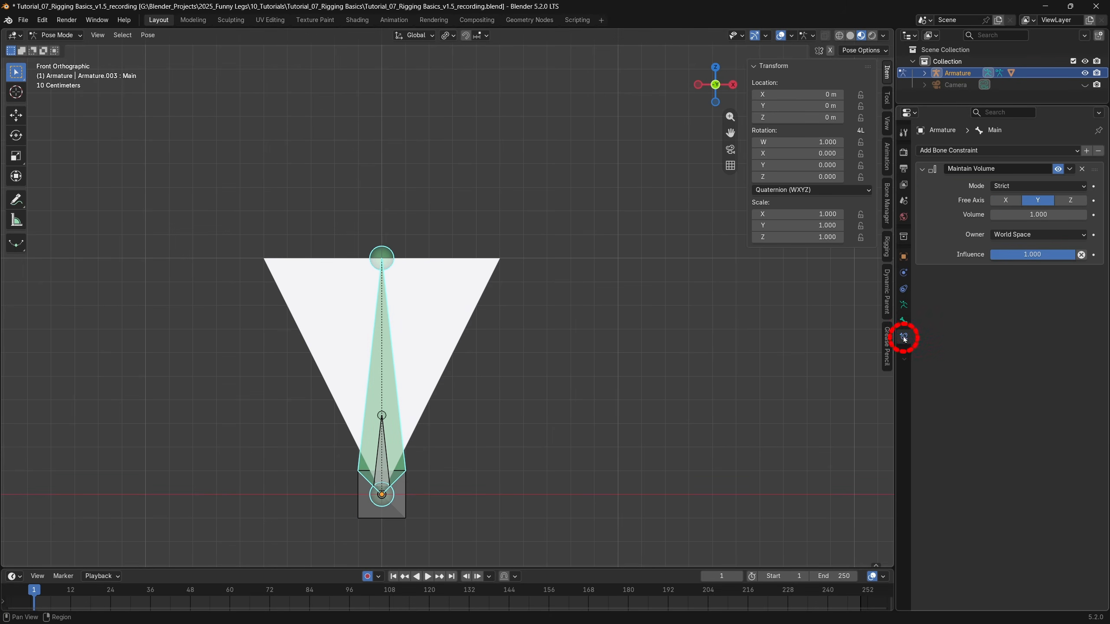
{"action": "left_click", "coordinate": [1031, 235]}
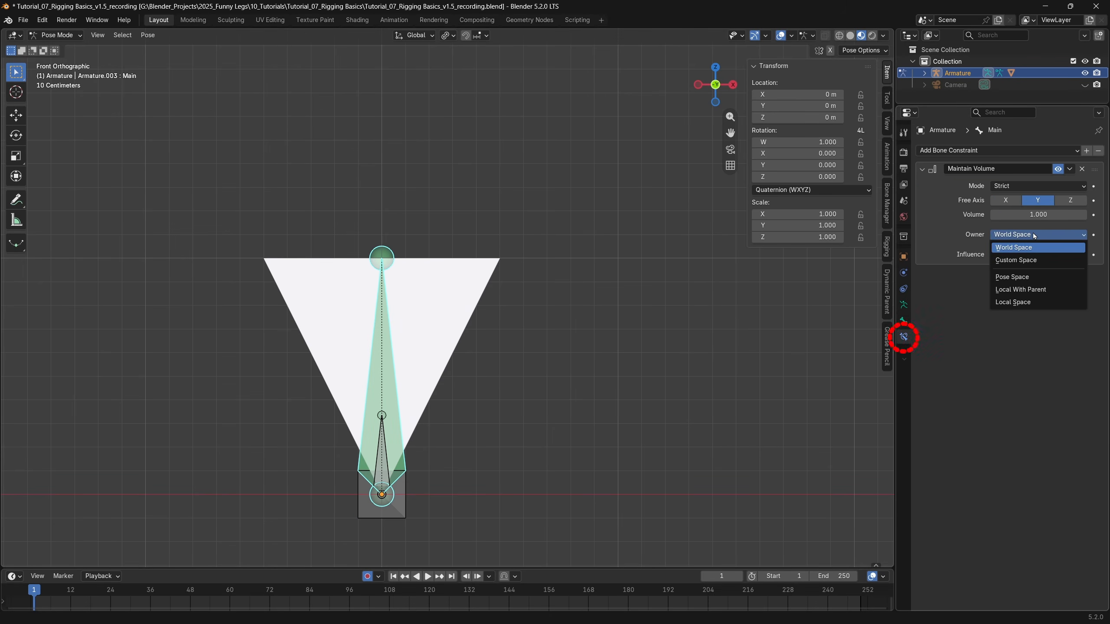
{"action": "left_click", "coordinate": [1027, 304]}
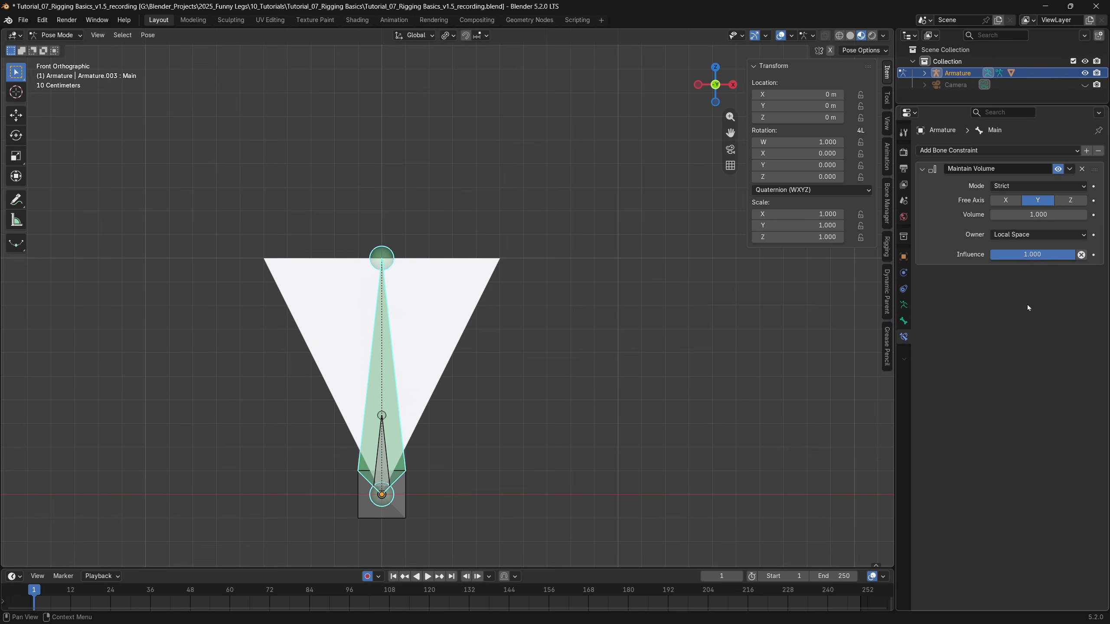
Step: Test the Root bone by scaling it down to about 0.24, undo the scaling, and deselect the bone
{"action": "left_click", "coordinate": [391, 515]}
{"action": "key", "text": "s"}
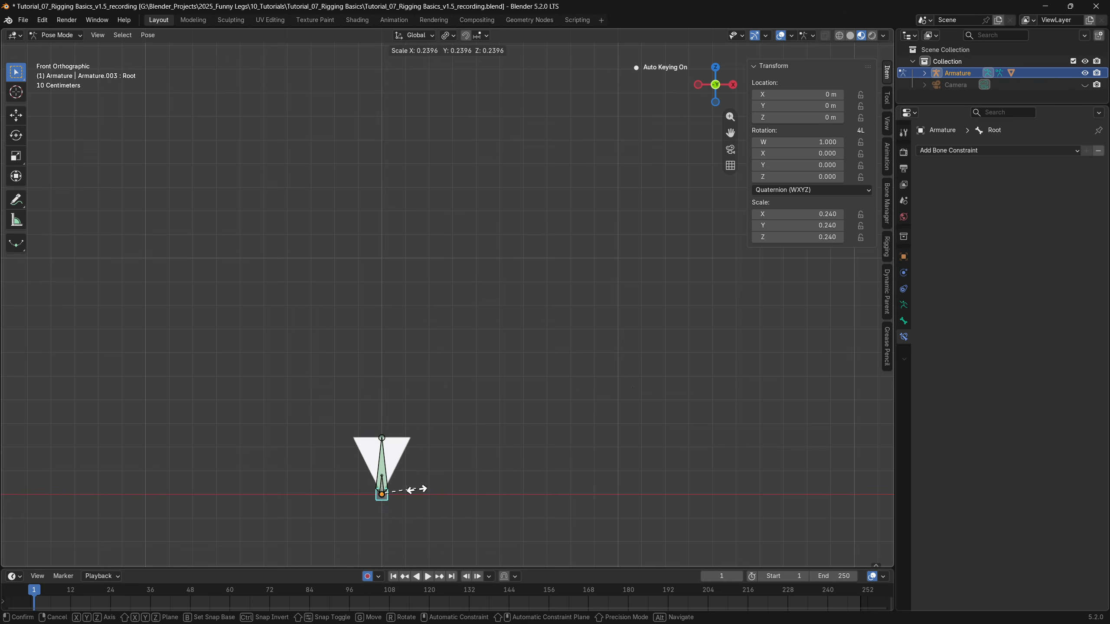
{"action": "left_click", "coordinate": [443, 478]}
{"action": "key", "text": "ctrl+z"}
{"action": "left_click", "coordinate": [546, 259]}
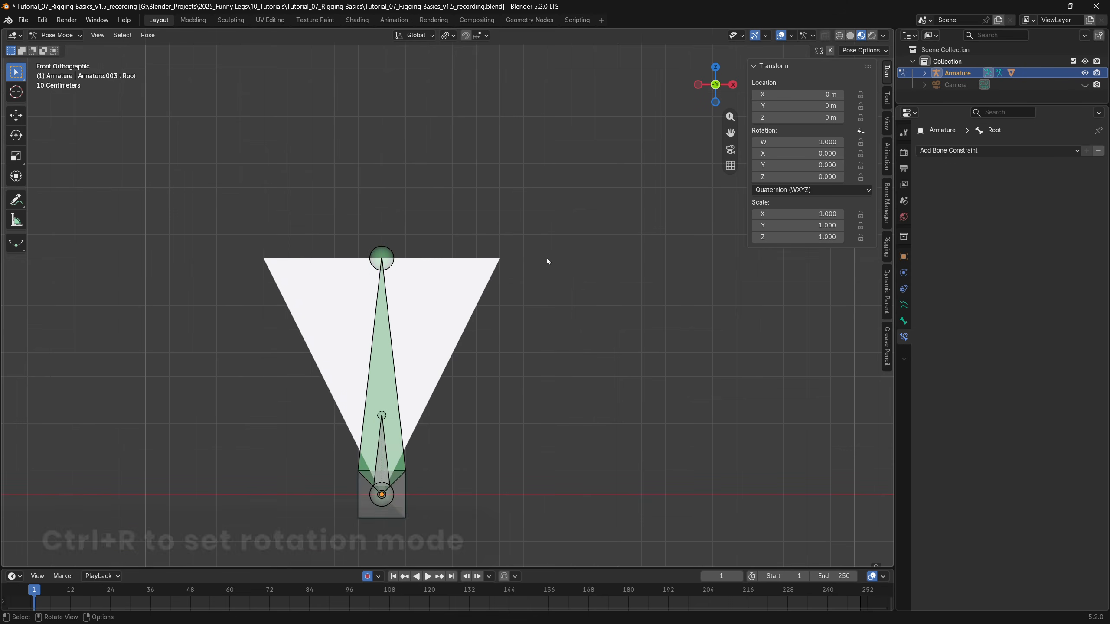
Step: Set the rotation mode of all the bones to XYZ Euler
{"action": "key", "text": "a"}
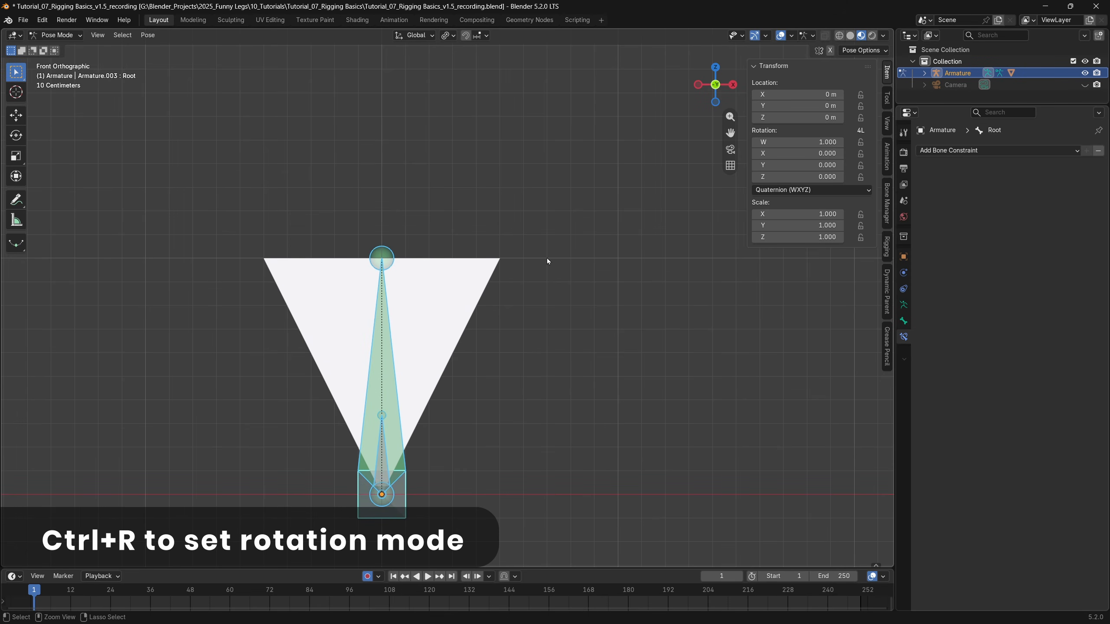
{"action": "key", "text": "ctrl+r"}
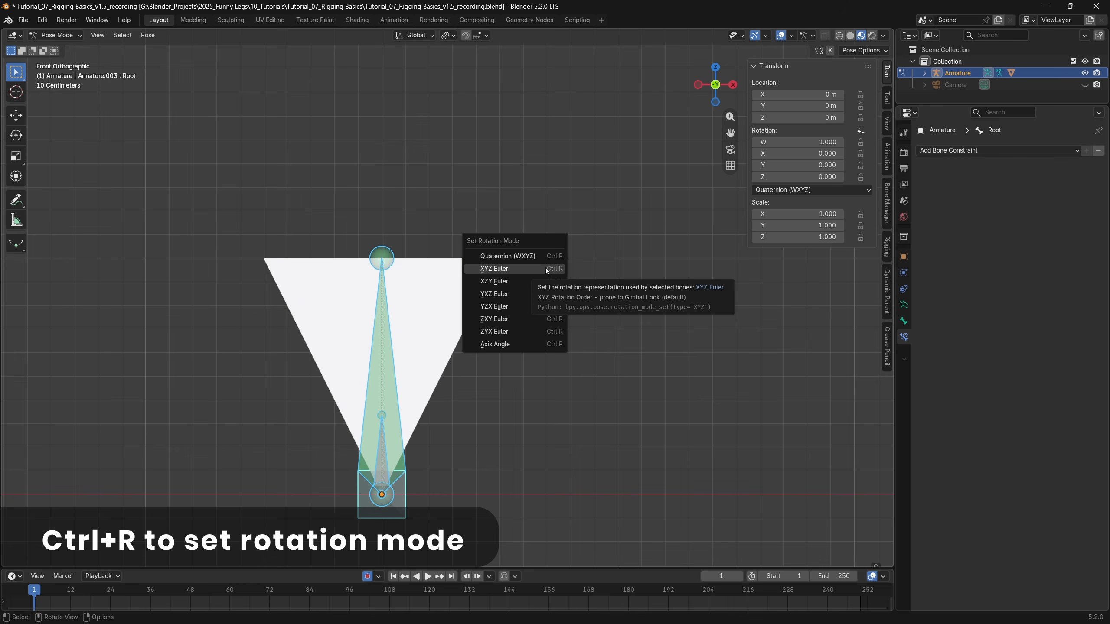
{"action": "left_click", "coordinate": [546, 270]}
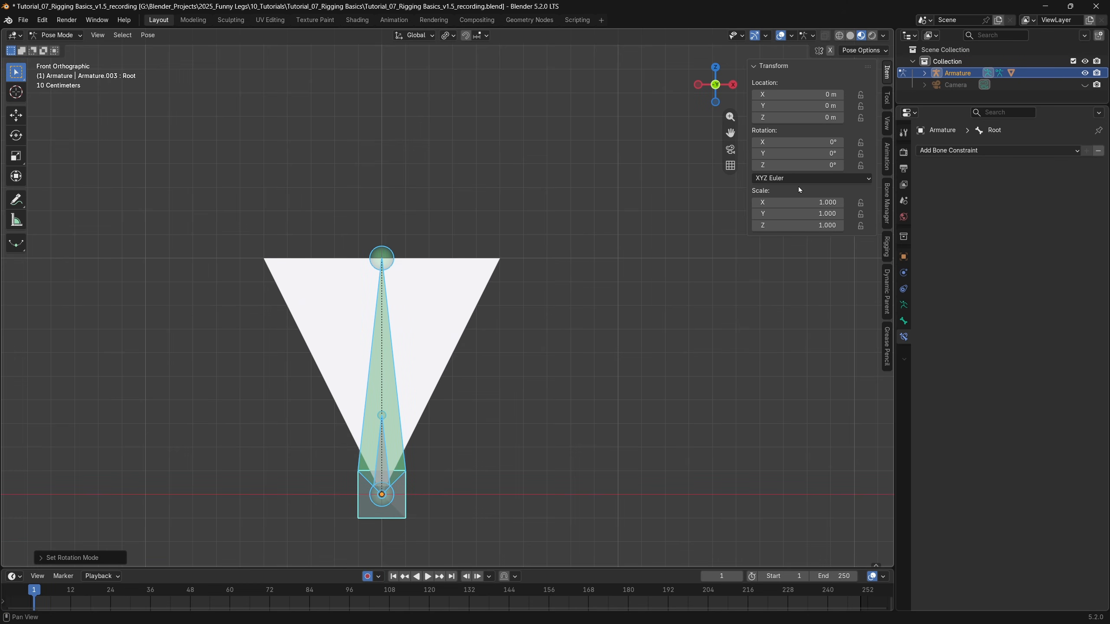
{"action": "left_click", "coordinate": [813, 179]}
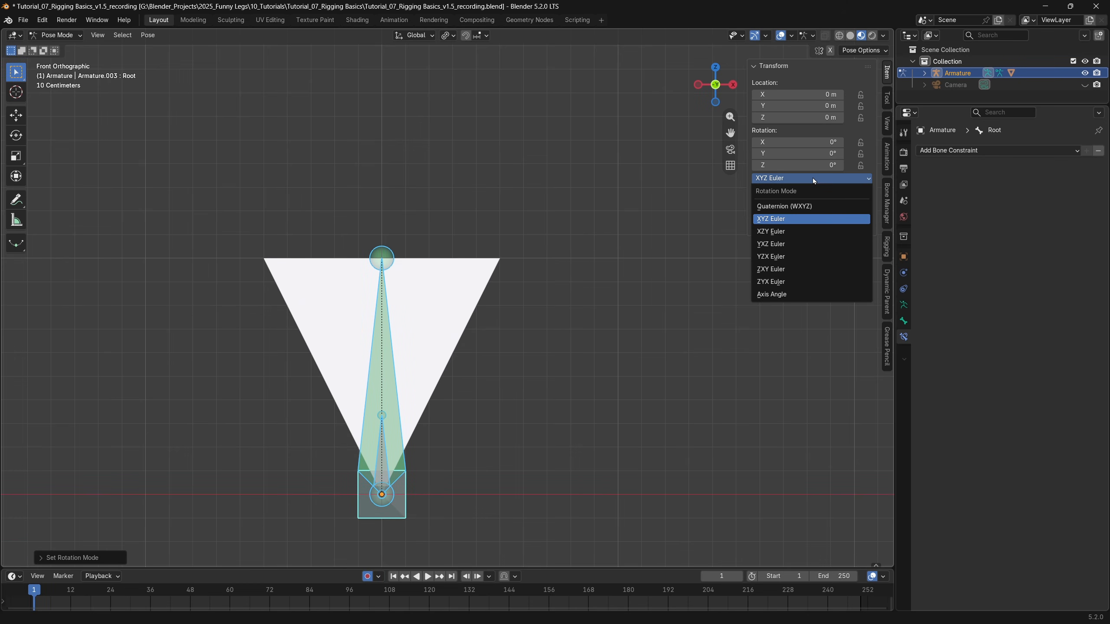
{"action": "left_click", "coordinate": [812, 178]}
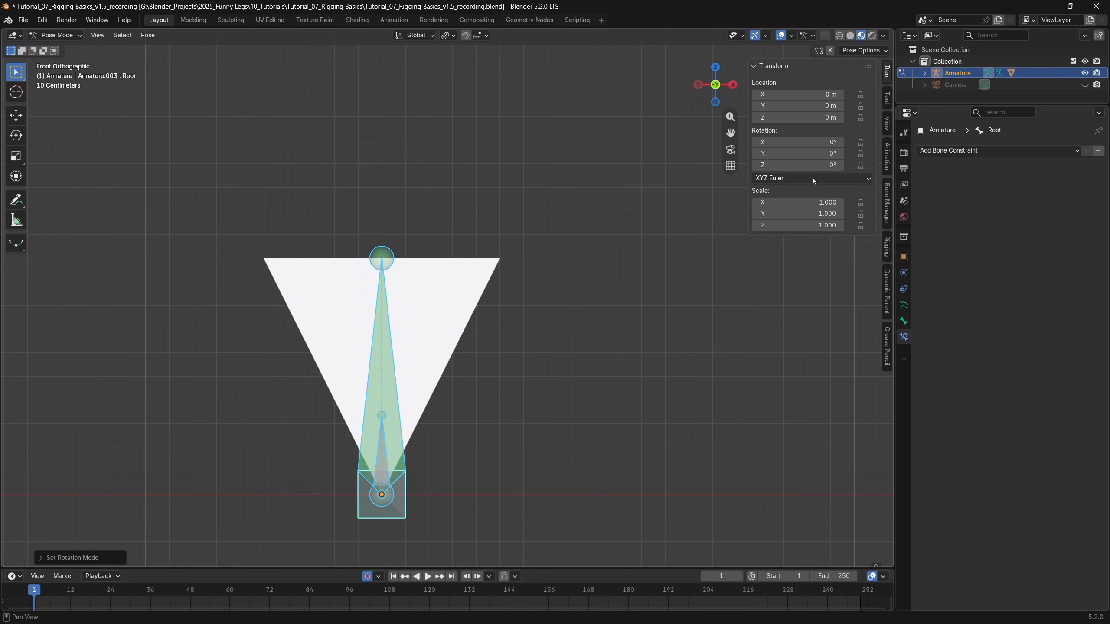
Step: Hide the small DEF-Bone inside the Main bone
{"action": "left_click", "coordinate": [505, 374]}
{"action": "left_click", "coordinate": [383, 451]}
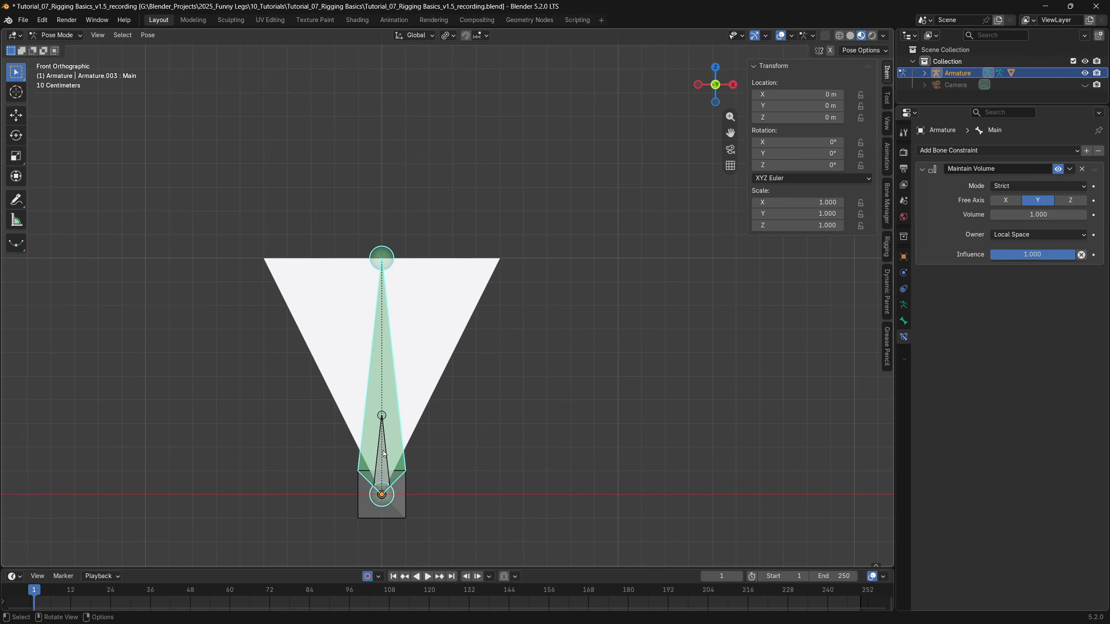
{"action": "left_click", "coordinate": [383, 451]}
{"action": "key", "text": "h"}
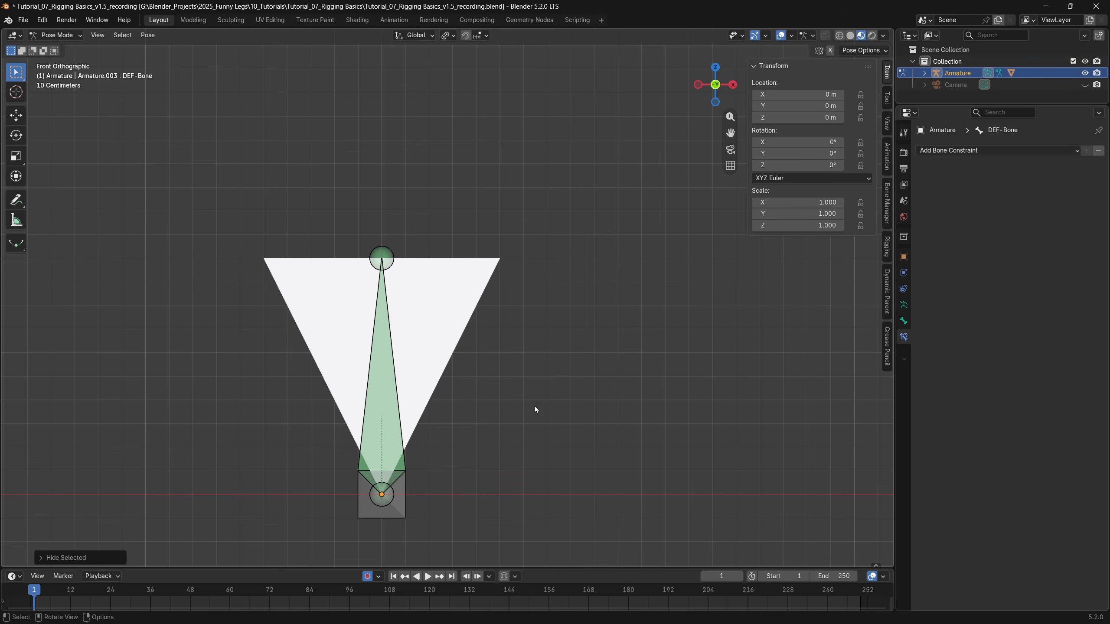
Step: Enlarge the Outliner and rename the armature object as Armature_Triangle
{"action": "left_click_drag", "start_coordinate": [947, 104], "coordinate": [947, 177]}
{"action": "double_click", "coordinate": [957, 73]}
{"action": "left_click", "coordinate": [985, 73]}
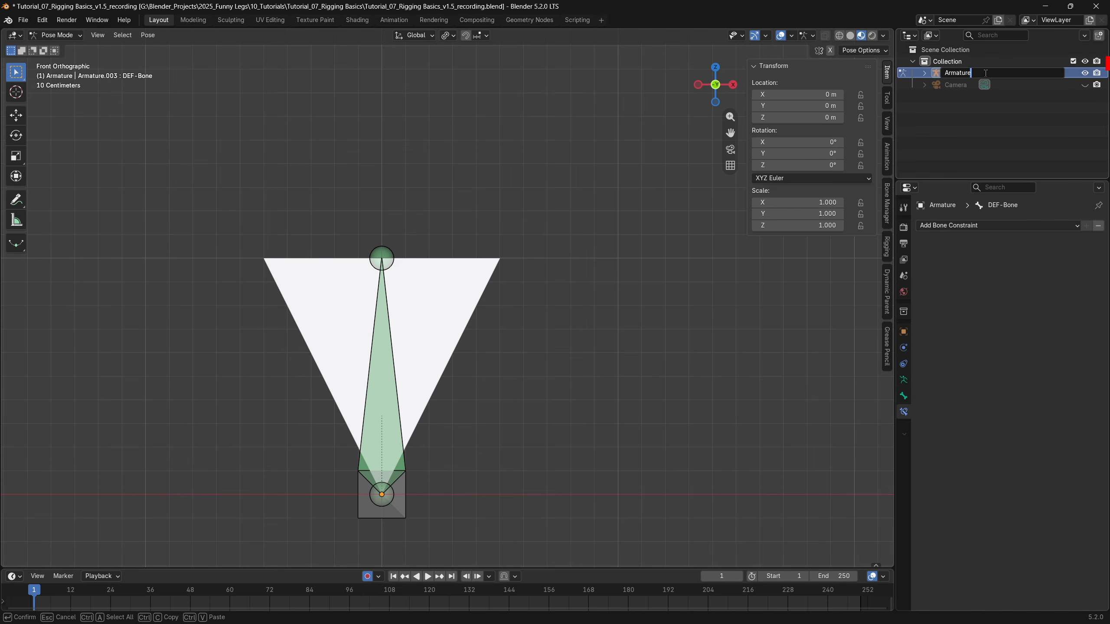
{"action": "type", "text": "_Triangle"}
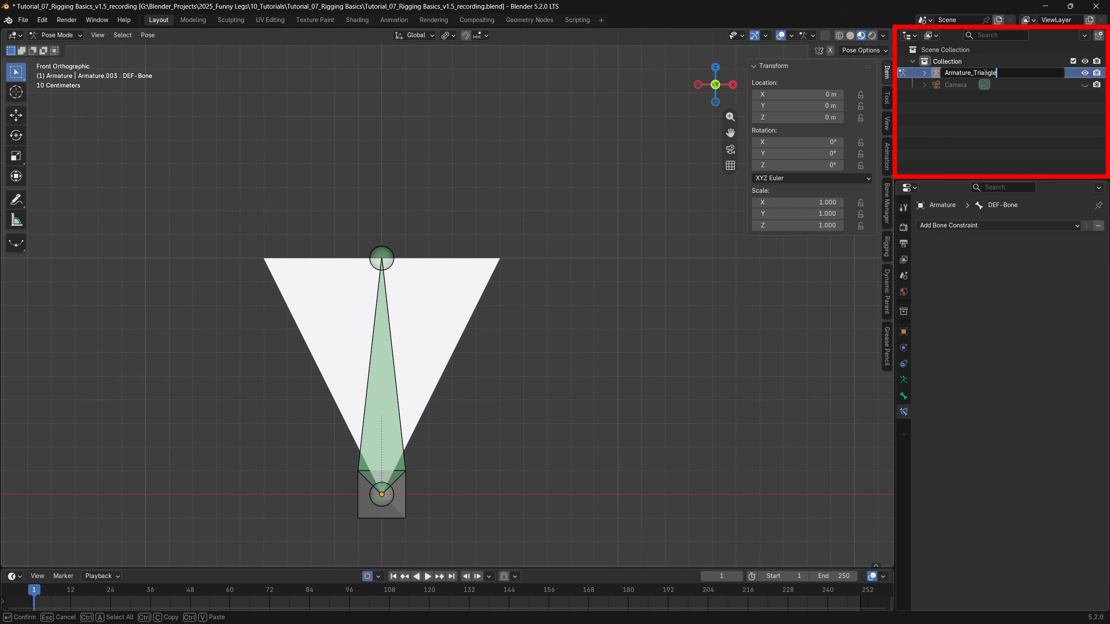
{"action": "key", "text": "Return"}
Step: In Object Mode, move the armature and its triangle mesh to a new collection named Triangle, and hide that collection
{"action": "key", "text": "Tab"}
{"action": "left_click", "coordinate": [399, 302]}
{"action": "left_click_drag", "start_coordinate": [236, 190], "coordinate": [494, 513]}
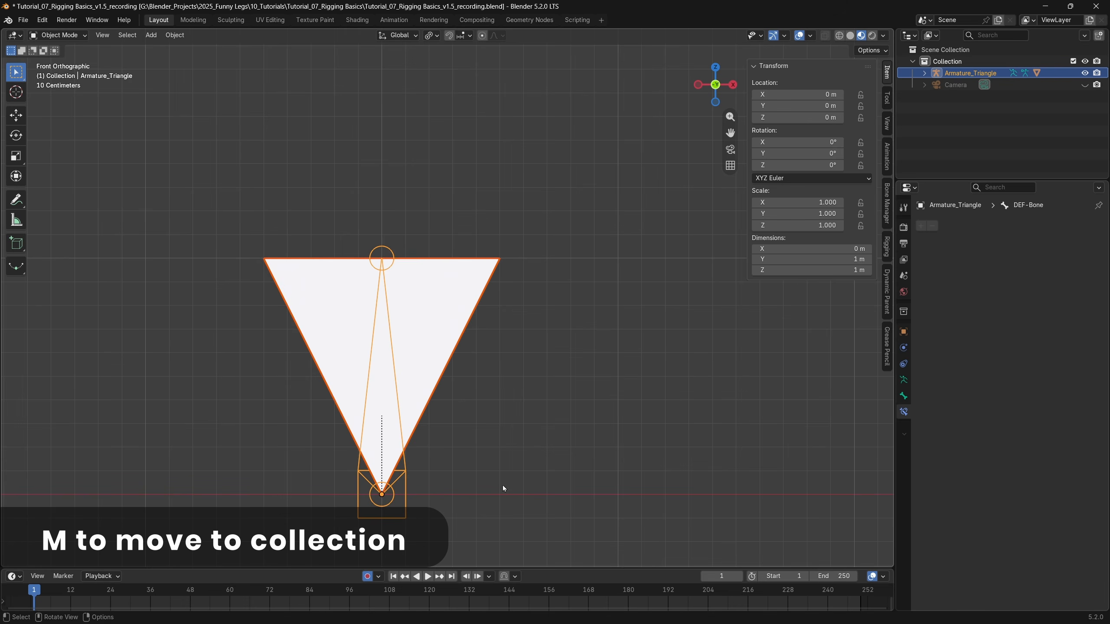
{"action": "key", "text": "m"}
{"action": "left_click", "coordinate": [503, 494]}
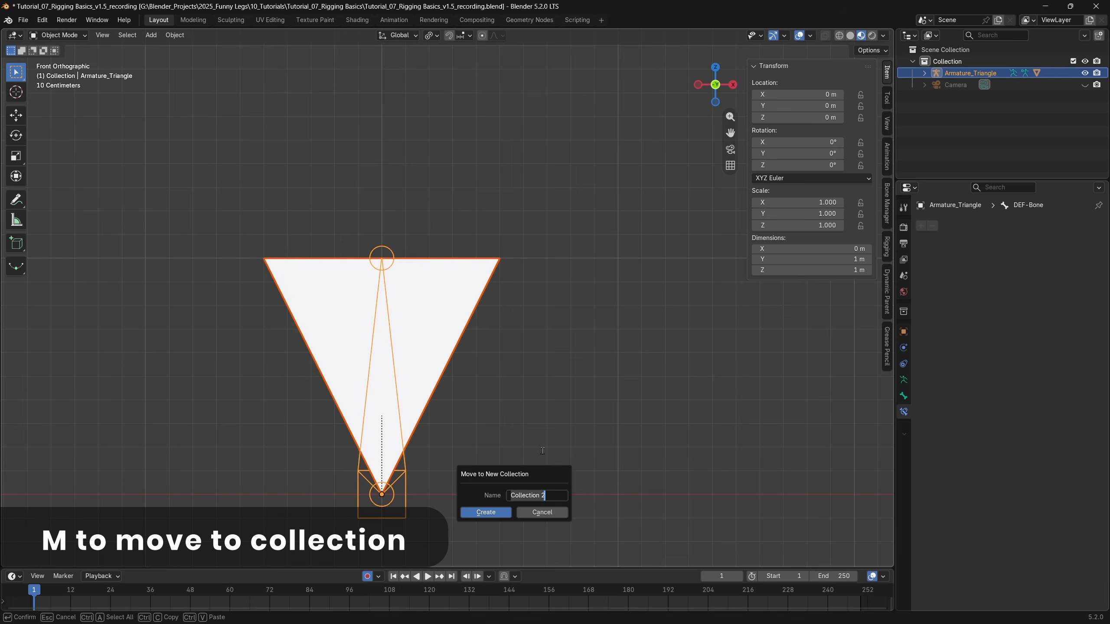
{"action": "type", "text": "Triangle"}
{"action": "left_click", "coordinate": [484, 513]}
{"action": "left_click", "coordinate": [1085, 86]}
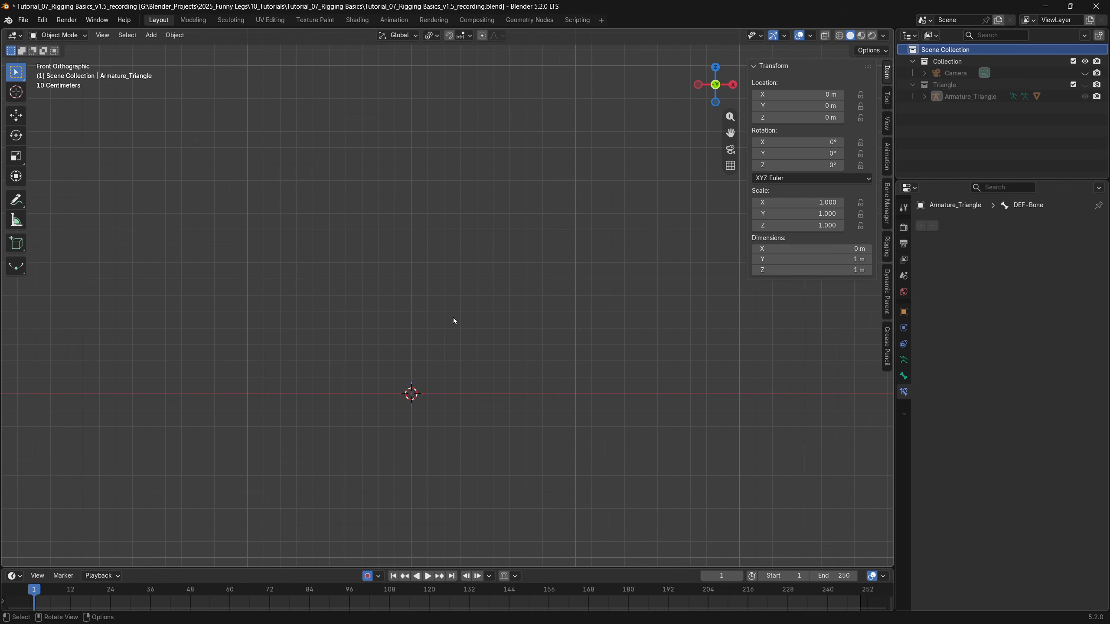
Step: Add a mesh circle at the origin and rotate it 90° about the X axis
{"action": "key", "text": "shift+a"}
{"action": "mouse_move", "coordinate": [446, 285]}
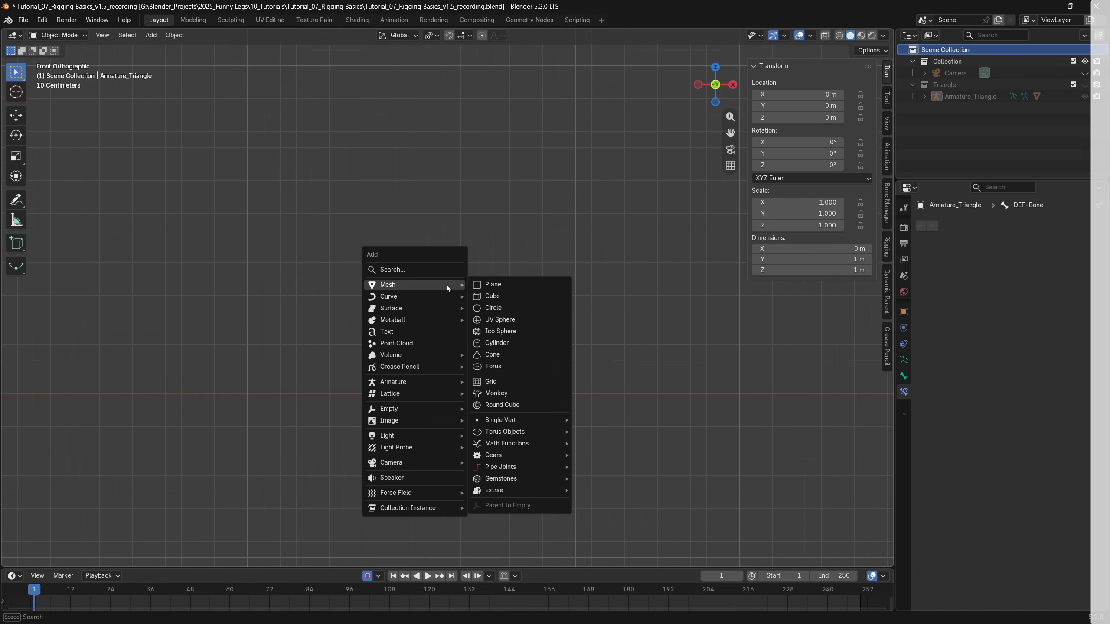
{"action": "left_click", "coordinate": [501, 307]}
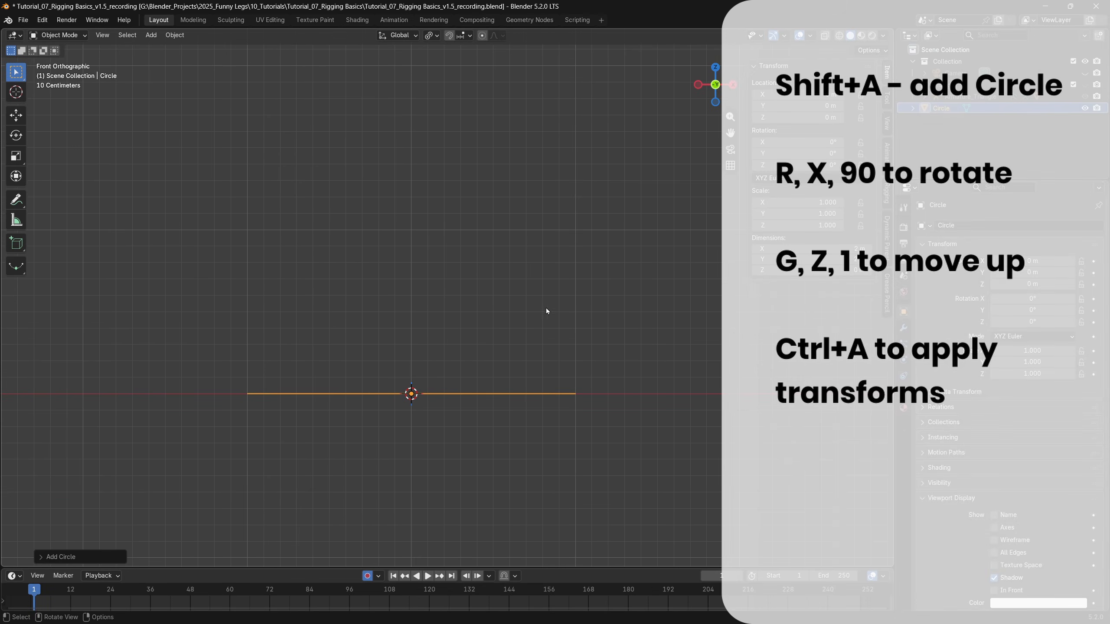
{"action": "type", "text": "rx90"}
{"action": "key", "text": "Return"}
Step: Move the circle up 1 m along Z and apply its location, rotation and scale
{"action": "type", "text": "gz"}
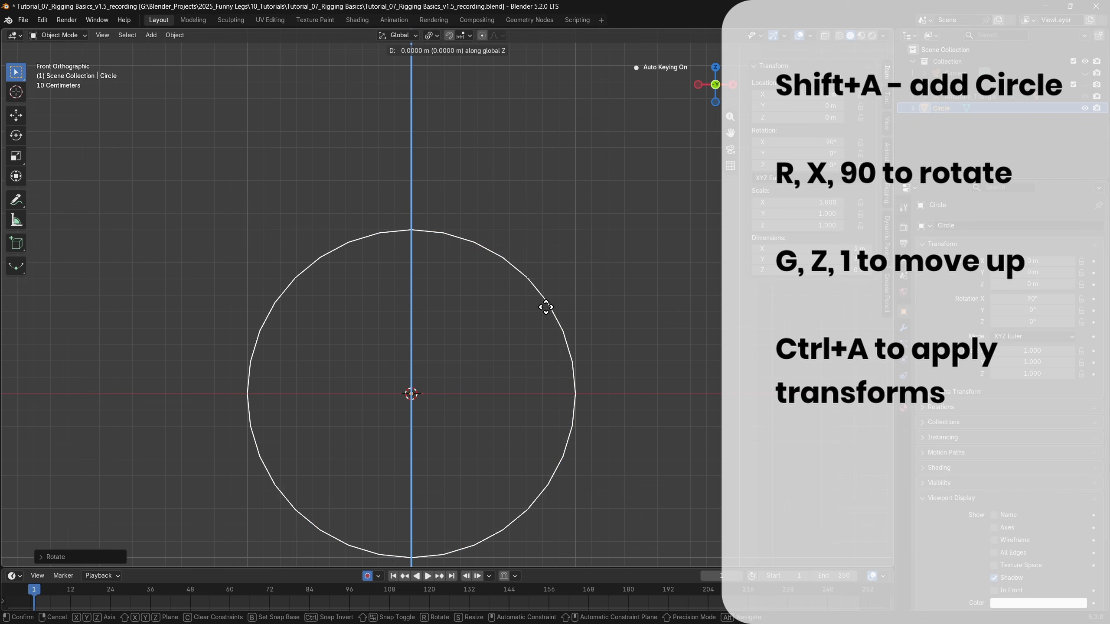
{"action": "type", "text": "1"}
{"action": "key", "text": "Return"}
{"action": "key", "text": "KP_Decimal"}
{"action": "key", "text": "ctrl+a"}
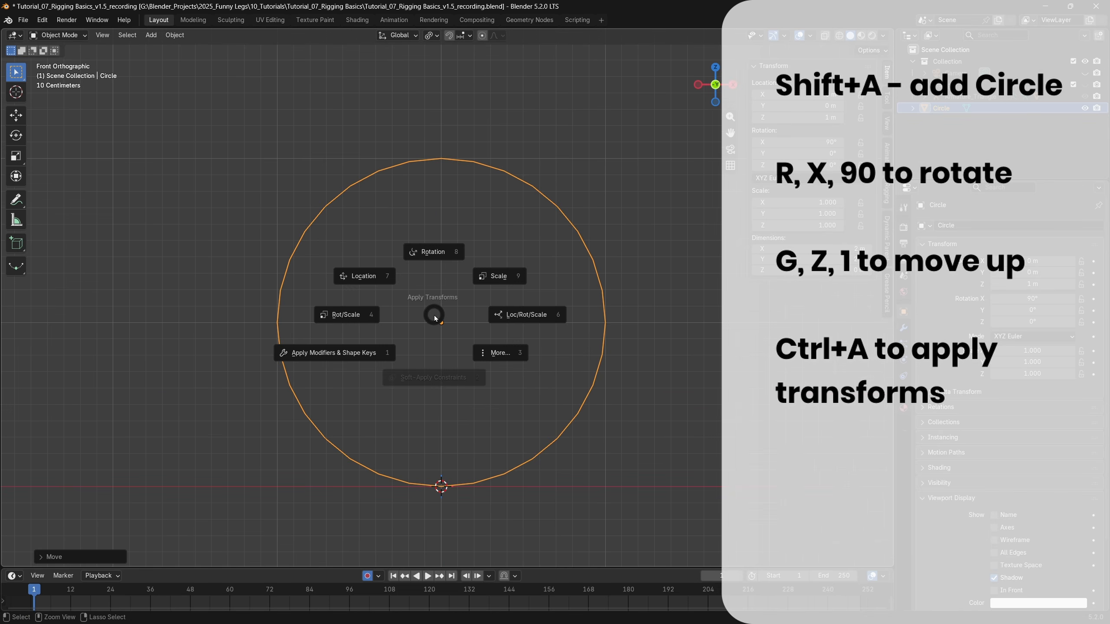
{"action": "left_click", "coordinate": [522, 317]}
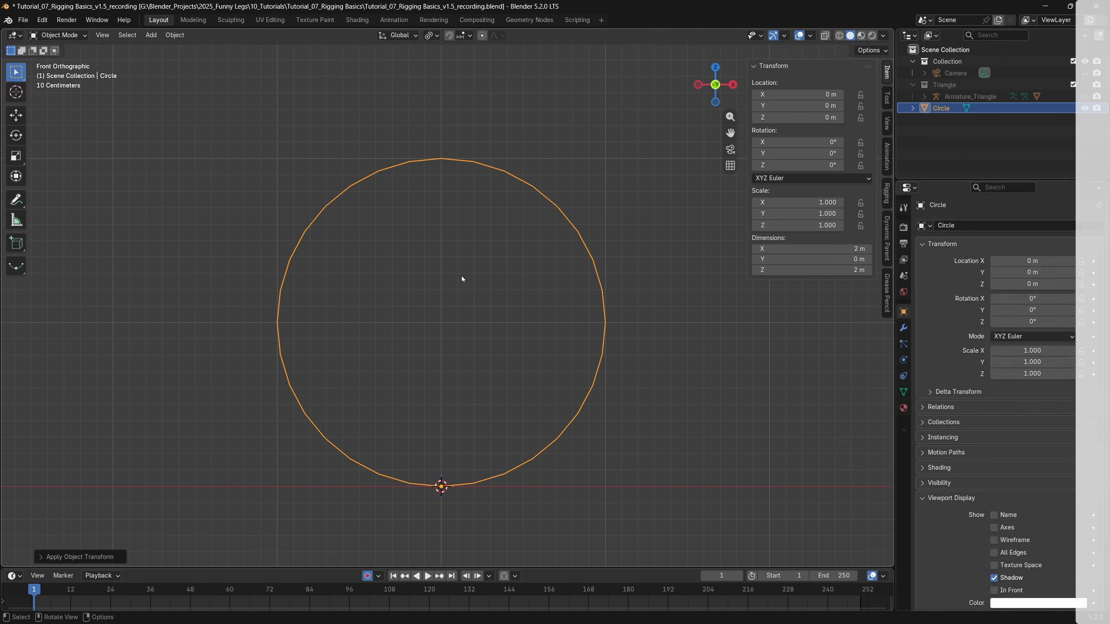
Step: Add a Subdivision modifier with one viewport level to the circle
{"action": "left_click", "coordinate": [903, 328]}
{"action": "scroll", "coordinate": [357, 199], "scroll_direction": "up", "scroll_amount": 5}
{"action": "middle_click_drag", "start_coordinate": [357, 199], "coordinate": [467, 433], "text": "shift"}
{"action": "scroll", "coordinate": [406, 335], "scroll_direction": "up", "scroll_amount": 3}
{"action": "middle_click_drag", "start_coordinate": [389, 270], "coordinate": [441, 336], "text": "shift"}
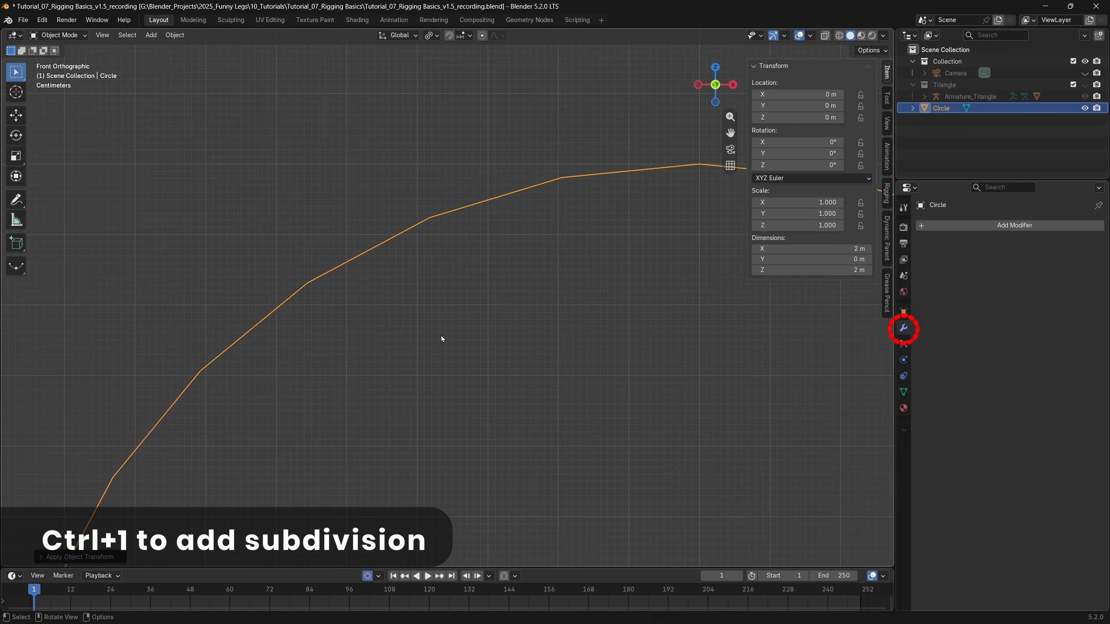
{"action": "key", "text": "ctrl+1"}
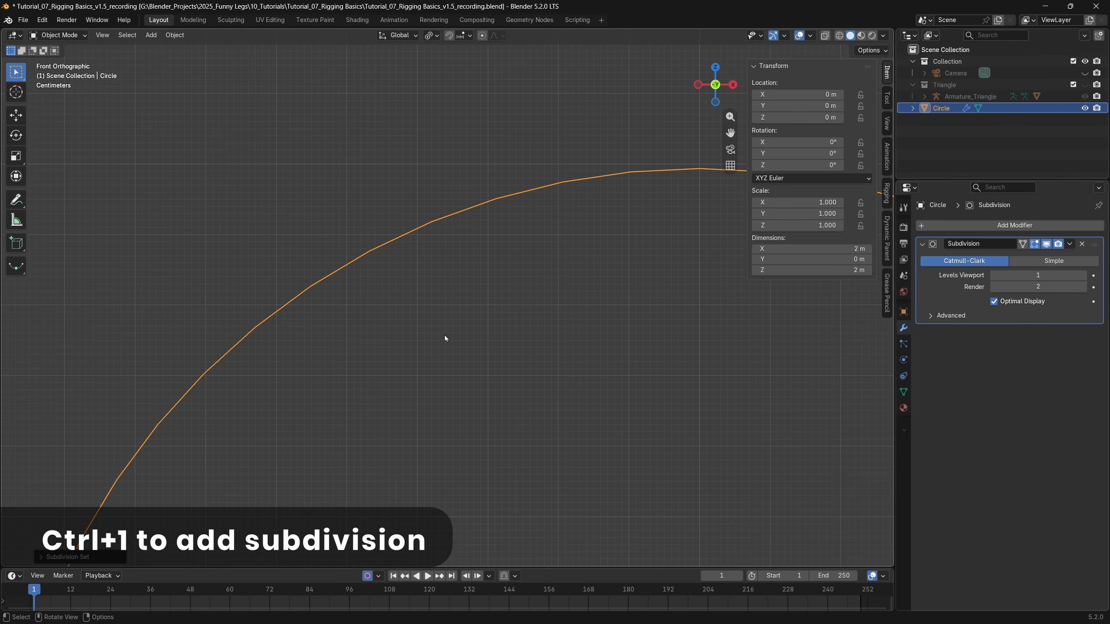
Step: Apply the circle's Subdivision modifier and fill the circle with a face in Edit Mode
{"action": "left_click", "coordinate": [1069, 245]}
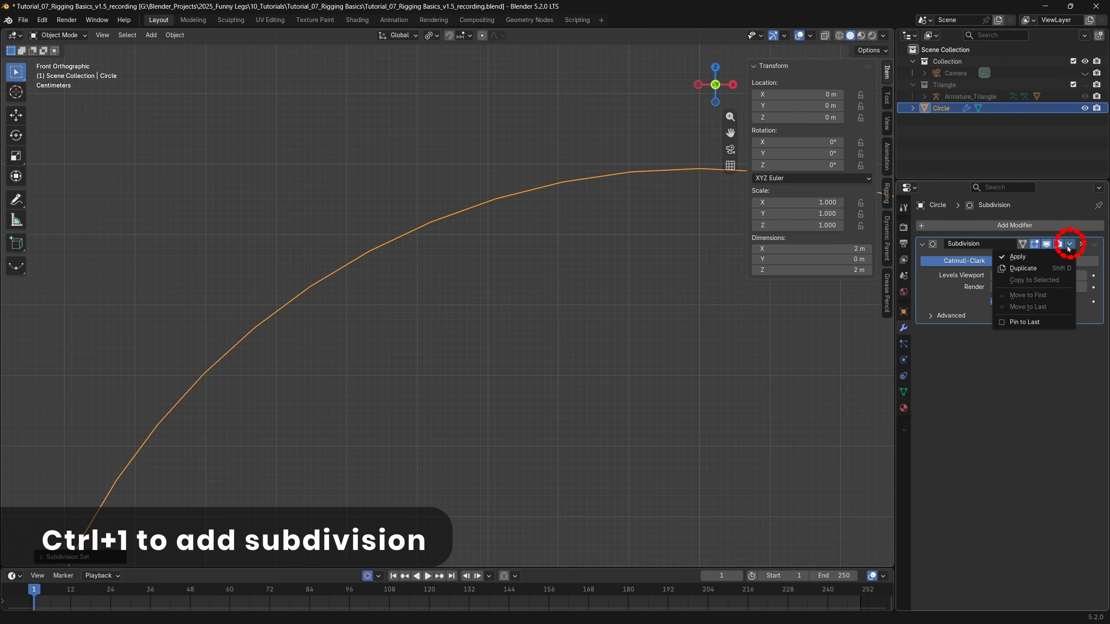
{"action": "left_click", "coordinate": [1017, 257]}
{"action": "scroll", "coordinate": [547, 392], "scroll_direction": "down", "scroll_amount": 6}
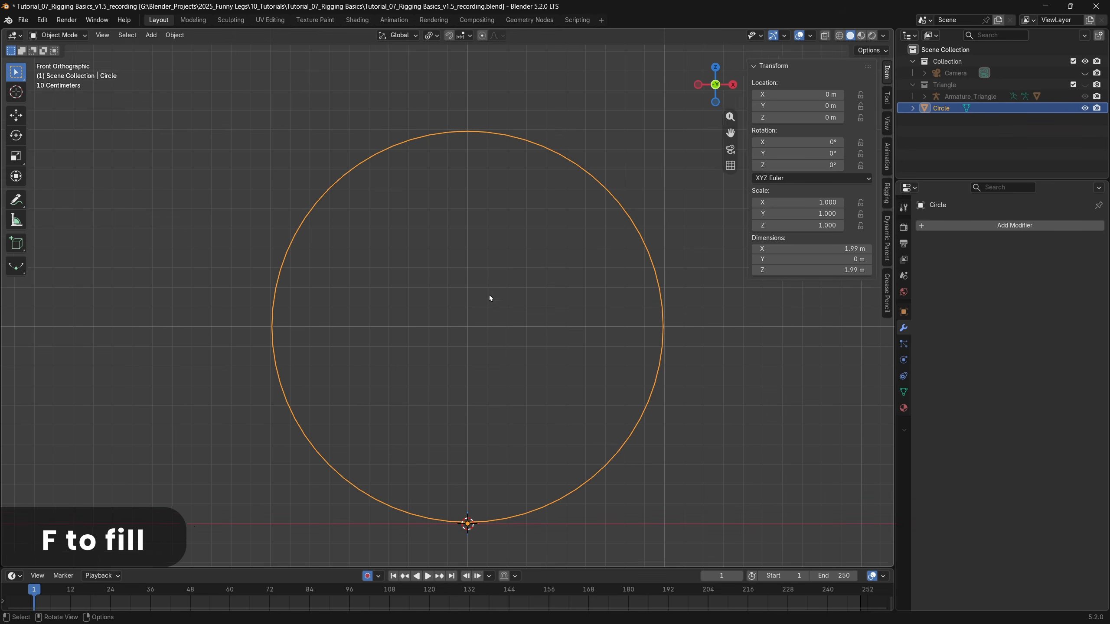
{"action": "middle_click_drag", "start_coordinate": [490, 299], "coordinate": [473, 295], "text": "shift"}
{"action": "key", "text": "Tab"}
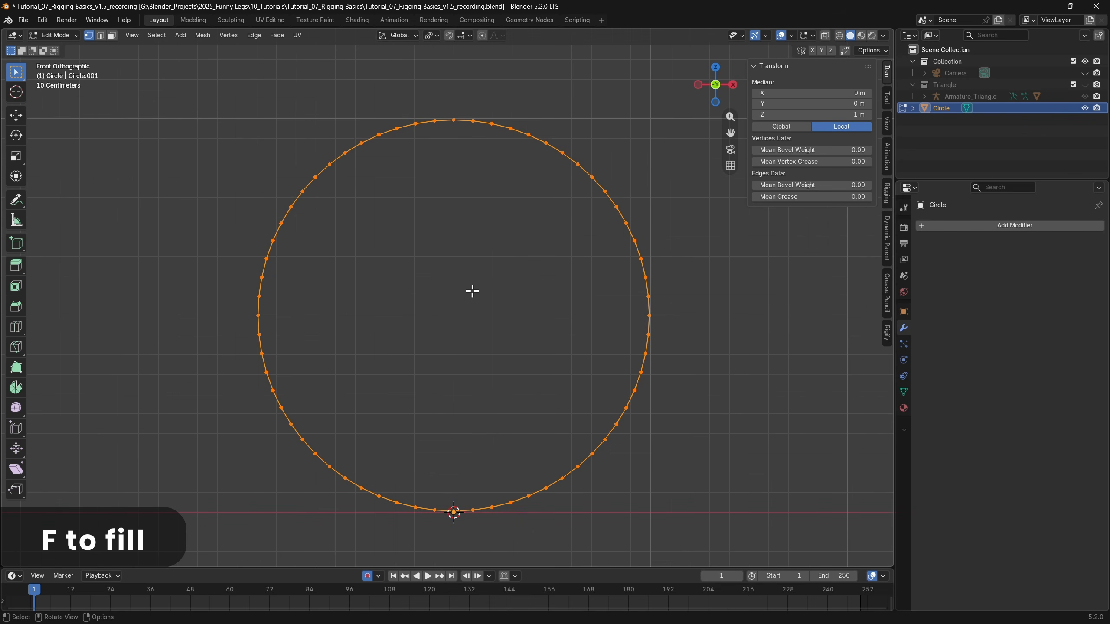
{"action": "key", "text": "f"}
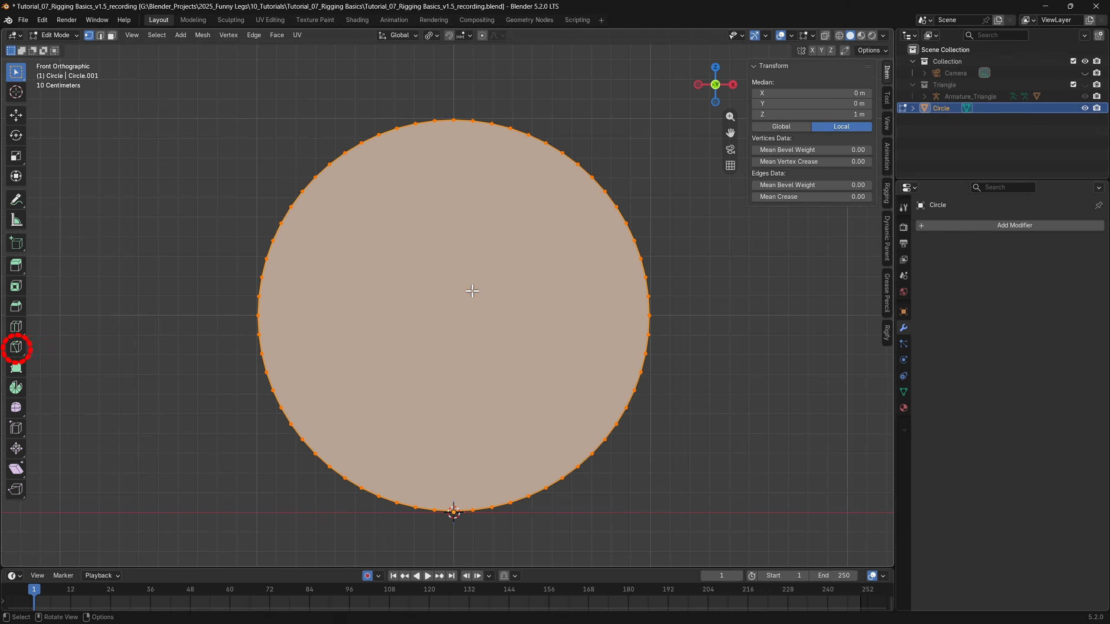
Step: Cut the circle's face horizontally through its middle with the Knife tool, from the leftmost to the rightmost vertex
{"action": "left_click", "coordinate": [13, 347]}
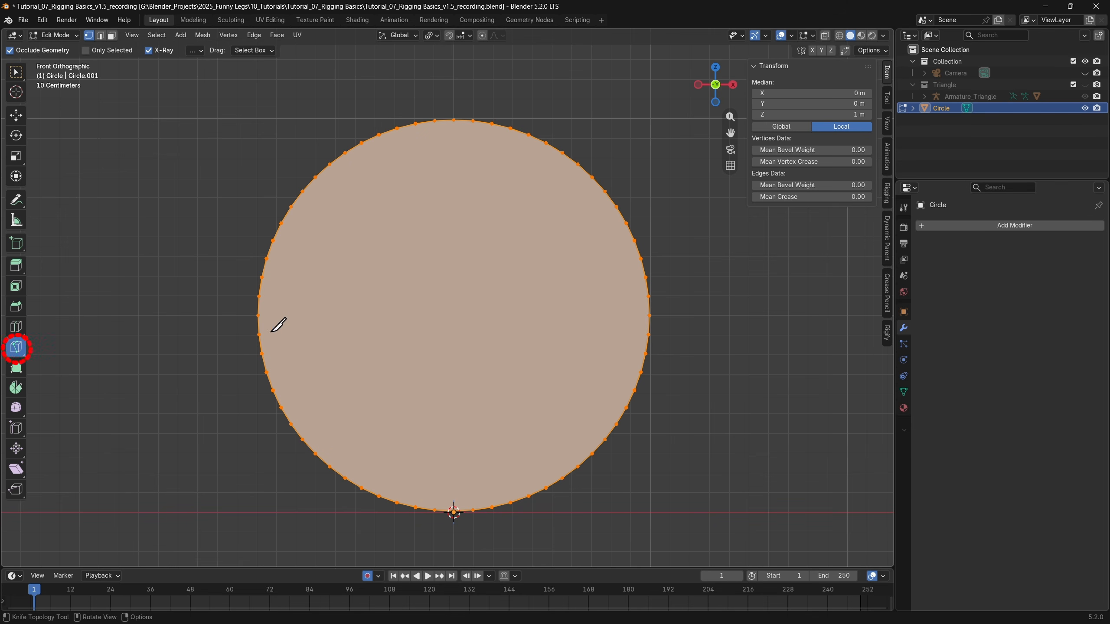
{"action": "left_click", "coordinate": [259, 314]}
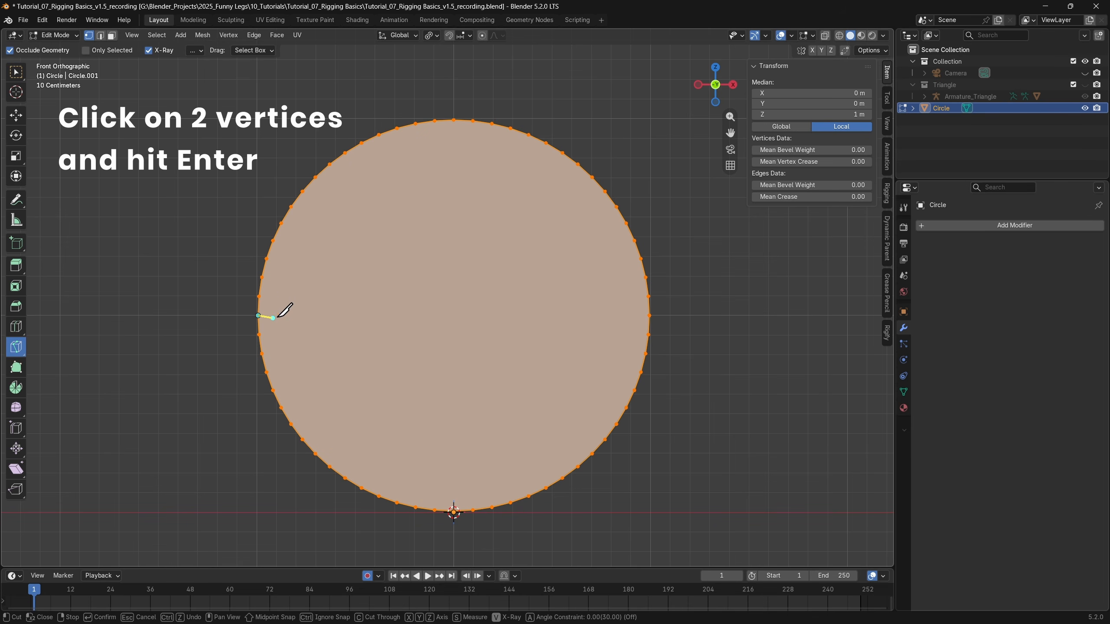
{"action": "left_click", "coordinate": [650, 315]}
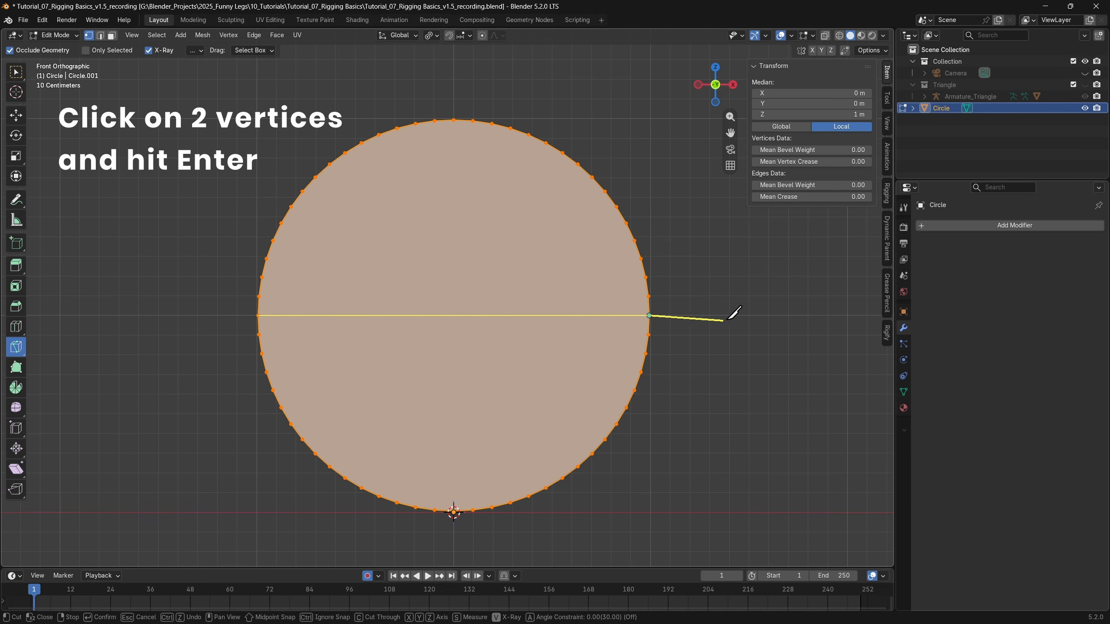
{"action": "key", "text": "Return"}
{"action": "left_click", "coordinate": [16, 71]}
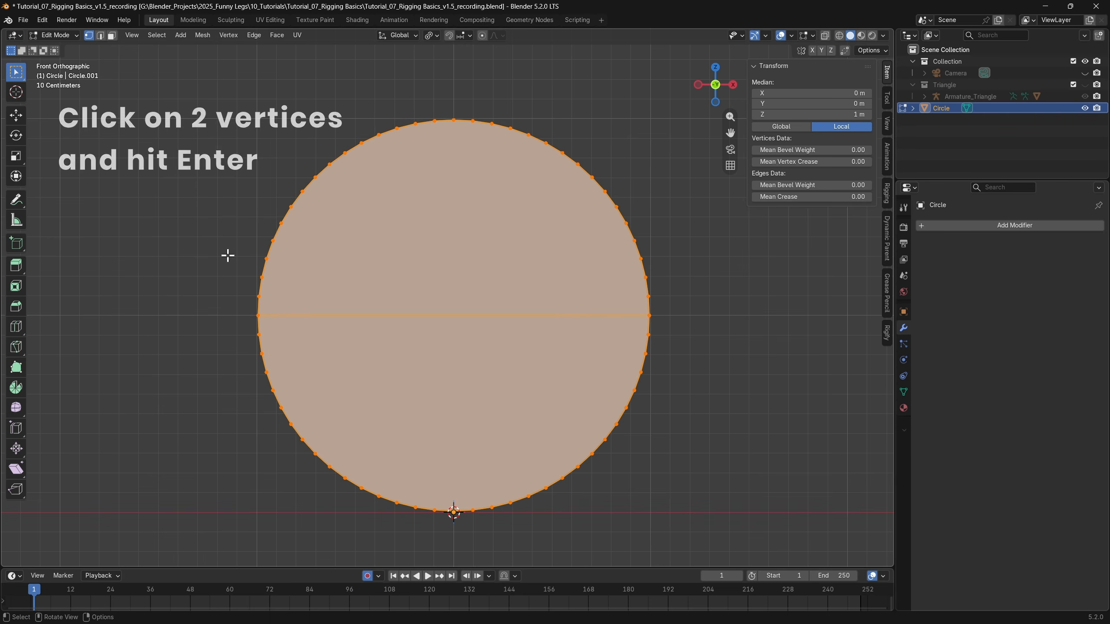
Step: In Object Mode, add a single-bone armature at the circle's base
{"action": "key", "text": "Tab"}
{"action": "key", "text": "shift+a"}
{"action": "mouse_move", "coordinate": [611, 489]}
{"action": "left_click", "coordinate": [698, 486]}
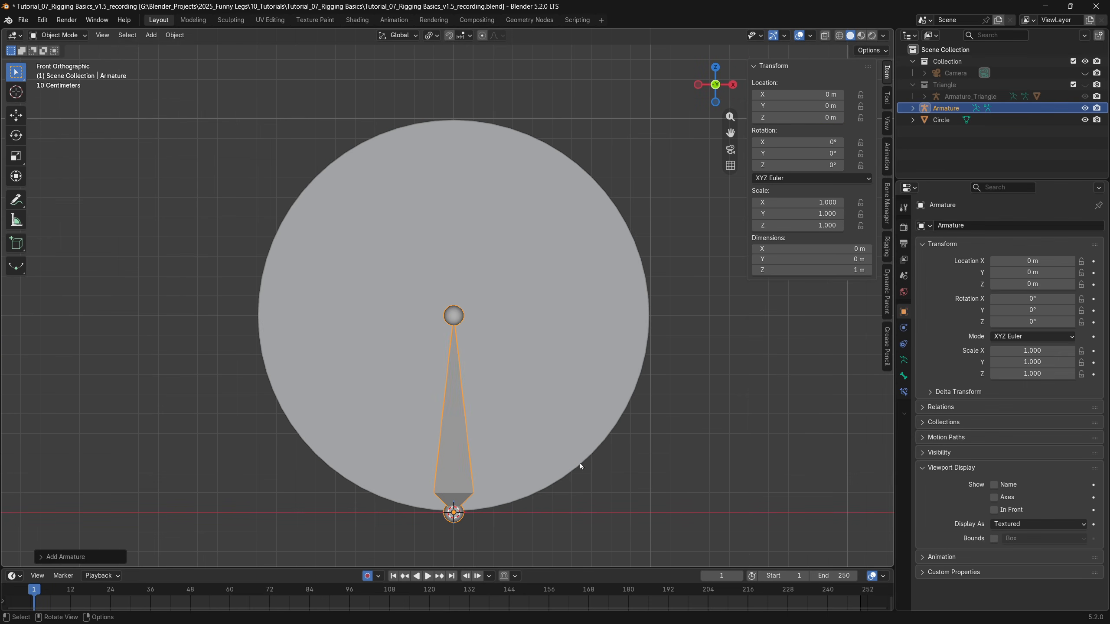
Step: Rotate the armature's bone -90° about the X axis in Edit Mode and name it Root
{"action": "key", "text": "Tab"}
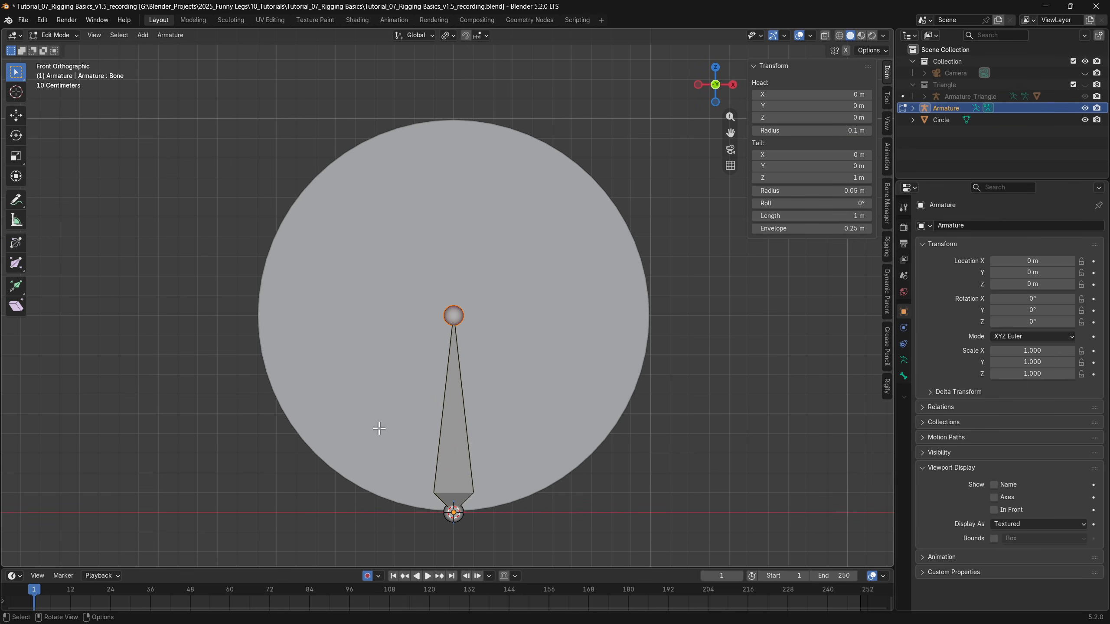
{"action": "left_click", "coordinate": [453, 460]}
{"action": "type", "text": "rx"}
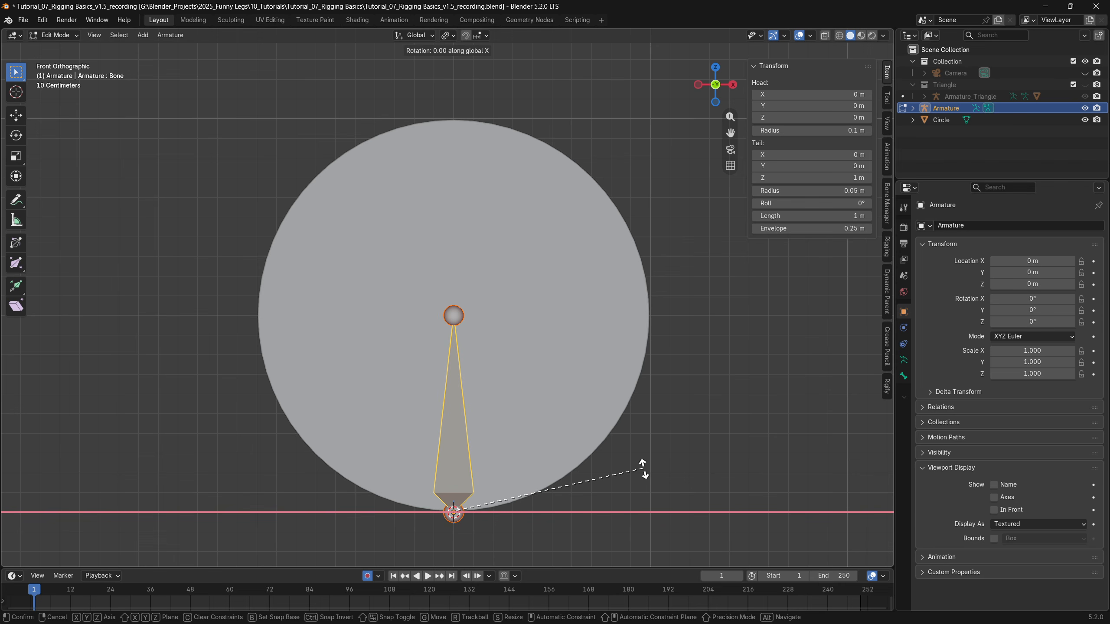
{"action": "type", "text": "90"}
{"action": "key", "text": "Return"}
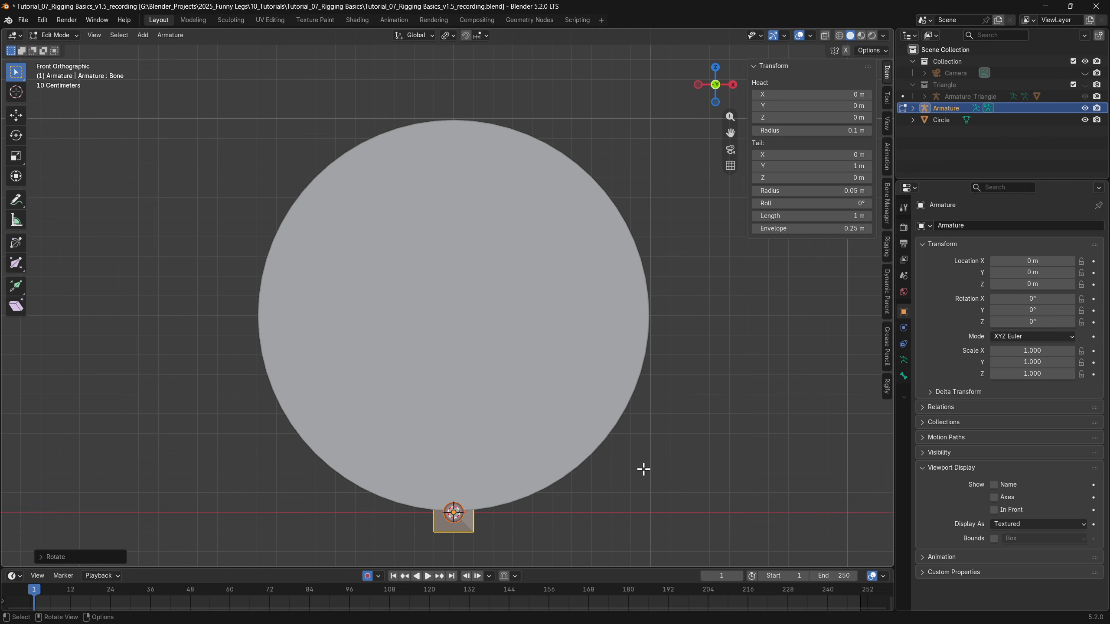
{"action": "key", "text": "F2"}
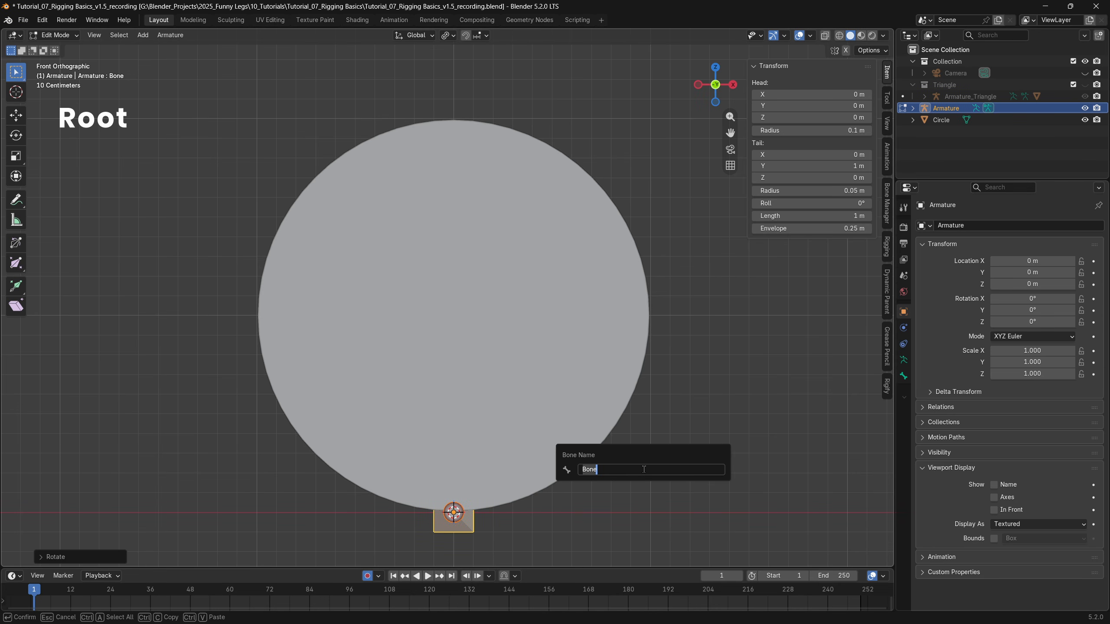
{"action": "type", "text": "Root"}
{"action": "key", "text": "Return"}
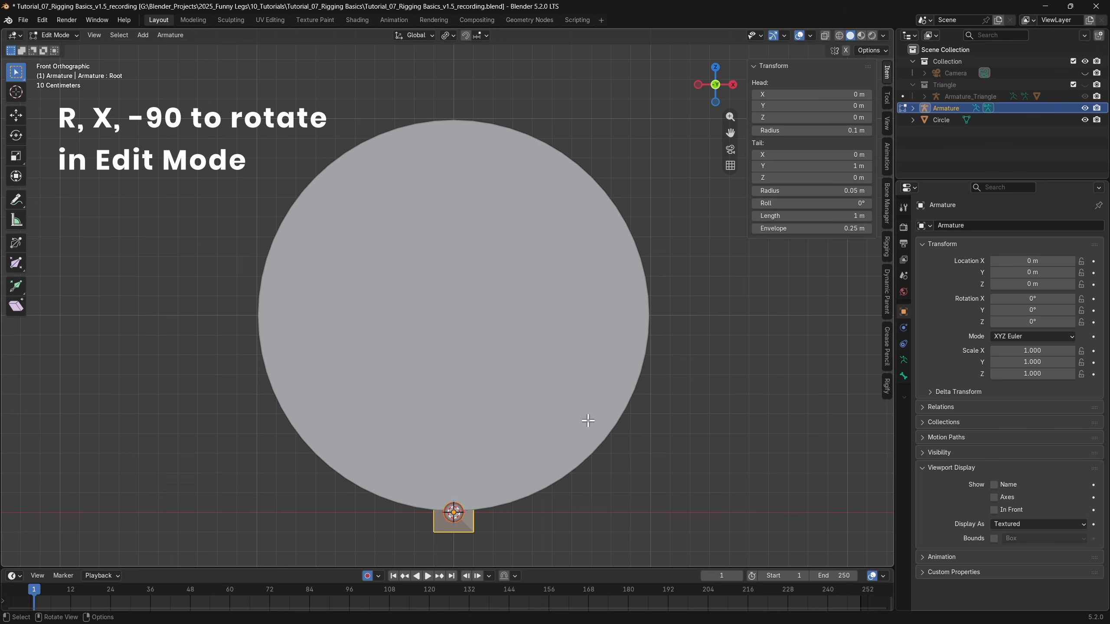
Step: Snap the 3D cursor to the circle's center by selecting all its vertices in Edit Mode
{"action": "key", "text": "ctrl+Tab"}
{"action": "left_click", "coordinate": [460, 402]}
{"action": "left_click", "coordinate": [484, 384]}
{"action": "key", "text": "Tab"}
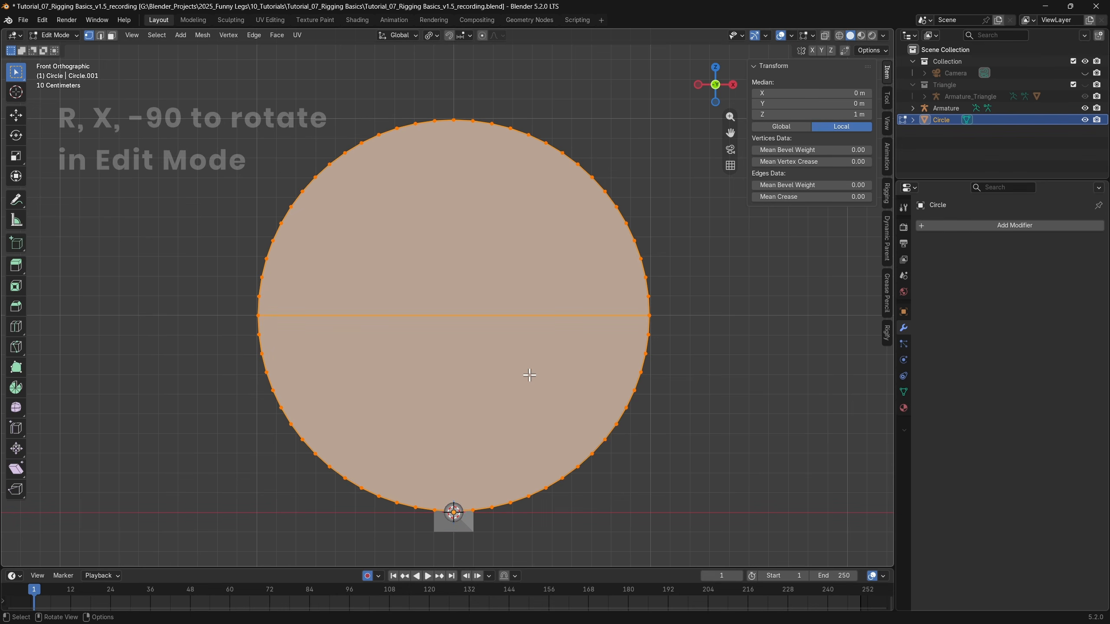
{"action": "key", "text": "alt+a"}
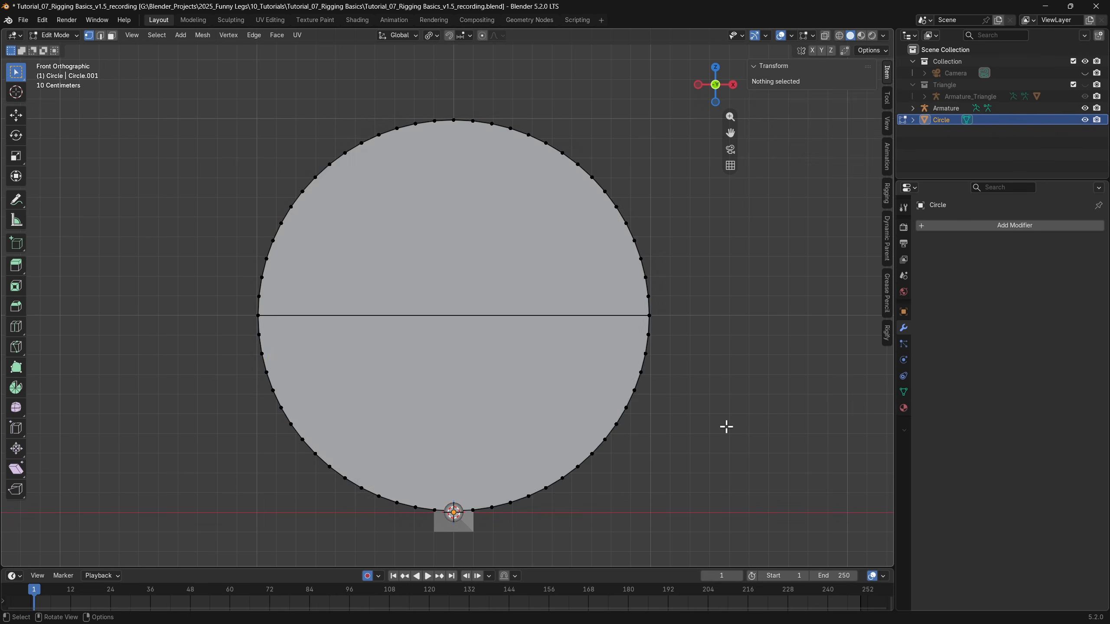
{"action": "key", "text": "a"}
{"action": "key", "text": "shift+s"}
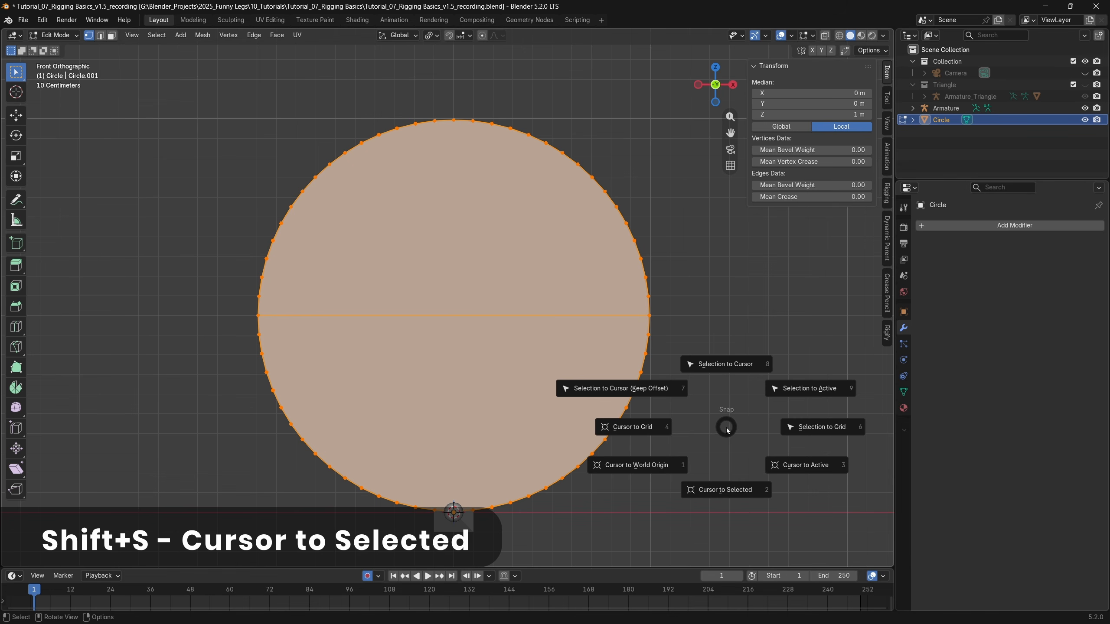
{"action": "left_click", "coordinate": [726, 481]}
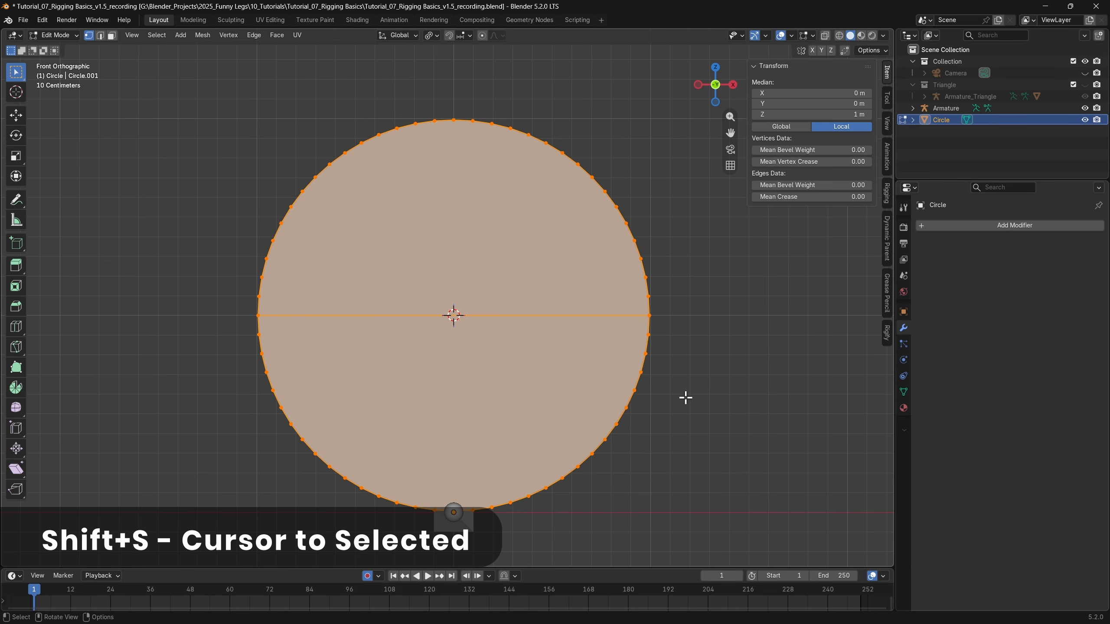
Step: Add a bone to the armature at the 3D cursor and scale it down to about 0.27 m long
{"action": "key", "text": "ctrl+Tab"}
{"action": "left_click", "coordinate": [616, 391]}
{"action": "left_click", "coordinate": [946, 108]}
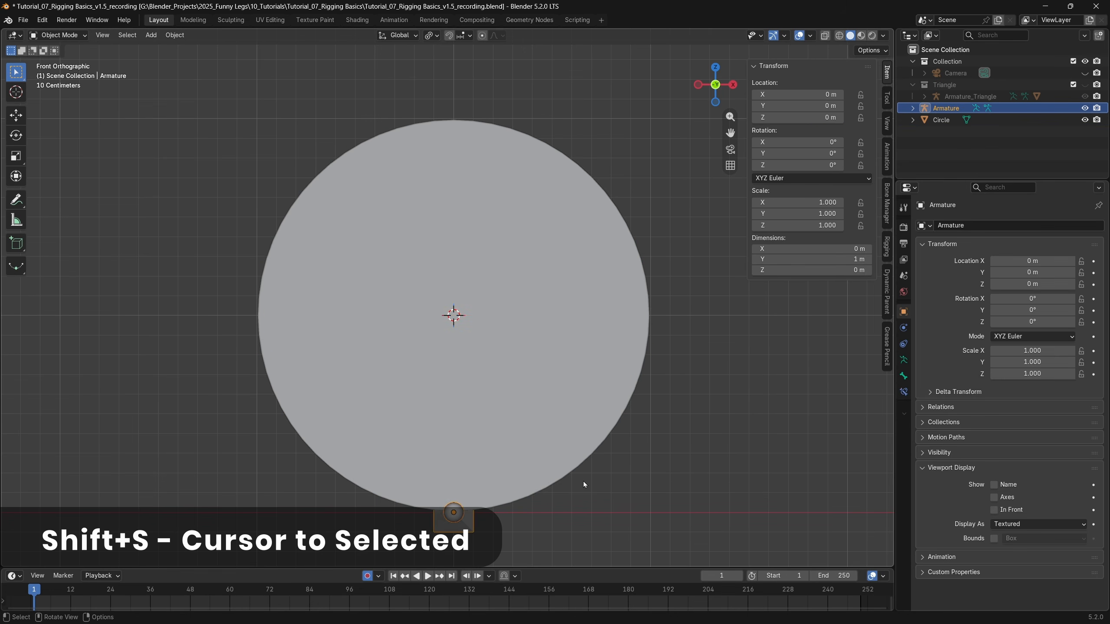
{"action": "key", "text": "Tab"}
{"action": "key", "text": "shift+a"}
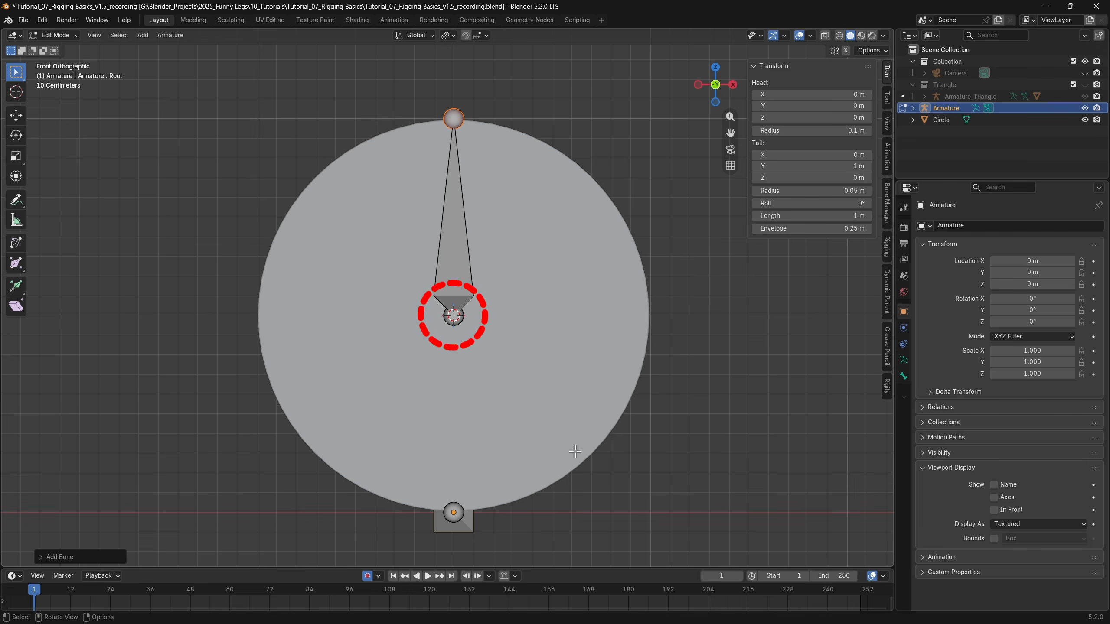
{"action": "left_click", "coordinate": [458, 275]}
{"action": "key", "text": "s"}
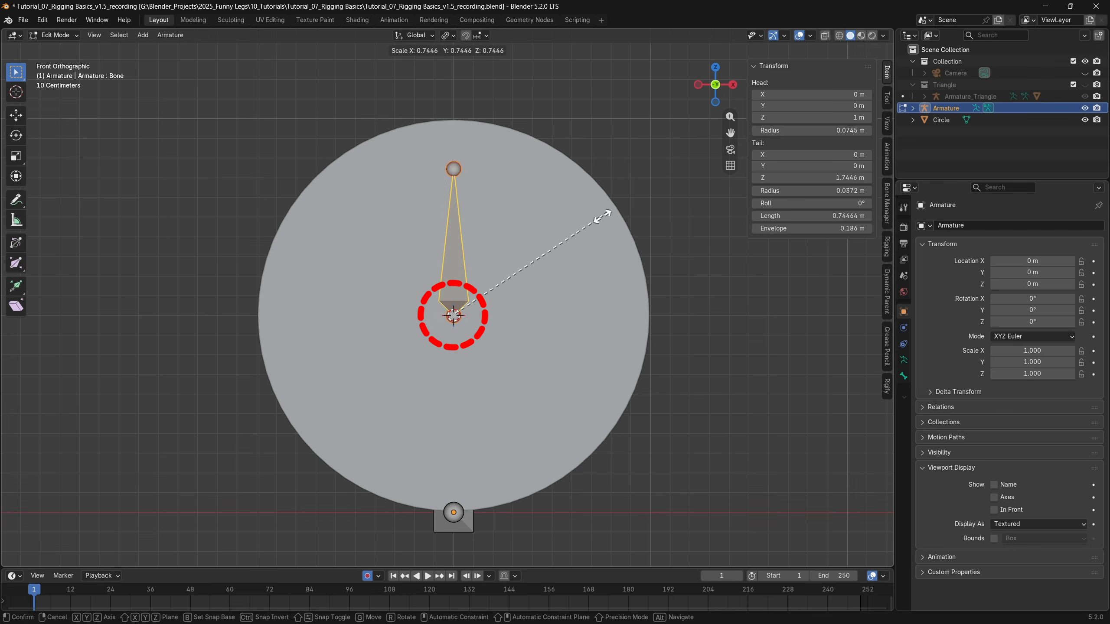
{"action": "left_click", "coordinate": [509, 279]}
Step: Rename the small bone at the circle's center DEF-Bone
{"action": "key", "text": "F2"}
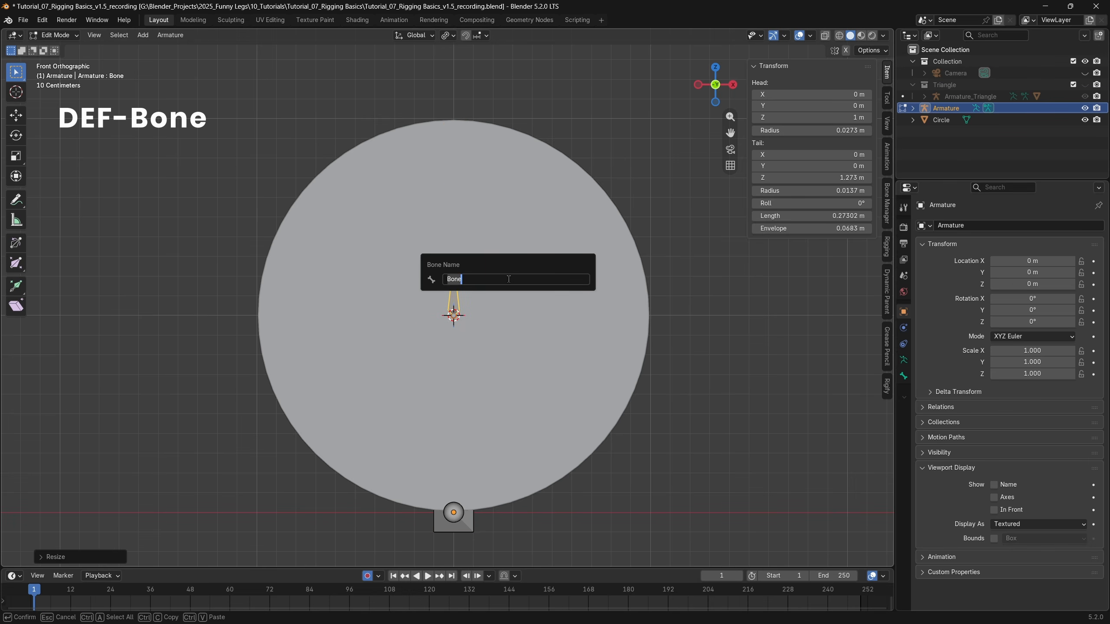
{"action": "type", "text": "DEF-"}
{"action": "key", "text": "Return"}
Step: Select the circle mesh, then the armature, and parent the circle to DEF-Bone in Pose Mode using the Bone option
{"action": "key", "text": "Tab"}
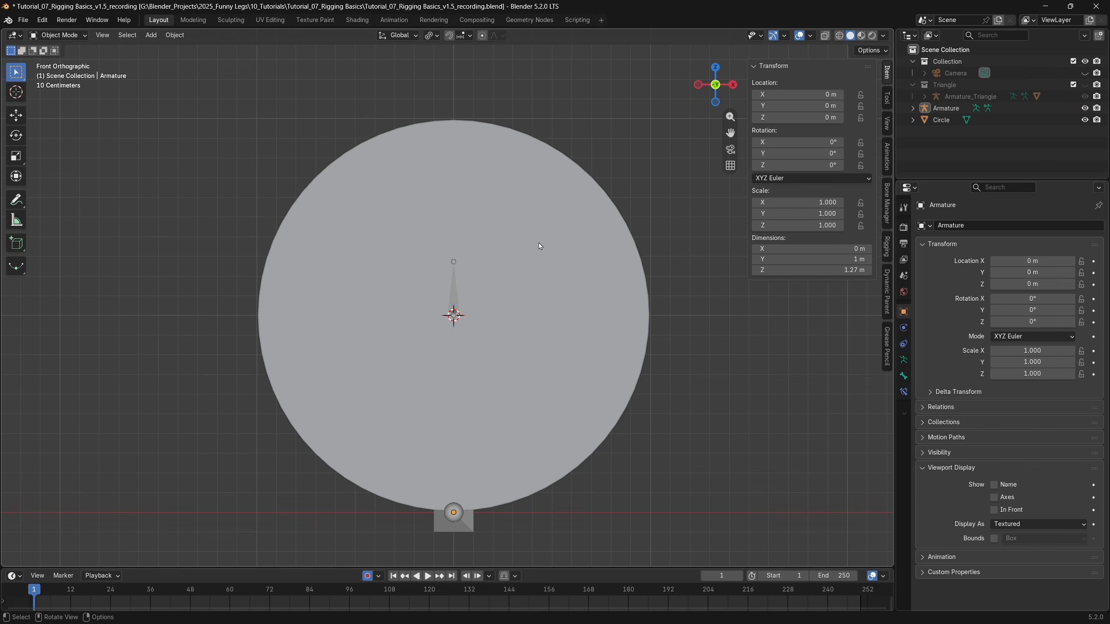
{"action": "left_click", "coordinate": [540, 246]}
{"action": "left_click", "coordinate": [477, 269], "text": "shift"}
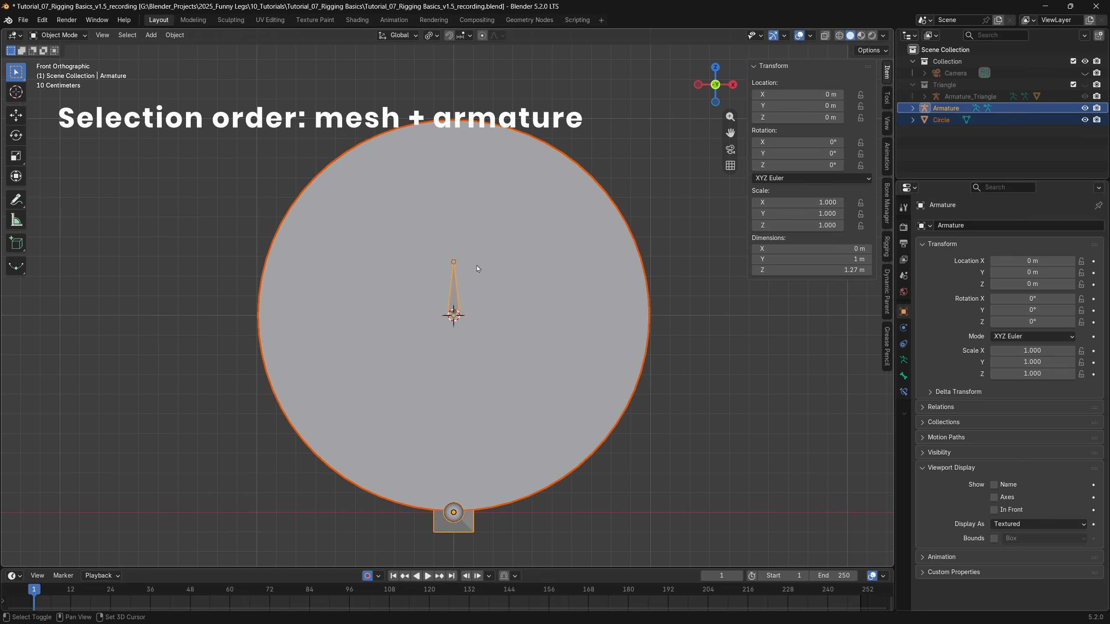
{"action": "key", "text": "ctrl+Tab"}
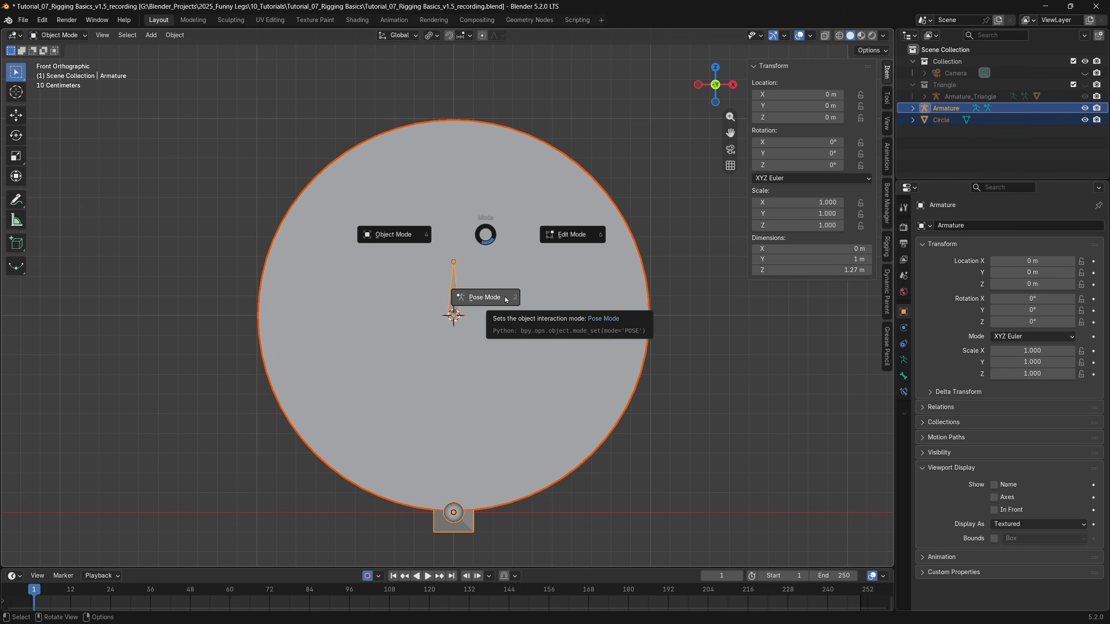
{"action": "left_click", "coordinate": [490, 301]}
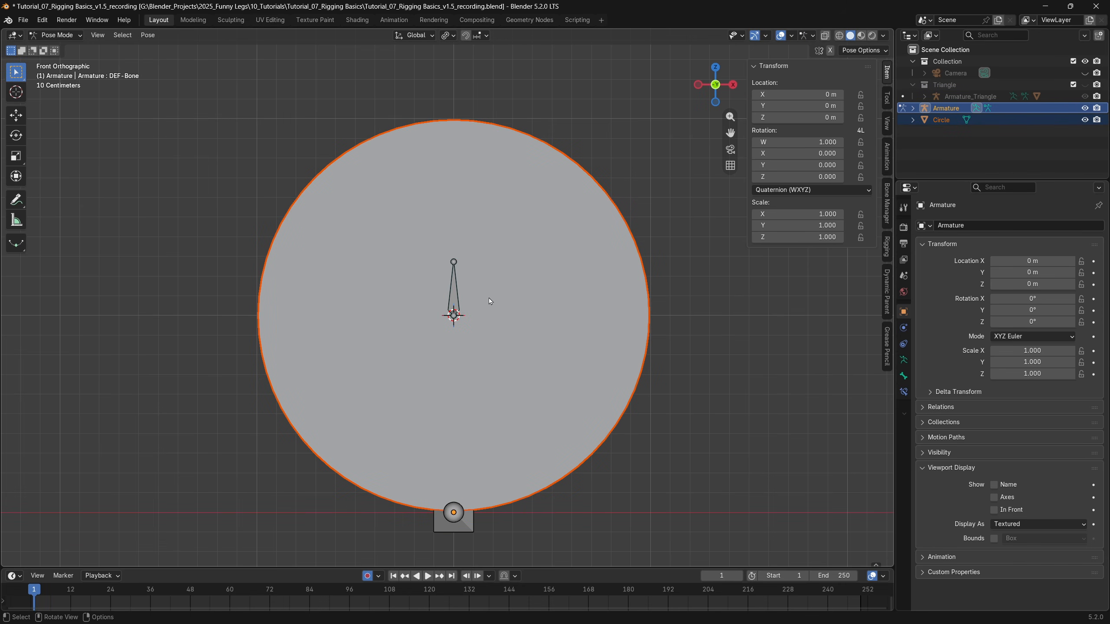
{"action": "left_click", "coordinate": [456, 291]}
{"action": "key", "text": "ctrl+p"}
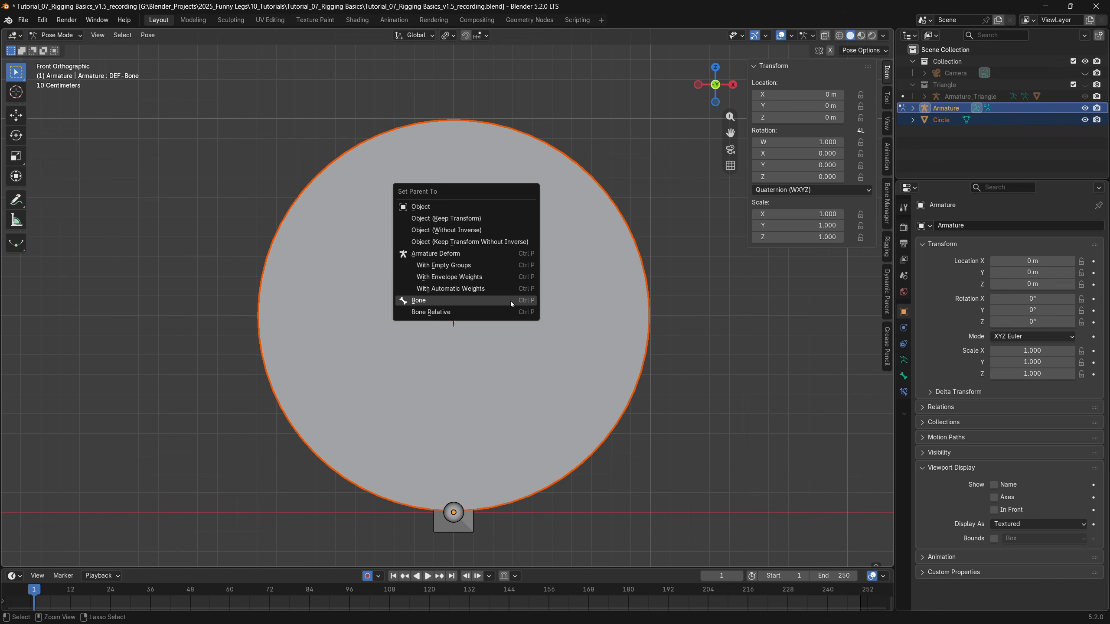
{"action": "left_click", "coordinate": [511, 301]}
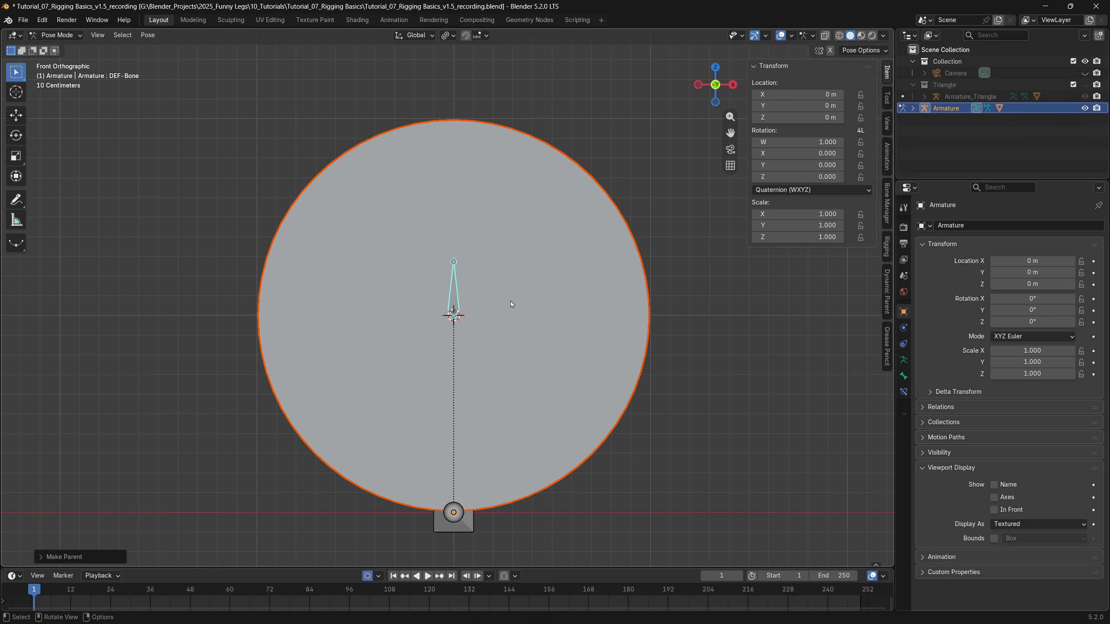
Step: Test the parenting by moving DEF-Bone in Pose Mode, and undo the move
{"action": "key", "text": "Tab"}
{"action": "left_click", "coordinate": [404, 300]}
{"action": "left_click", "coordinate": [696, 445]}
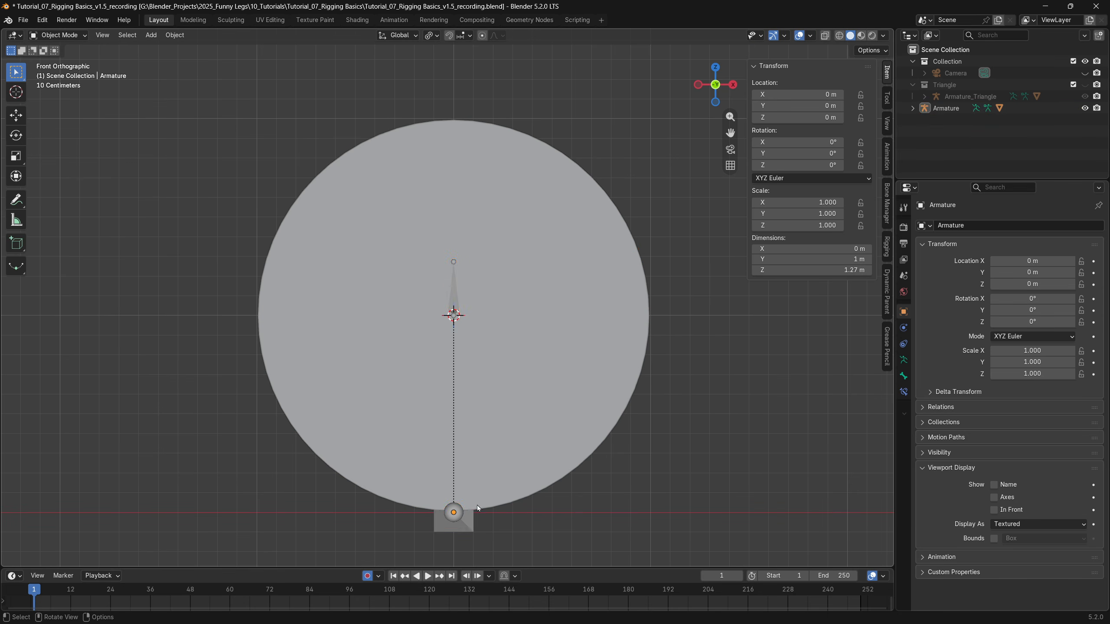
{"action": "left_click", "coordinate": [466, 518]}
{"action": "key", "text": "Tab"}
{"action": "left_click", "coordinate": [465, 330]}
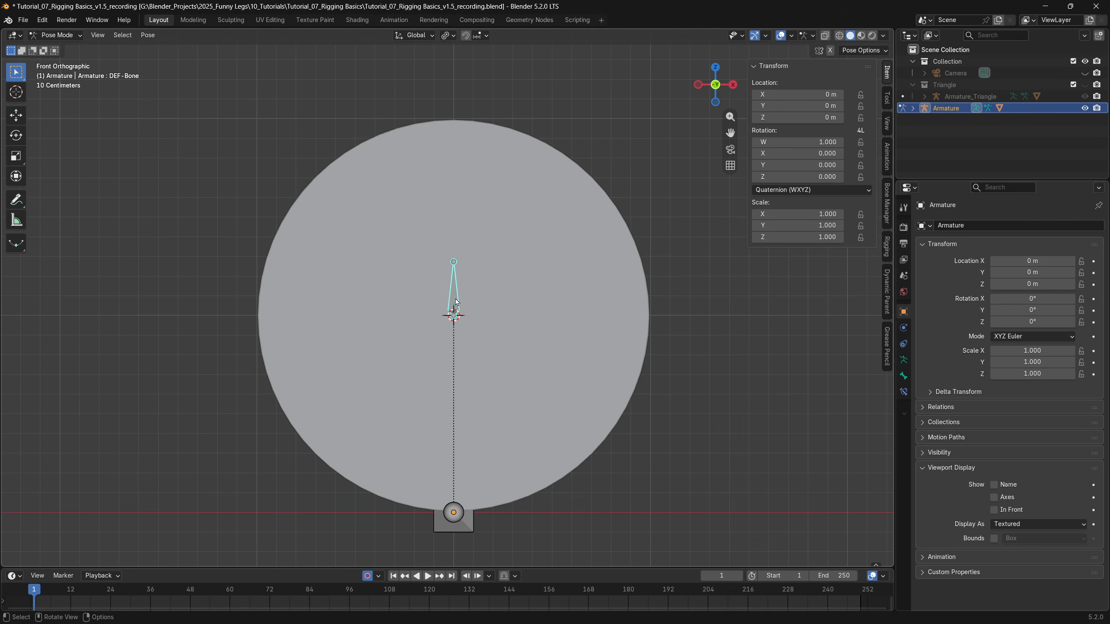
{"action": "key", "text": "g"}
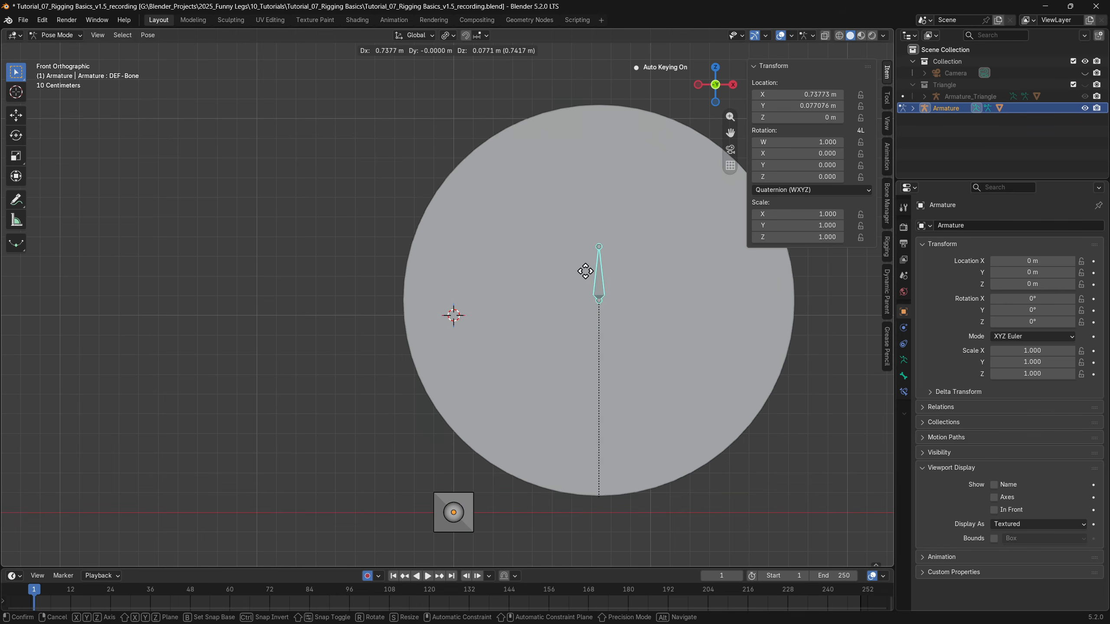
{"action": "left_click", "coordinate": [453, 243]}
{"action": "key", "text": "ctrl+z"}
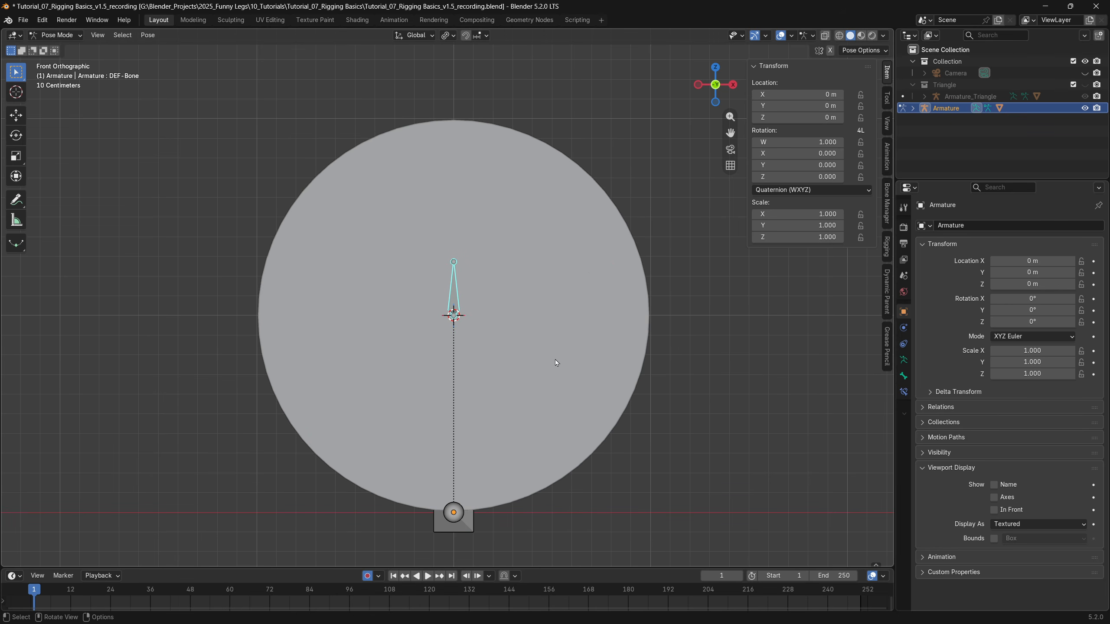
Step: In the armature's Edit Mode, add another bone at the 3D cursor in the circle's center
{"action": "left_click", "coordinate": [666, 363]}
{"action": "key", "text": "Tab"}
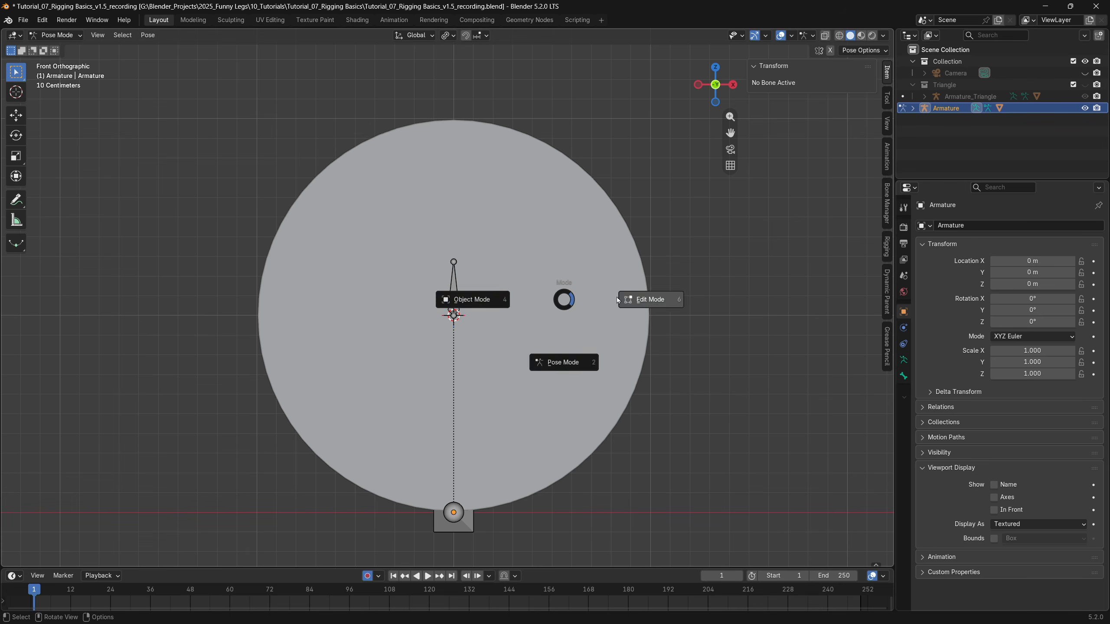
{"action": "left_click", "coordinate": [591, 299]}
{"action": "key", "text": "shift+a"}
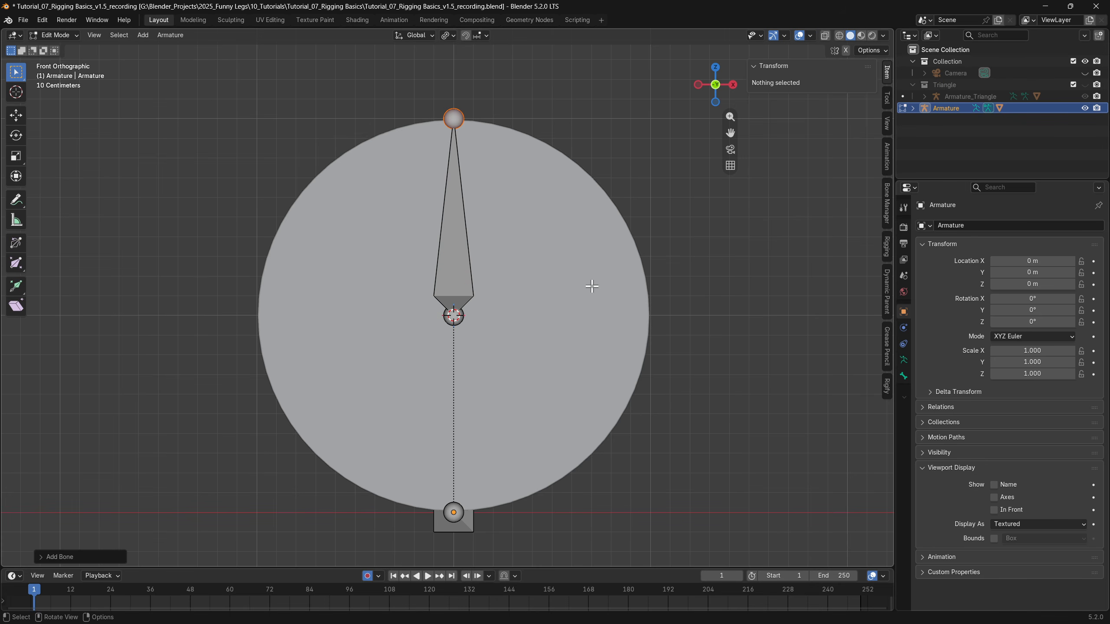
Step: Display the armature as Wire, with bone names shown and the bones drawn in front of the mesh
{"action": "left_click", "coordinate": [1011, 524]}
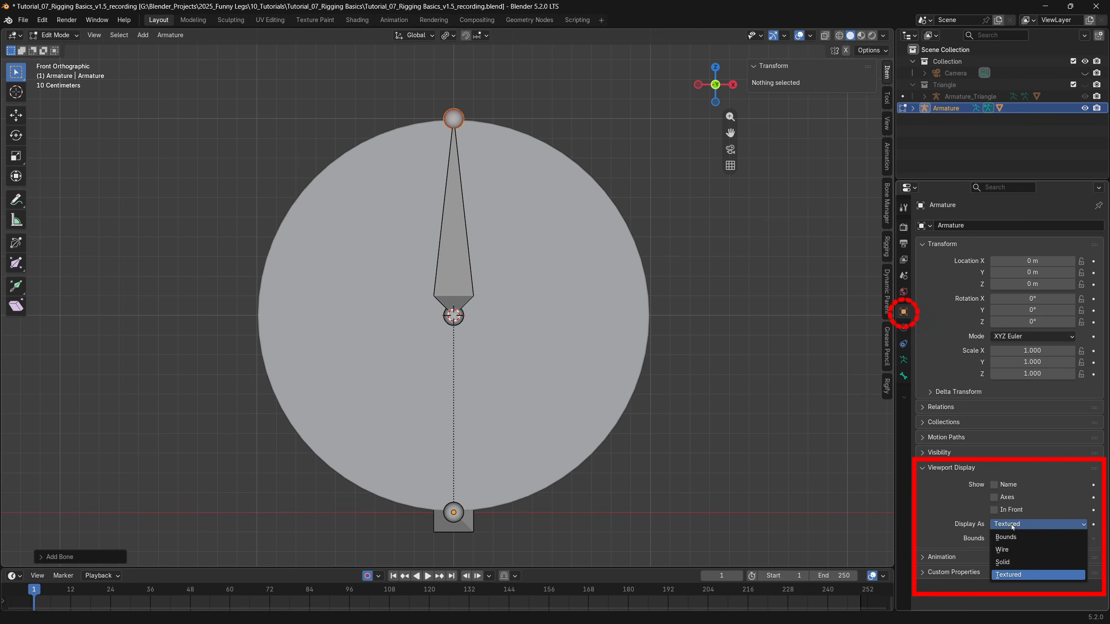
{"action": "left_click", "coordinate": [1013, 551]}
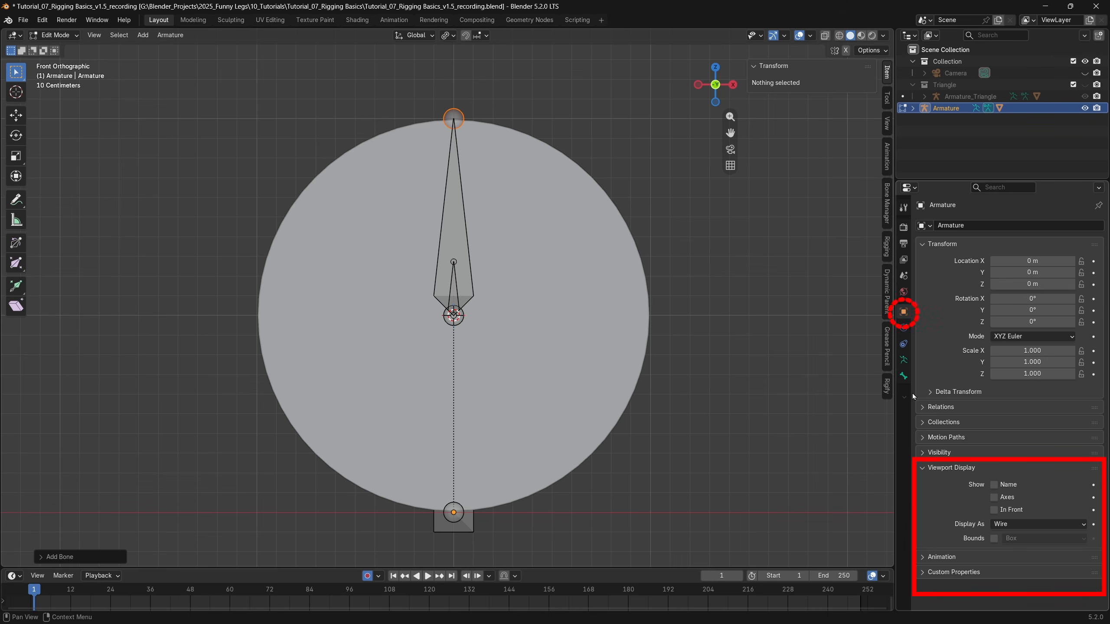
{"action": "left_click", "coordinate": [903, 360]}
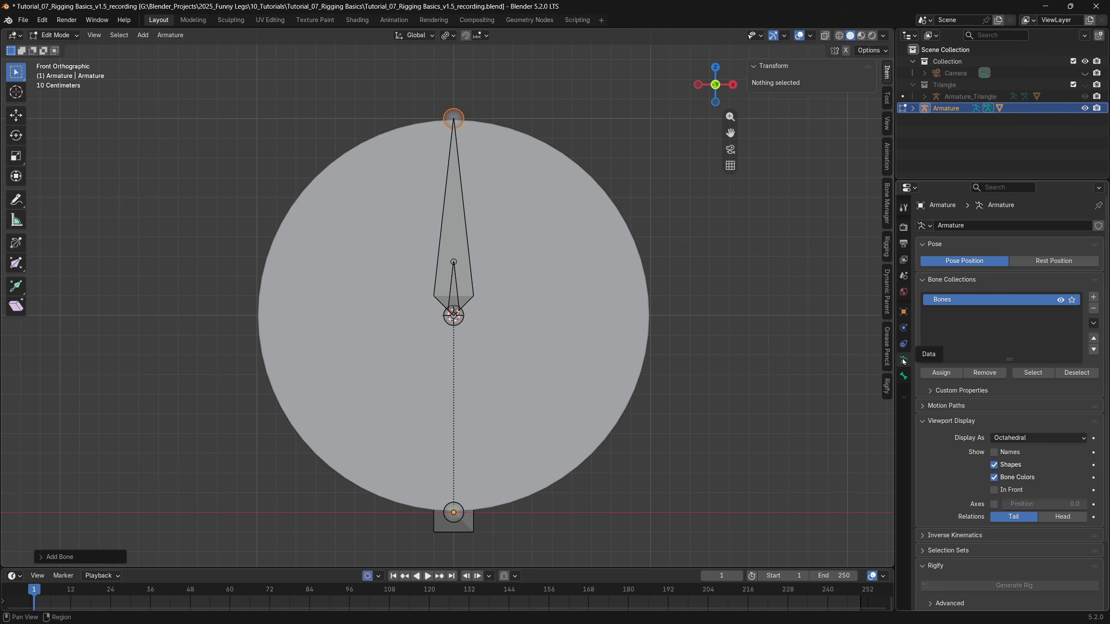
{"action": "left_click", "coordinate": [1007, 453]}
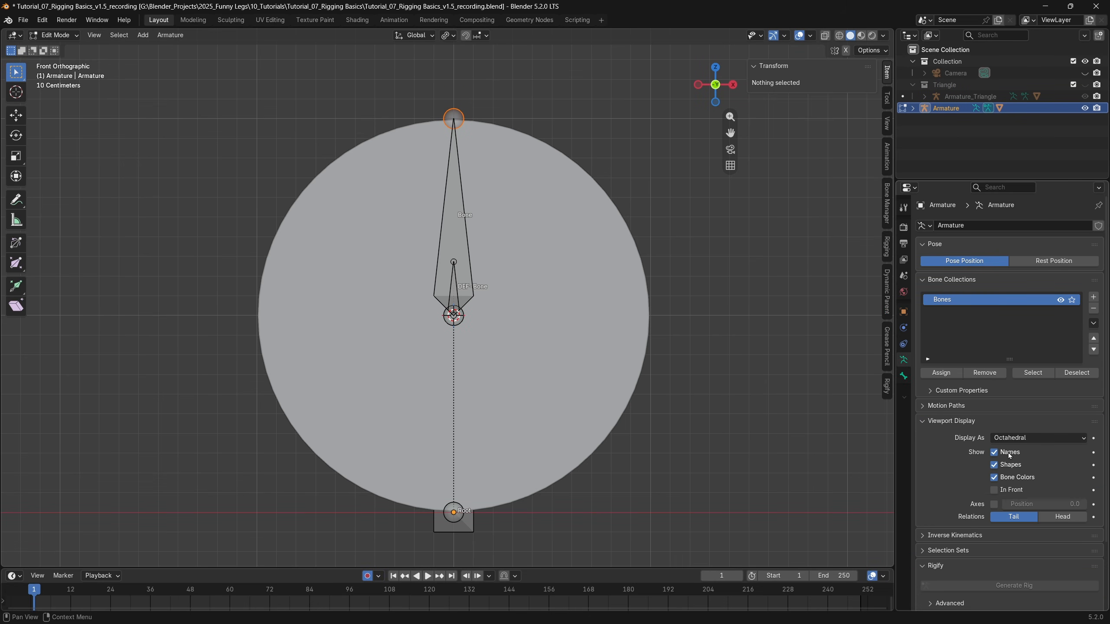
{"action": "left_click", "coordinate": [995, 491]}
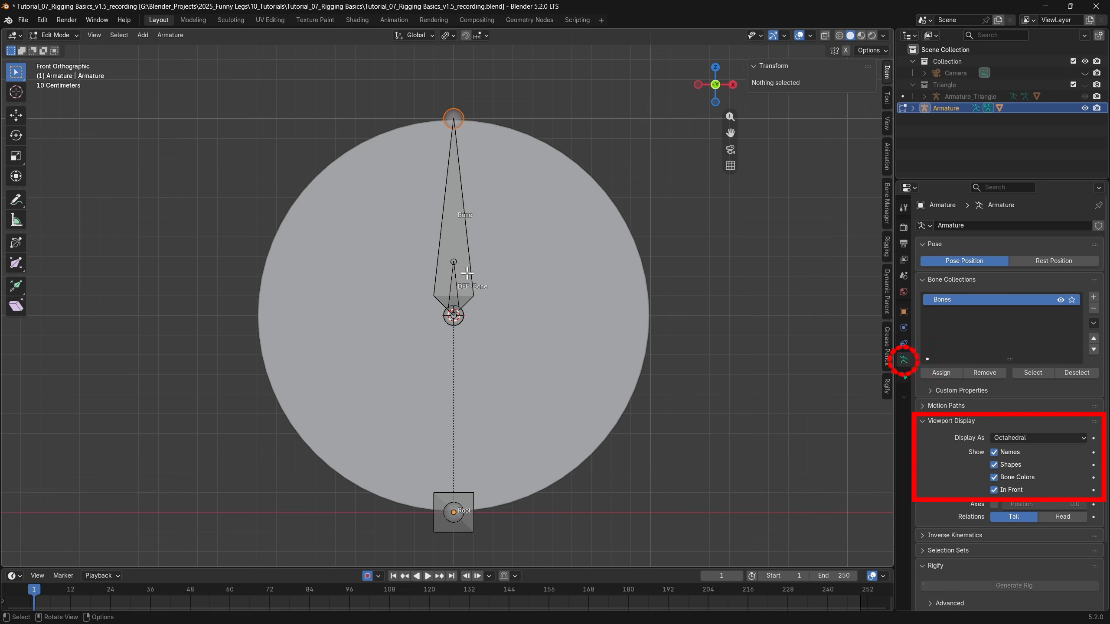
Step: Rename the large bone starting at the circle's center Main
{"action": "left_click", "coordinate": [452, 233]}
{"action": "key", "text": "F2"}
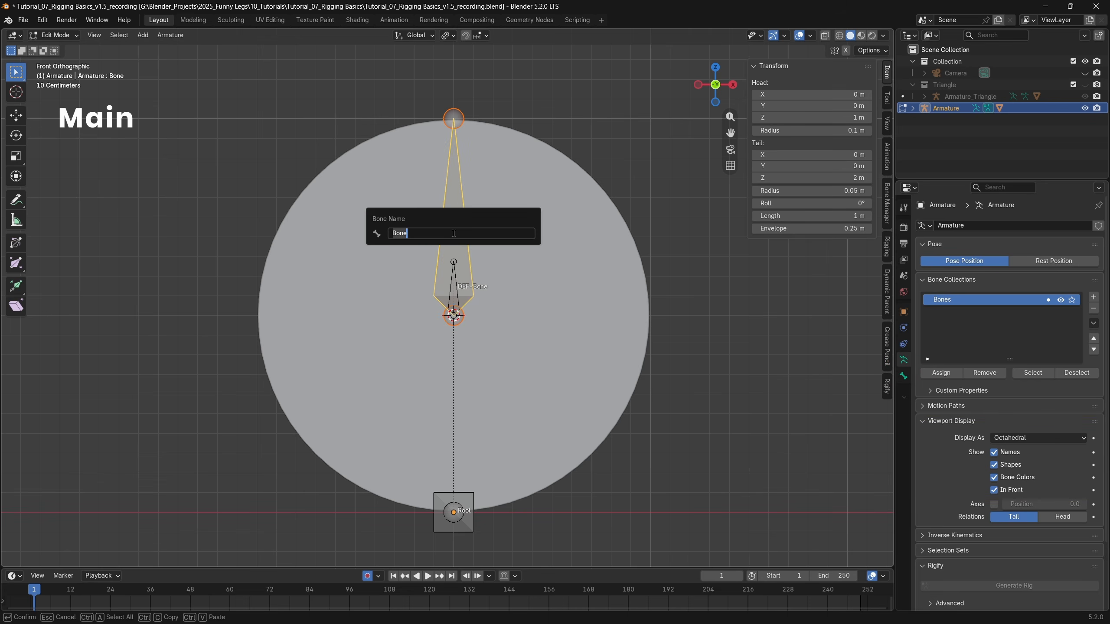
{"action": "type", "text": "Main"}
{"action": "key", "text": "Return"}
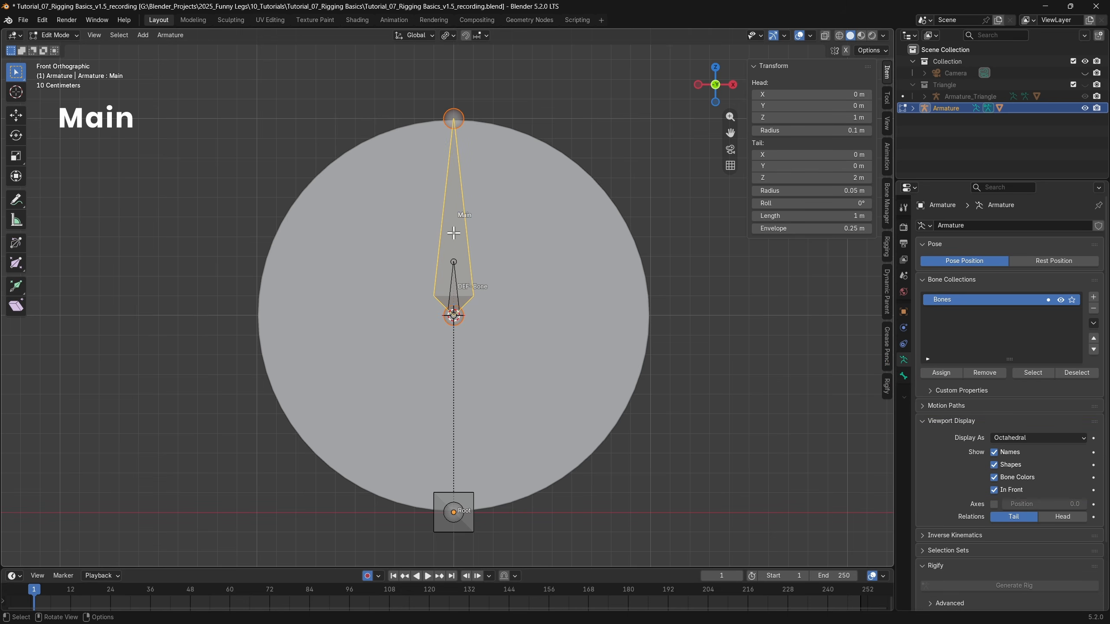
Step: Rotate the Main bone -90° around the X axis so it lies perpendicular to the circle
{"action": "middle_click_drag", "start_coordinate": [453, 232], "coordinate": [503, 306]}
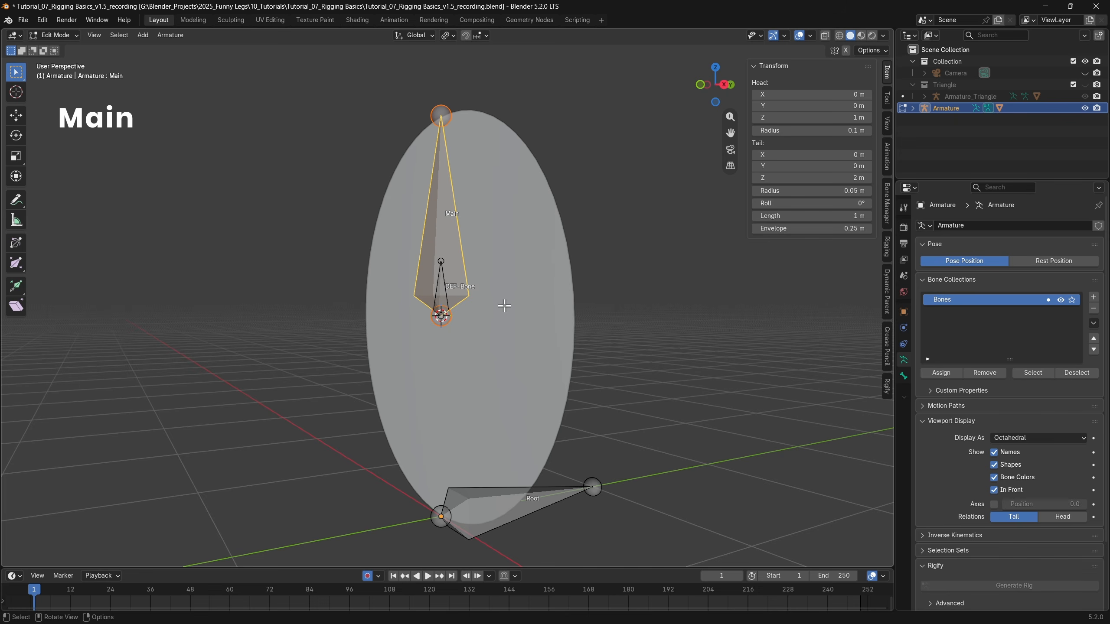
{"action": "type", "text": "rx-90"}
{"action": "key", "text": "Return"}
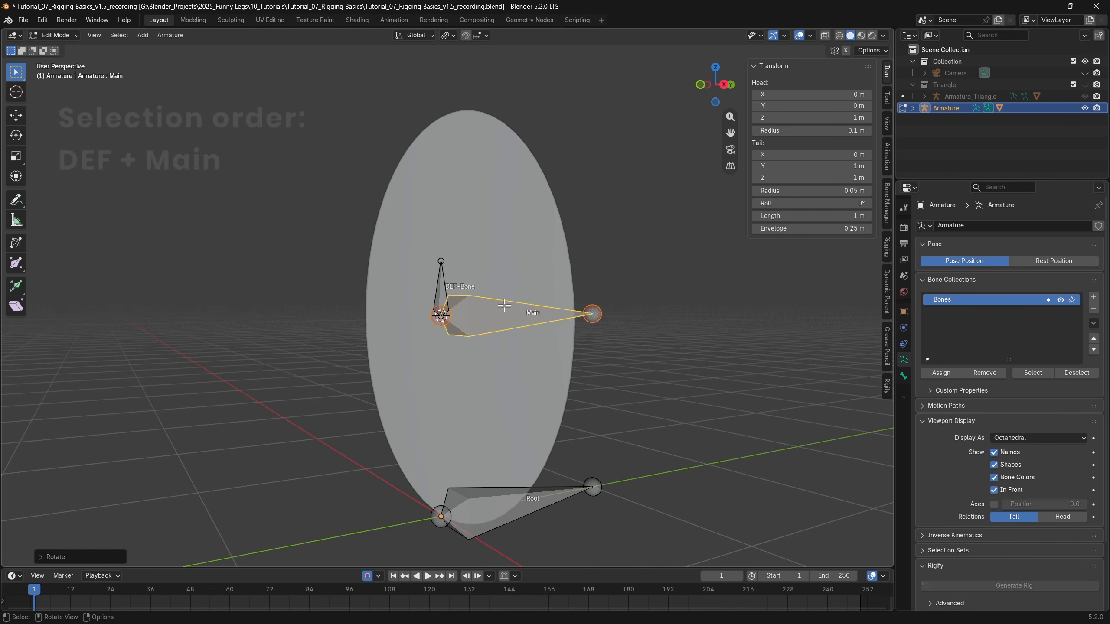
Step: Parent DEF-Bone to the Main bone with the Keep Offset option
{"action": "left_click", "coordinate": [443, 282]}
{"action": "left_click", "coordinate": [510, 318], "text": "shift"}
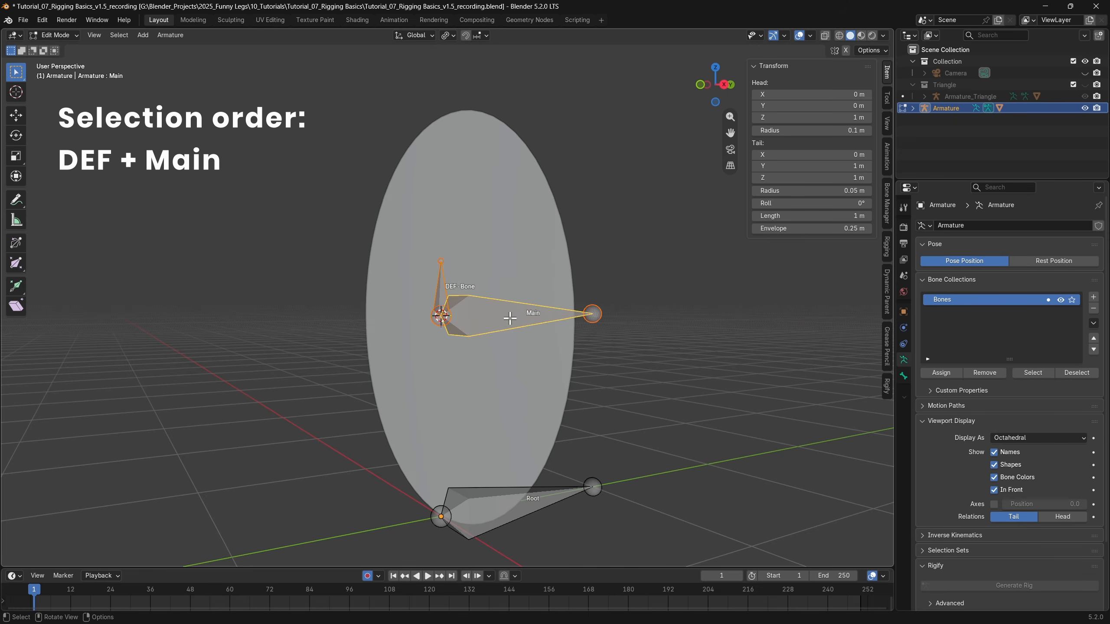
{"action": "key", "text": "ctrl+p"}
{"action": "left_click", "coordinate": [509, 319]}
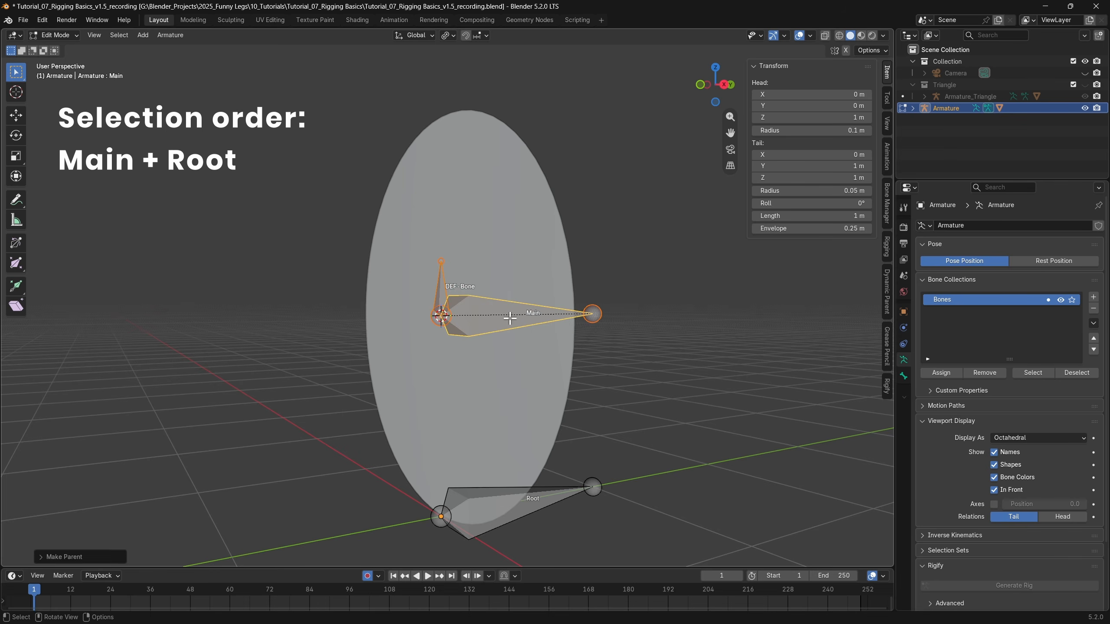
Step: Parent the Main bone to the Root bone with the Keep Offset option
{"action": "left_click", "coordinate": [509, 318]}
{"action": "left_click", "coordinate": [524, 502], "text": "shift"}
{"action": "key", "text": "ctrl+p"}
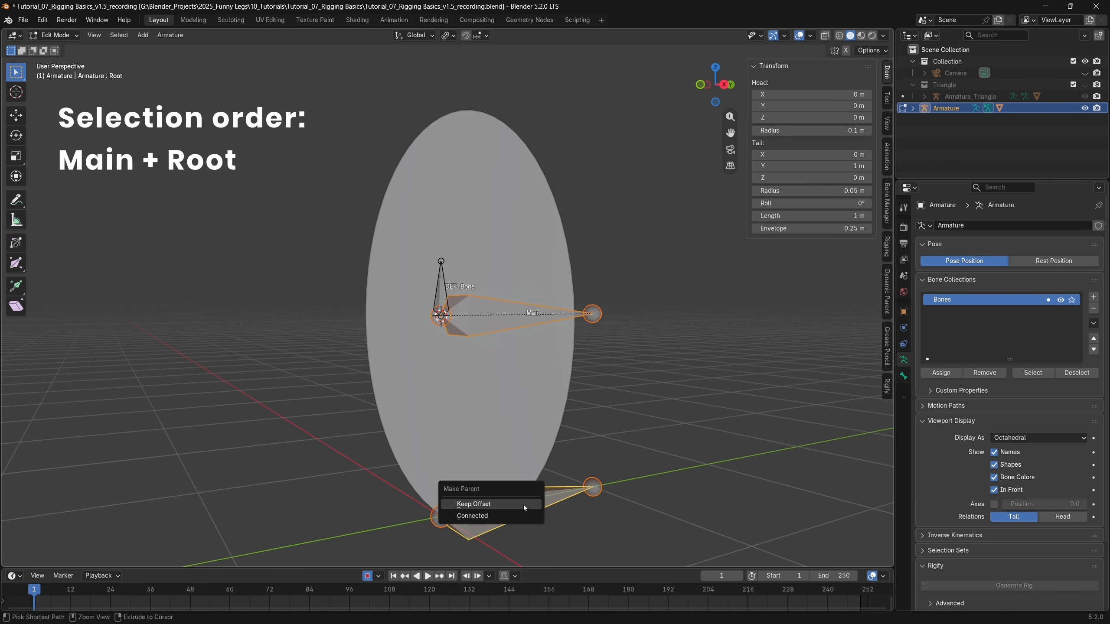
{"action": "left_click", "coordinate": [524, 505]}
Step: Test the bone hierarchy in Pose Mode by moving Main and Root, cancelling or undoing each move
{"action": "key", "text": "ctrl+Tab"}
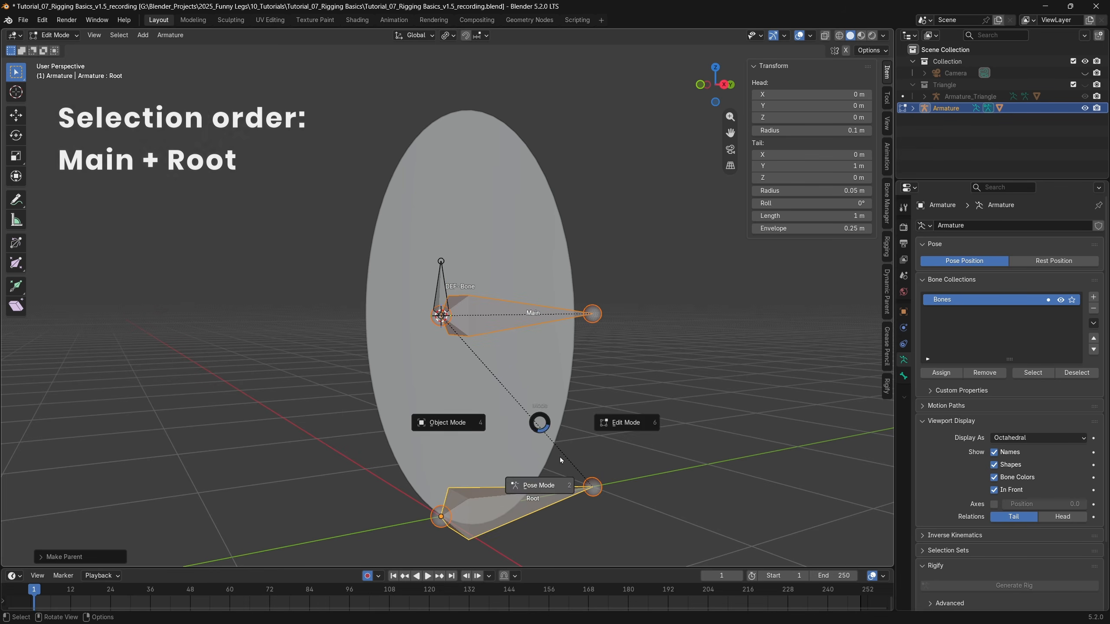
{"action": "left_click", "coordinate": [561, 459]}
{"action": "left_click", "coordinate": [454, 288]}
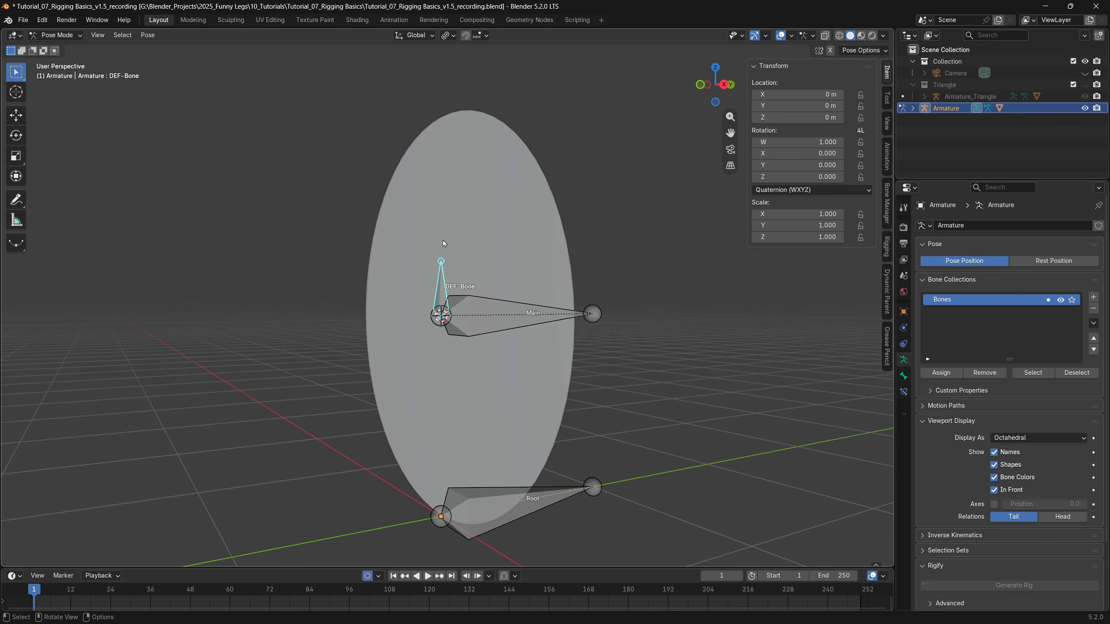
{"action": "left_click", "coordinate": [498, 306]}
{"action": "key", "text": "g"}
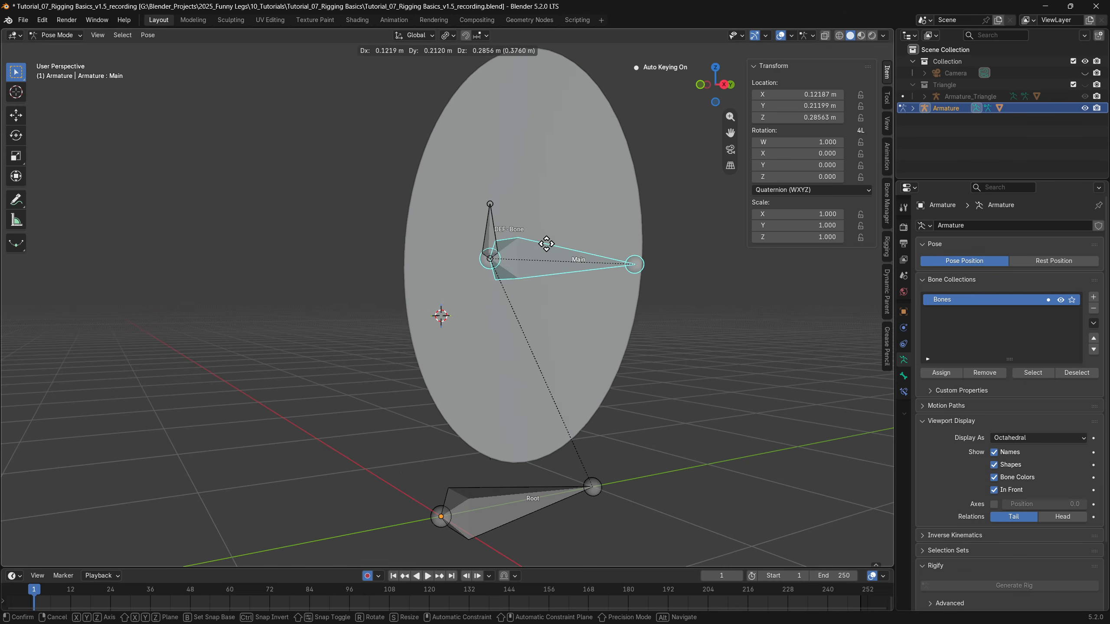
{"action": "right_click", "coordinate": [546, 244]}
{"action": "left_click", "coordinate": [535, 497]}
{"action": "key", "text": "g"}
{"action": "left_click", "coordinate": [597, 308]}
{"action": "key", "text": "ctrl+z"}
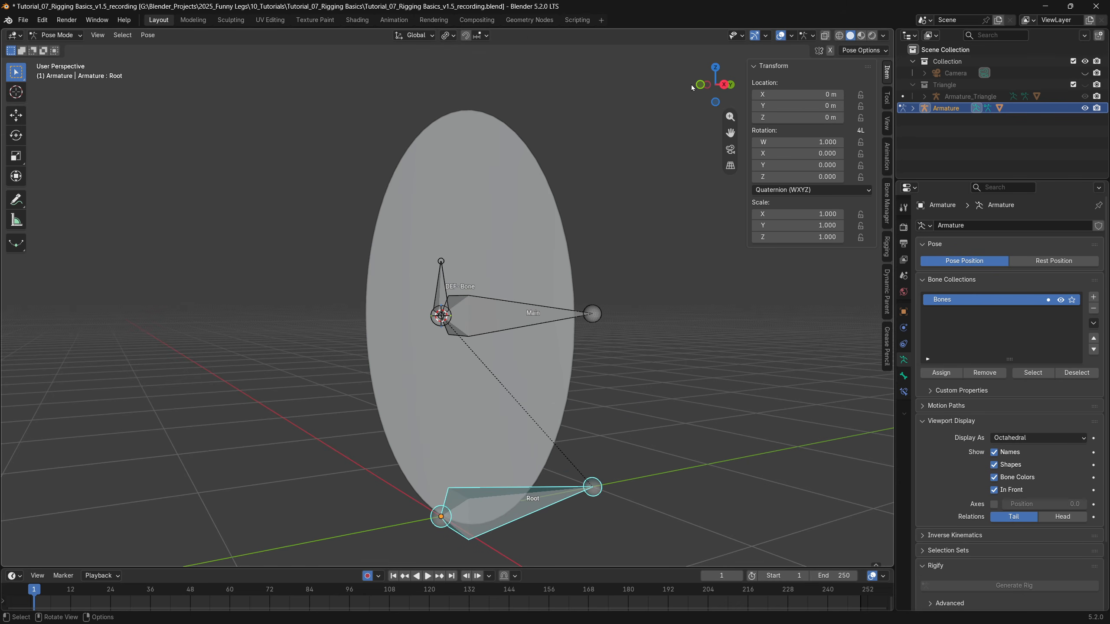
Step: In front view, put the armature back in Edit Mode and reset the 3D cursor to the world origin
{"action": "left_click", "coordinate": [701, 85]}
{"action": "key", "text": "ctrl+z"}
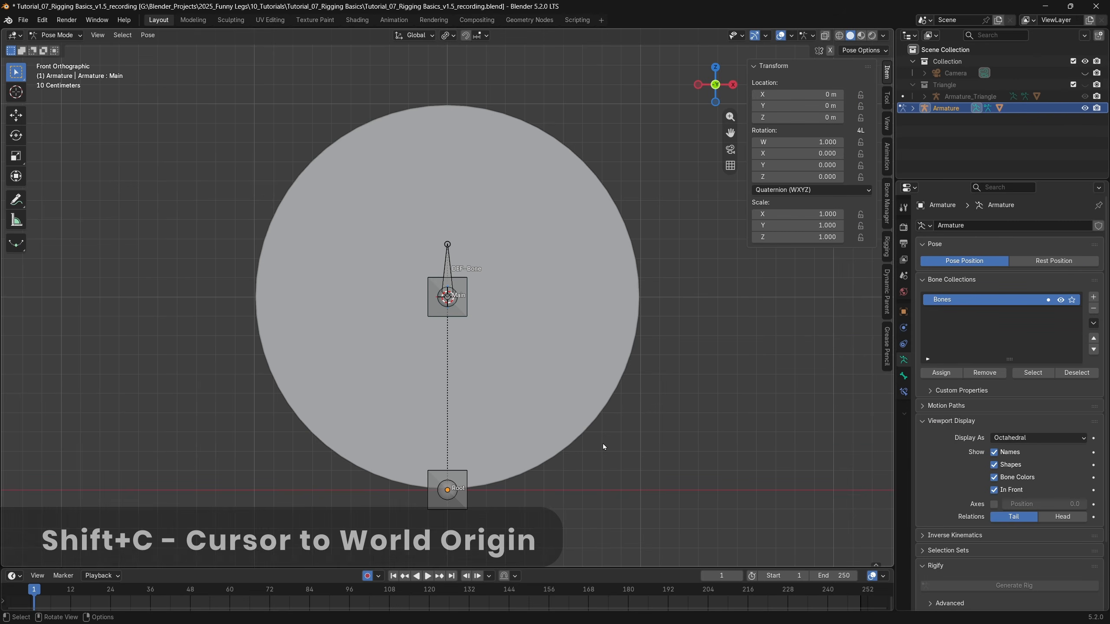
{"action": "key", "text": "Tab"}
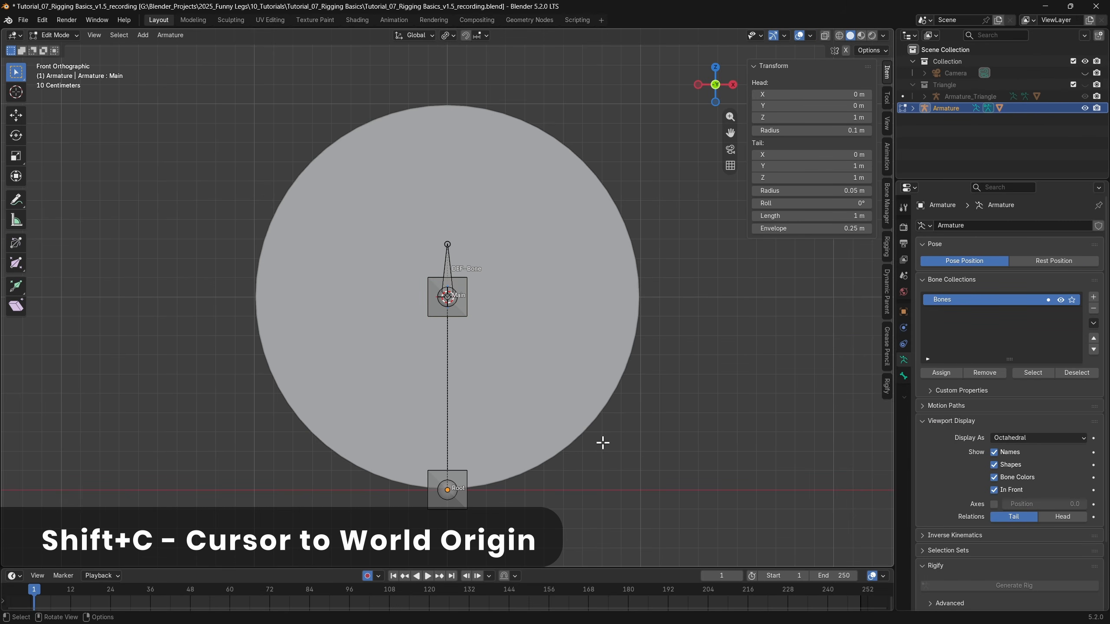
{"action": "key", "text": "shift+c"}
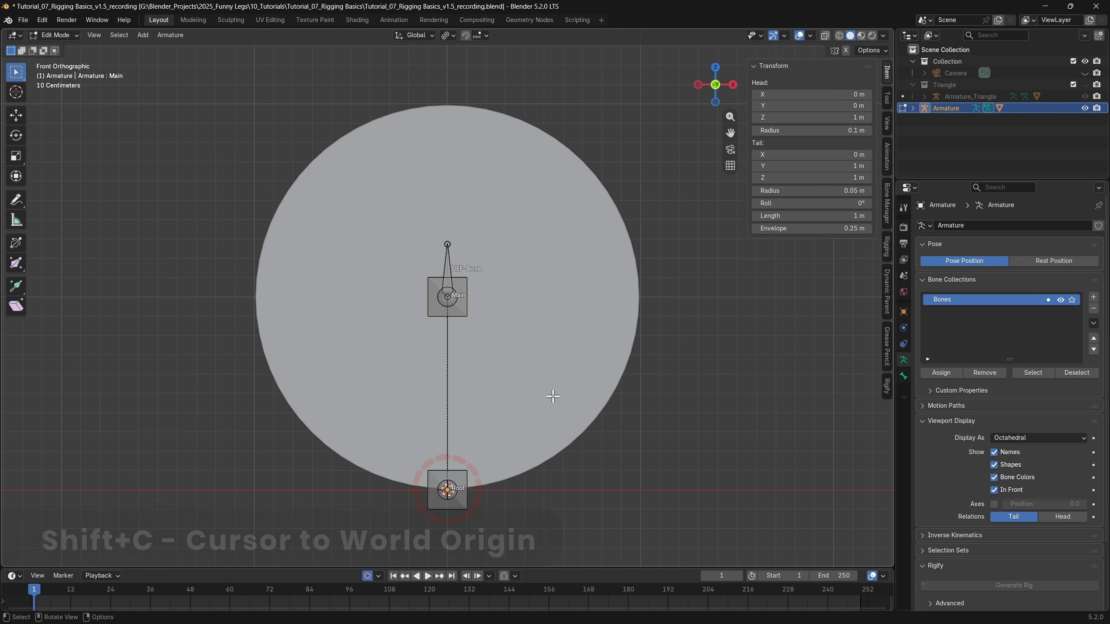
Step: Hide all existing bones and add a new bone at the world origin
{"action": "key", "text": "a"}
{"action": "key", "text": "h"}
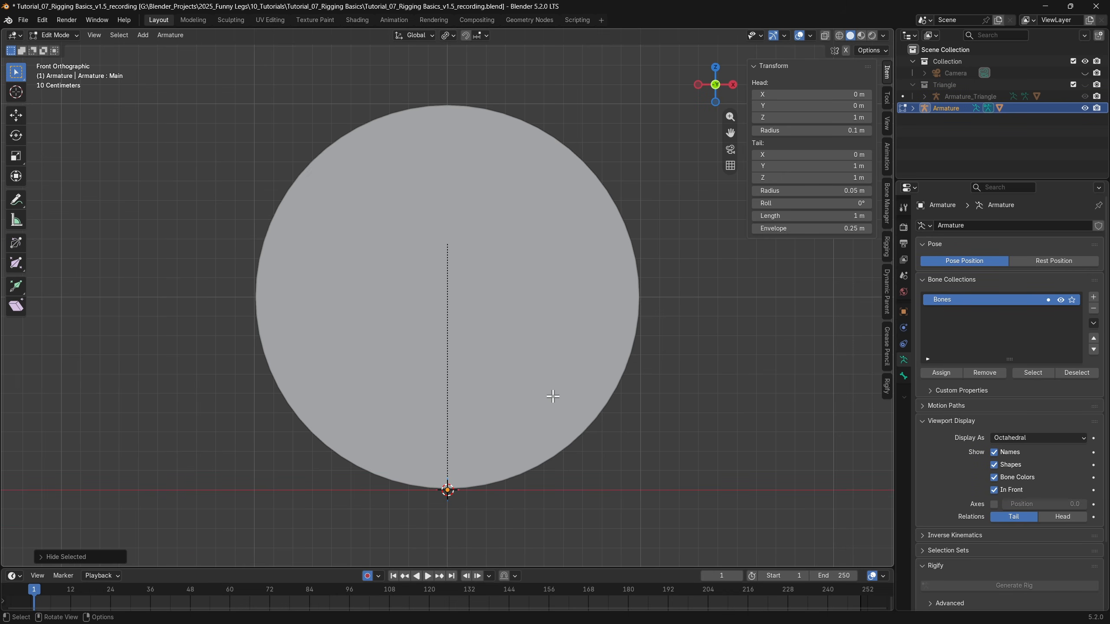
{"action": "key", "text": "shift+a"}
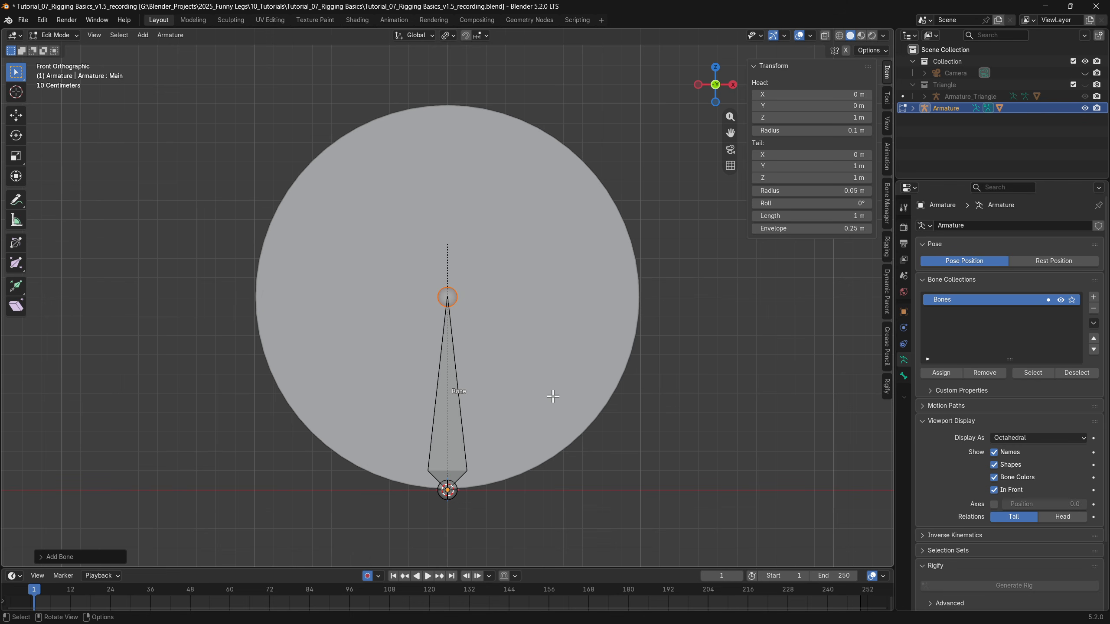
Step: Adjust the snap targets and move the new bone's tail 0.9936 m up along Z to the circle's top edge
{"action": "left_click", "coordinate": [479, 39]}
{"action": "left_click", "coordinate": [475, 119], "text": "shift"}
{"action": "key", "text": "g"}
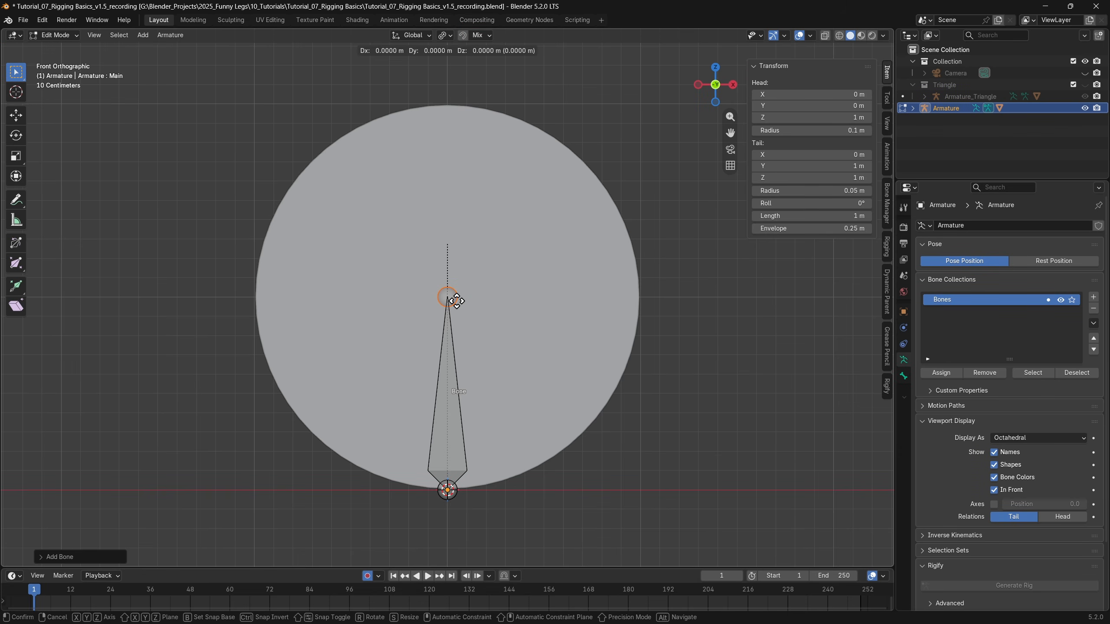
{"action": "key", "text": "z"}
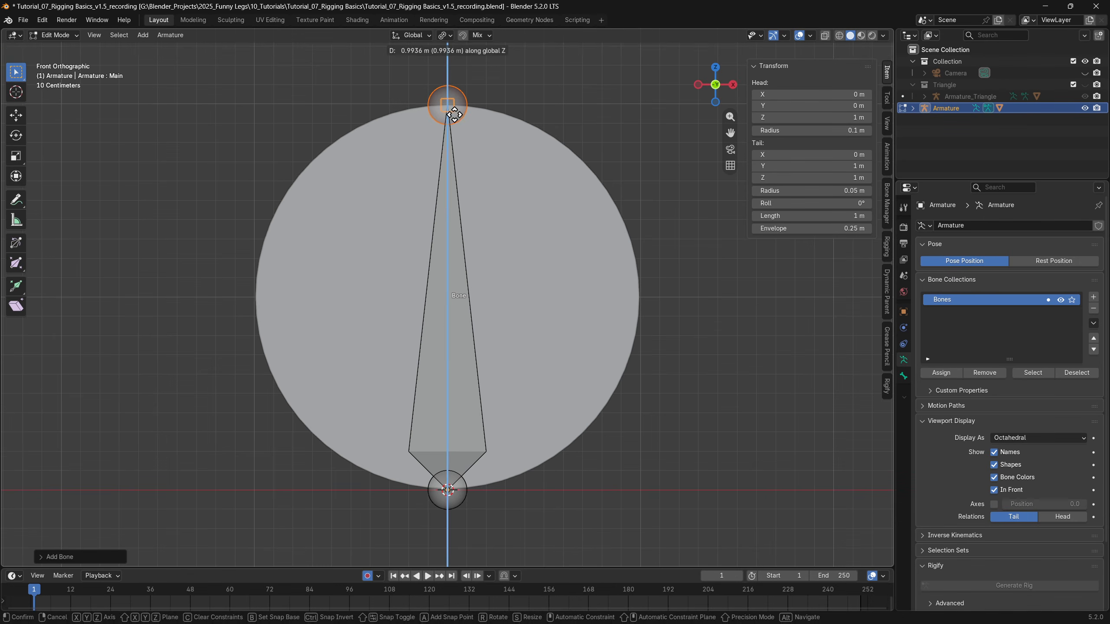
{"action": "left_click", "coordinate": [424, 116]}
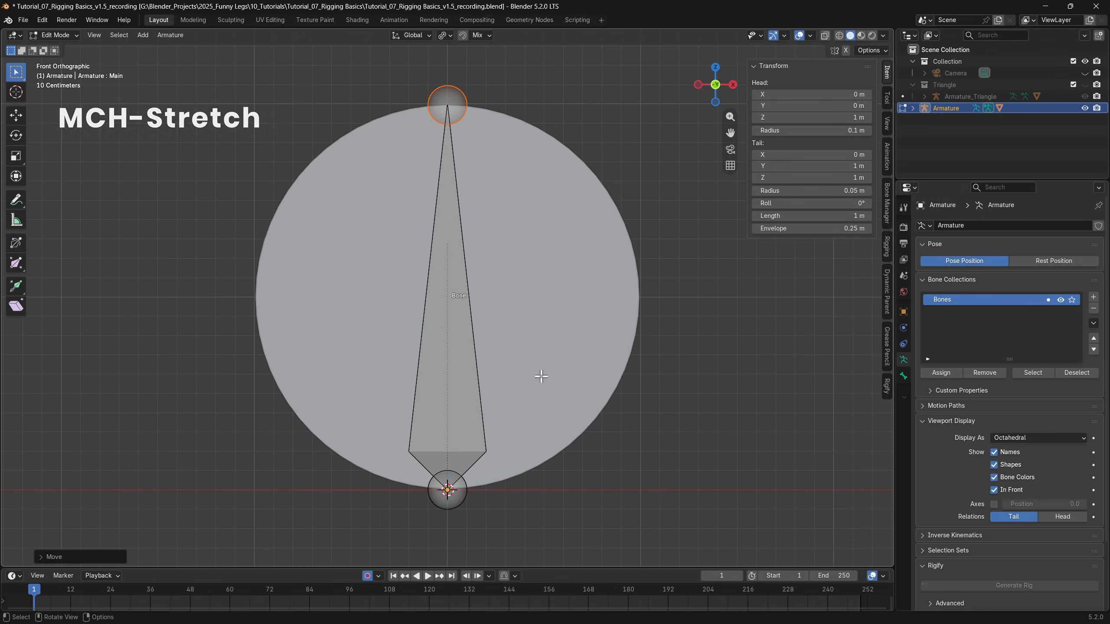
Step: Rename the tall bone spanning the circle's height MCH-Stretch
{"action": "left_click", "coordinate": [475, 352]}
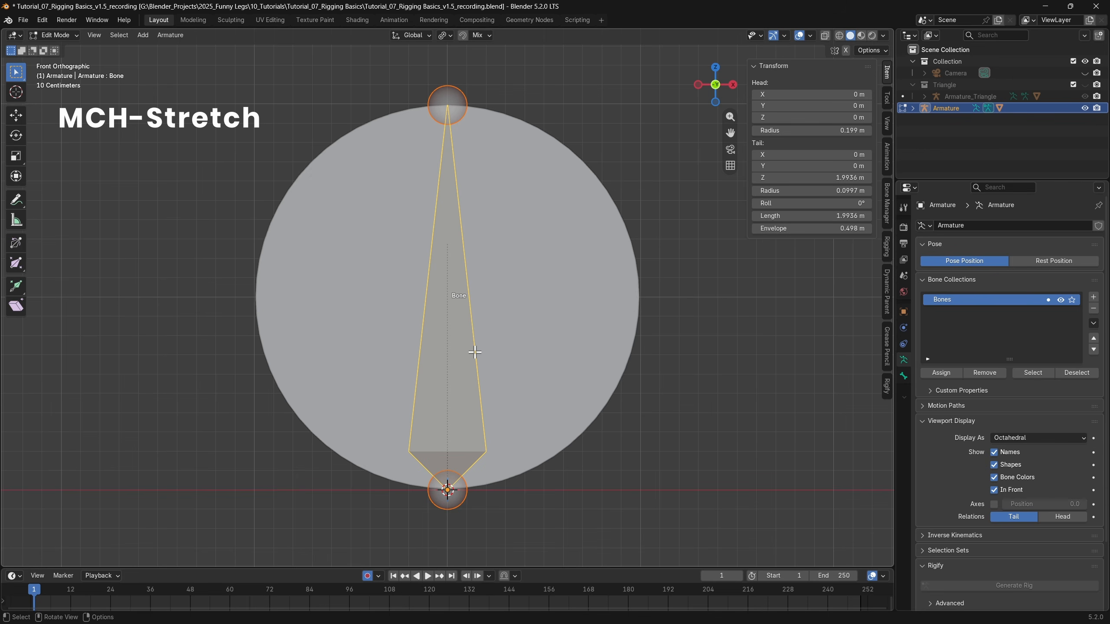
{"action": "key", "text": "F2"}
{"action": "type", "text": "MCH"}
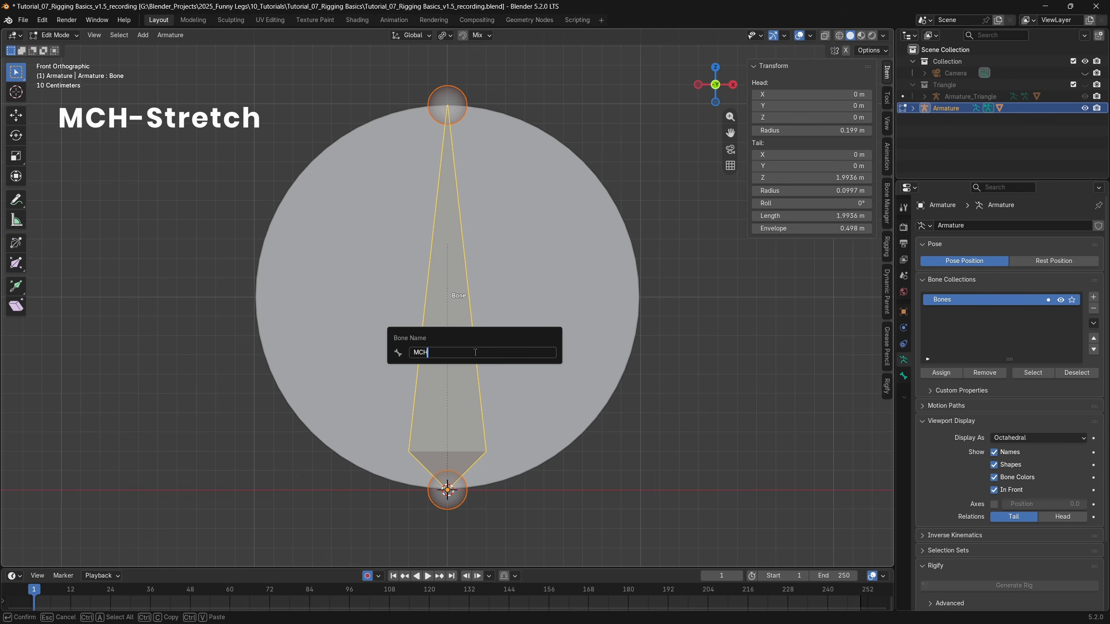
{"action": "type", "text": "-Stretch"}
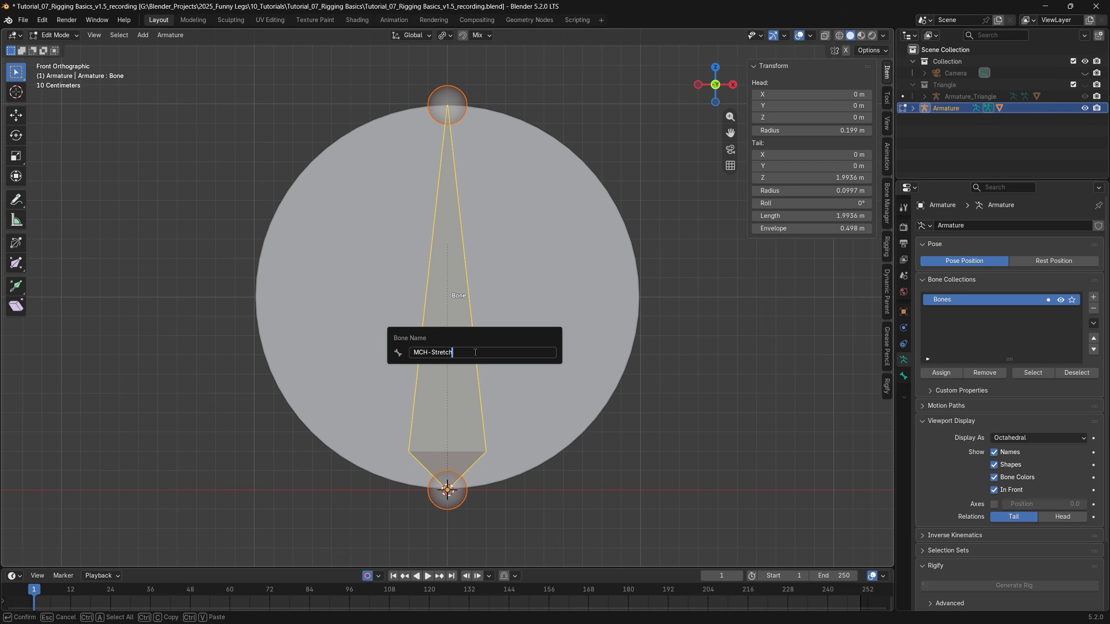
{"action": "key", "text": "Return"}
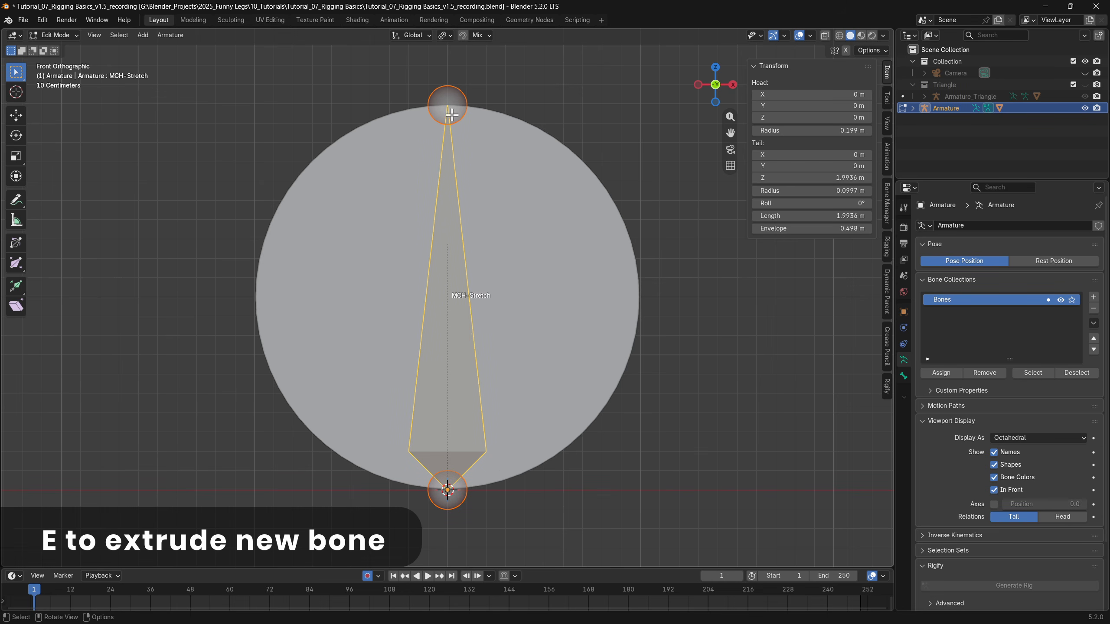
Step: Extrude a bone about 0.31 m up along Z from MCH-Stretch's tail, and repeat the extrusion from its head
{"action": "scroll", "coordinate": [542, 231], "scroll_direction": "down", "scroll_amount": 3}
{"action": "left_click", "coordinate": [441, 215]}
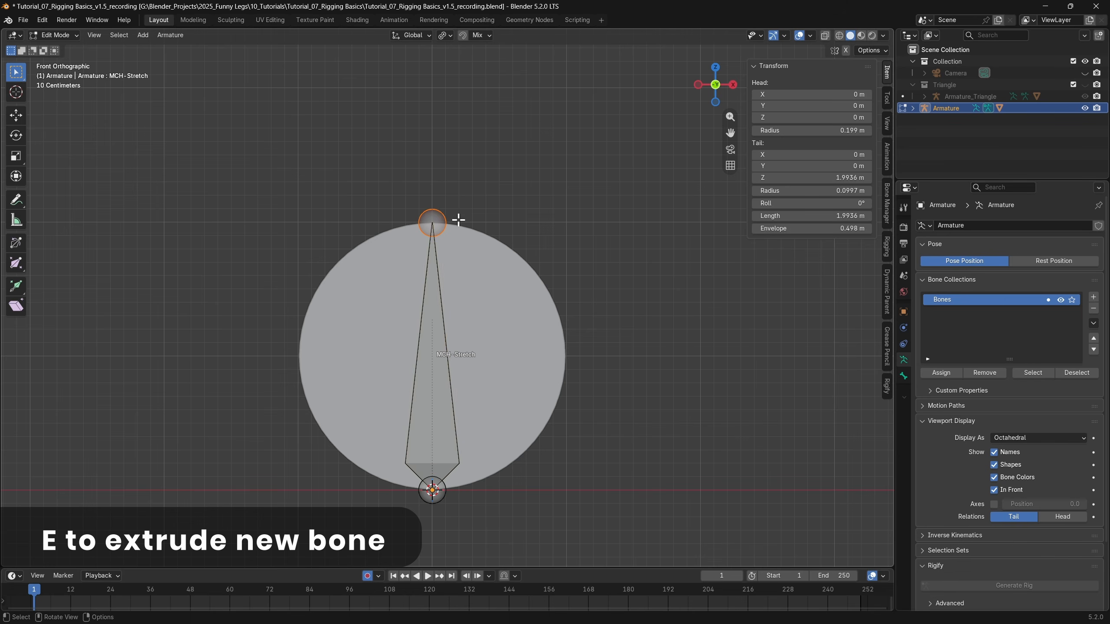
{"action": "key", "text": "e"}
{"action": "key", "text": "z"}
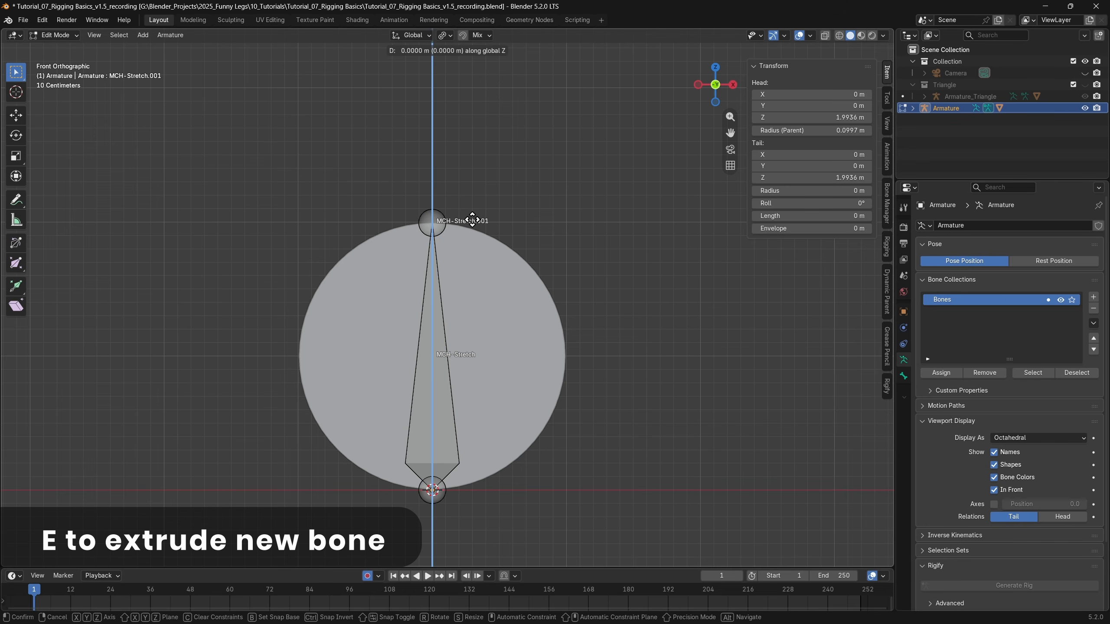
{"action": "left_click", "coordinate": [464, 178]}
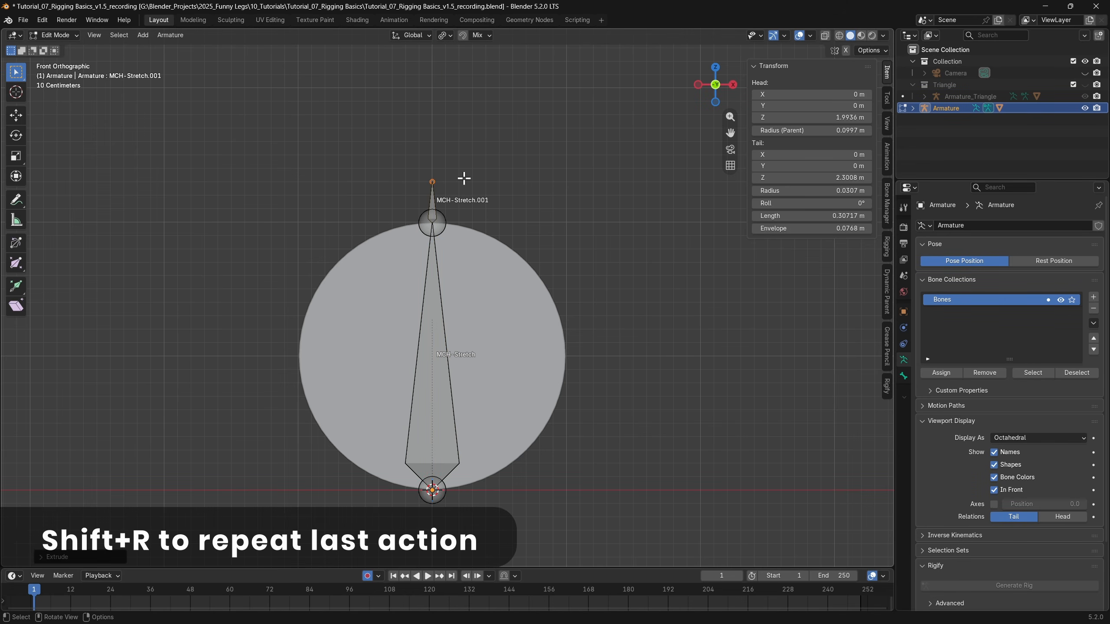
{"action": "left_click", "coordinate": [437, 492]}
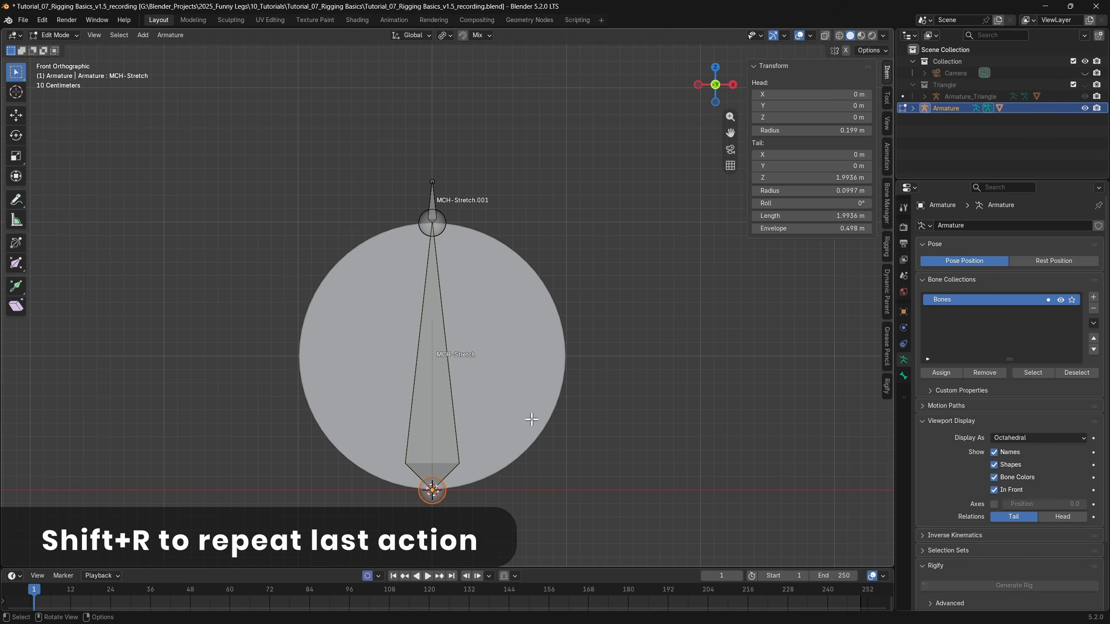
{"action": "key", "text": "shift+r"}
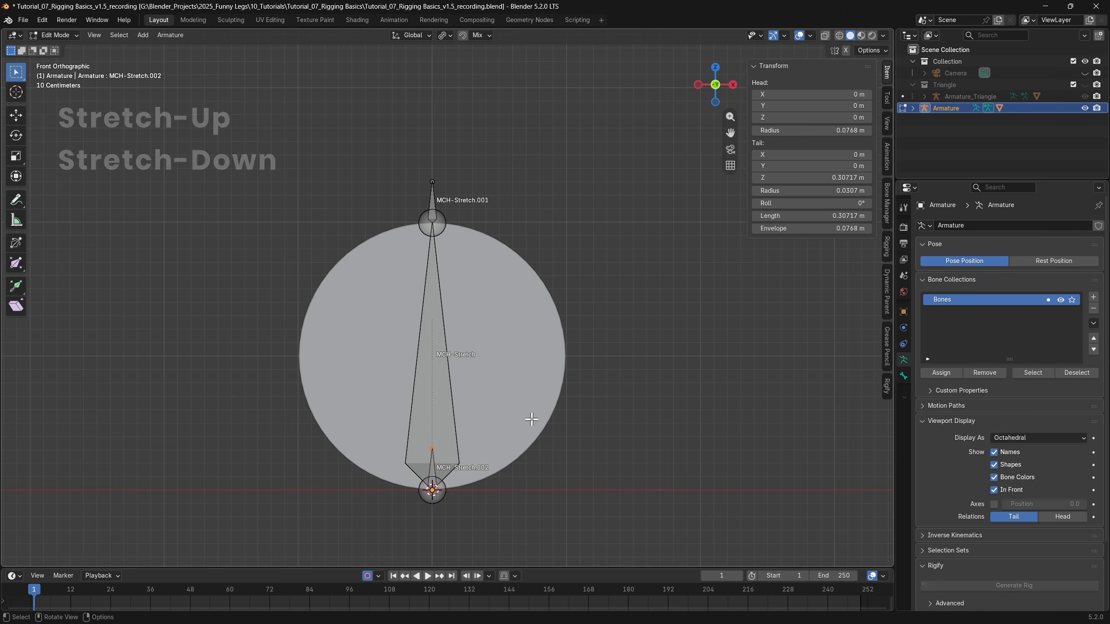
Step: Rename the small bone above the circle Stretch-Up and copy its name
{"action": "left_click", "coordinate": [432, 199]}
{"action": "key", "text": "F2"}
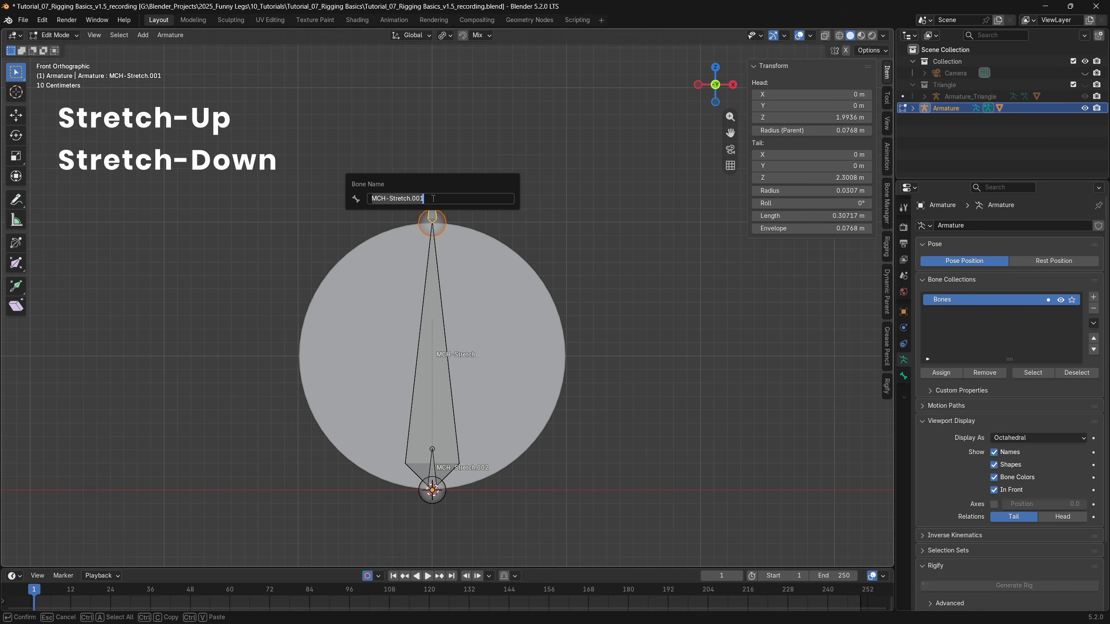
{"action": "left_click", "coordinate": [388, 198]}
{"action": "key", "text": "shift+Home"}
{"action": "key", "text": "BackSpace"}
{"action": "type", "text": "-Up"}
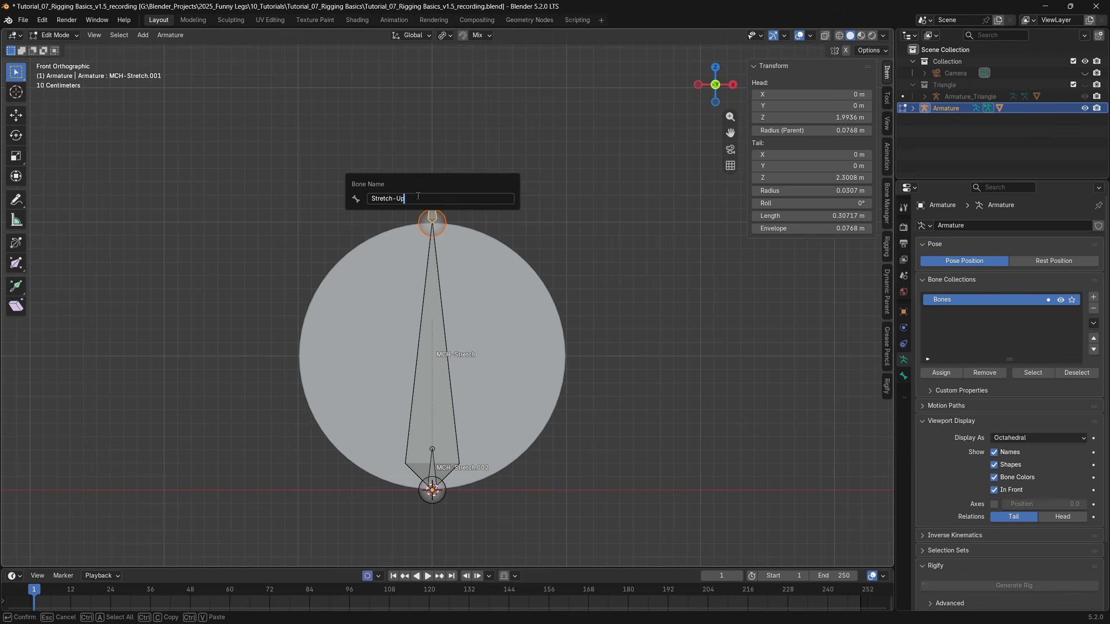
{"action": "key", "text": "shift+Home"}
{"action": "key", "text": "ctrl+c"}
{"action": "key", "text": "Return"}
Step: Rename the small bone at the circle's bottom Stretch-Down, reusing the copied name, and save the file
{"action": "left_click", "coordinate": [433, 467]}
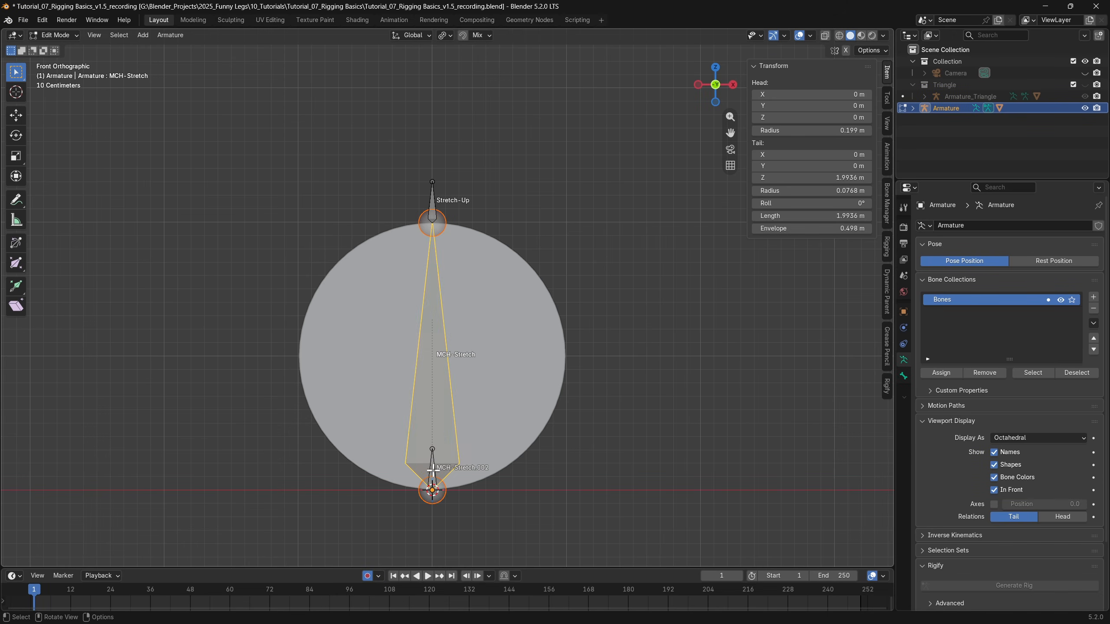
{"action": "left_click", "coordinate": [434, 470]}
{"action": "key", "text": "F2"}
{"action": "key", "text": "ctrl+v"}
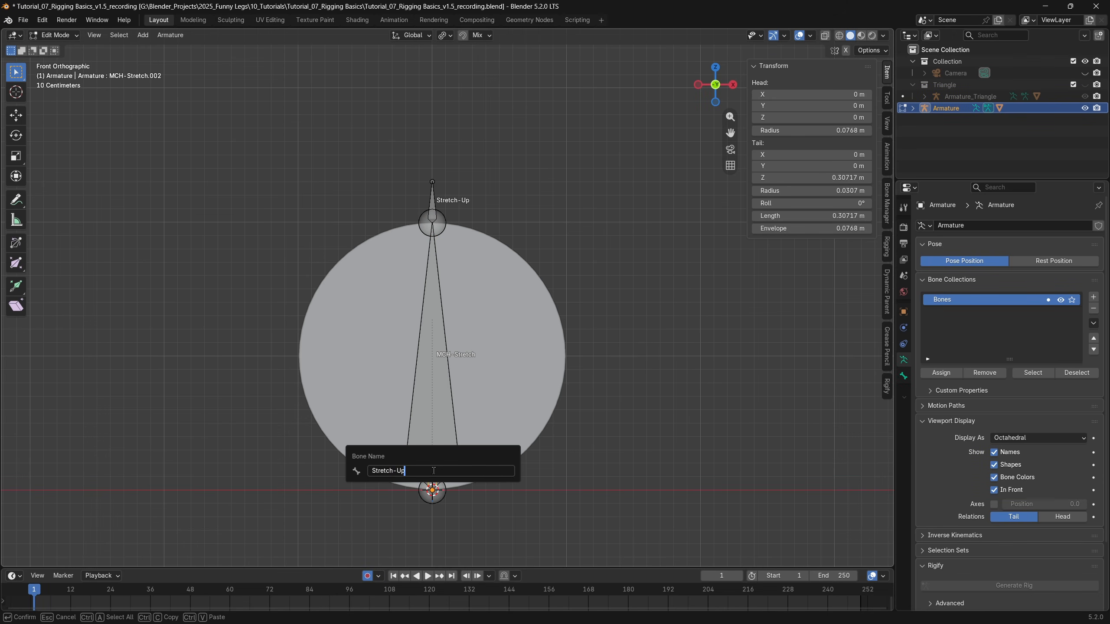
{"action": "key", "text": "BackSpace"}
{"action": "key", "text": "BackSpace"}
{"action": "type", "text": "Down"}
{"action": "key", "text": "Return"}
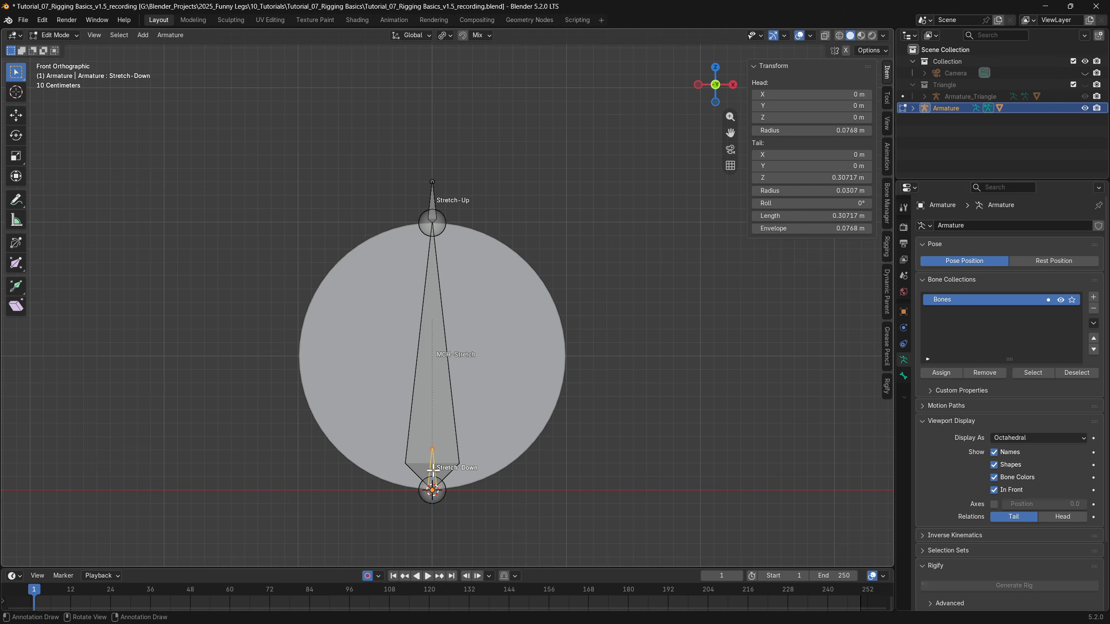
{"action": "key", "text": "ctrl+s"}
Step: Reveal the hidden bones and parent Stretch-Up and Stretch-Down to the Main bone with Keep Offset
{"action": "key", "text": "alt+h"}
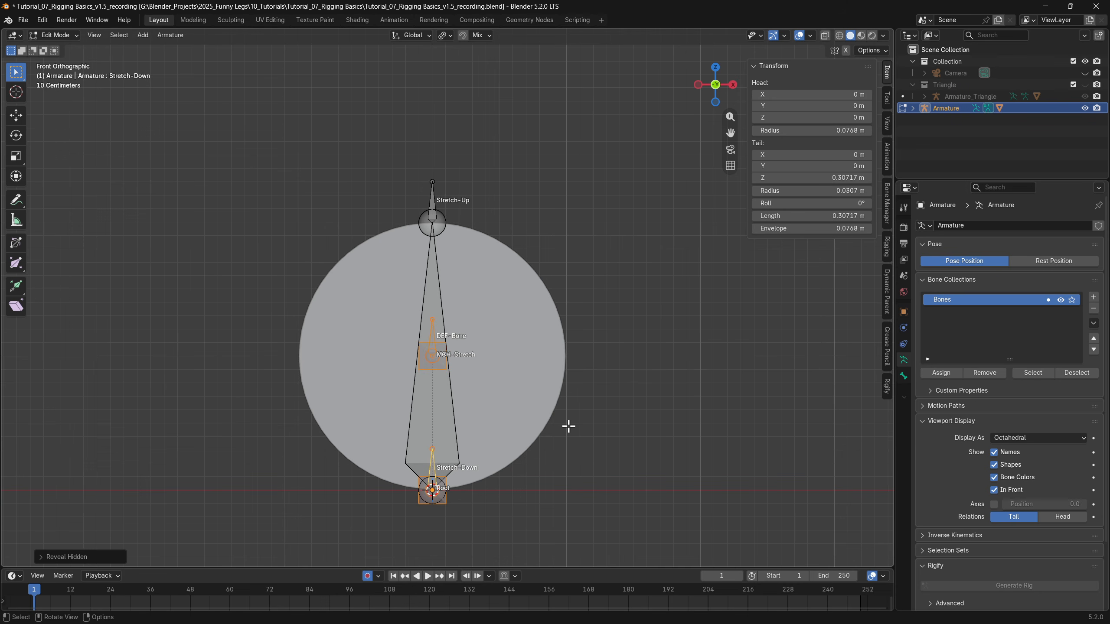
{"action": "left_click", "coordinate": [574, 426]}
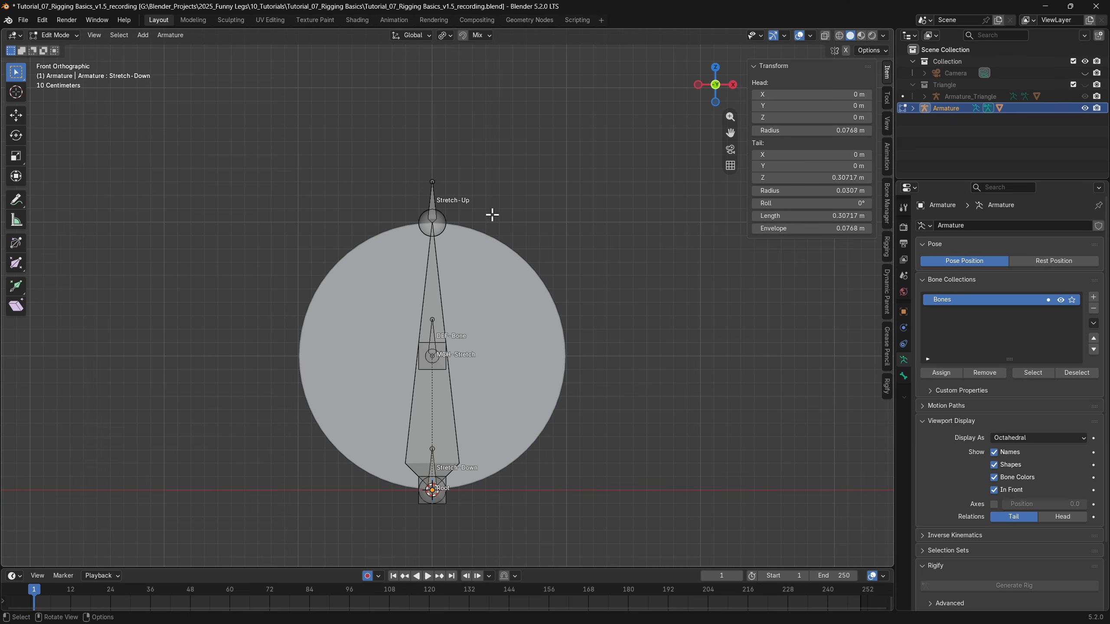
{"action": "left_click", "coordinate": [434, 200]}
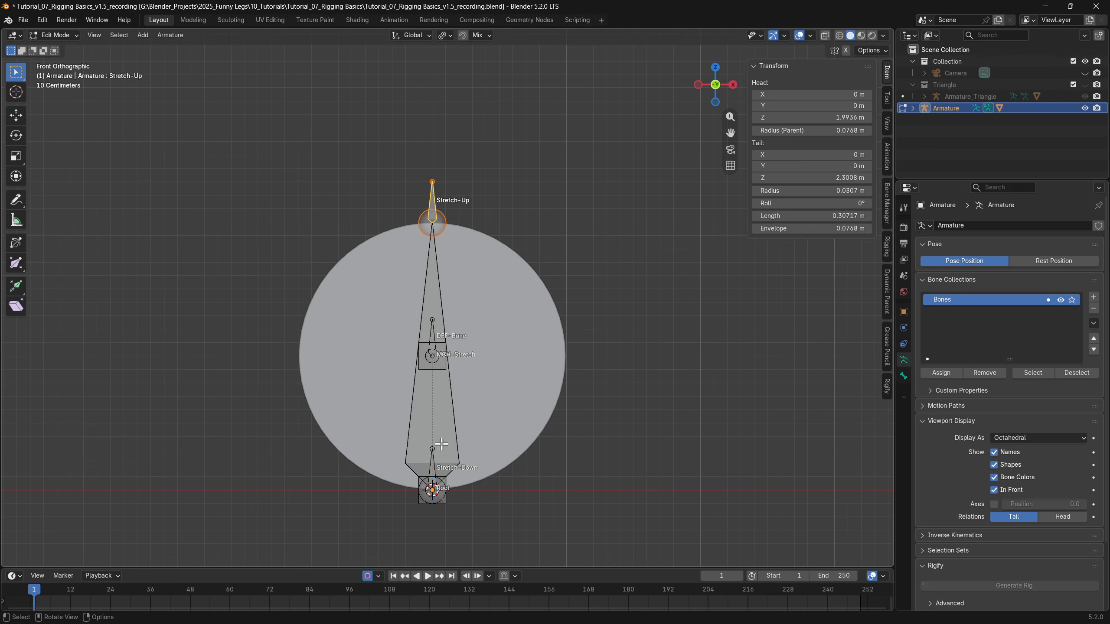
{"action": "left_click", "coordinate": [432, 468], "text": "alt"}
{"action": "left_click", "coordinate": [411, 482]}
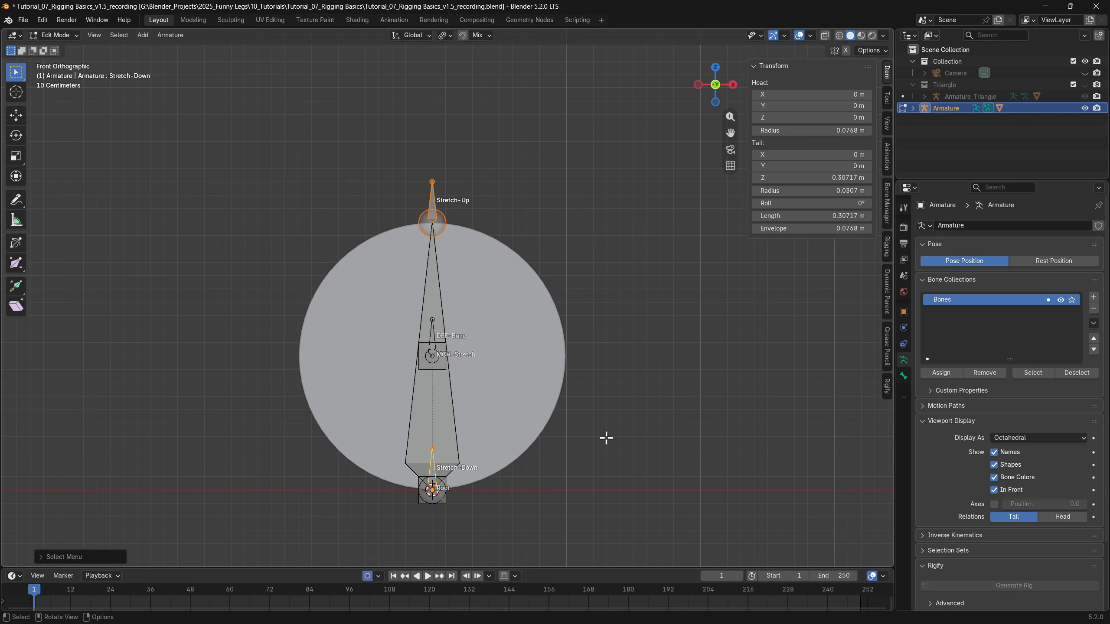
{"action": "middle_click_drag", "start_coordinate": [604, 439], "coordinate": [464, 363]}
{"action": "left_click", "coordinate": [465, 362], "text": "shift"}
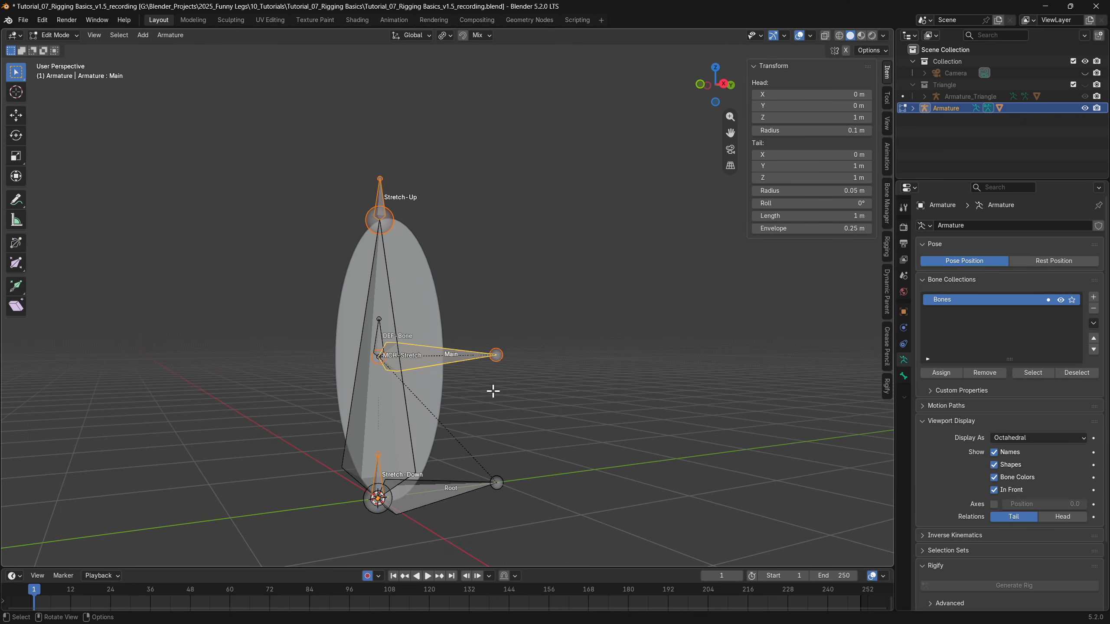
{"action": "key", "text": "ctrl+p"}
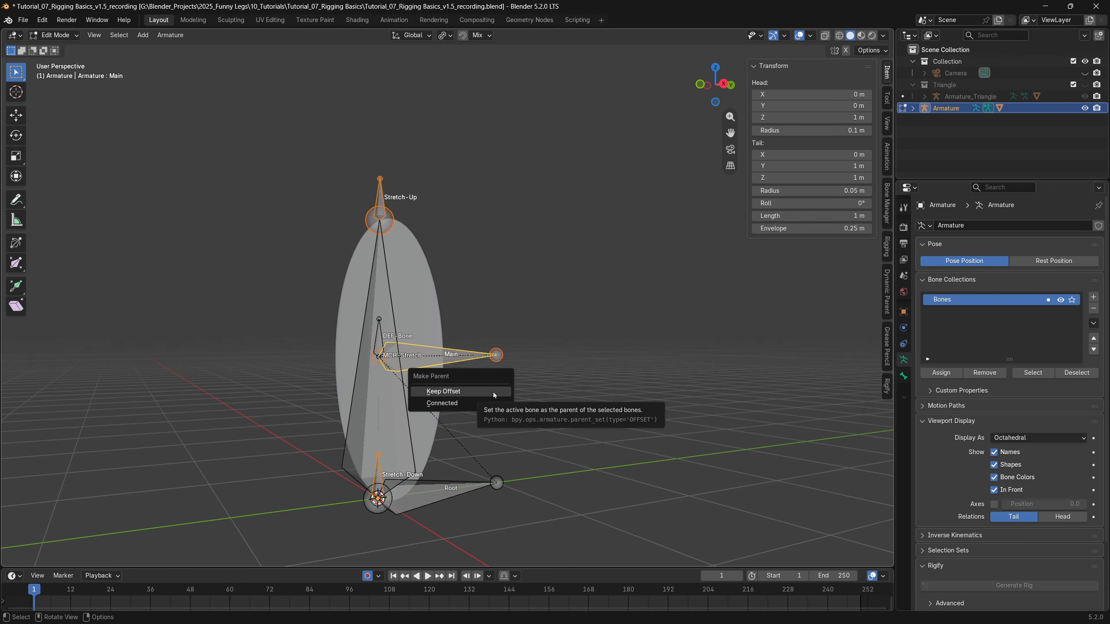
{"action": "left_click", "coordinate": [493, 394]}
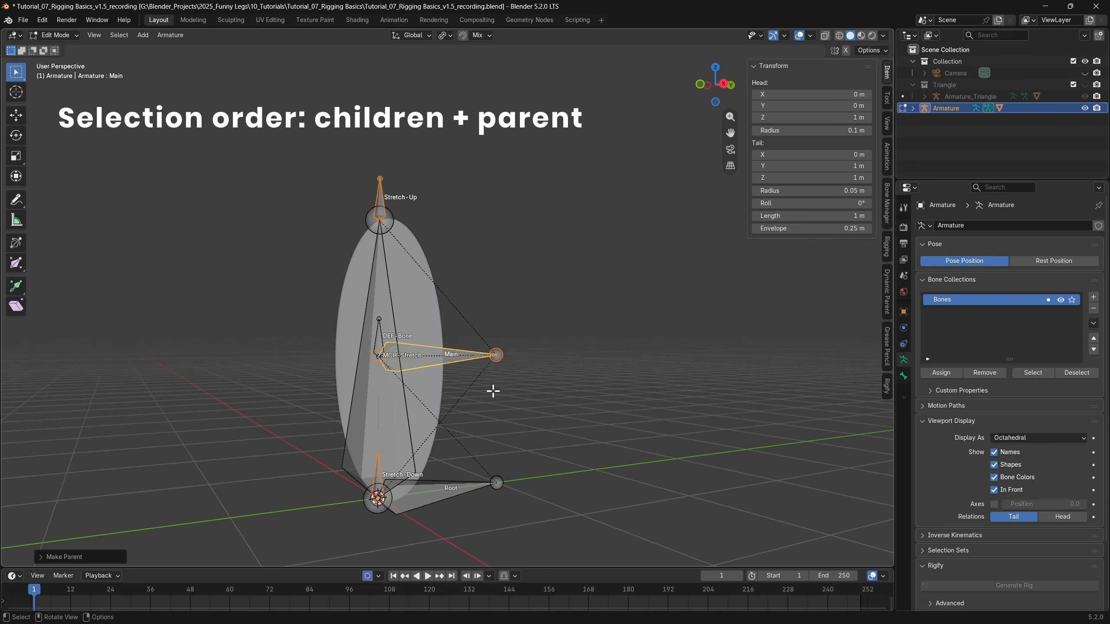
Step: Test the parenting in Pose Mode by moving the Main bone, and clear its location
{"action": "key", "text": "ctrl+Tab"}
{"action": "left_click", "coordinate": [484, 466]}
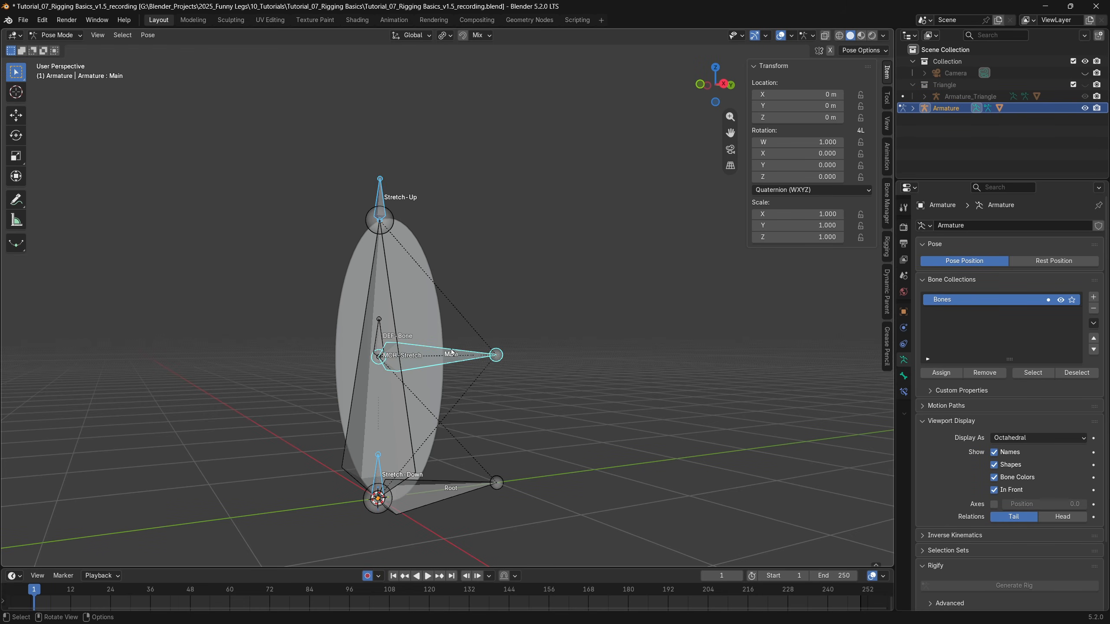
{"action": "left_click", "coordinate": [453, 353]}
{"action": "key", "text": "g"}
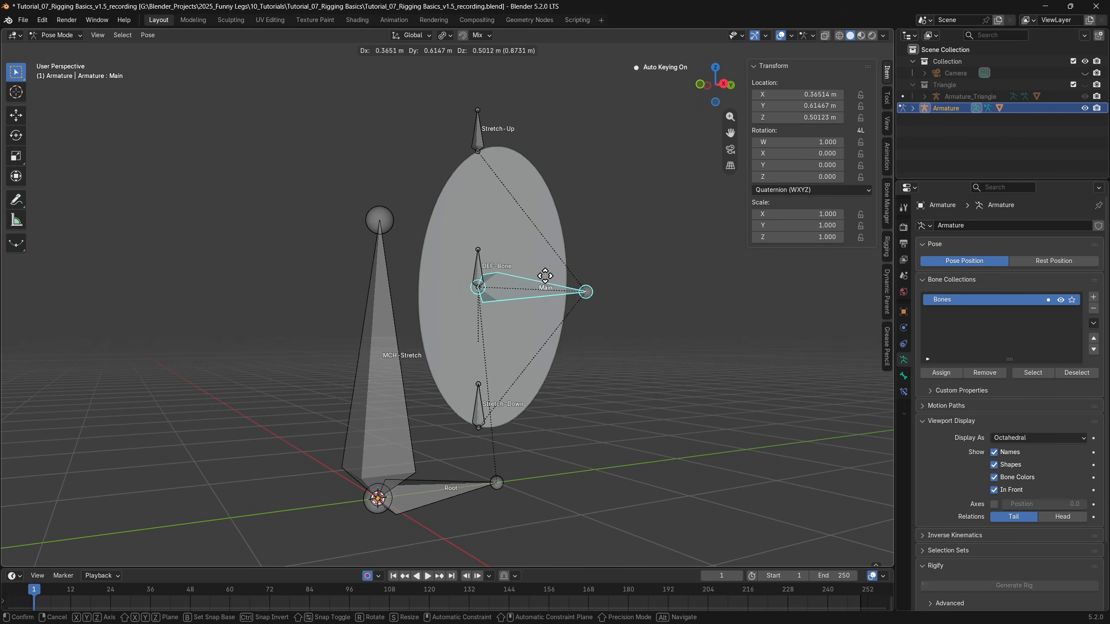
{"action": "left_click", "coordinate": [545, 274]}
{"action": "key", "text": "alt+g"}
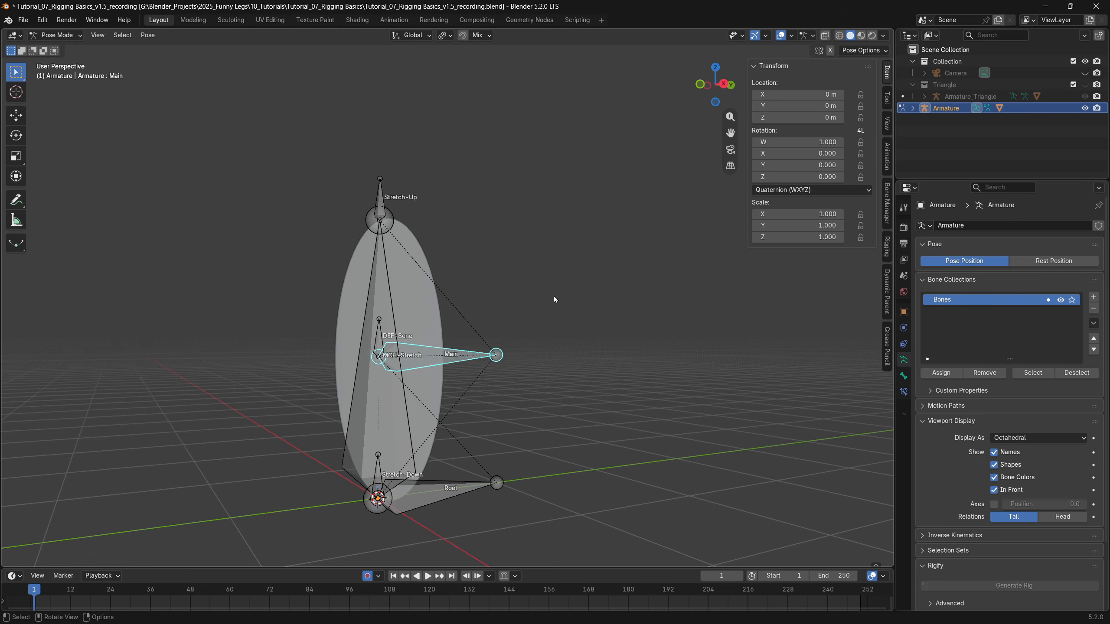
Step: In Edit Mode, parent MCH-Stretch to Stretch-Down with Keep Offset
{"action": "left_click", "coordinate": [700, 85]}
{"action": "left_click", "coordinate": [579, 379]}
{"action": "scroll", "coordinate": [496, 433], "scroll_direction": "up", "scroll_amount": 2}
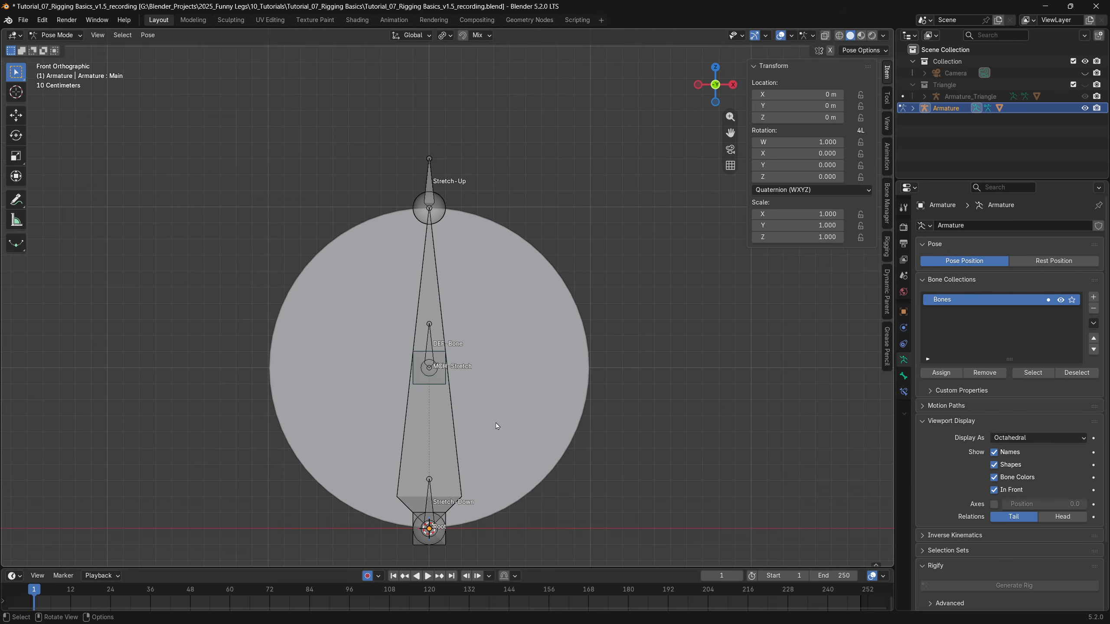
{"action": "left_click", "coordinate": [480, 404]}
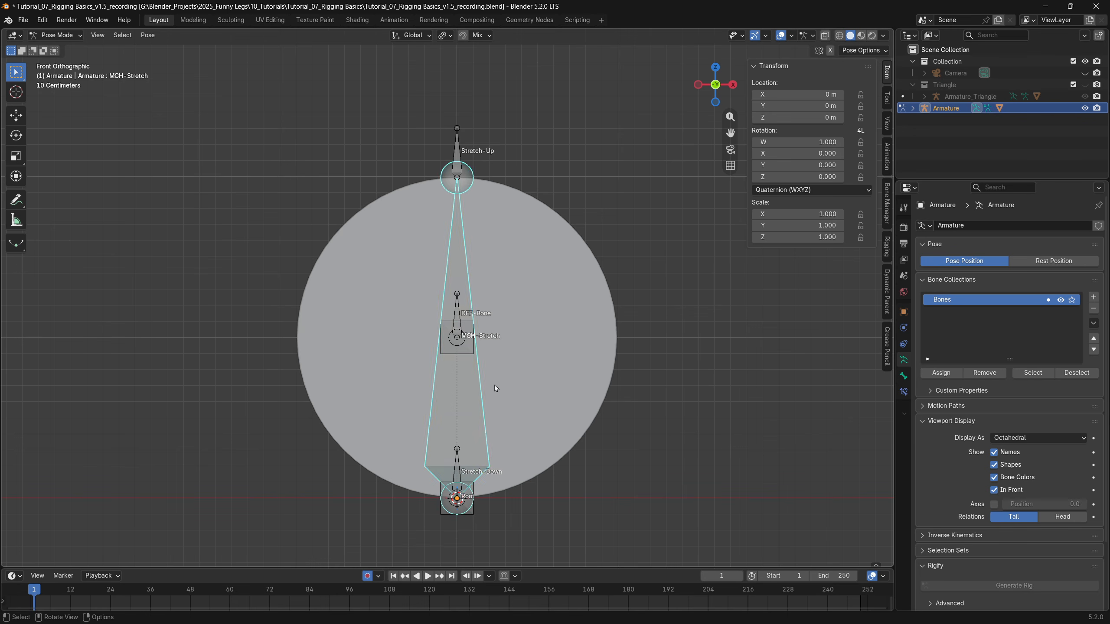
{"action": "key", "text": "Tab"}
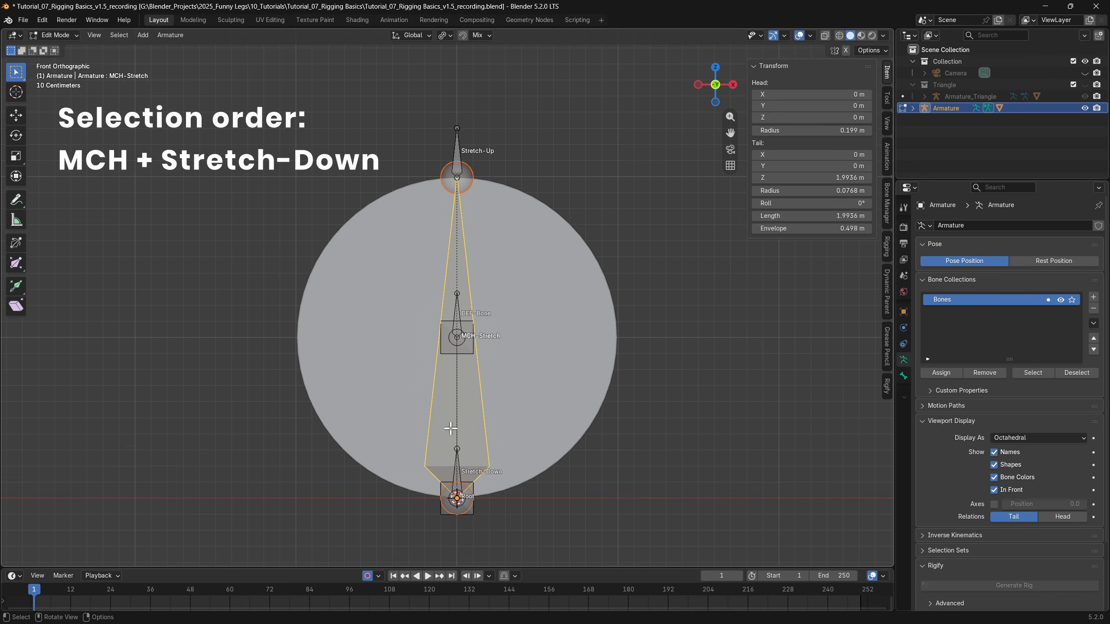
{"action": "left_click", "coordinate": [457, 471], "text": "alt+shift"}
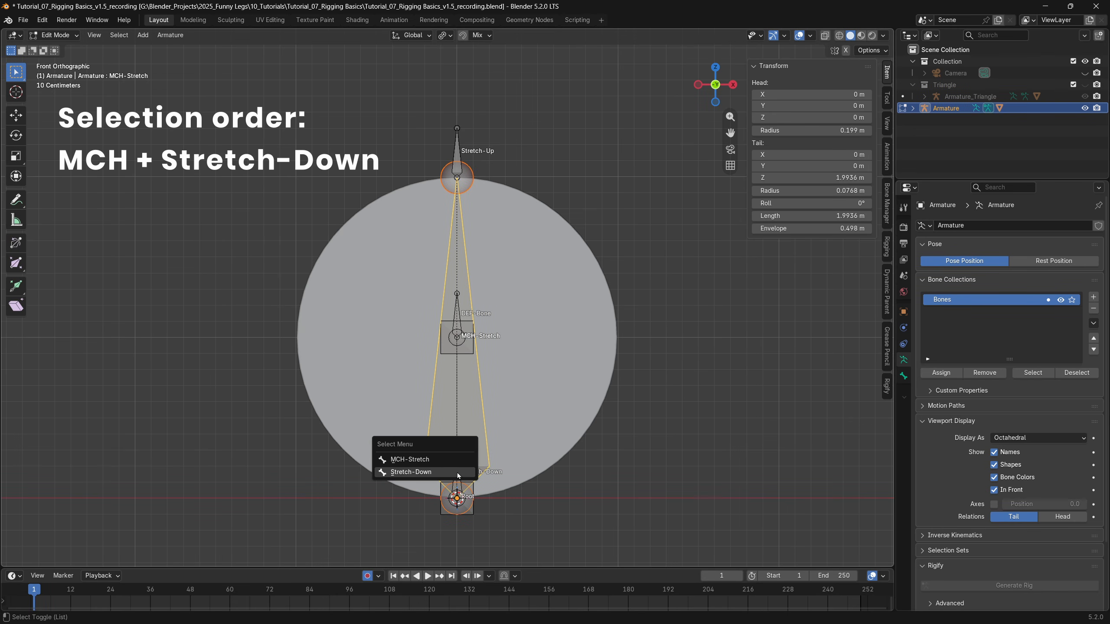
{"action": "left_click", "coordinate": [457, 473]}
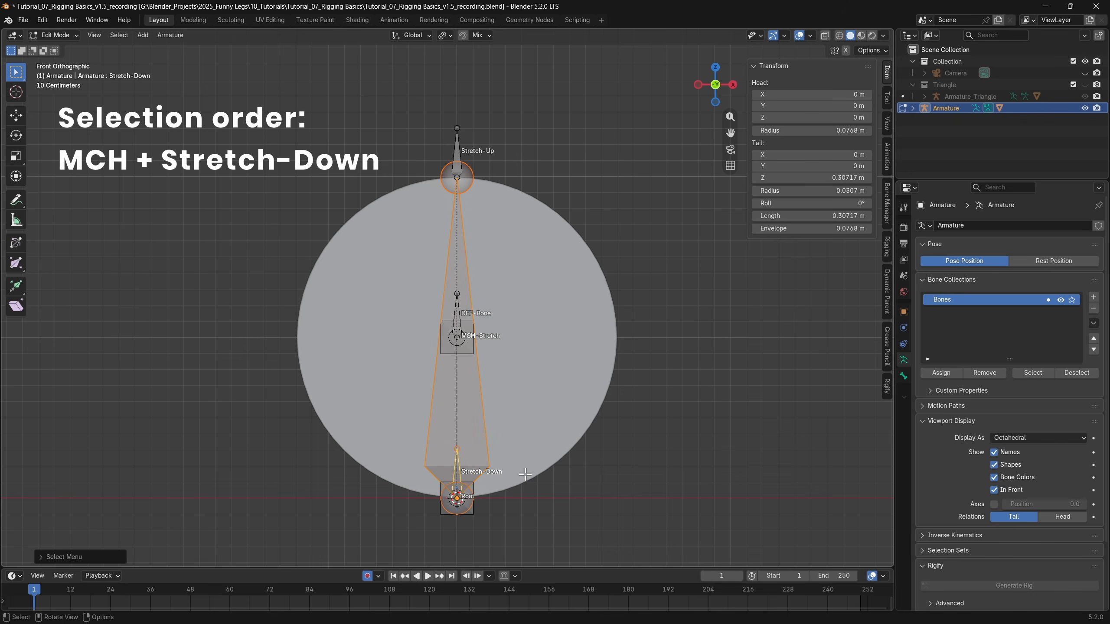
{"action": "key", "text": "ctrl+p"}
{"action": "left_click", "coordinate": [526, 475]}
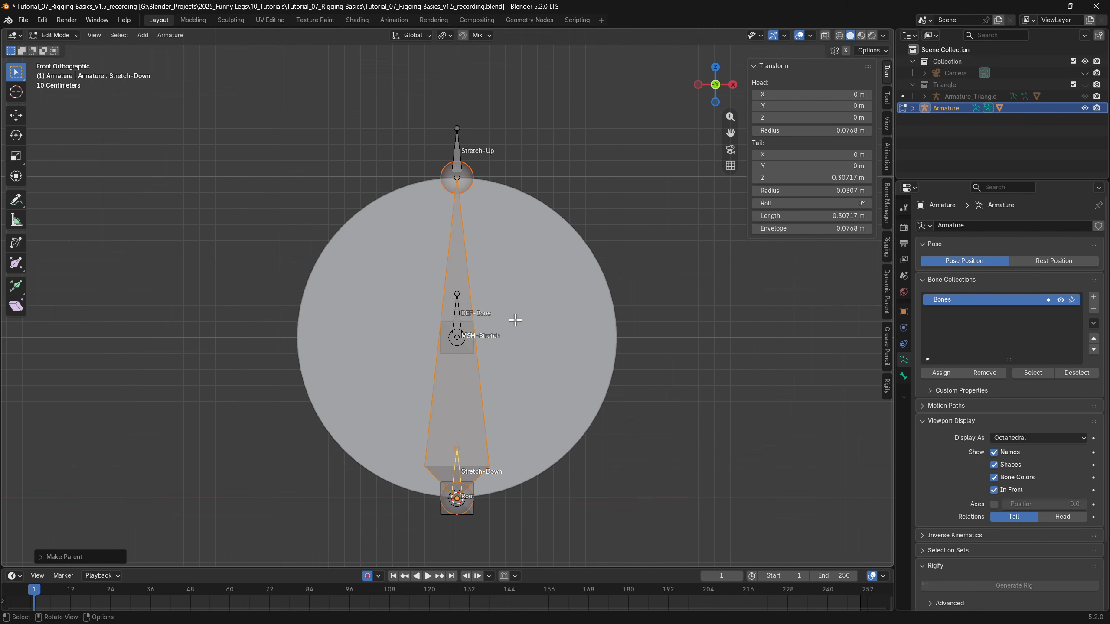
Step: In Pose Mode, add a Stretch To constraint to MCH-Stretch with Stretch-Up as its target bone
{"action": "key", "text": "ctrl+Tab"}
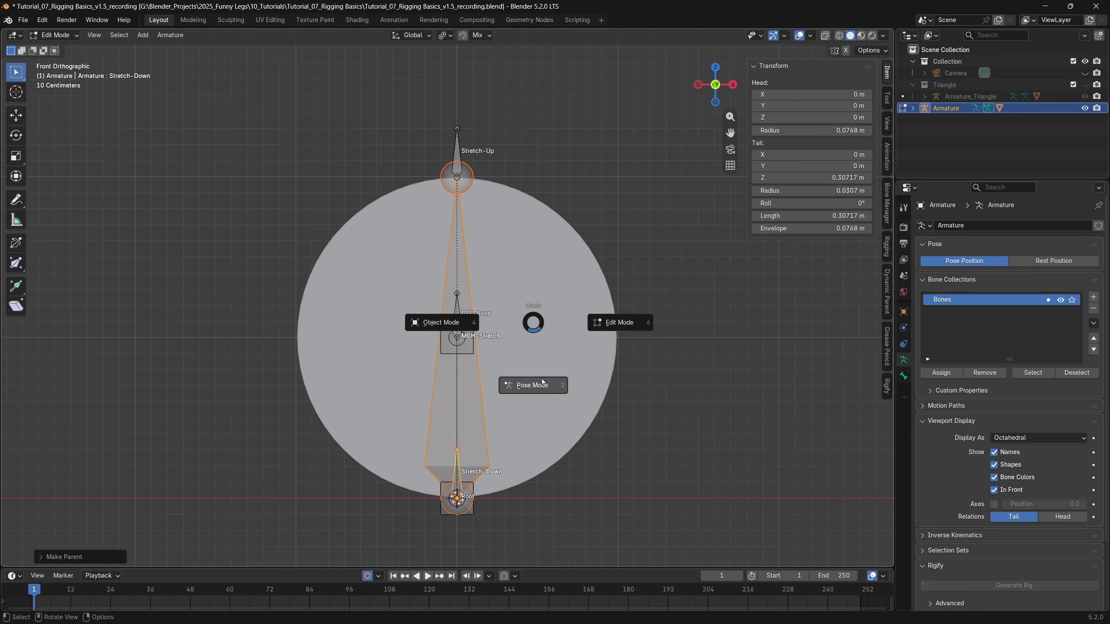
{"action": "left_click", "coordinate": [544, 385]}
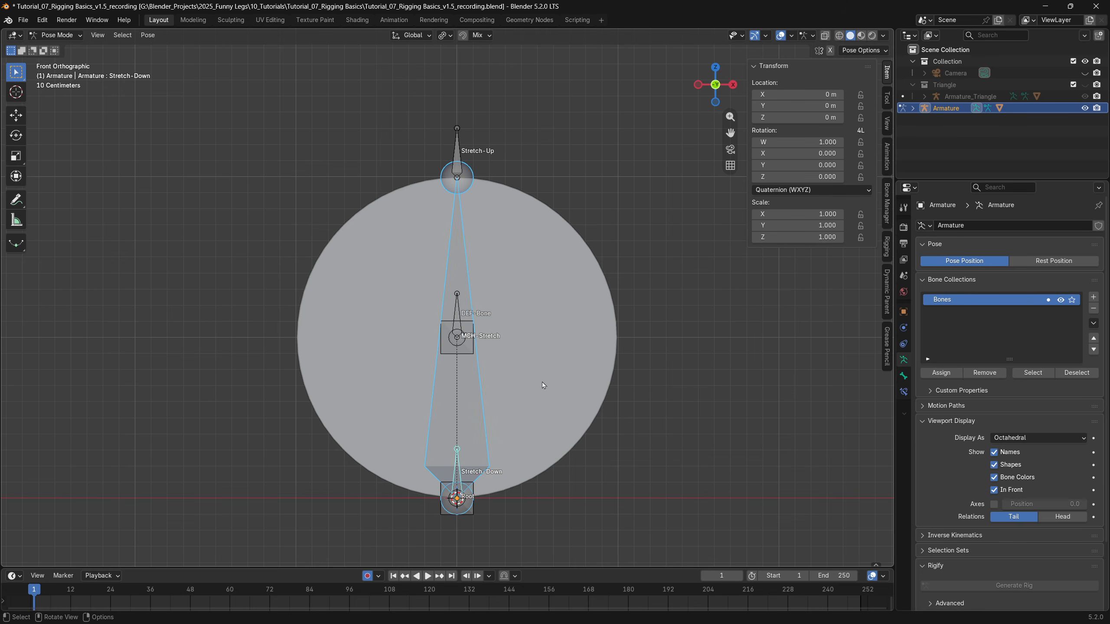
{"action": "left_click", "coordinate": [459, 145]}
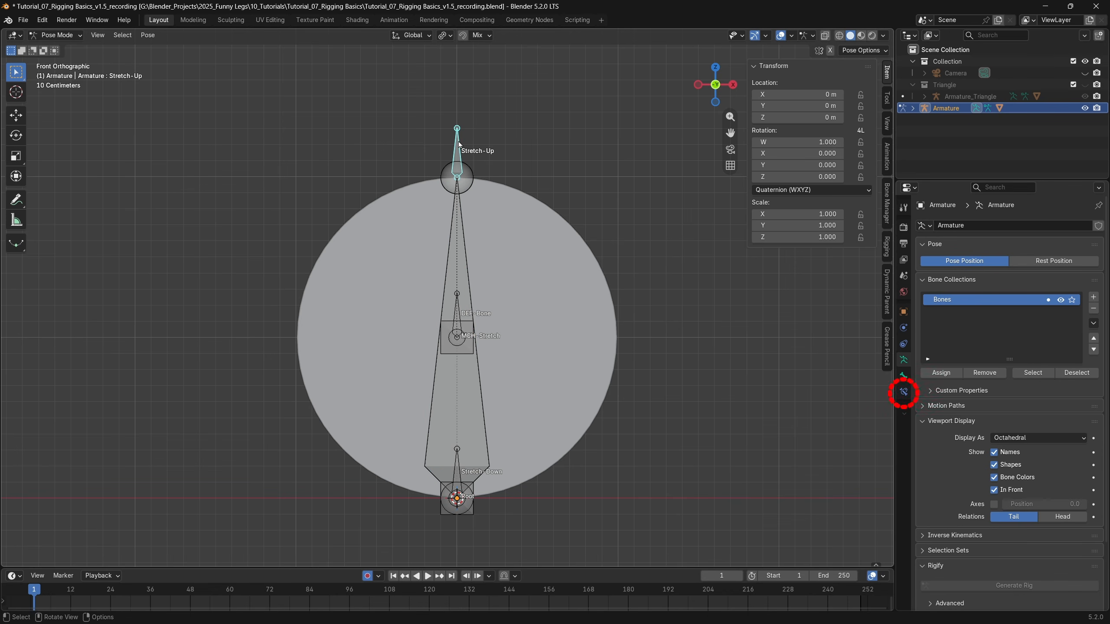
{"action": "left_click", "coordinate": [904, 391]}
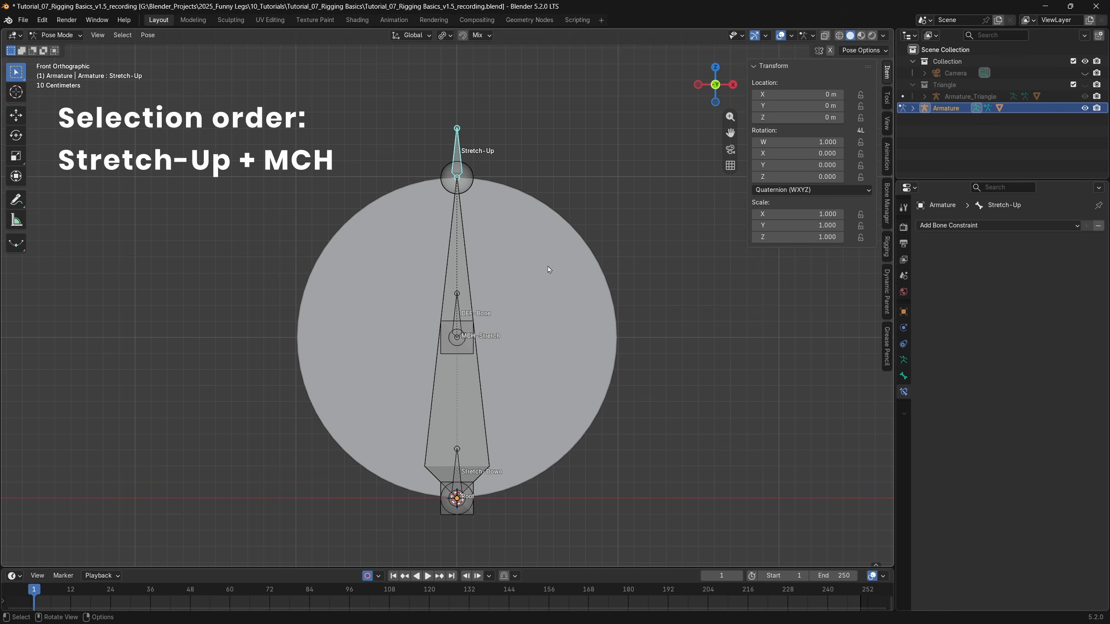
{"action": "left_click", "coordinate": [458, 256], "text": "shift"}
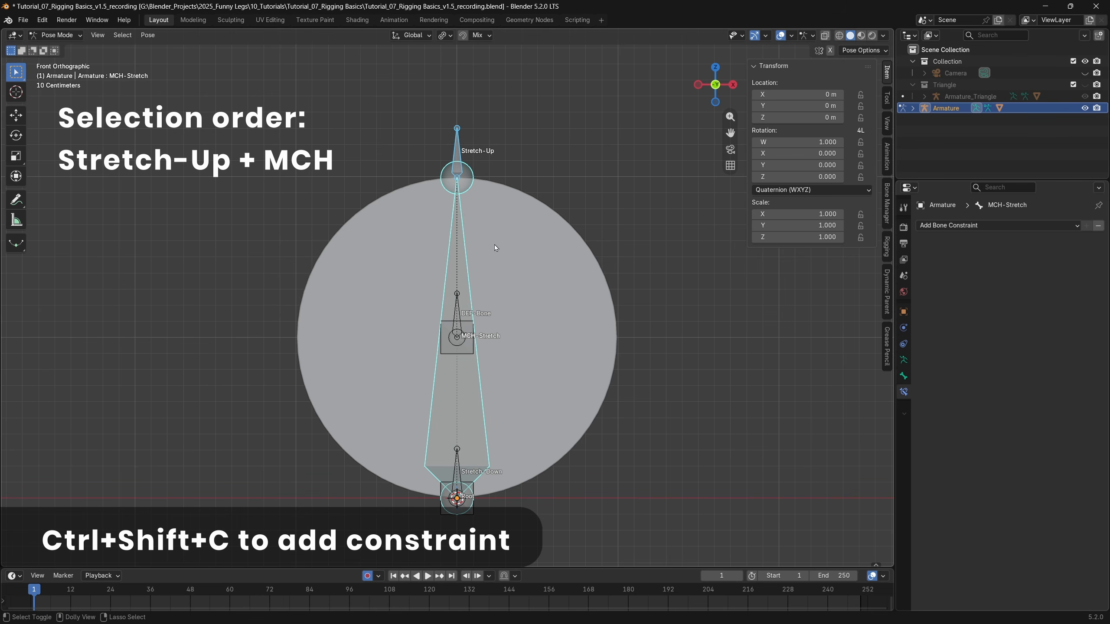
{"action": "key", "text": "ctrl+shift+c"}
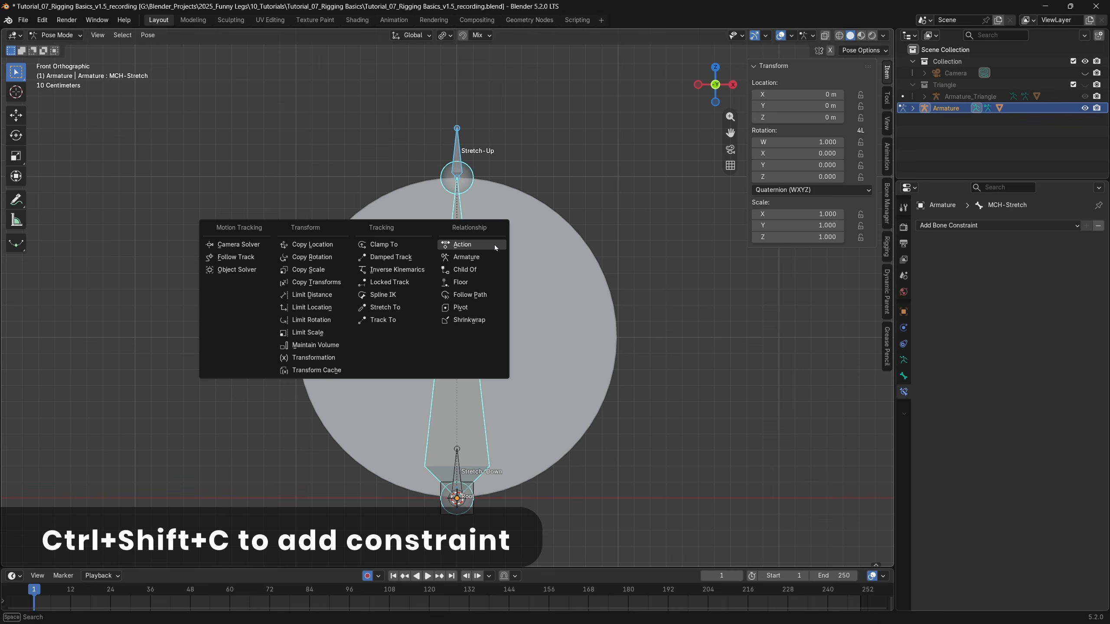
{"action": "left_click", "coordinate": [391, 308]}
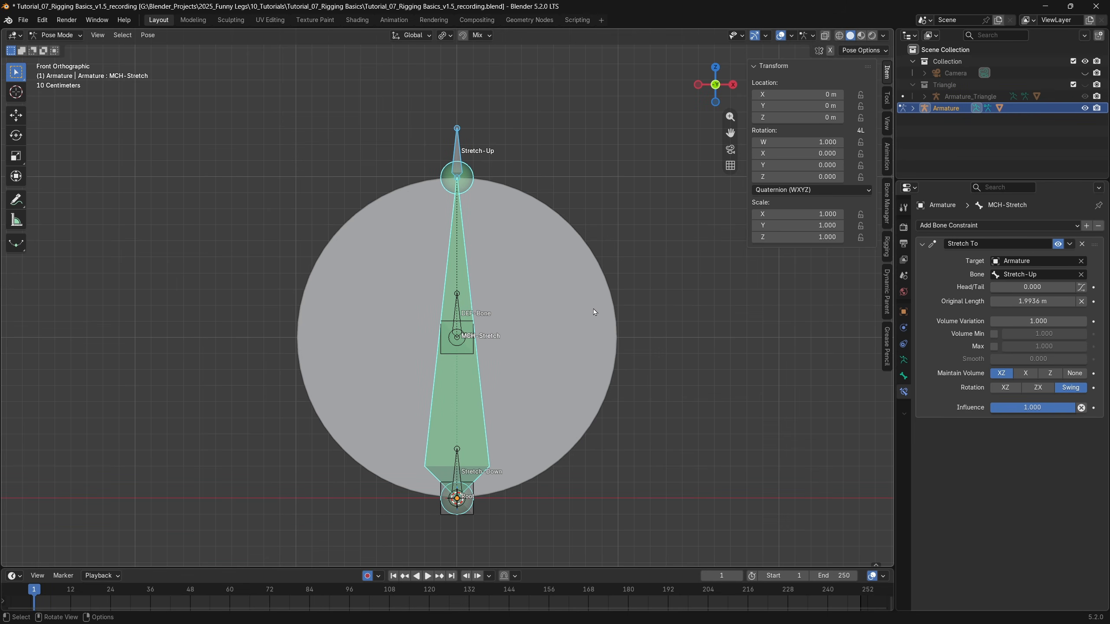
Step: Test the stretch mechanism by moving Stretch-Up and Stretch-Down in turn, undoing each move
{"action": "left_click", "coordinate": [454, 146]}
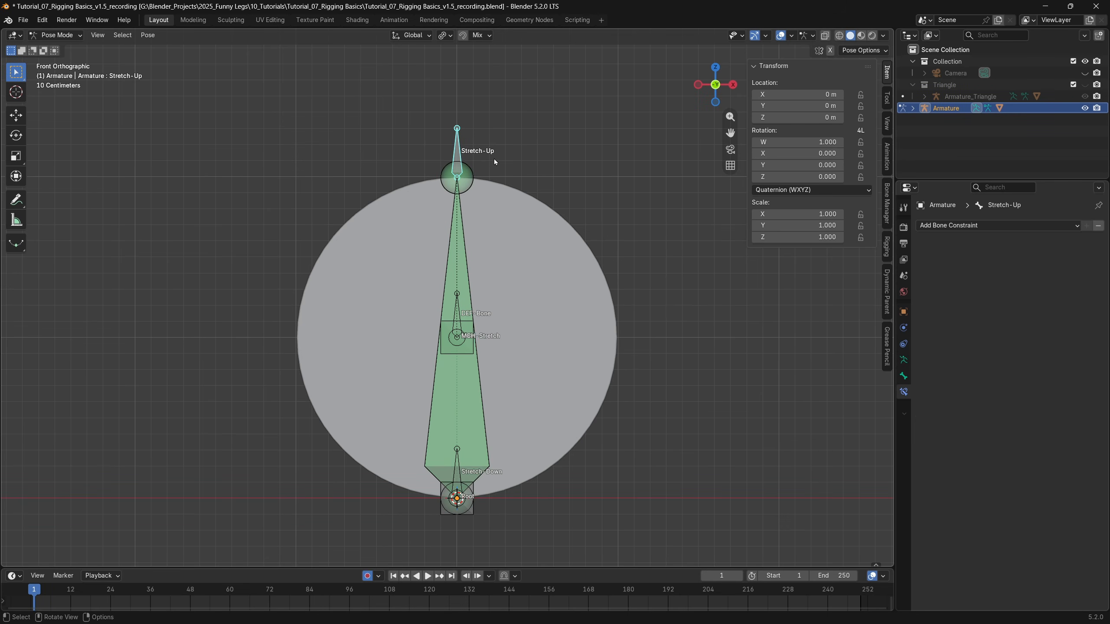
{"action": "key", "text": "g"}
{"action": "left_click", "coordinate": [509, 122]}
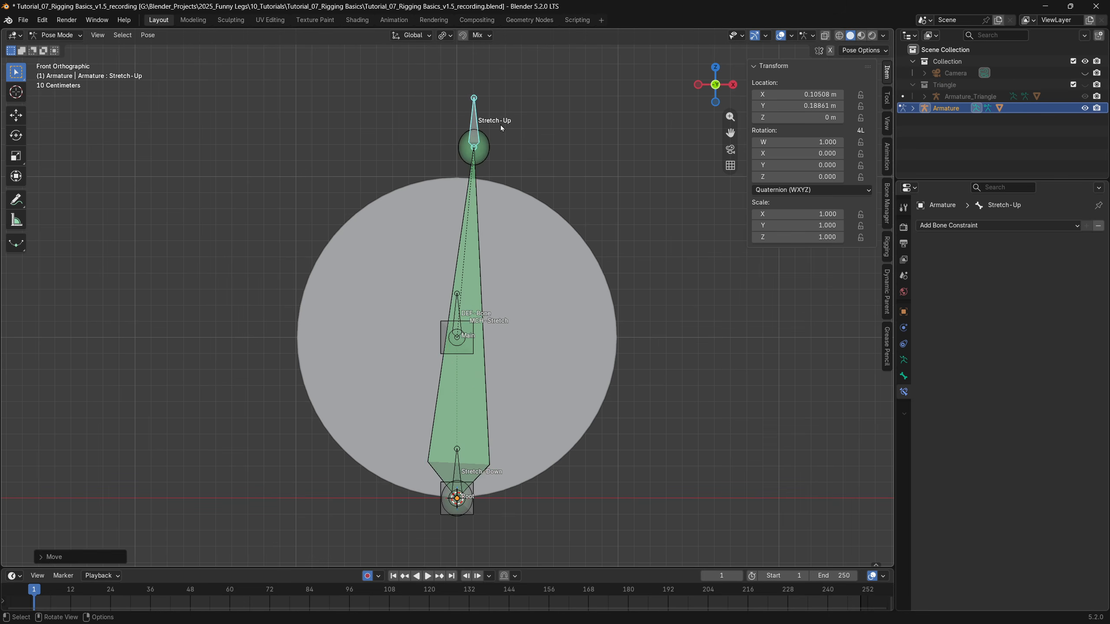
{"action": "key", "text": "ctrl+z"}
{"action": "left_click", "coordinate": [458, 466]}
{"action": "left_click", "coordinate": [502, 475]}
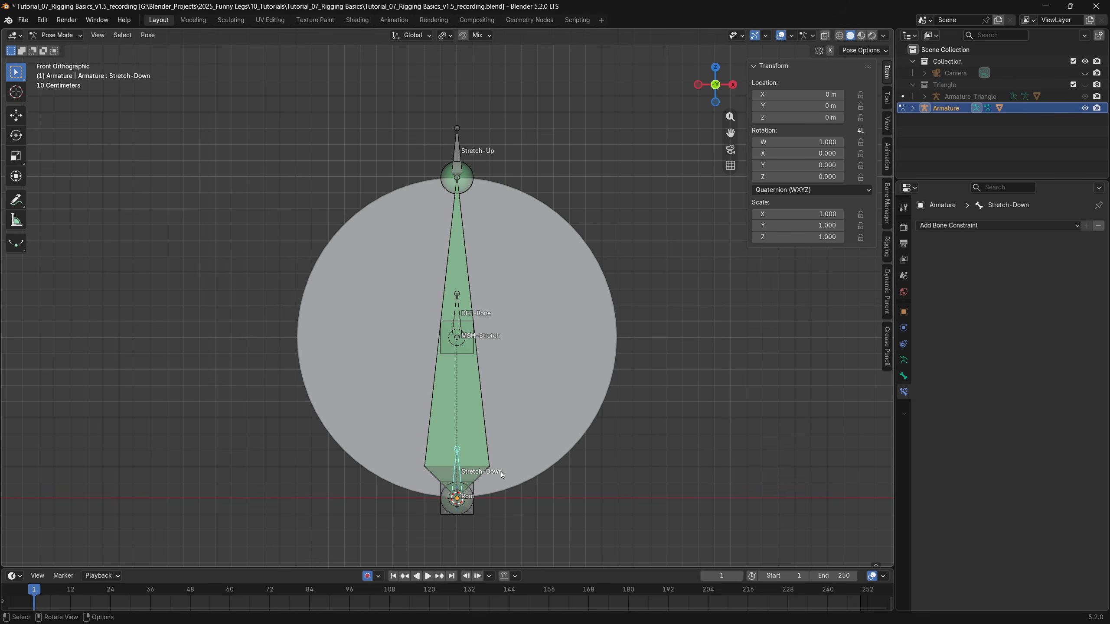
{"action": "key", "text": "g"}
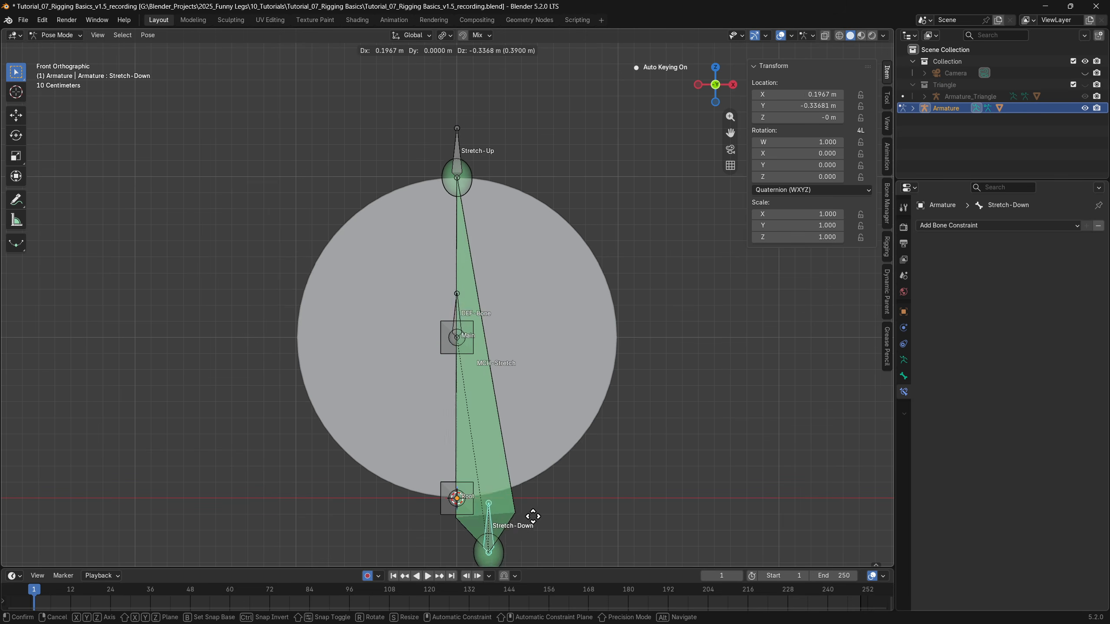
{"action": "left_click", "coordinate": [557, 464]}
{"action": "key", "text": "ctrl+z"}
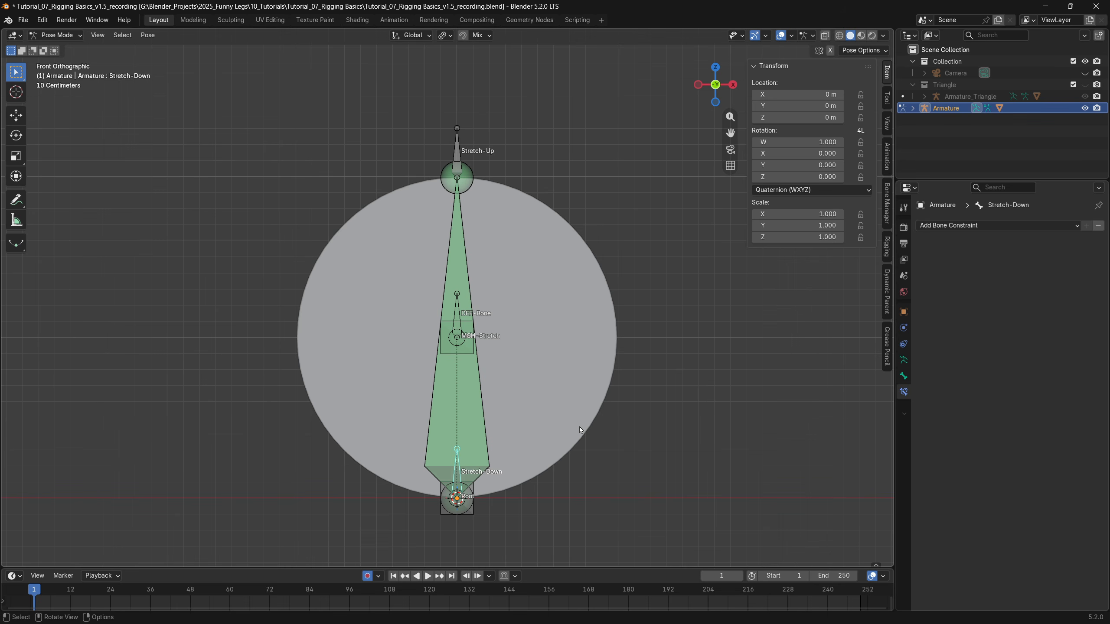
Step: In Edit Mode, parent DEF-Bone to MCH-Stretch
{"action": "key", "text": "Tab"}
{"action": "left_click", "coordinate": [470, 351]}
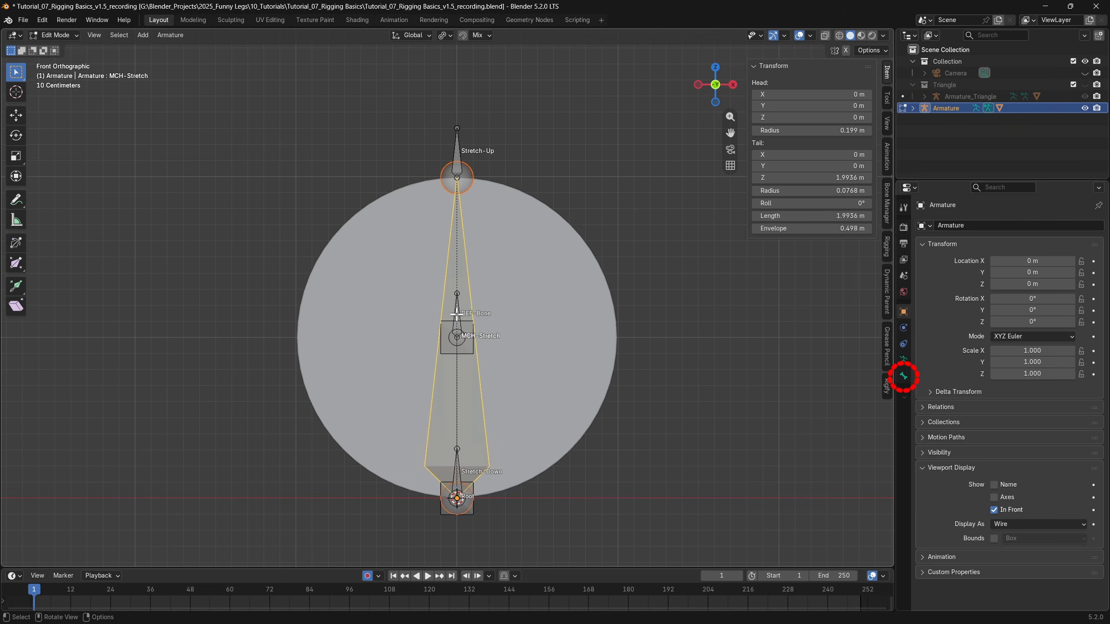
{"action": "left_click", "coordinate": [454, 309]}
{"action": "left_click", "coordinate": [904, 376]}
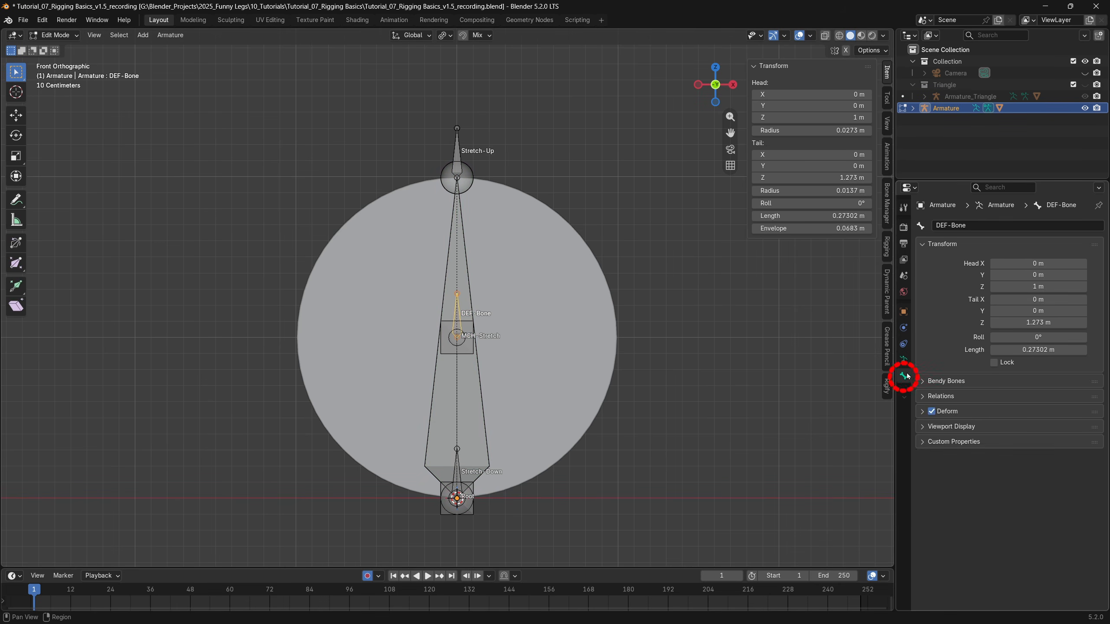
{"action": "left_click", "coordinate": [924, 396]}
{"action": "left_click", "coordinate": [463, 411], "text": "shift"}
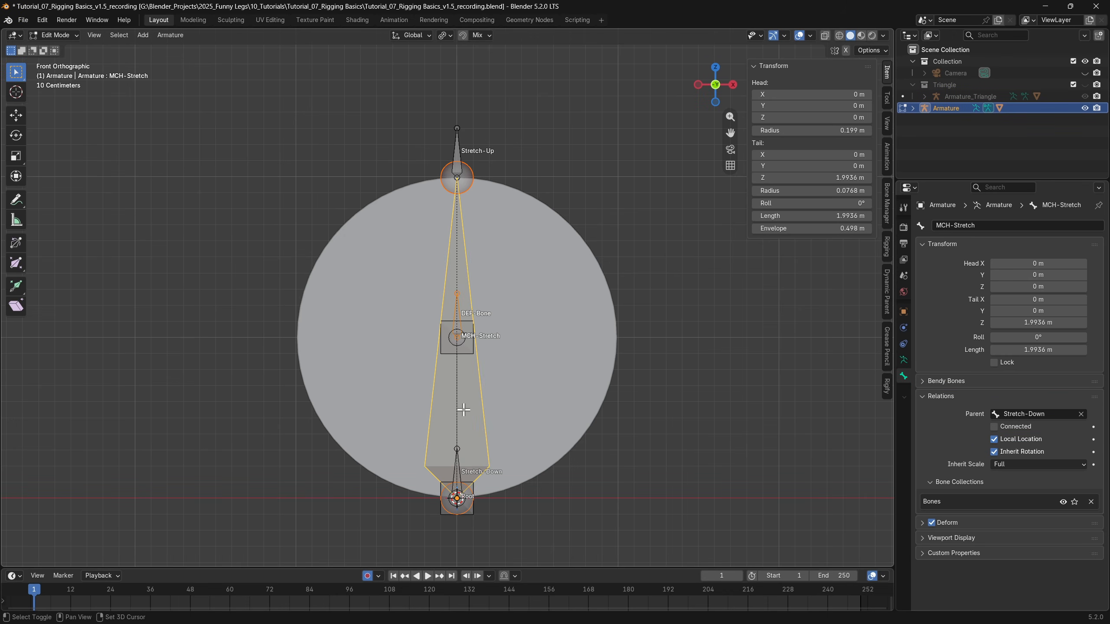
{"action": "key", "text": "ctrl+p"}
{"action": "left_click", "coordinate": [463, 412]}
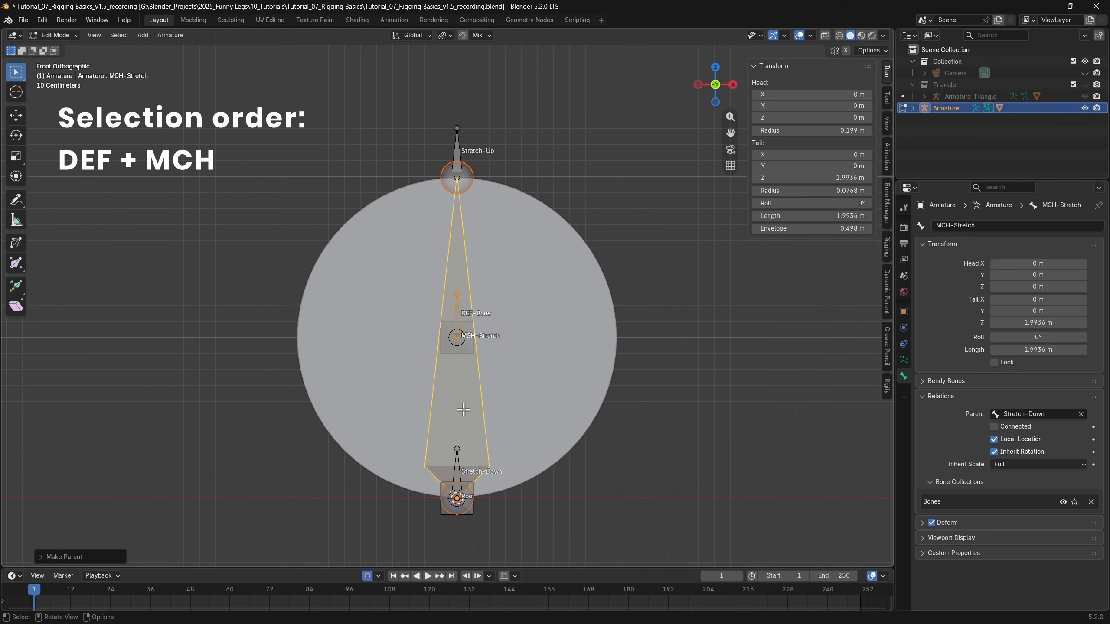
Step: Test the stretch deformation in Pose Mode by moving Stretch-Up and Stretch-Down in turn, resetting each move
{"action": "key", "text": "ctrl+Tab"}
{"action": "left_click", "coordinate": [456, 491]}
{"action": "left_click", "coordinate": [459, 143]}
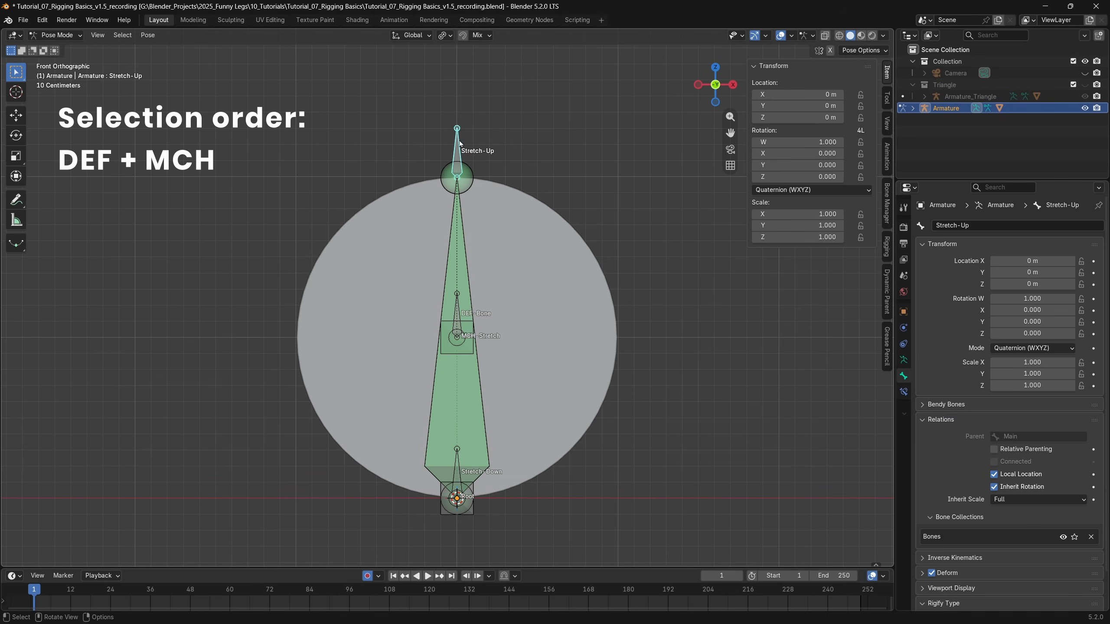
{"action": "key", "text": "g"}
{"action": "left_click", "coordinate": [533, 101]}
{"action": "key", "text": "ctrl+z"}
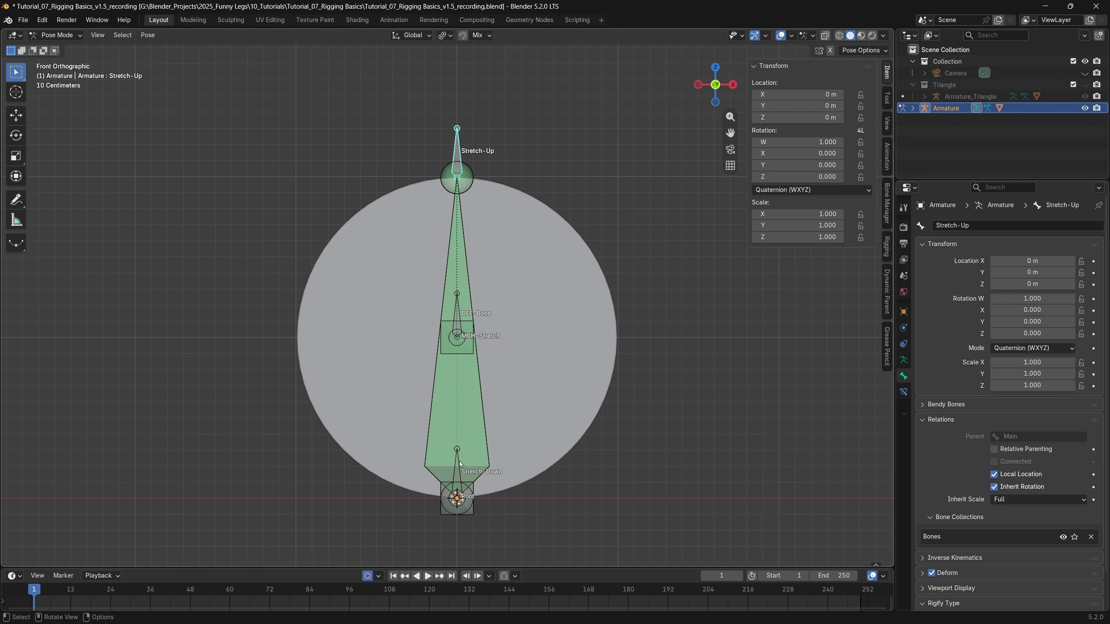
{"action": "left_click", "coordinate": [454, 471]}
{"action": "left_click", "coordinate": [455, 471]}
{"action": "key", "text": "g"}
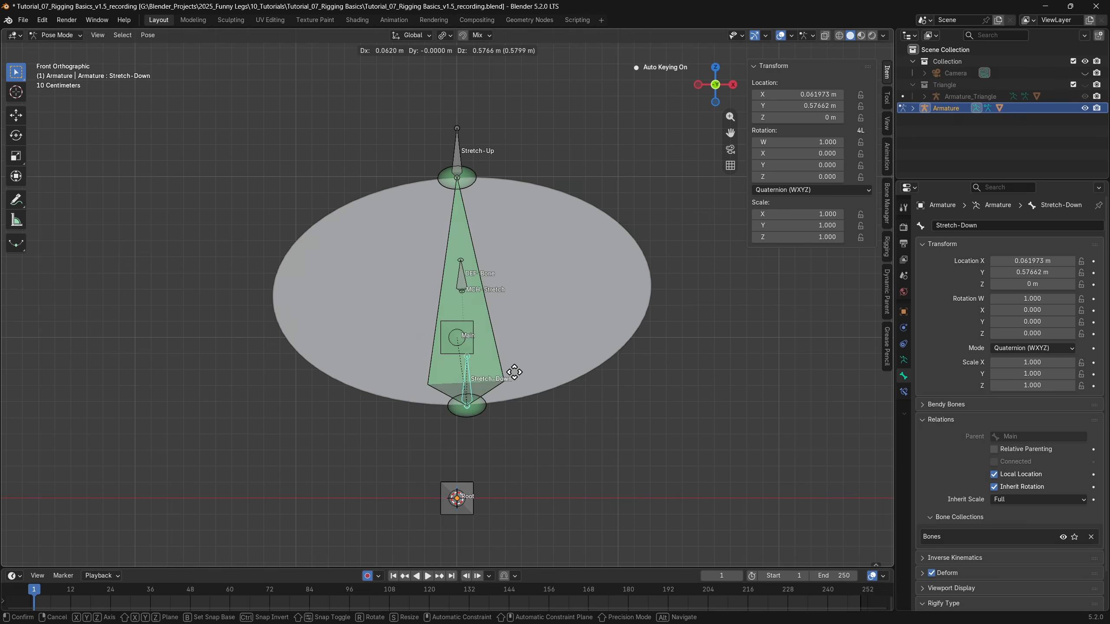
{"action": "left_click", "coordinate": [701, 422]}
{"action": "key", "text": "alt+g"}
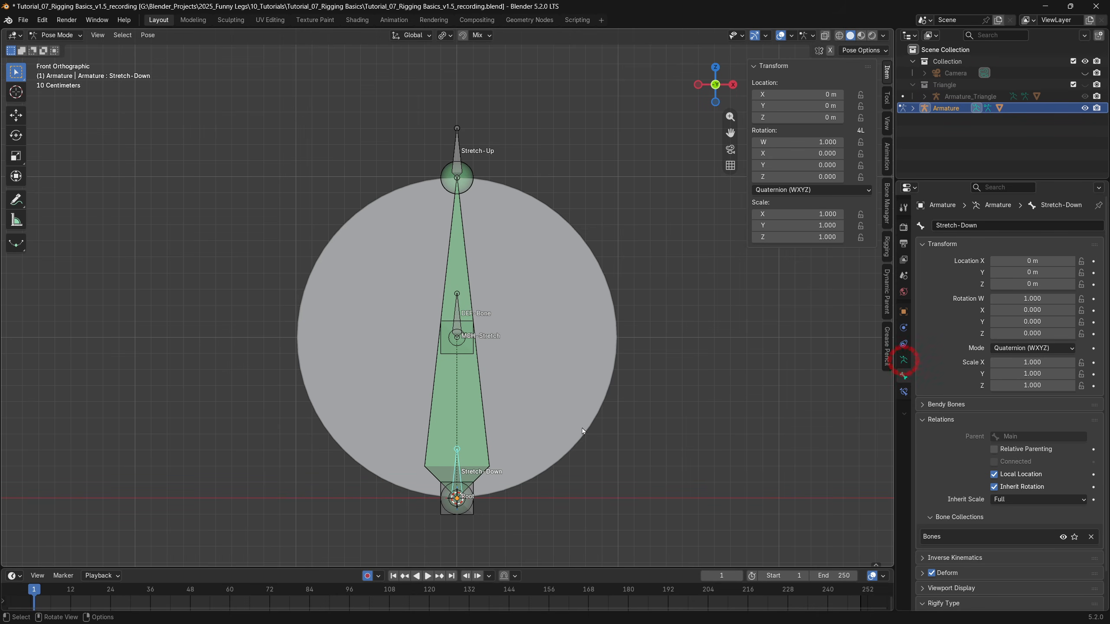
Step: Show the armature's bone collections and toggle the visibility of the Bones collection off and on
{"action": "left_click", "coordinate": [904, 361]}
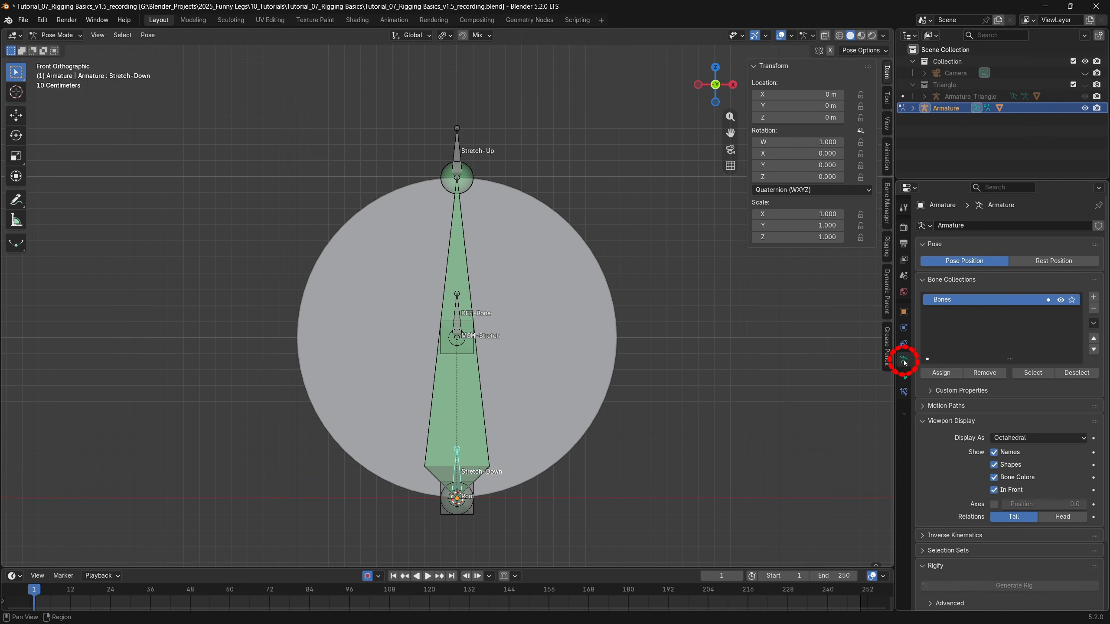
{"action": "left_click", "coordinate": [1060, 304]}
{"action": "left_click", "coordinate": [1060, 304]}
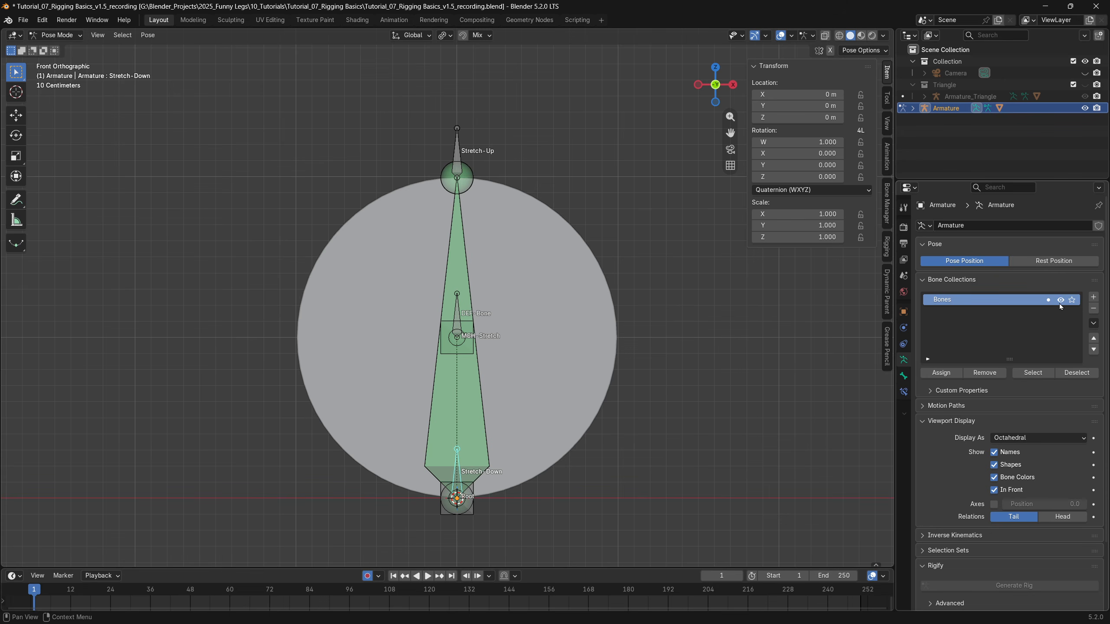
Step: Try adding a bone collection to the armature and remove it again
{"action": "left_click", "coordinate": [1094, 298]}
{"action": "left_click", "coordinate": [1094, 298]}
{"action": "left_click", "coordinate": [1094, 309]}
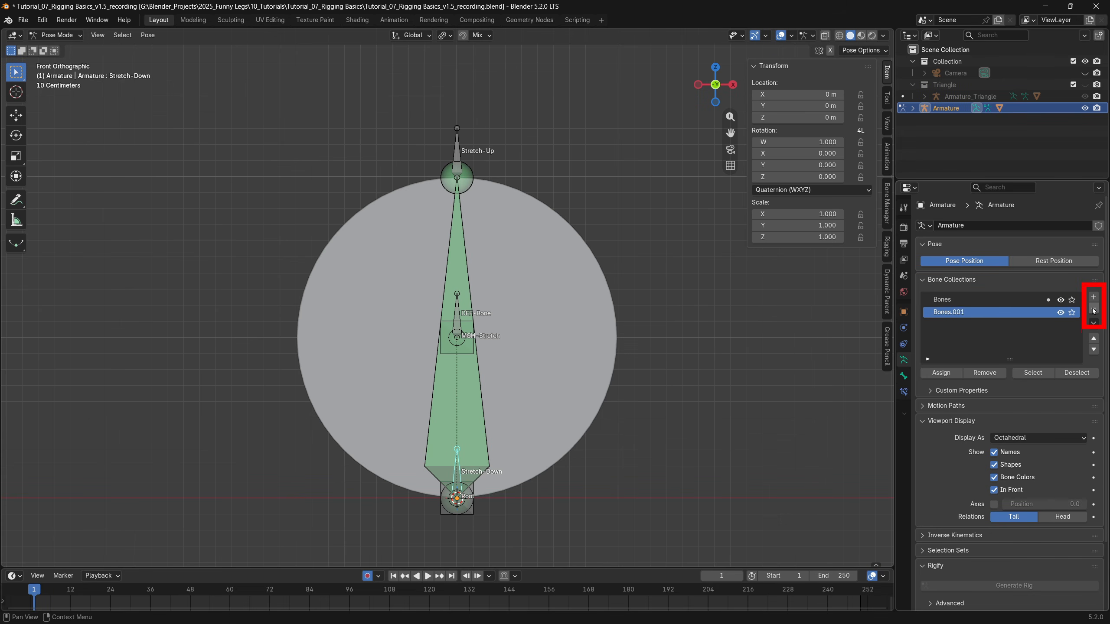
{"action": "left_click", "coordinate": [1094, 309]}
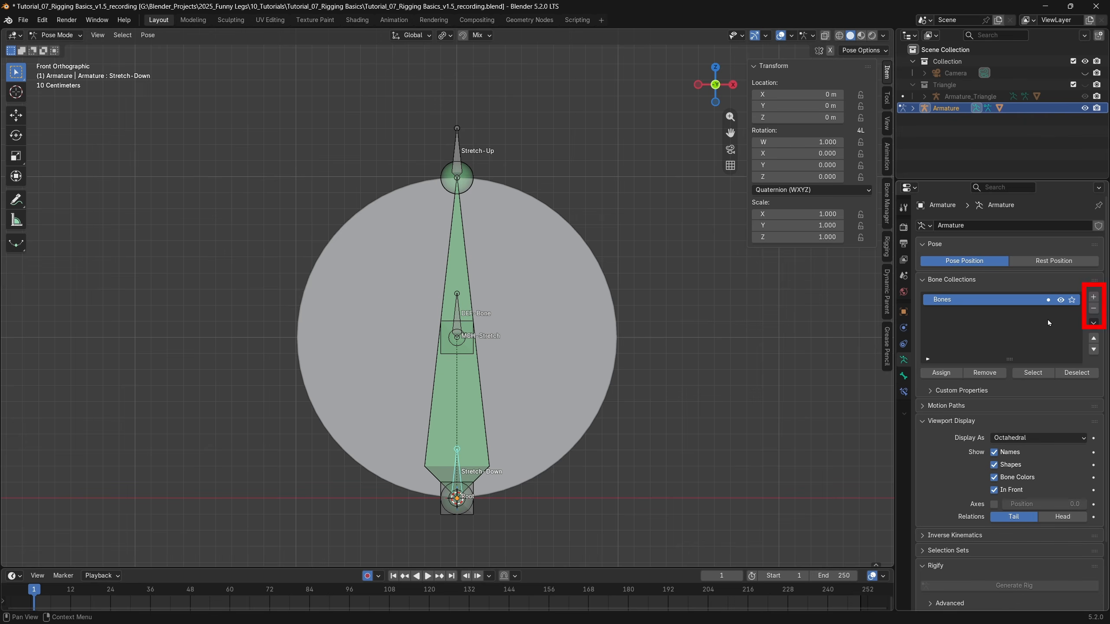
Step: Add two bone collections to the armature and name them DEF and MCH
{"action": "left_click", "coordinate": [1094, 298]}
{"action": "double_click", "coordinate": [964, 314]}
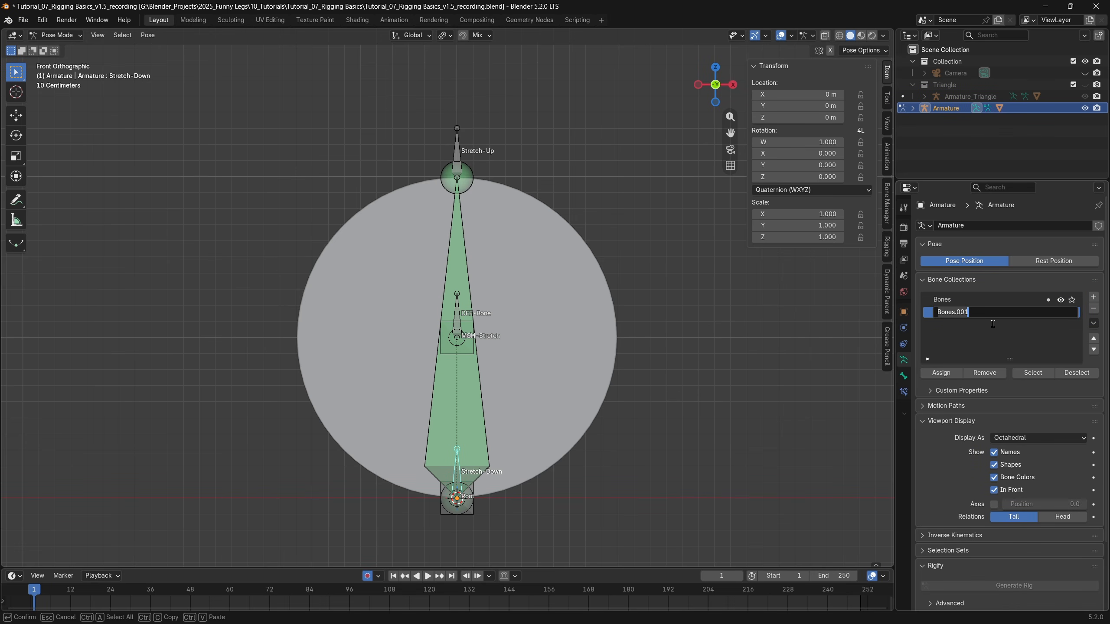
{"action": "type", "text": "DEF"}
{"action": "key", "text": "Return"}
{"action": "left_click", "coordinate": [1093, 298]}
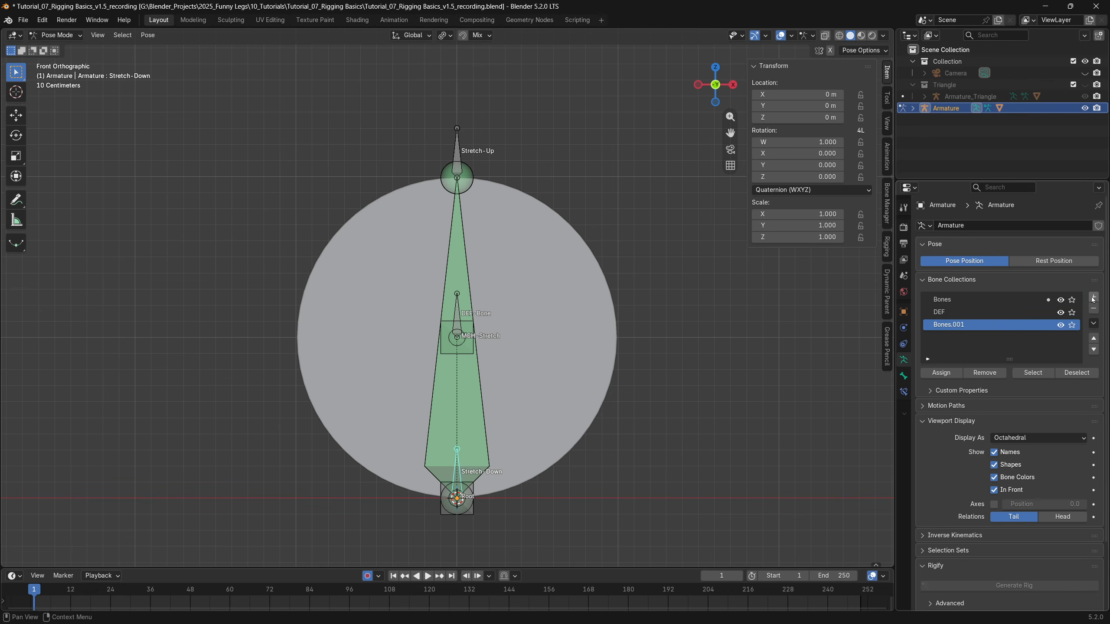
{"action": "double_click", "coordinate": [954, 325]}
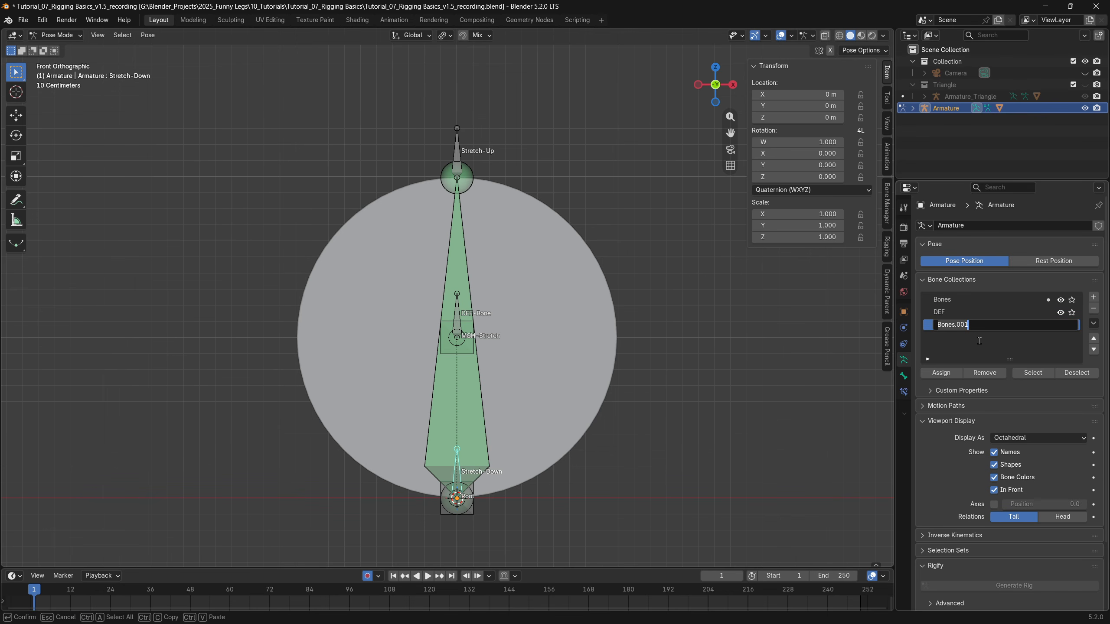
{"action": "type", "text": "M"}
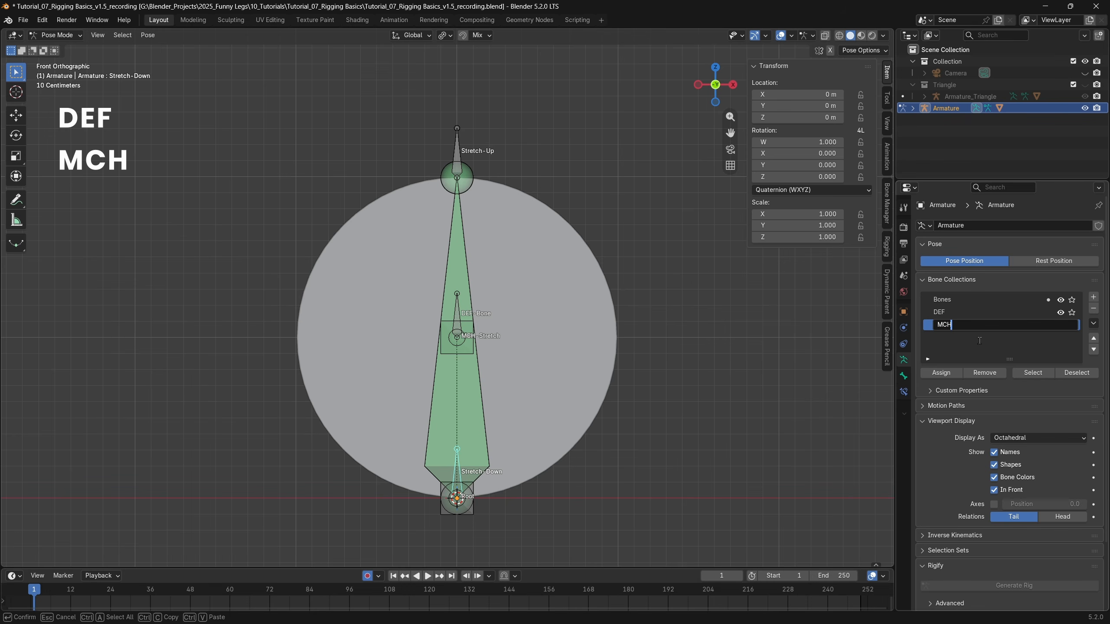
{"action": "type", "text": "CH"}
{"action": "key", "text": "Return"}
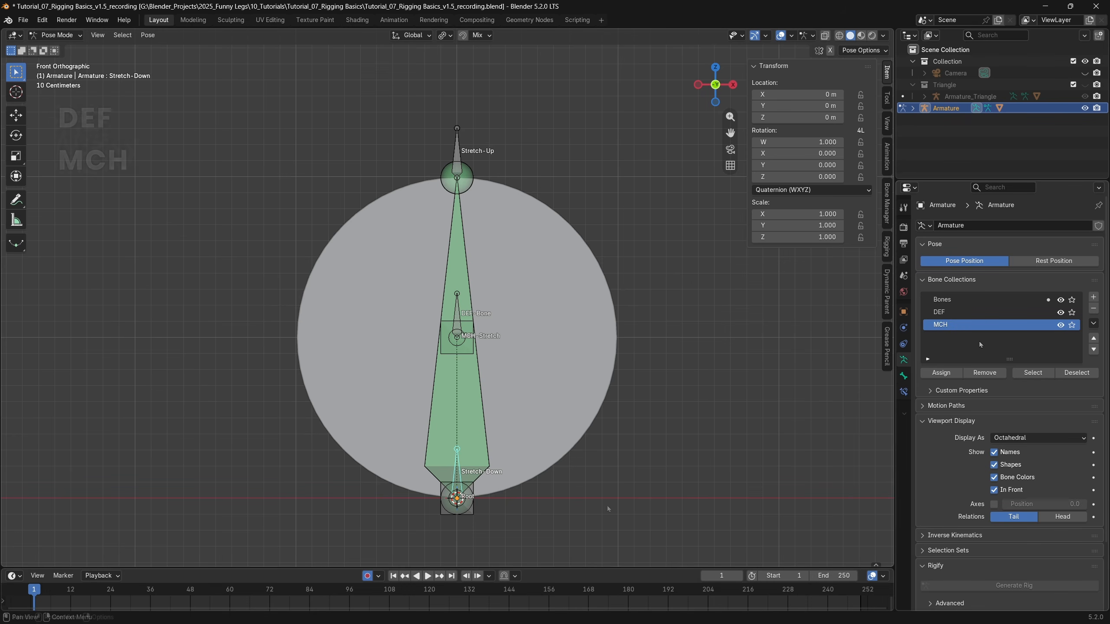
Step: Move DEF-Bone from the Bones collection to the DEF bone collection
{"action": "left_click", "coordinate": [458, 314]}
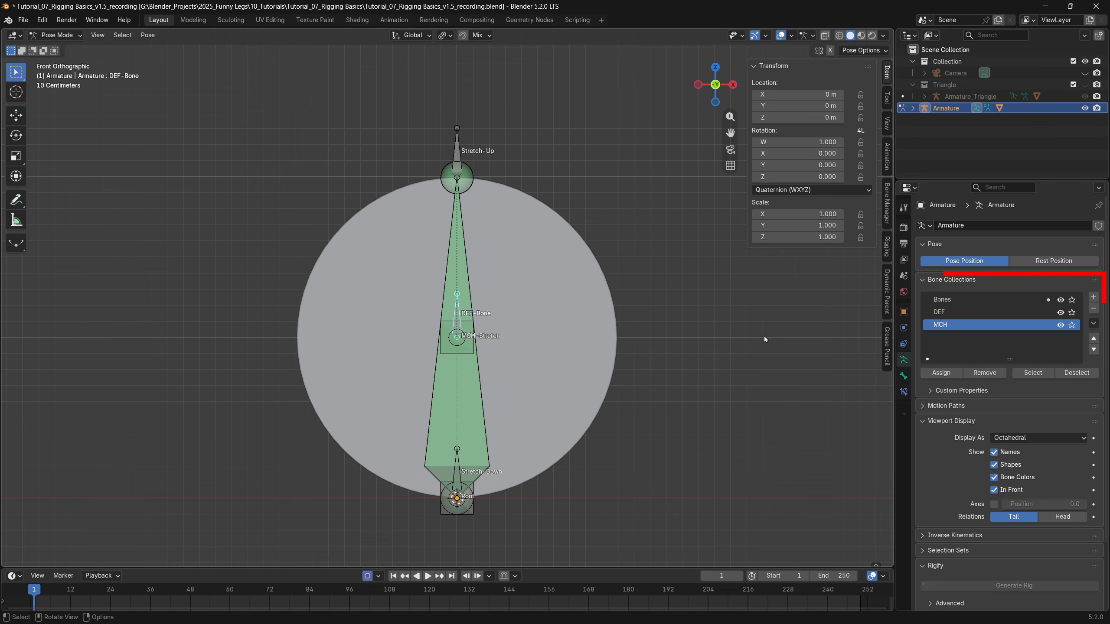
{"action": "left_click", "coordinate": [964, 300]}
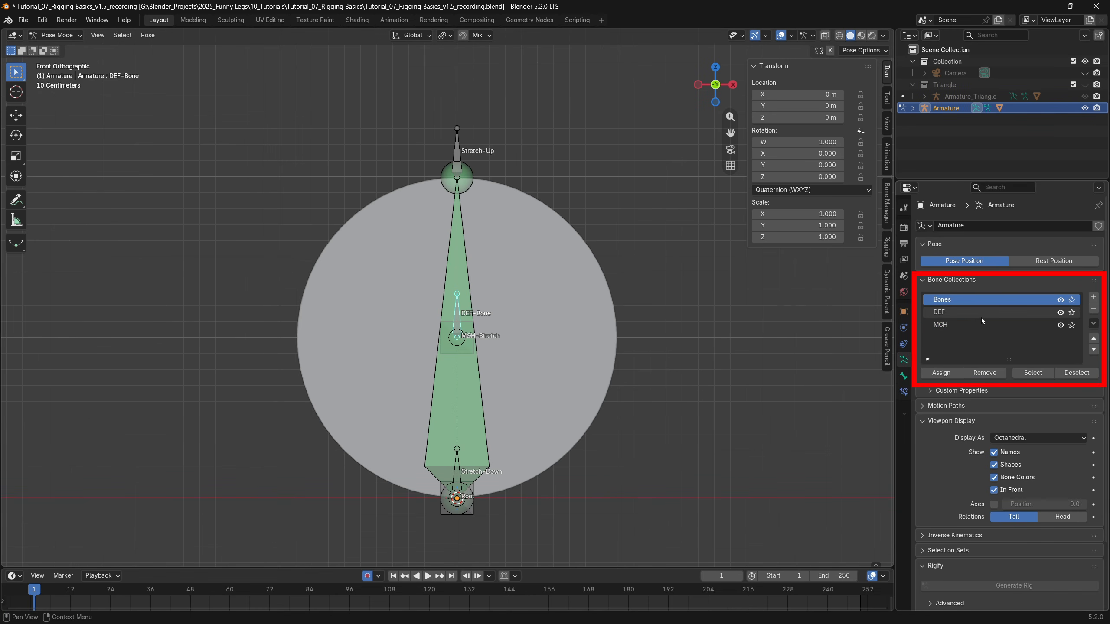
{"action": "left_click", "coordinate": [975, 312]}
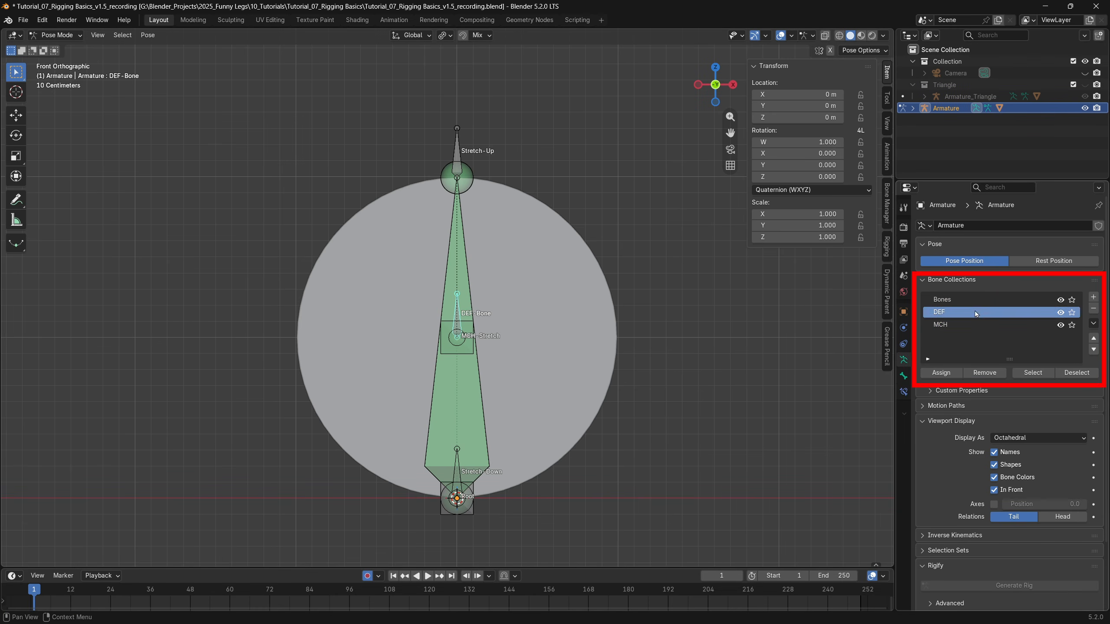
{"action": "left_click", "coordinate": [941, 373]}
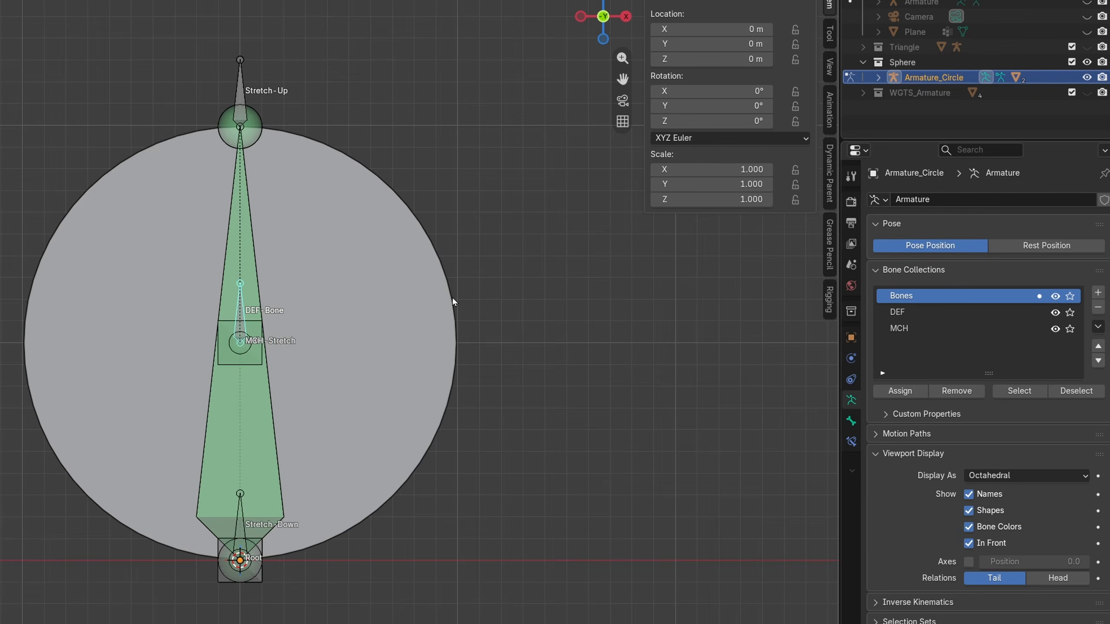
{"action": "key", "text": "m"}
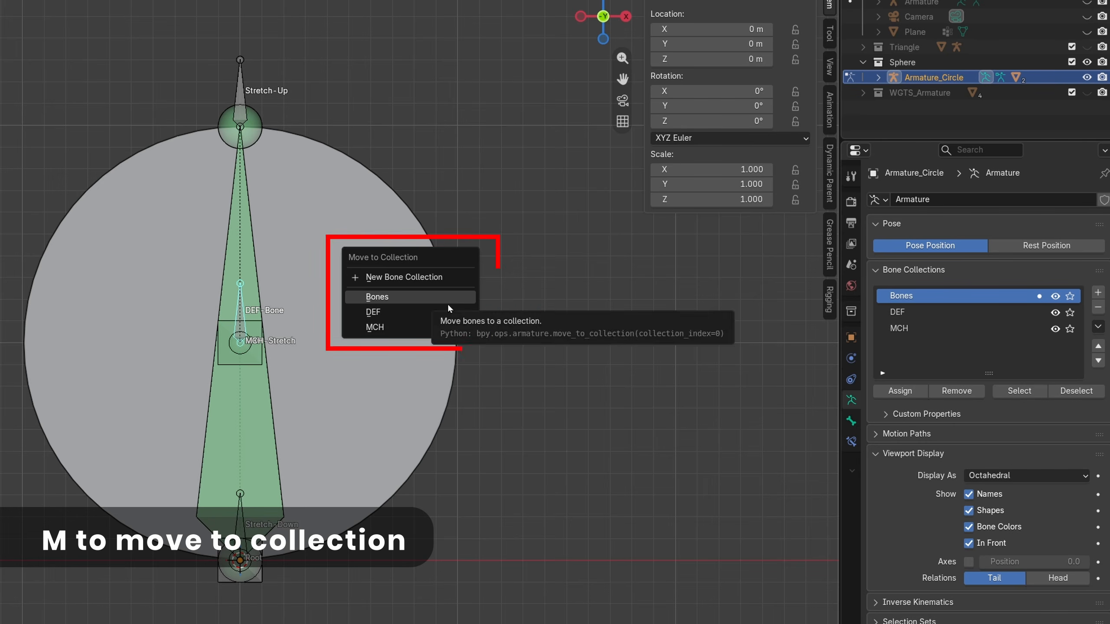
{"action": "left_click", "coordinate": [440, 318]}
Step: Move MCH-Stretch to the MCH bone collection, and hide the DEF and MCH collections
{"action": "left_click", "coordinate": [255, 400]}
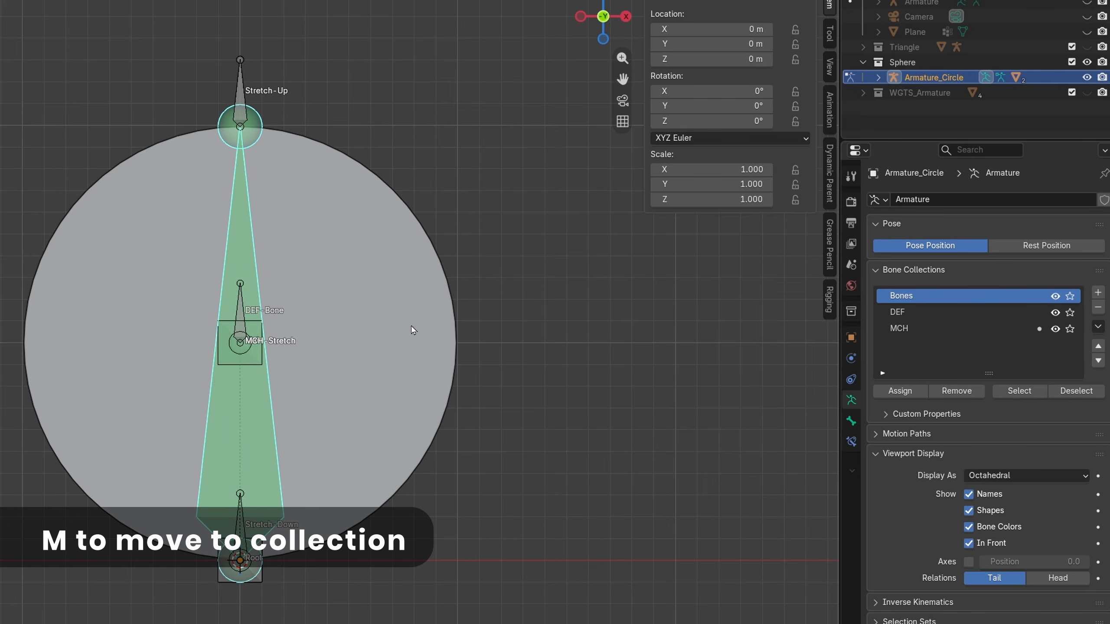
{"action": "key", "text": "m"}
{"action": "left_click", "coordinate": [404, 345]}
{"action": "left_click", "coordinate": [1055, 313]}
{"action": "left_click", "coordinate": [1055, 329]}
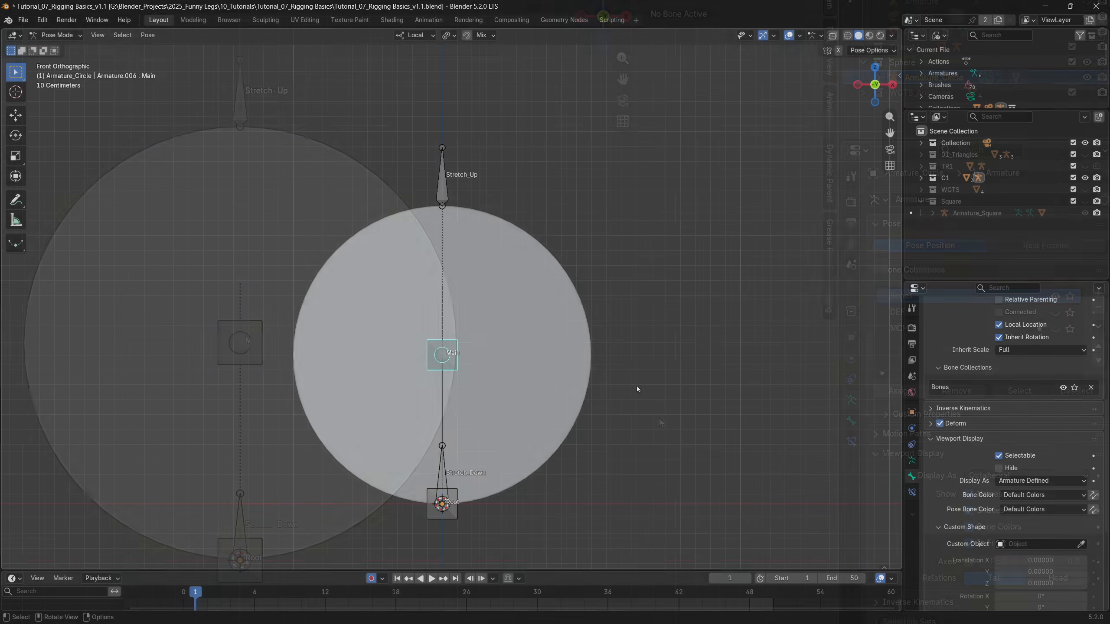
Step: Compare the plain bones with custom-shaped controls by test-moving the Main and Stretch_Up bones in the example circle rig
{"action": "key", "text": "g"}
{"action": "left_click", "coordinate": [637, 362]}
{"action": "left_click", "coordinate": [475, 127]}
{"action": "key", "text": "g"}
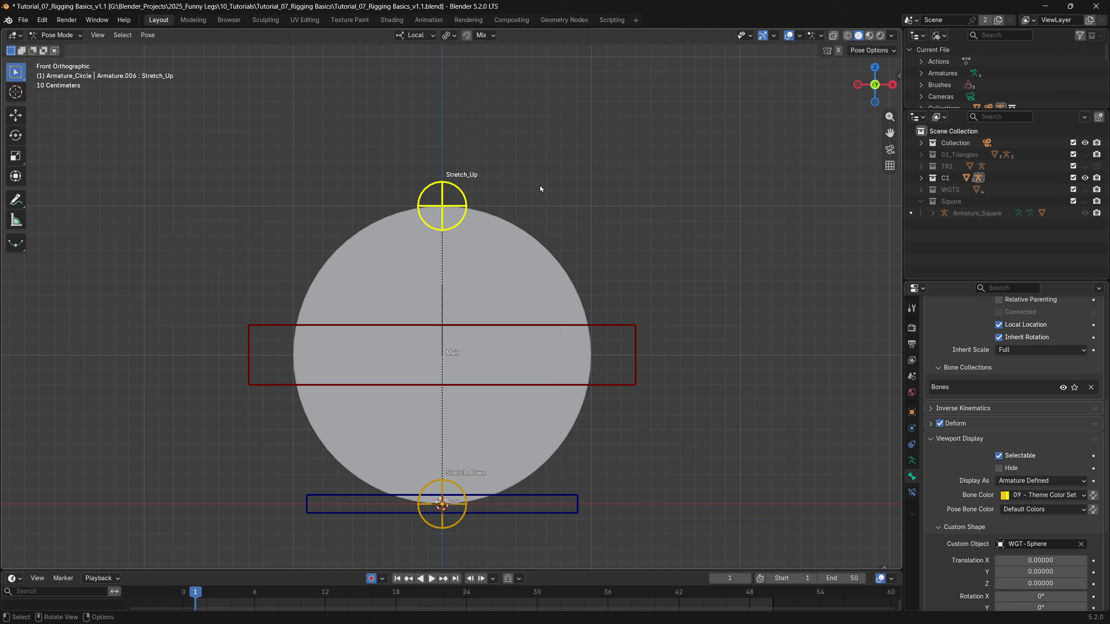
{"action": "key", "text": "g"}
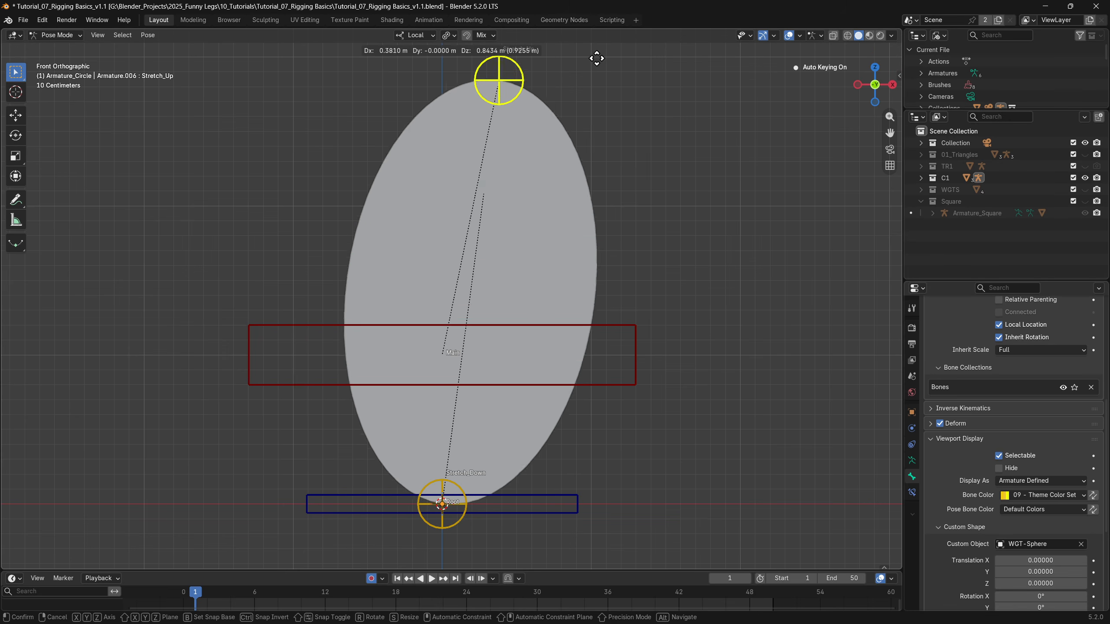
{"action": "left_click", "coordinate": [494, 249]}
{"action": "key", "text": "ctrl+z"}
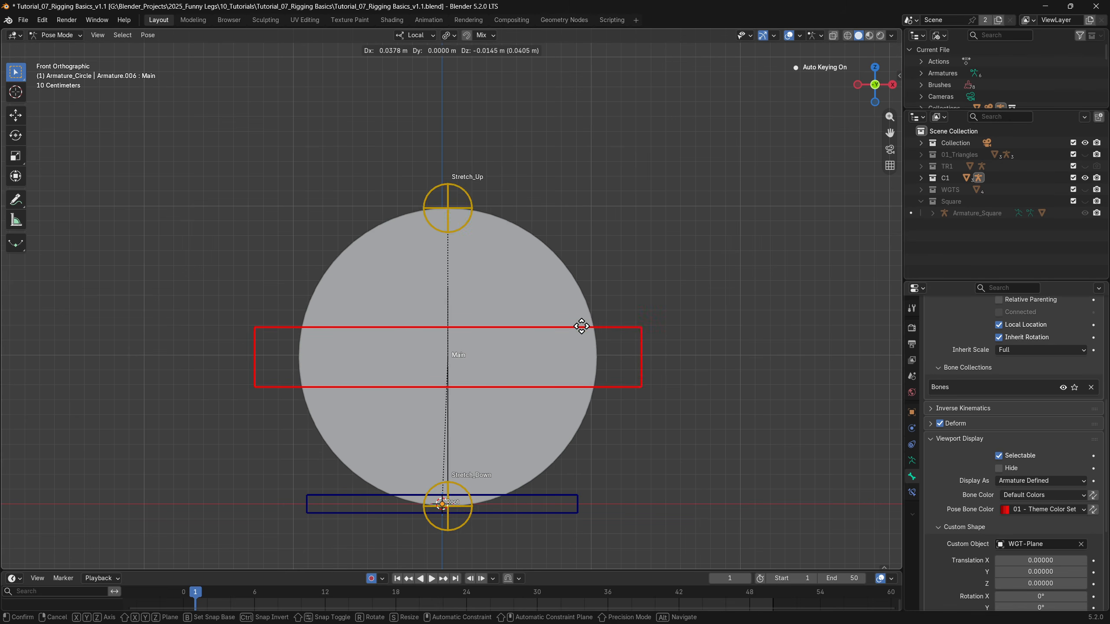
{"action": "key", "text": "g"}
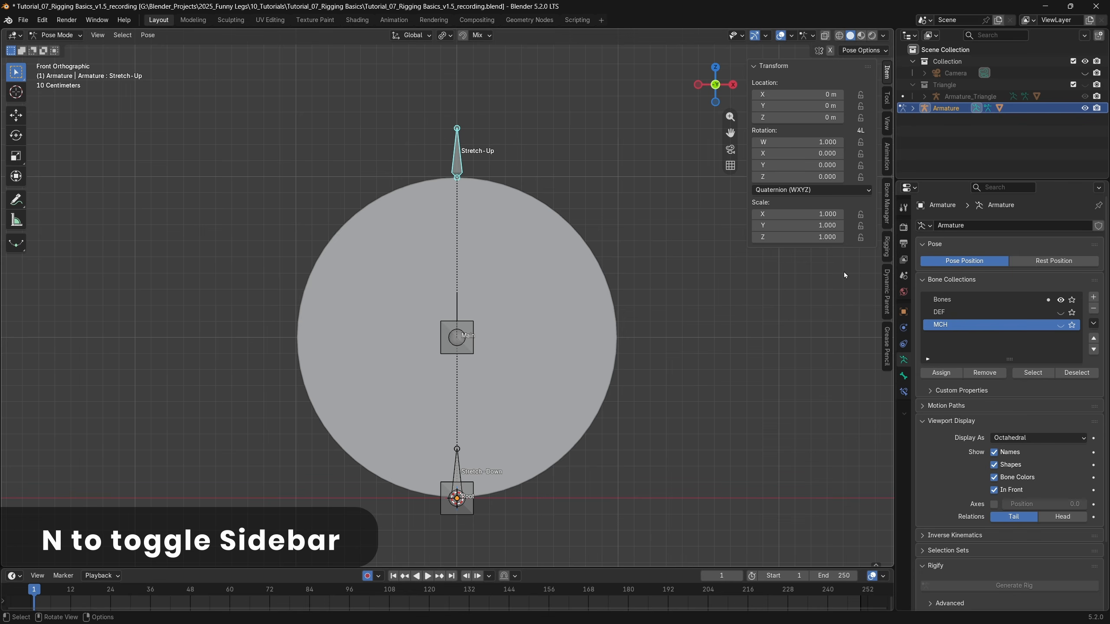
Step: Create a Plane-shaped bone widget for the Main bone and open the widget for editing
{"action": "key", "text": "n"}
{"action": "key", "text": "n"}
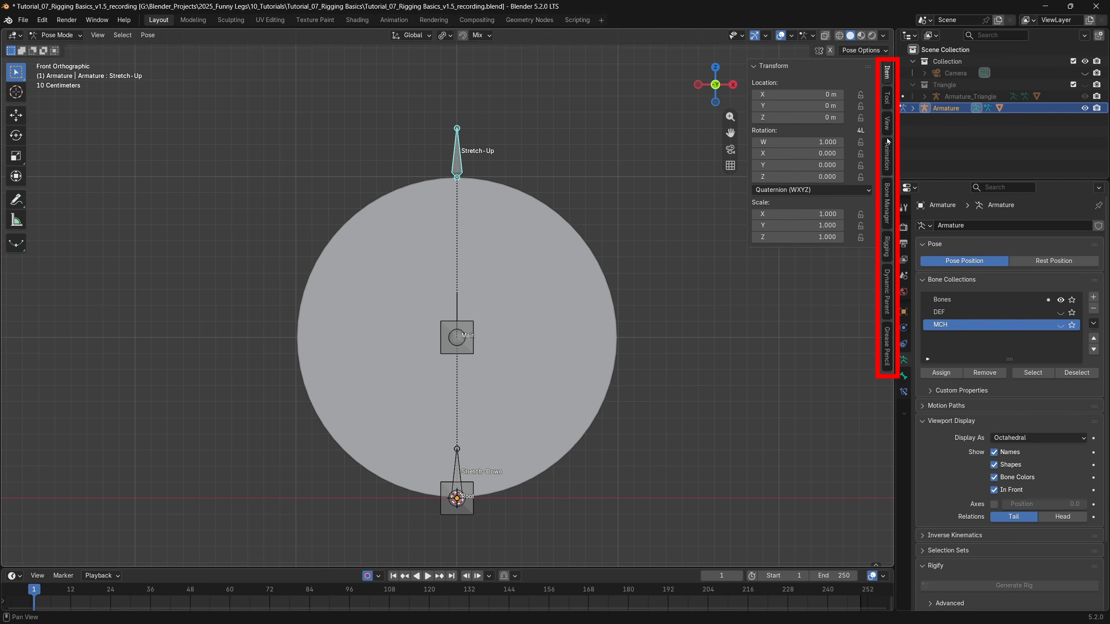
{"action": "left_click", "coordinate": [887, 245]}
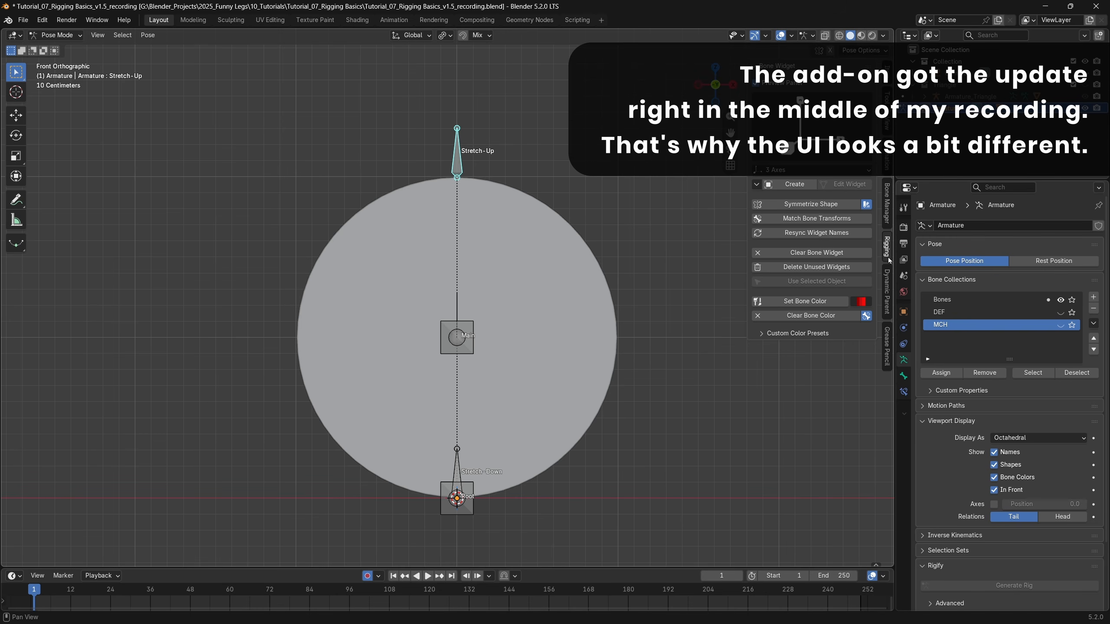
{"action": "left_click", "coordinate": [464, 354]}
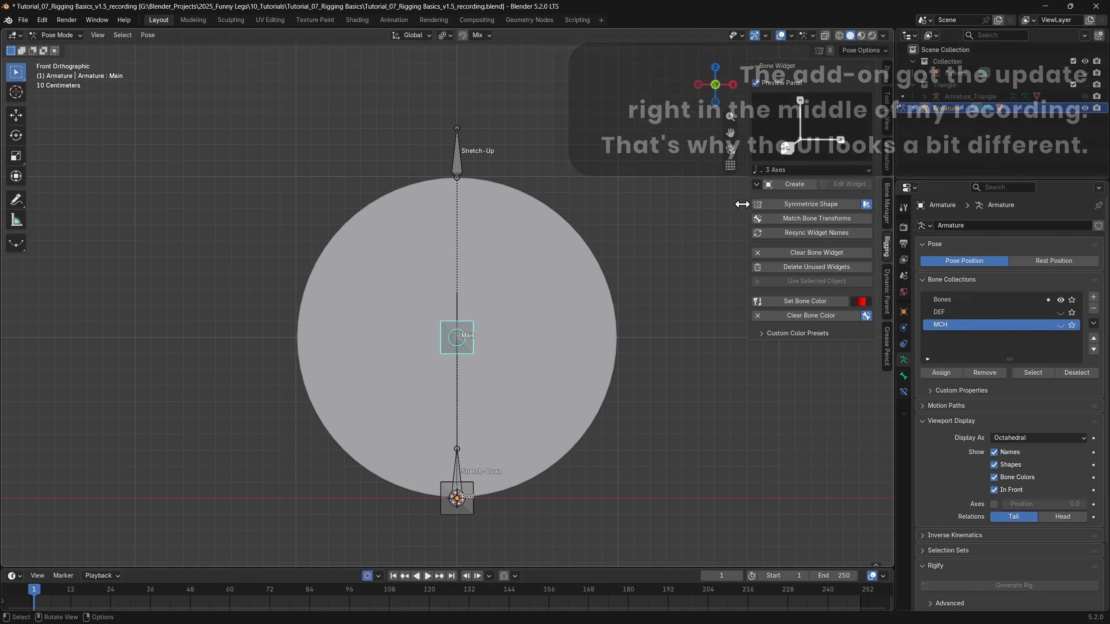
{"action": "left_click", "coordinate": [810, 170]}
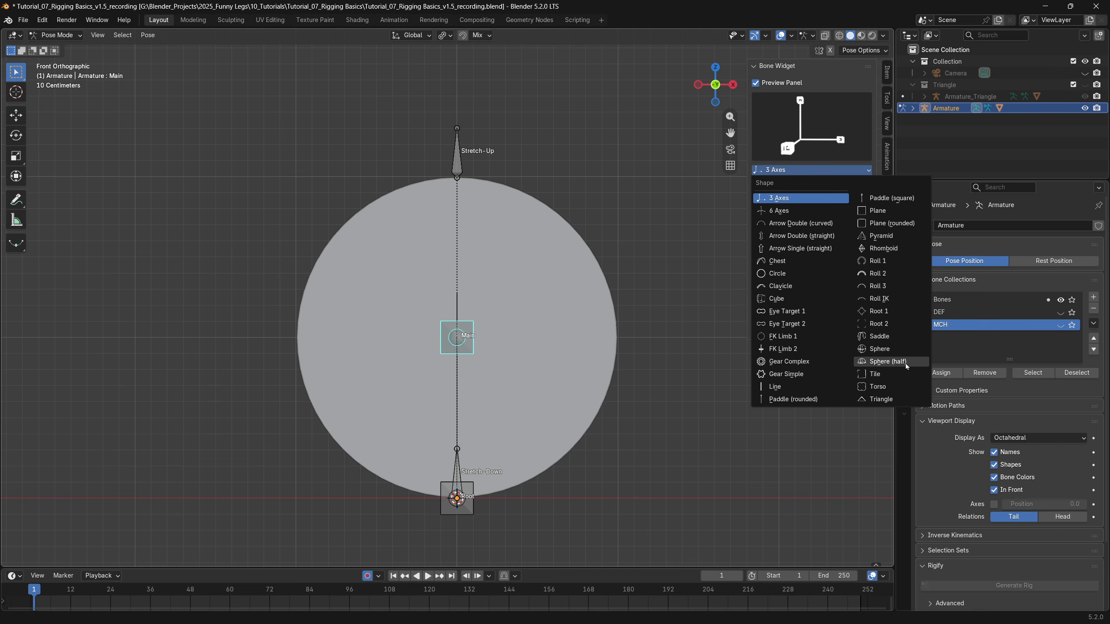
{"action": "left_click", "coordinate": [910, 212]}
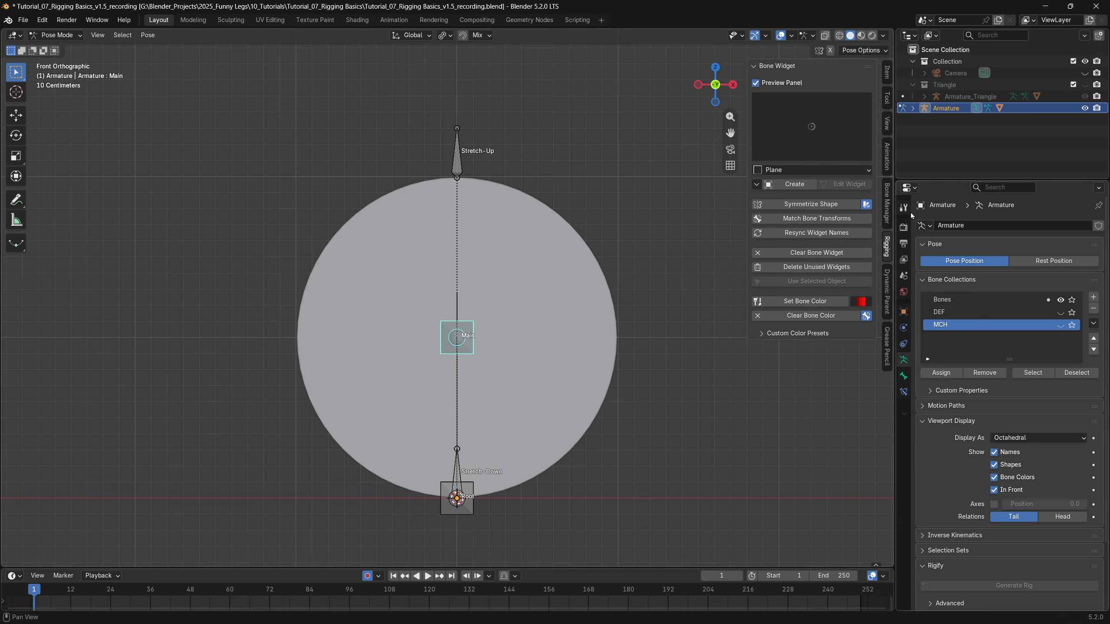
{"action": "left_click", "coordinate": [790, 184]}
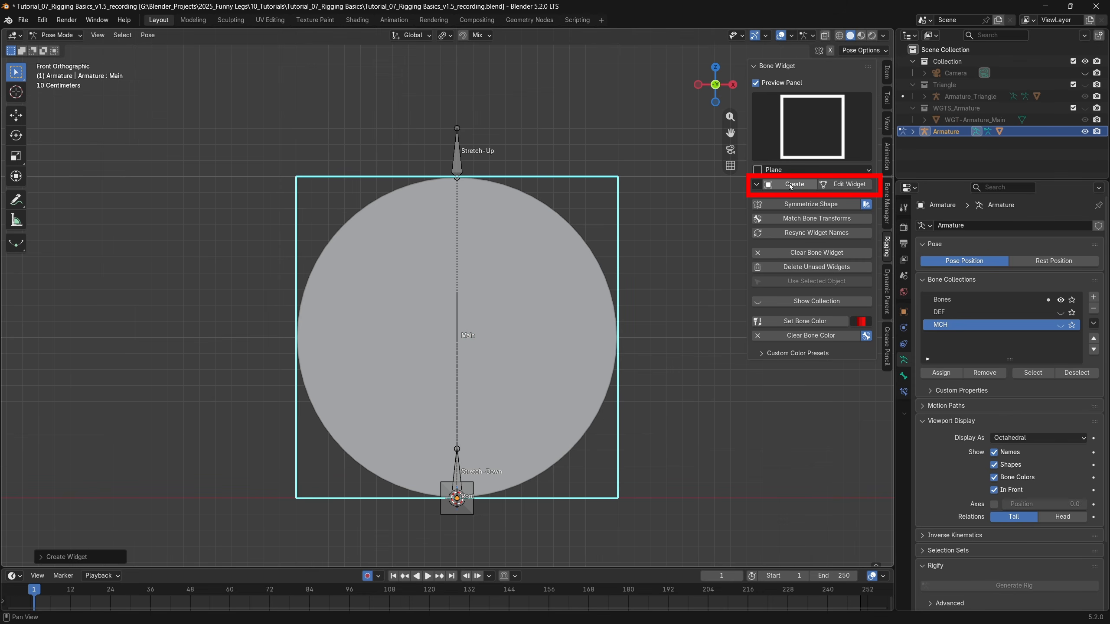
{"action": "left_click", "coordinate": [846, 184]}
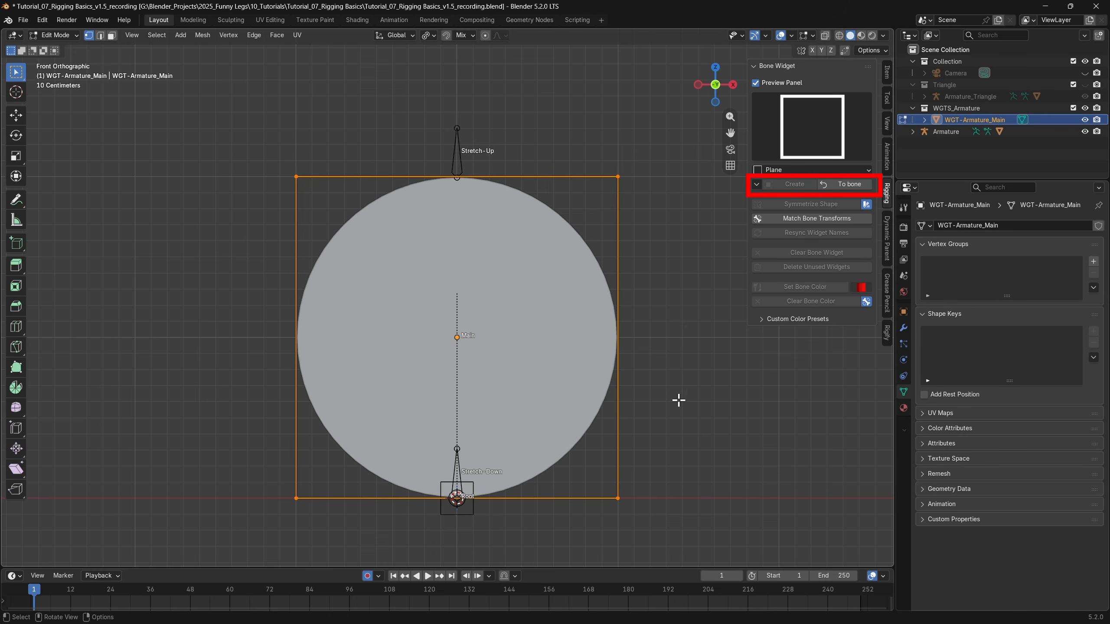
Step: Flatten the Main bone's plane widget along Z, widen it along X beyond the circle's sides, and finish editing the widget
{"action": "key", "text": "s"}
{"action": "key", "text": "z"}
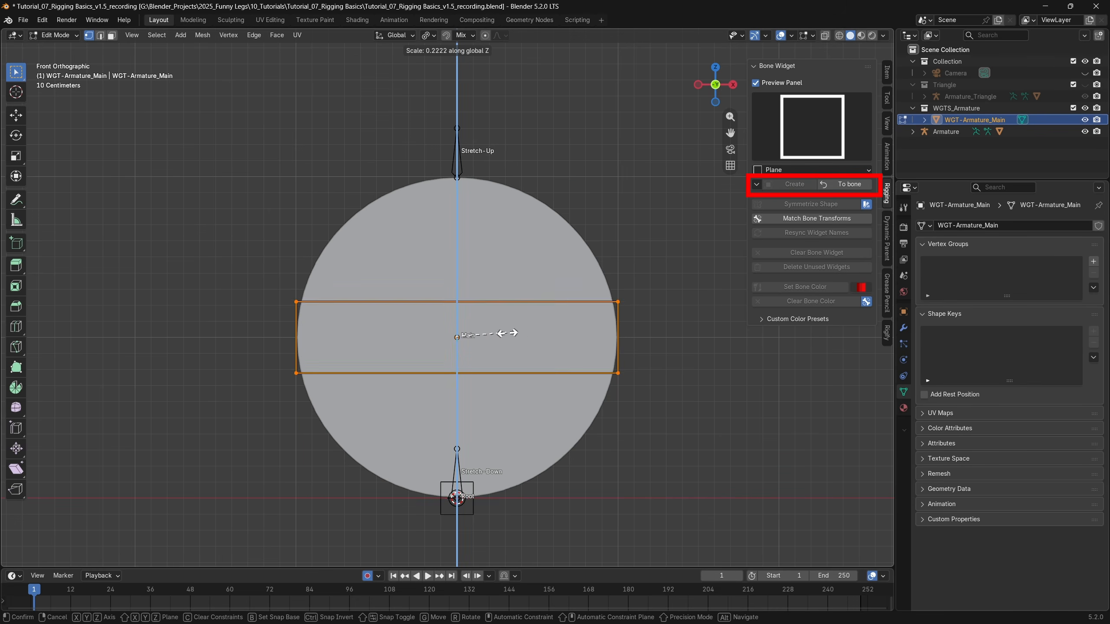
{"action": "left_click", "coordinate": [491, 333]}
{"action": "key", "text": "s"}
{"action": "key", "text": "x"}
{"action": "left_click", "coordinate": [666, 388]}
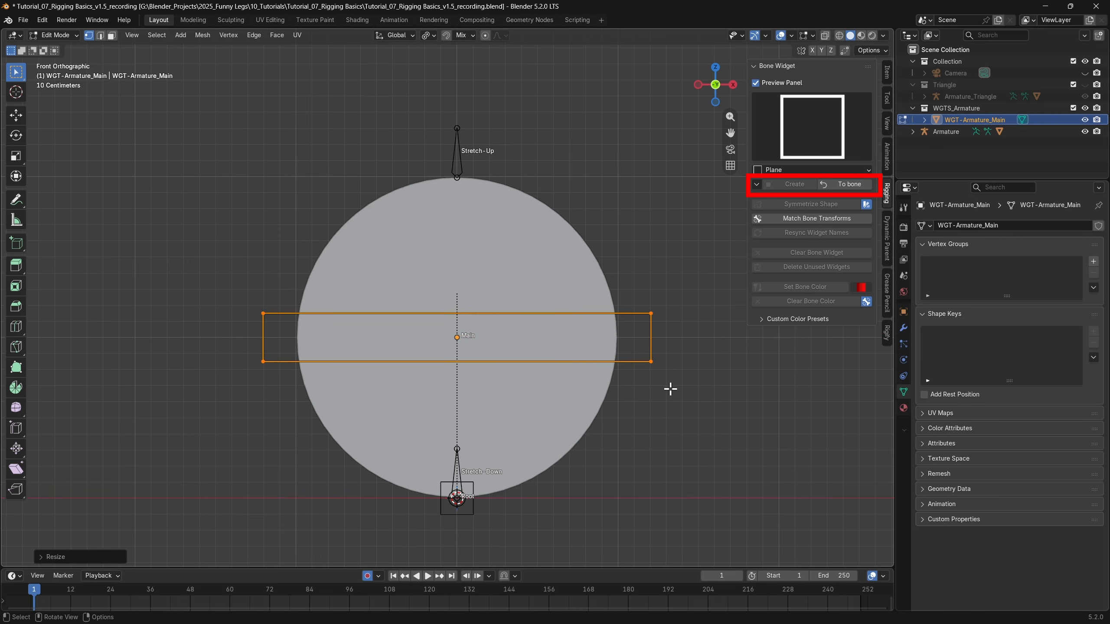
{"action": "left_click", "coordinate": [850, 184]}
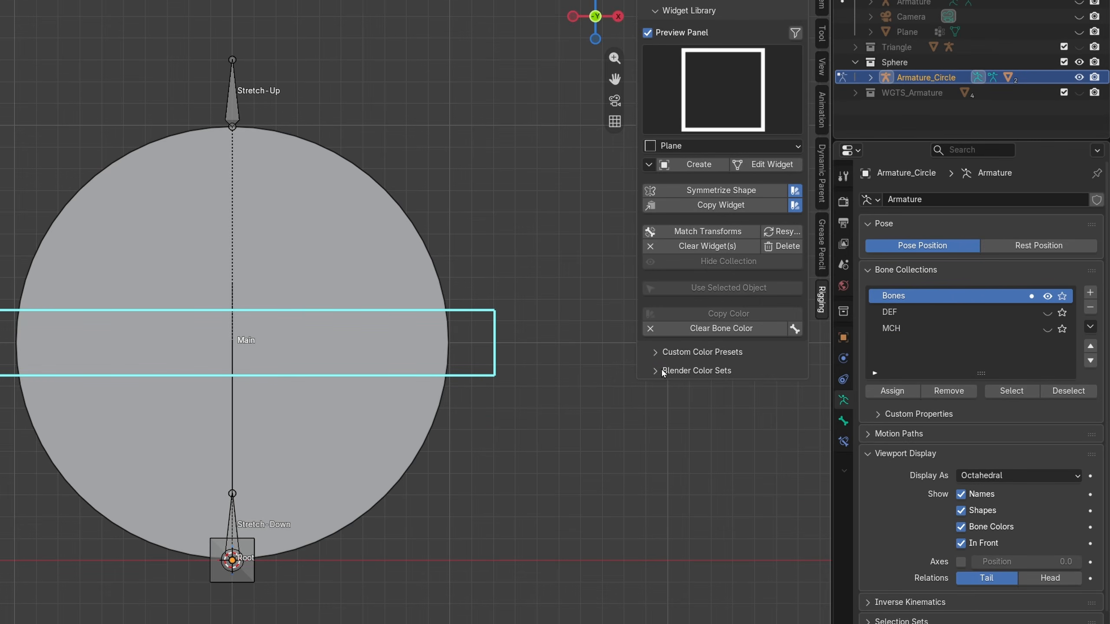
Step: Apply the red bone theme to the Main bone, and change its Pose Bone Color and Bone Color in the bone's viewport display settings
{"action": "left_click", "coordinate": [774, 356]}
{"action": "left_click", "coordinate": [761, 394]}
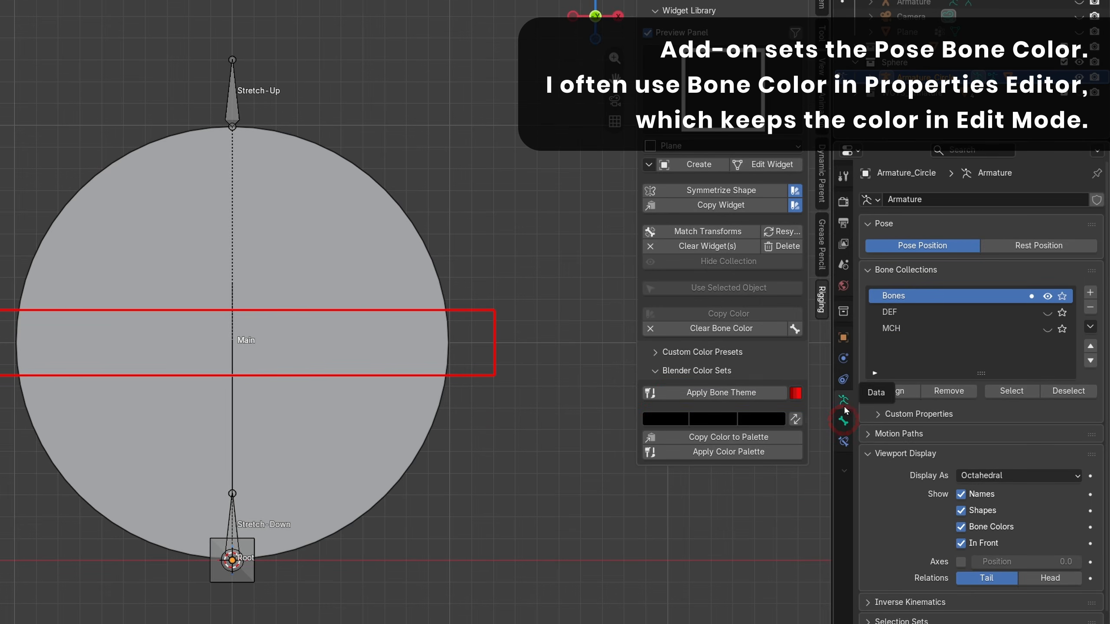
{"action": "left_click", "coordinate": [844, 421]}
{"action": "scroll", "coordinate": [916, 526], "scroll_direction": "down", "scroll_amount": 10}
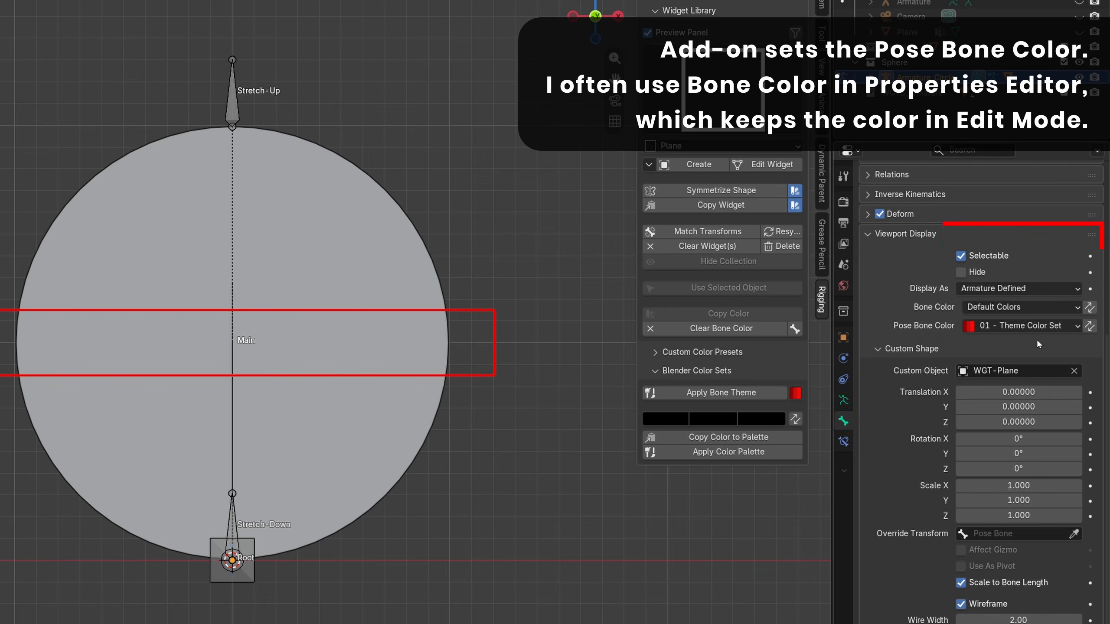
{"action": "left_click", "coordinate": [1028, 325]}
{"action": "left_click", "coordinate": [927, 338]}
{"action": "left_click", "coordinate": [997, 309]}
{"action": "left_click", "coordinate": [911, 339]}
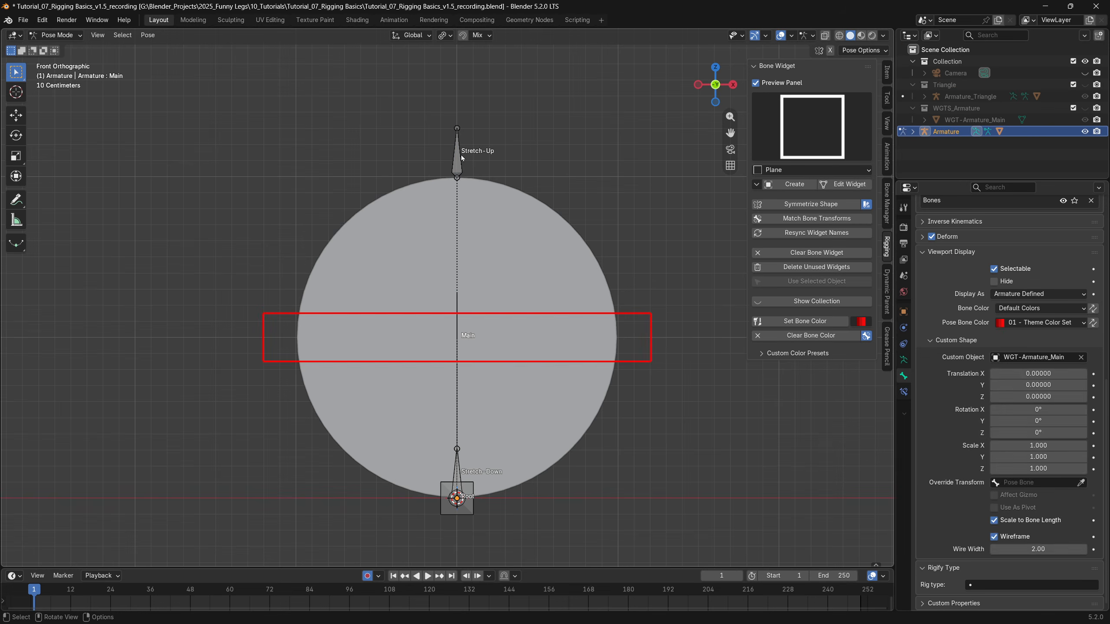
Step: Set the Bone Color of both Stretch-Up and Stretch-Down to 09 - Theme Color Set
{"action": "left_click", "coordinate": [456, 153]}
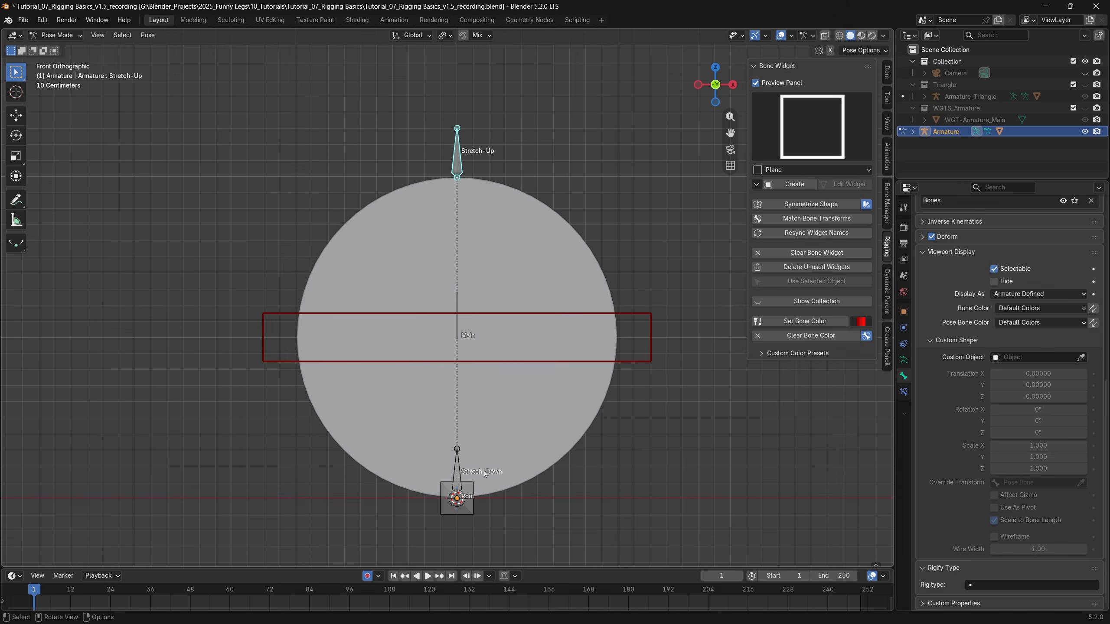
{"action": "left_click", "coordinate": [458, 467], "text": "shift"}
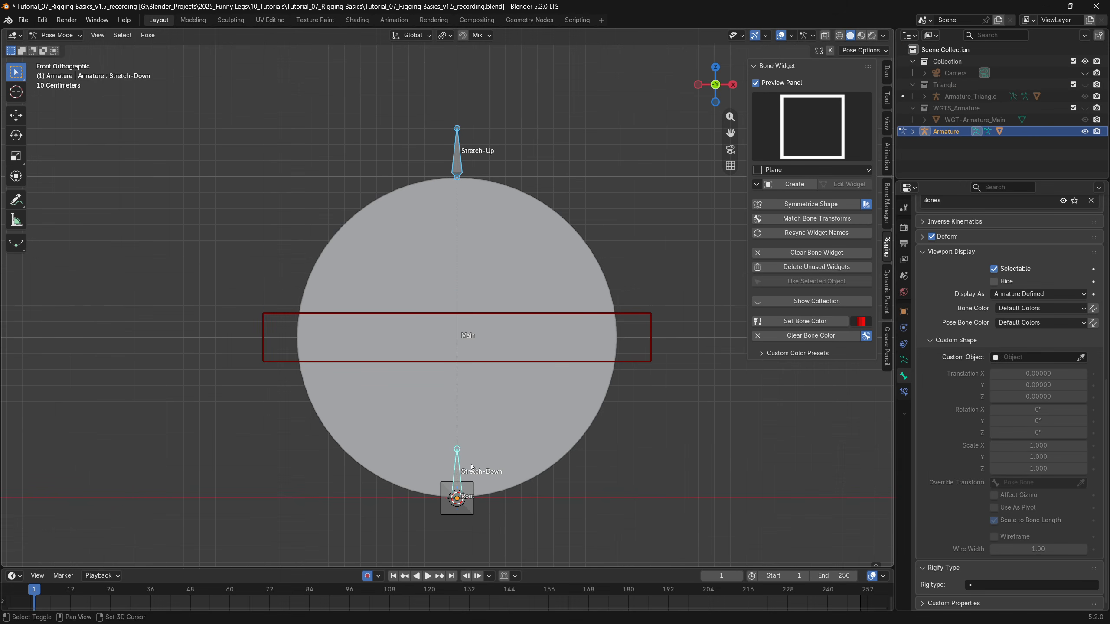
{"action": "left_click", "coordinate": [1042, 309]}
{"action": "left_click", "coordinate": [939, 434]}
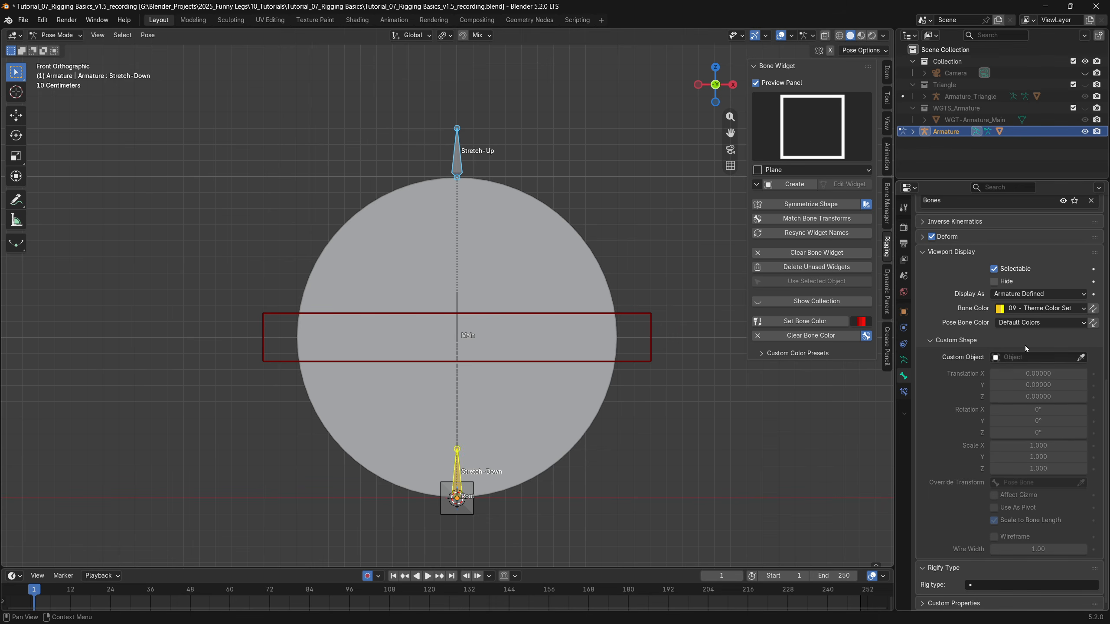
{"action": "left_click", "coordinate": [1091, 309]}
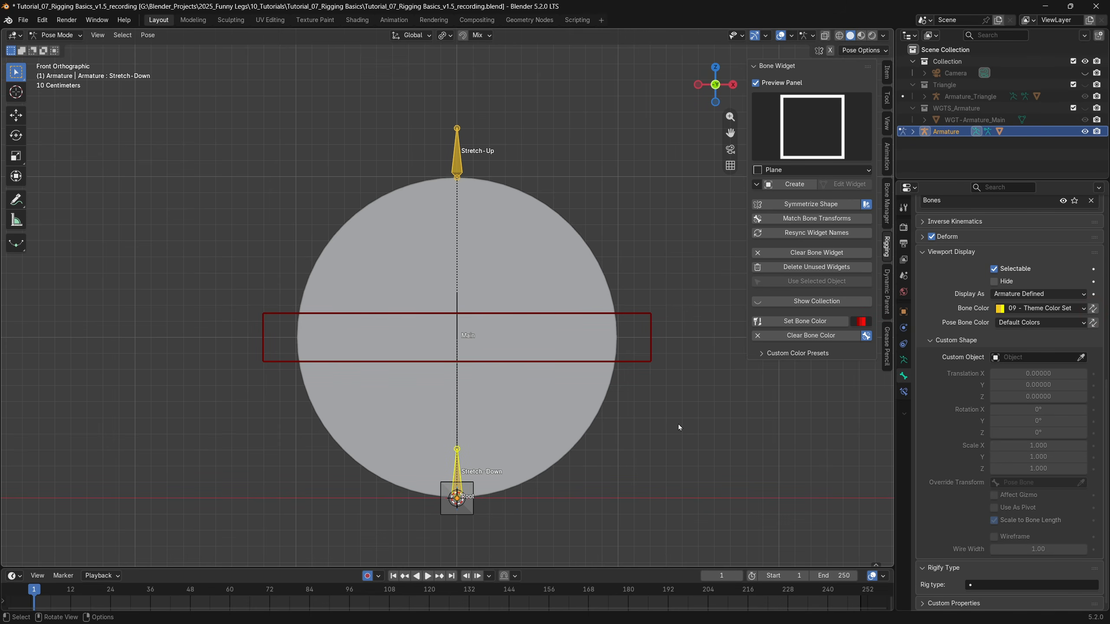
Step: Unhide the WGTS_Armature collection, rename the Main bone's widget object to WGT-Plane, and hide the collection again
{"action": "left_click", "coordinate": [465, 512]}
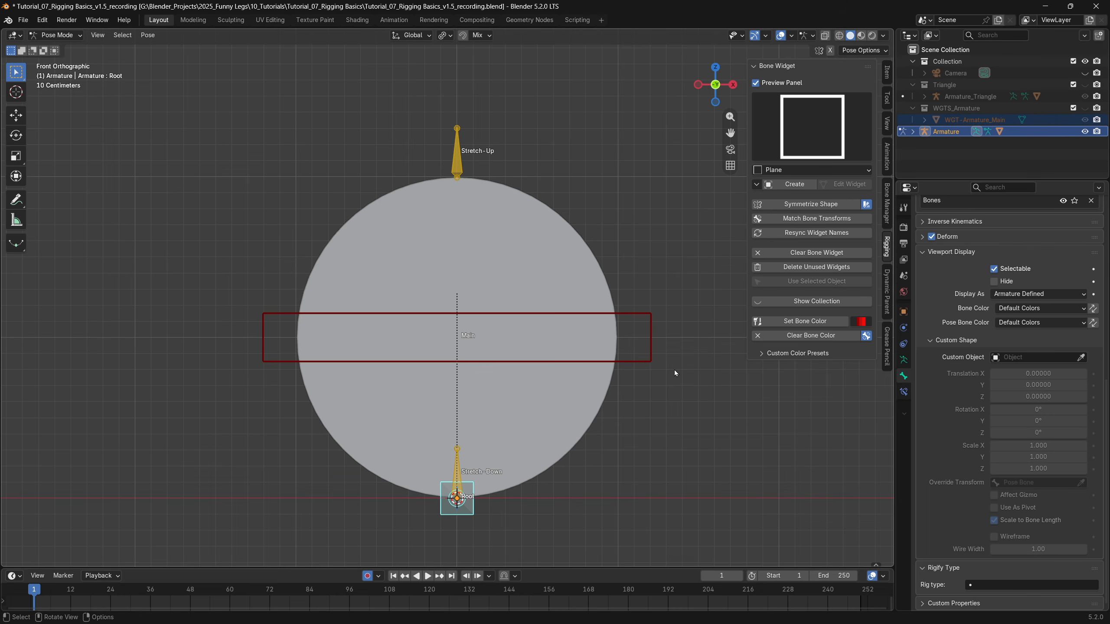
{"action": "left_click", "coordinate": [650, 362]}
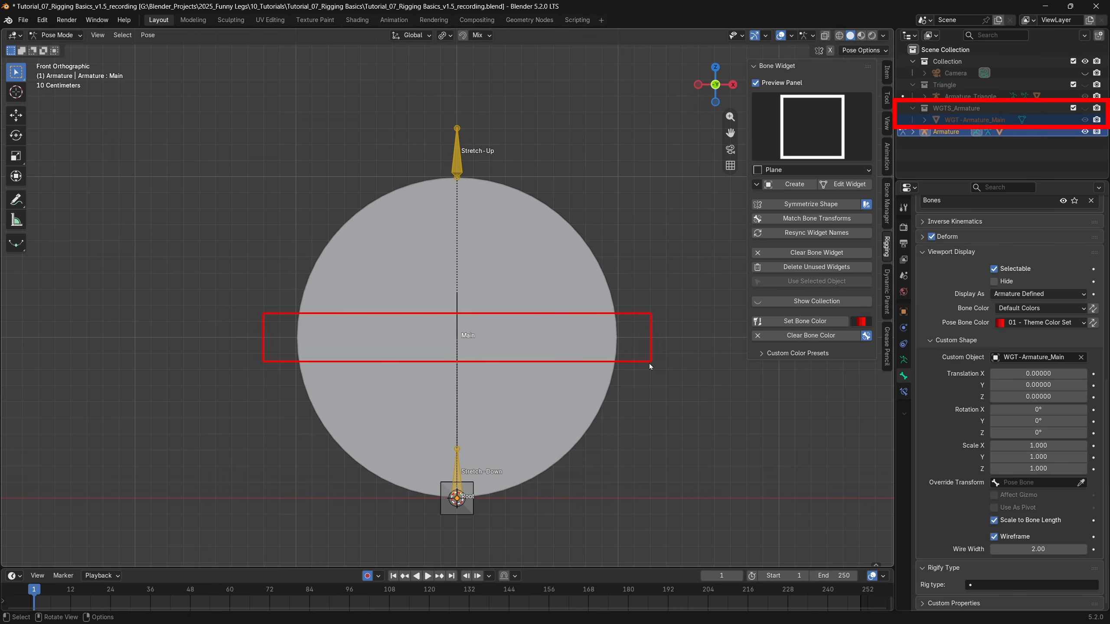
{"action": "left_click", "coordinate": [1086, 108]}
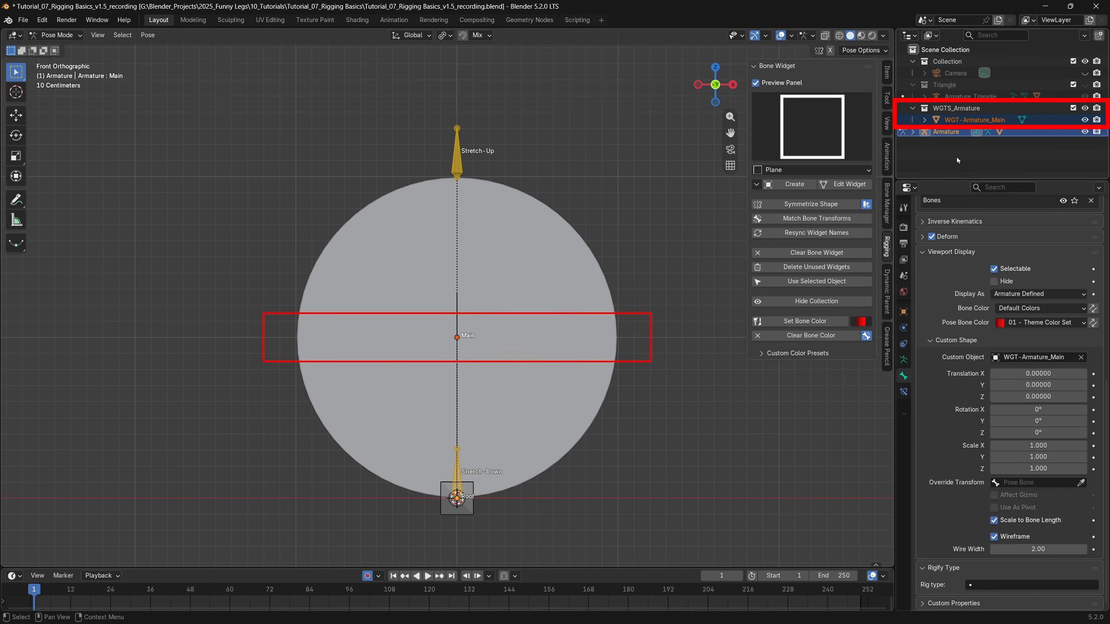
{"action": "double_click", "coordinate": [984, 119]}
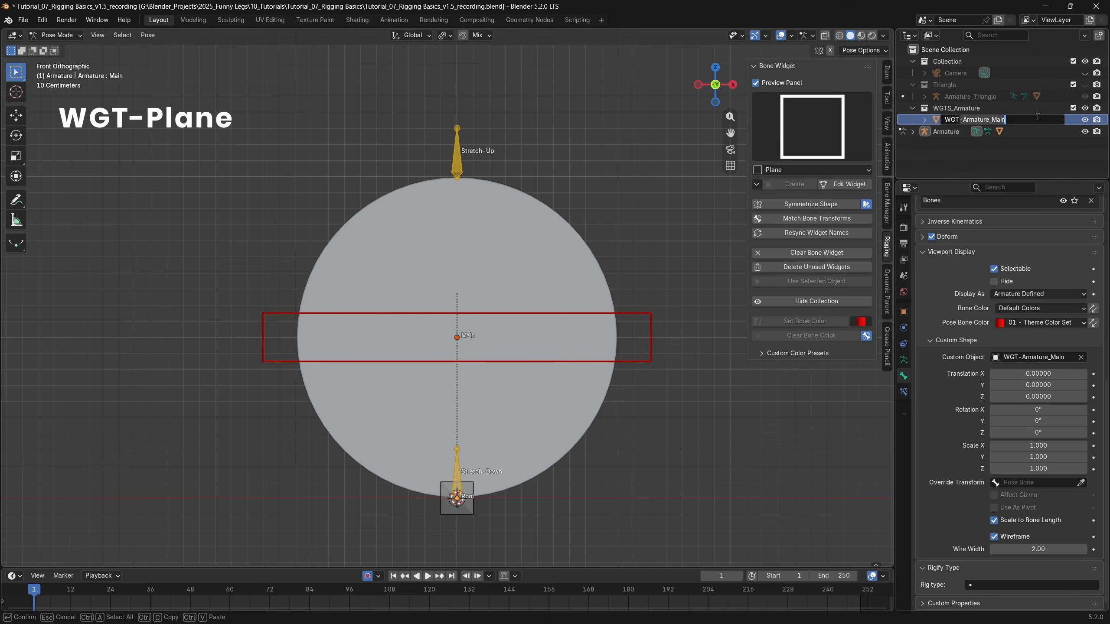
{"action": "type", "text": "-Plane"}
{"action": "key", "text": "Return"}
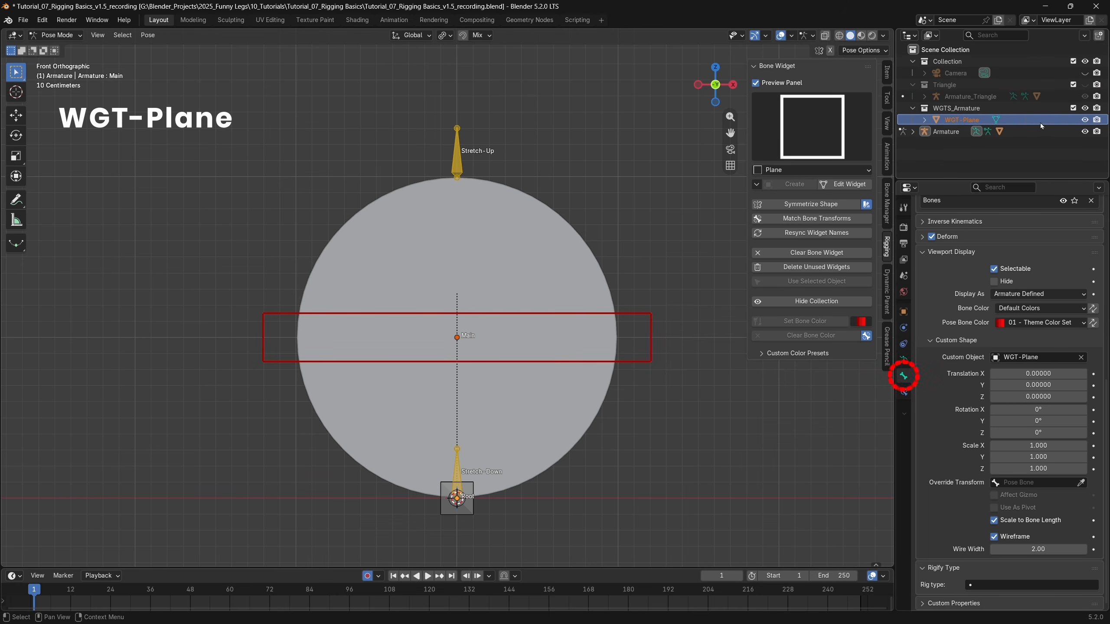
{"action": "left_click", "coordinate": [1086, 108]}
Step: Assign WGT-Plane as the Root bone's custom shape object and open the widget for editing
{"action": "left_click", "coordinate": [469, 512]}
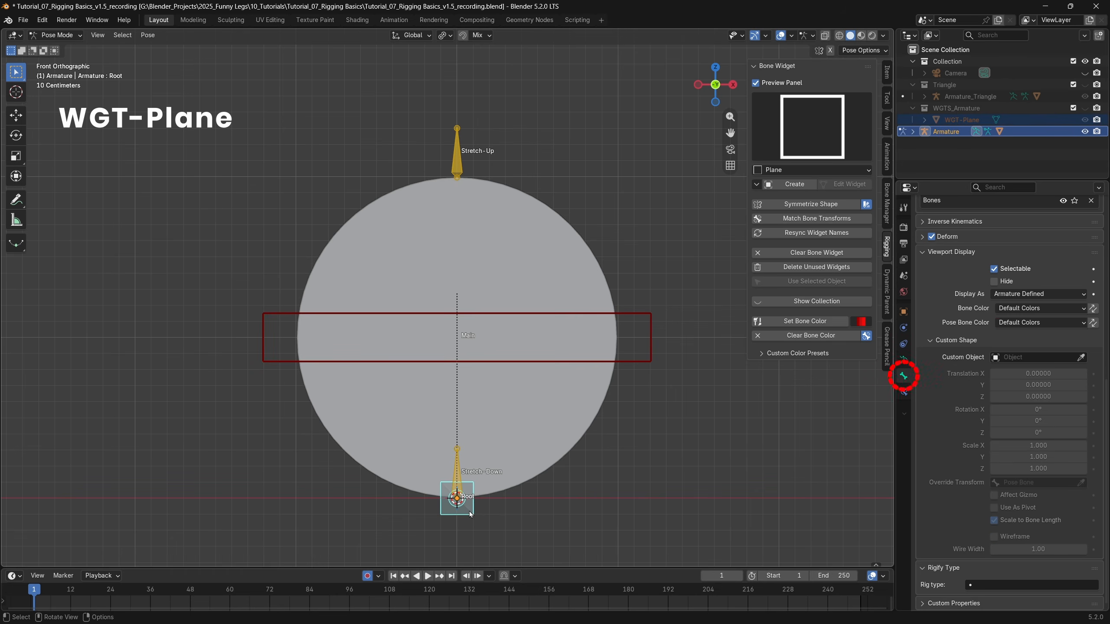
{"action": "left_click", "coordinate": [1041, 356]}
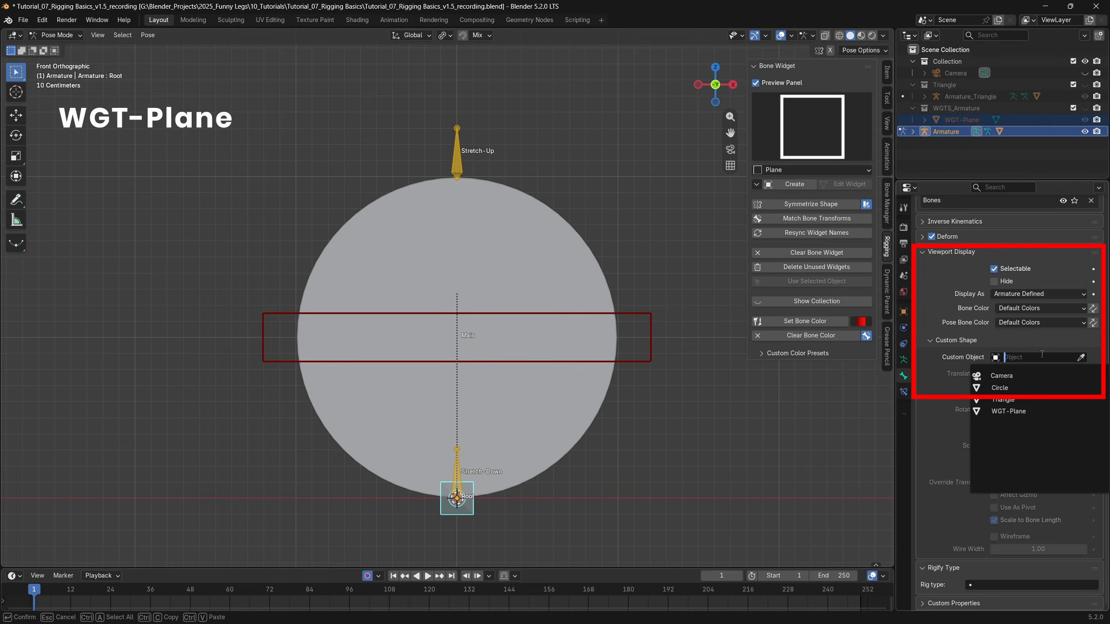
{"action": "type", "text": "wgt"}
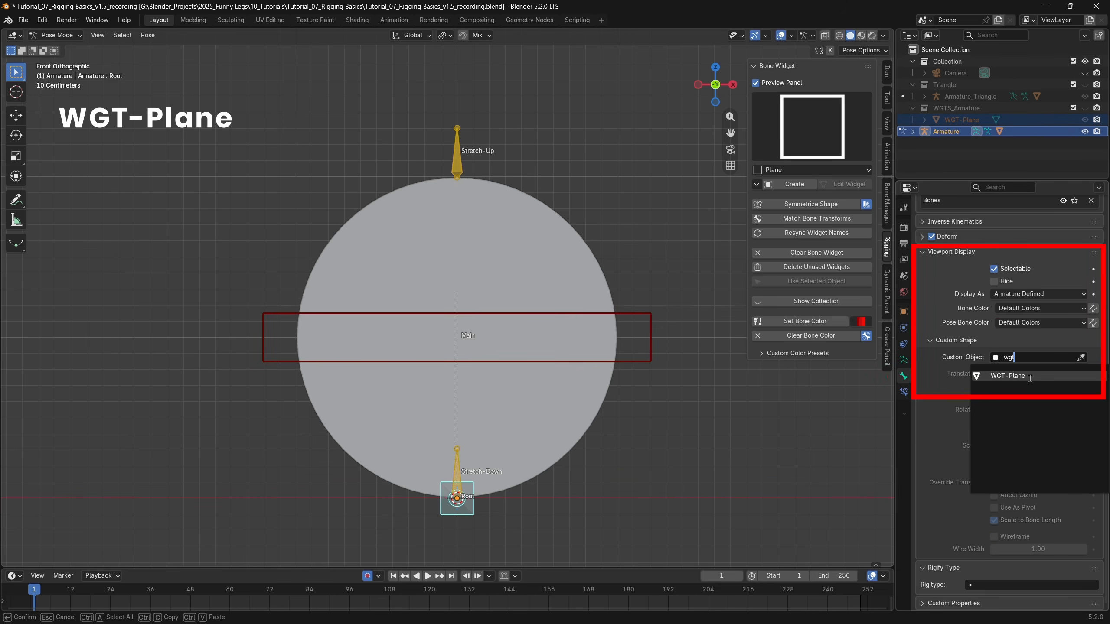
{"action": "left_click", "coordinate": [1031, 376]}
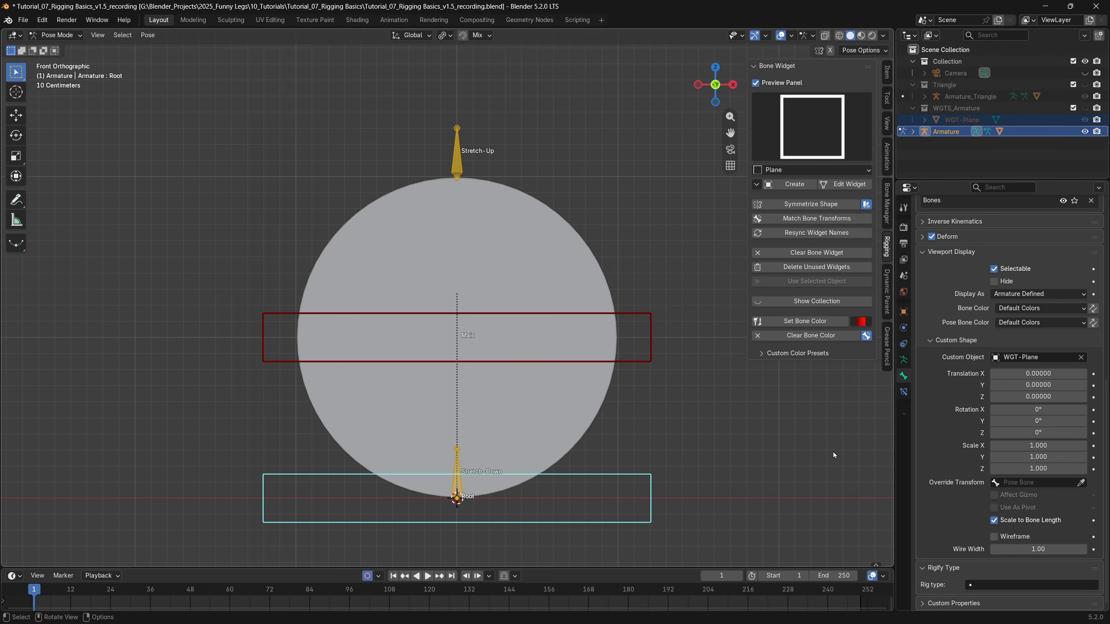
{"action": "left_click", "coordinate": [845, 184]}
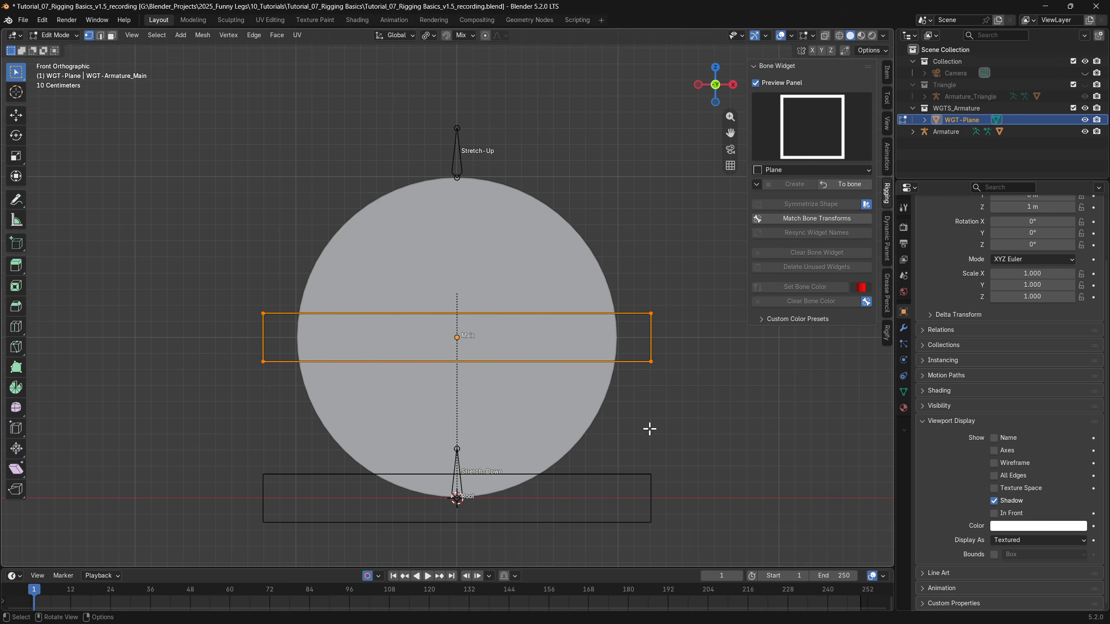
Step: Try to scale the shared plane widget's mesh uniformly and undo the scaling
{"action": "key", "text": "s"}
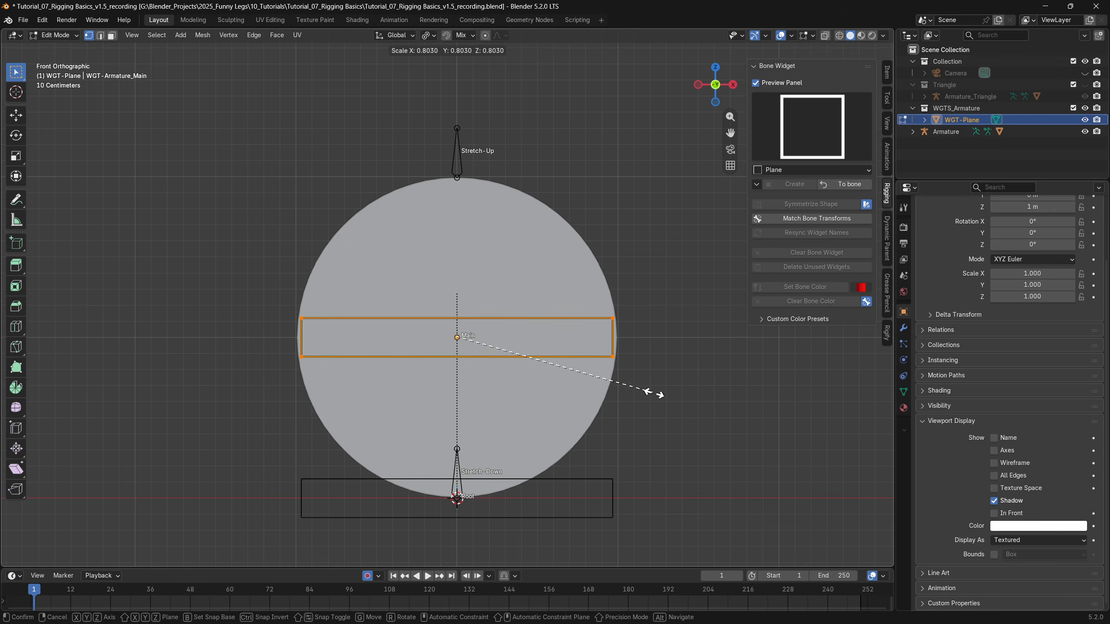
{"action": "left_click", "coordinate": [730, 411]}
{"action": "key", "text": "ctrl+z"}
Step: Return from widget editing to the bones and set the Root bone's custom shape X scale to 0.5
{"action": "left_click", "coordinate": [847, 186]}
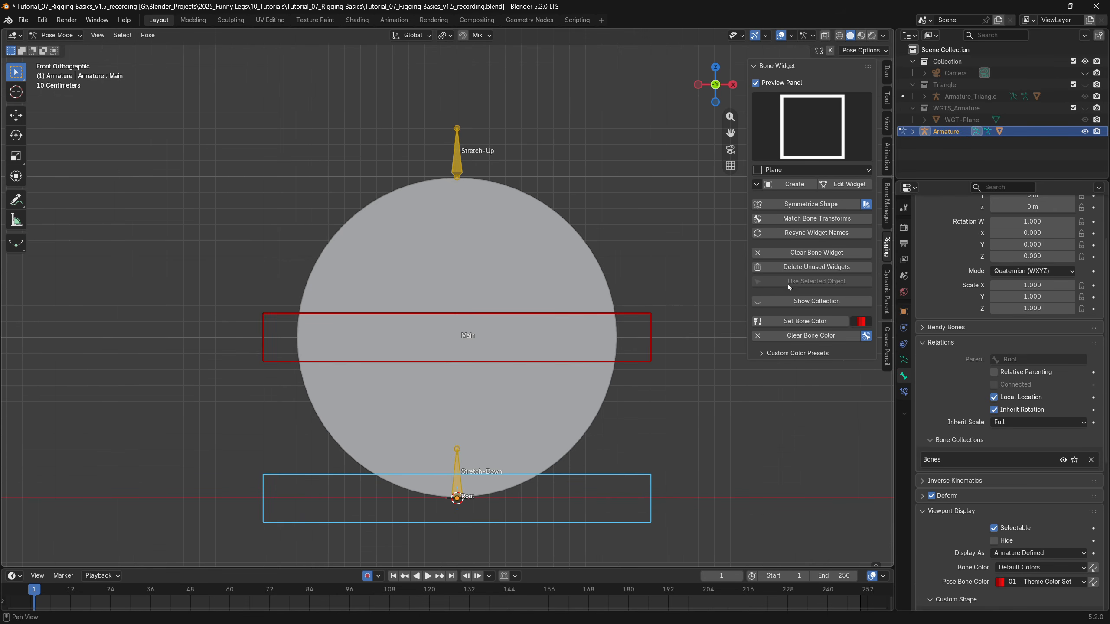
{"action": "left_click", "coordinate": [640, 524]}
{"action": "scroll", "coordinate": [982, 470], "scroll_direction": "down", "scroll_amount": 10}
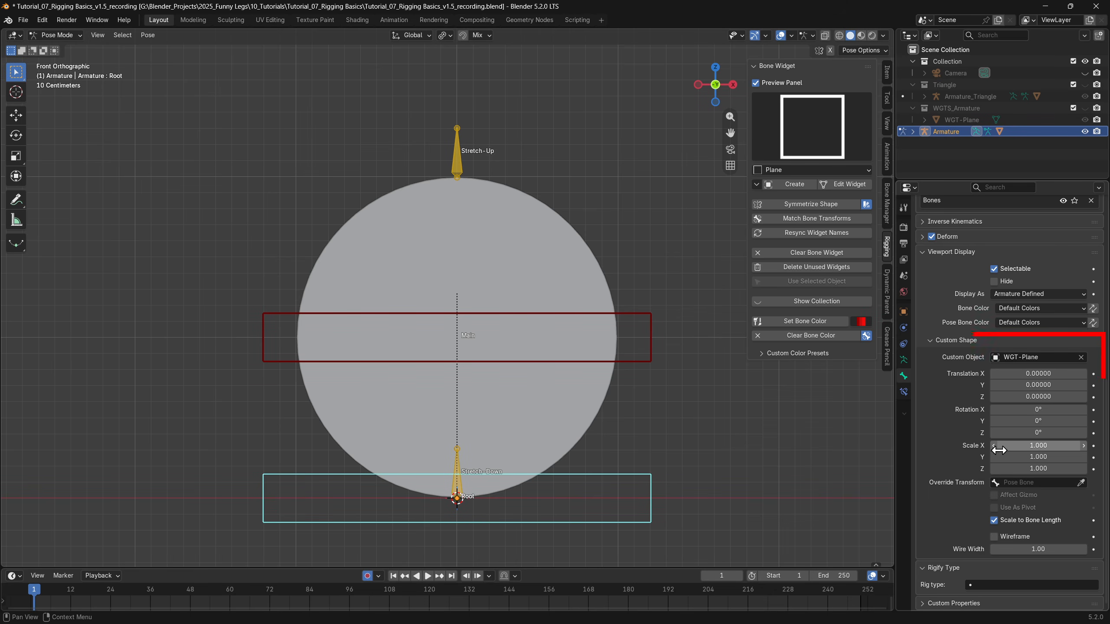
{"action": "left_click", "coordinate": [994, 448]}
{"action": "left_click", "coordinate": [994, 449]}
{"action": "left_click", "coordinate": [994, 449]}
{"action": "left_click", "coordinate": [994, 449]}
{"action": "left_click", "coordinate": [994, 449]}
Step: Set the Root bone's custom shape Z scale to 0.5 and its bone color to 04 - Theme Color Set
{"action": "double_click", "coordinate": [992, 472]}
{"action": "left_click", "coordinate": [993, 472]}
{"action": "left_click", "coordinate": [992, 473]}
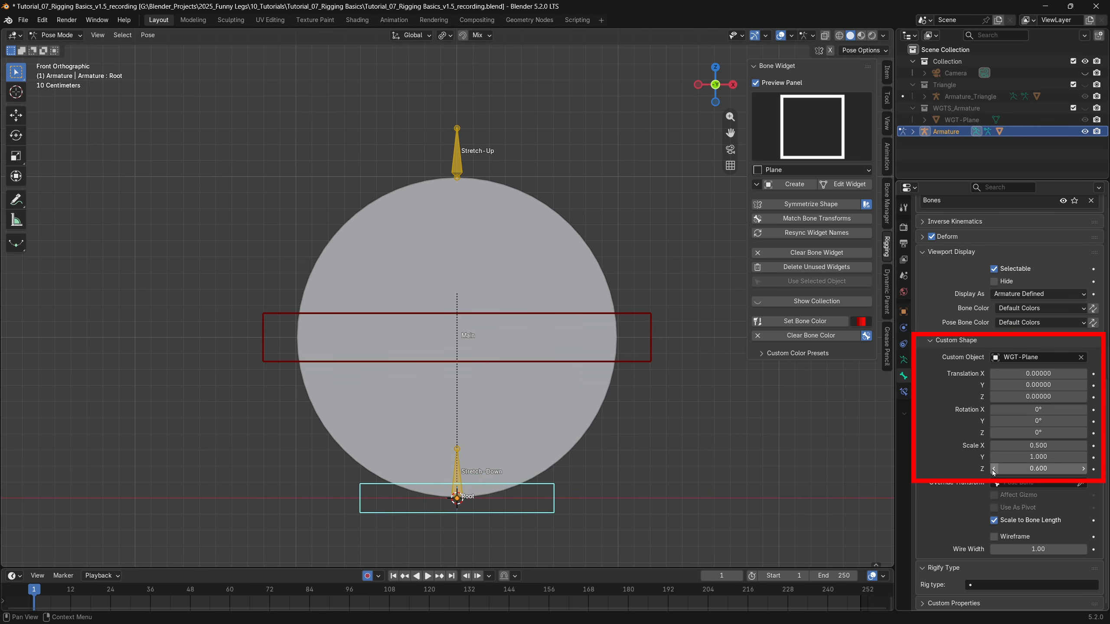
{"action": "left_click", "coordinate": [992, 473]}
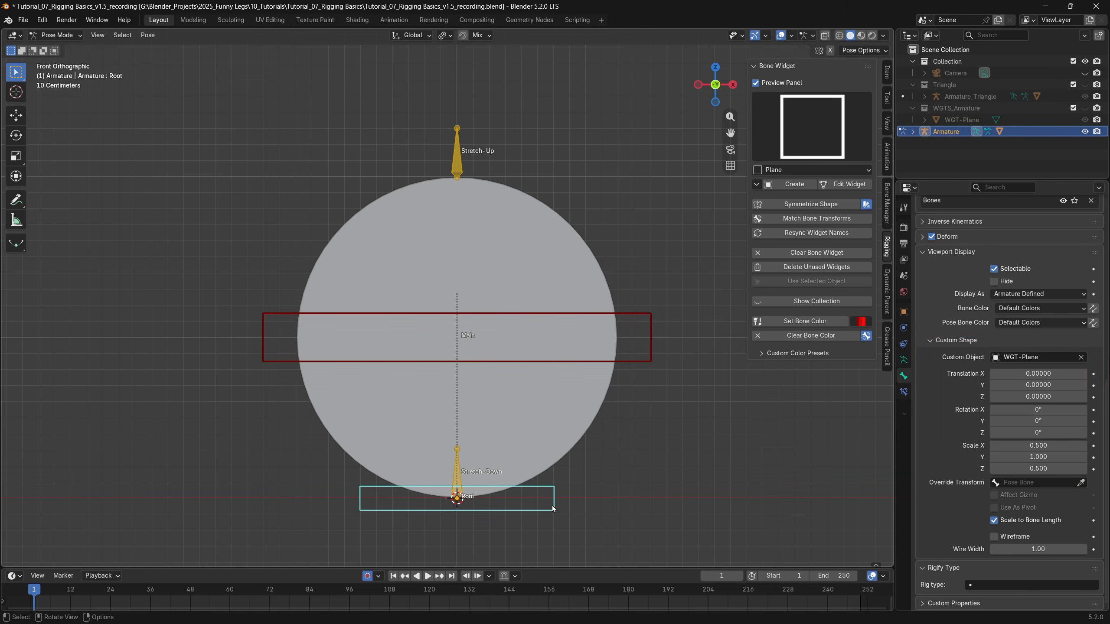
{"action": "left_click", "coordinate": [1030, 309]}
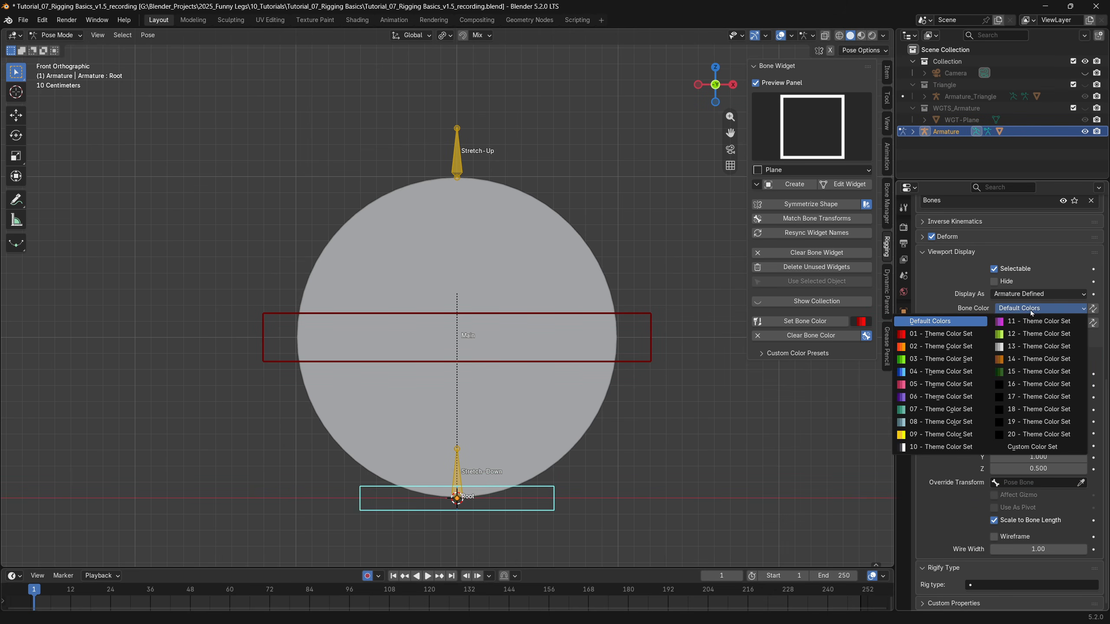
{"action": "left_click", "coordinate": [924, 374]}
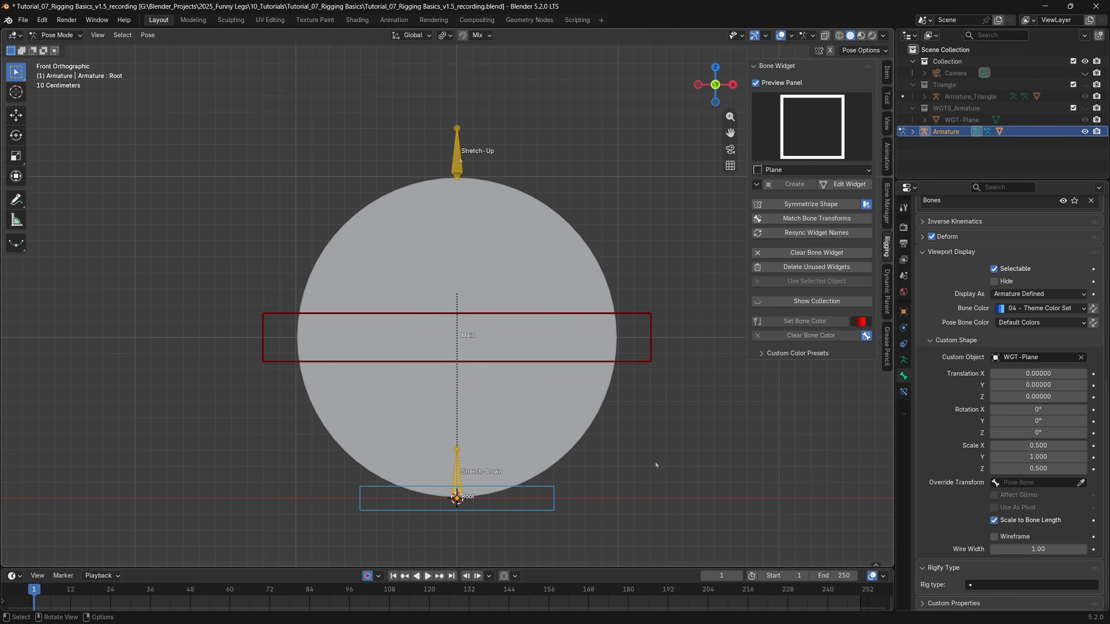
Step: Create a Sphere widget for the Stretch-Up bone, resize its mesh, and return to the bone
{"action": "left_click", "coordinate": [457, 154]}
{"action": "left_click", "coordinate": [833, 170]}
{"action": "left_click", "coordinate": [879, 351]}
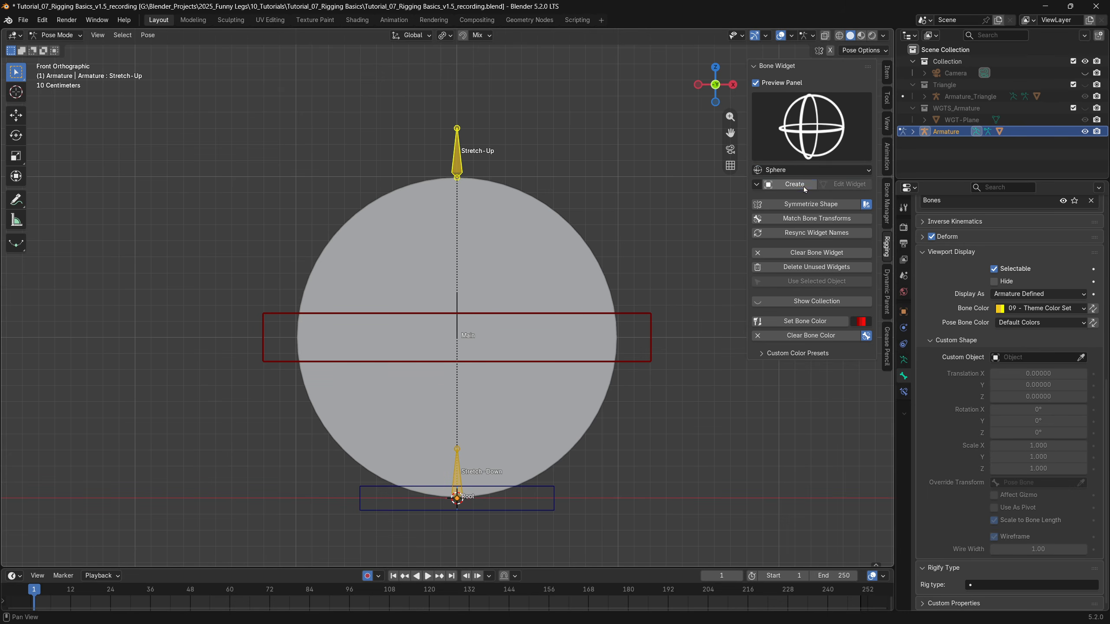
{"action": "left_click", "coordinate": [804, 185]}
{"action": "key", "text": "s"}
{"action": "left_click", "coordinate": [770, 219]}
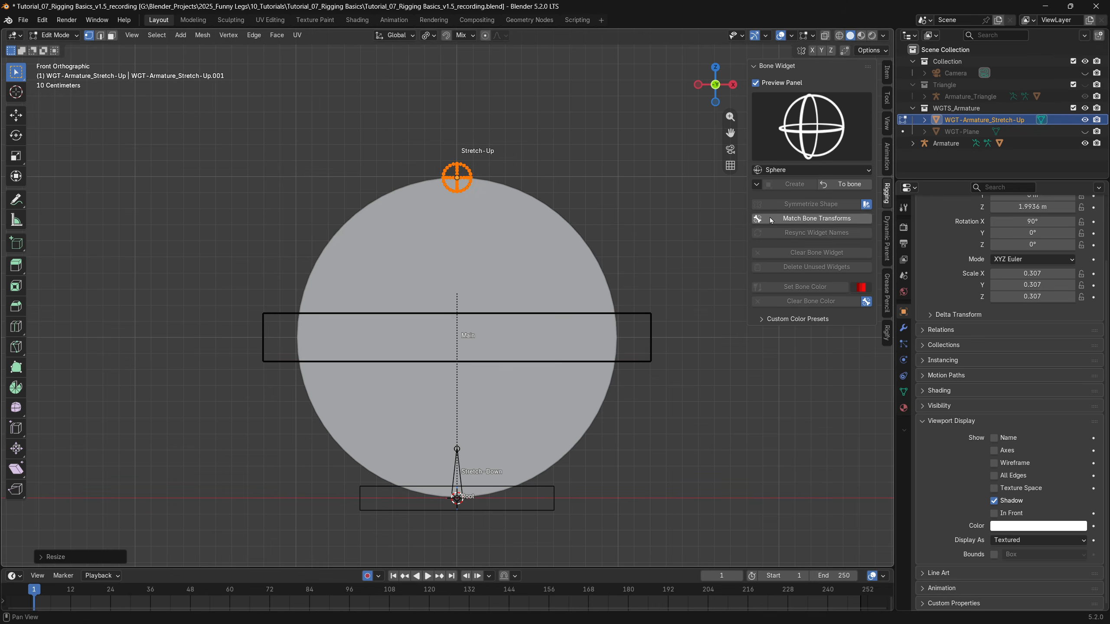
{"action": "left_click", "coordinate": [846, 185]}
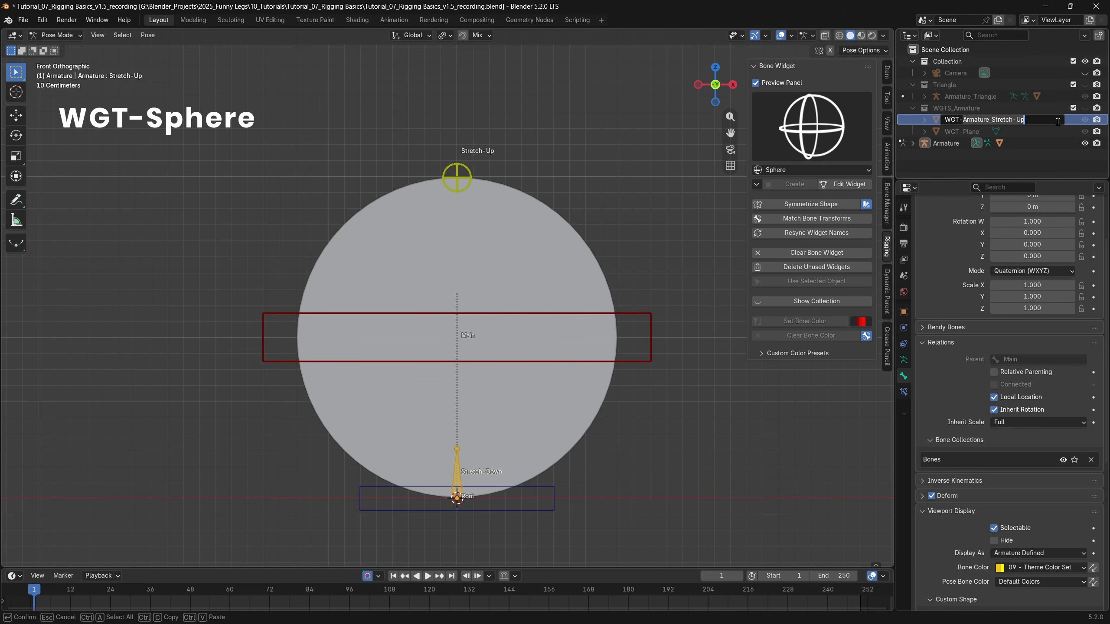
Step: Rename the new sphere widget WGT-Sphere and assign it as the Stretch-Down bone's custom object
{"action": "type", "text": "ere"}
{"action": "key", "text": "Return"}
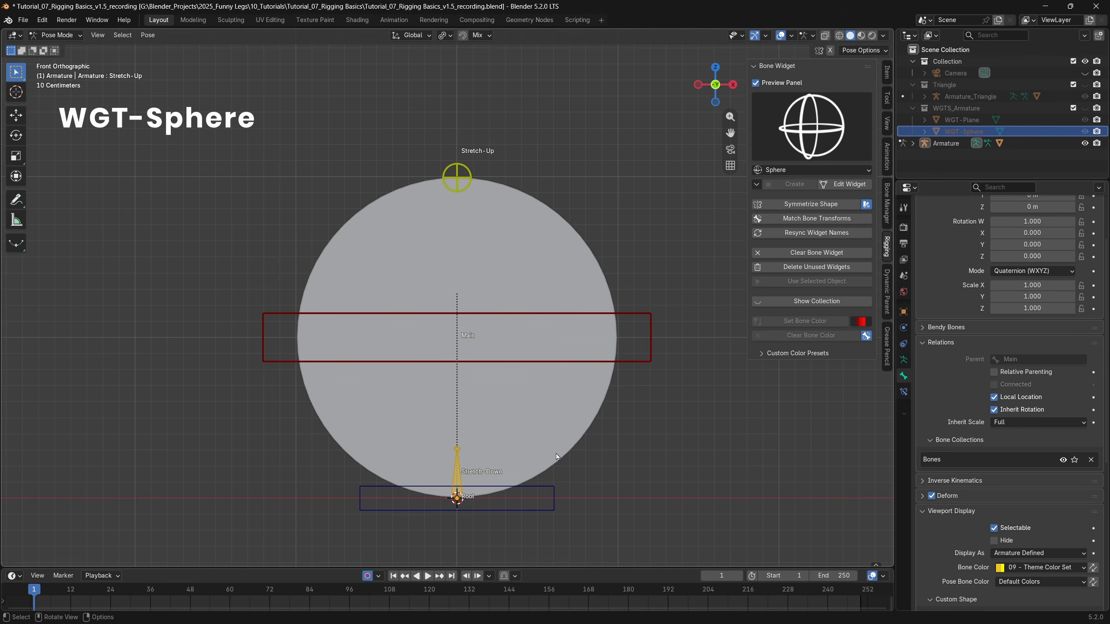
{"action": "scroll", "coordinate": [1063, 479], "scroll_direction": "down", "scroll_amount": 6}
{"action": "scroll", "coordinate": [1014, 460], "scroll_direction": "down", "scroll_amount": 6}
{"action": "left_click", "coordinate": [1030, 357]}
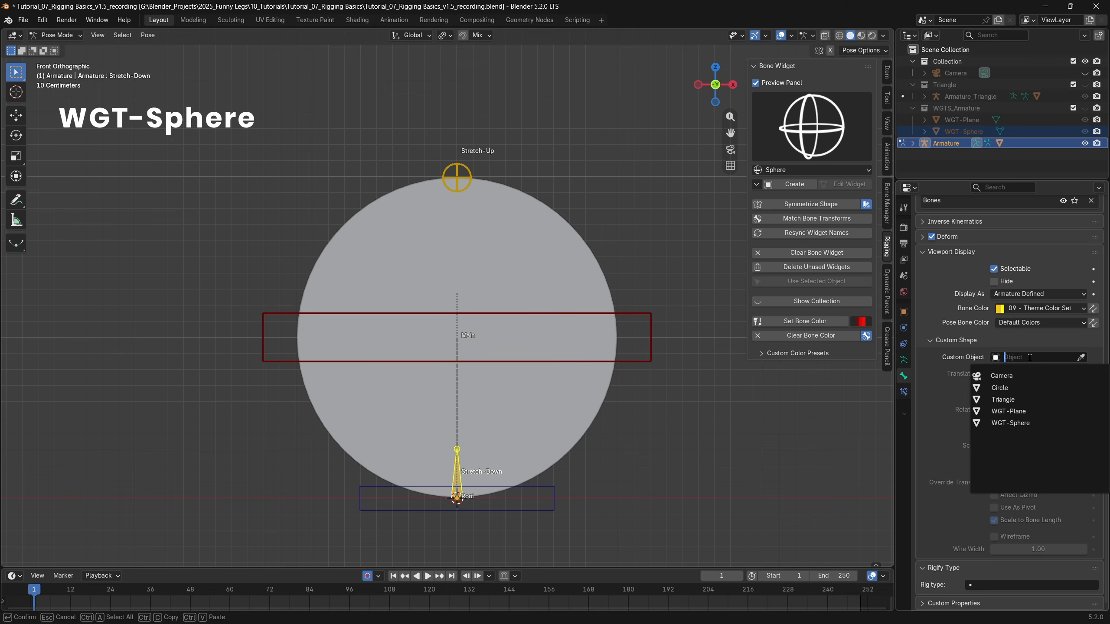
{"action": "left_click", "coordinate": [1010, 423]}
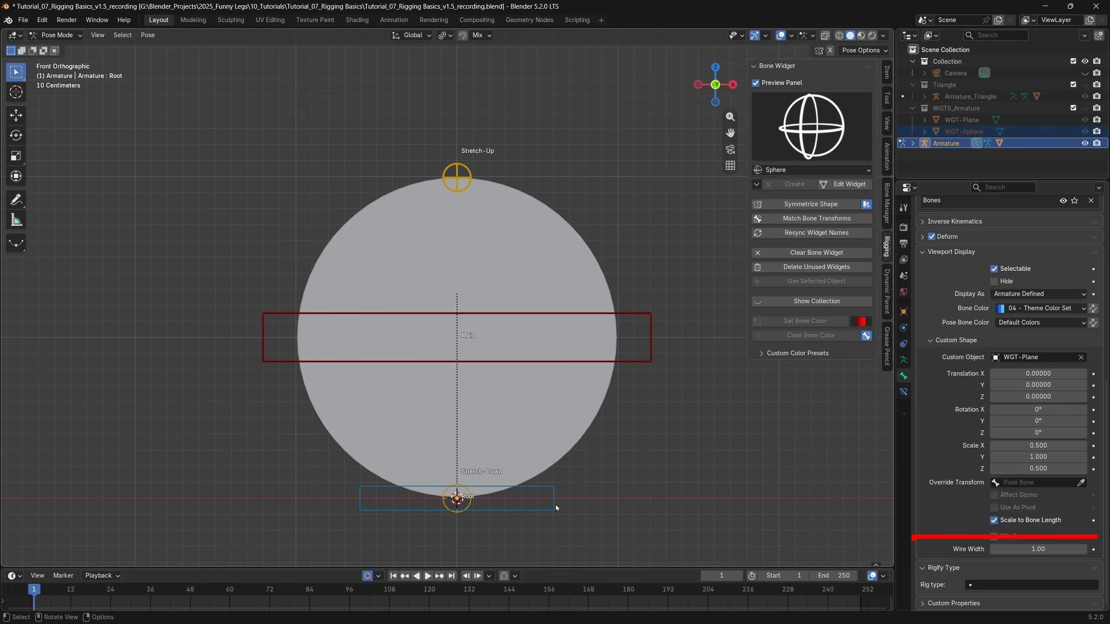
Step: Compare the custom shape wire width of the Root bone with that of the Main bone
{"action": "left_click", "coordinate": [552, 505]}
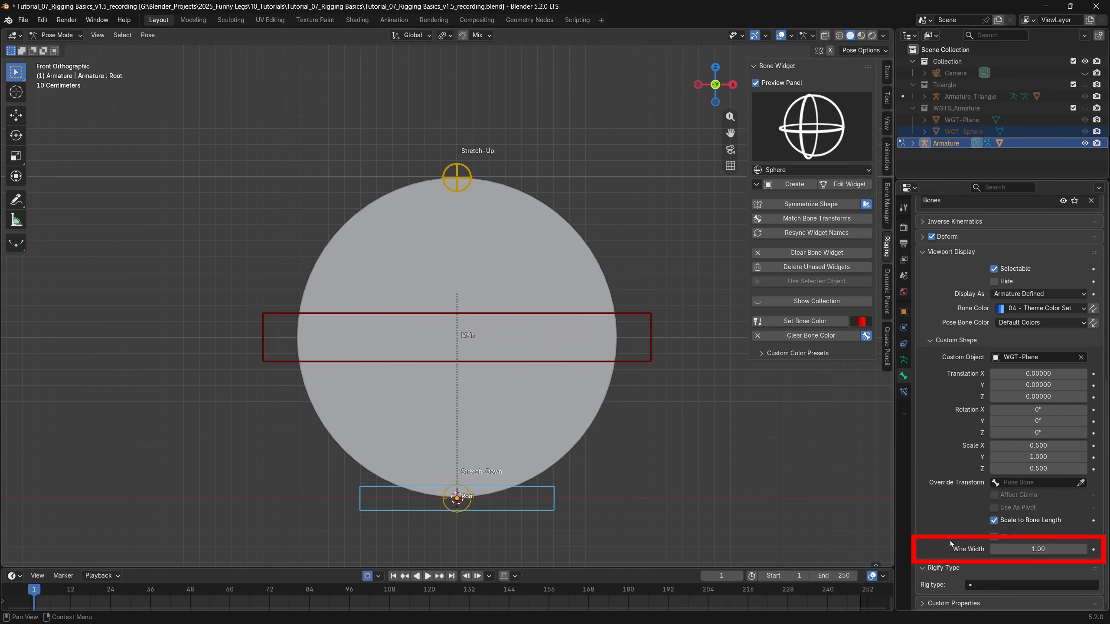
{"action": "left_click", "coordinate": [649, 356]}
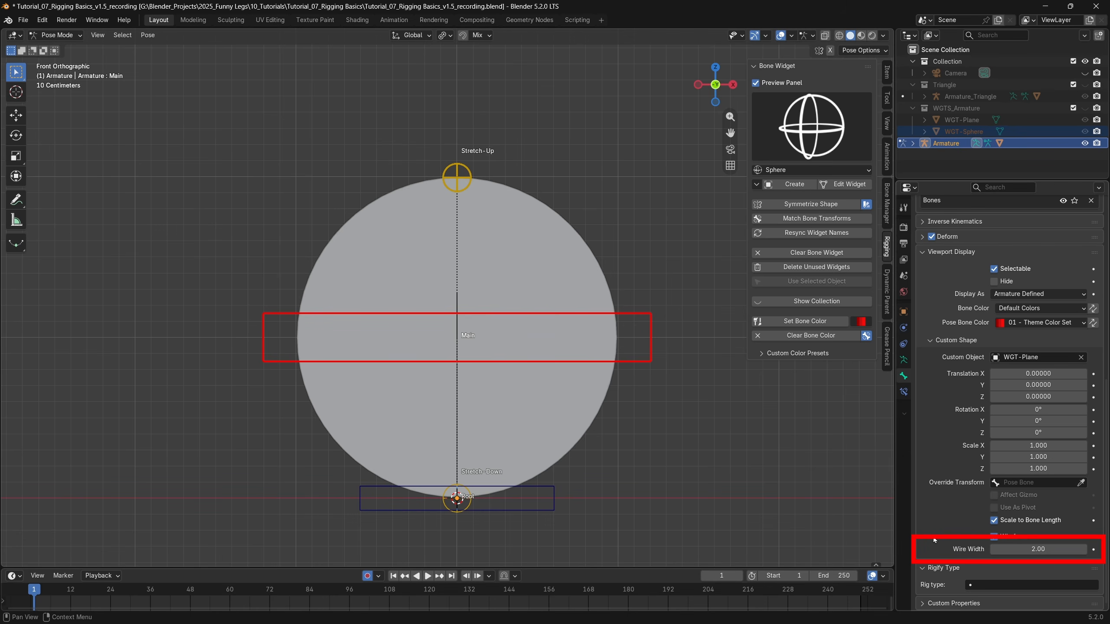
{"action": "left_click", "coordinate": [581, 509]}
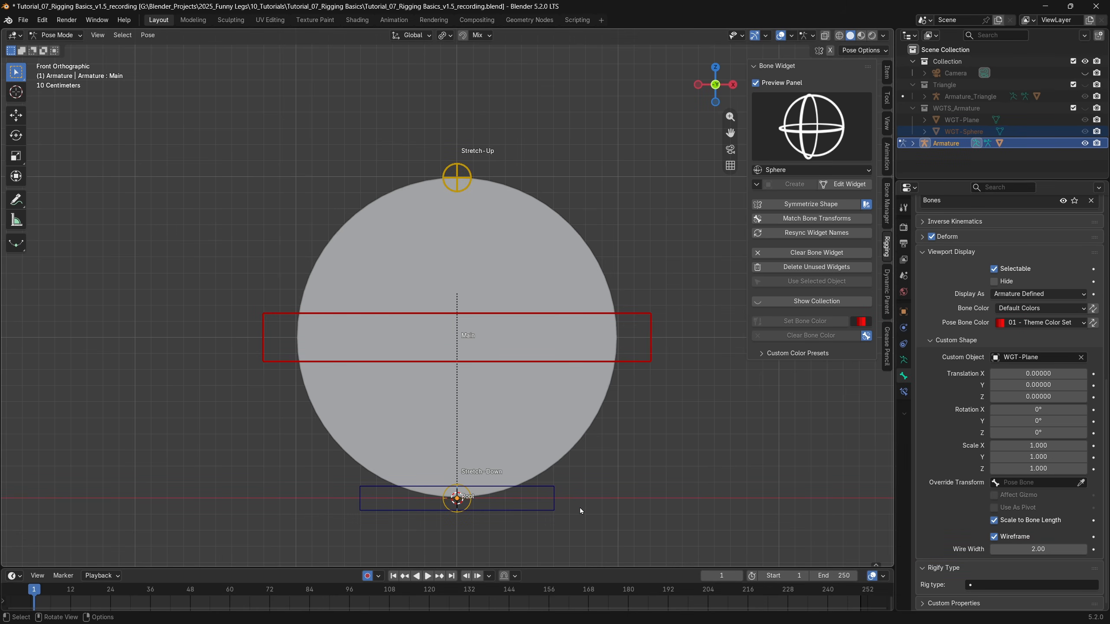
Step: Select all the bones with Main active and copy its wire width of 2.00 to the selected bones
{"action": "left_click", "coordinate": [569, 511]}
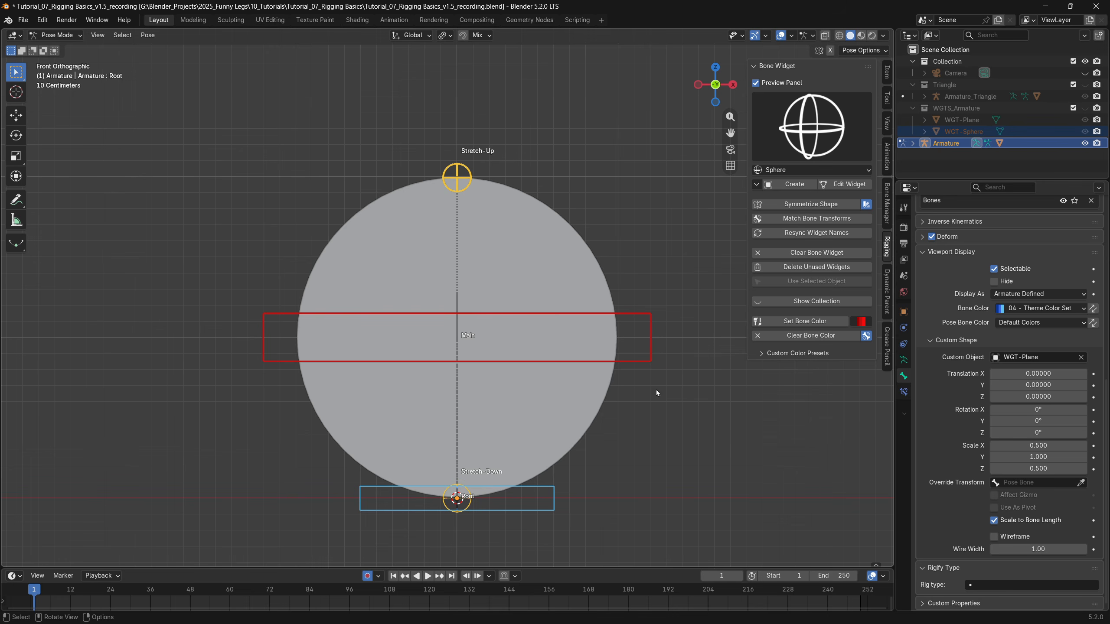
{"action": "left_click", "coordinate": [651, 356]}
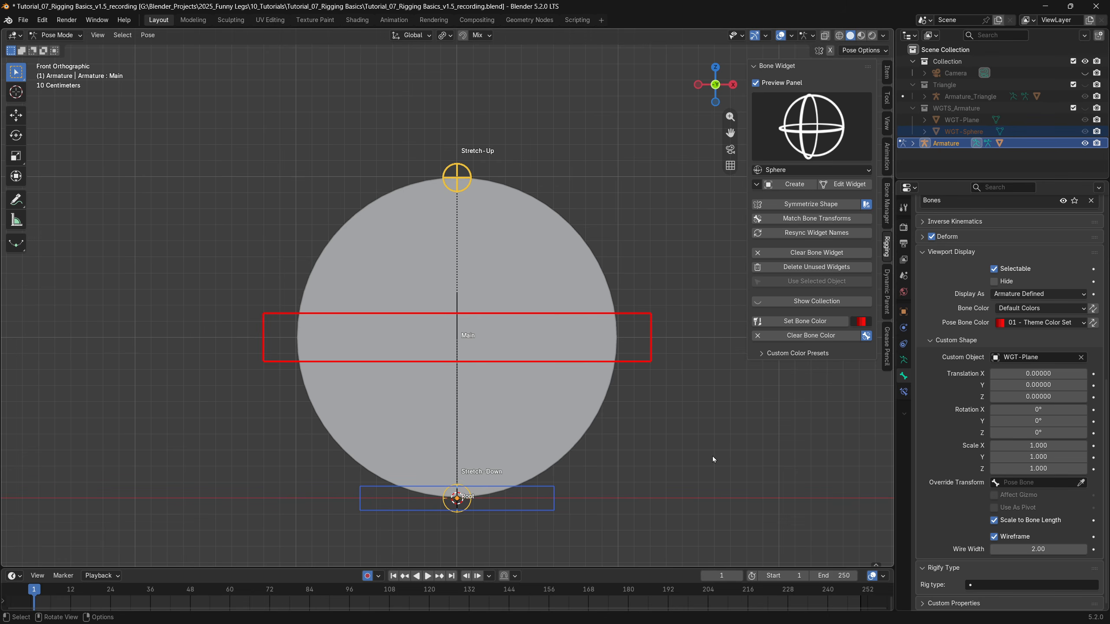
{"action": "right_click", "coordinate": [1019, 550]}
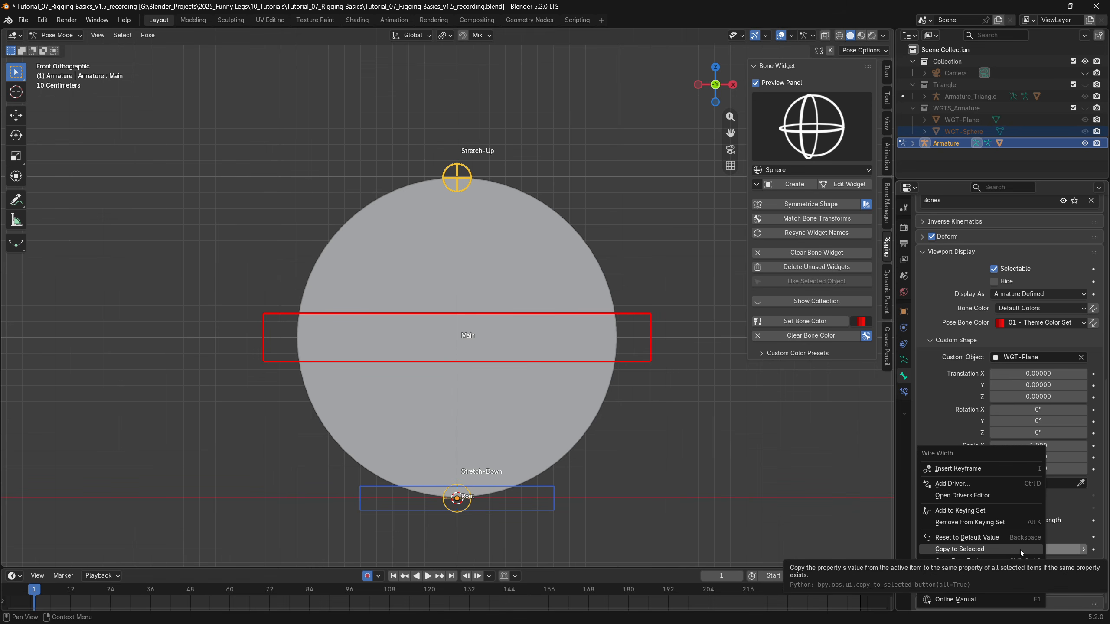
{"action": "left_click", "coordinate": [1020, 550]}
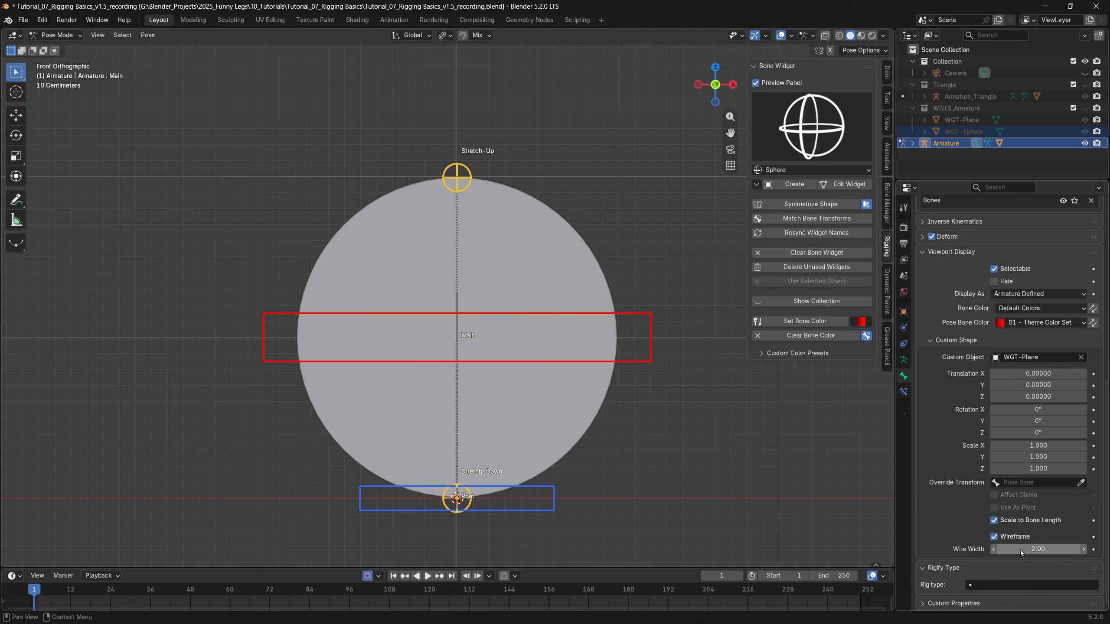
{"action": "left_click", "coordinate": [571, 507]}
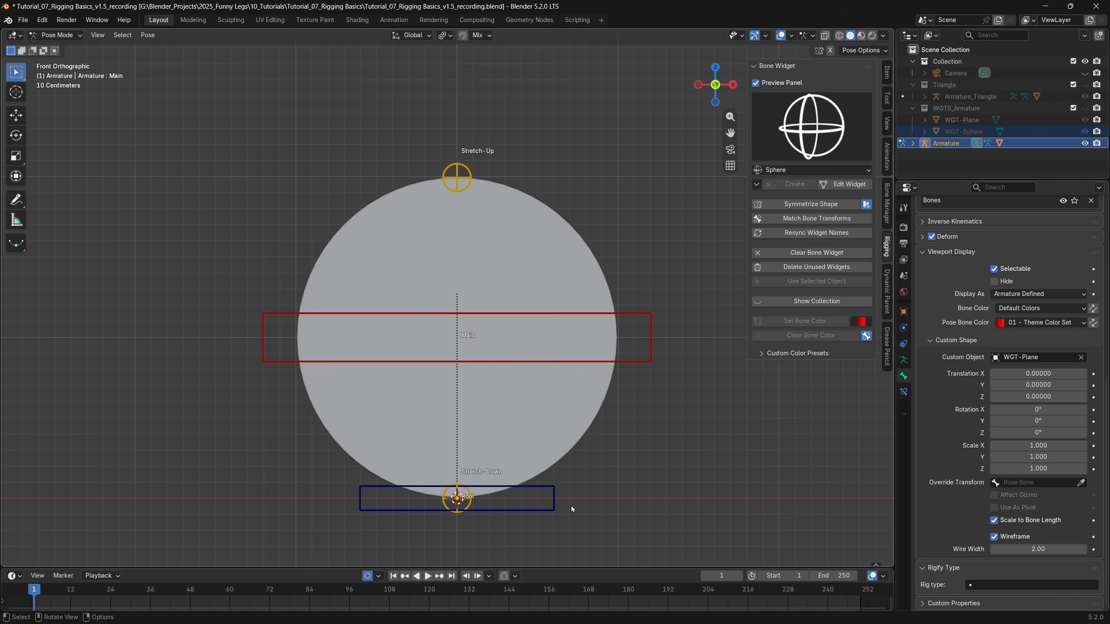
Step: Create a Paddle (square) widget for the triangle rig's Main bone and color the bone red
{"action": "left_click", "coordinate": [434, 516]}
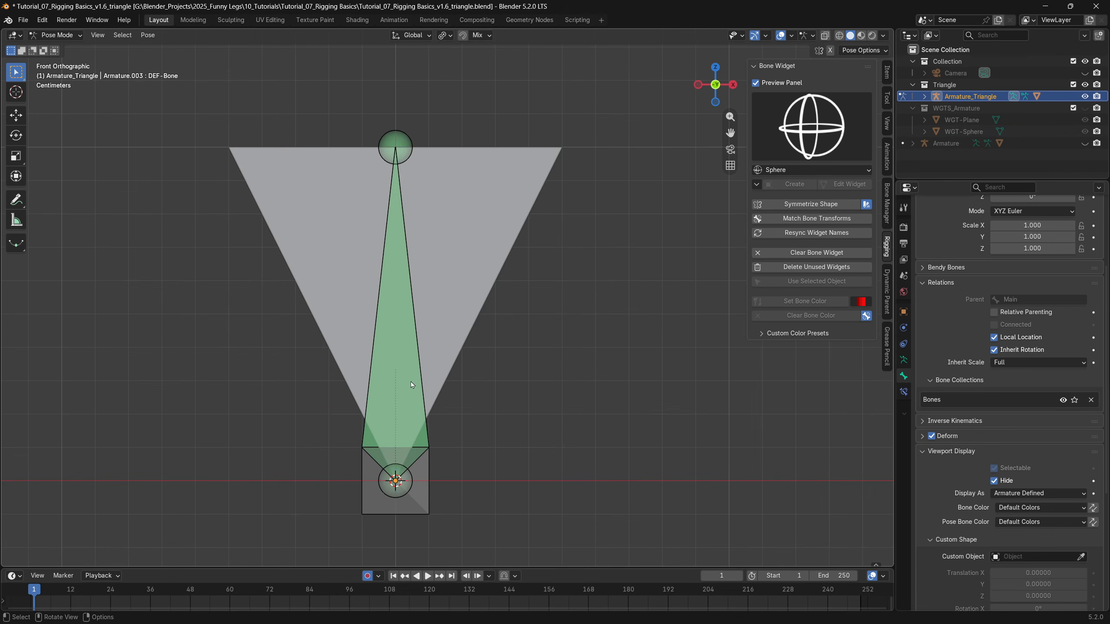
{"action": "left_click", "coordinate": [799, 170]}
{"action": "left_click", "coordinate": [899, 201]}
{"action": "left_click", "coordinate": [794, 184]}
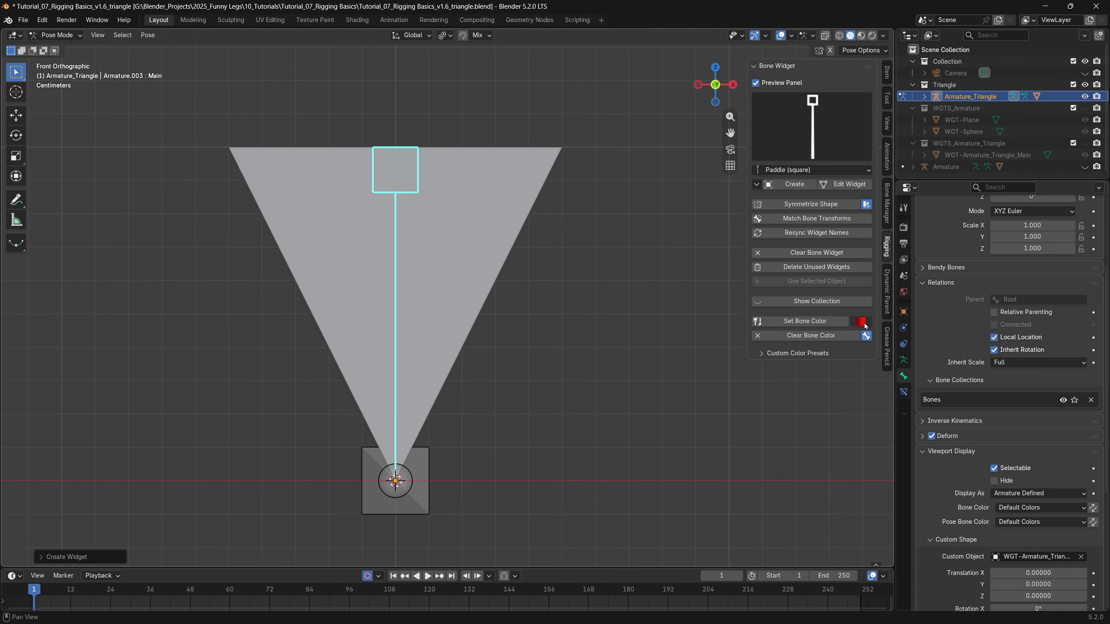
{"action": "left_click", "coordinate": [830, 322]}
Step: Assign WGT-Plane as the custom object of the triangle rig's Root bone
{"action": "left_click", "coordinate": [410, 507]}
{"action": "scroll", "coordinate": [1018, 485], "scroll_direction": "down", "scroll_amount": 4}
{"action": "left_click", "coordinate": [1018, 491]}
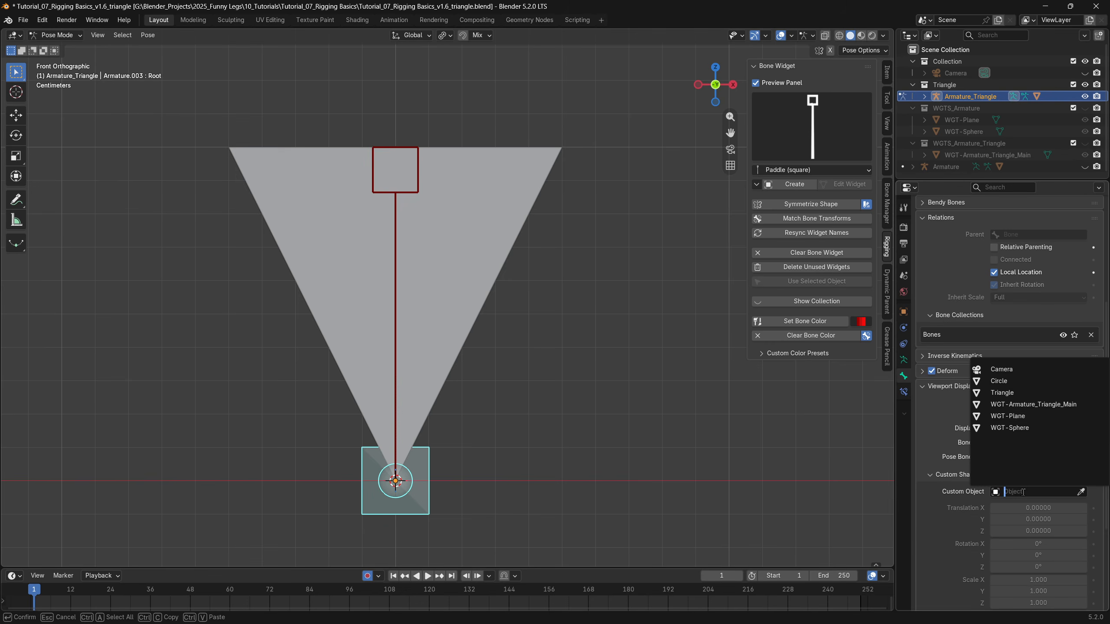
{"action": "left_click", "coordinate": [1016, 417]}
Step: Adjust the triangle rig Root bone's custom shape scale in X and Z and set its bone color to 04 - Theme Color Set
{"action": "scroll", "coordinate": [1010, 446], "scroll_direction": "down", "scroll_amount": 5}
{"action": "left_click_drag", "start_coordinate": [1003, 494], "coordinate": [946, 494], "text": "ctrl"}
{"action": "left_click_drag", "start_coordinate": [1001, 518], "coordinate": [994, 520], "text": "ctrl"}
{"action": "left_click", "coordinate": [1039, 356]}
{"action": "left_click", "coordinate": [939, 420]}
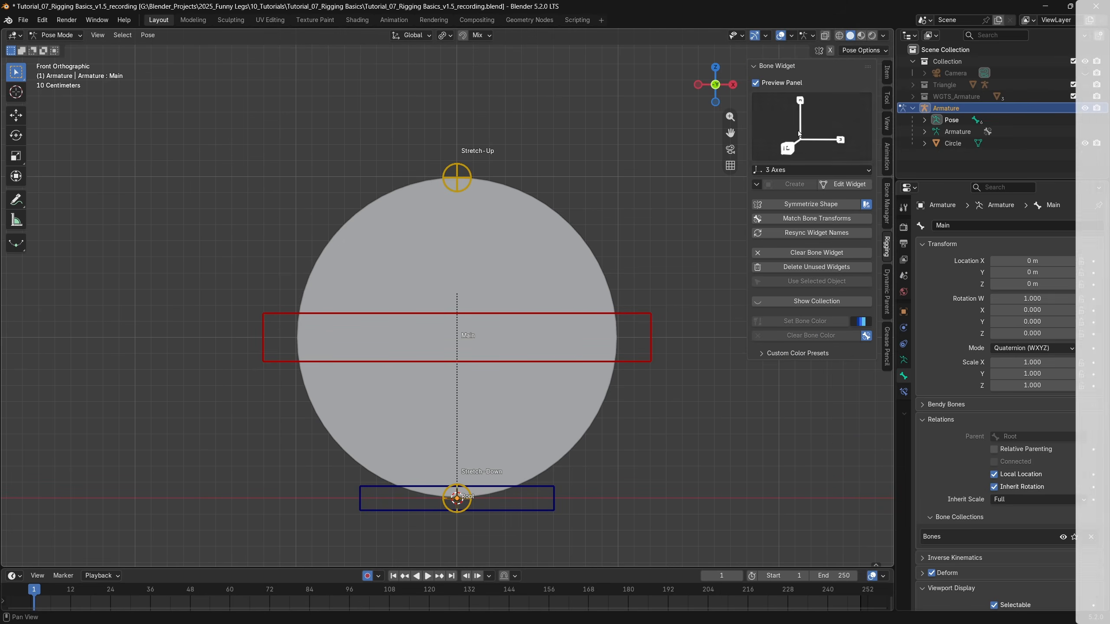
Step: Switch the viewport shading to Material Preview and select the circle mesh in Object Mode
{"action": "left_click", "coordinate": [863, 37]}
{"action": "key", "text": "ctrl+Tab"}
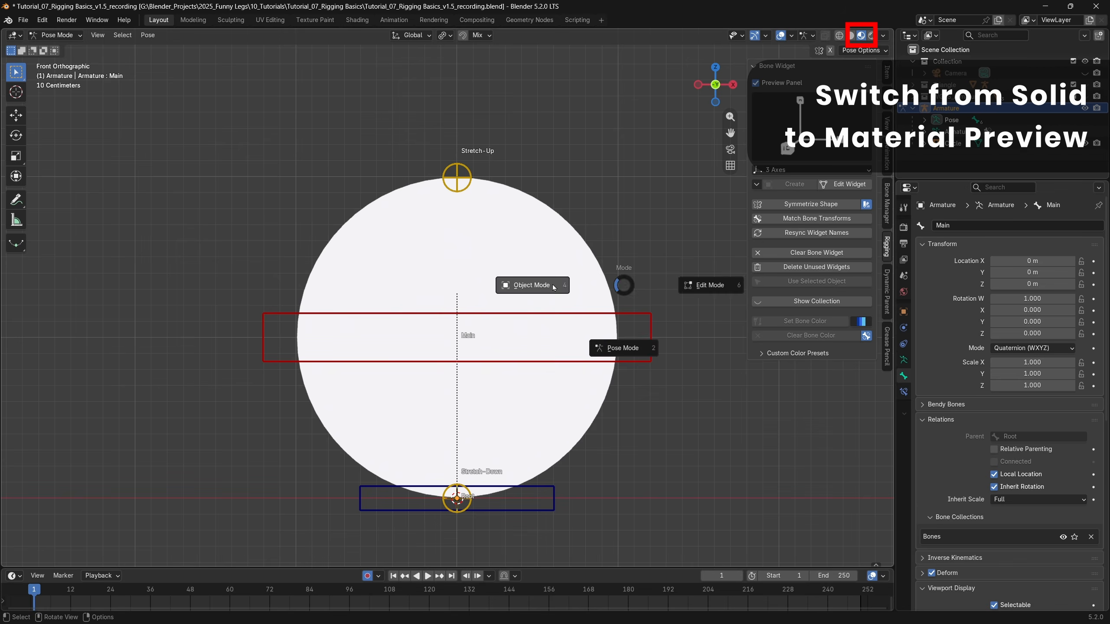
{"action": "left_click", "coordinate": [553, 286]}
{"action": "left_click", "coordinate": [532, 256]}
Step: Add a new material to the circle with an Emission surface and a light gray color
{"action": "left_click", "coordinate": [904, 407]}
{"action": "left_click", "coordinate": [961, 270]}
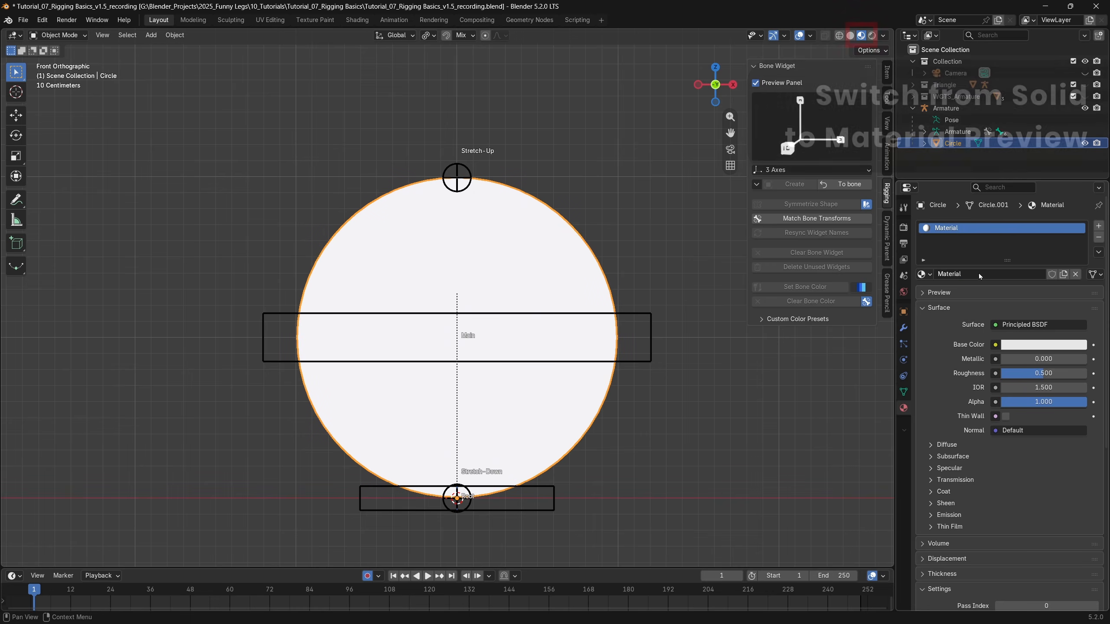
{"action": "left_click", "coordinate": [1040, 324]}
{"action": "left_click", "coordinate": [963, 64]}
{"action": "left_click", "coordinate": [1028, 346]}
{"action": "left_click_drag", "start_coordinate": [1076, 157], "coordinate": [1077, 177]}
Step: Add a second material slot to the circle with a new Emission material in a darker gray
{"action": "left_click", "coordinate": [1098, 225]}
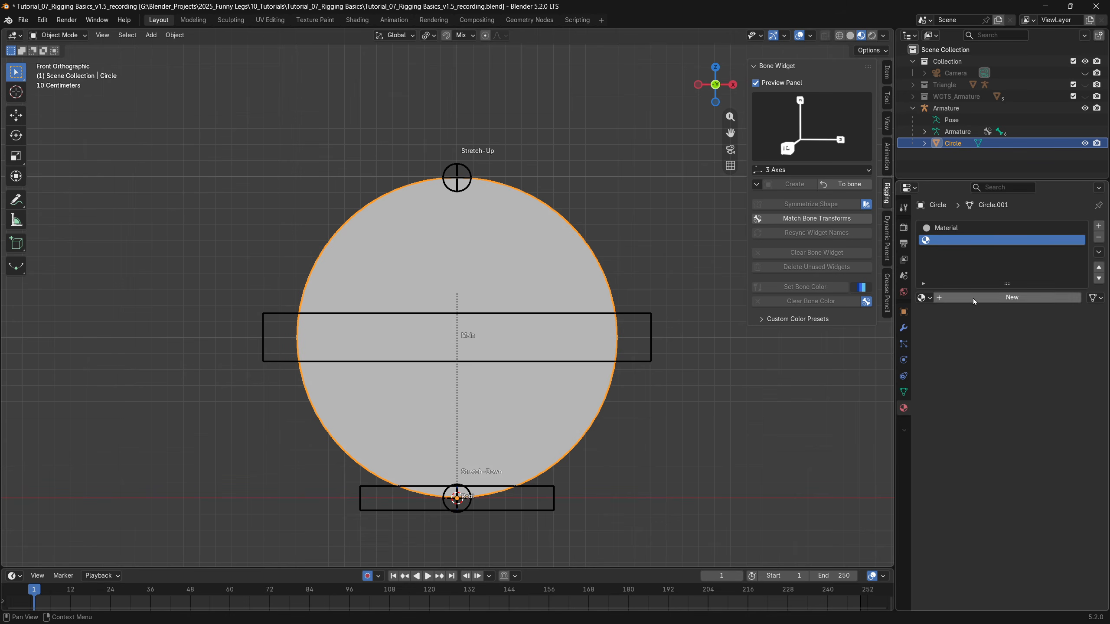
{"action": "left_click", "coordinate": [1007, 299]}
{"action": "left_click", "coordinate": [1040, 349]}
{"action": "left_click", "coordinate": [961, 83]}
{"action": "left_click", "coordinate": [1044, 368]}
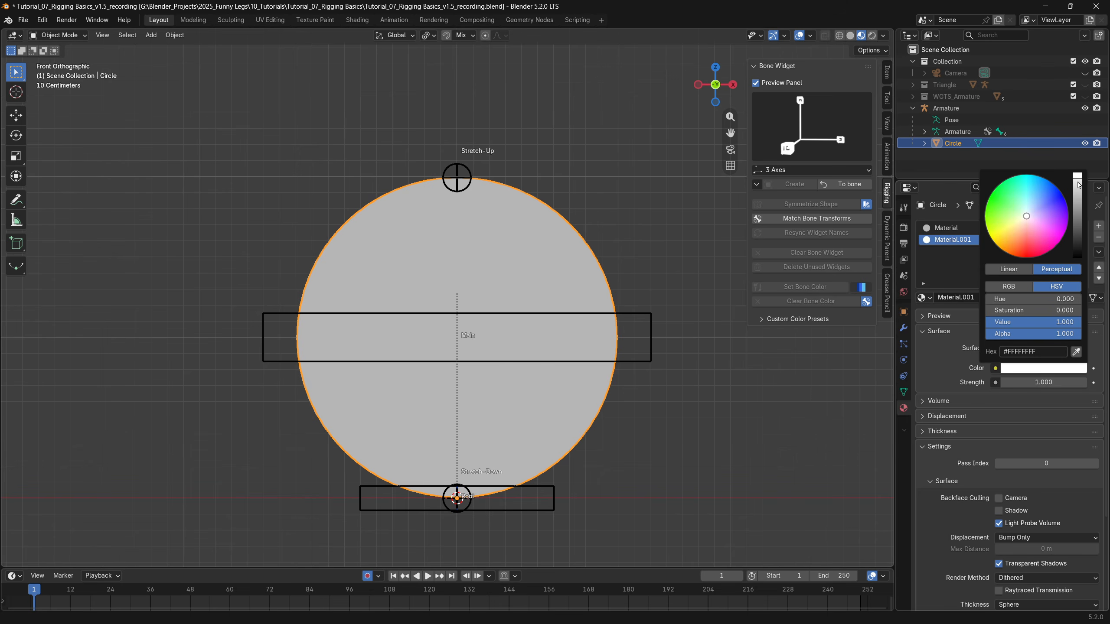
{"action": "left_click_drag", "start_coordinate": [1077, 179], "coordinate": [1076, 221]}
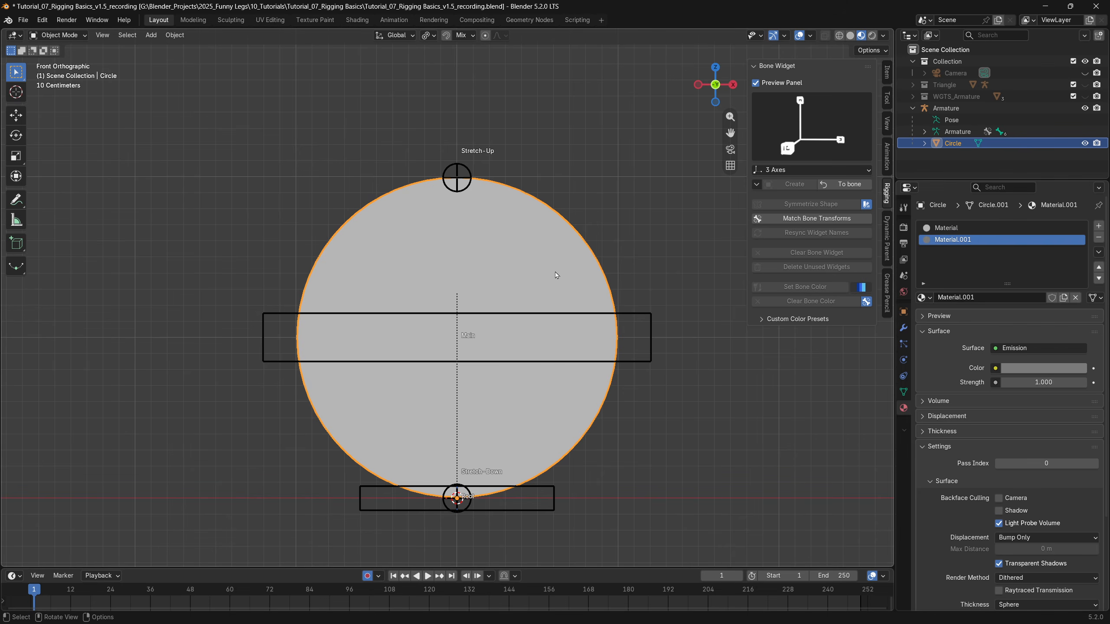
Step: Assign the darker Material.001 to the lower half of the circle and return to Object Mode
{"action": "key", "text": "Tab"}
{"action": "left_click_drag", "start_coordinate": [679, 535], "coordinate": [214, 327]}
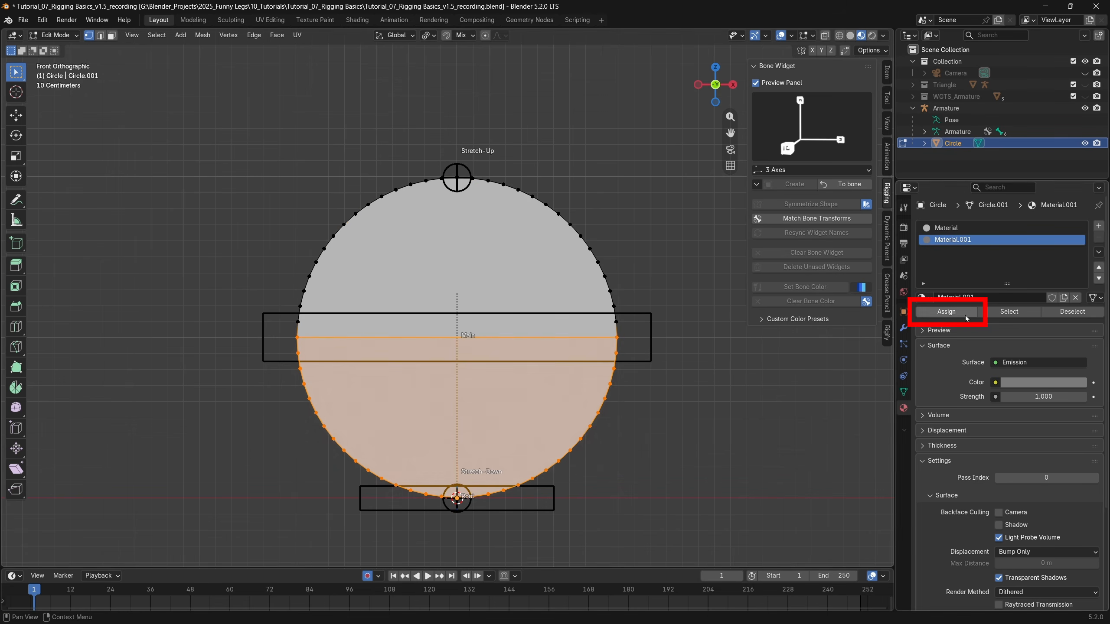
{"action": "left_click", "coordinate": [966, 318]}
{"action": "left_click", "coordinate": [702, 359]}
{"action": "key", "text": "ctrl+Tab"}
{"action": "left_click", "coordinate": [641, 367]}
{"action": "left_click", "coordinate": [684, 382]}
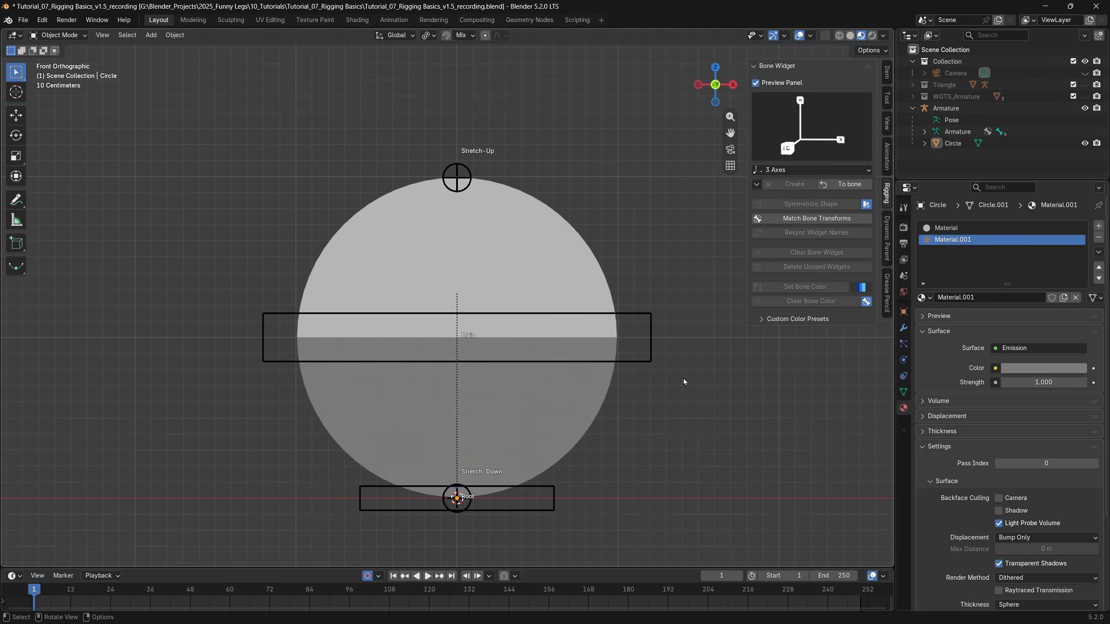
Step: Select the circle's armature, switch it to Pose Mode, and select the Main bone
{"action": "left_click", "coordinate": [652, 354]}
{"action": "key", "text": "ctrl+Tab"}
{"action": "left_click", "coordinate": [682, 468]}
{"action": "left_click", "coordinate": [649, 362]}
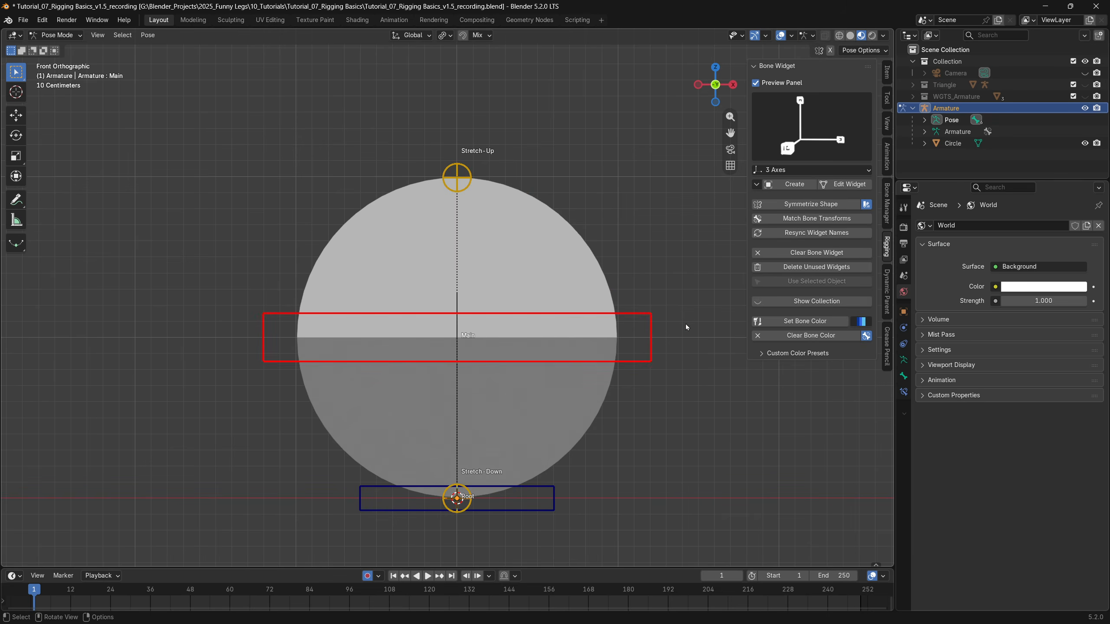
Step: Rotate the Main bone clockwise to test the two-tone circle and clear the bone's rotation
{"action": "key", "text": "r"}
{"action": "left_click", "coordinate": [696, 371]}
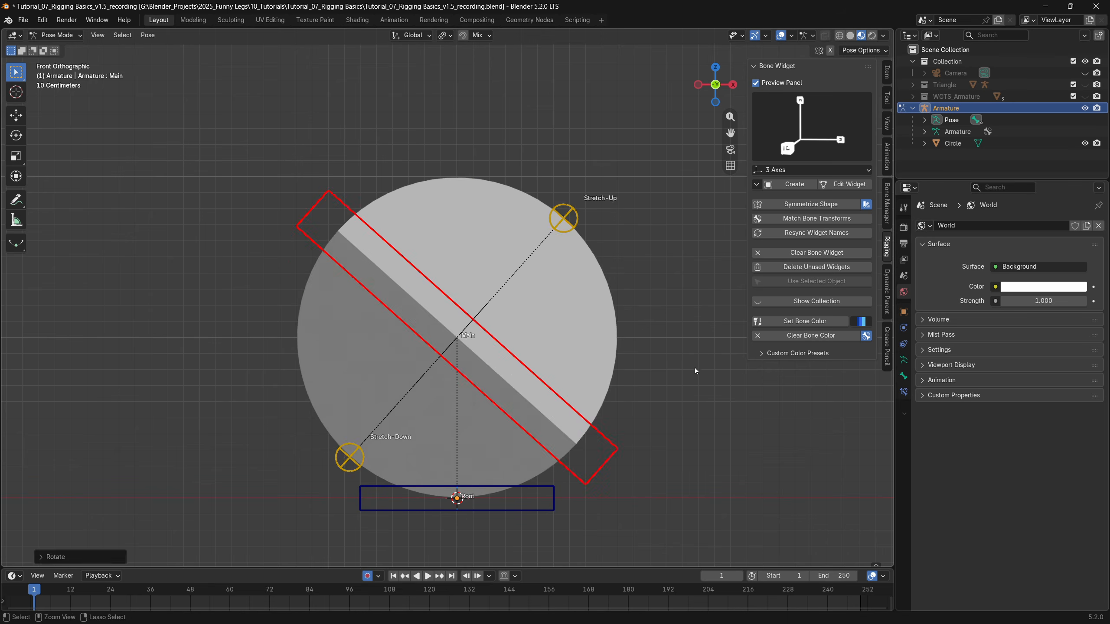
{"action": "key", "text": "alt+r"}
Step: Rotate the Main bone once more to test the whole circle rig turning, and clear its rotation
{"action": "key", "text": "r"}
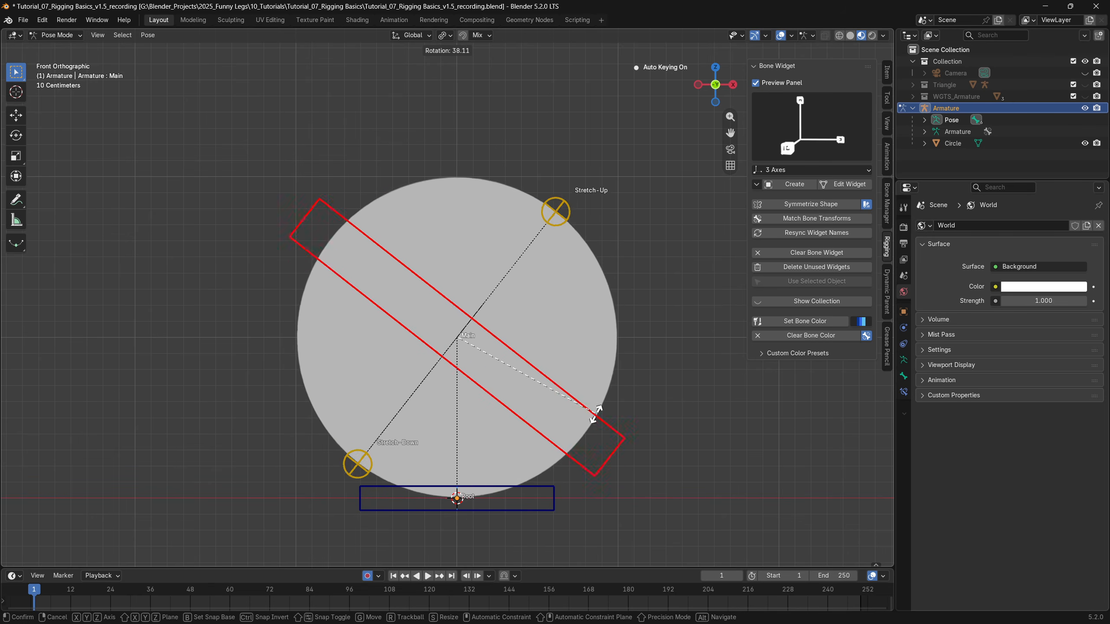
{"action": "left_click", "coordinate": [522, 487]}
{"action": "key", "text": "alt+r"}
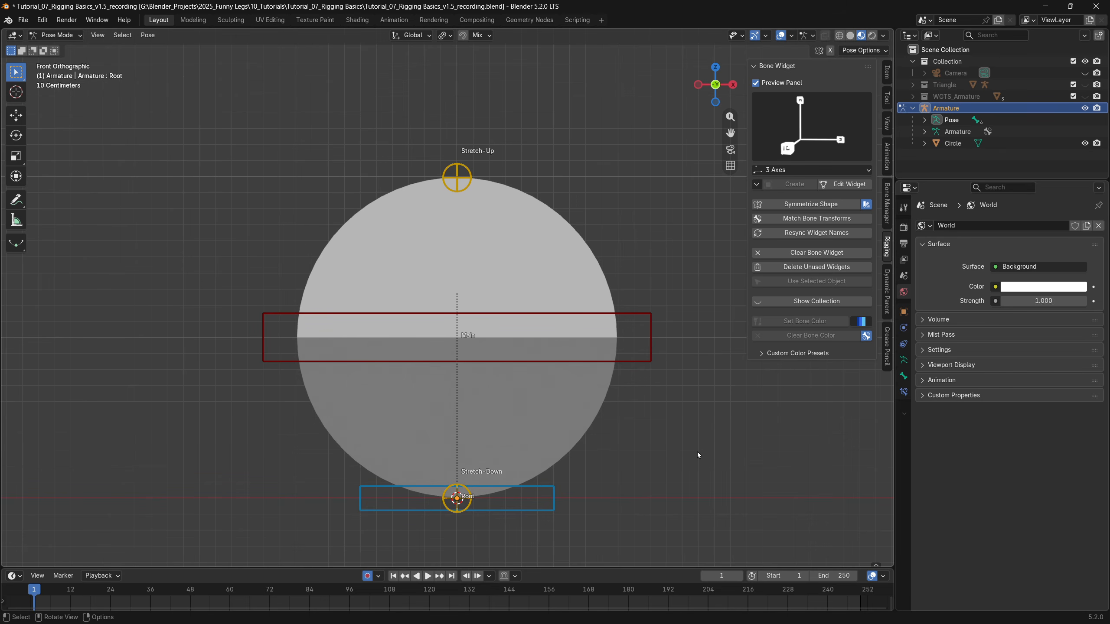
Step: Enter Edit Mode on the armature and snap the 3D cursor to the base of the Main bone
{"action": "key", "text": "Tab"}
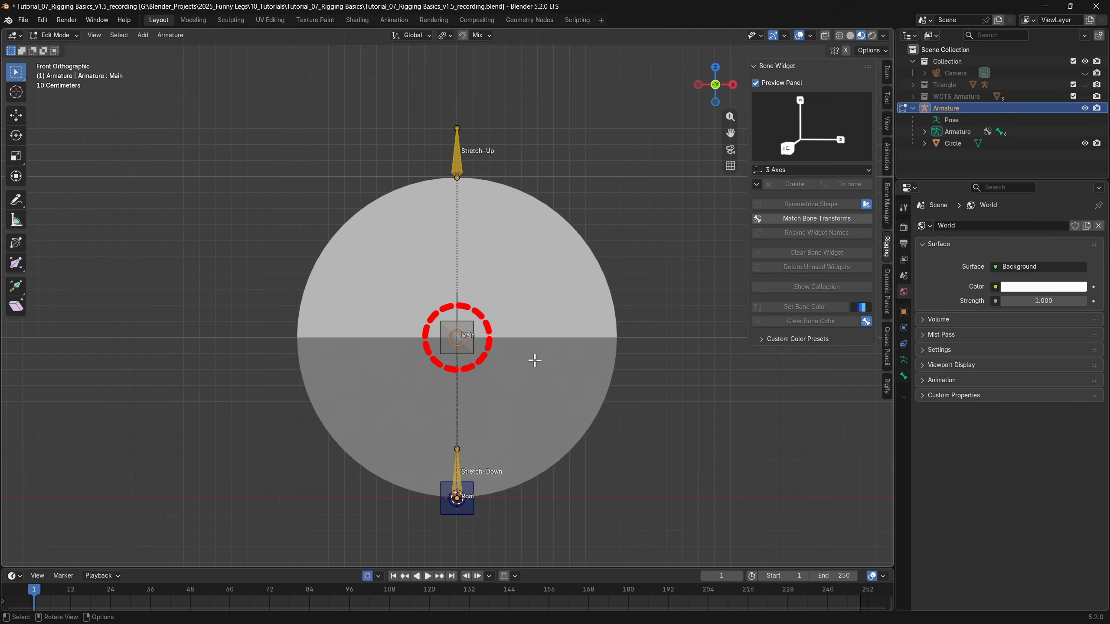
{"action": "key", "text": "shift+s"}
{"action": "left_click", "coordinate": [533, 425]}
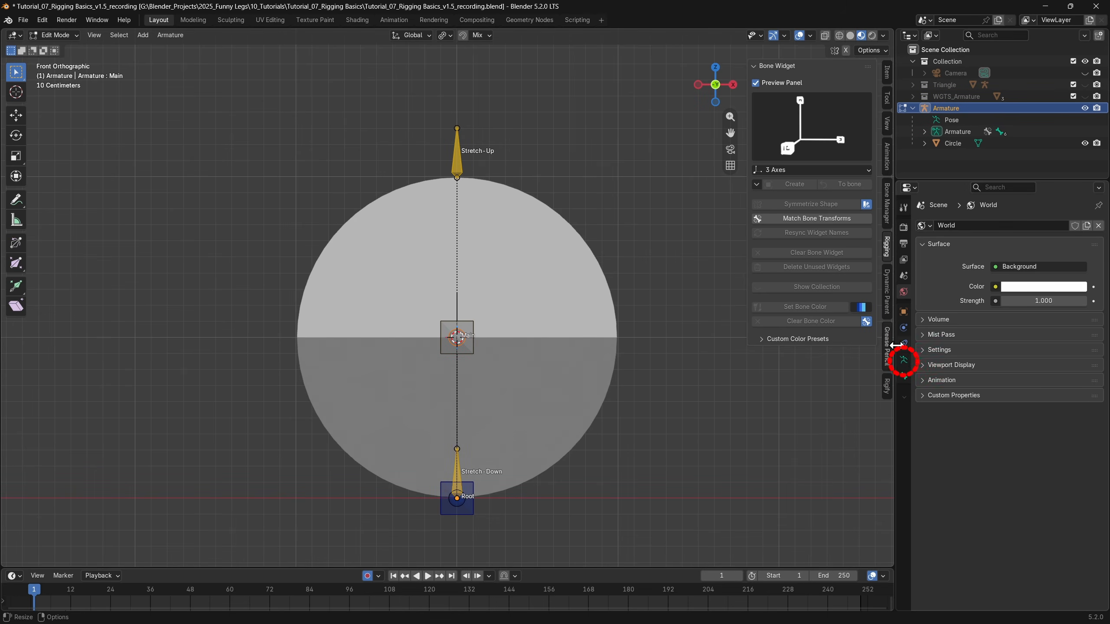
Step: Add a bone at the 3D cursor in the Bones collection and name it Rotation
{"action": "left_click", "coordinate": [903, 360]}
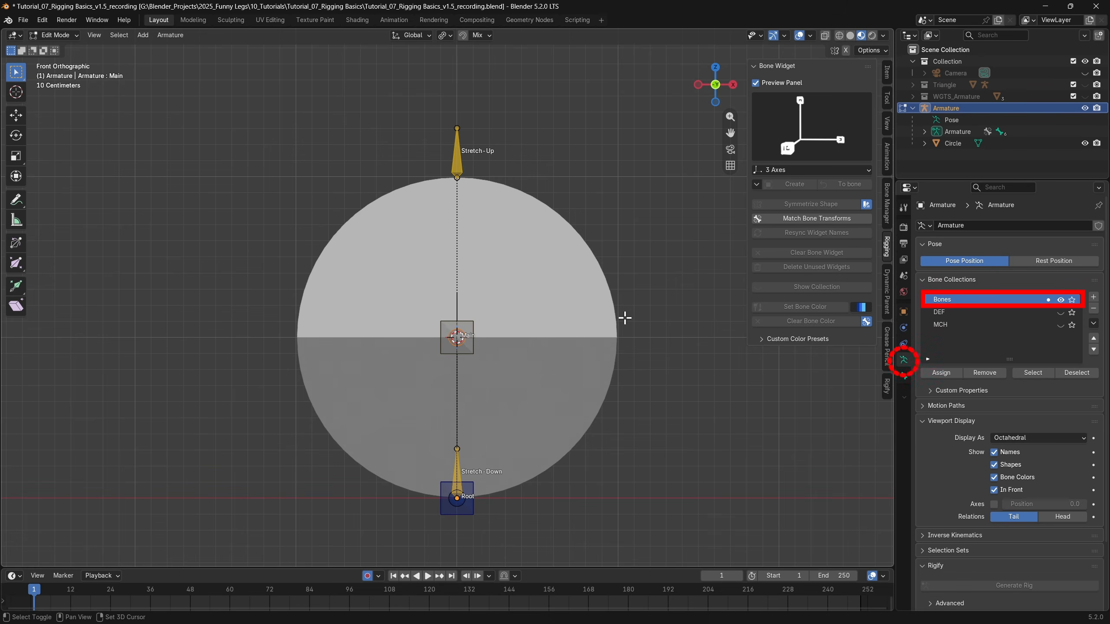
{"action": "key", "text": "shift+a"}
{"action": "key", "text": "F2"}
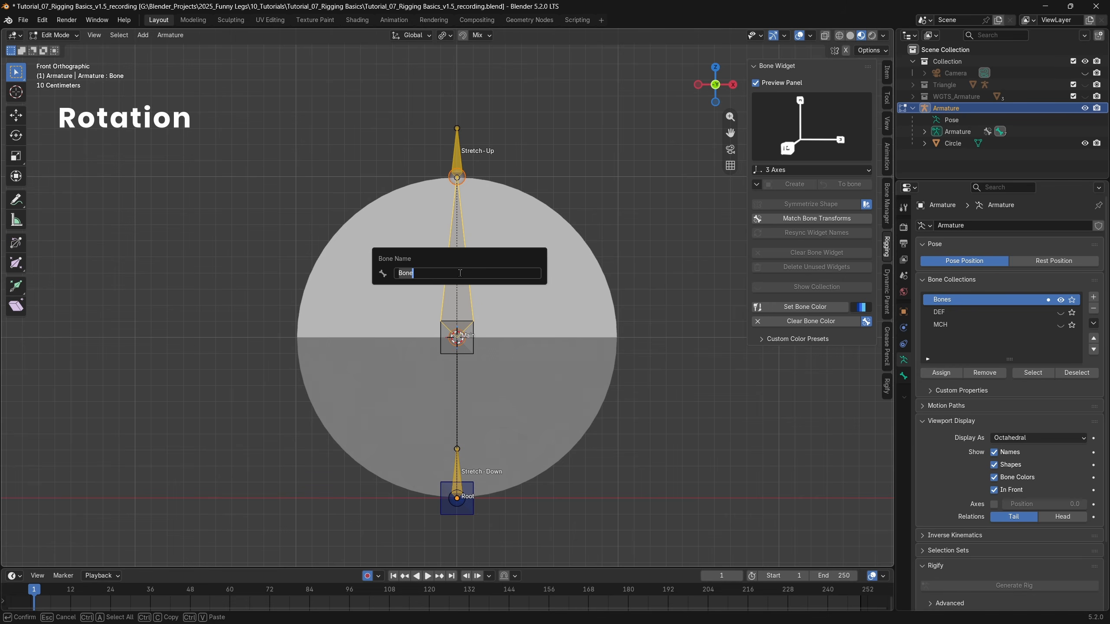
{"action": "key", "text": "Return"}
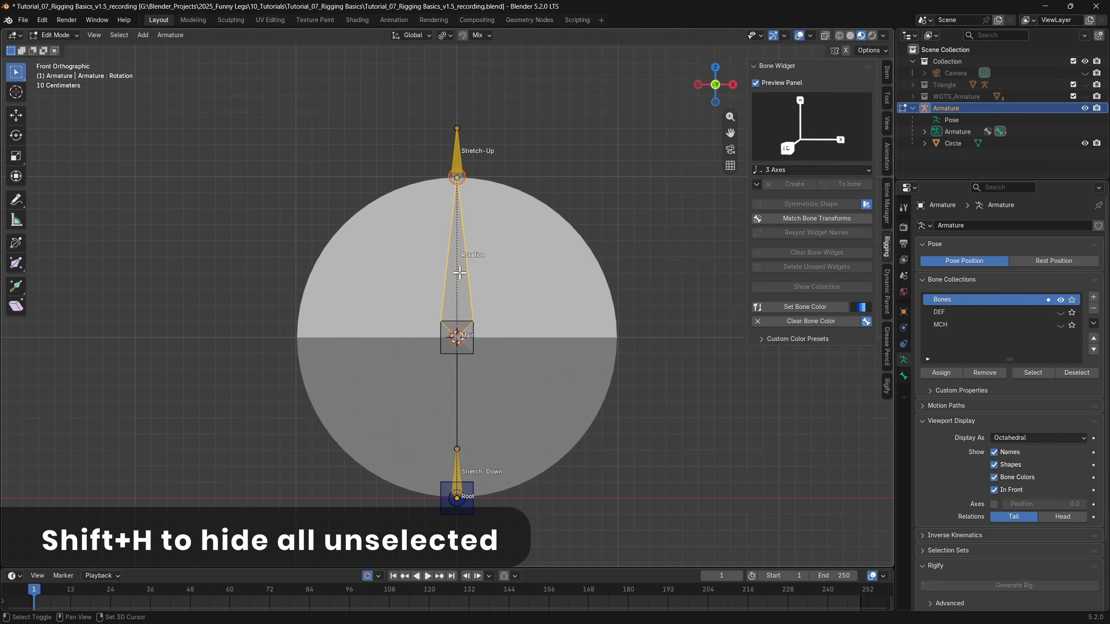
Step: Leave only the Rotation bone and the DEF and MCH collections shown, and parent DEF-Bone to Rotation with Keep Offset
{"action": "key", "text": "shift+h"}
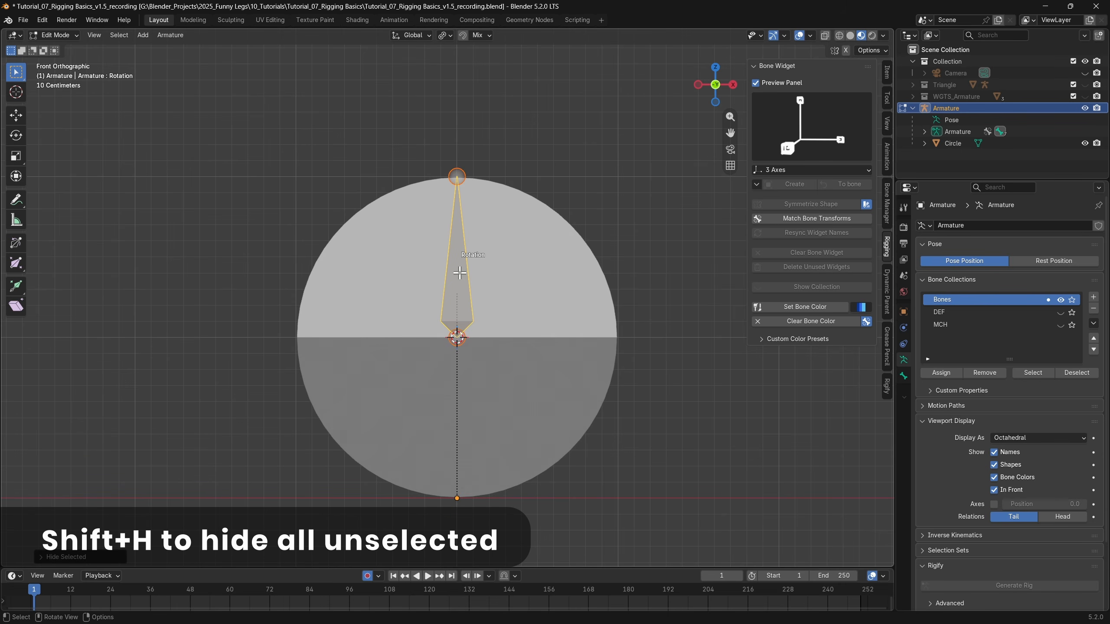
{"action": "left_click", "coordinate": [1061, 325]}
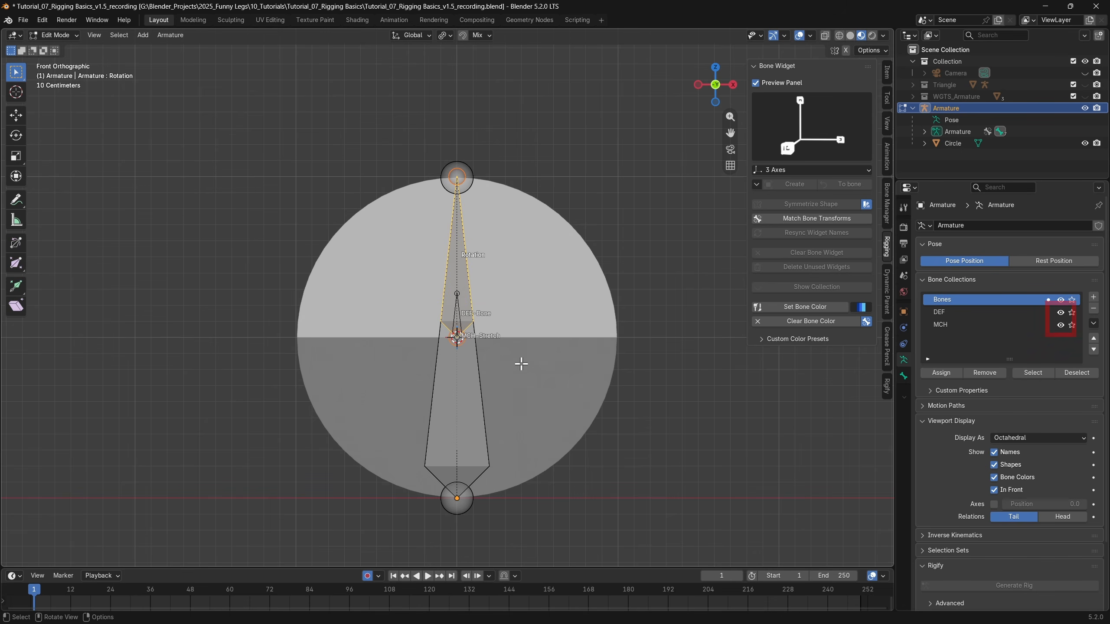
{"action": "left_click", "coordinate": [459, 321]}
{"action": "left_click", "coordinate": [458, 258], "text": "alt+shift"}
{"action": "left_click", "coordinate": [454, 256]}
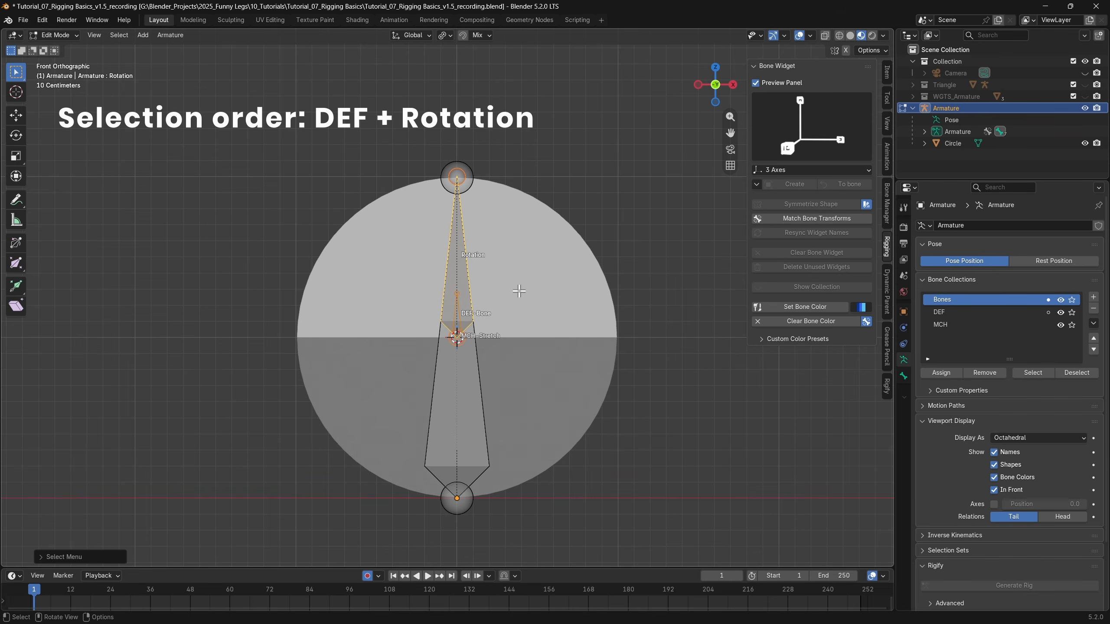
{"action": "key", "text": "ctrl+p"}
{"action": "left_click", "coordinate": [518, 290]}
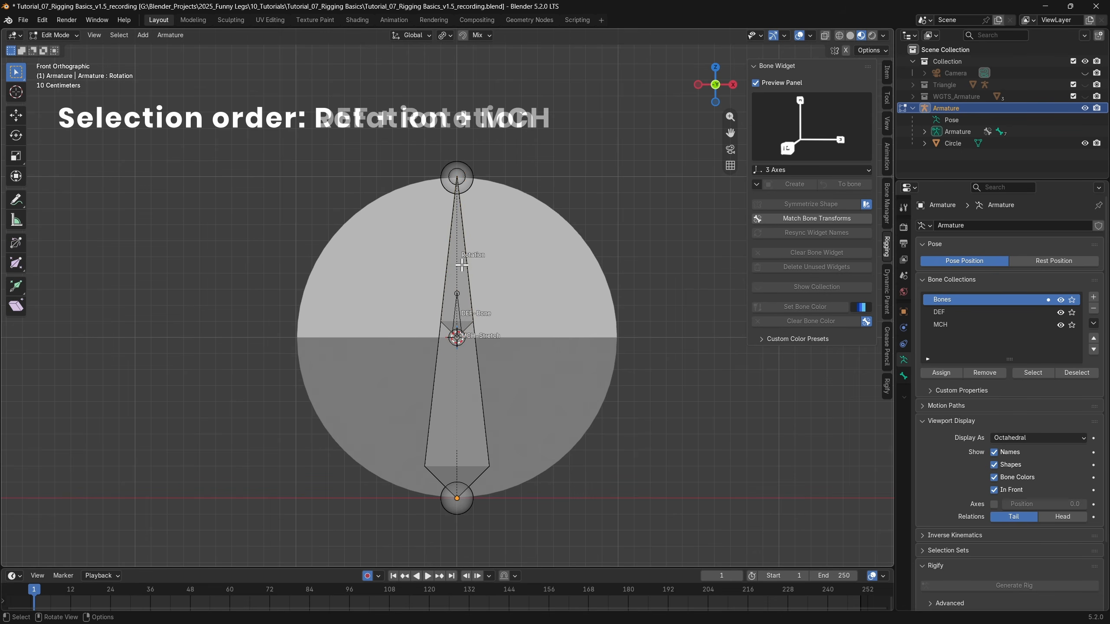
Step: Parent the Rotation bone to MCH-Stretch with Keep Offset
{"action": "left_click", "coordinate": [465, 300]}
{"action": "left_click", "coordinate": [471, 404], "text": "shift"}
{"action": "key", "text": "ctrl+p"}
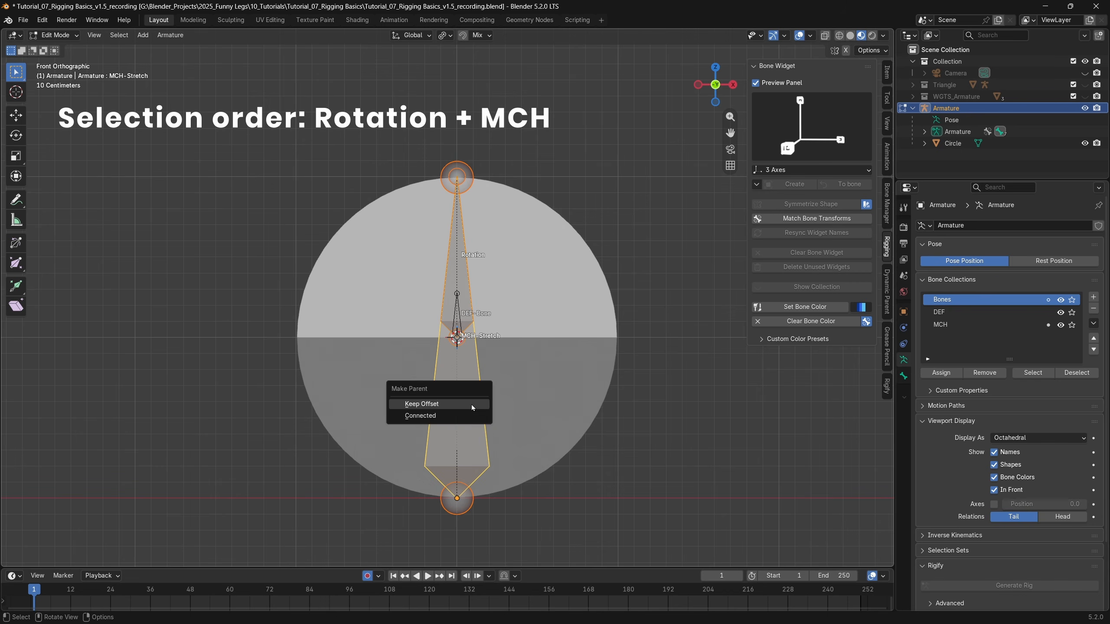
{"action": "left_click", "coordinate": [471, 404]}
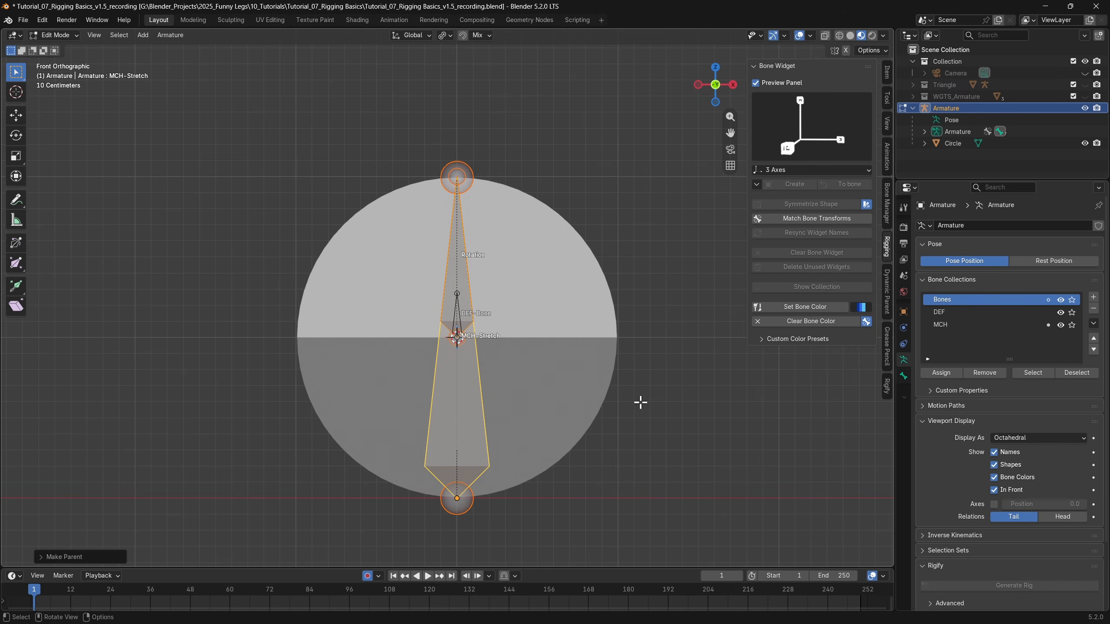
Step: Switch the armature to Pose Mode and rotate the Rotation bone counterclockwise past horizontal to test the circle's rotation
{"action": "key", "text": "ctrl+Tab"}
{"action": "left_click", "coordinate": [627, 466]}
{"action": "left_click", "coordinate": [457, 263]}
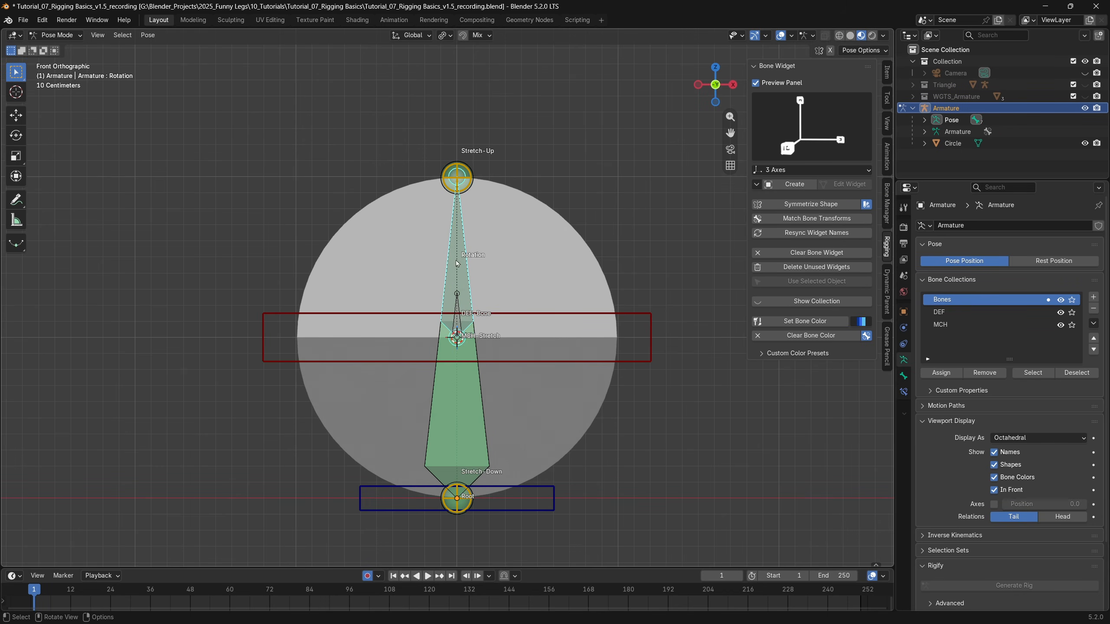
{"action": "key", "text": "r"}
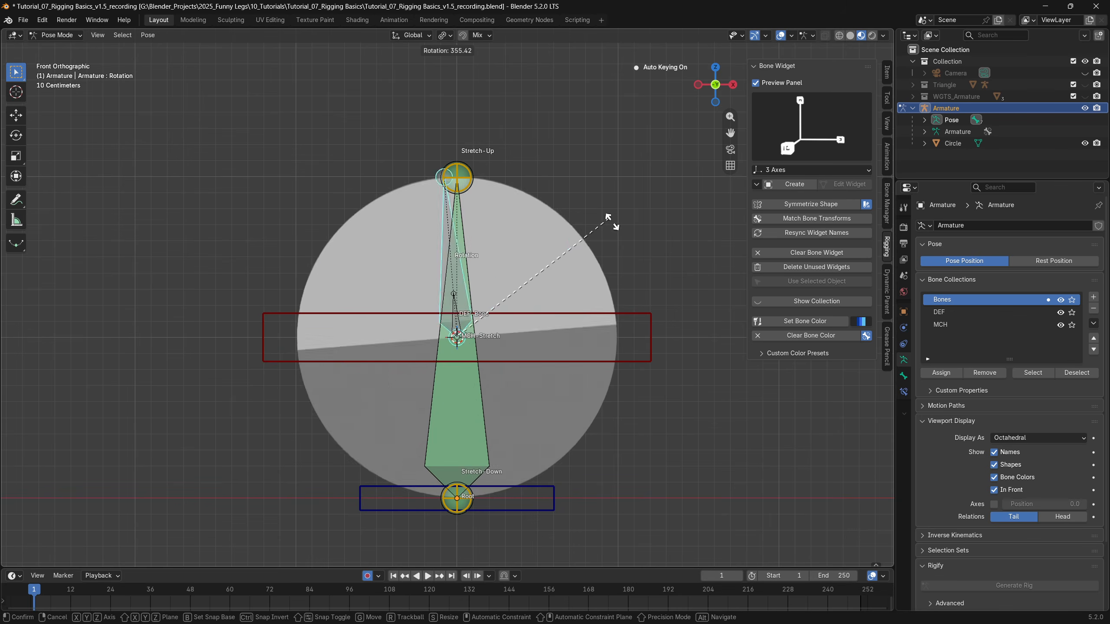
{"action": "left_click", "coordinate": [356, 464]}
Step: Move the Stretch-Up bone up and to the right and the Stretch-Down bone to the left to test stretching the rotated circle
{"action": "left_click", "coordinate": [471, 176]}
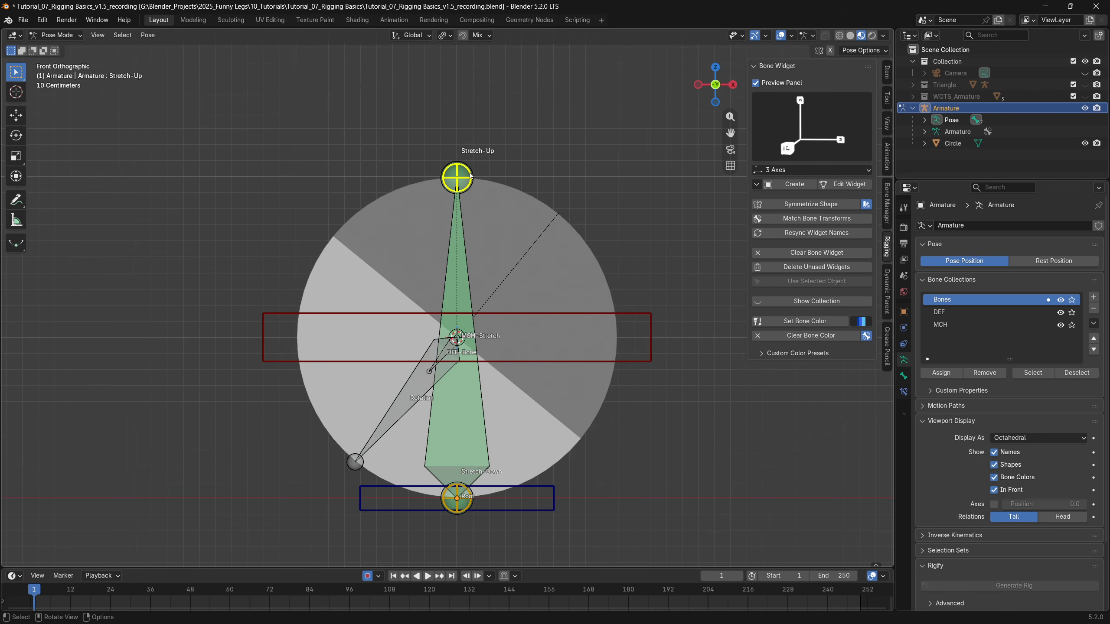
{"action": "key", "text": "g"}
{"action": "left_click", "coordinate": [584, 95]}
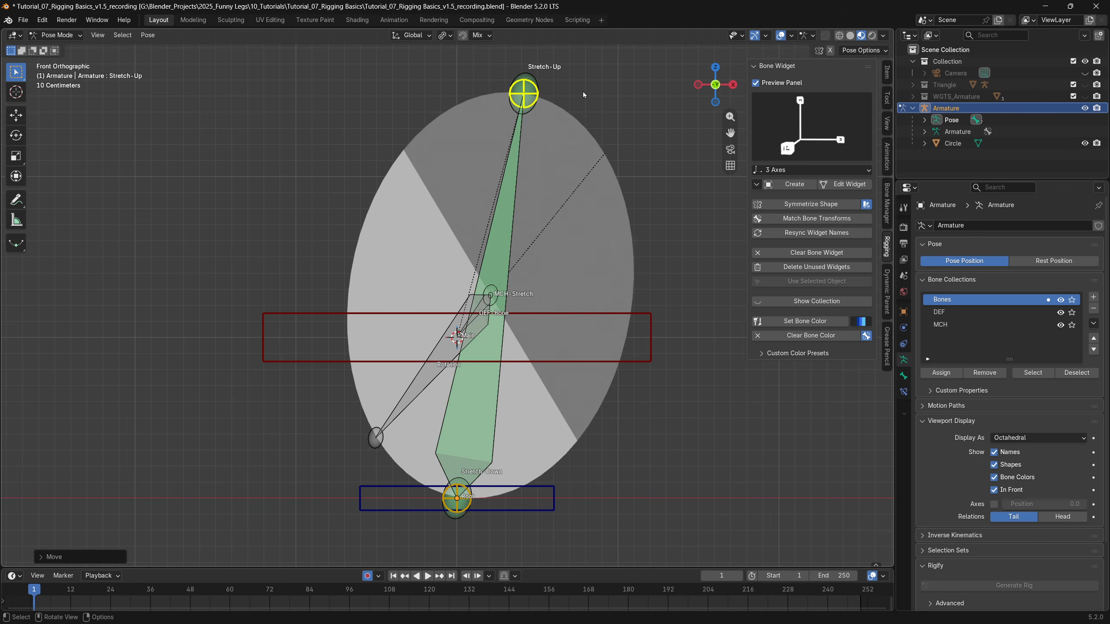
{"action": "left_click", "coordinate": [464, 508]}
{"action": "key", "text": "g"}
{"action": "left_click", "coordinate": [274, 529]}
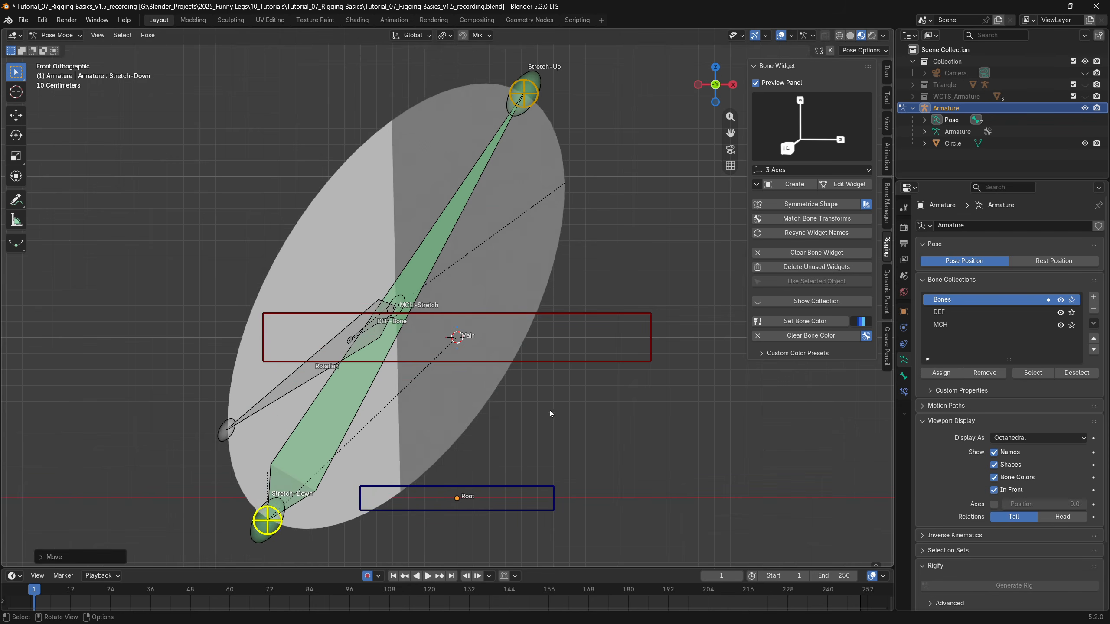
Step: Try moving the Main bone and the Root bone, undoing each move
{"action": "left_click", "coordinate": [555, 362]}
{"action": "scroll", "coordinate": [551, 472], "scroll_direction": "down", "scroll_amount": 3}
{"action": "key", "text": "g"}
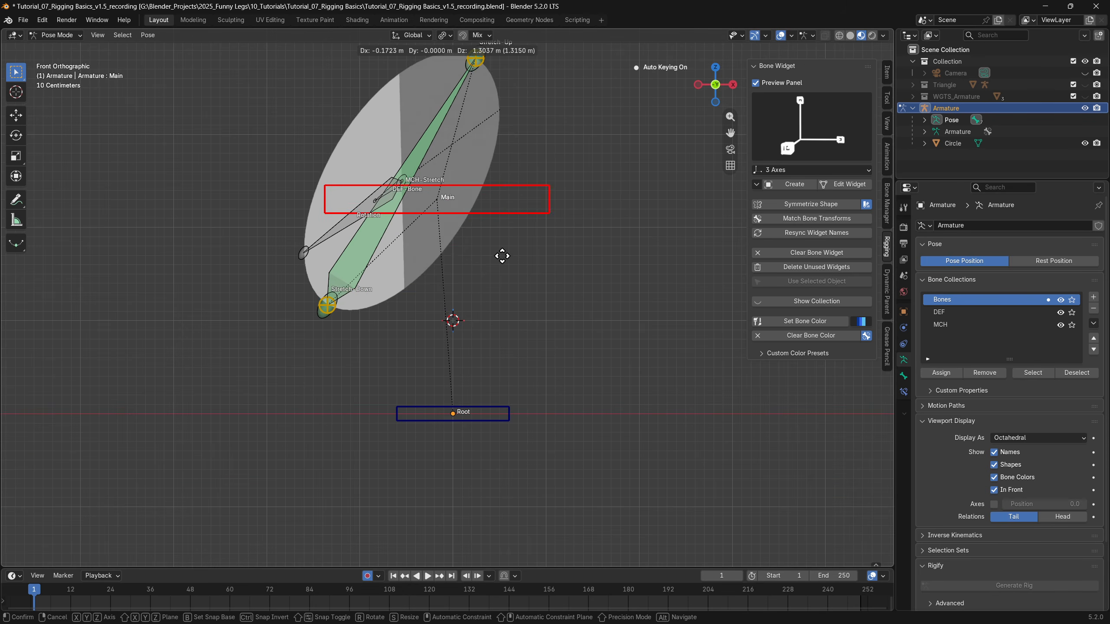
{"action": "left_click", "coordinate": [617, 392]}
{"action": "key", "text": "ctrl+z"}
{"action": "left_click", "coordinate": [506, 420]}
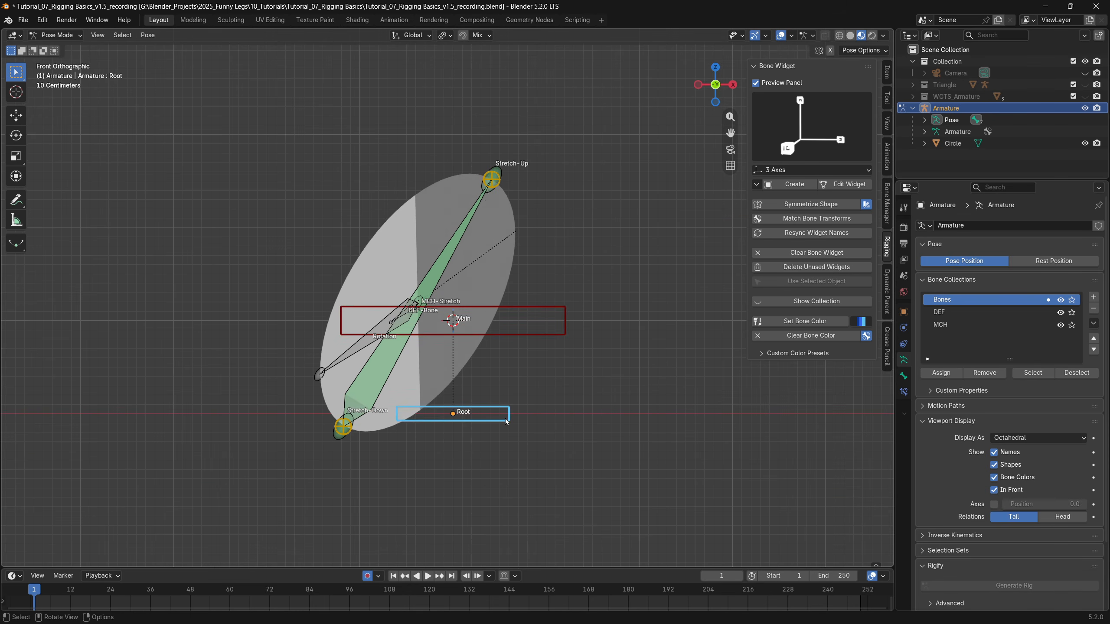
{"action": "key", "text": "g"}
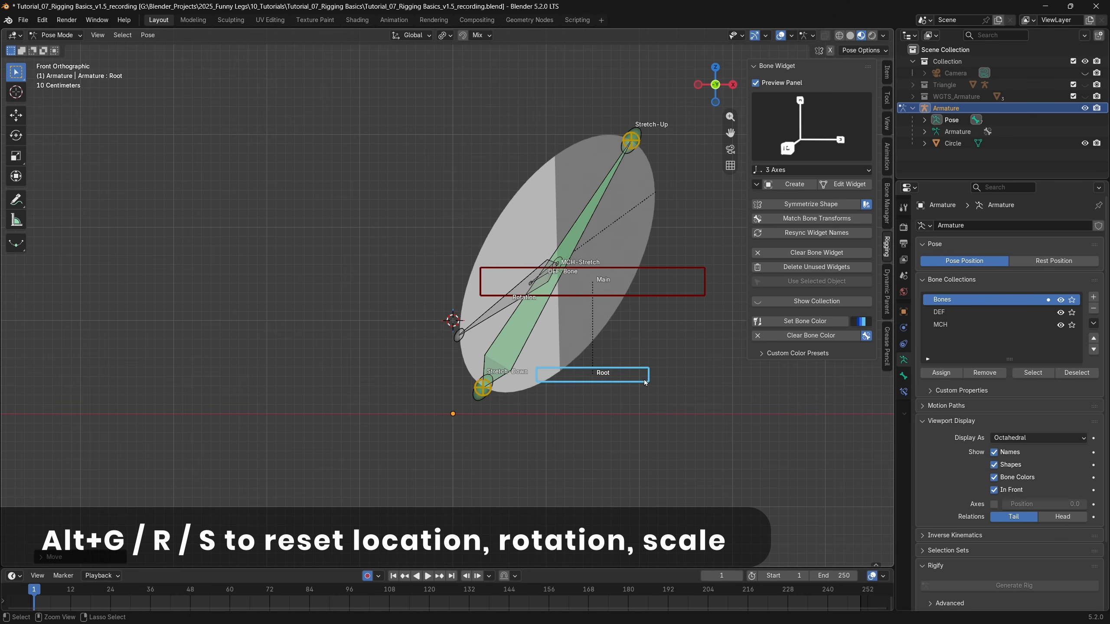
{"action": "key", "text": "Escape"}
Step: Select all bones and clear their rotation and location
{"action": "key", "text": "a"}
{"action": "key", "text": "alt+r"}
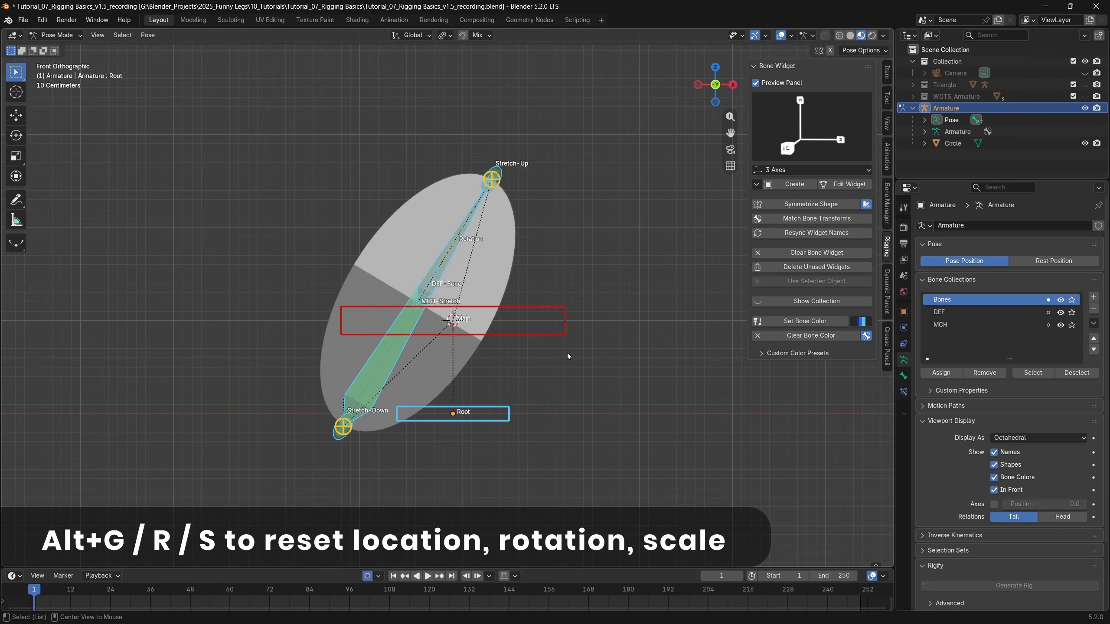
{"action": "key", "text": "alt+g"}
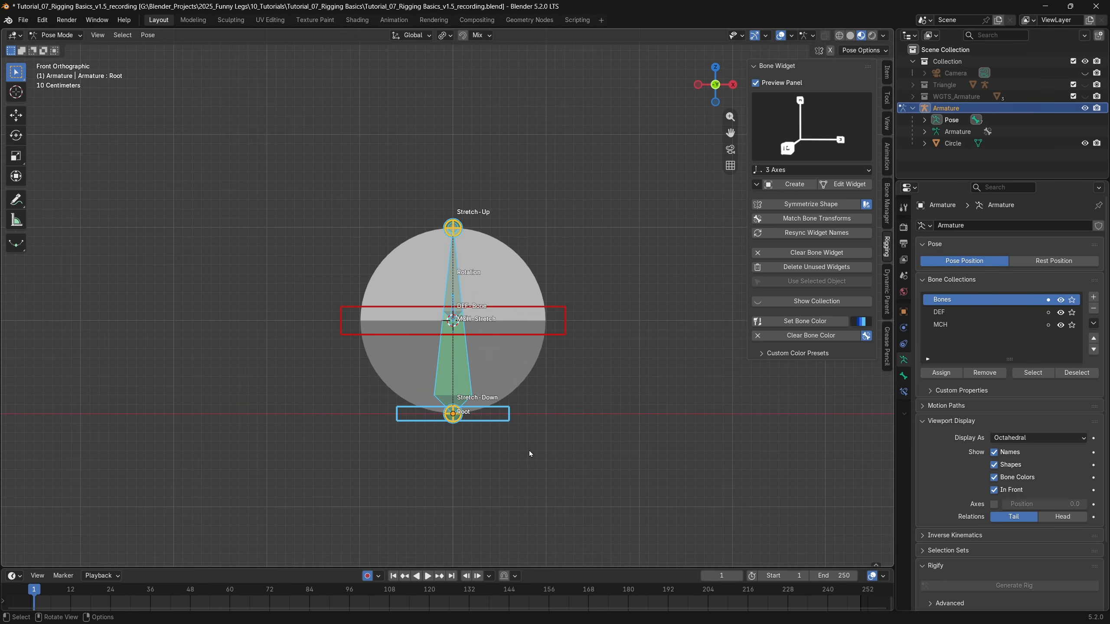
Step: Select the Rotation bone and create a Roll 1 bone widget for it
{"action": "scroll", "coordinate": [529, 451], "scroll_direction": "up", "scroll_amount": 3}
{"action": "middle_click_drag", "start_coordinate": [593, 460], "coordinate": [622, 428], "text": "shift"}
{"action": "scroll", "coordinate": [621, 445], "scroll_direction": "up", "scroll_amount": 1}
{"action": "left_click", "coordinate": [659, 429]}
{"action": "left_click", "coordinate": [411, 241], "text": "alt"}
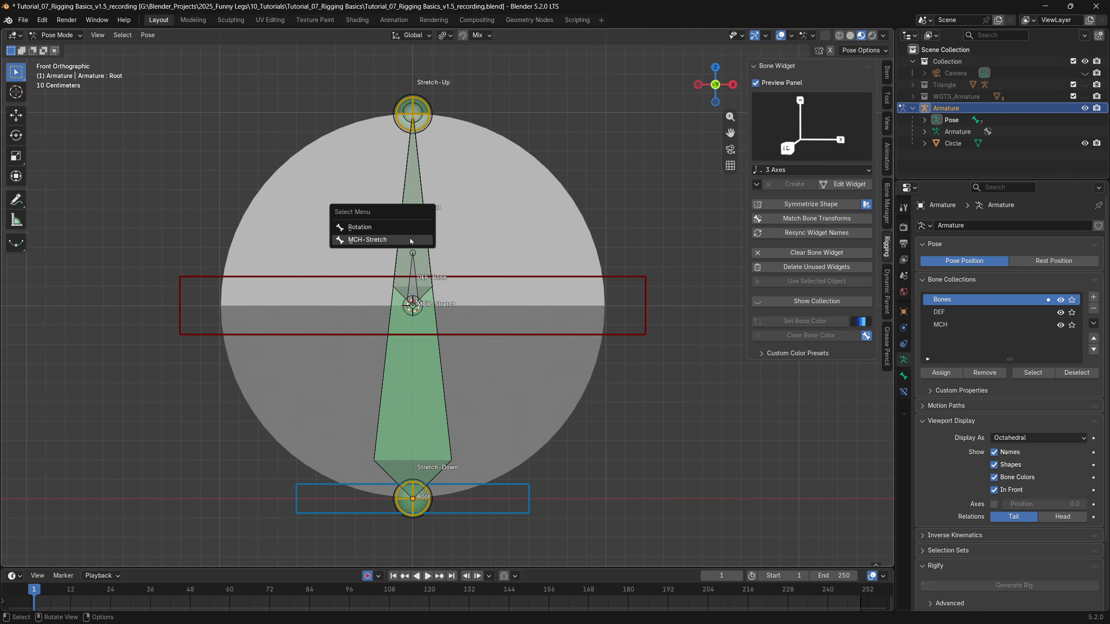
{"action": "left_click", "coordinate": [406, 226]}
{"action": "left_click", "coordinate": [823, 168]}
{"action": "left_click", "coordinate": [921, 248]}
{"action": "left_click", "coordinate": [791, 186]}
Step: Rotate the Rotation bone's widget -90 degrees about X, raise it slightly along Z, and give the bone the green color set
{"action": "left_click", "coordinate": [844, 185]}
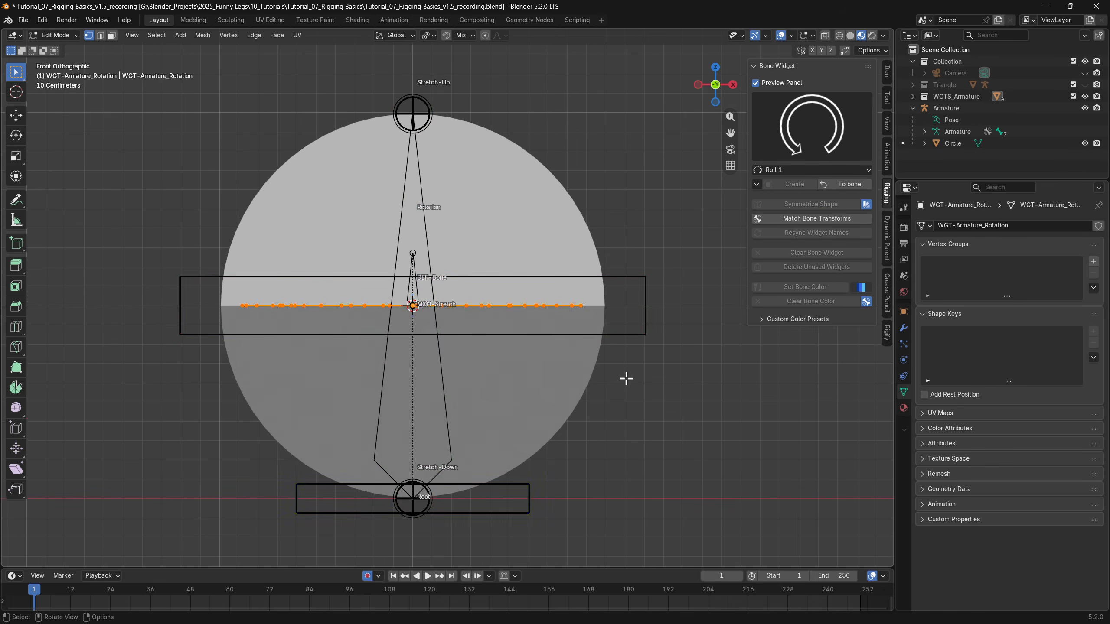
{"action": "middle_click_drag", "start_coordinate": [626, 379], "coordinate": [612, 397]}
{"action": "type", "text": "rx-90"}
{"action": "key", "text": "Return"}
{"action": "left_click", "coordinate": [707, 90]}
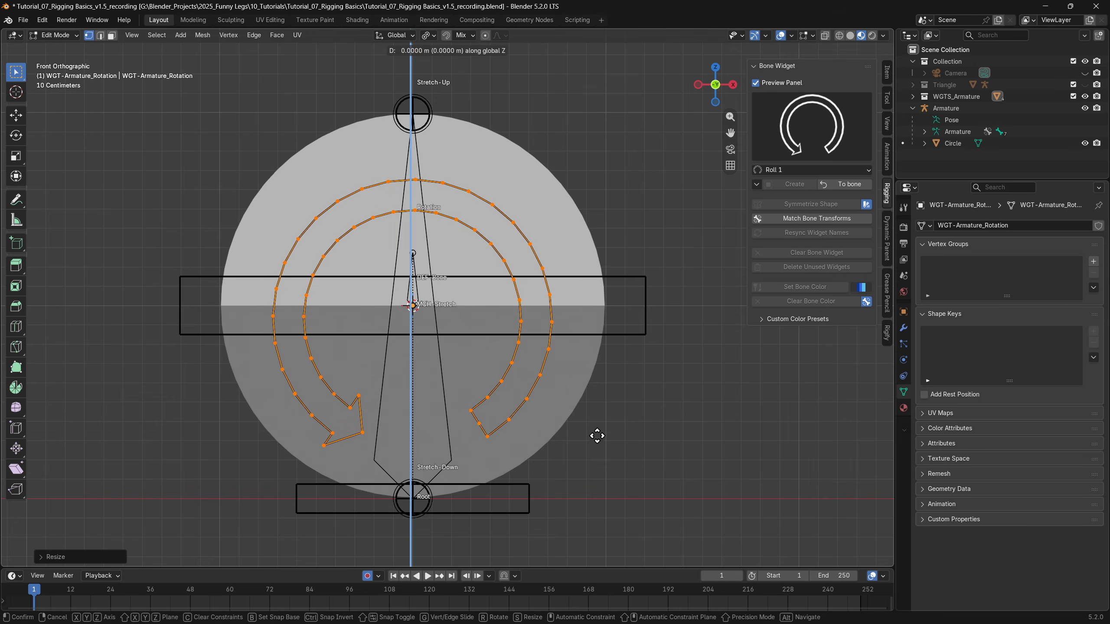
{"action": "left_click", "coordinate": [843, 184]}
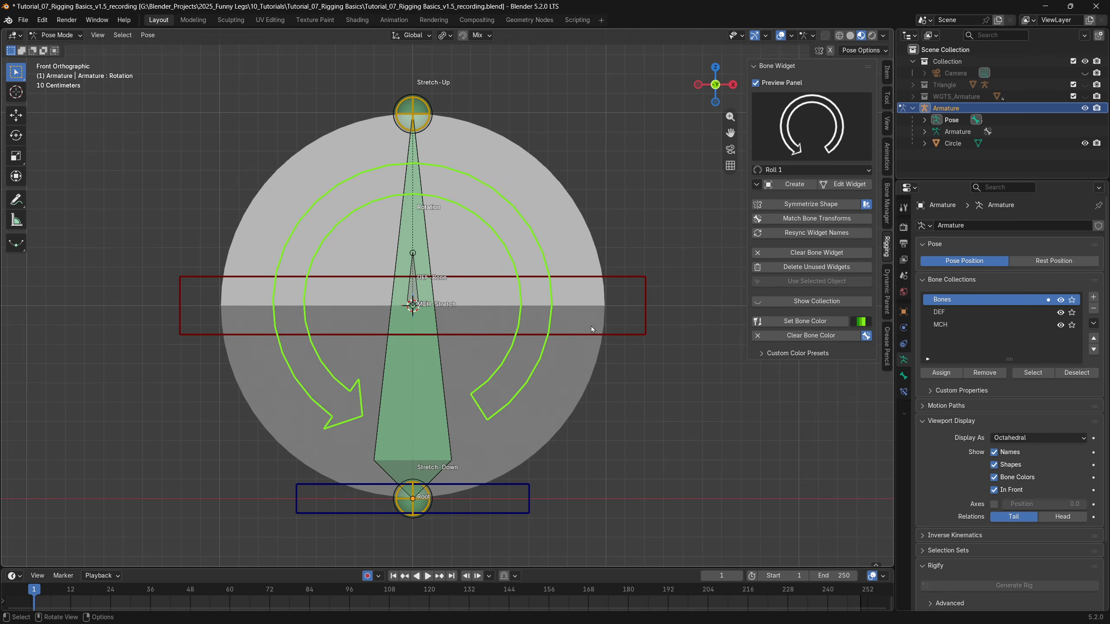
Step: Try rotating the Rotation bone with its new widget and cancel the rotation
{"action": "key", "text": "r"}
{"action": "right_click", "coordinate": [580, 415]}
{"action": "left_click", "coordinate": [642, 407]}
Step: Set the rotation mode of all bones to XYZ Euler and hide the DEF and MCH bone collections
{"action": "key", "text": "a"}
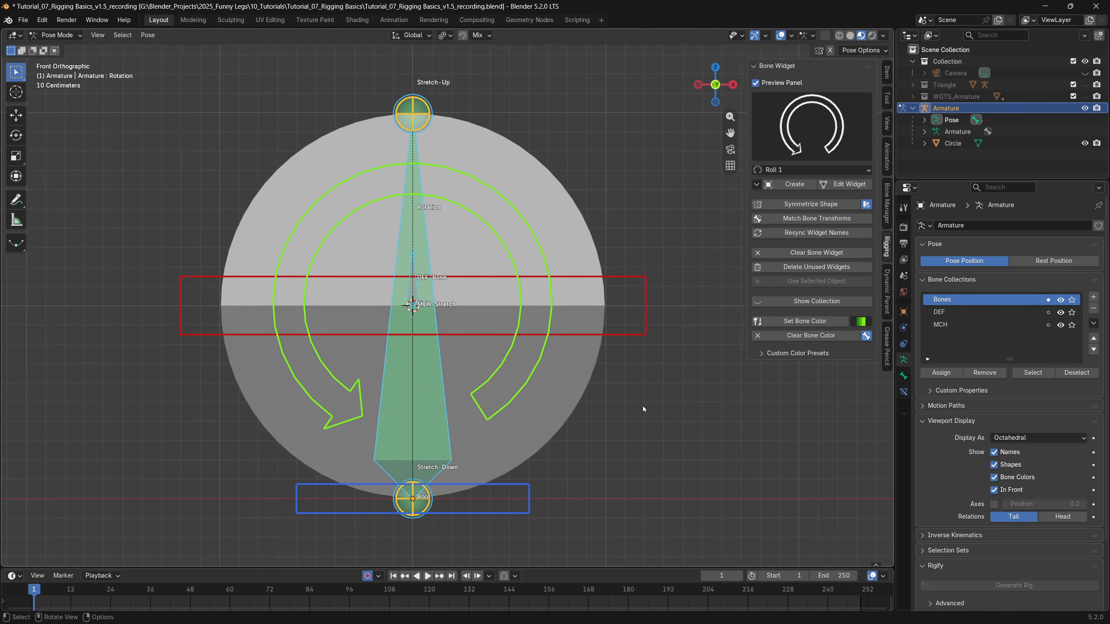
{"action": "left_click", "coordinate": [887, 72]}
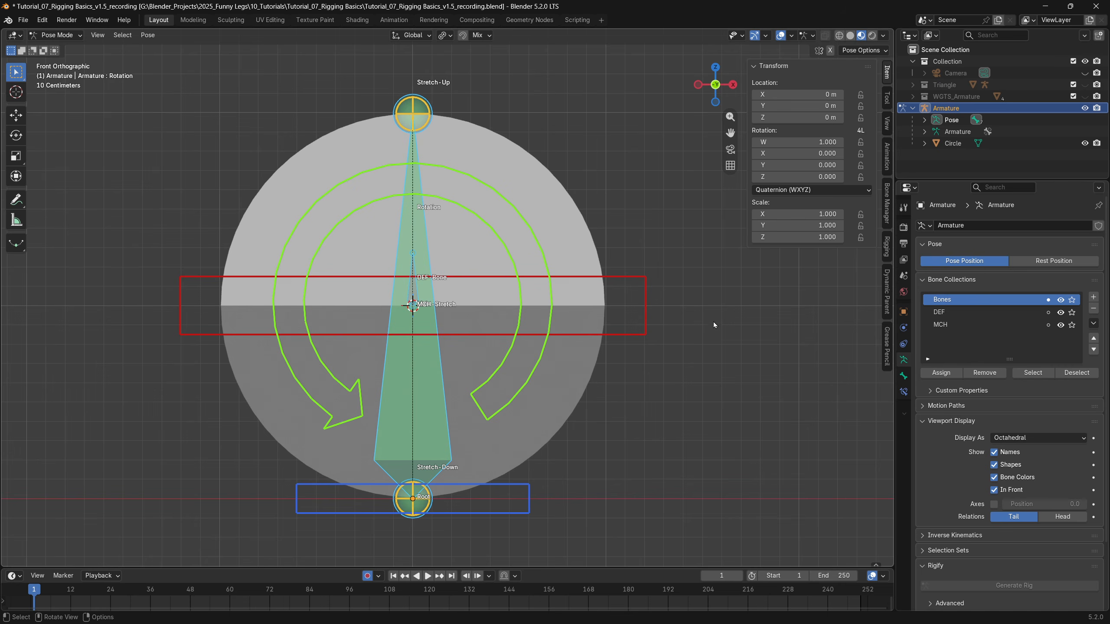
{"action": "key", "text": "ctrl+r"}
{"action": "left_click", "coordinate": [700, 342]}
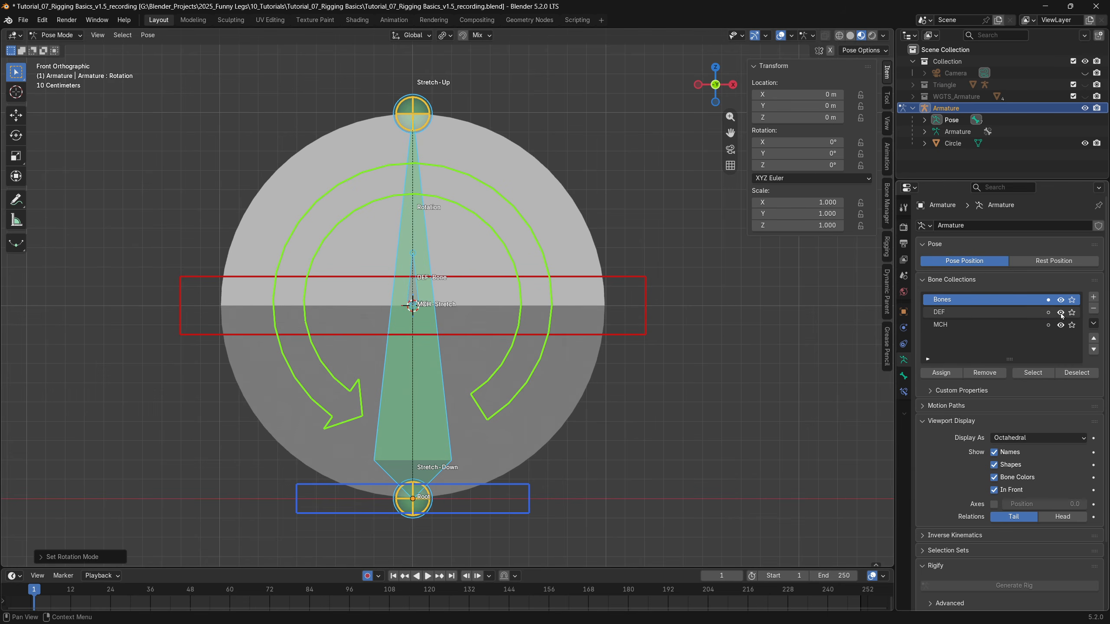
{"action": "left_click", "coordinate": [1060, 313]}
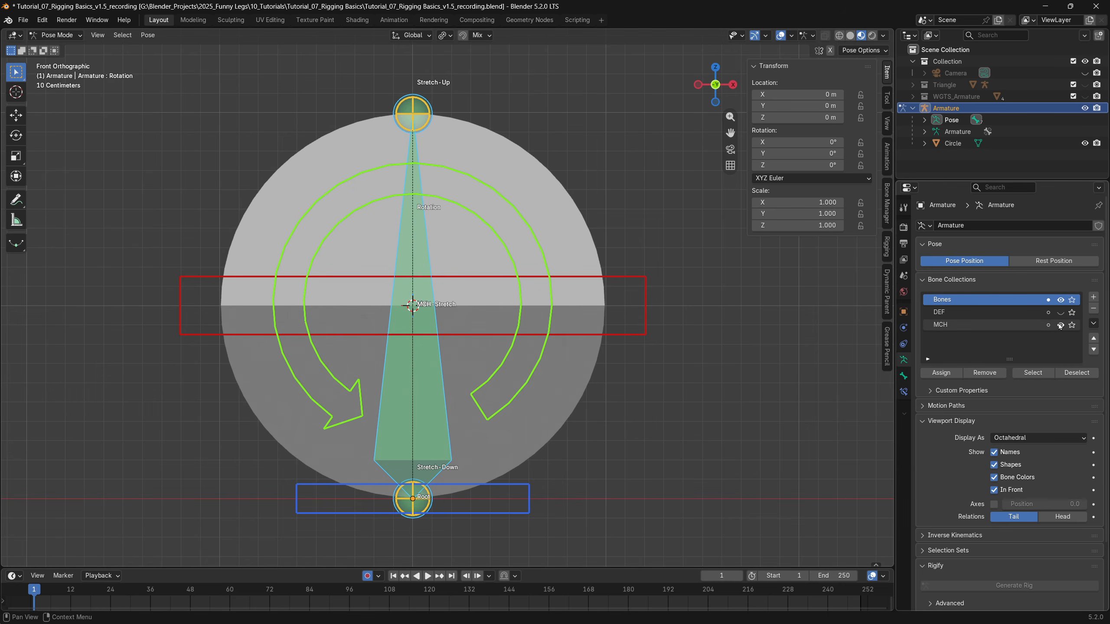
{"action": "left_click", "coordinate": [1061, 324]}
Step: In Object Mode, add a smooth-shaded UV sphere at the 3D cursor over the circle and apply its transforms
{"action": "key", "text": "shift+a"}
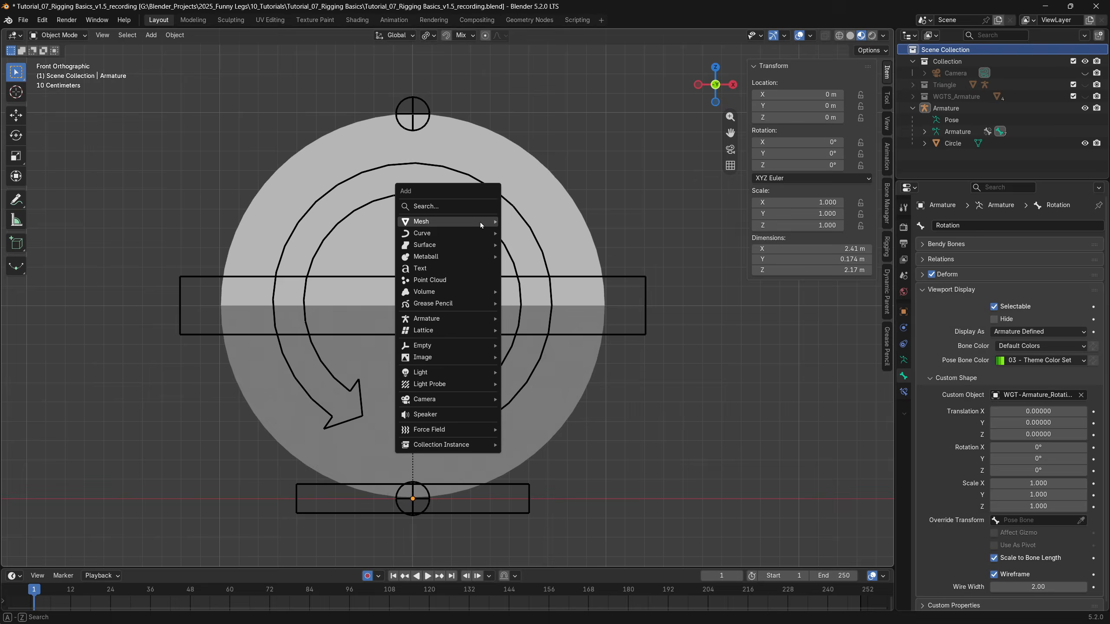
{"action": "mouse_move", "coordinate": [483, 222]}
{"action": "left_click", "coordinate": [551, 256]}
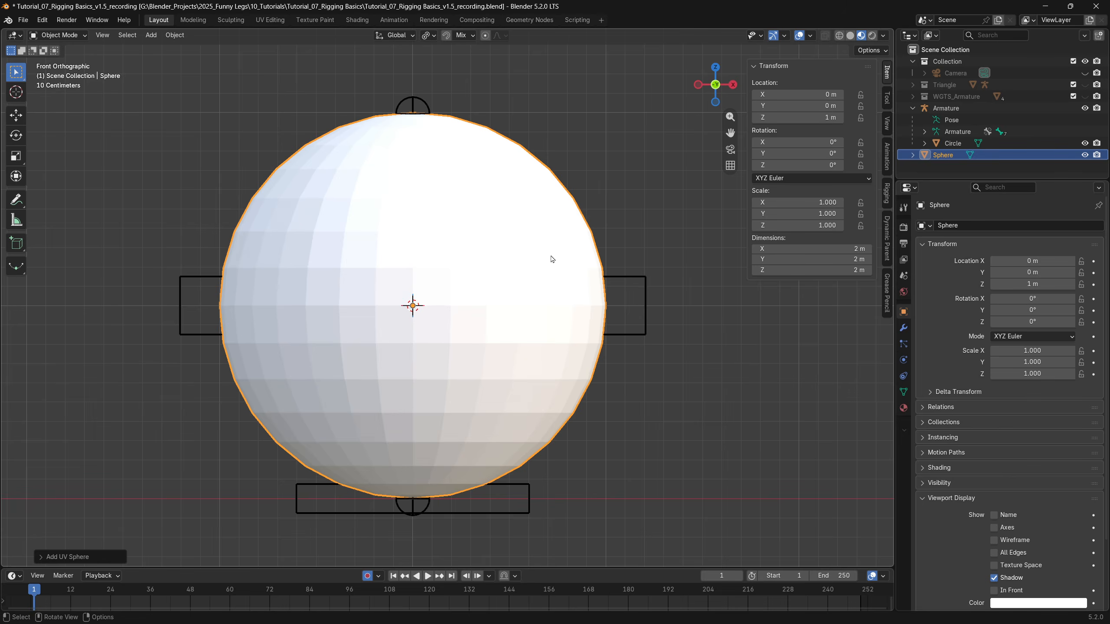
{"action": "right_click", "coordinate": [522, 266]}
{"action": "left_click", "coordinate": [522, 266]}
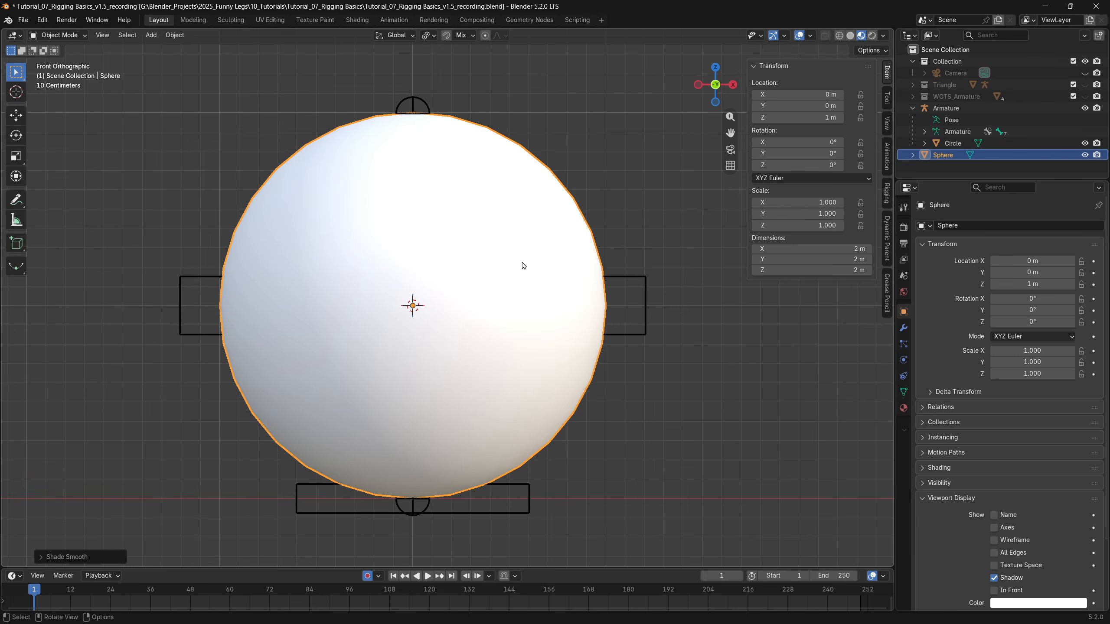
{"action": "key", "text": "ctrl+a"}
{"action": "left_click", "coordinate": [766, 266]}
Step: Turn on the In Front display for the circle rig's armature
{"action": "left_click", "coordinate": [646, 324]}
{"action": "left_click", "coordinate": [903, 361]}
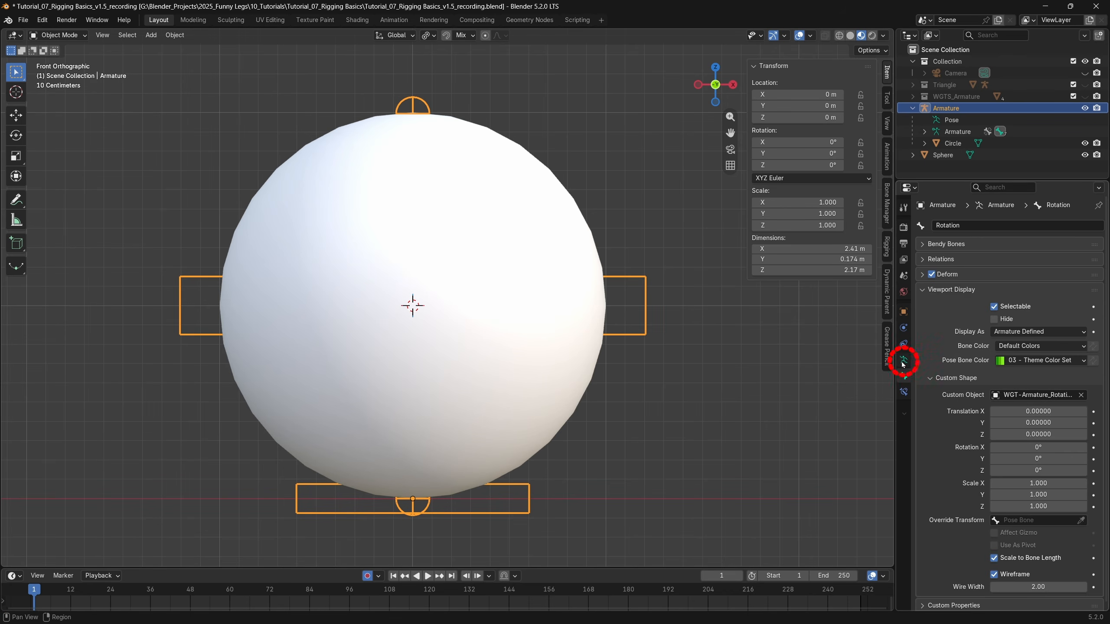
{"action": "left_click", "coordinate": [903, 361]}
{"action": "left_click", "coordinate": [995, 476]}
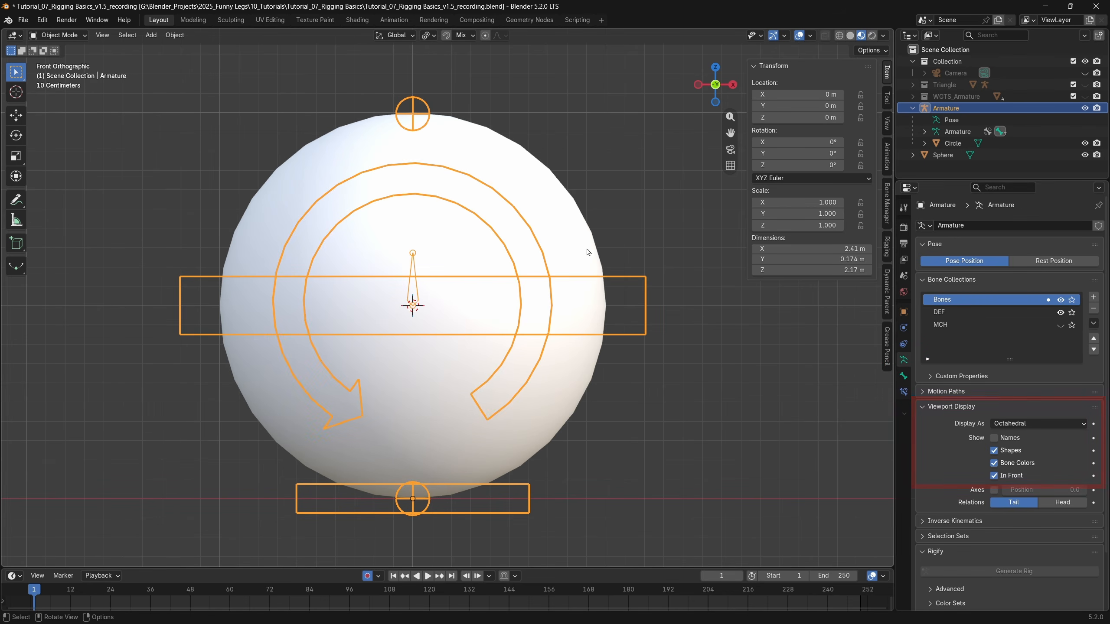
Step: Parent the sphere to the central deform bone of the armature in Pose Mode
{"action": "left_click", "coordinate": [503, 153]}
{"action": "left_click", "coordinate": [428, 104], "text": "shift"}
{"action": "key", "text": "Tab"}
{"action": "left_click", "coordinate": [527, 216]}
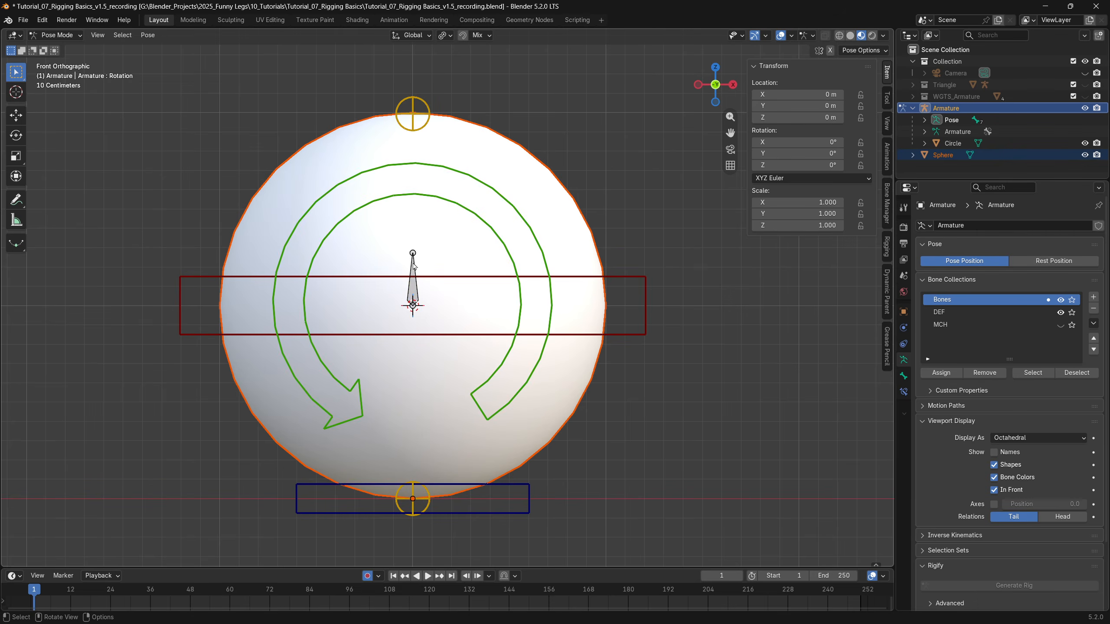
{"action": "left_click", "coordinate": [415, 283]}
{"action": "key", "text": "ctrl+p"}
{"action": "left_click", "coordinate": [412, 364]}
Step: Show the wireframe overlay on the sphere and test the rig by rotating the Rotation bone
{"action": "left_click", "coordinate": [718, 274]}
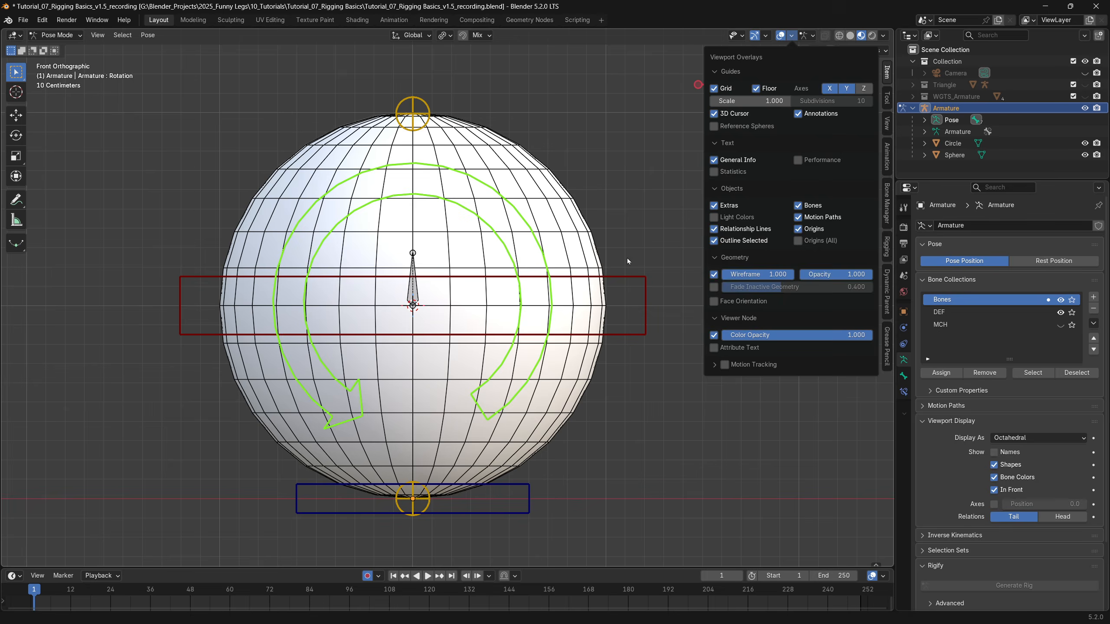
{"action": "key", "text": "r"}
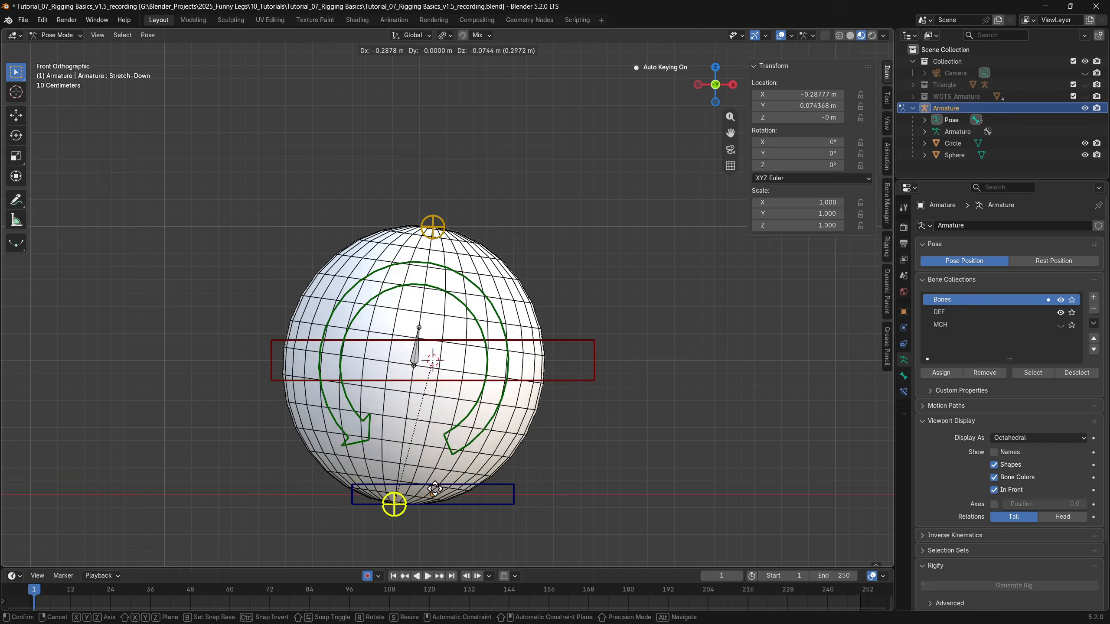
Step: In Object Mode, move the finished circle and sphere rig into a new collection named Sphere
{"action": "key", "text": "ctrl+Tab"}
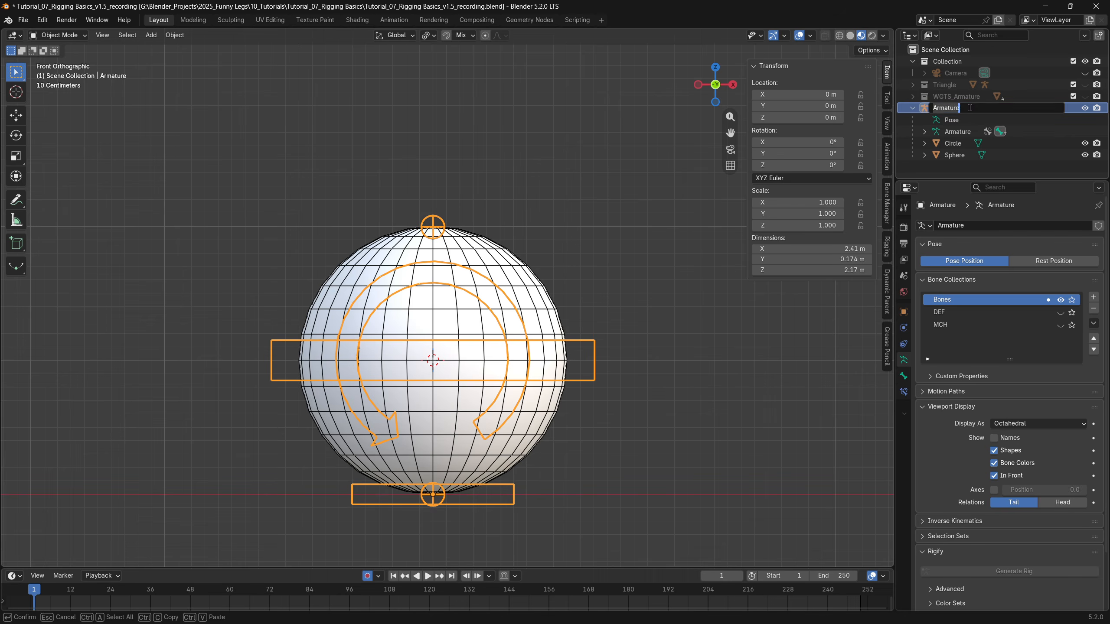
{"action": "key", "text": "m"}
{"action": "left_click", "coordinate": [474, 258]}
{"action": "type", "text": "Sphere"}
{"action": "left_click", "coordinate": [550, 280]}
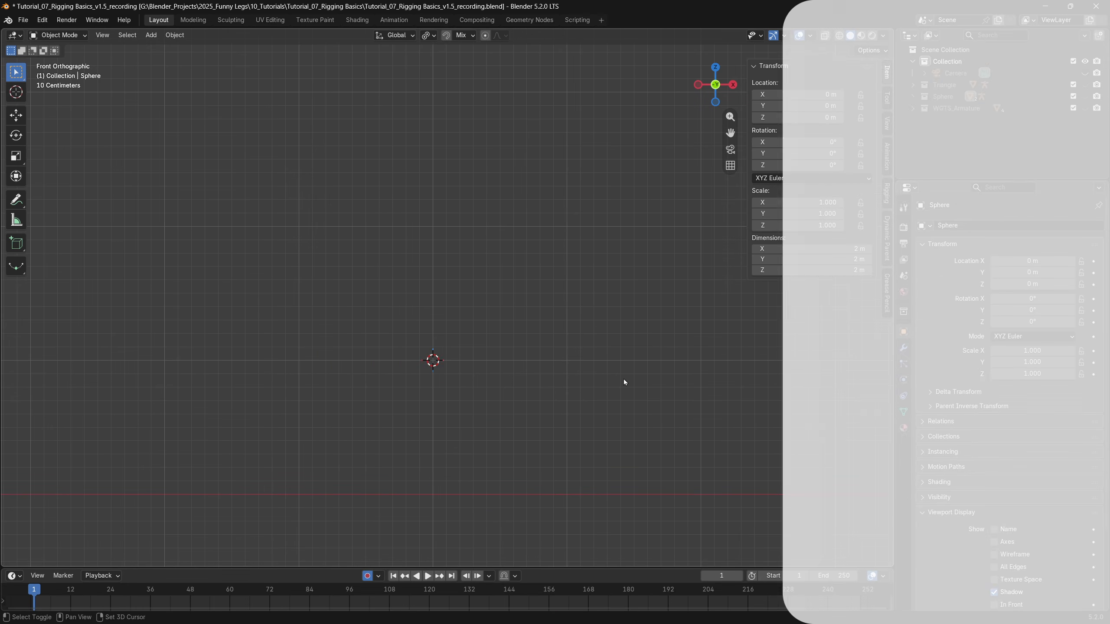
Step: Reset the 3D cursor to the world origin and add a mesh plane there
{"action": "key", "text": "shift+c"}
{"action": "key", "text": "shift+a"}
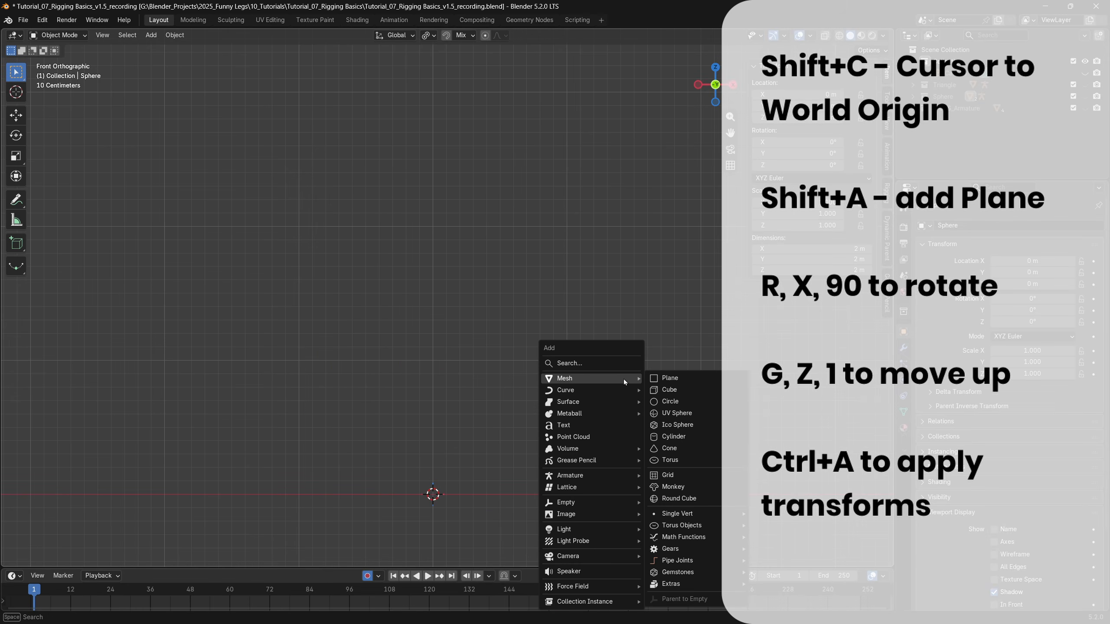
{"action": "left_click", "coordinate": [670, 378]}
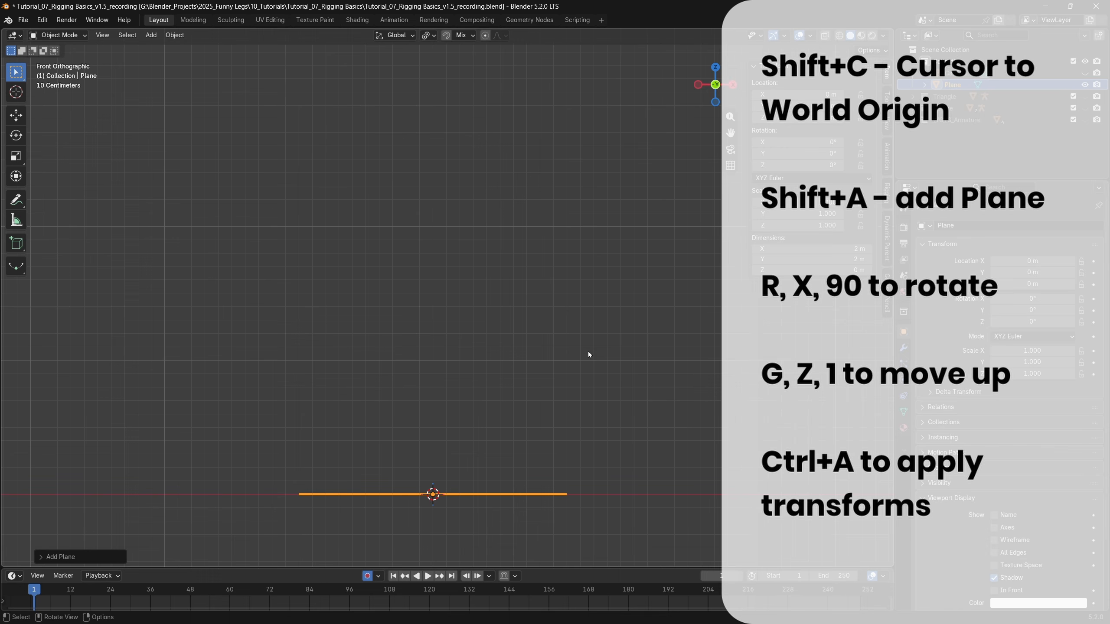
Step: Rotate the plane 90 degrees about the X axis
{"action": "type", "text": "rx"}
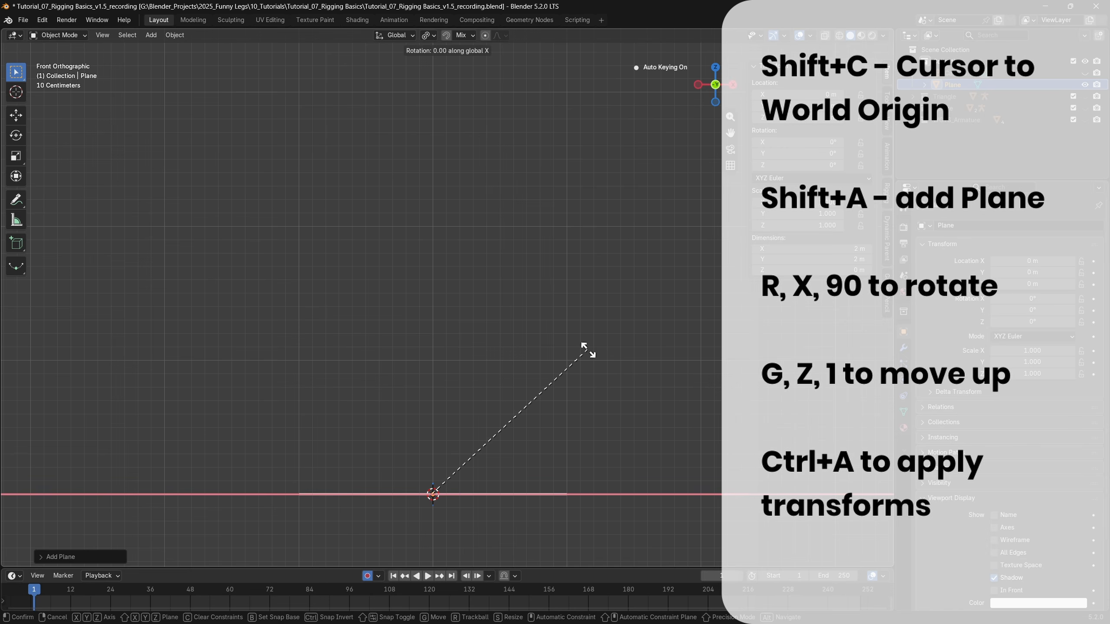
{"action": "type", "text": "90"}
{"action": "key", "text": "Return"}
Step: Move the plane up 1 m along Z and apply its location, rotation and scale
{"action": "key", "text": "g"}
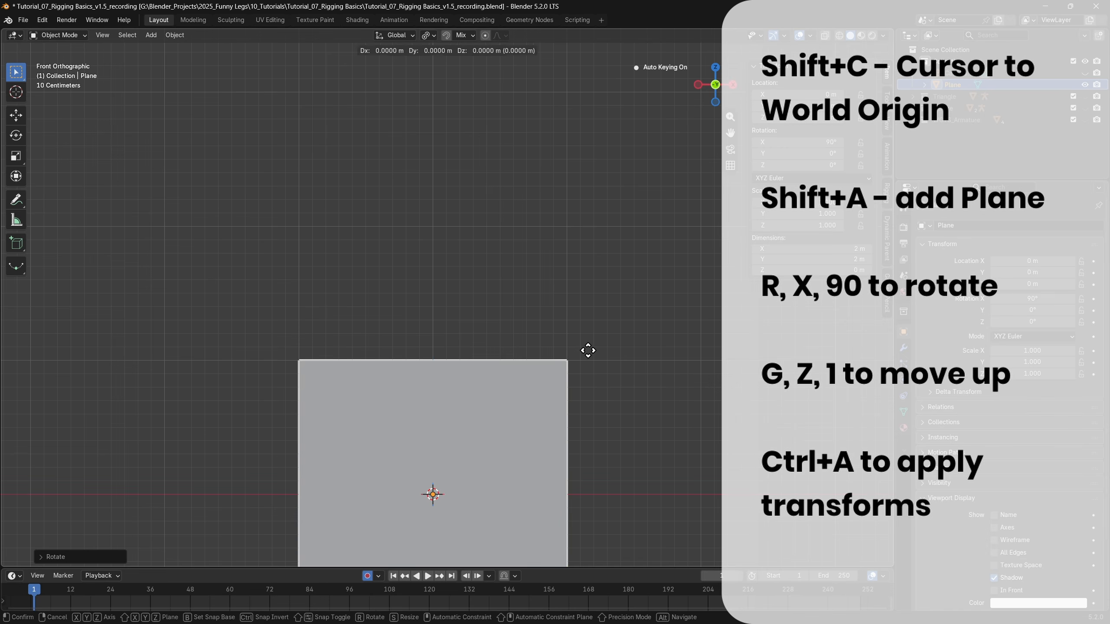
{"action": "key", "text": "z"}
{"action": "key", "text": "1"}
{"action": "key", "text": "Return"}
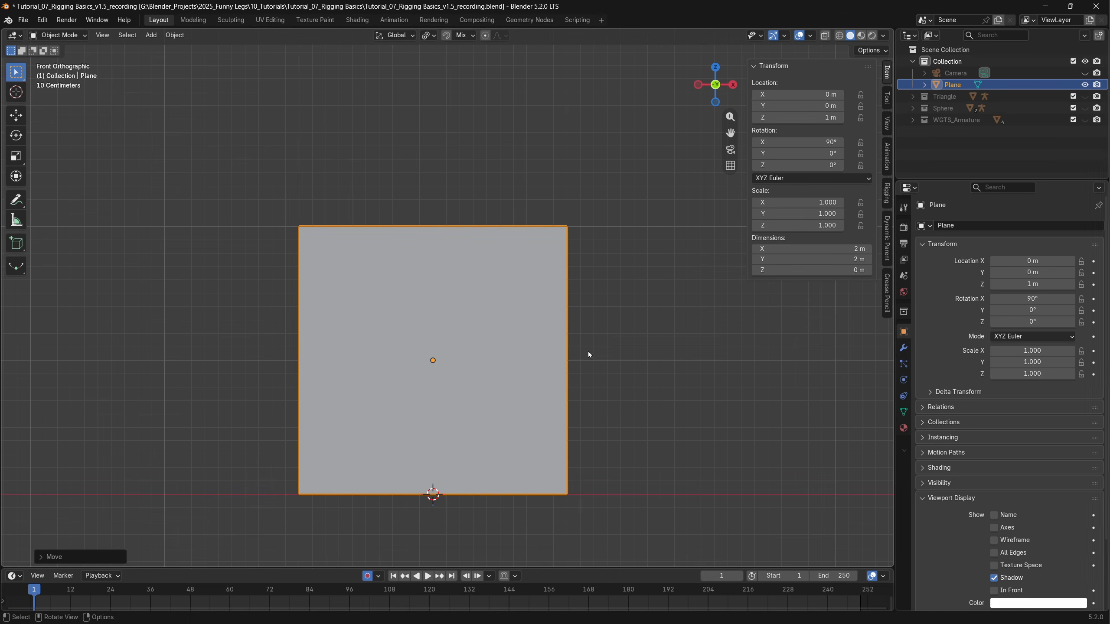
{"action": "key", "text": "ctrl+a"}
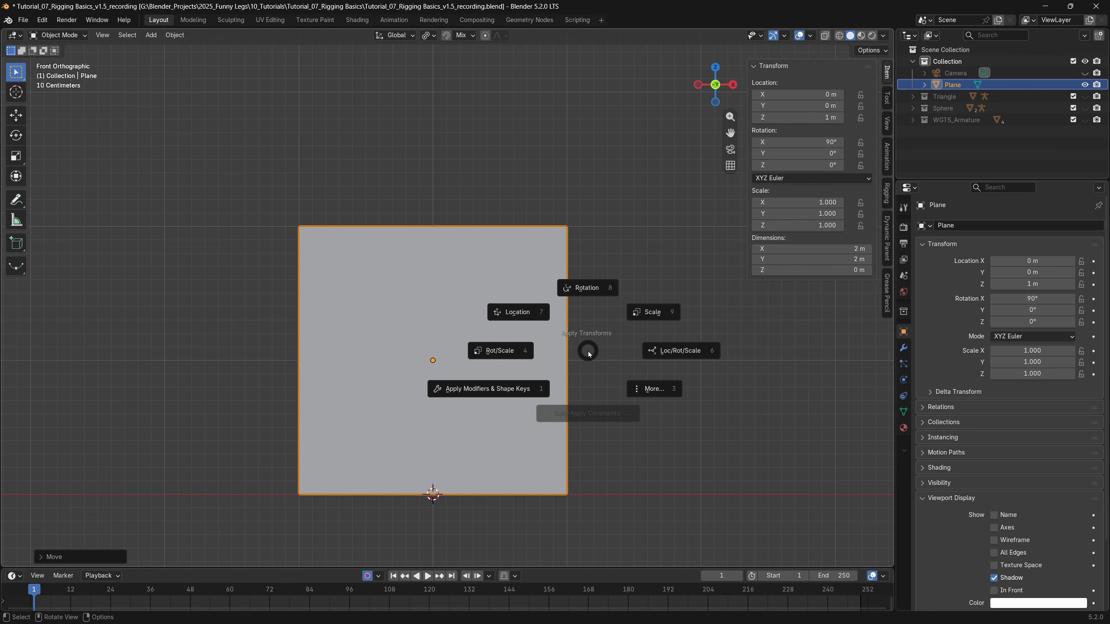
{"action": "left_click", "coordinate": [658, 349]}
Step: Add a single-bone armature at the world origin and rotate its bone -90 degrees about X in Edit Mode
{"action": "key", "text": "shift+a"}
{"action": "mouse_move", "coordinate": [485, 281]}
{"action": "mouse_move", "coordinate": [459, 377]}
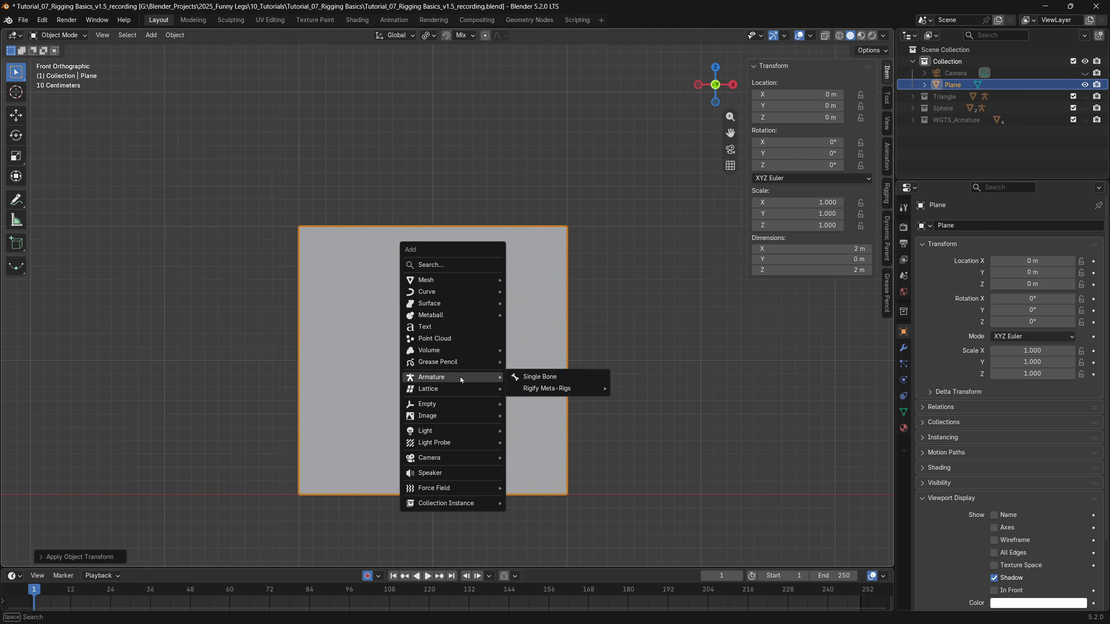
{"action": "left_click", "coordinate": [539, 377]}
{"action": "key", "text": "Tab"}
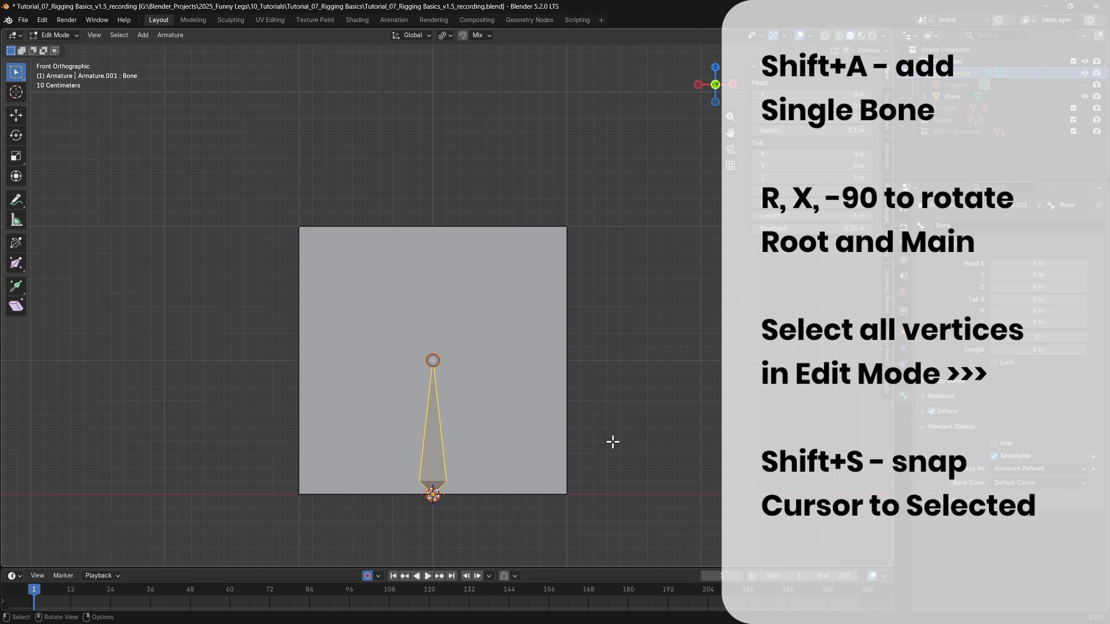
{"action": "type", "text": "rx-90"}
{"action": "key", "text": "Return"}
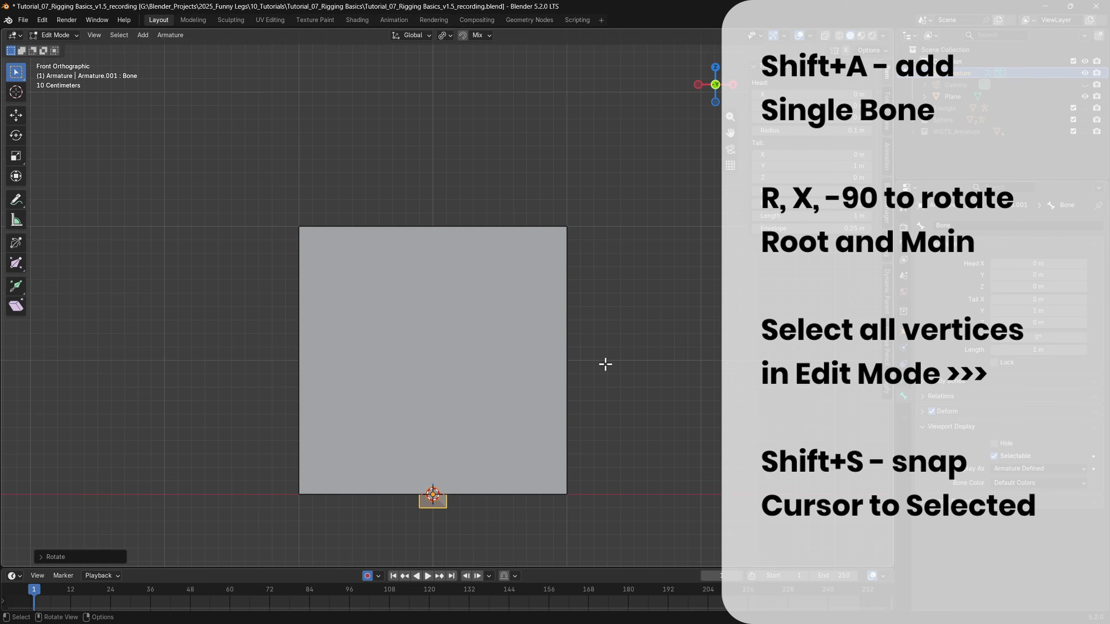
Step: Rename the bone as Root and return to Object Mode
{"action": "key", "text": "F2"}
{"action": "type", "text": "Root"}
{"action": "key", "text": "Return"}
{"action": "key", "text": "Tab"}
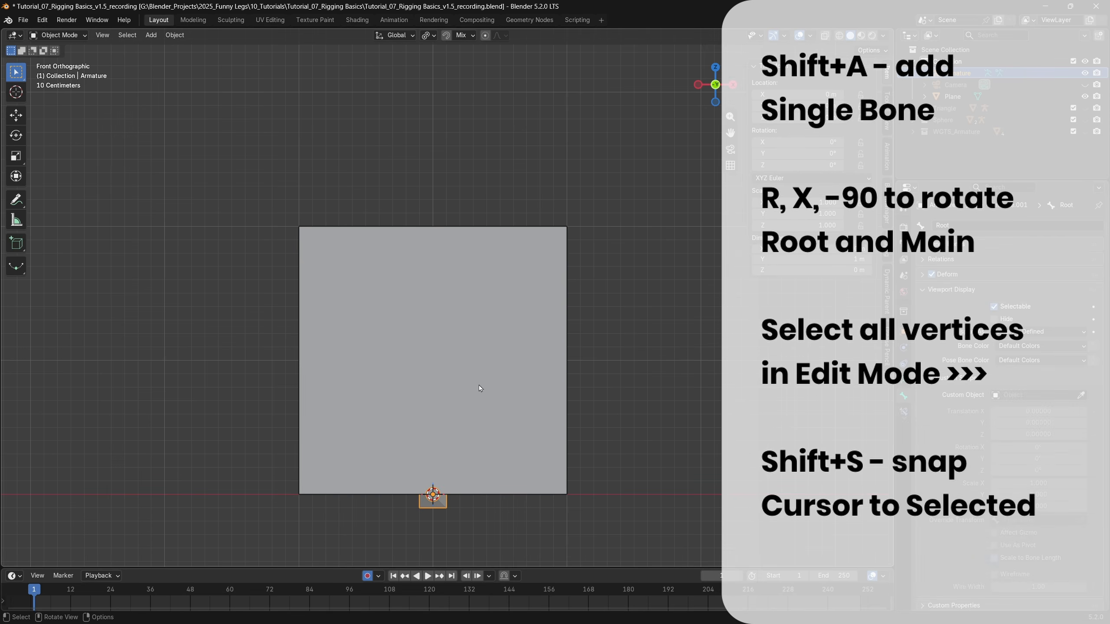
Step: Set the armature to display as Wire, with bone names shown and In Front enabled
{"action": "left_click", "coordinate": [903, 332]}
{"action": "left_click", "coordinate": [1035, 524]}
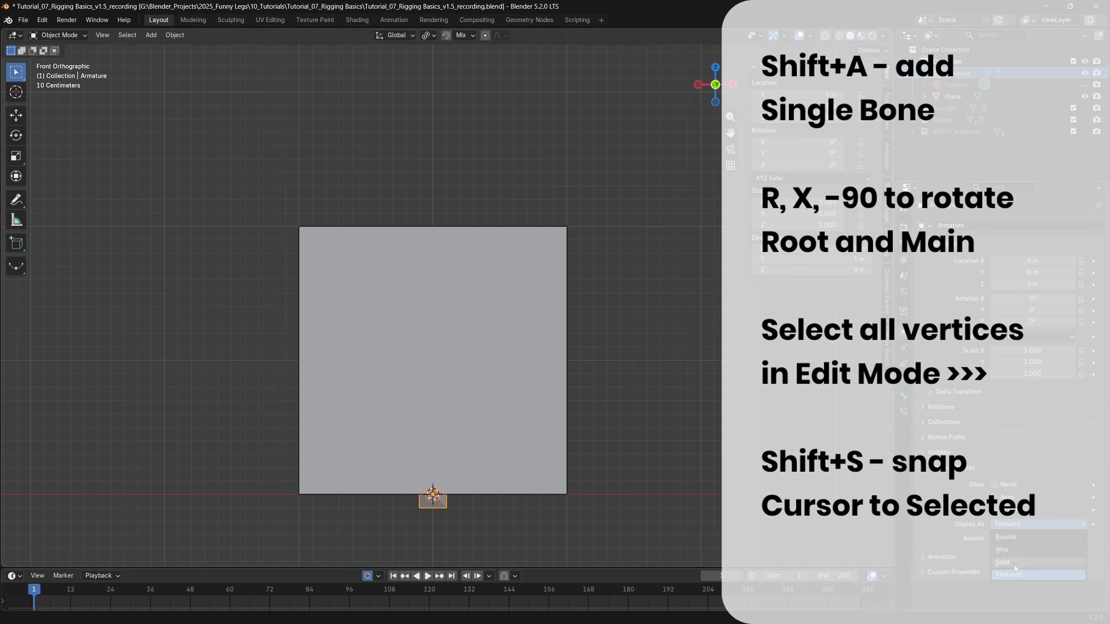
{"action": "left_click", "coordinate": [1027, 552]}
{"action": "left_click", "coordinate": [903, 396]}
{"action": "left_click", "coordinate": [994, 438]}
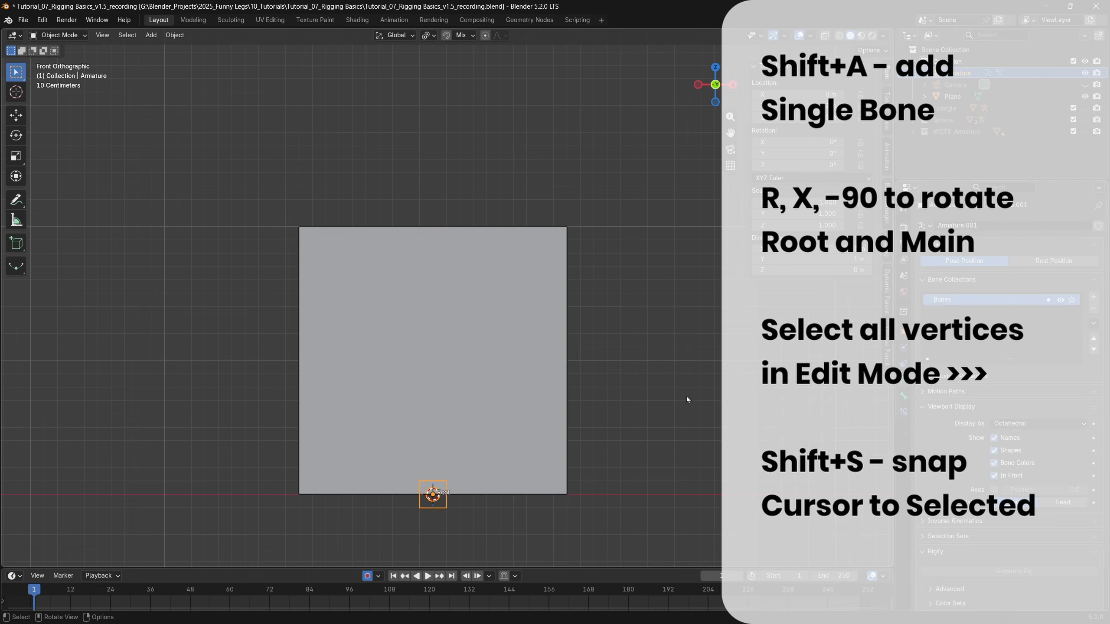
Step: Snap the 3D cursor to the centre of the plane using all of its vertices
{"action": "left_click", "coordinate": [443, 386]}
{"action": "key", "text": "Tab"}
{"action": "key", "text": "shift+s"}
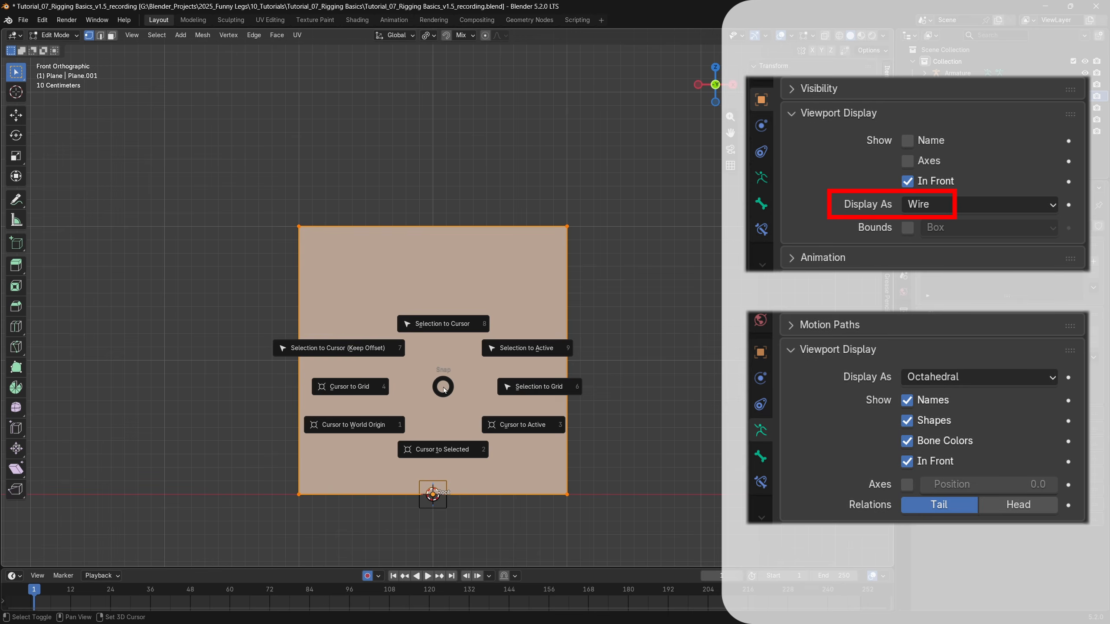
{"action": "left_click", "coordinate": [444, 395]}
{"action": "key", "text": "Tab"}
Step: Add a bone named Main to the armature at the 3D cursor, rotated -90 degrees about X
{"action": "left_click", "coordinate": [446, 484]}
{"action": "key", "text": "Tab"}
{"action": "key", "text": "shift+a"}
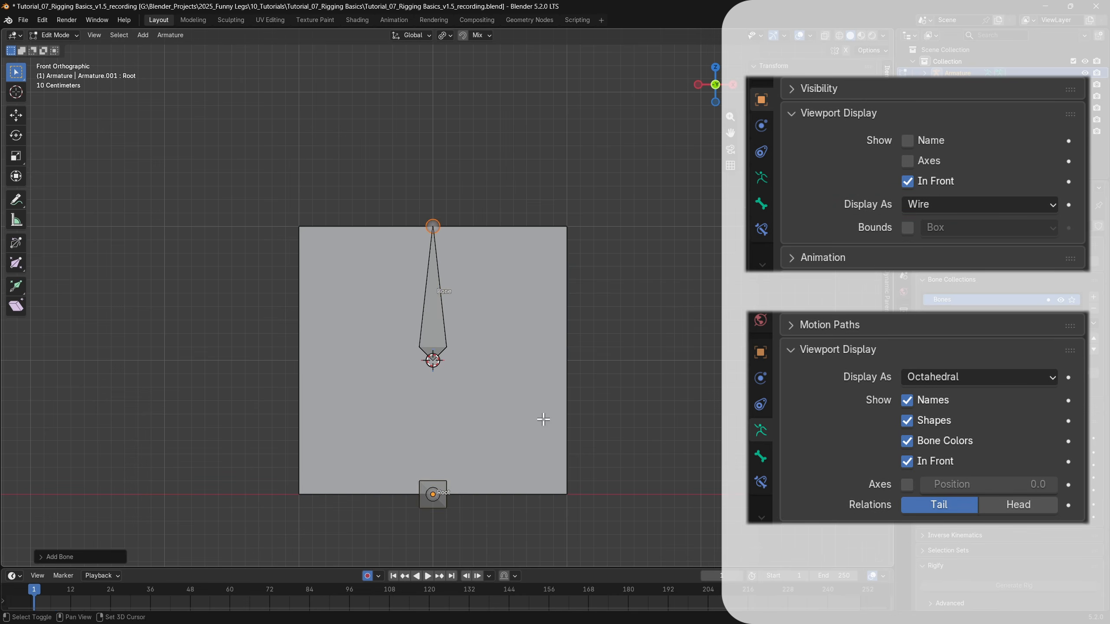
{"action": "type", "text": "rx-90"}
{"action": "key", "text": "Return"}
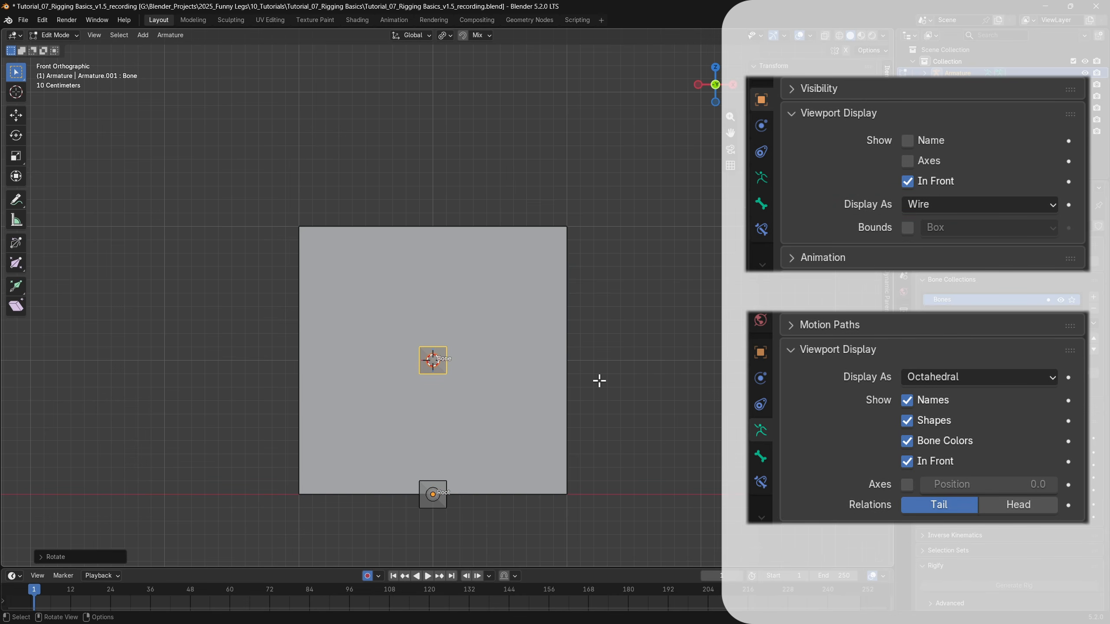
{"action": "key", "text": "F2"}
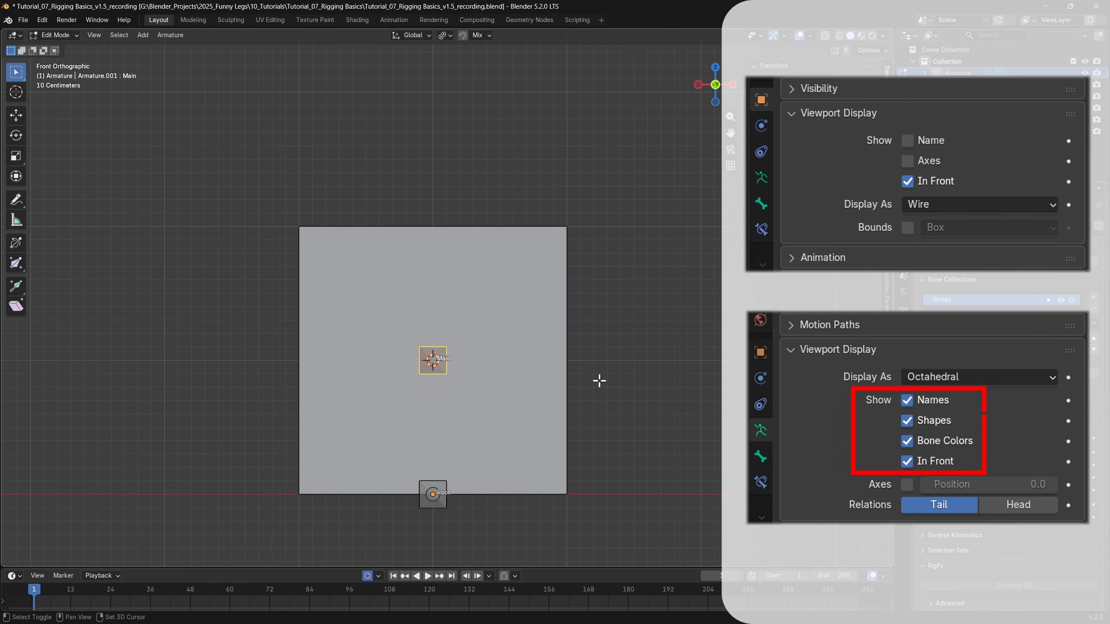
Step: Add another upright bone at the plane's centre and name it Rotation
{"action": "key", "text": "shift+a"}
{"action": "key", "text": "F2"}
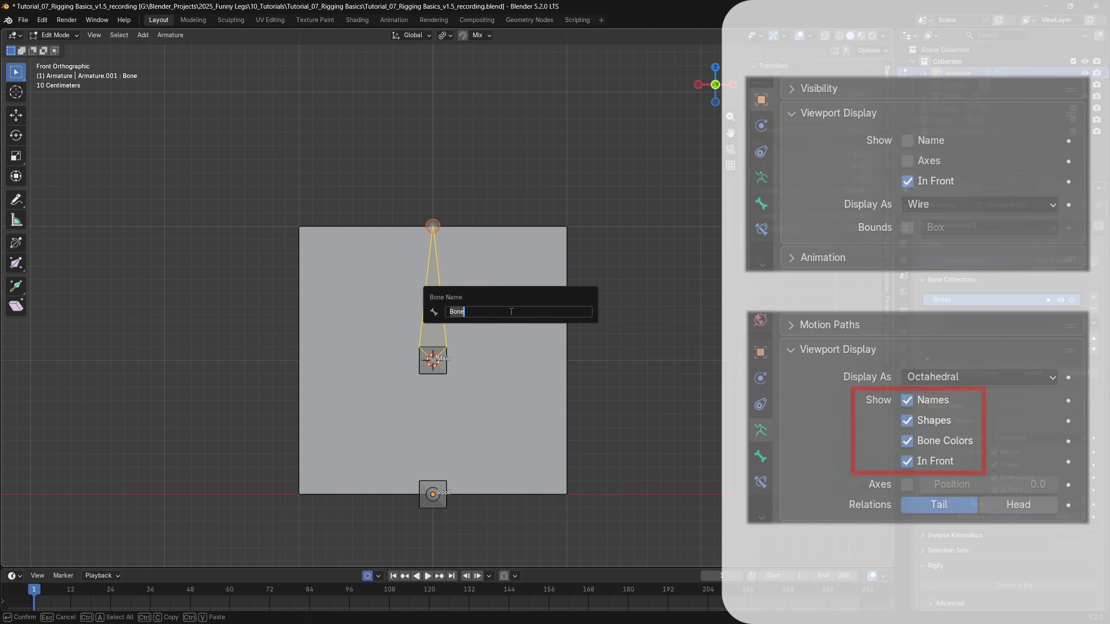
{"action": "type", "text": "Rotation"}
{"action": "key", "text": "Return"}
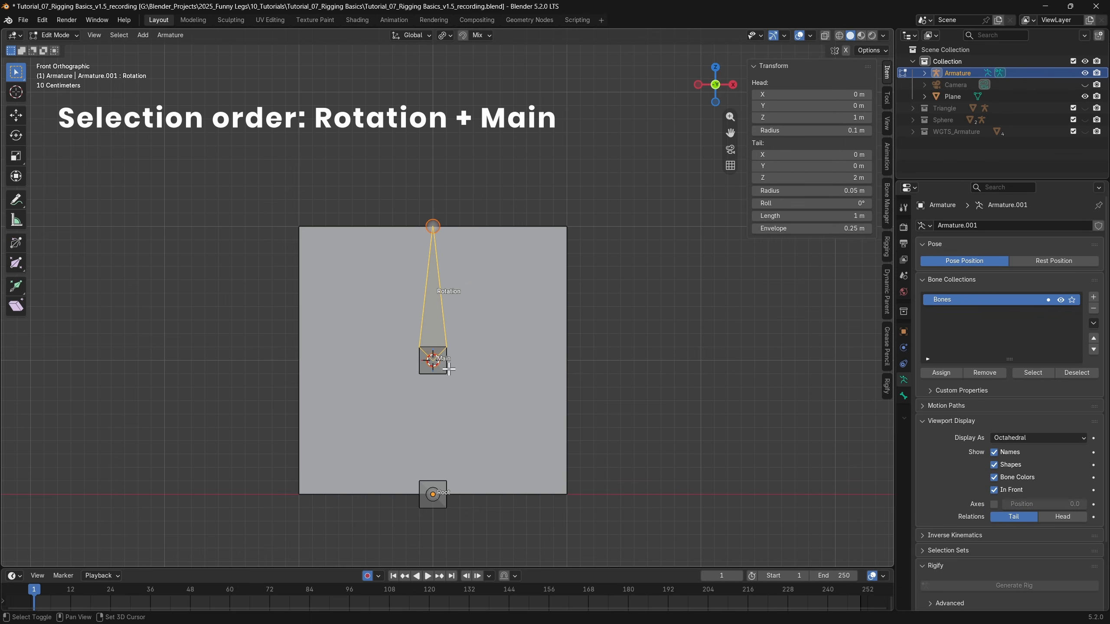
Step: Parent the Rotation bone to Main, and the Main bone to Root with Keep Offset
{"action": "left_click", "coordinate": [434, 363], "text": "shift"}
{"action": "key", "text": "ctrl+p"}
{"action": "left_click", "coordinate": [523, 369]}
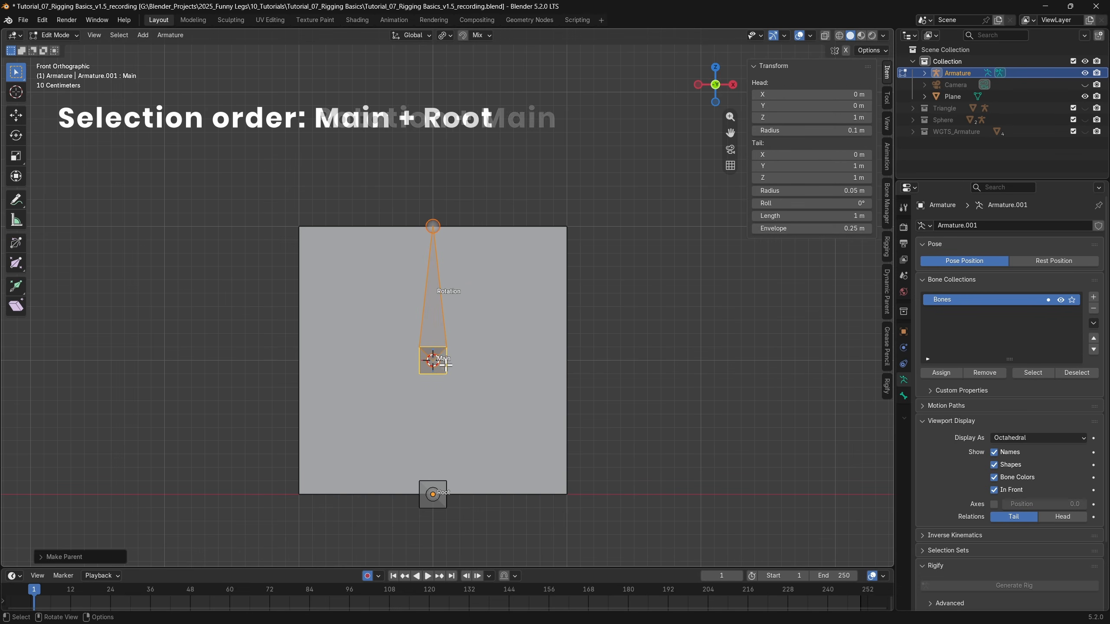
{"action": "left_click", "coordinate": [432, 360]}
{"action": "left_click", "coordinate": [432, 494], "text": "shift"}
{"action": "key", "text": "ctrl+p"}
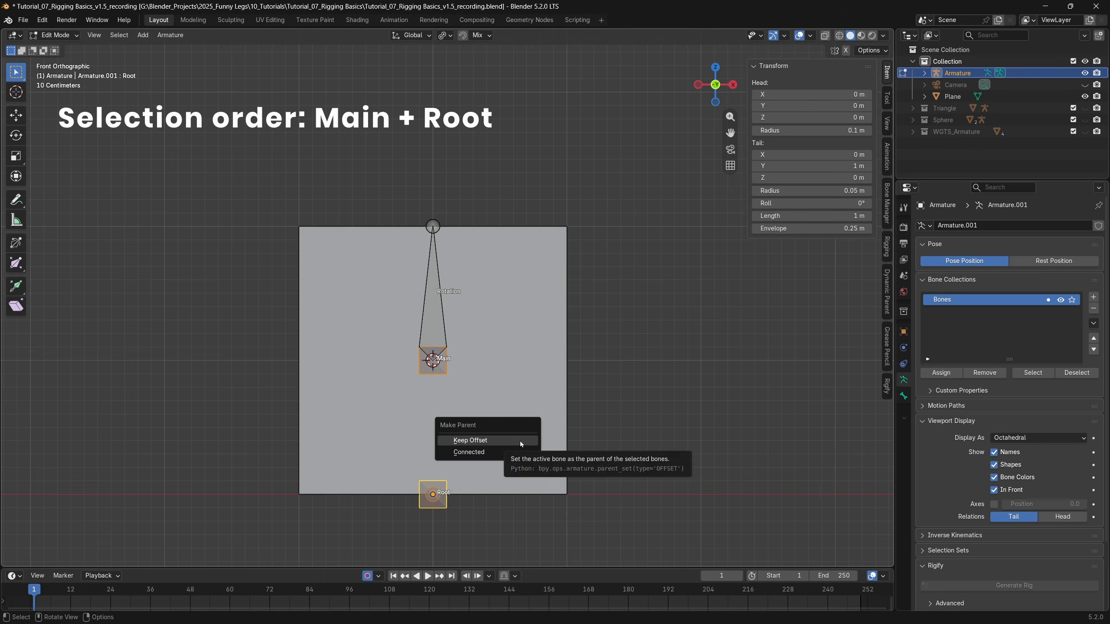
{"action": "left_click", "coordinate": [520, 441]}
{"action": "left_click", "coordinate": [661, 397]}
Step: Hide the Bones collection and add a new bone collection named DEF
{"action": "left_click", "coordinate": [1061, 300]}
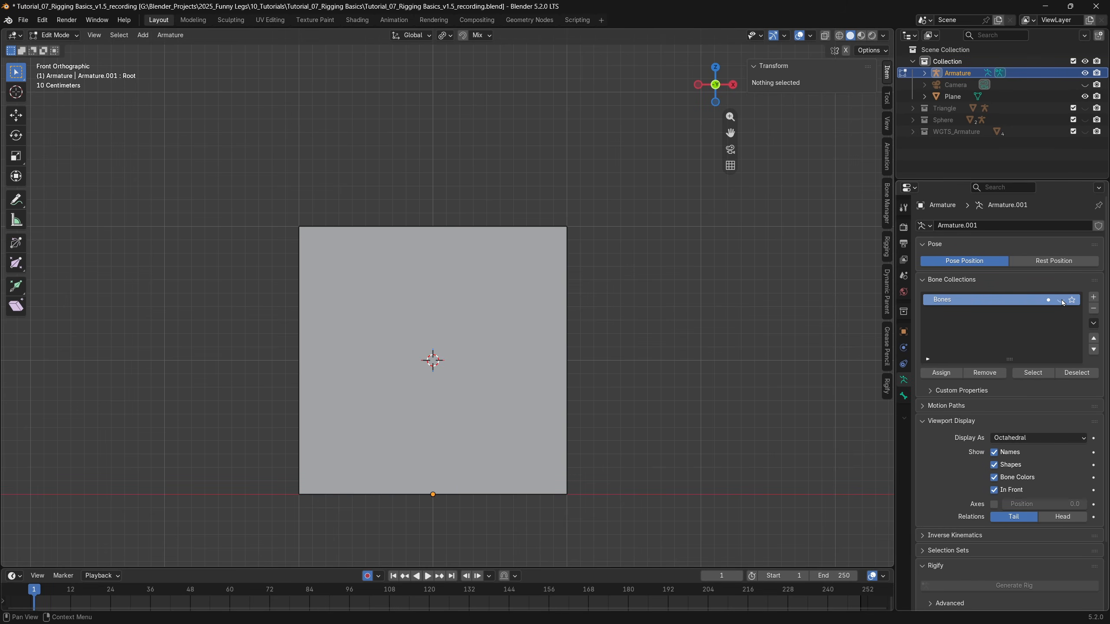
{"action": "left_click", "coordinate": [1094, 297]}
{"action": "double_click", "coordinate": [958, 313]}
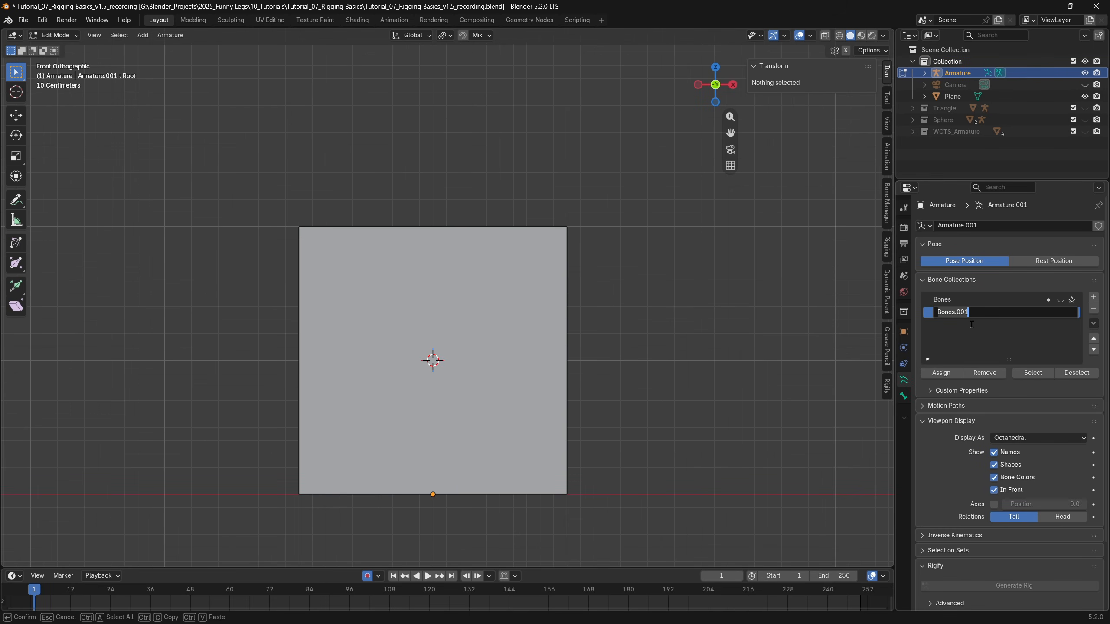
{"action": "type", "text": "DEF"}
{"action": "key", "text": "Return"}
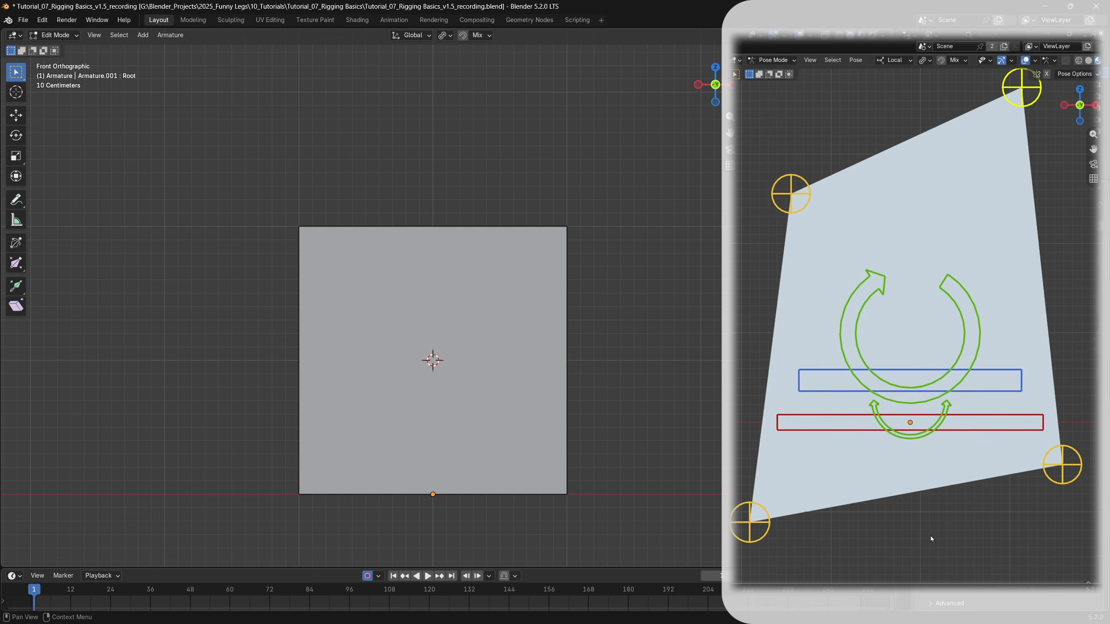
Step: Snap the 3D cursor to the plane's lower-left corner vertex in Edit Mode
{"action": "key", "text": "ctrl+Tab"}
{"action": "left_click", "coordinate": [593, 283]}
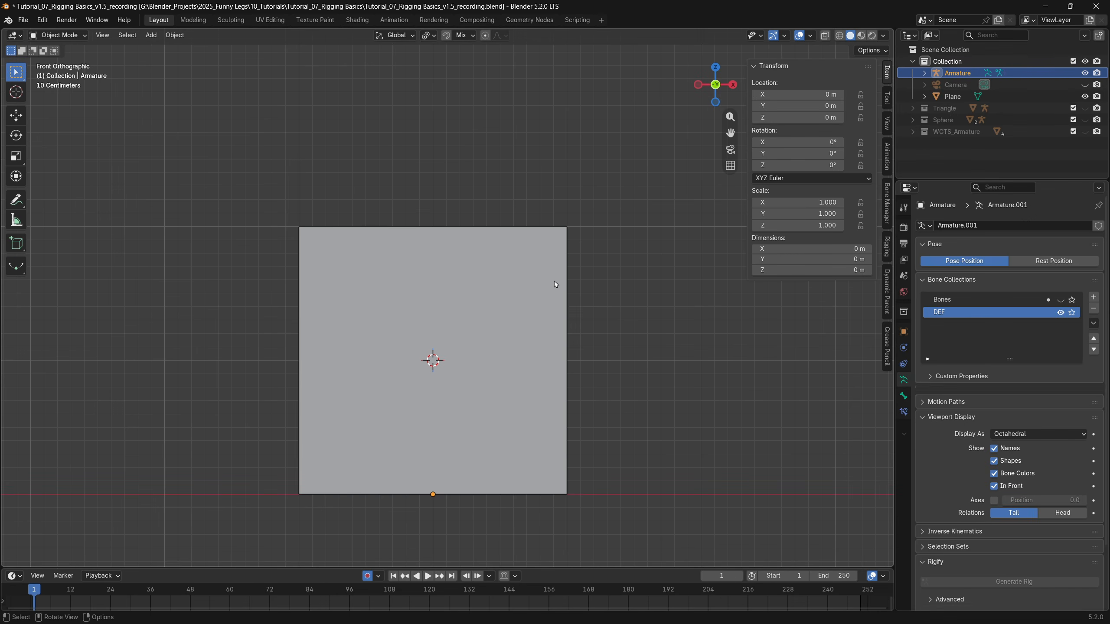
{"action": "left_click", "coordinate": [536, 285]}
{"action": "key", "text": "Tab"}
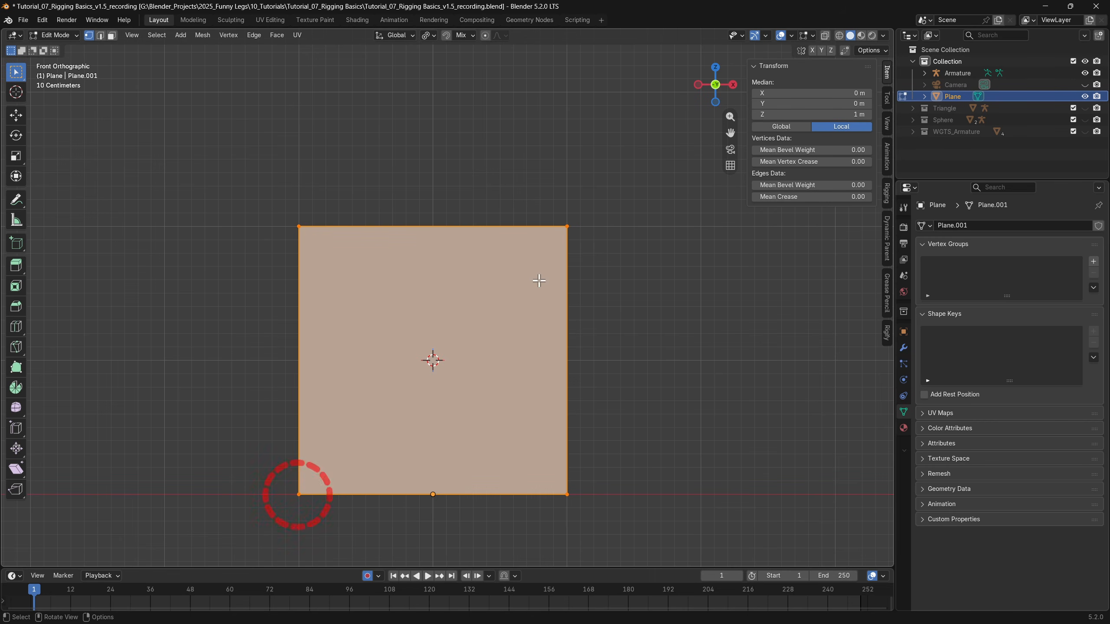
{"action": "left_click", "coordinate": [299, 493]}
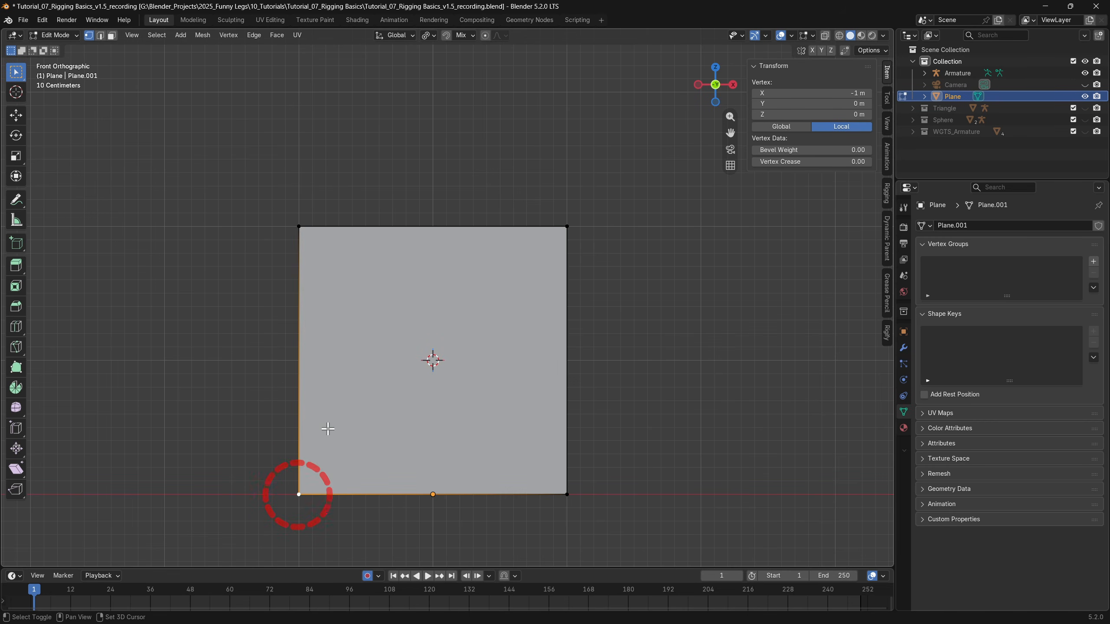
{"action": "key", "text": "shift+s"}
{"action": "left_click", "coordinate": [318, 499]}
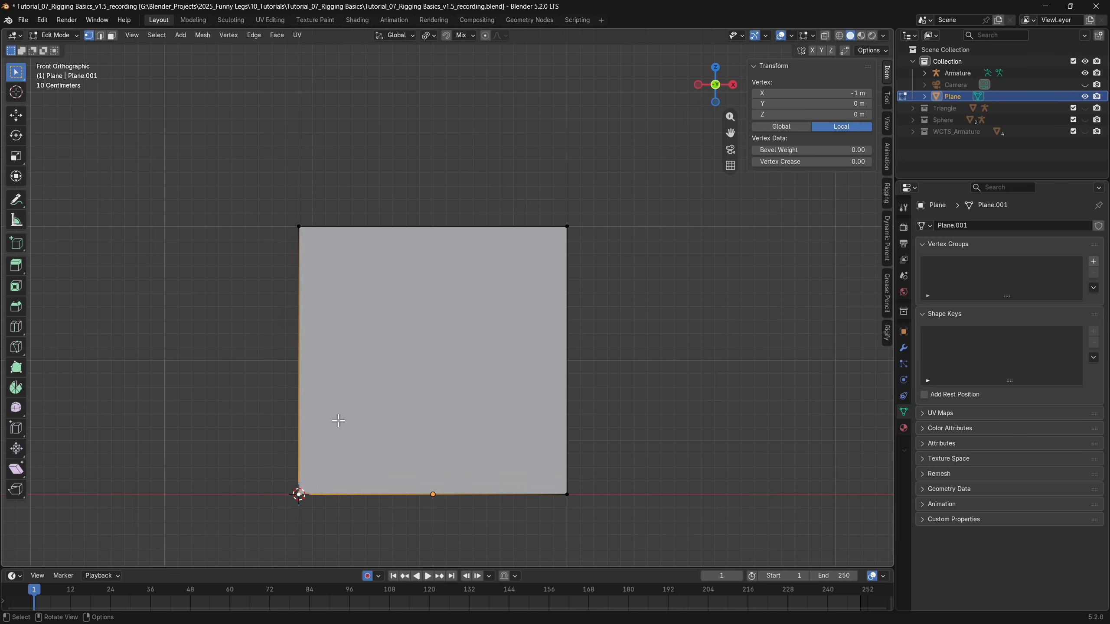
Step: Add a bone to the armature at the plane's lower-left corner in Edit Mode
{"action": "key", "text": "ctrl+Tab"}
{"action": "left_click", "coordinate": [258, 422]}
{"action": "left_click", "coordinate": [956, 73]}
{"action": "key", "text": "Tab"}
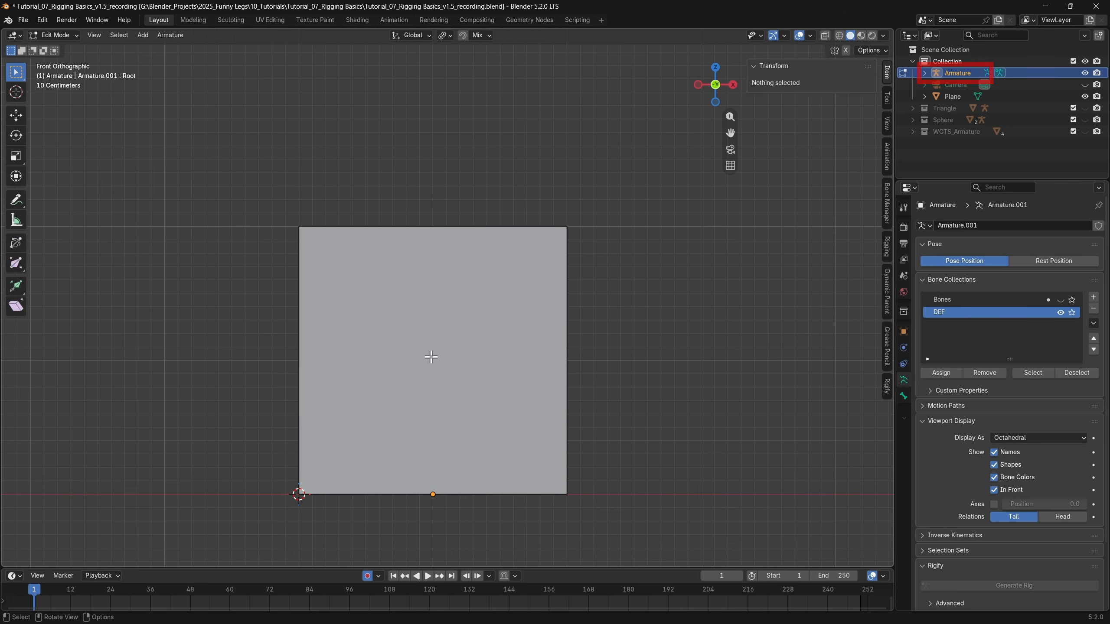
{"action": "key", "text": "shift+a"}
Step: Snap the 3D cursor to the plane's upper-left corner vertex and add an armature bone there
{"action": "key", "text": "Tab"}
{"action": "left_click", "coordinate": [352, 331]}
{"action": "key", "text": "Tab"}
{"action": "left_click", "coordinate": [300, 227]}
{"action": "key", "text": "shift+s"}
{"action": "left_click", "coordinate": [352, 313]}
{"action": "key", "text": "Tab"}
{"action": "key", "text": "shift+a"}
Step: Snap the 3D cursor to the plane's upper-right corner vertex and add an armature bone there
{"action": "key", "text": "Tab"}
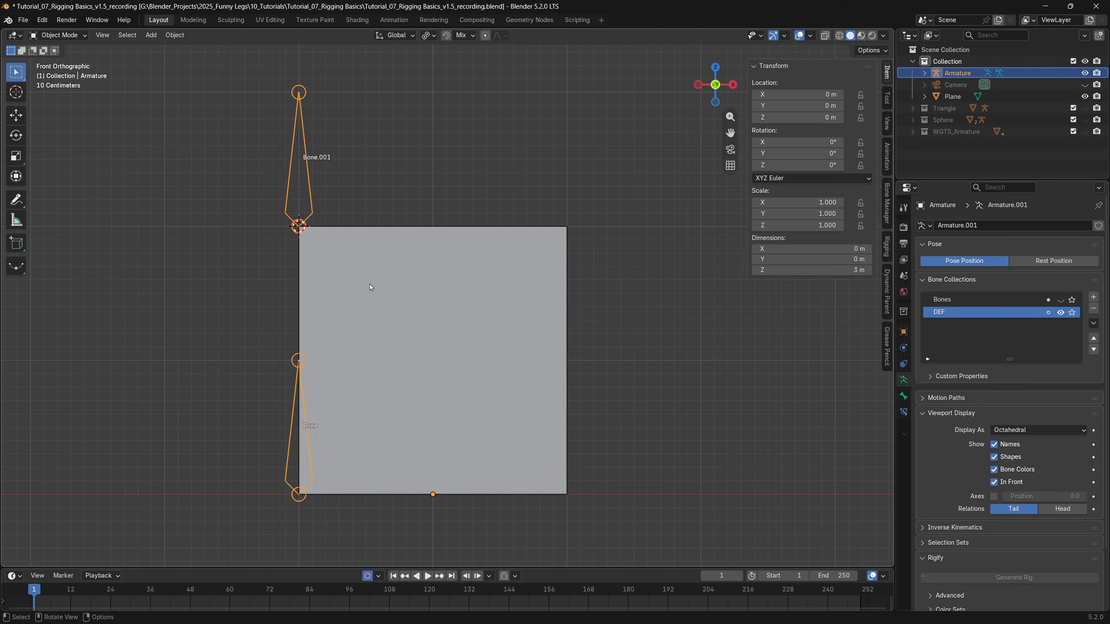
{"action": "left_click", "coordinate": [372, 287]}
{"action": "key", "text": "Tab"}
{"action": "left_click", "coordinate": [568, 227]}
{"action": "key", "text": "shift+s"}
{"action": "left_click", "coordinate": [619, 316]}
Step: Snap the 3D cursor to the plane's lower-right corner vertex and add an armature bone there
{"action": "key", "text": "Tab"}
{"action": "left_click", "coordinate": [568, 495]}
{"action": "key", "text": "shift+s"}
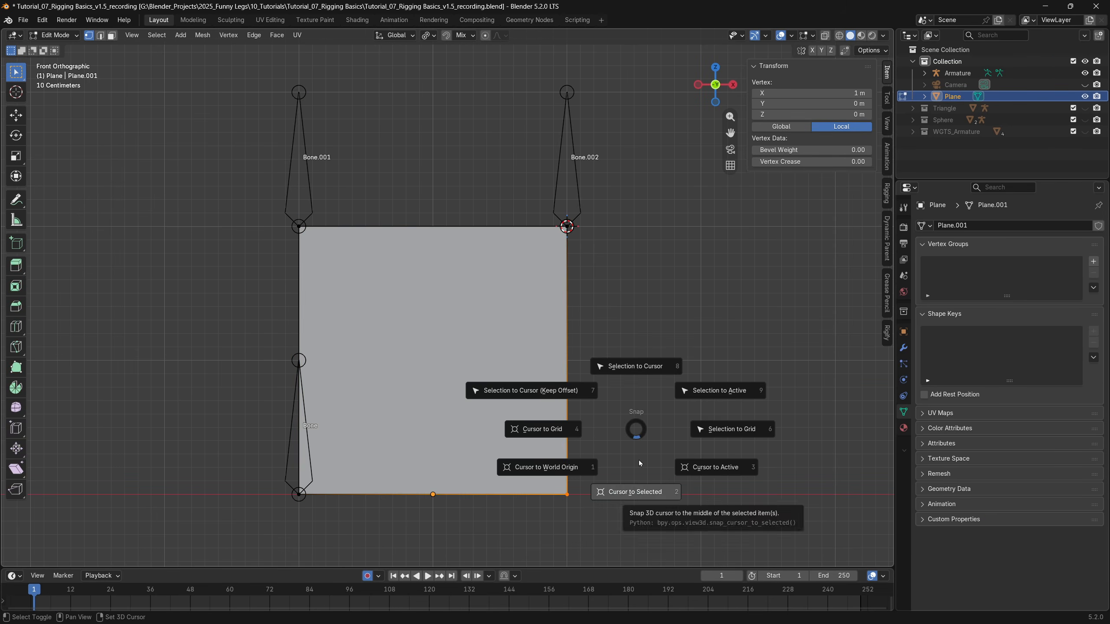
{"action": "left_click", "coordinate": [639, 466]}
{"action": "key", "text": "Tab"}
{"action": "left_click", "coordinate": [579, 218]}
{"action": "key", "text": "Tab"}
{"action": "key", "text": "shift+a"}
Step: Scale all four corner bones down from their heads to about 0.25 m long
{"action": "key", "text": "a"}
{"action": "key", "text": "s"}
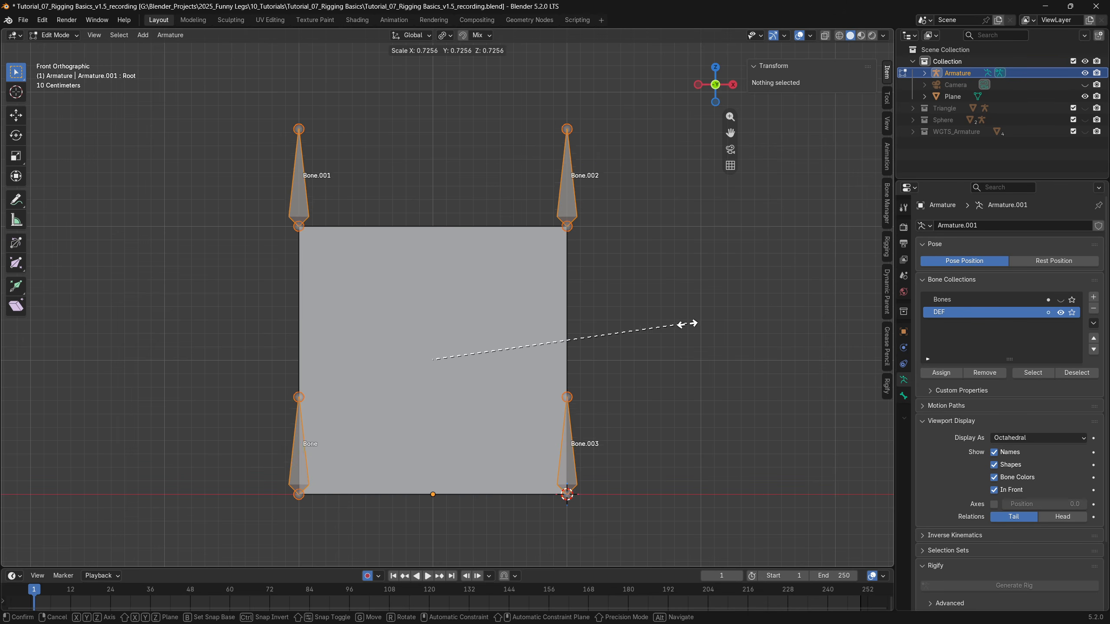
{"action": "left_click", "coordinate": [507, 381]}
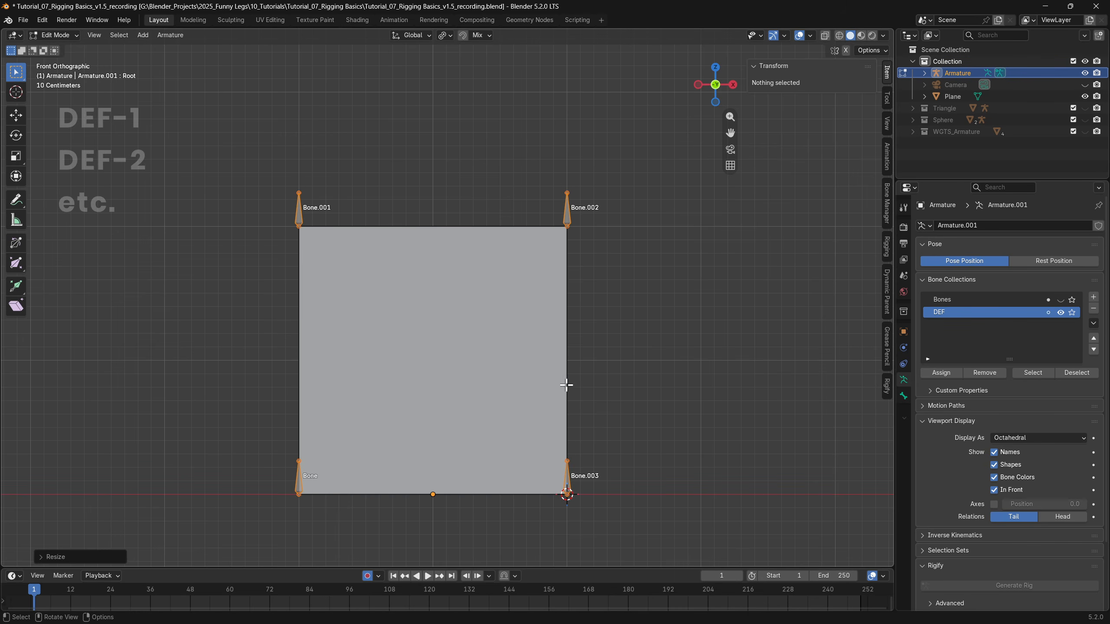
Step: Rename the lower-left corner bone DEF-1 and the upper-left corner bone DEF-2
{"action": "left_click", "coordinate": [299, 476]}
{"action": "key", "text": "F2"}
{"action": "type", "text": "DEF-1"}
{"action": "key", "text": "Return"}
{"action": "left_click", "coordinate": [299, 210]}
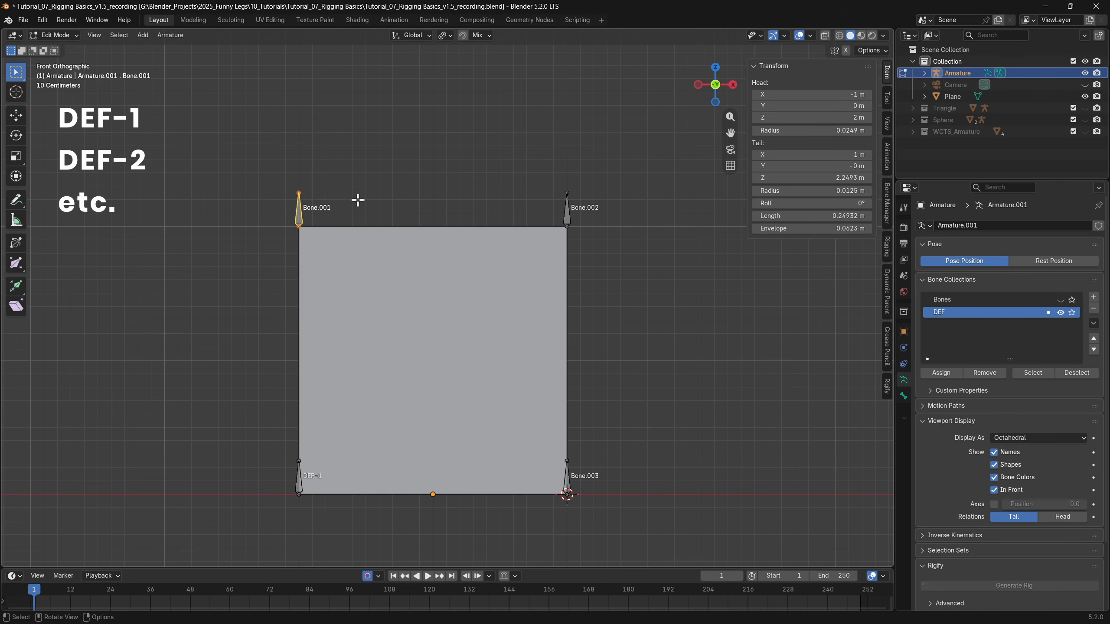
{"action": "key", "text": "F2"}
{"action": "type", "text": "DEF-2"}
{"action": "key", "text": "Return"}
Step: Rename the upper-right corner bone DEF-3 and the lower-right corner bone DEF-4
{"action": "left_click", "coordinate": [566, 210]}
{"action": "key", "text": "F2"}
{"action": "type", "text": "DEF-3"}
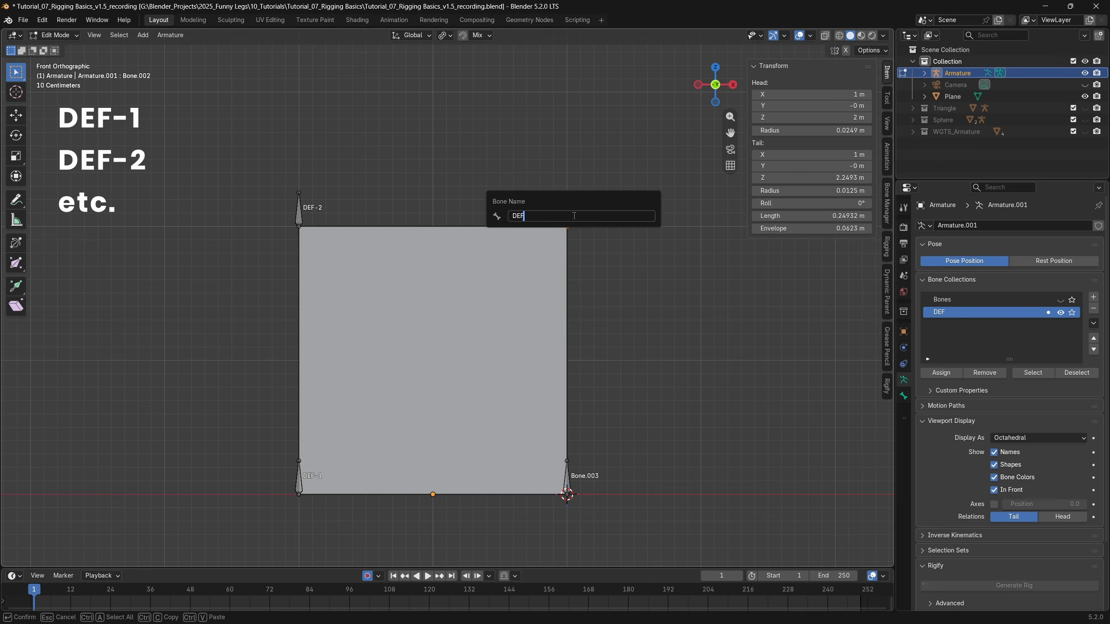
{"action": "key", "text": "Return"}
{"action": "left_click", "coordinate": [567, 477]}
{"action": "key", "text": "F2"}
{"action": "type", "text": "DEF-4"}
{"action": "key", "text": "Return"}
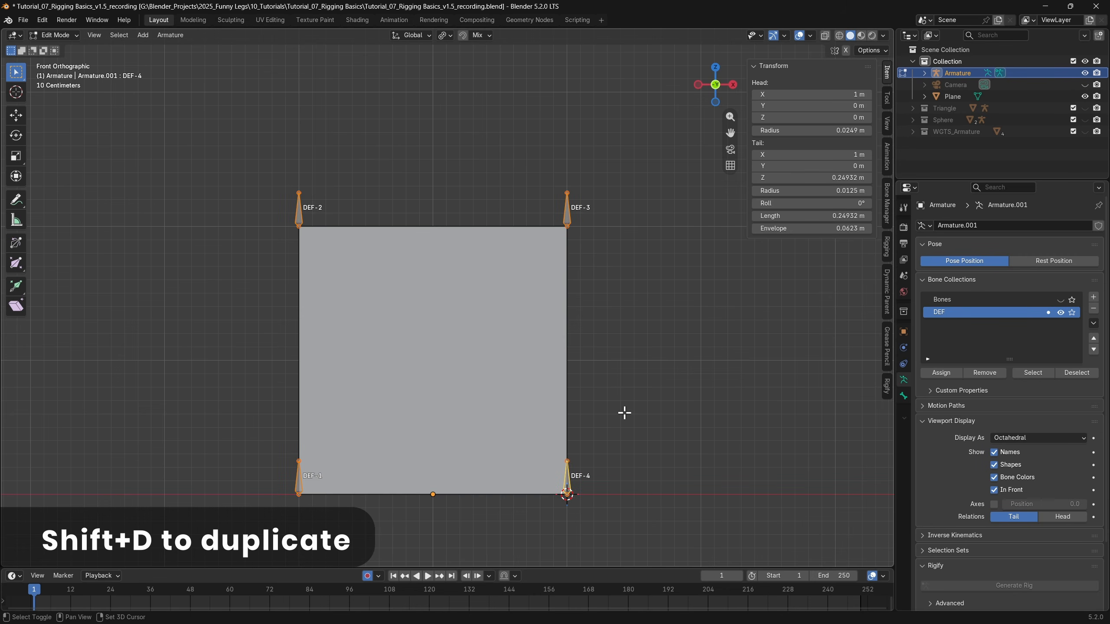
Step: Duplicate the four DEF bones in place and scale the copies up to about 0.39 m long
{"action": "key", "text": "shift+d"}
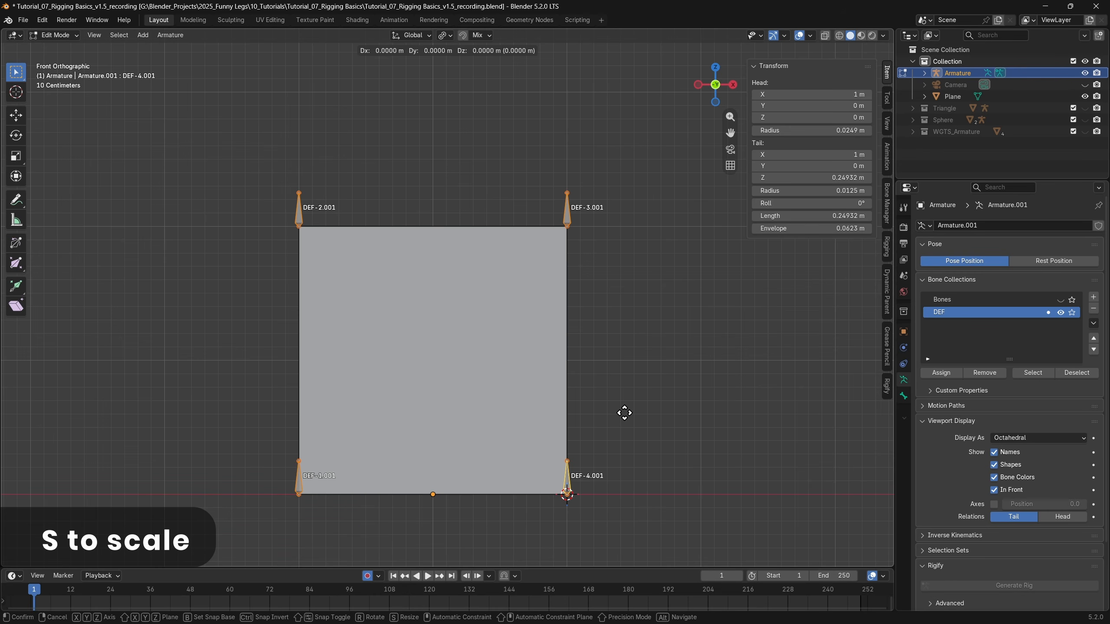
{"action": "key", "text": "s"}
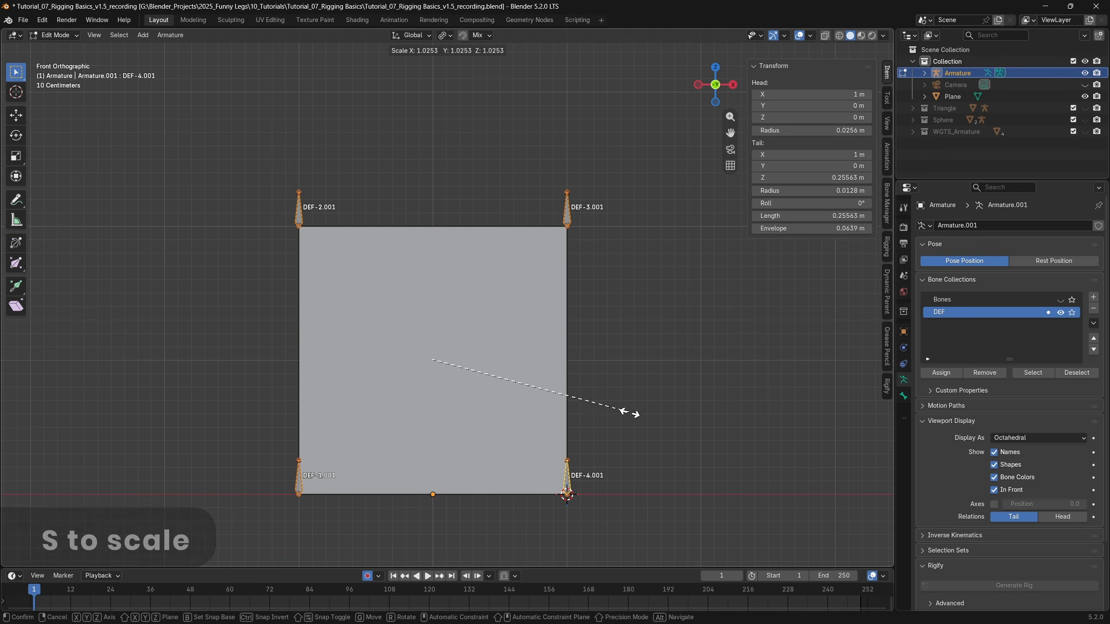
{"action": "left_click", "coordinate": [728, 454]}
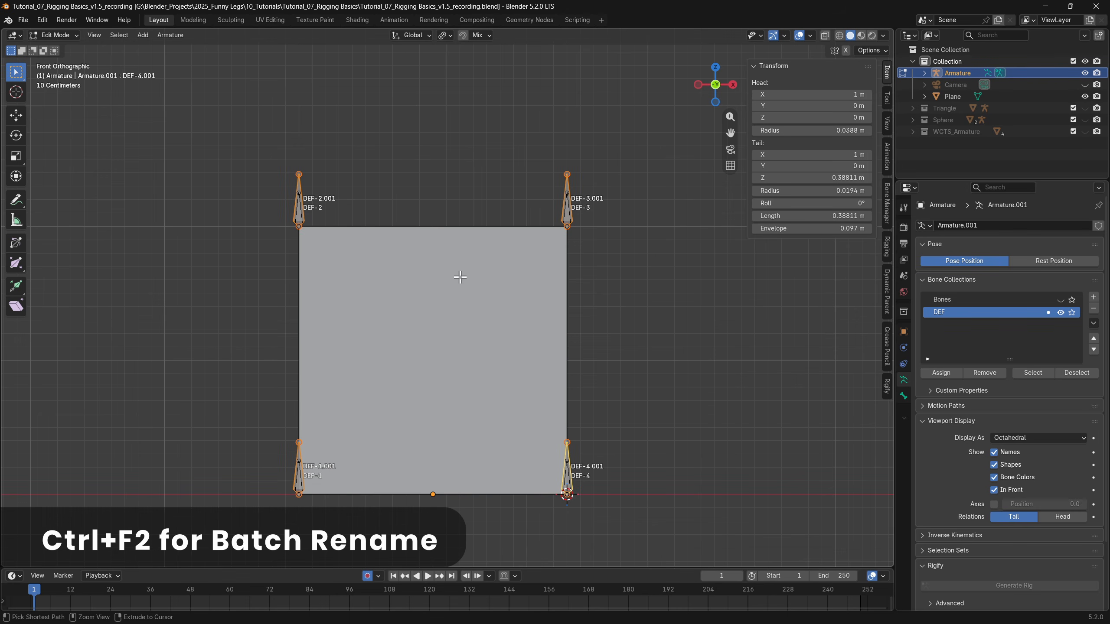
Step: Batch rename the selected duplicate bones, replacing DEF with CTRL in their names
{"action": "key", "text": "ctrl+F2"}
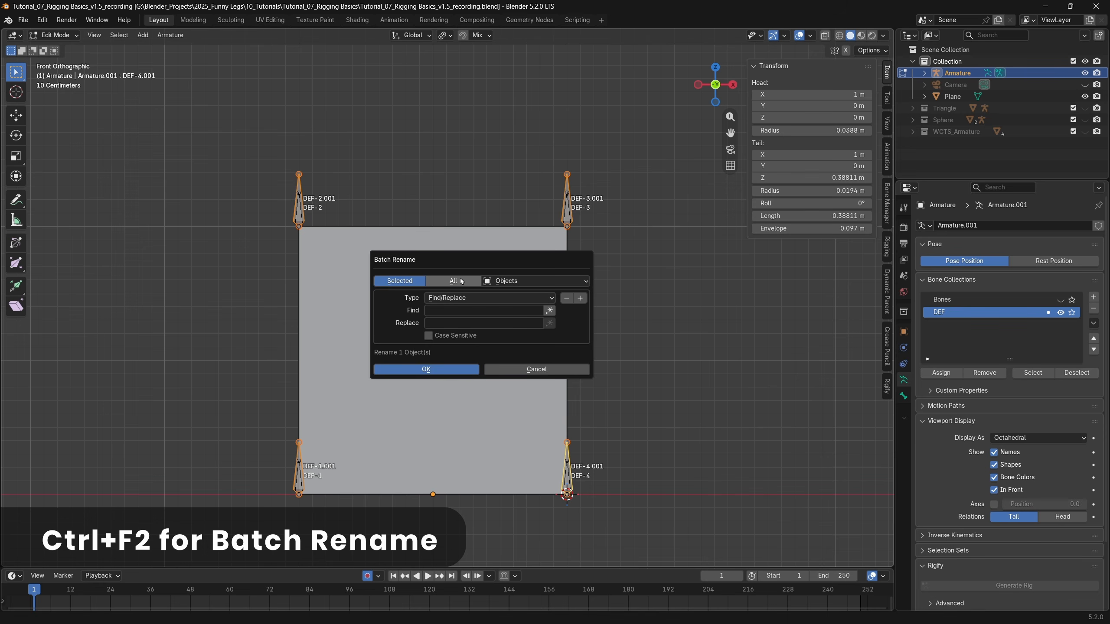
{"action": "left_click", "coordinate": [502, 280]}
{"action": "left_click", "coordinate": [587, 349]}
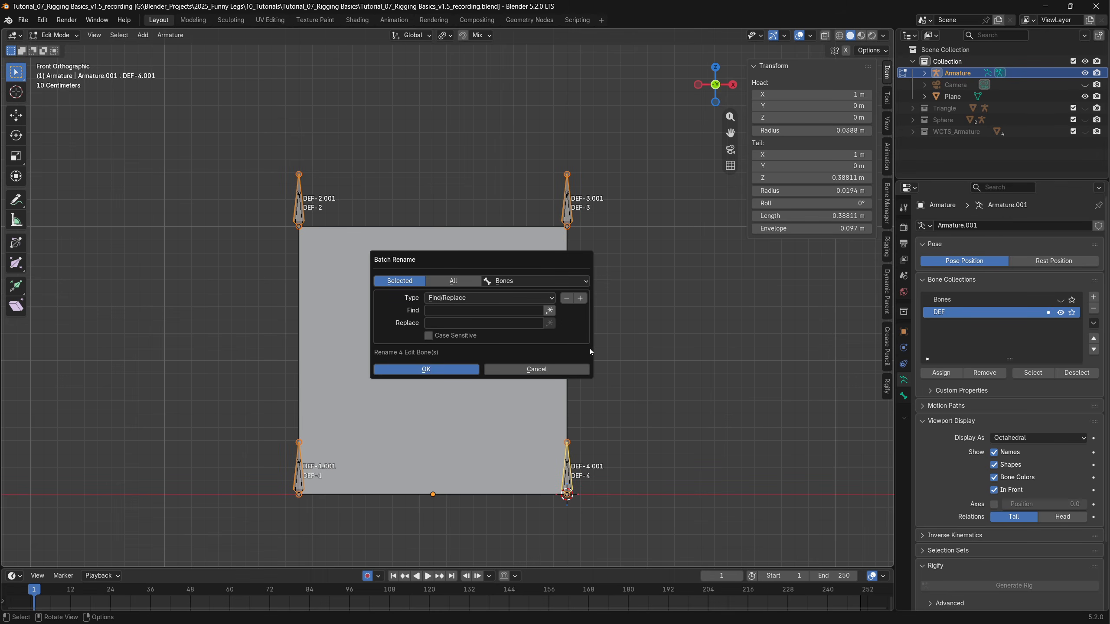
{"action": "left_click", "coordinate": [468, 308]}
{"action": "type", "text": "DEF"}
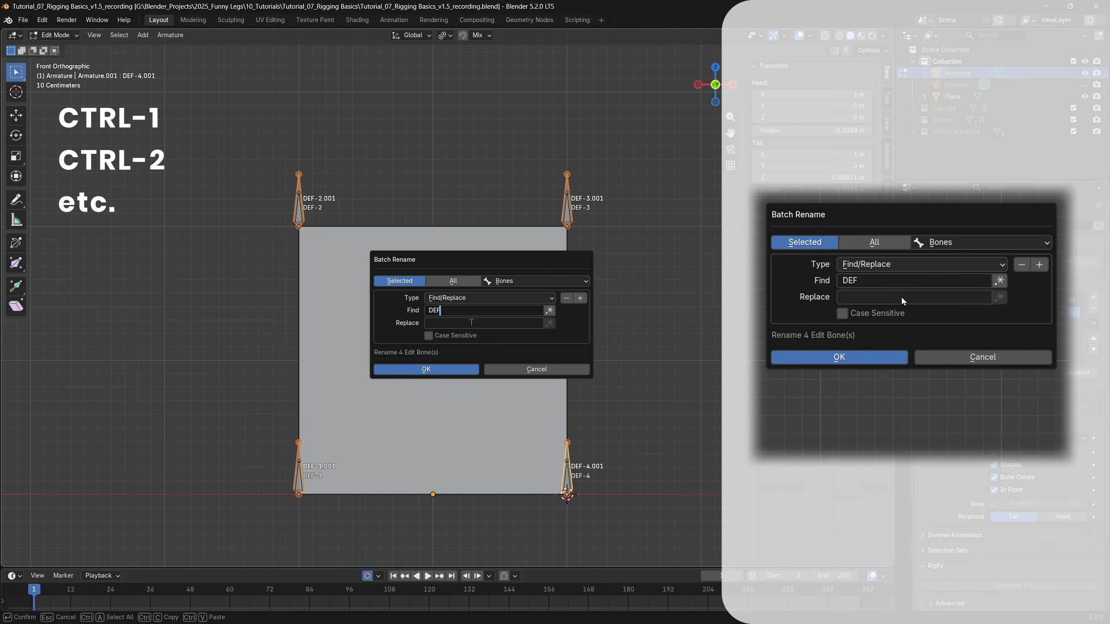
{"action": "left_click", "coordinate": [471, 322]}
{"action": "type", "text": "CTRL"}
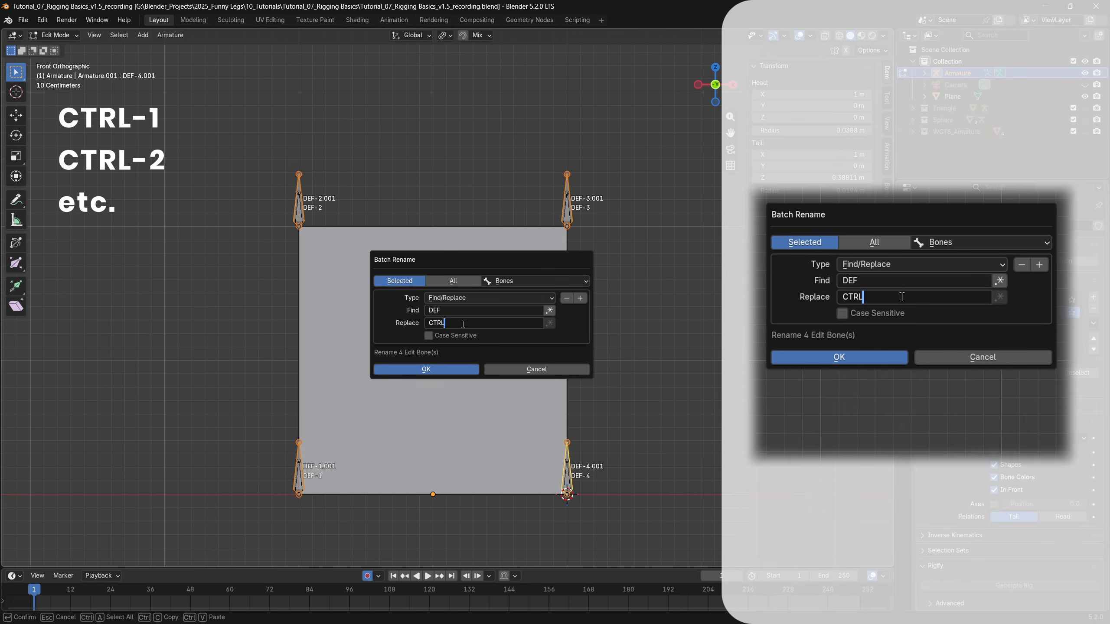
{"action": "left_click", "coordinate": [426, 369]}
Step: Batch rename the selected CTRL bones to remove the .001 suffix from their names
{"action": "key", "text": "ctrl+F2"}
{"action": "left_click", "coordinate": [426, 401]}
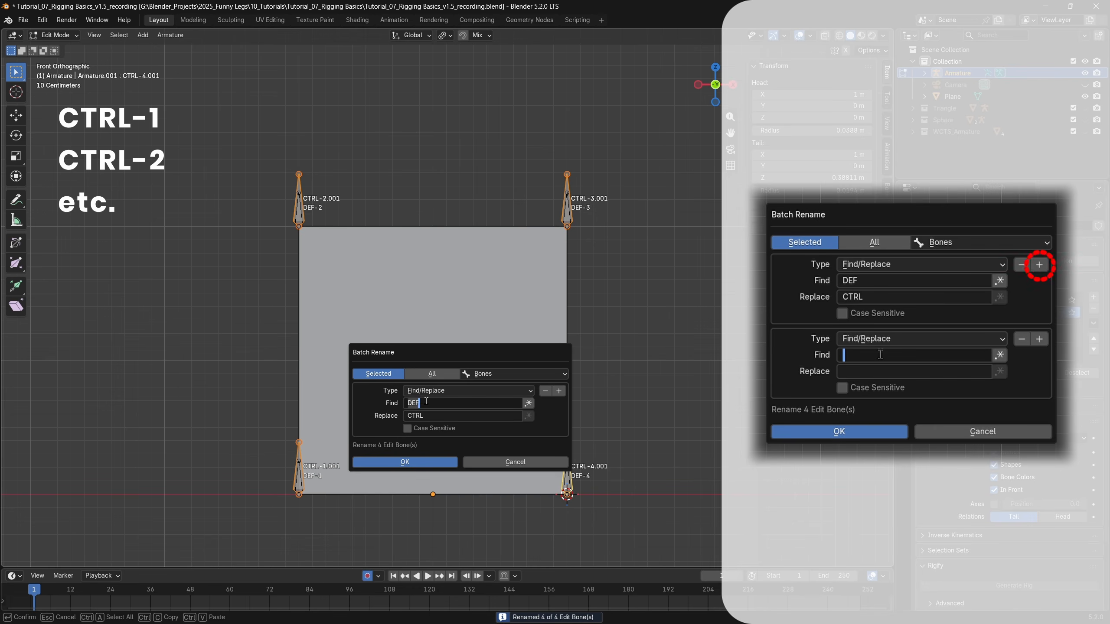
{"action": "type", "text": ".001"}
{"action": "left_click", "coordinate": [432, 418]}
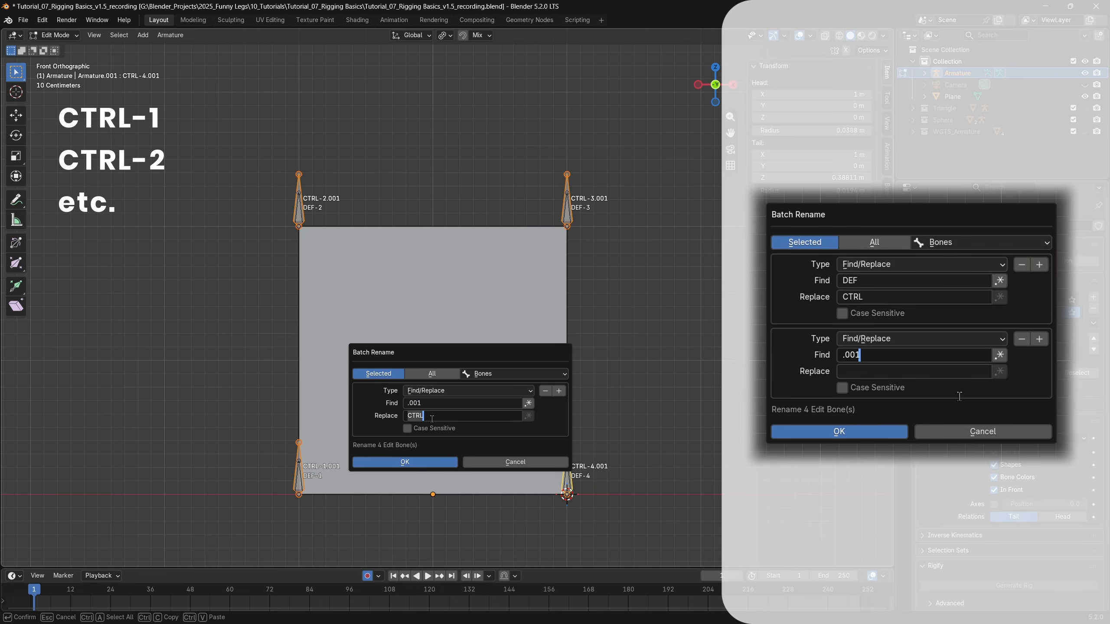
{"action": "key", "text": "BackSpace"}
{"action": "key", "text": "Return"}
{"action": "left_click", "coordinate": [431, 465]}
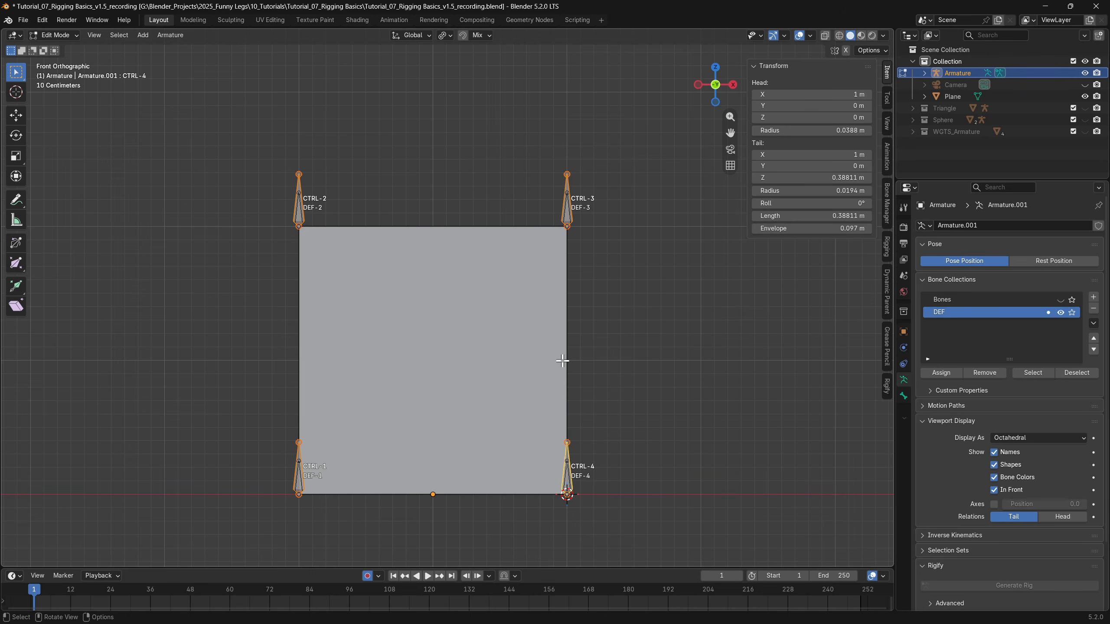
Step: In Pose Mode, assign WGT-Sphere as the custom shape of all four selected CTRL bones
{"action": "key", "text": "ctrl+Tab"}
{"action": "left_click", "coordinate": [567, 449]}
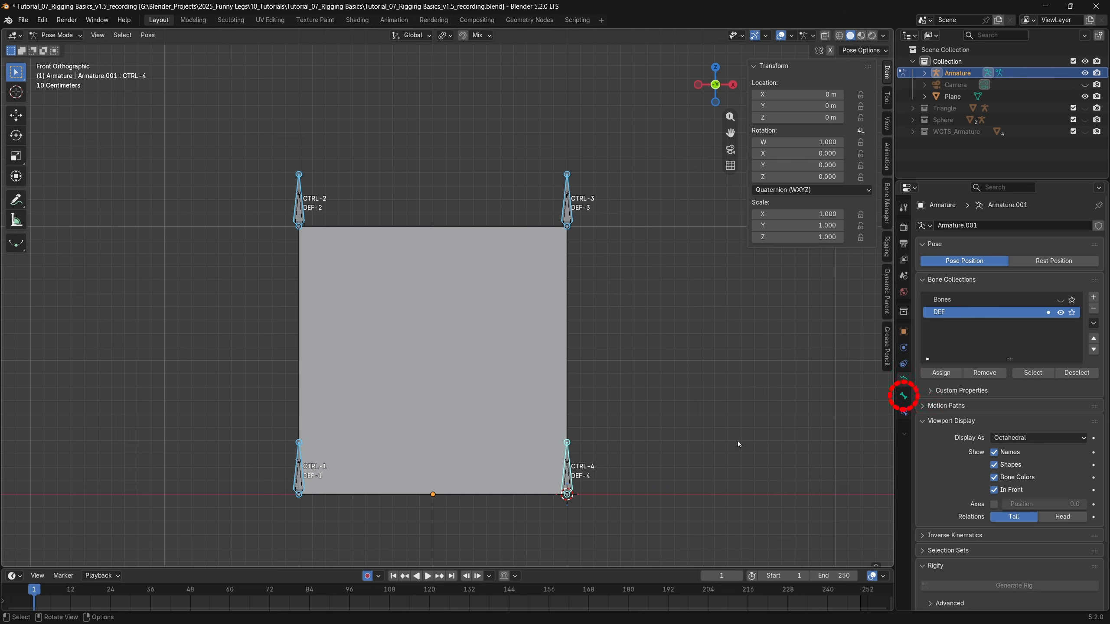
{"action": "left_click", "coordinate": [903, 396]}
{"action": "scroll", "coordinate": [1025, 367], "scroll_direction": "down", "scroll_amount": 8}
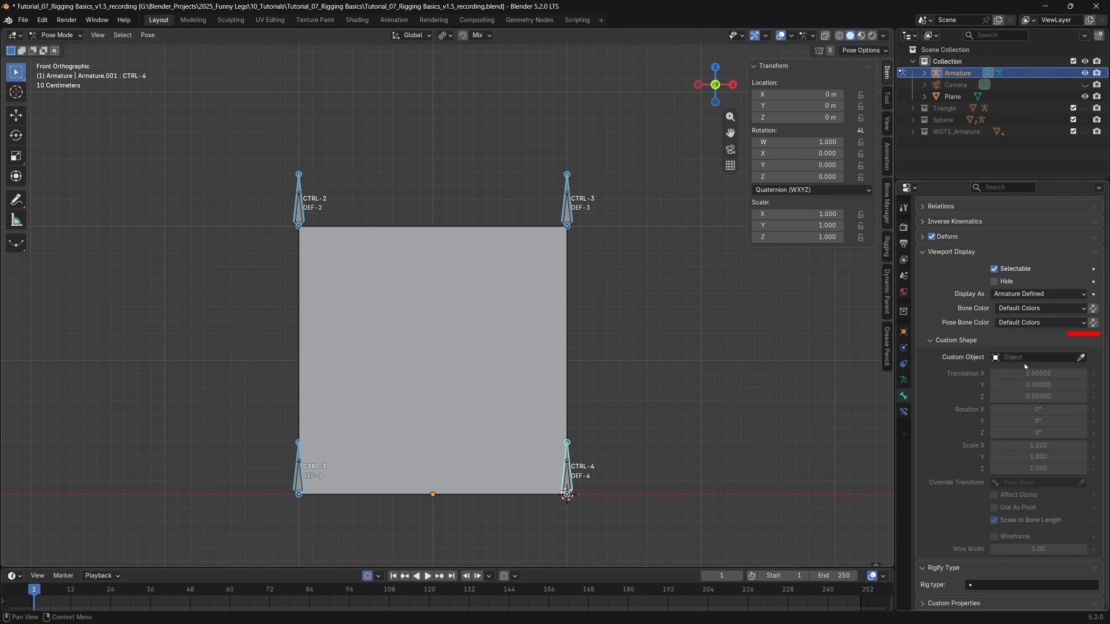
{"action": "left_click", "coordinate": [1025, 358]}
{"action": "type", "text": "wg"}
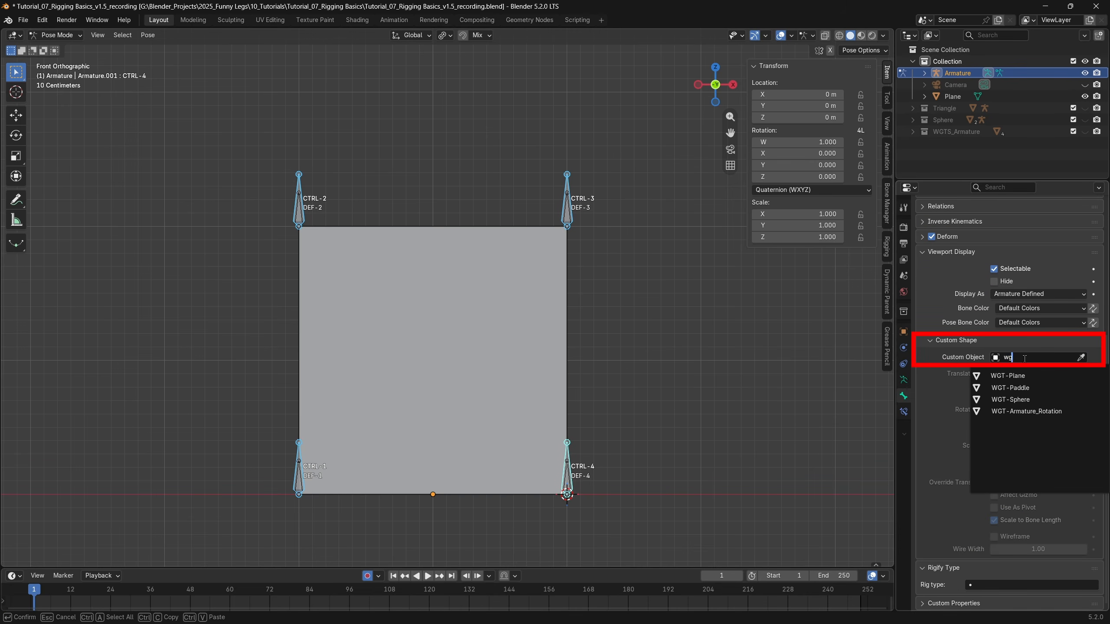
{"action": "type", "text": "t"}
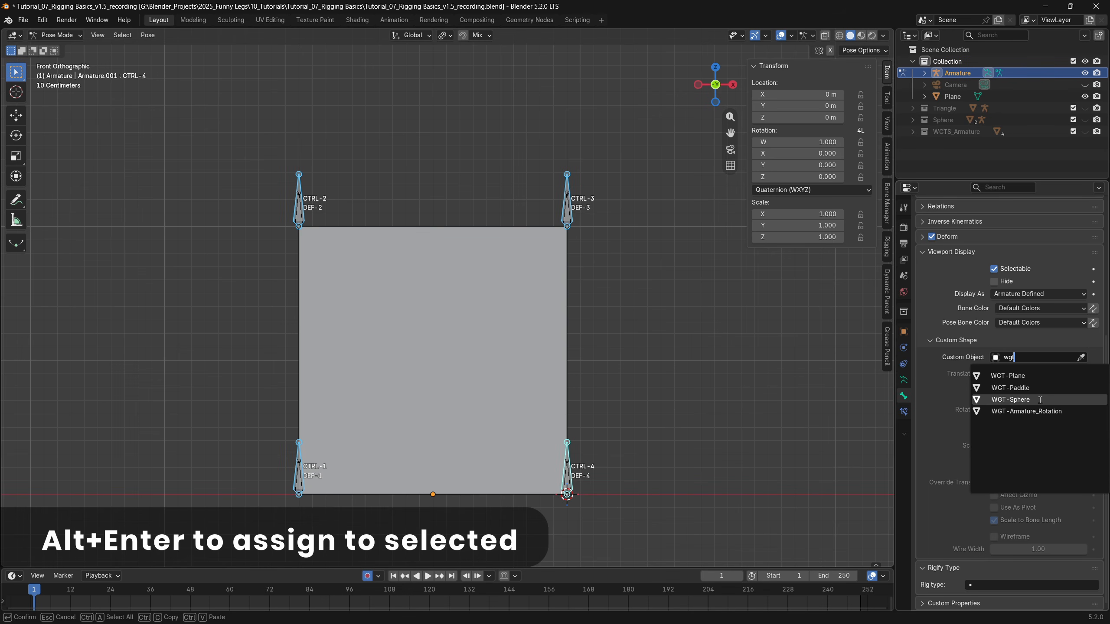
{"action": "key", "text": "alt+Return"}
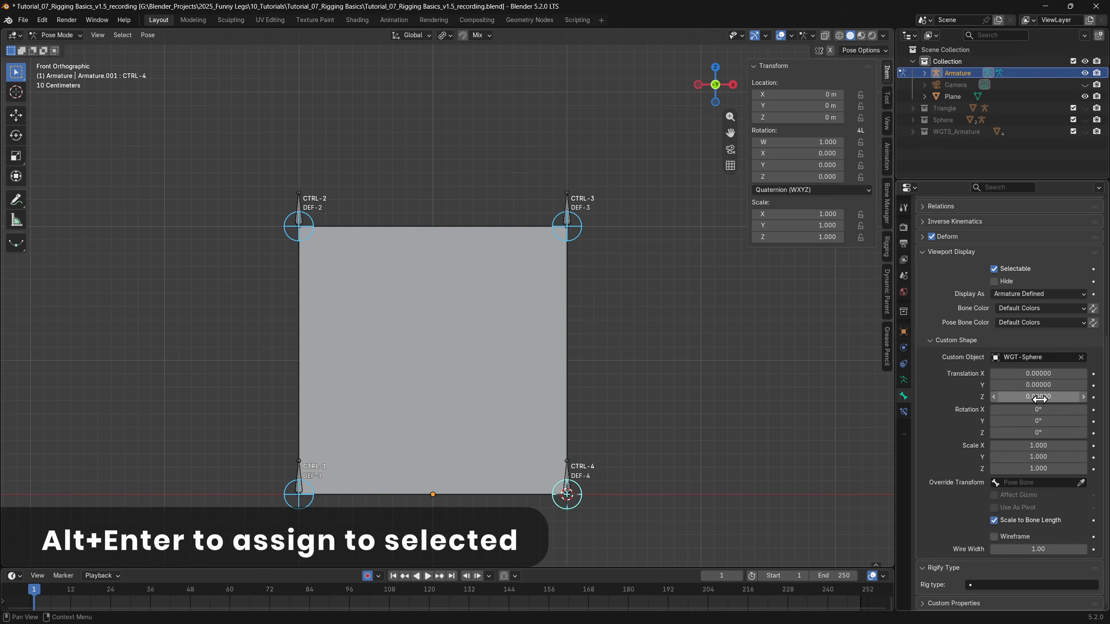
Step: Set the CTRL bones' custom shape wire width to 2 and their bone color to 09 - Theme Color Set
{"action": "left_click", "coordinate": [1026, 550]}
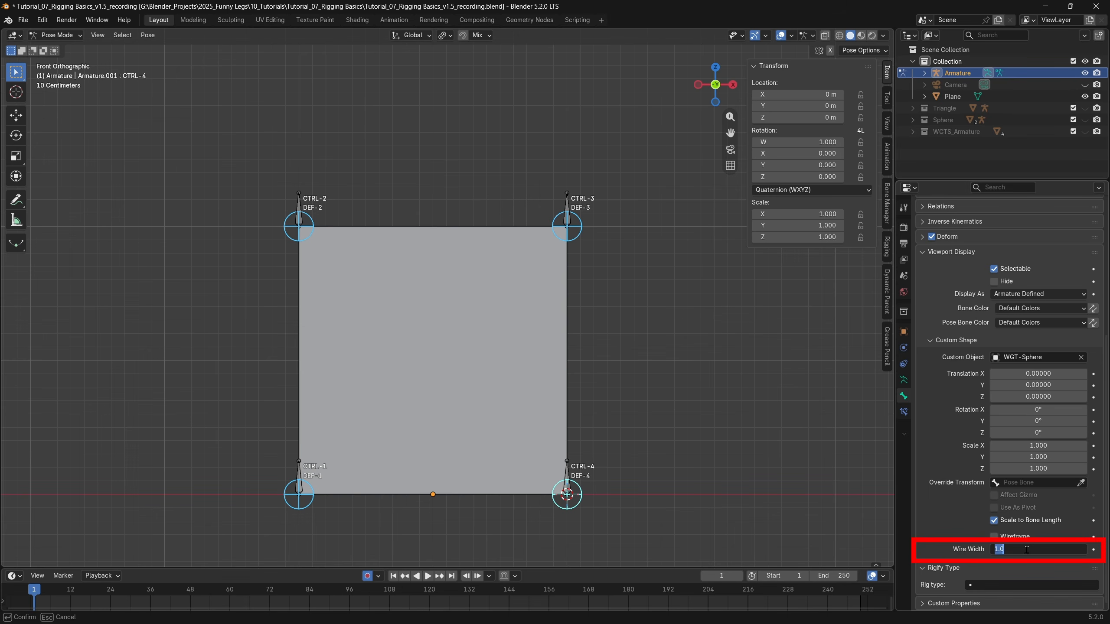
{"action": "type", "text": "2"}
{"action": "key", "text": "Return"}
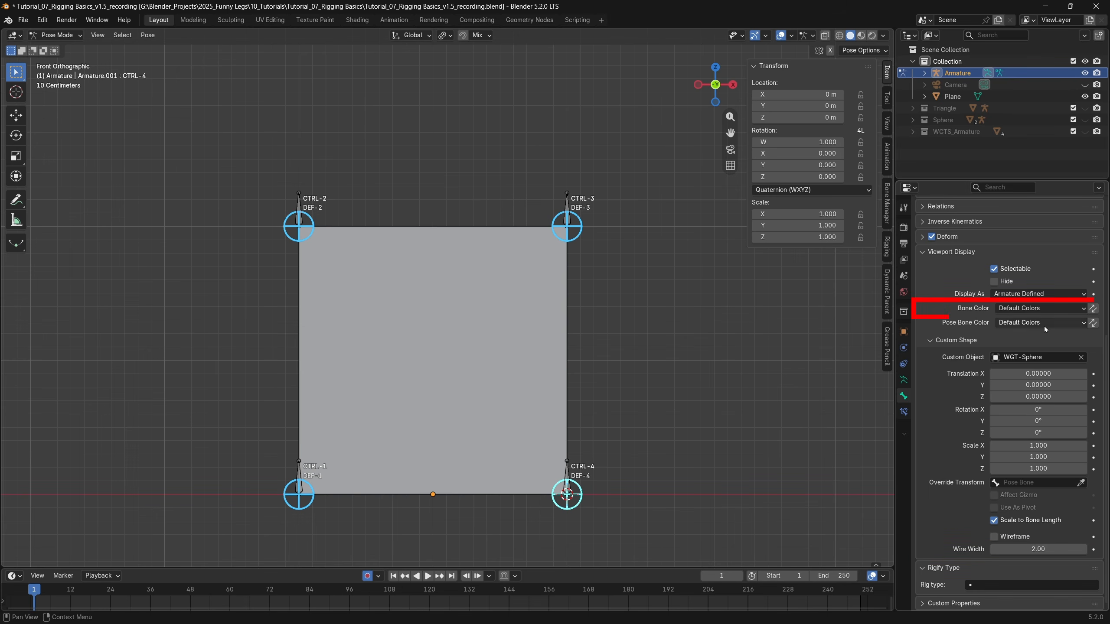
{"action": "left_click", "coordinate": [1018, 308]}
{"action": "left_click", "coordinate": [931, 434]}
{"action": "left_click", "coordinate": [1092, 309]}
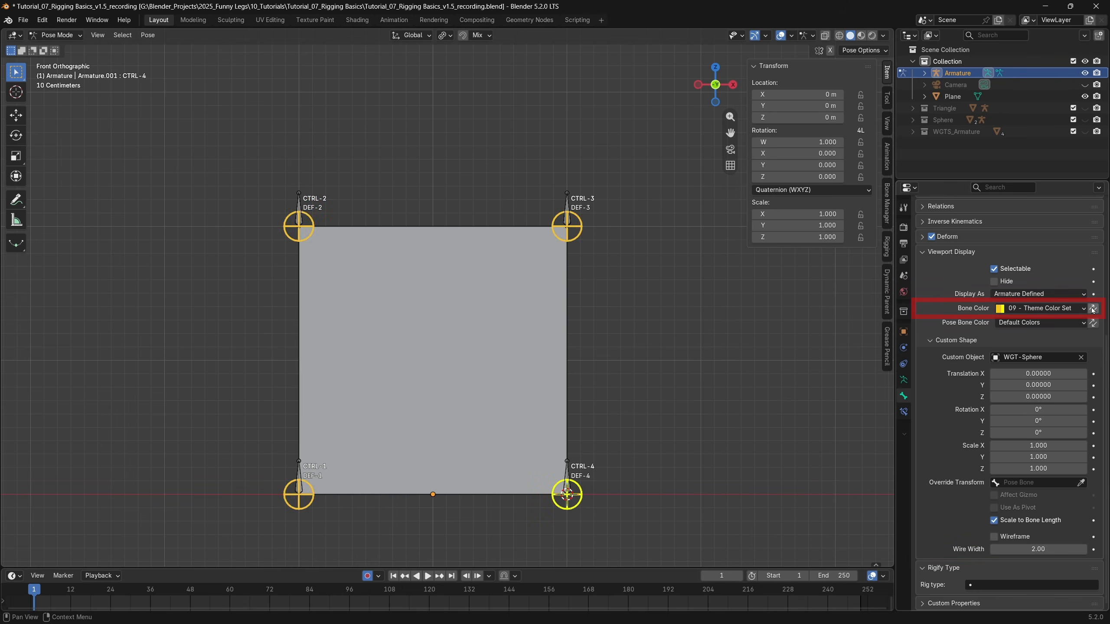
Step: Parent the DEF-2 bone to CTRL-2 with Keep Offset in Edit Mode
{"action": "key", "text": "Tab"}
{"action": "left_click", "coordinate": [299, 215]}
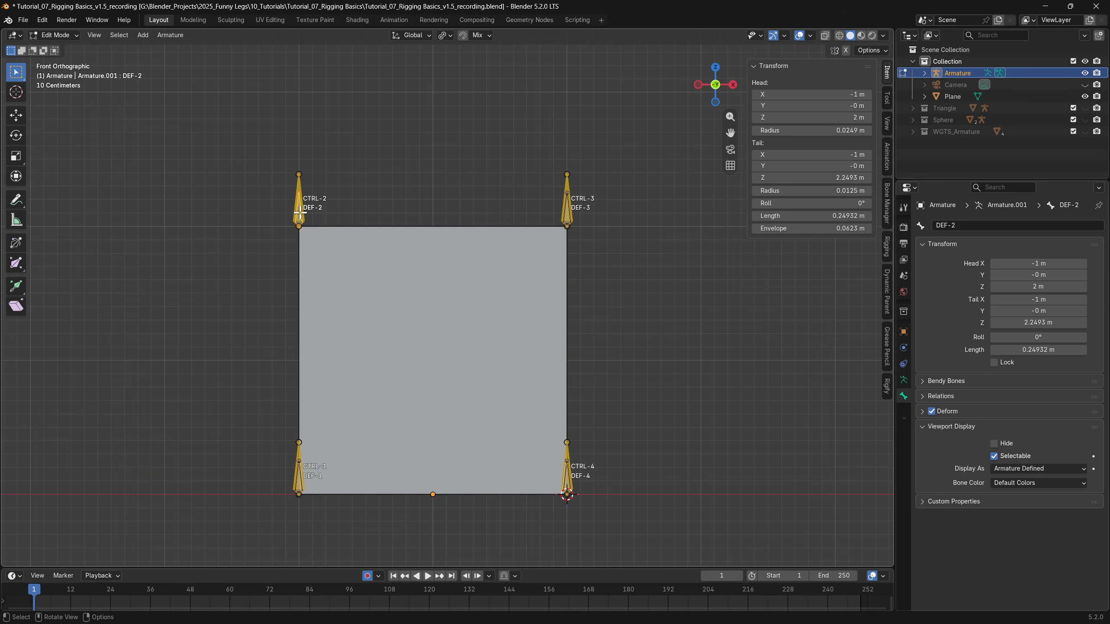
{"action": "left_click", "coordinate": [299, 212]}
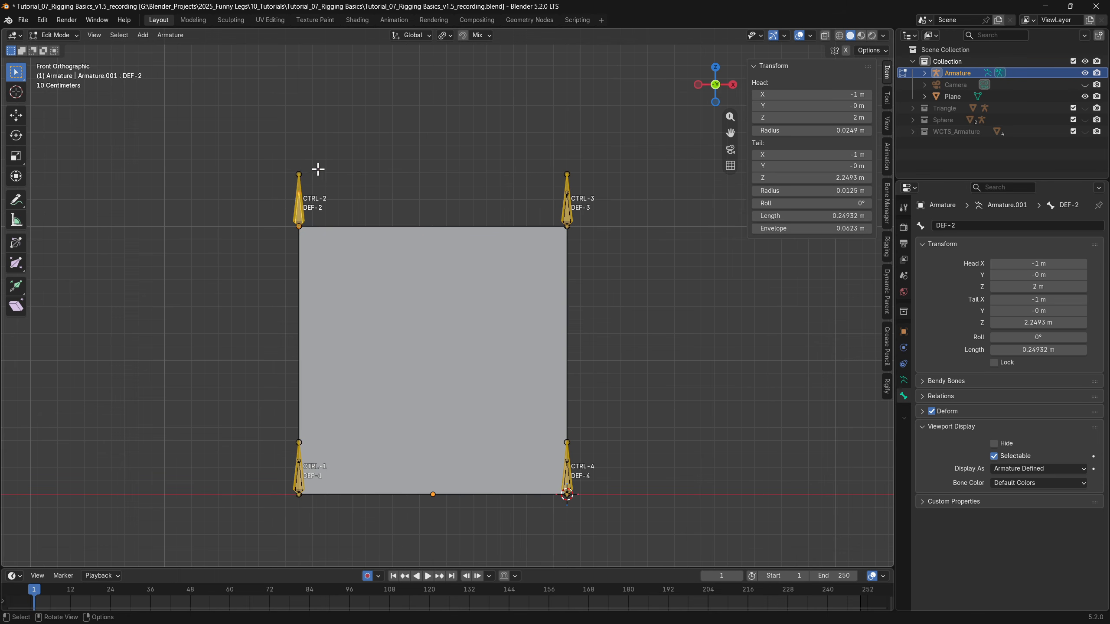
{"action": "left_click", "coordinate": [299, 185], "text": "shift"}
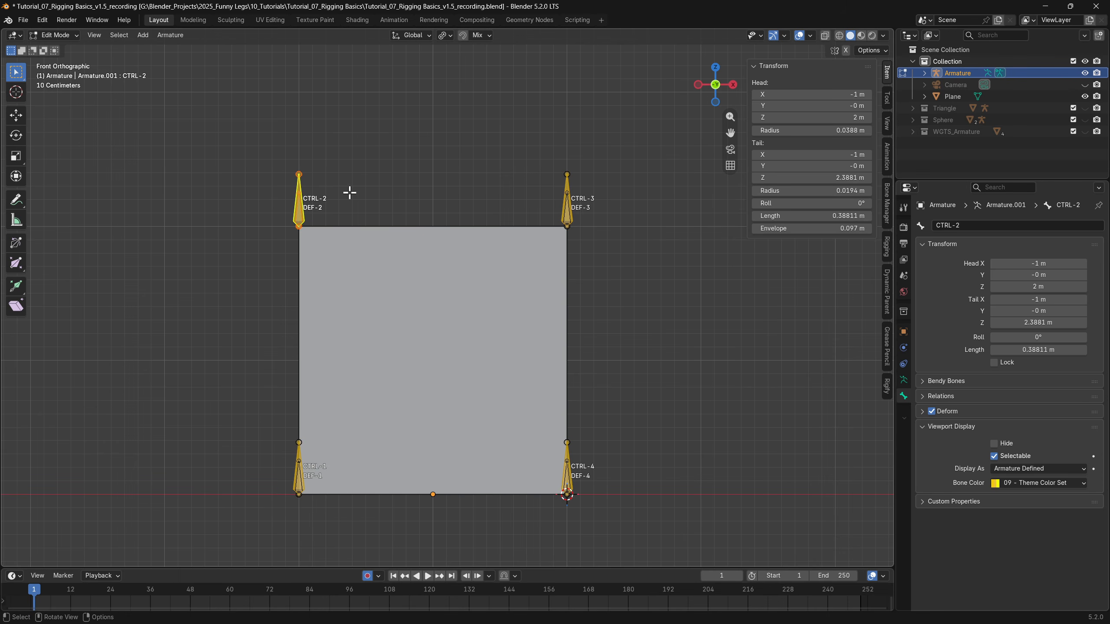
{"action": "key", "text": "ctrl+Tab"}
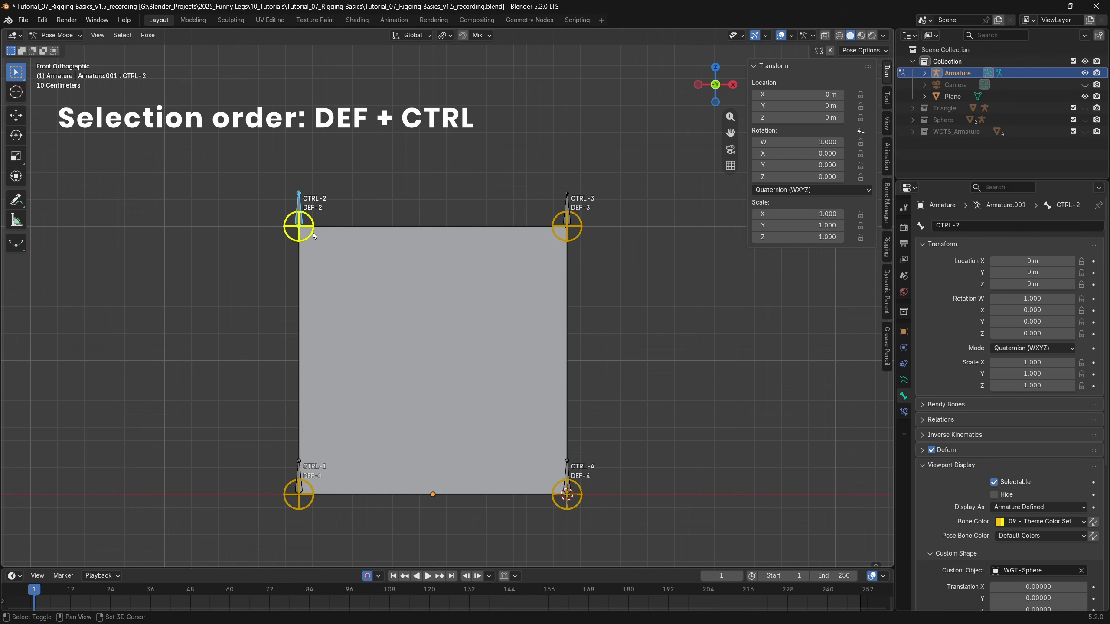
{"action": "key", "text": "Tab"}
{"action": "key", "text": "ctrl+p"}
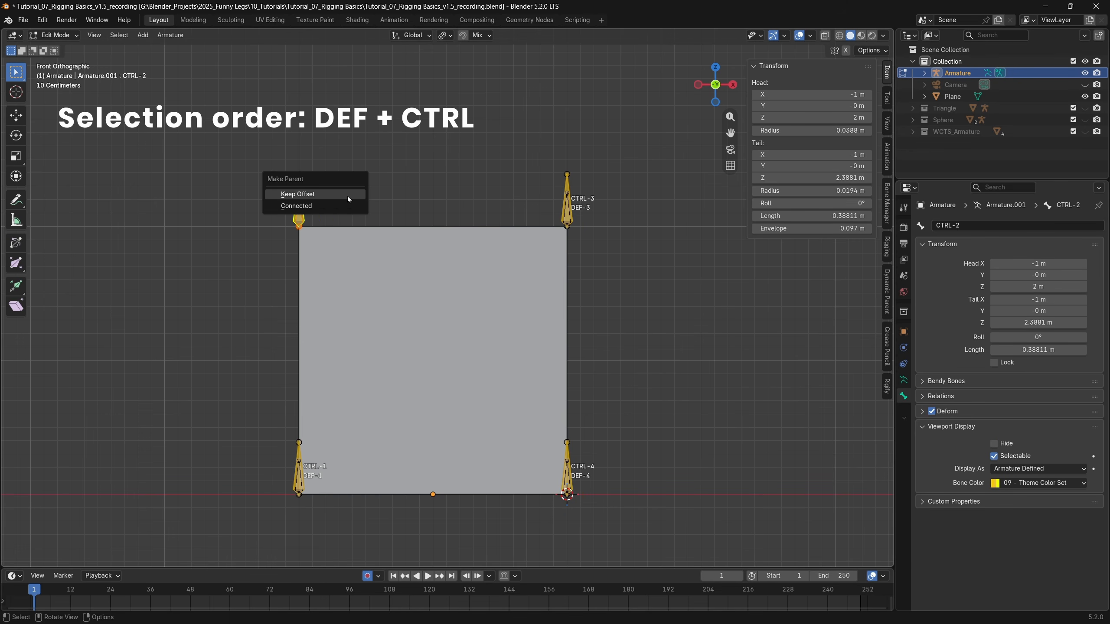
{"action": "left_click", "coordinate": [347, 194]}
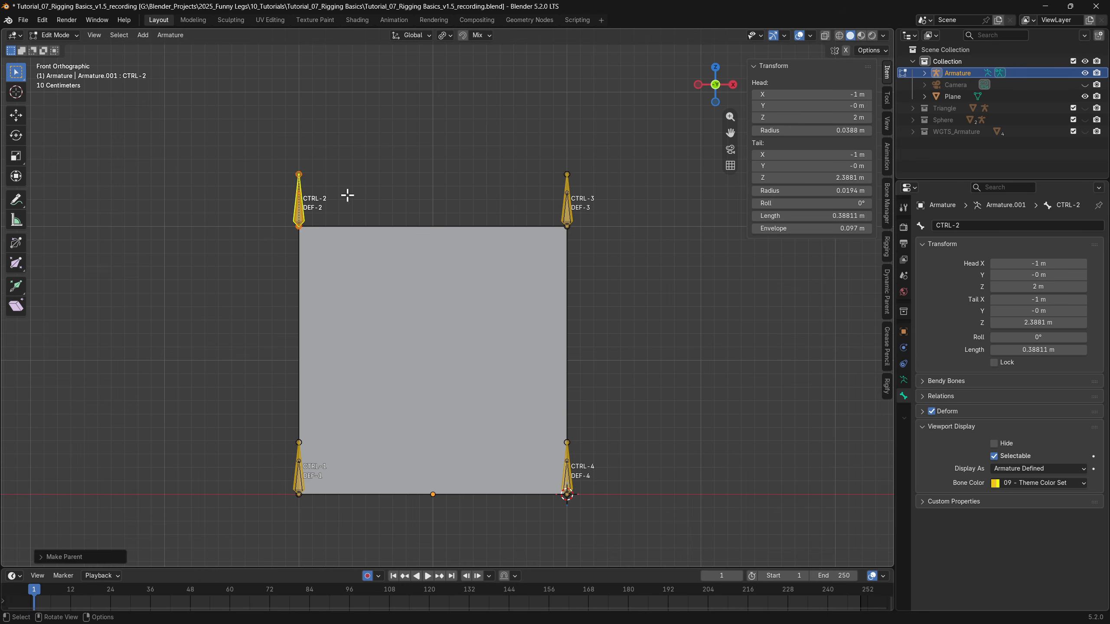
Step: Parent DEF-1, DEF-3 and DEF-4 to their matching CTRL bones with Keep Offset
{"action": "key", "text": "ctrl+Tab"}
{"action": "left_click", "coordinate": [297, 469]}
{"action": "key", "text": "Tab"}
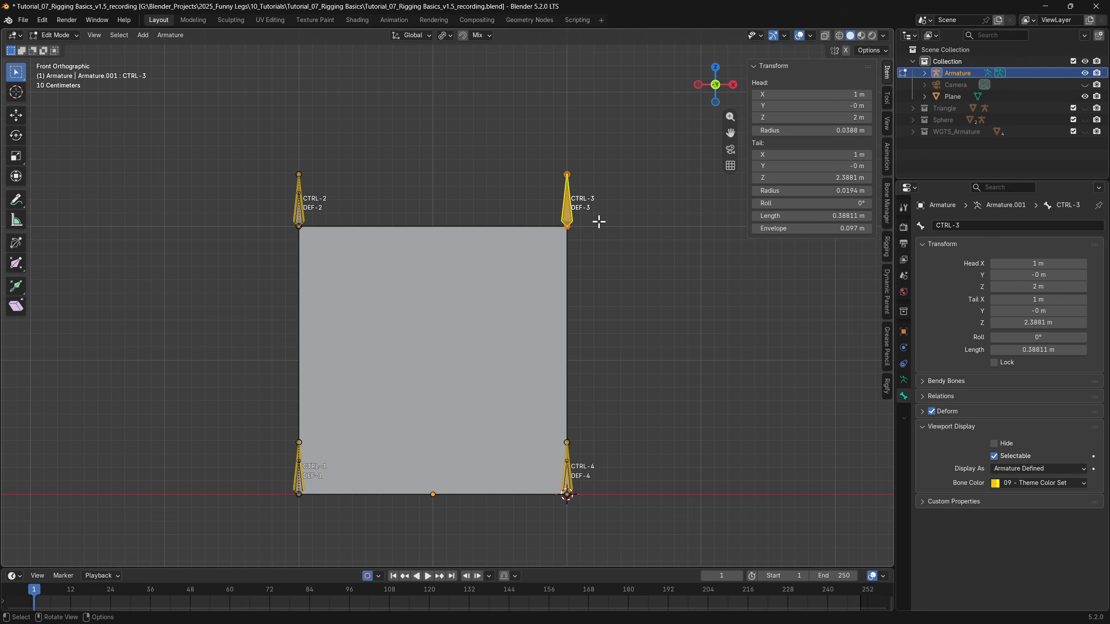
{"action": "key", "text": "ctrl+p"}
{"action": "left_click", "coordinate": [598, 222]}
{"action": "key", "text": "ctrl+p"}
{"action": "left_click", "coordinate": [602, 441]}
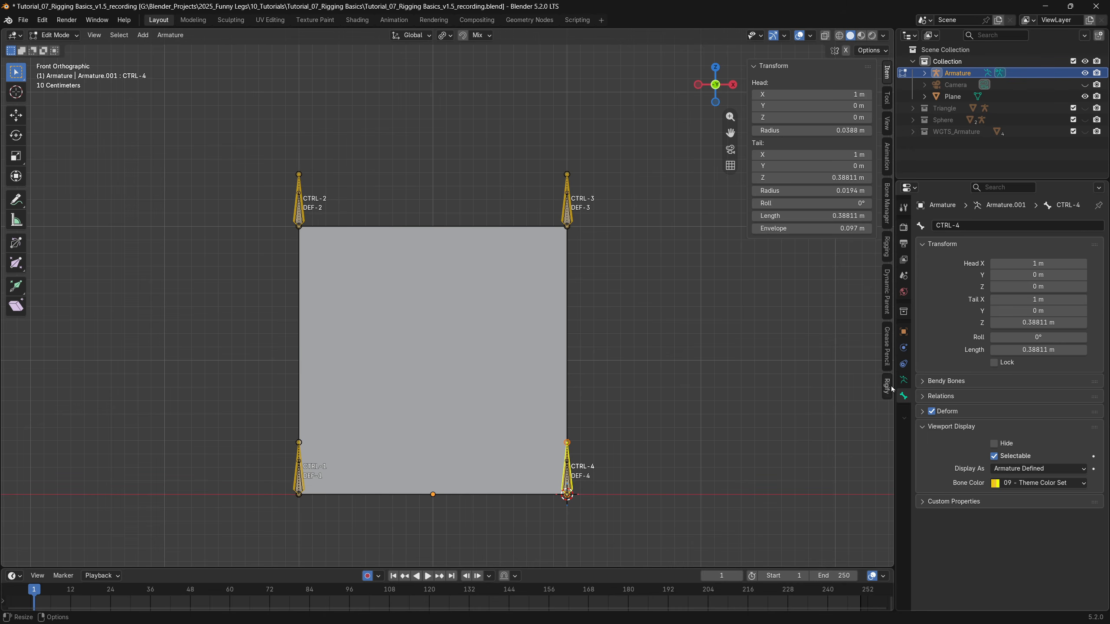
Step: In Pose Mode, move all four CTRL bones to the Bones collection and make that collection visible
{"action": "left_click", "coordinate": [903, 379]}
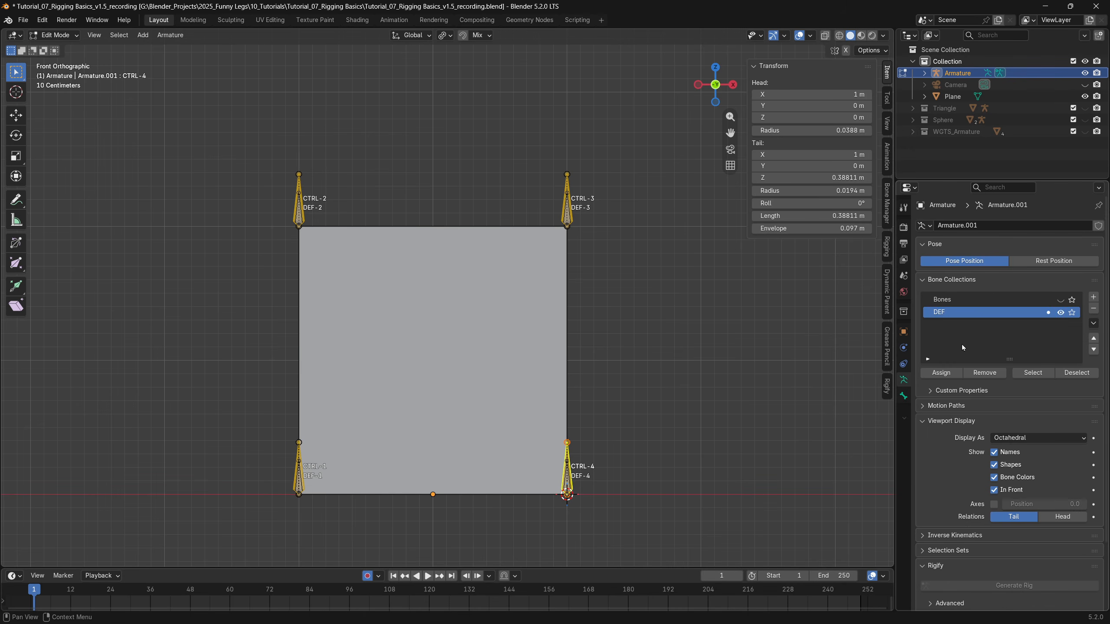
{"action": "left_click", "coordinate": [1060, 313]}
{"action": "left_click", "coordinate": [1061, 312]}
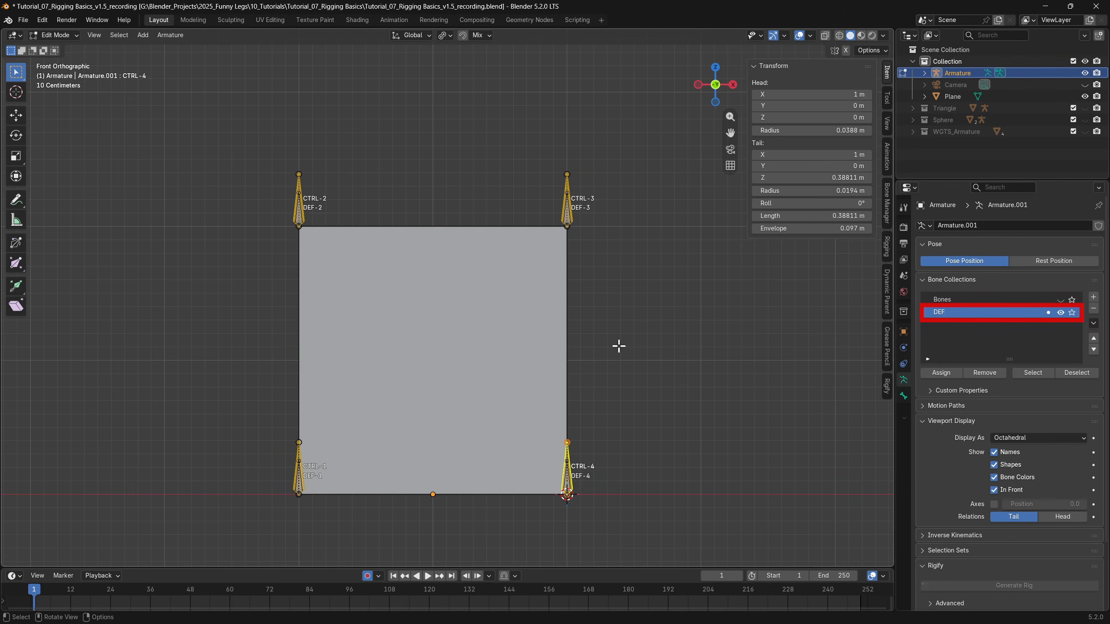
{"action": "key", "text": "ctrl+Tab"}
{"action": "left_click", "coordinate": [634, 402]}
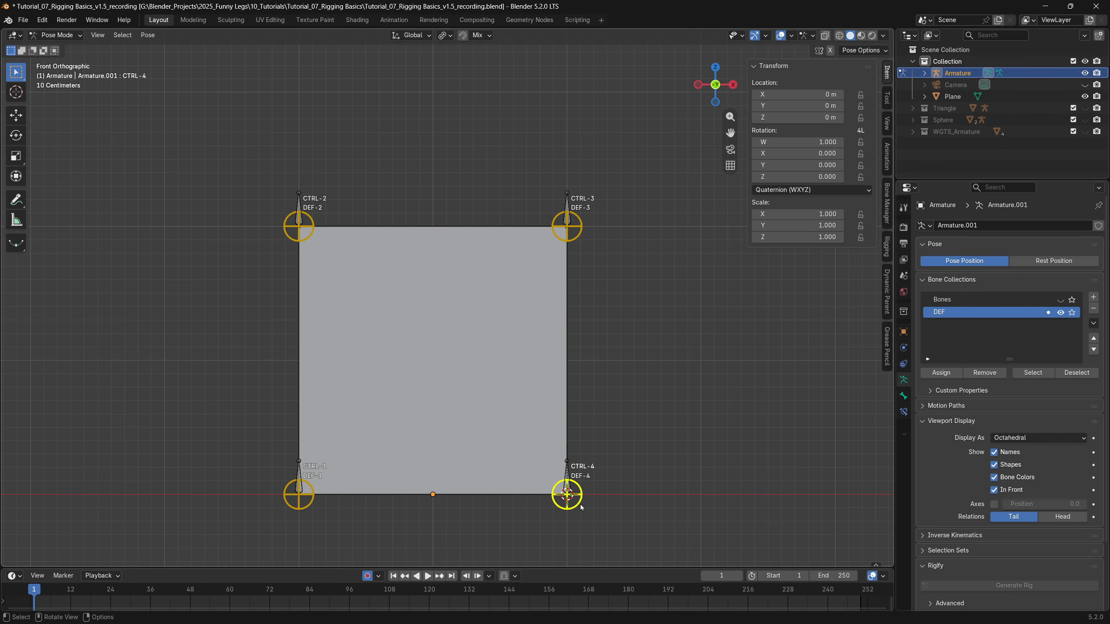
{"action": "key", "text": "shift+g"}
{"action": "left_click", "coordinate": [613, 359]}
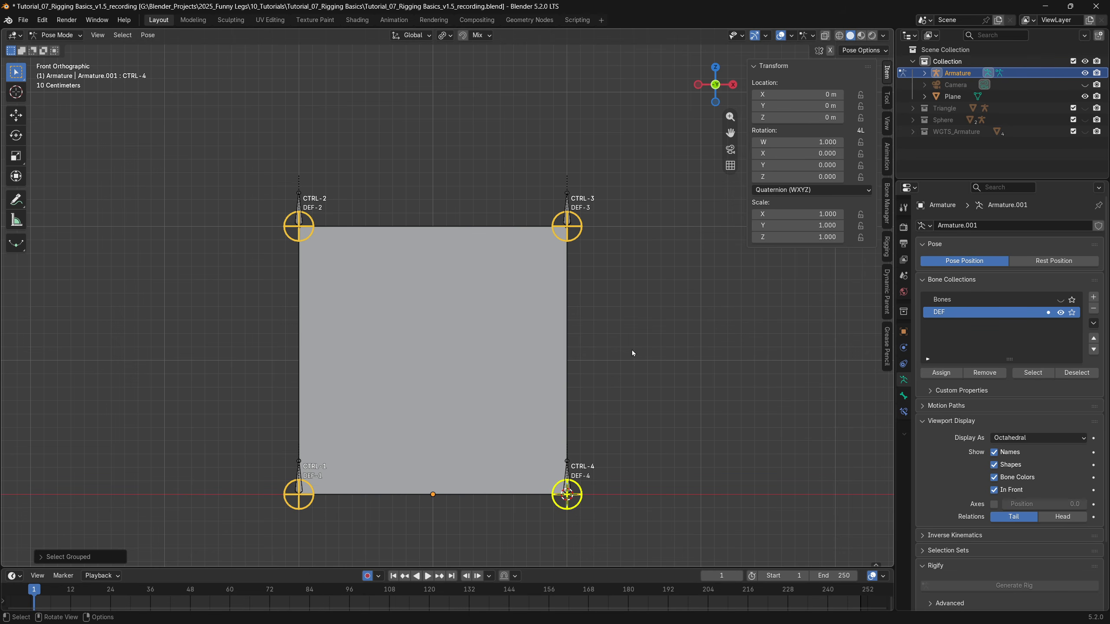
{"action": "key", "text": "m"}
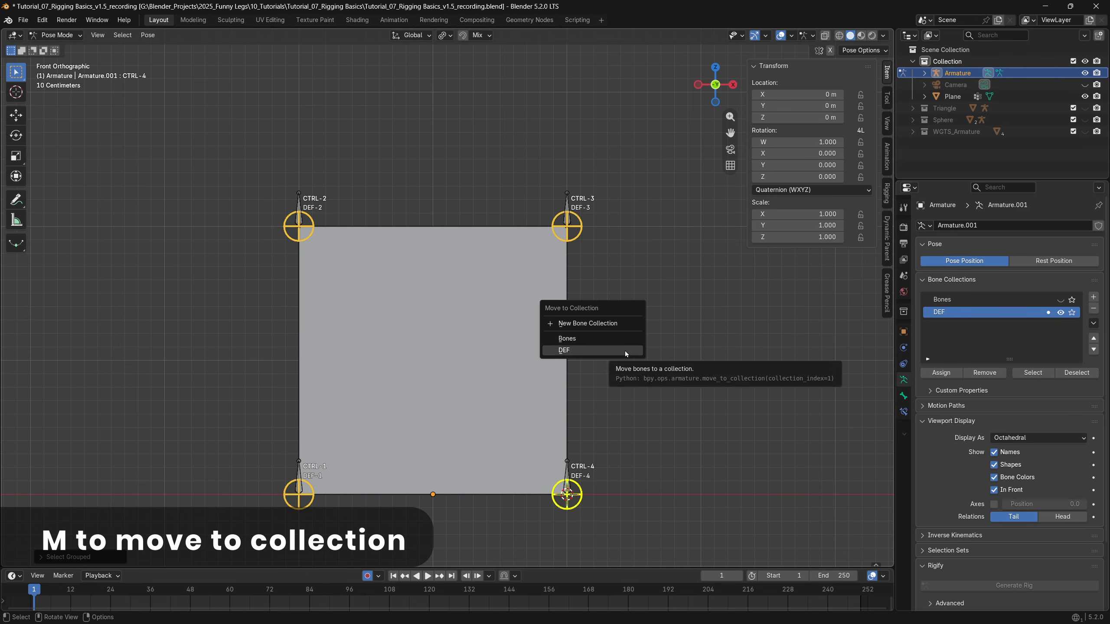
{"action": "left_click", "coordinate": [621, 342]}
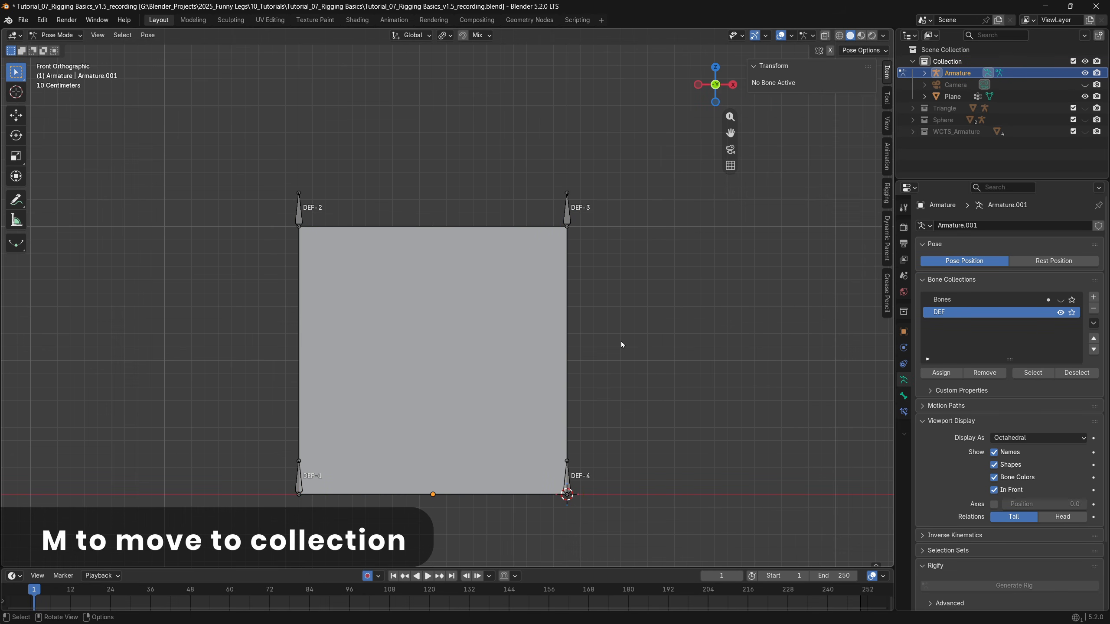
{"action": "left_click", "coordinate": [1062, 301]}
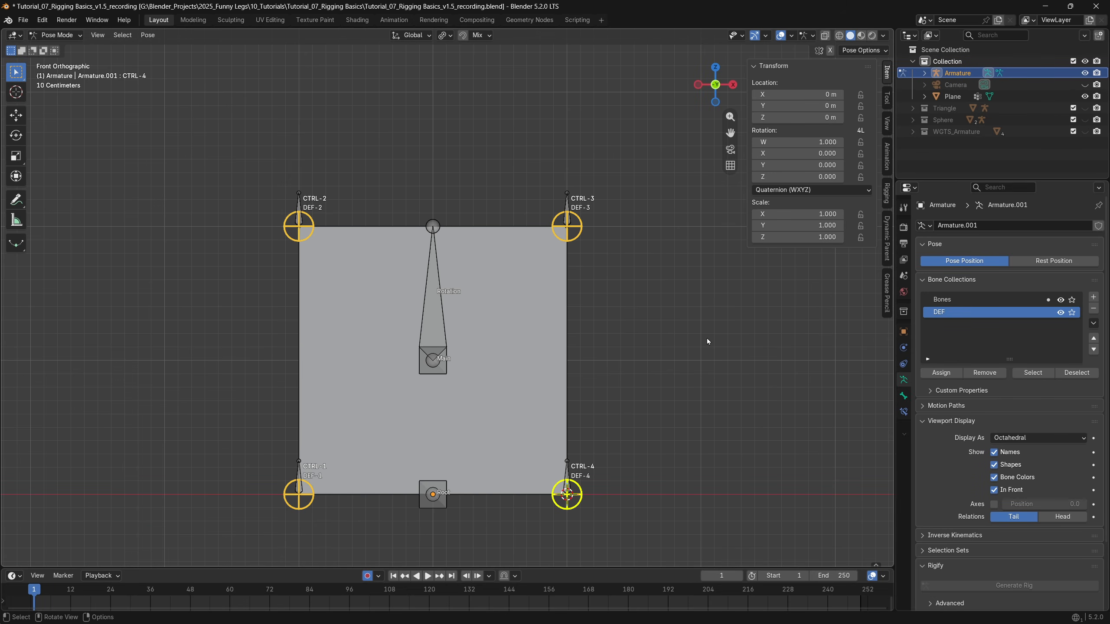
Step: Parent the four CTRL bones to the Rotation bone with Keep Offset in Edit Mode
{"action": "key", "text": "Tab"}
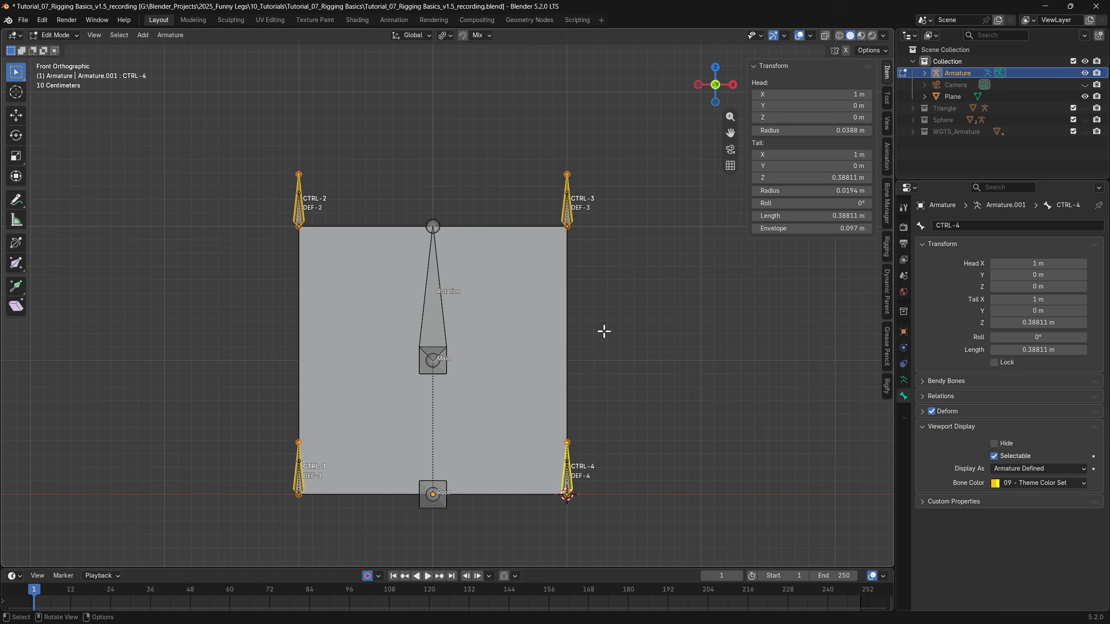
{"action": "left_click", "coordinate": [444, 323], "text": "shift"}
{"action": "key", "text": "ctrl+p"}
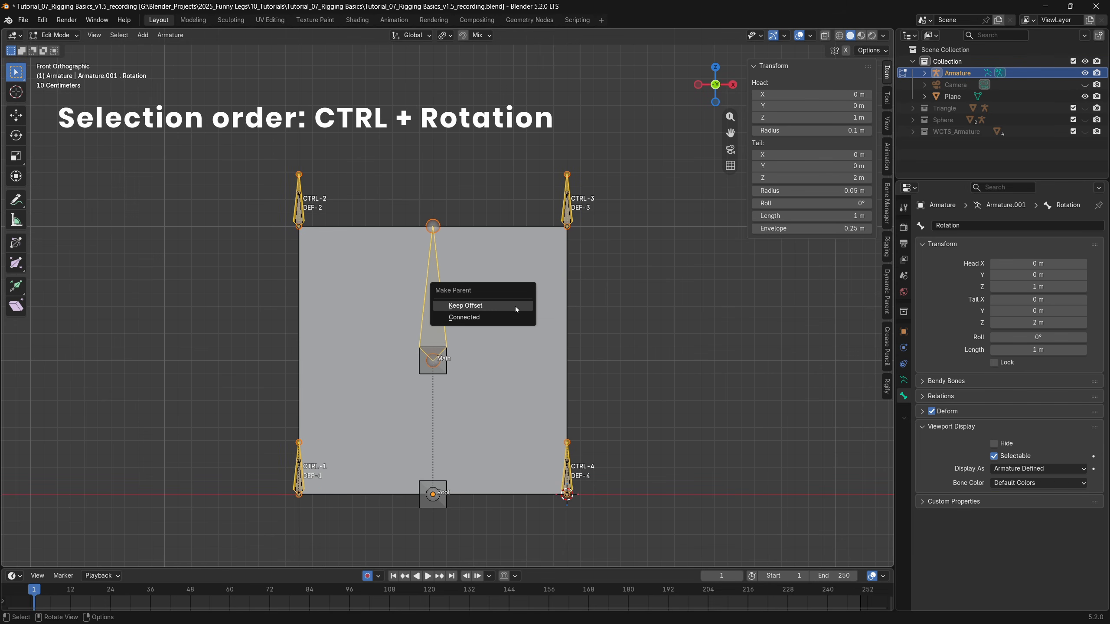
{"action": "left_click", "coordinate": [515, 307]}
Step: Test the parenting by rotating the Rotation bone in Pose Mode, and undo the rotation
{"action": "key", "text": "ctrl+Tab"}
{"action": "left_click", "coordinate": [567, 372]}
{"action": "key", "text": "r"}
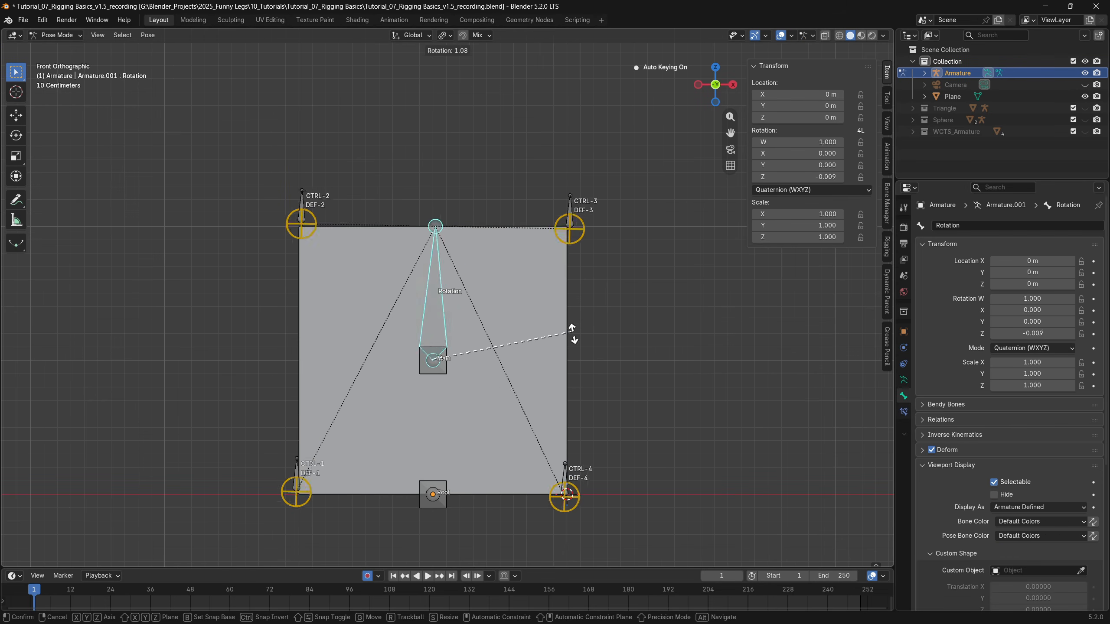
{"action": "left_click", "coordinate": [571, 369]}
{"action": "key", "text": "ctrl+z"}
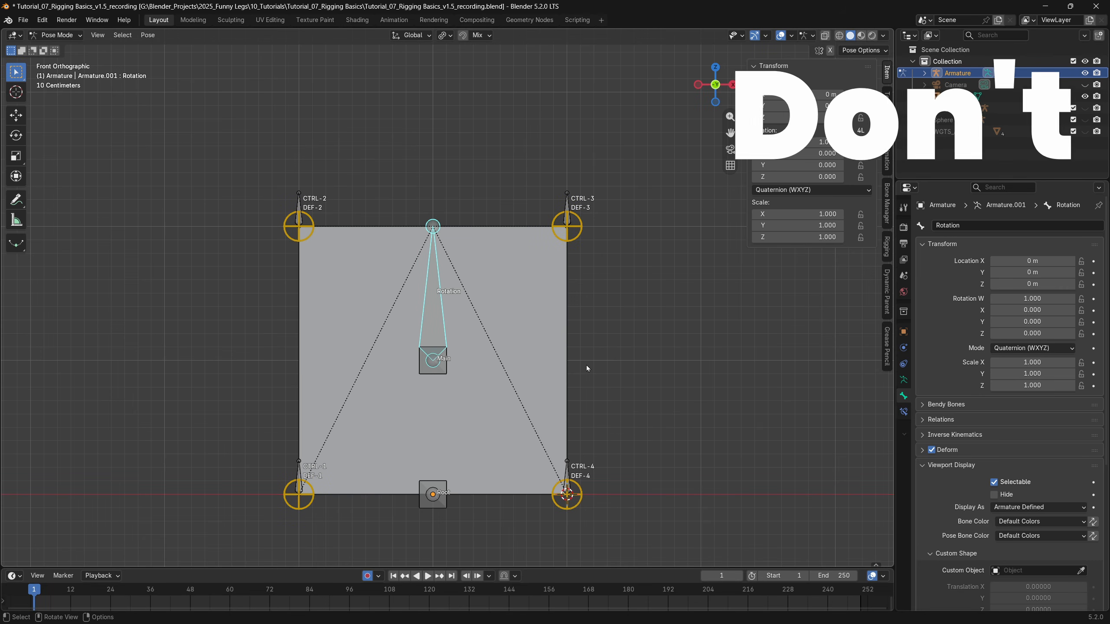
Step: In Object Mode, try parenting the plane to the armature with Armature Deform With Empty Groups
{"action": "key", "text": "ctrl+Tab"}
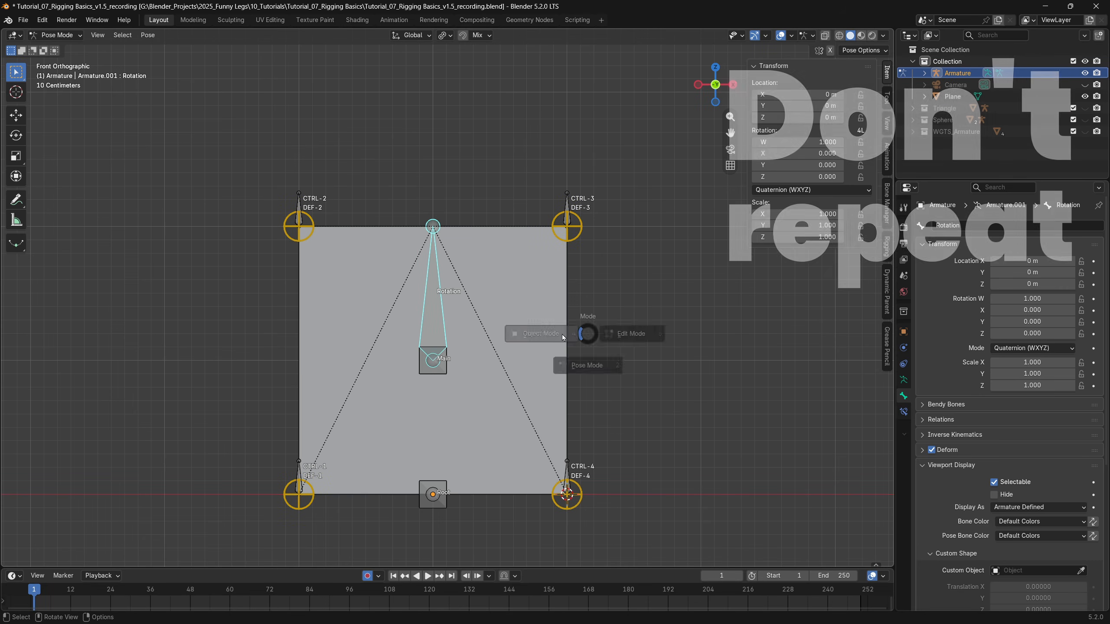
{"action": "left_click", "coordinate": [521, 335]}
{"action": "left_click", "coordinate": [545, 290]}
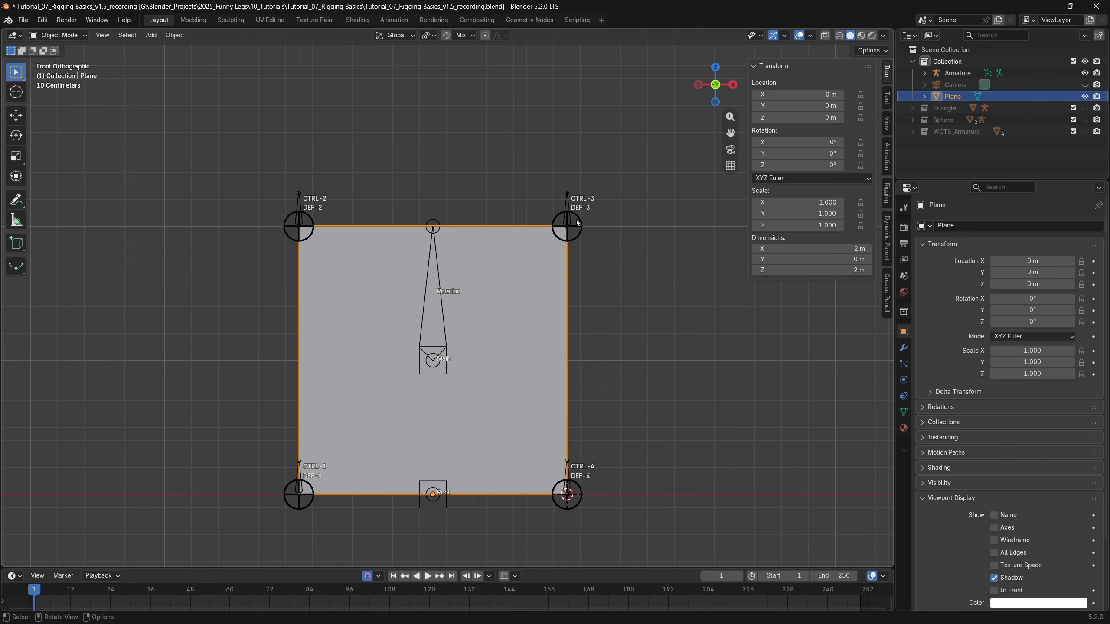
{"action": "left_click", "coordinate": [567, 202], "text": "shift"}
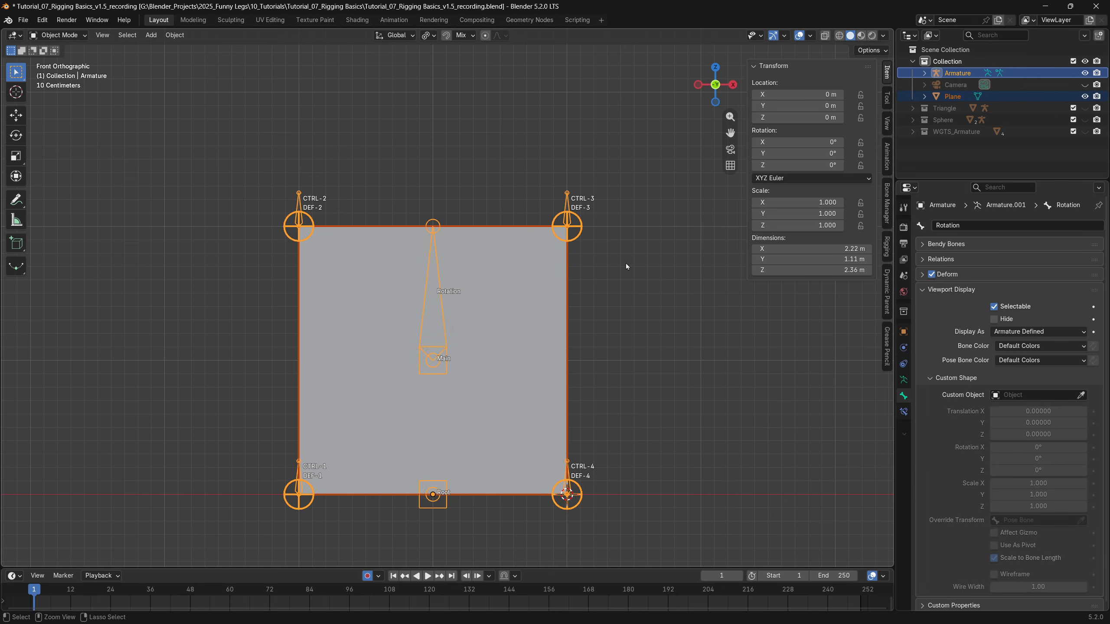
{"action": "key", "text": "ctrl+p"}
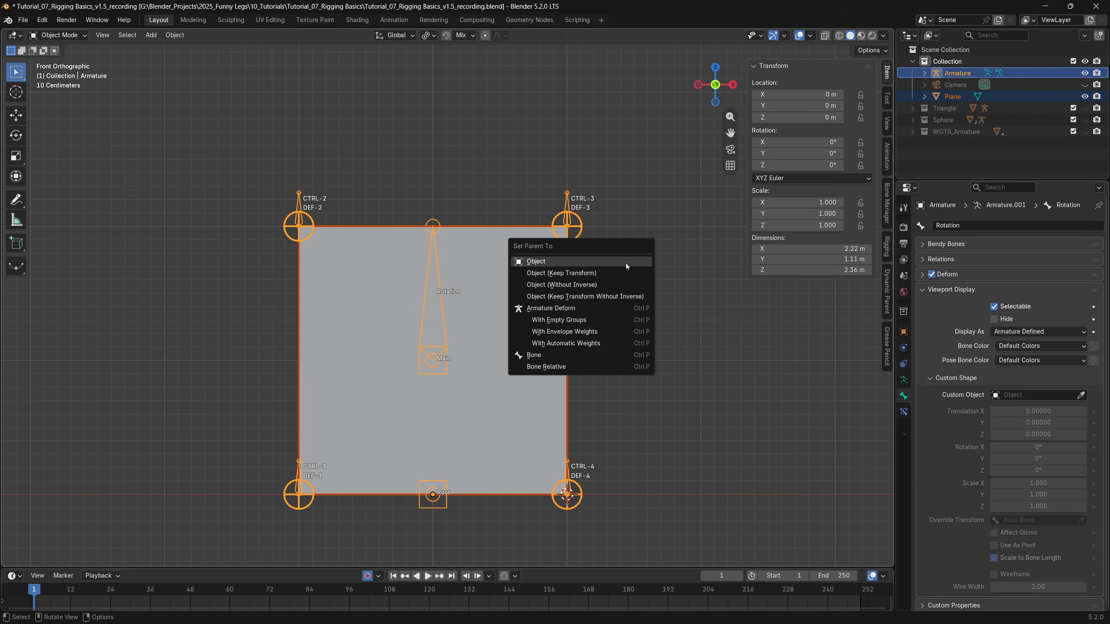
{"action": "left_click", "coordinate": [602, 321]}
{"action": "left_click", "coordinate": [589, 317]}
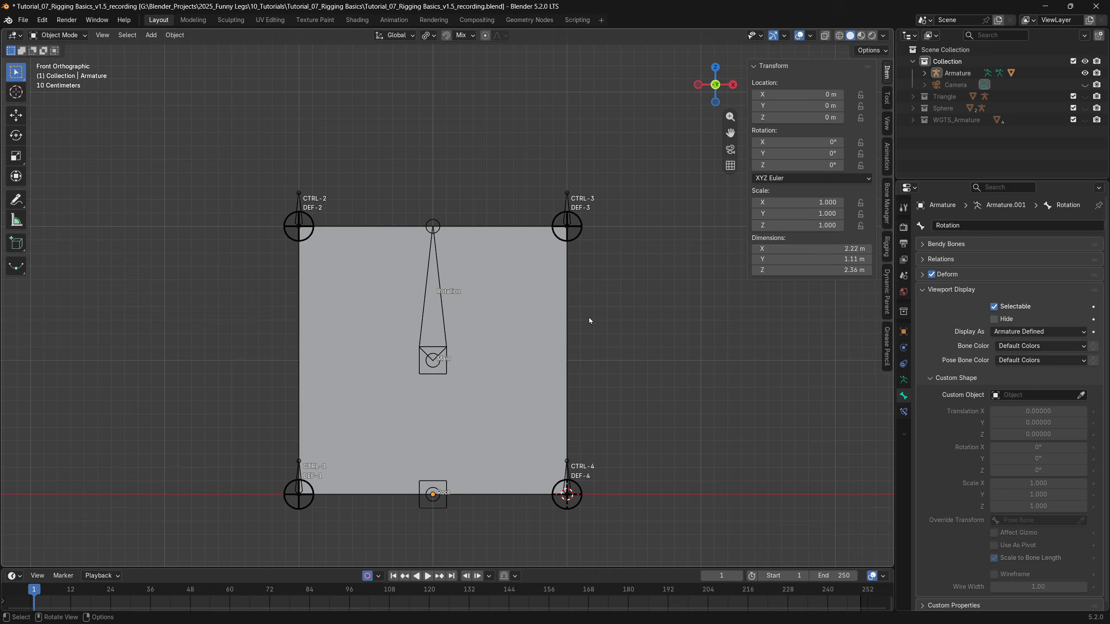
Step: Examine the plane's full vertex group list for groups created from non-DEF bones
{"action": "left_click", "coordinate": [560, 316]}
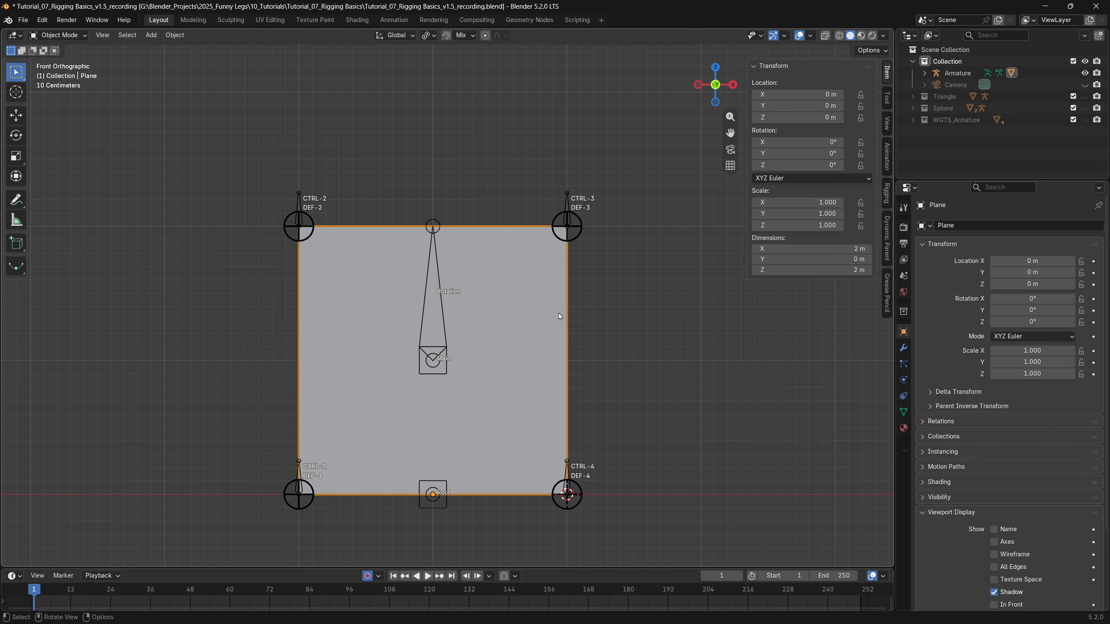
{"action": "left_click", "coordinate": [903, 412]}
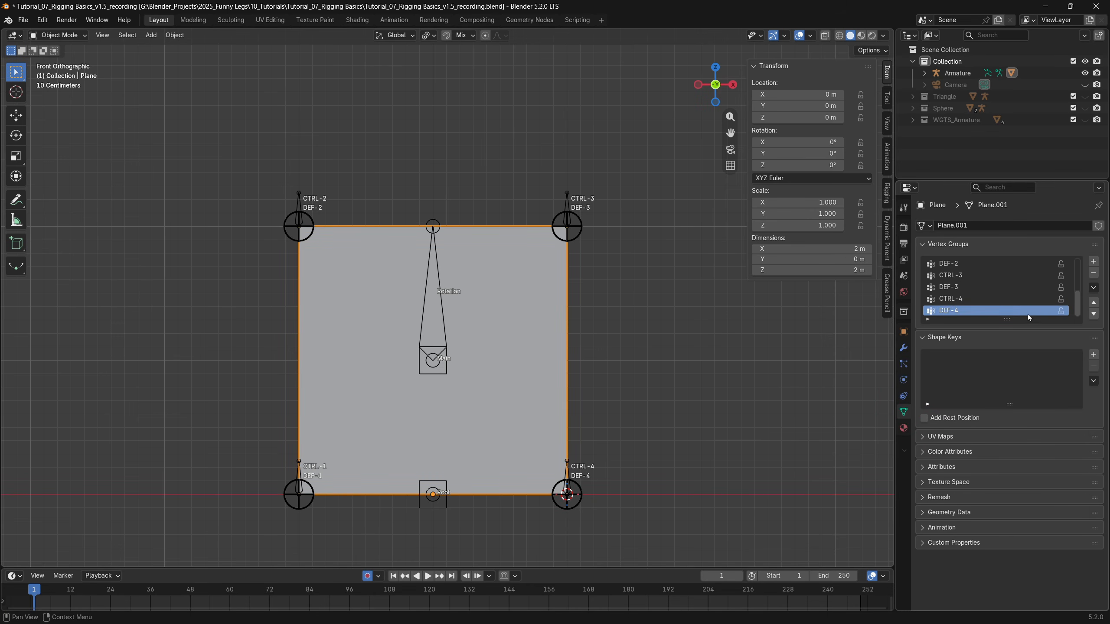
{"action": "mouse_move", "coordinate": [1007, 320]}
{"action": "left_mouse_down"}
{"action": "mouse_move", "coordinate": [1006, 453]}
{"action": "mouse_move", "coordinate": [1010, 414]}
{"action": "left_mouse_up"}
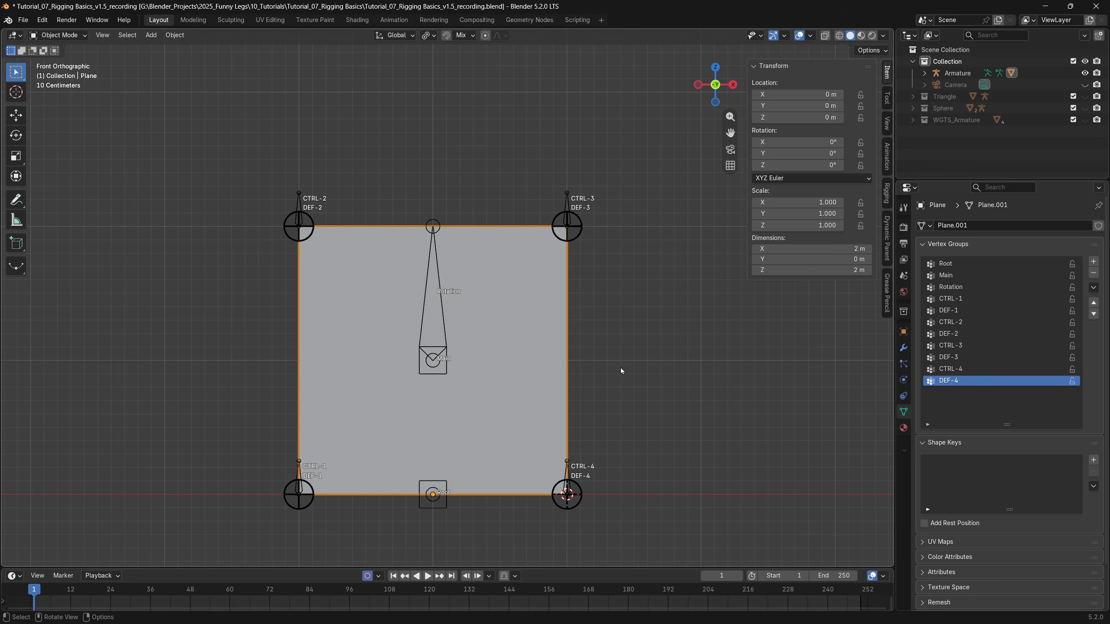
Step: Undo the plane's parenting to the armature and return the armature to Pose Mode
{"action": "key", "text": "ctrl+z"}
{"action": "key", "text": "ctrl+z"}
{"action": "key", "text": "ctrl+z"}
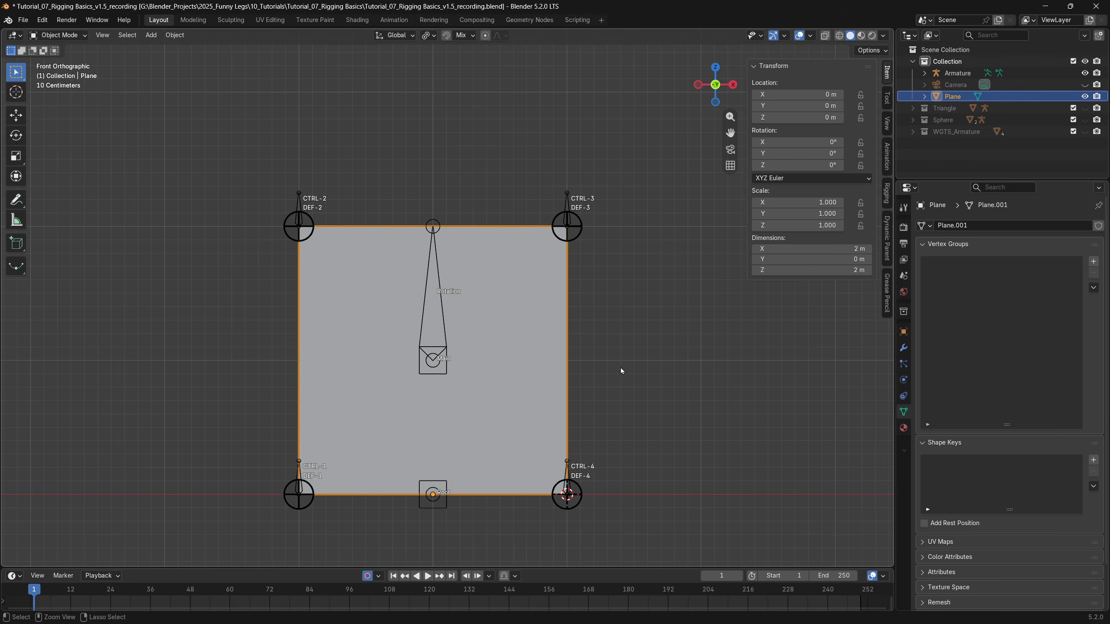
{"action": "key", "text": "ctrl+shift+z"}
{"action": "key", "text": "ctrl+Tab"}
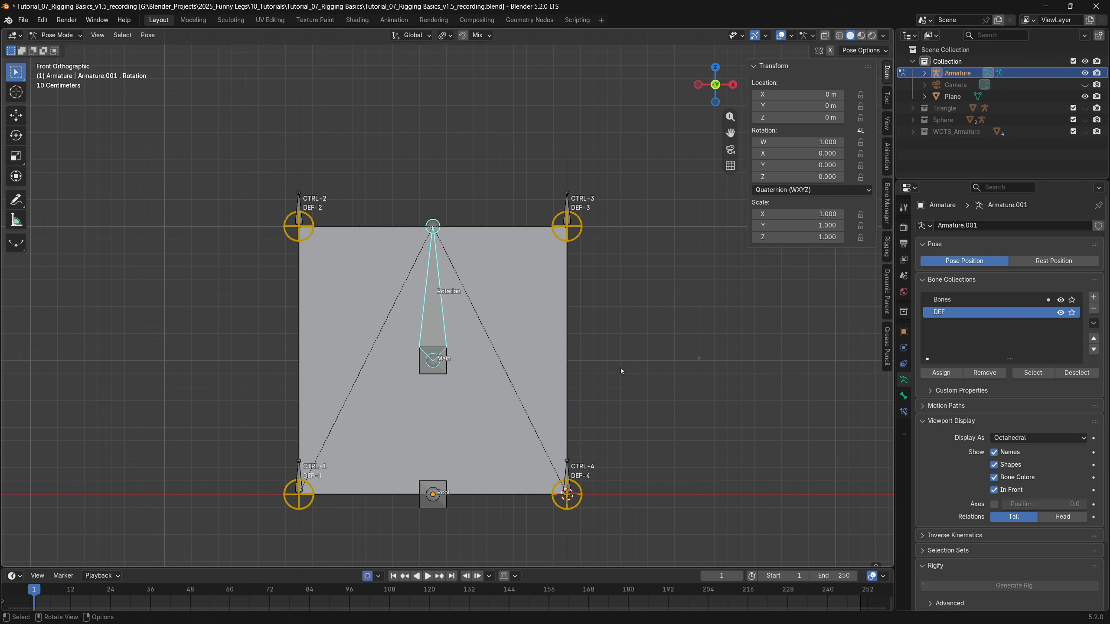
Step: Check the Deform setting in the bone properties of the Rotation, CTRL-4, CTRL-3 and Main bones
{"action": "left_click", "coordinate": [904, 396]}
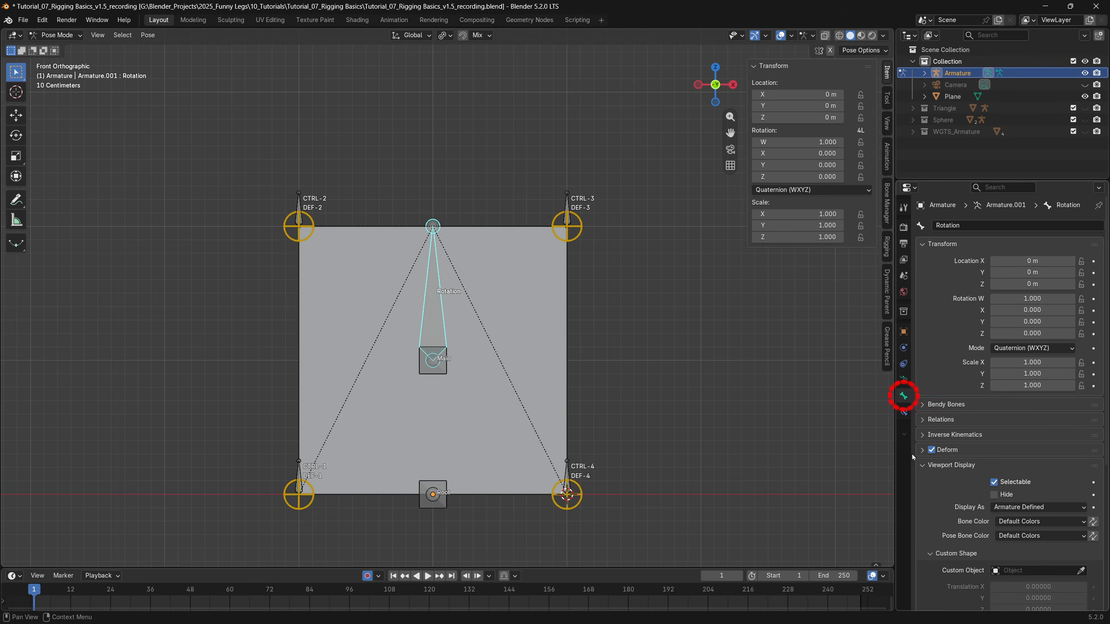
{"action": "left_click", "coordinate": [575, 507]}
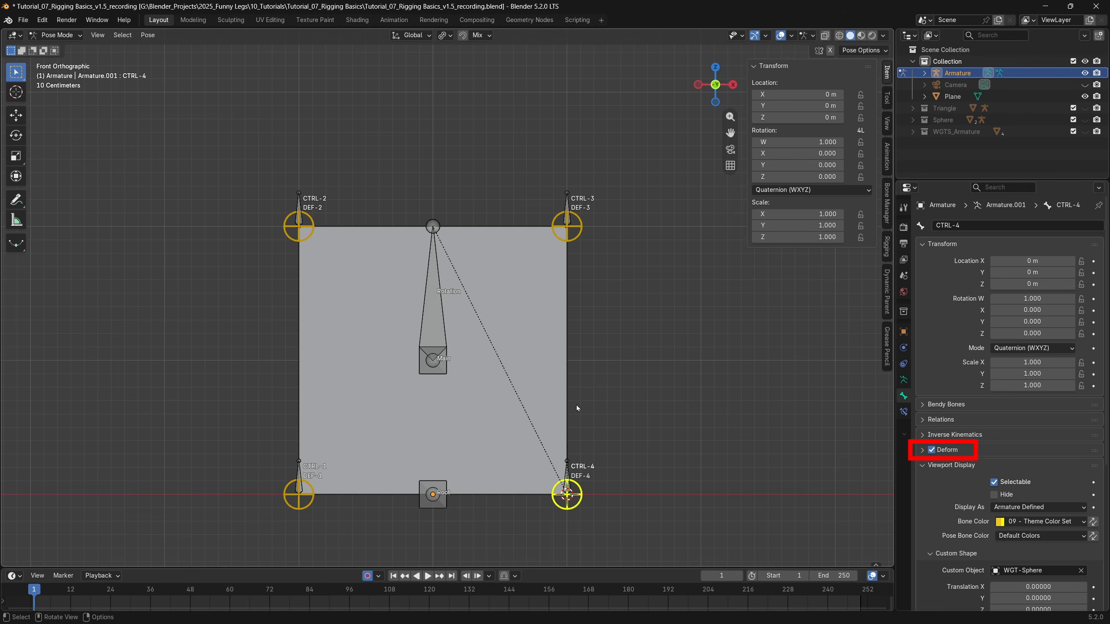
{"action": "left_click", "coordinate": [575, 244]}
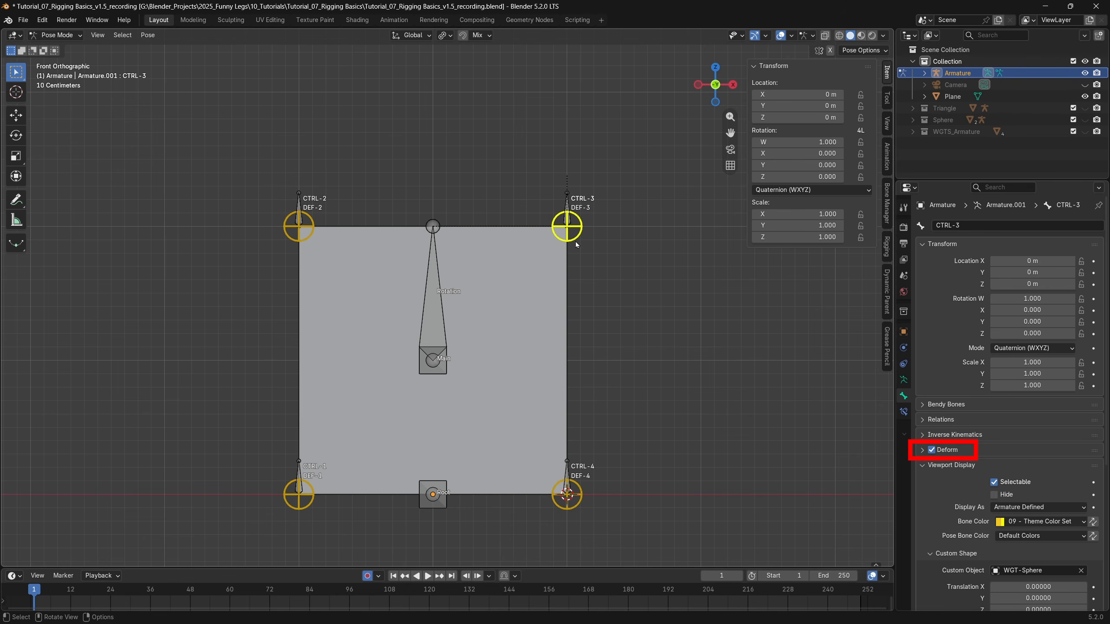
{"action": "left_click", "coordinate": [447, 372]}
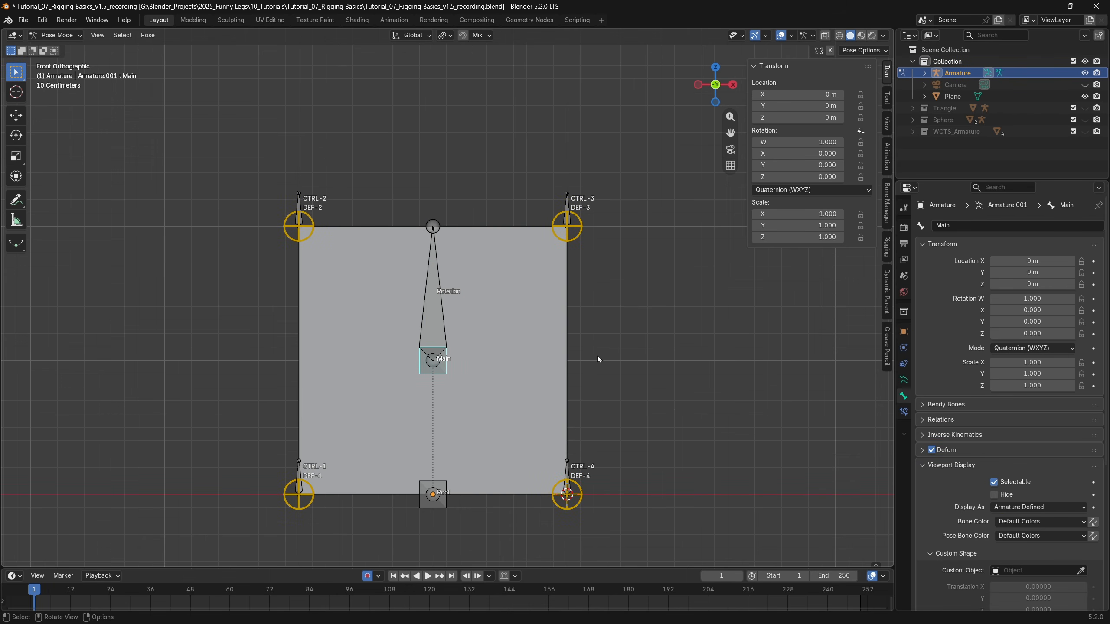
Step: Hide the DEF bone collection
{"action": "left_click", "coordinate": [903, 381]}
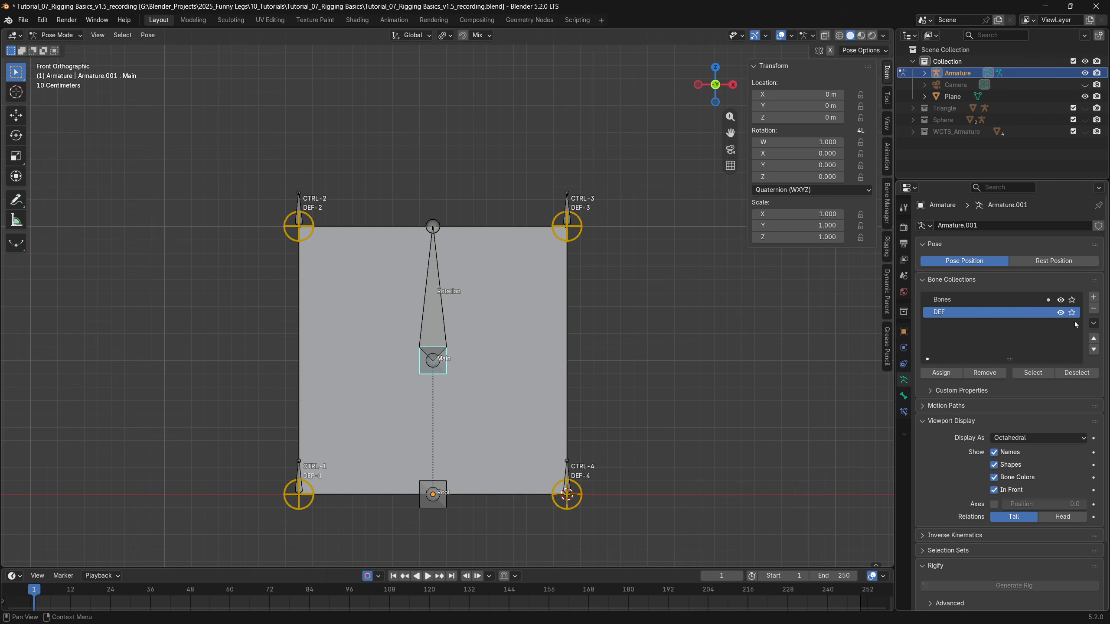
{"action": "left_click", "coordinate": [1061, 312]}
{"action": "left_click", "coordinate": [632, 297]}
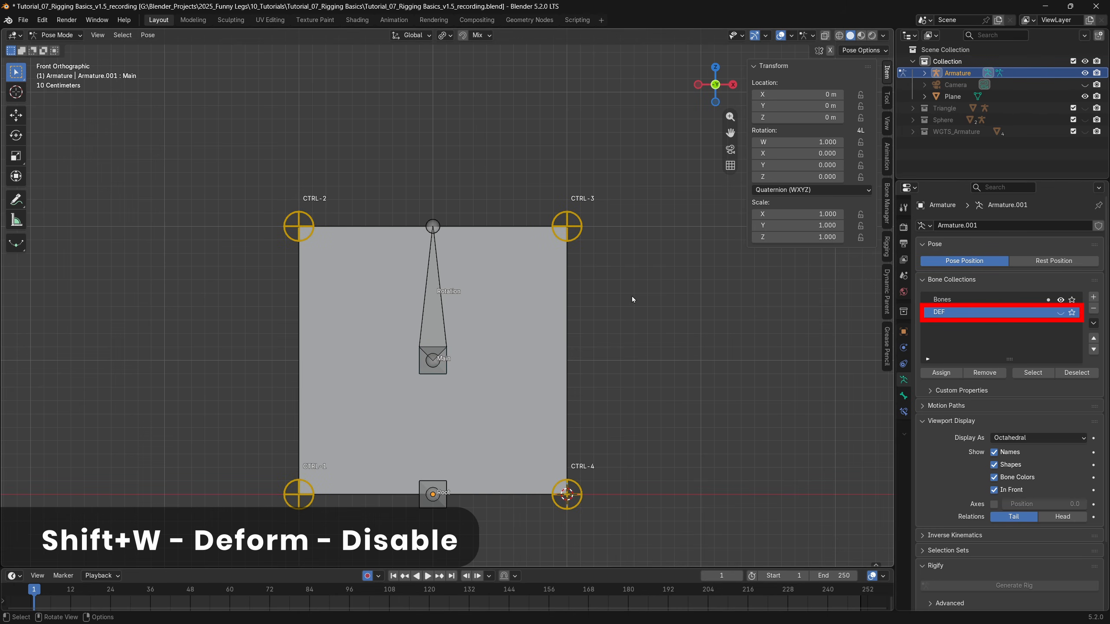
Step: Disable the Deform option on all visible Root, Main, Rotation and CTRL bones at once
{"action": "key", "text": "a"}
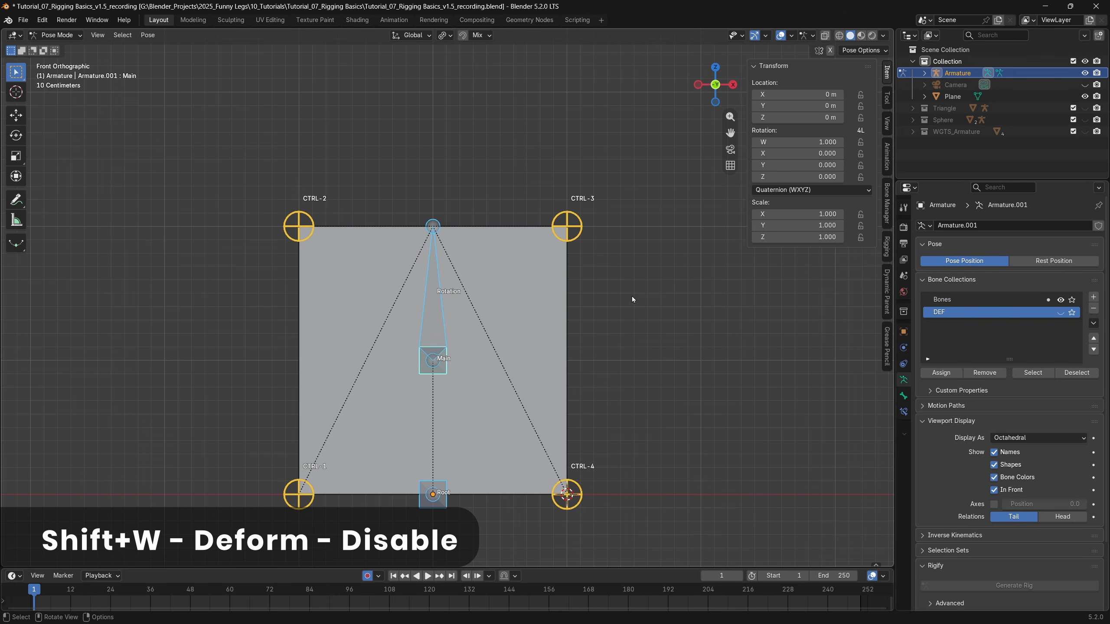
{"action": "key", "text": "shift+w"}
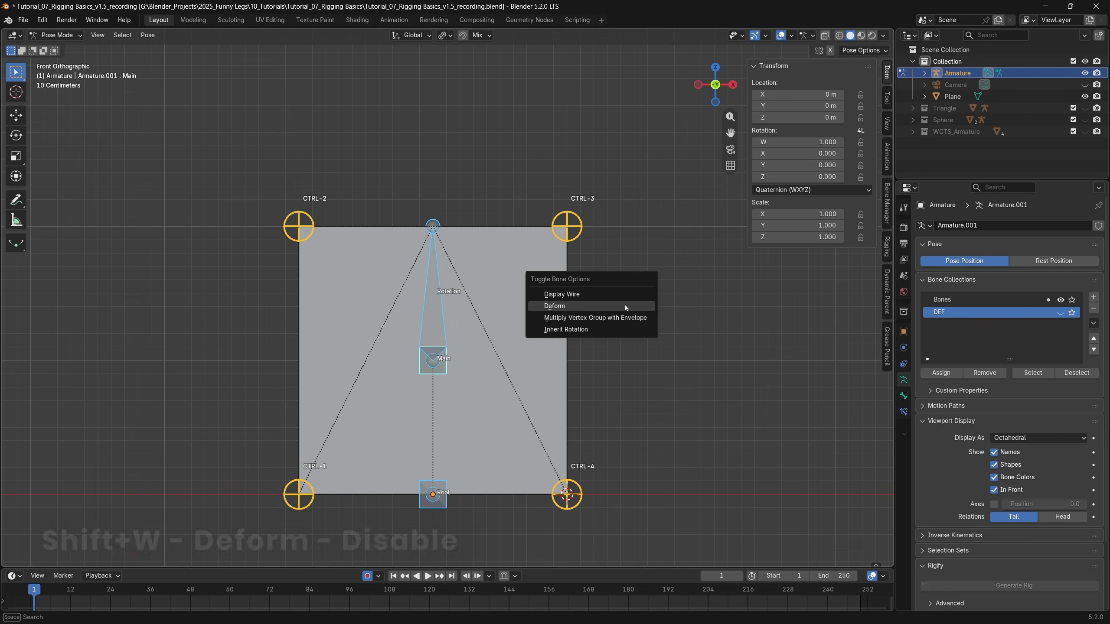
{"action": "left_click", "coordinate": [624, 305]}
{"action": "left_click", "coordinate": [46, 554]}
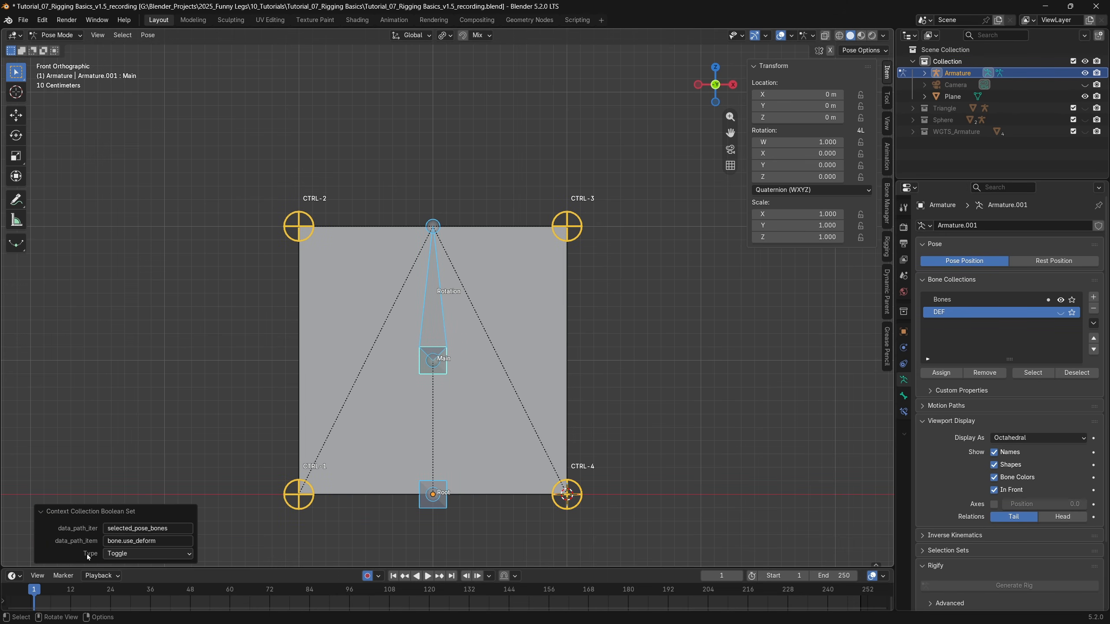
{"action": "left_click", "coordinate": [126, 554]}
{"action": "left_click", "coordinate": [124, 591]}
{"action": "left_click", "coordinate": [904, 396]}
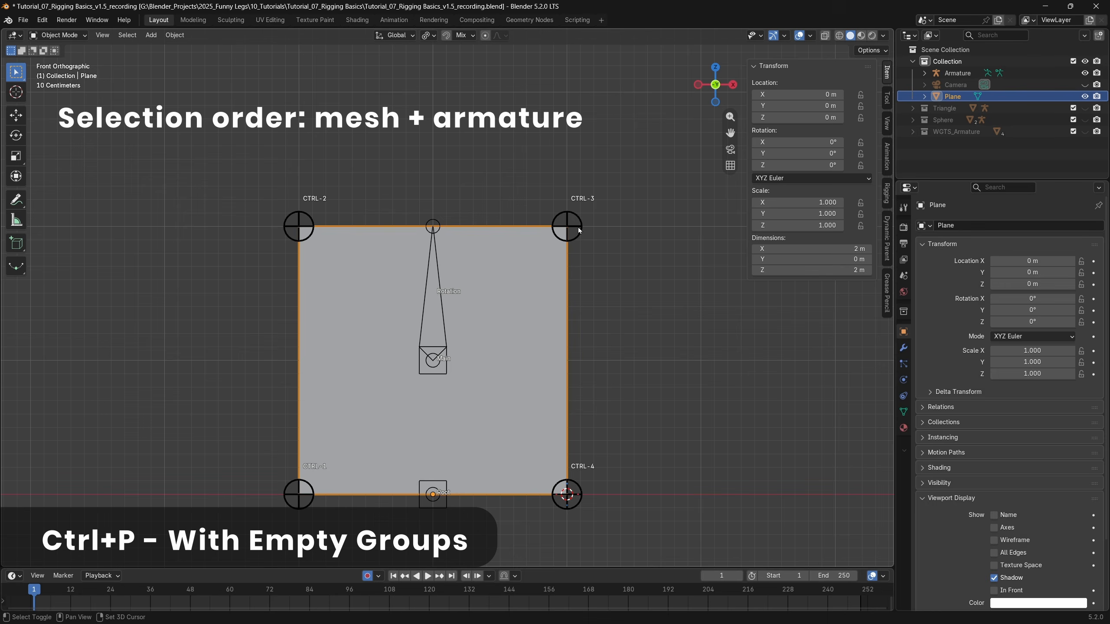
Step: Parent the plane mesh to the armature using Armature Deform With Empty Groups
{"action": "left_click", "coordinate": [579, 228], "text": "shift"}
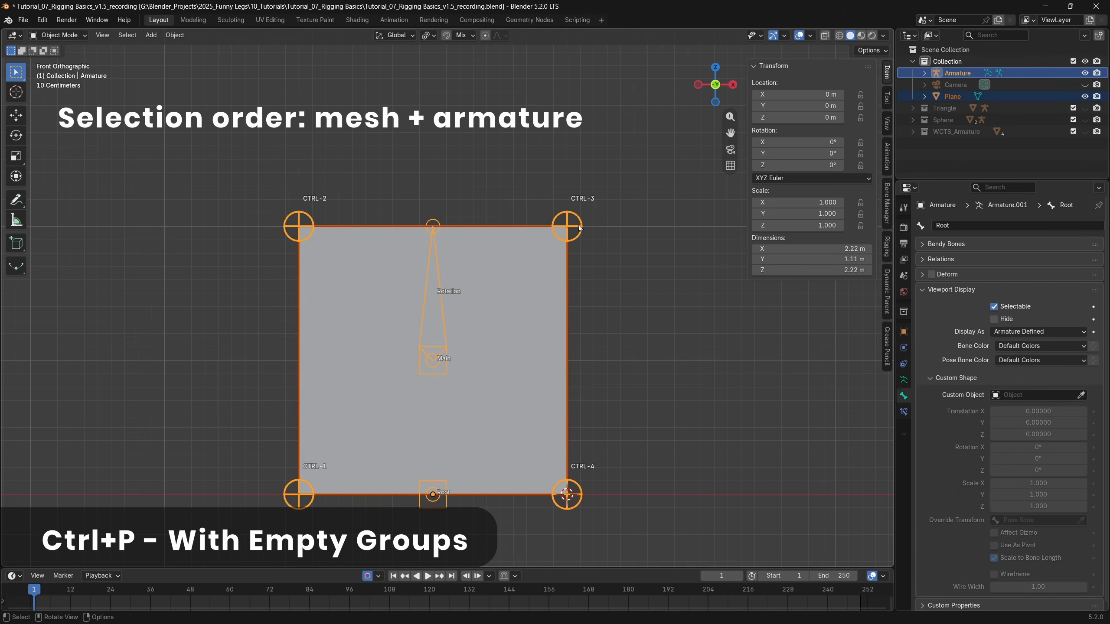
{"action": "key", "text": "ctrl+p"}
{"action": "left_click", "coordinate": [578, 226]}
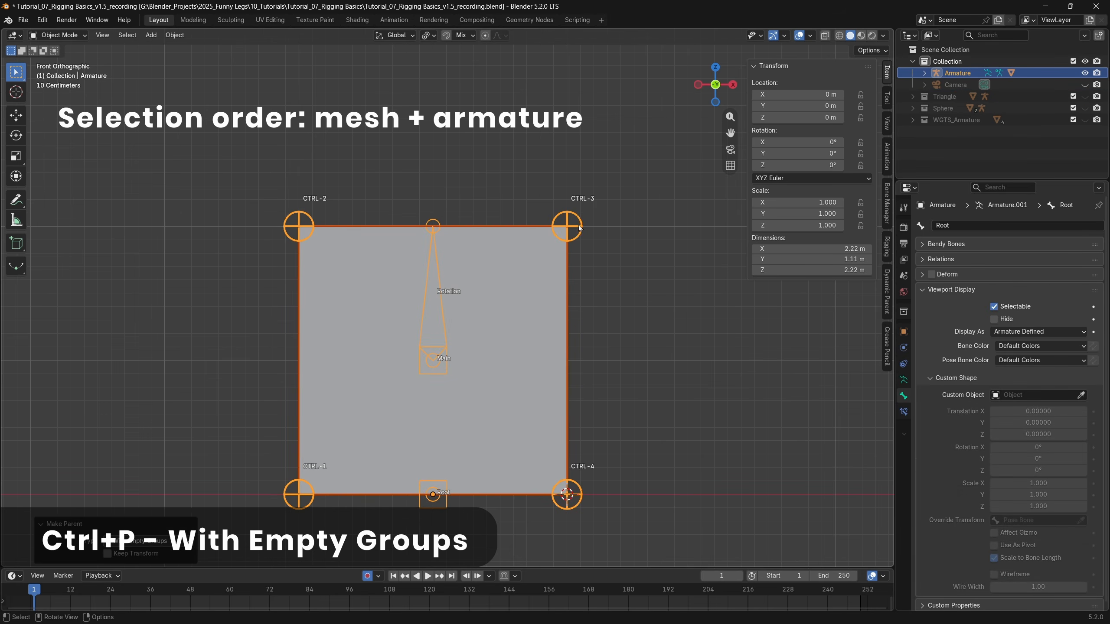
{"action": "left_click", "coordinate": [594, 262]}
Step: In the plane's Edit Mode, assign its lower-left corner vertex to the DEF-1 vertex group and lock that group
{"action": "left_click", "coordinate": [527, 280]}
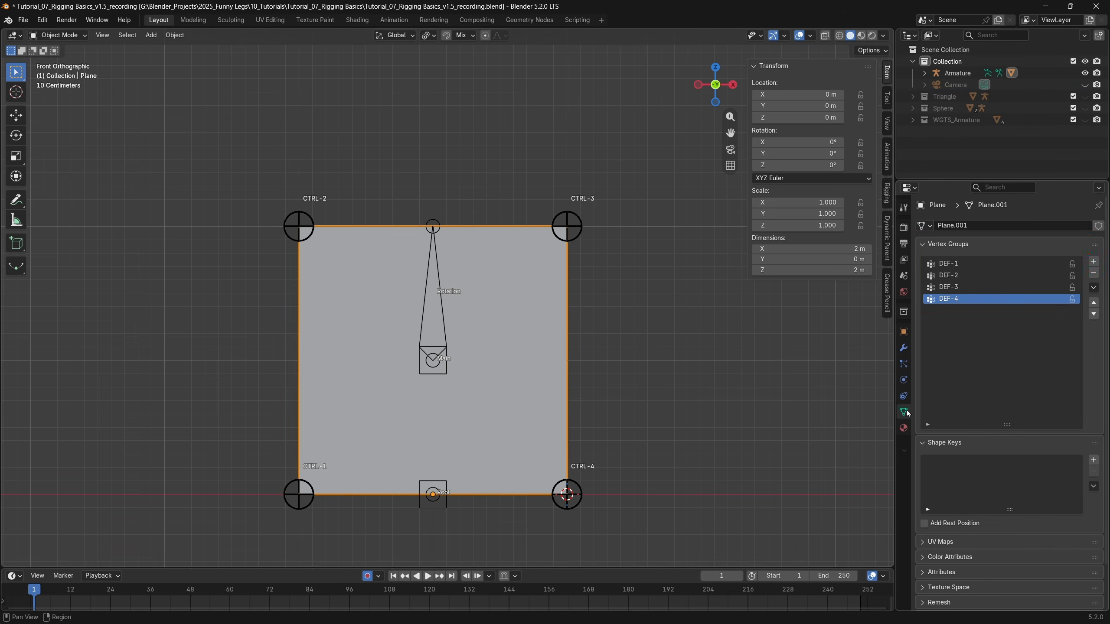
{"action": "key", "text": "Tab"}
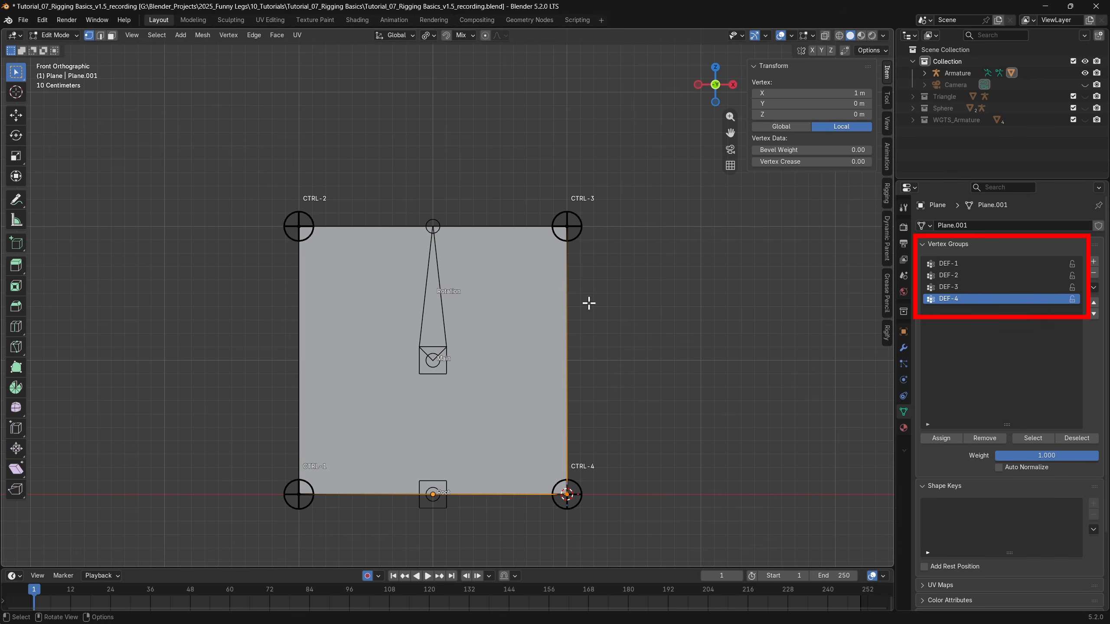
{"action": "left_click_drag", "start_coordinate": [252, 441], "coordinate": [331, 529]}
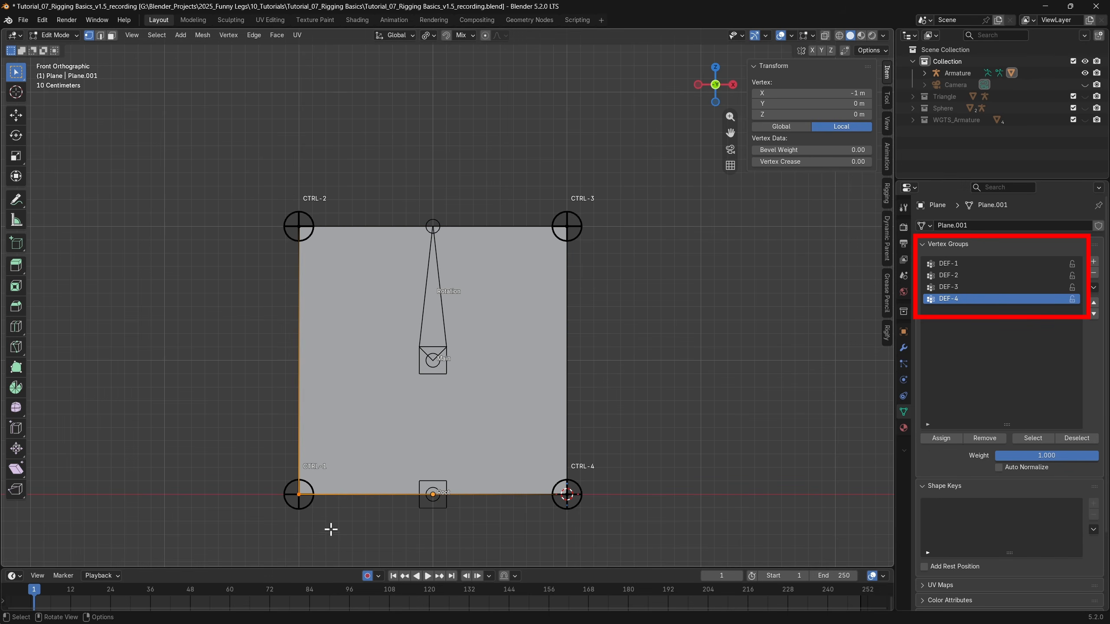
{"action": "left_click", "coordinate": [957, 264]}
{"action": "left_click", "coordinate": [1072, 264]}
Step: Assign the upper-left, upper-right and lower-right corner vertices to DEF-2, DEF-3 and DEF-4 respectively, and lock these three groups
{"action": "left_click", "coordinate": [957, 276]}
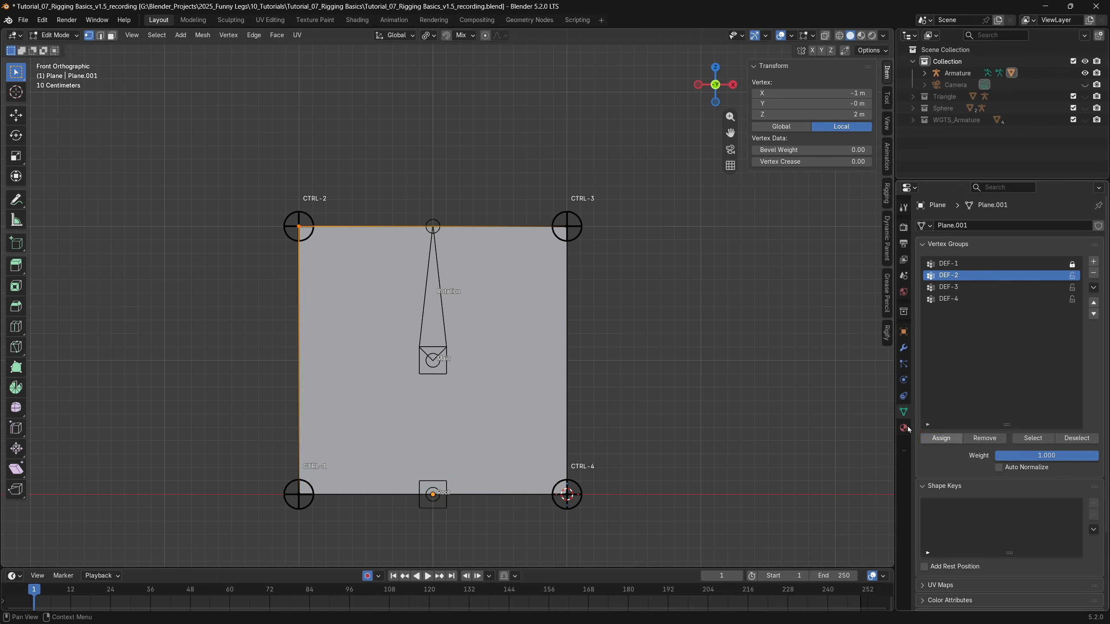
{"action": "left_click", "coordinate": [942, 440]}
{"action": "left_click", "coordinate": [957, 287]}
{"action": "left_click", "coordinate": [941, 440]}
{"action": "left_click", "coordinate": [957, 299]}
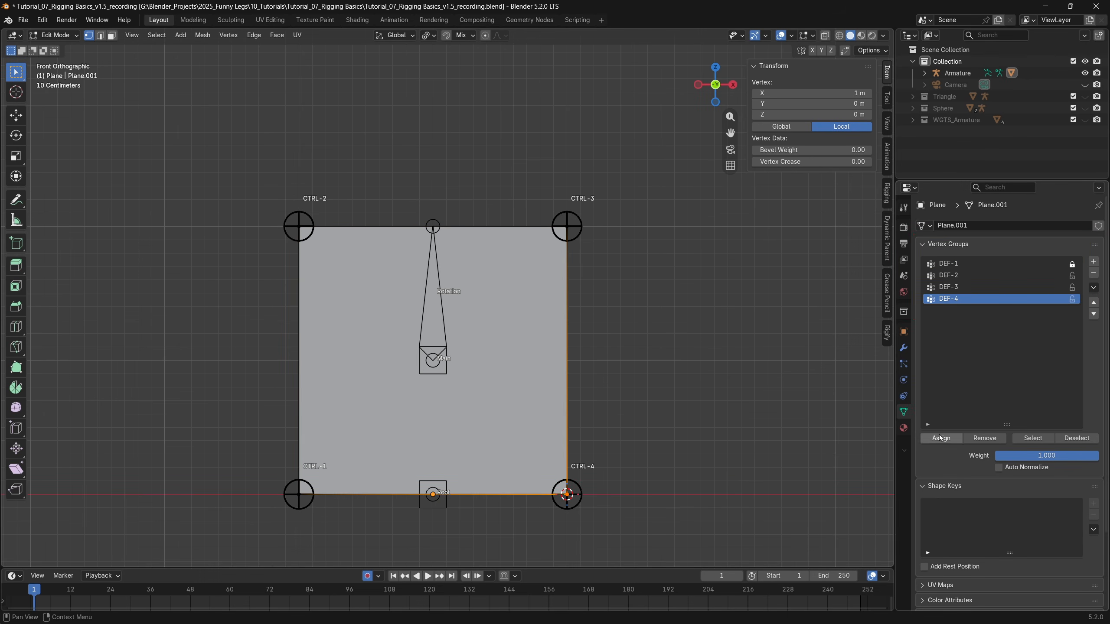
{"action": "left_click_drag", "start_coordinate": [1071, 276], "coordinate": [1072, 300]}
Step: Return the plane to Object Mode and switch the armature to Pose Mode
{"action": "key", "text": "ctrl+Tab"}
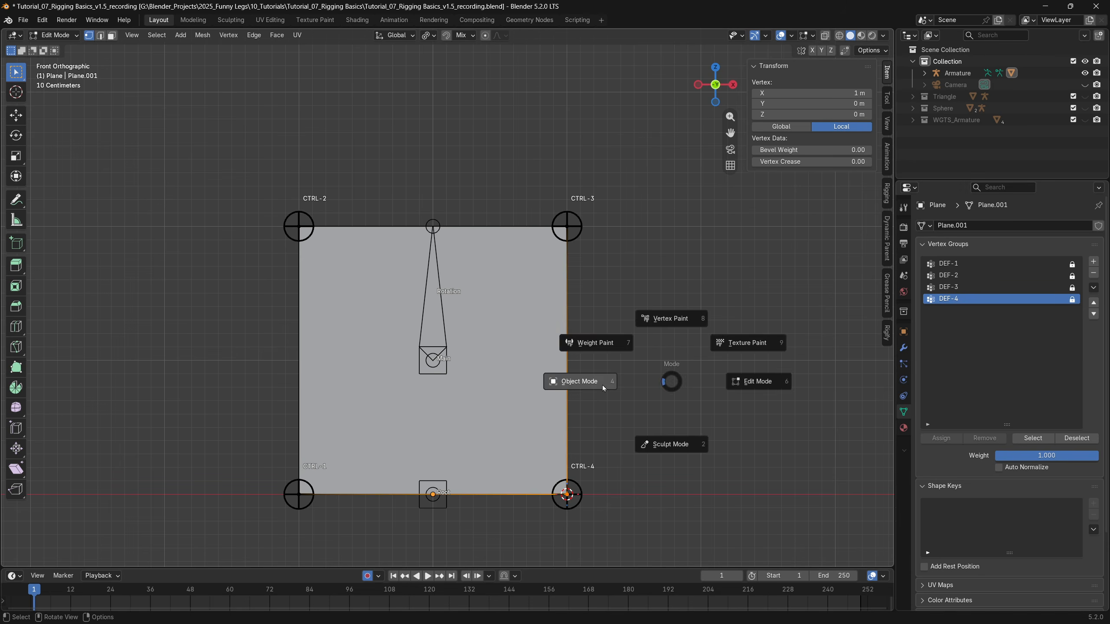
{"action": "left_click", "coordinate": [602, 385]}
{"action": "left_click", "coordinate": [570, 230]}
{"action": "key", "text": "ctrl+Tab"}
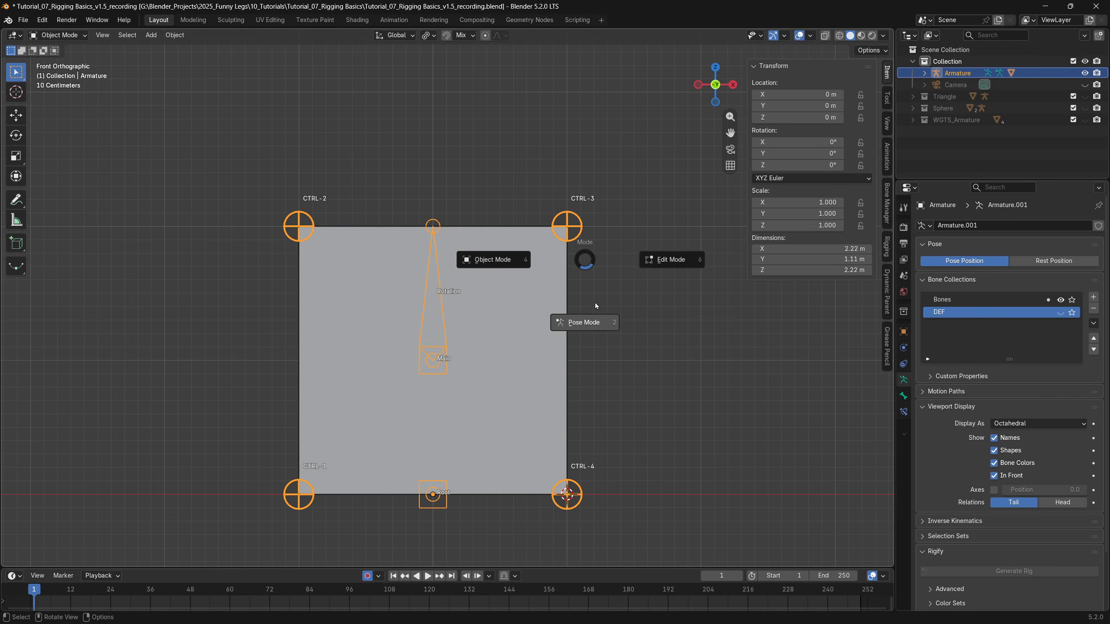
{"action": "left_click", "coordinate": [590, 307]}
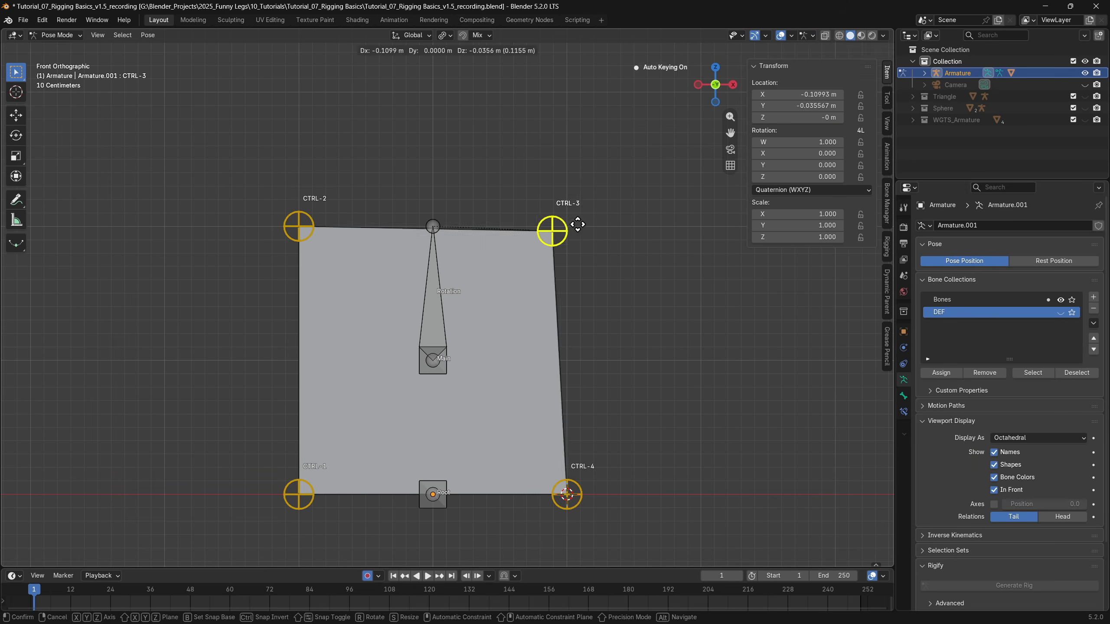
Step: Test the corner deformation by moving CTRL-3, CTRL-4, CTRL-1 and CTRL-2 one by one, reverting each move
{"action": "left_click_drag", "start_coordinate": [576, 225], "coordinate": [653, 133]}
{"action": "key", "text": "ctrl+z"}
{"action": "left_click", "coordinate": [579, 488]}
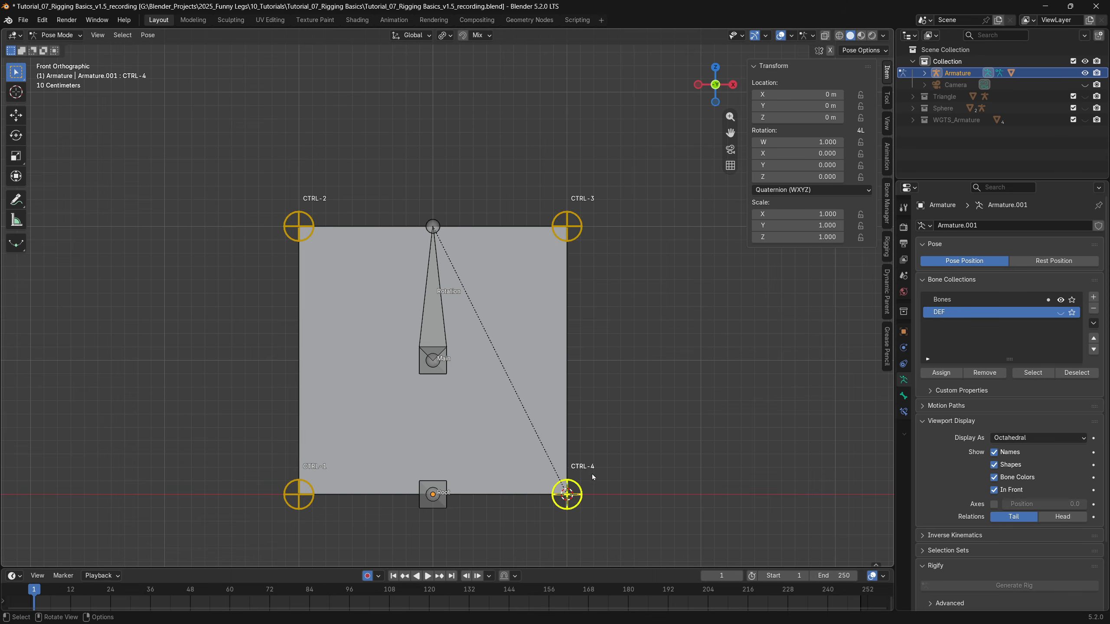
{"action": "key", "text": "g"}
{"action": "key", "text": "Escape"}
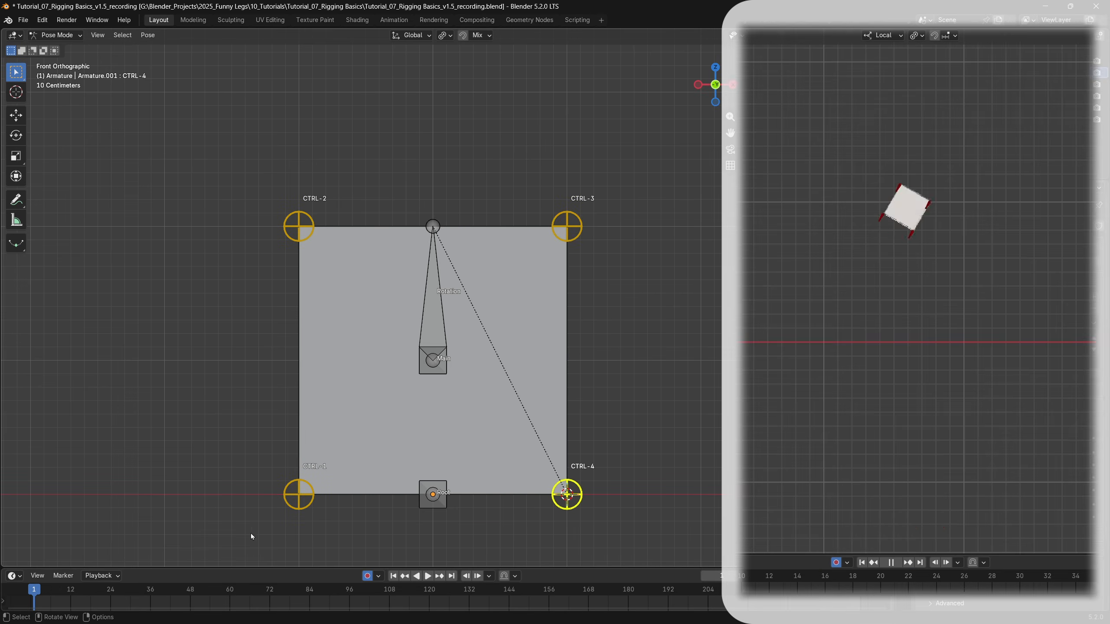
{"action": "left_click", "coordinate": [292, 493]}
{"action": "key", "text": "g"}
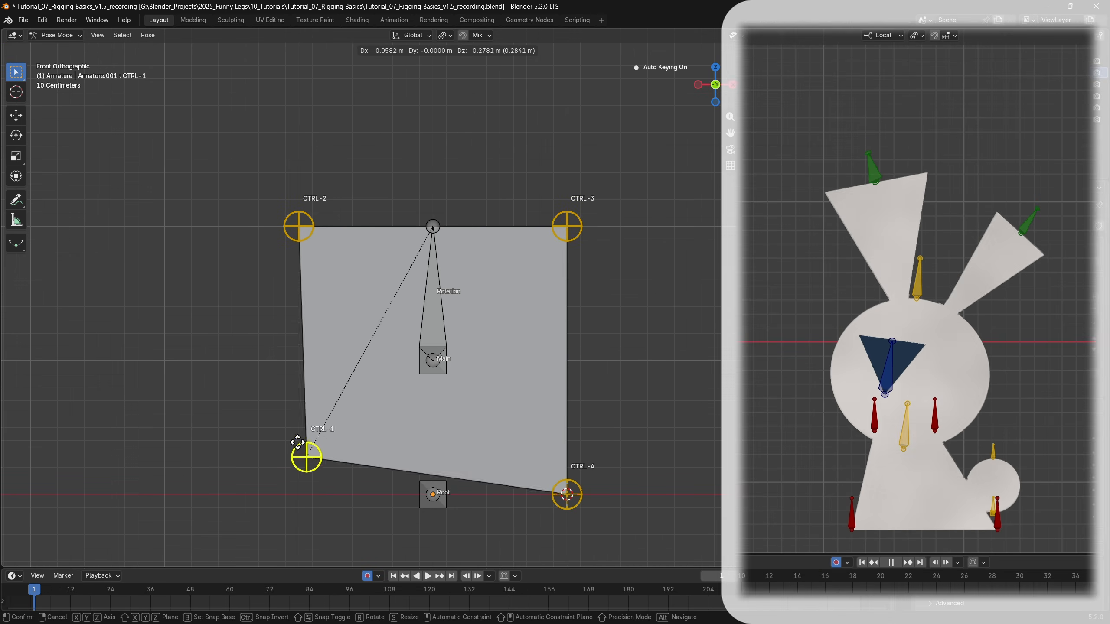
{"action": "key", "text": "Escape"}
{"action": "left_click", "coordinate": [295, 239]}
{"action": "key", "text": "g"}
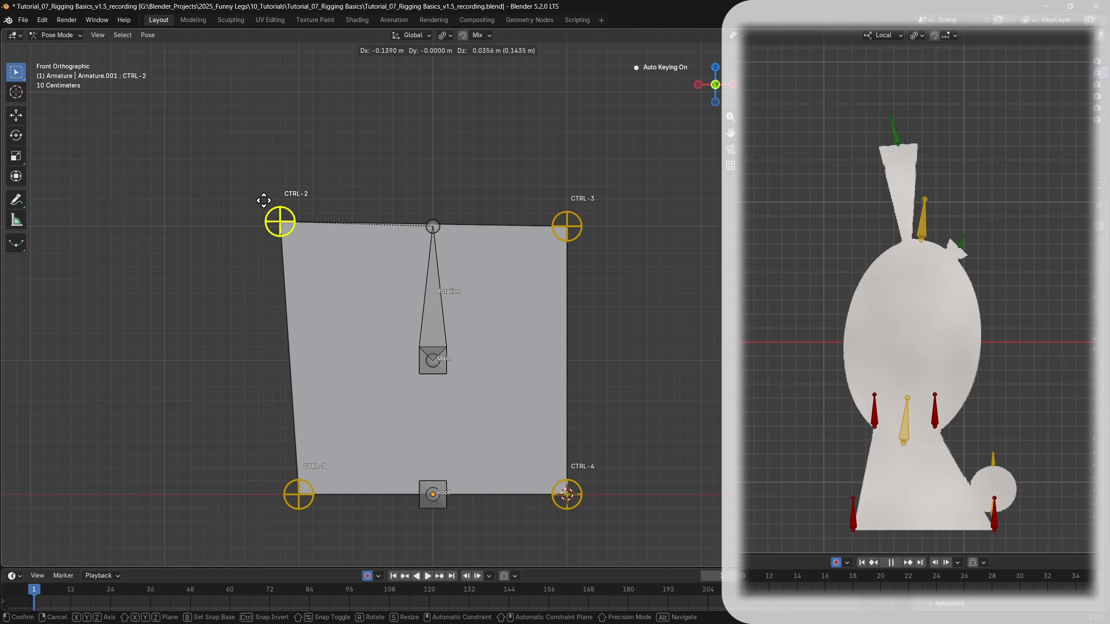
{"action": "key", "text": "Escape"}
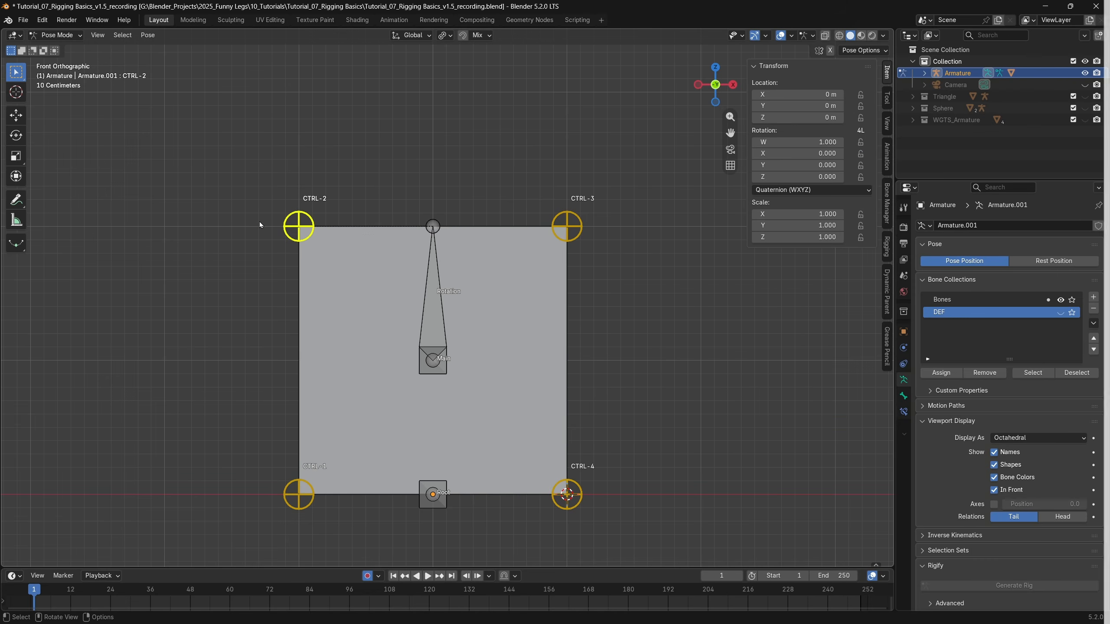
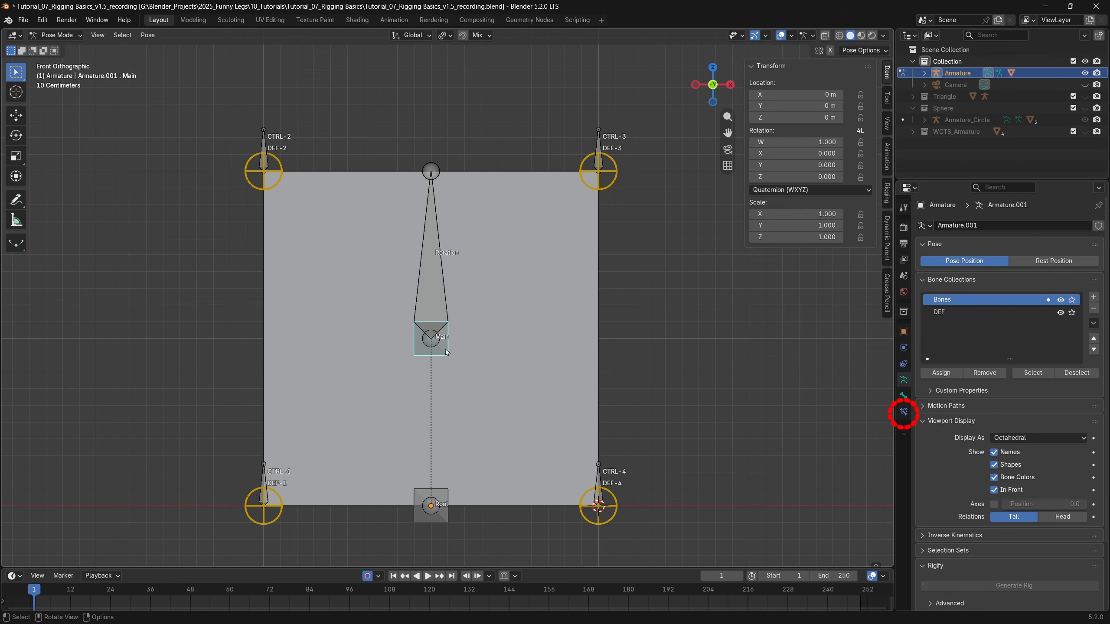
Step: Add a Maintain Volume bone constraint to the Main bone with its Owner set to Local Space
{"action": "left_click", "coordinate": [903, 416]}
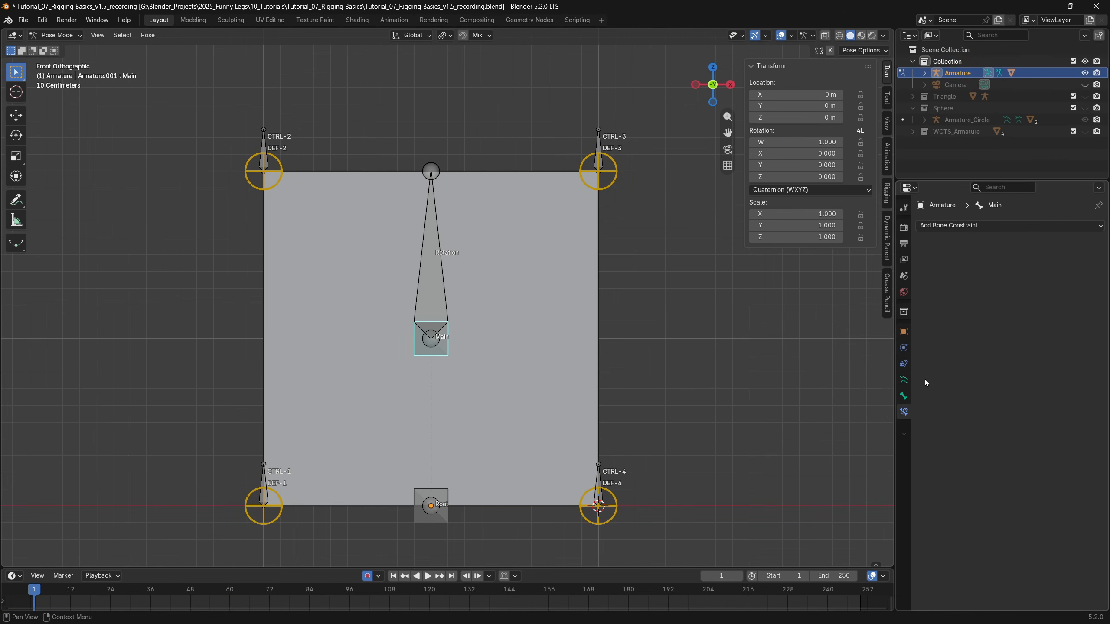
{"action": "left_click", "coordinate": [974, 226]}
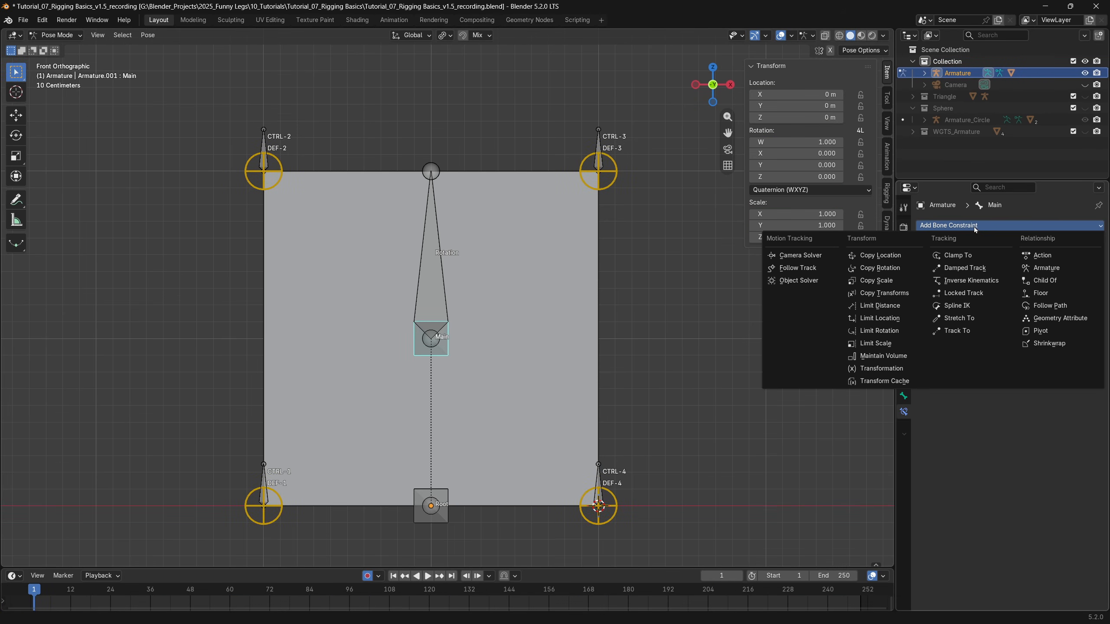
{"action": "left_click", "coordinate": [890, 356]}
{"action": "left_click", "coordinate": [1025, 309]}
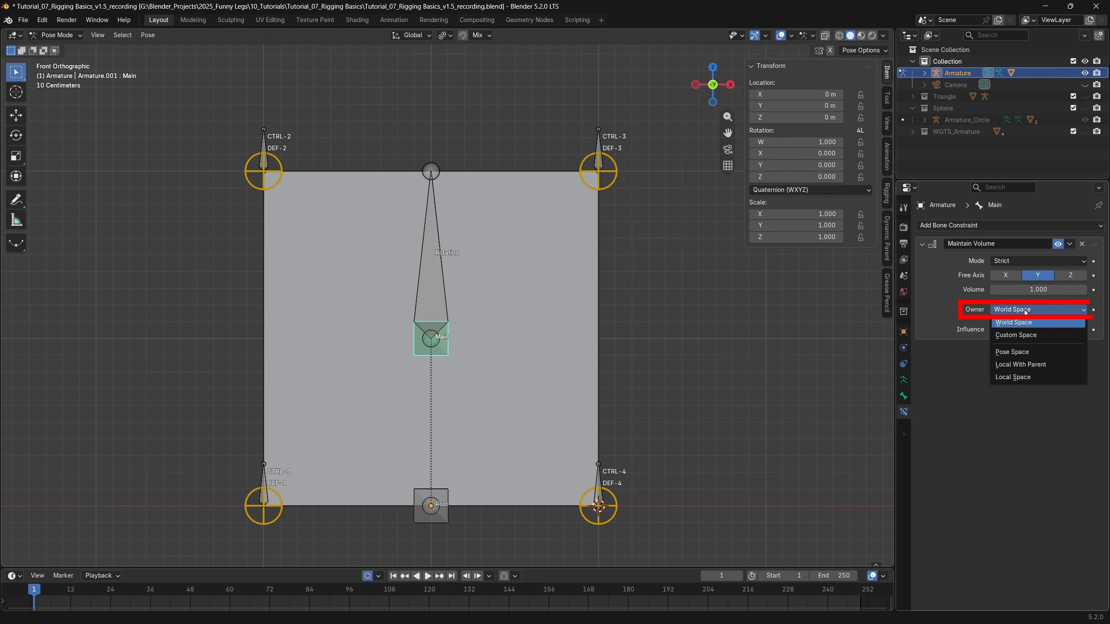
{"action": "left_click", "coordinate": [1029, 376]}
Step: Test-scale the Main bone with Y as the constraint's free axis and undo the scaling
{"action": "key", "text": "s"}
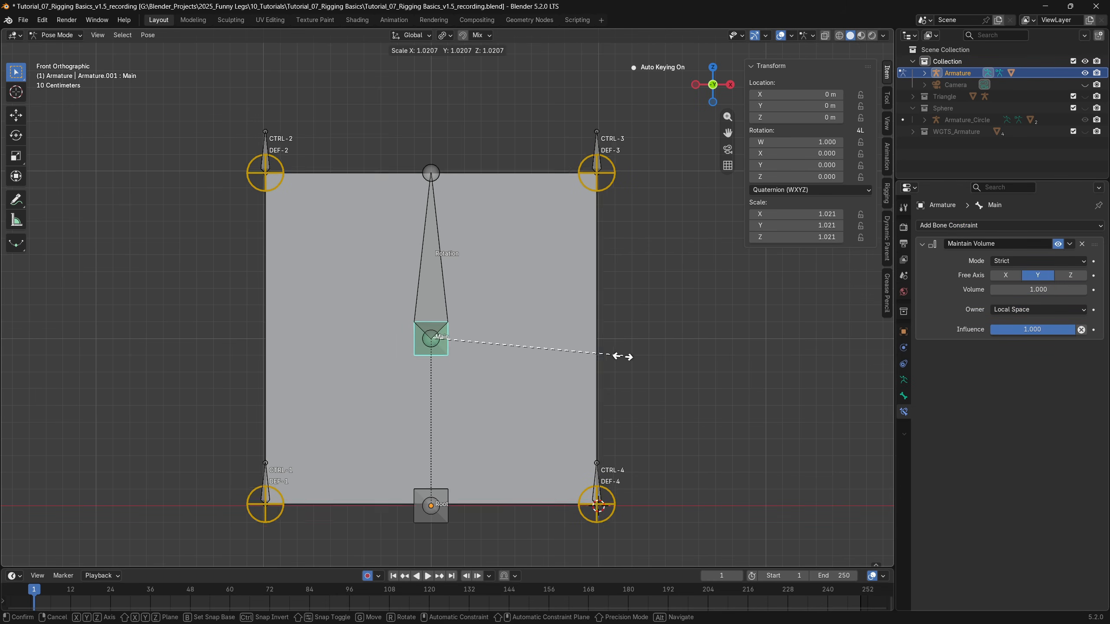
{"action": "left_click", "coordinate": [532, 356]}
{"action": "key", "text": "ctrl+z"}
Step: Set the Maintain Volume free axis to Z, then test-scale the Main bone and undo the scaling
{"action": "left_click", "coordinate": [1084, 277]}
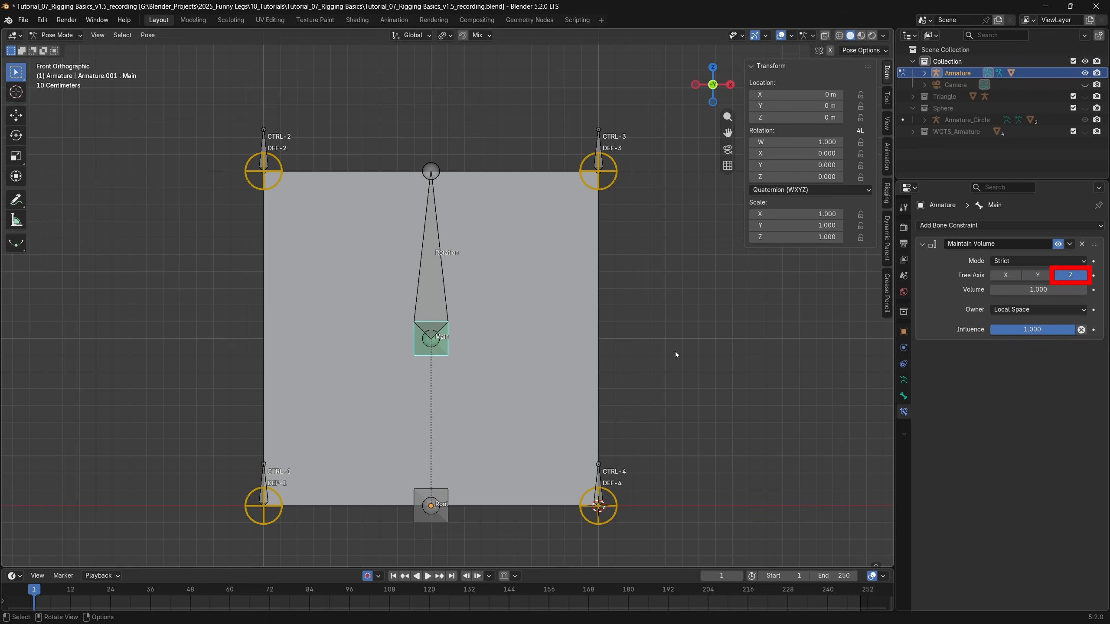
{"action": "key", "text": "s"}
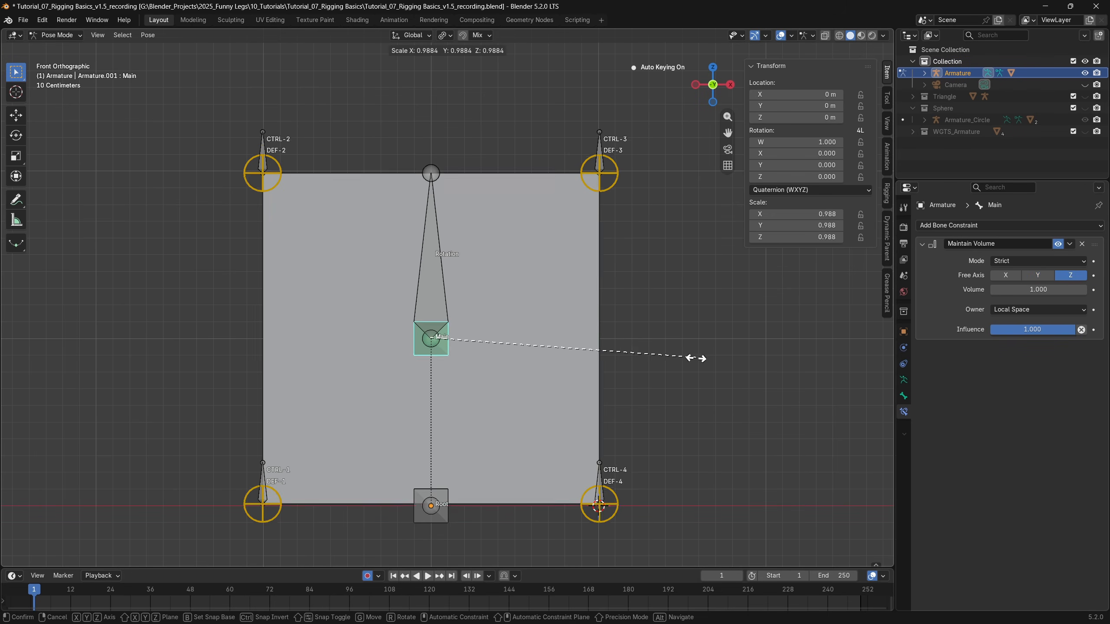
{"action": "left_click", "coordinate": [558, 357]}
{"action": "key", "text": "ctrl+z"}
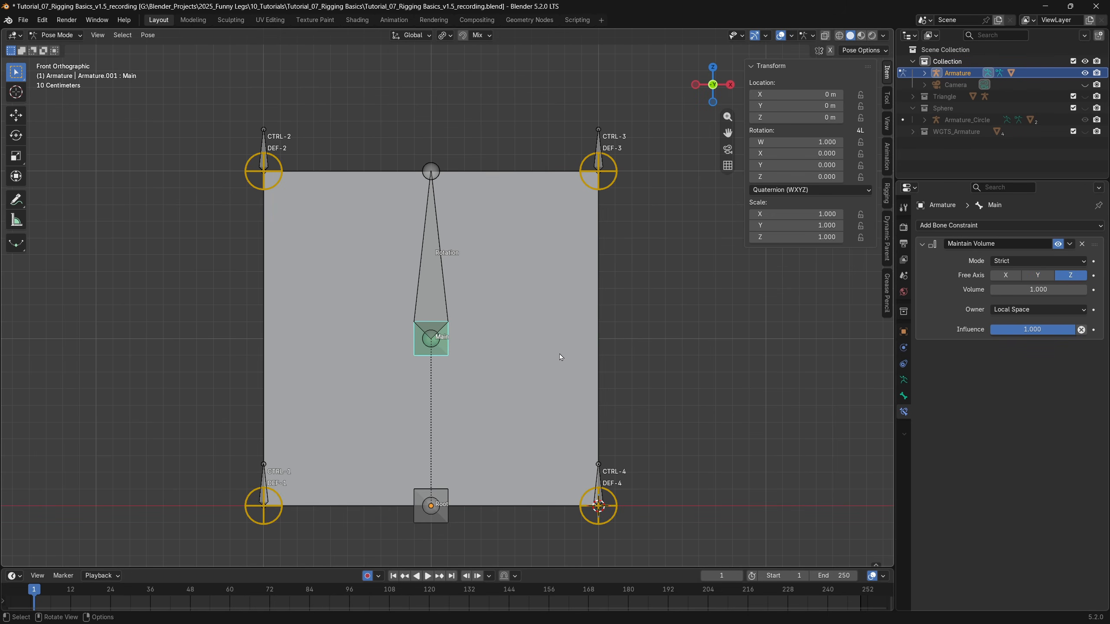
Step: In Edit Mode, snap the Main bone to the 3D cursor at the Root bone's base and scale it larger than Root
{"action": "left_click", "coordinate": [437, 512]}
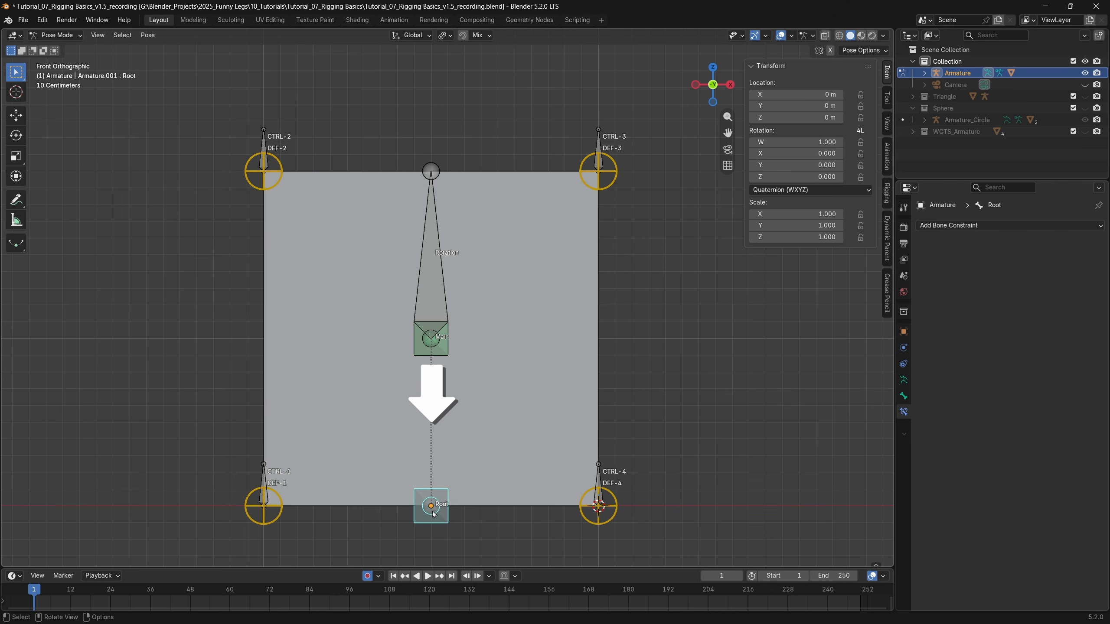
{"action": "key", "text": "shift+c"}
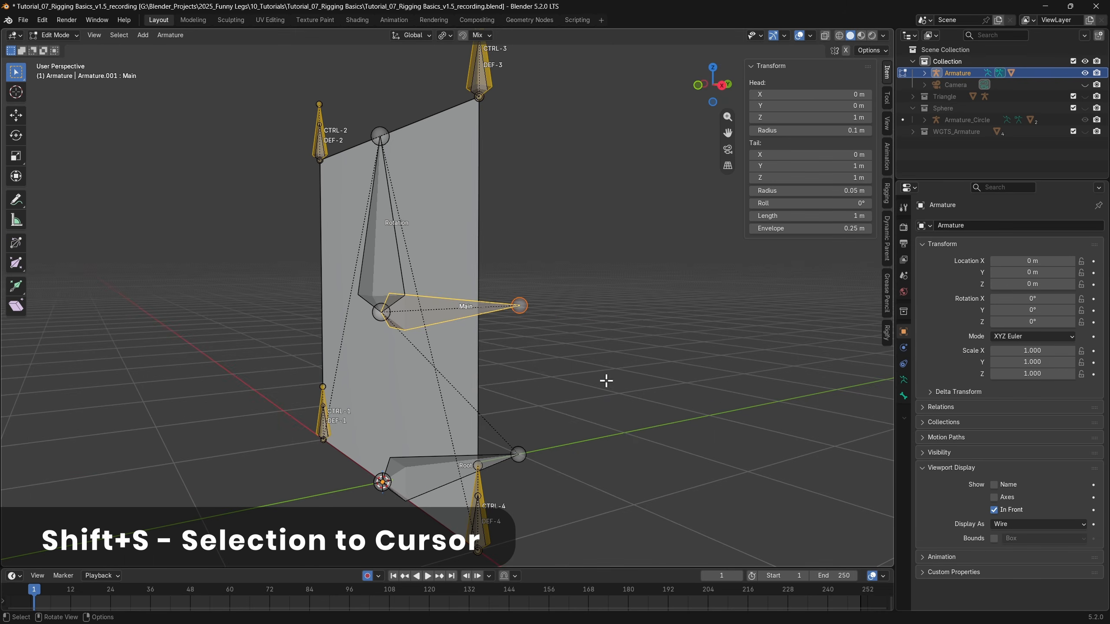
{"action": "key", "text": "shift+s"}
{"action": "left_click", "coordinate": [603, 322]}
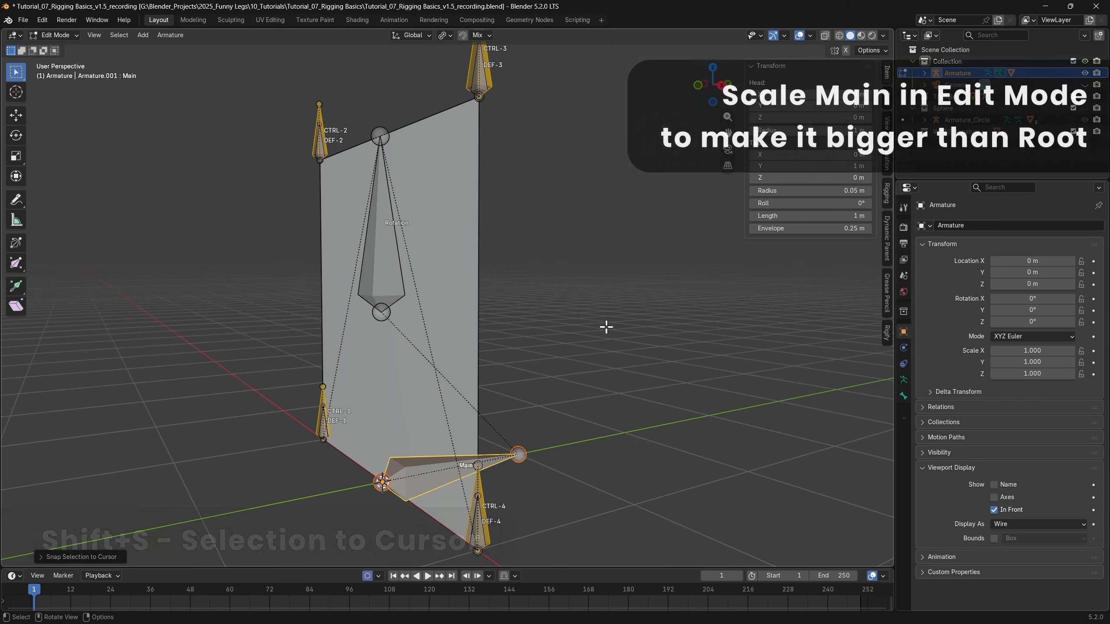
{"action": "key", "text": "s"}
{"action": "left_click", "coordinate": [734, 400]}
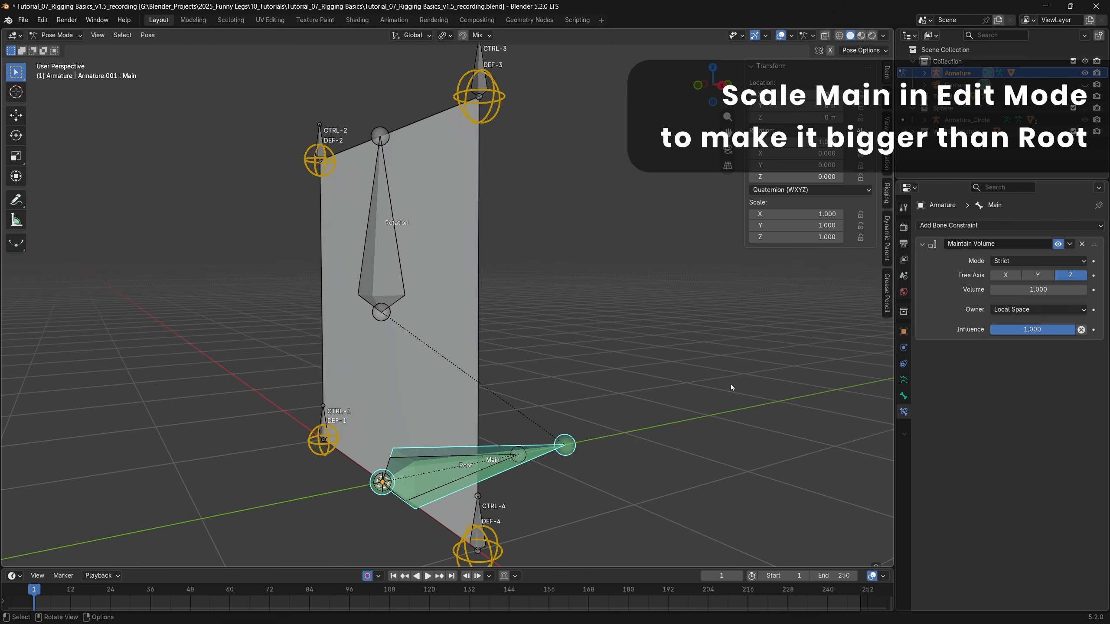
Step: In front view, test squash and stretch by scaling the Main bone from its base, and cancel the scaling
{"action": "left_click", "coordinate": [698, 84]}
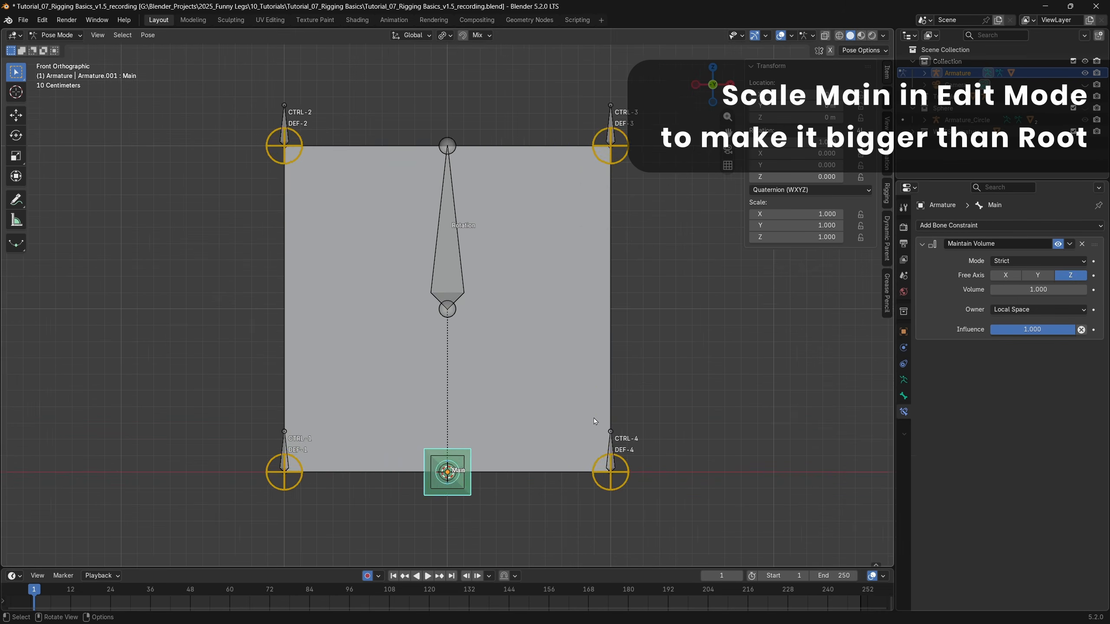
{"action": "scroll", "coordinate": [610, 460], "scroll_direction": "down", "scroll_amount": 2}
{"action": "key", "text": "s"}
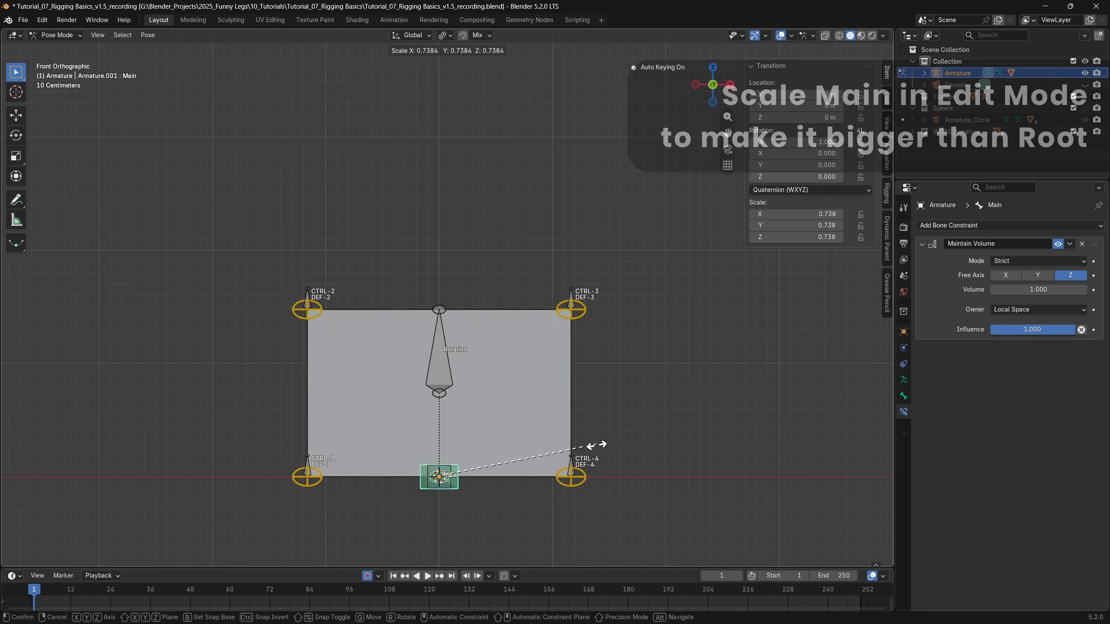
{"action": "right_click", "coordinate": [641, 454]}
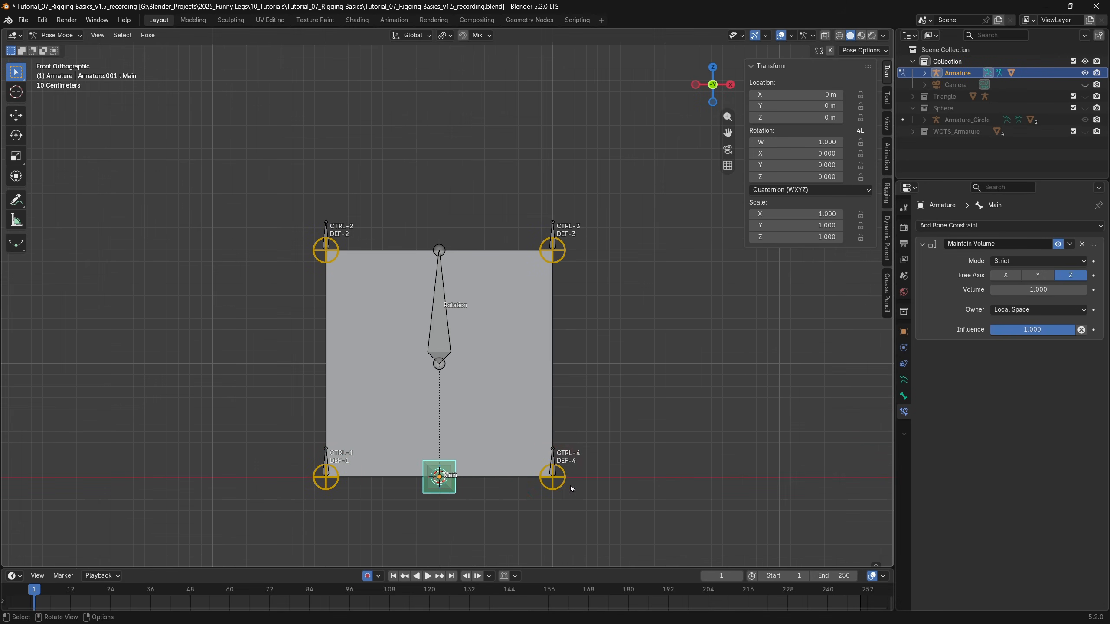
Step: Snap the 3D cursor to the CTRL-4 bone and set the transform pivot point to 3D Cursor
{"action": "left_click", "coordinate": [567, 482]}
{"action": "key", "text": "shift+s"}
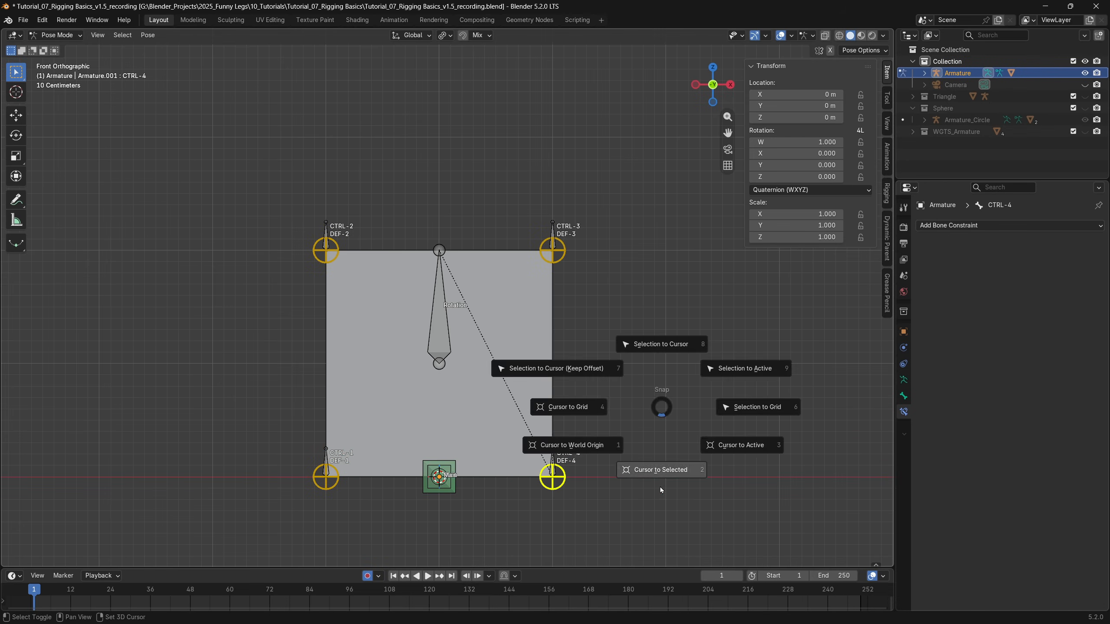
{"action": "left_click", "coordinate": [662, 470]}
{"action": "left_click", "coordinate": [443, 35]}
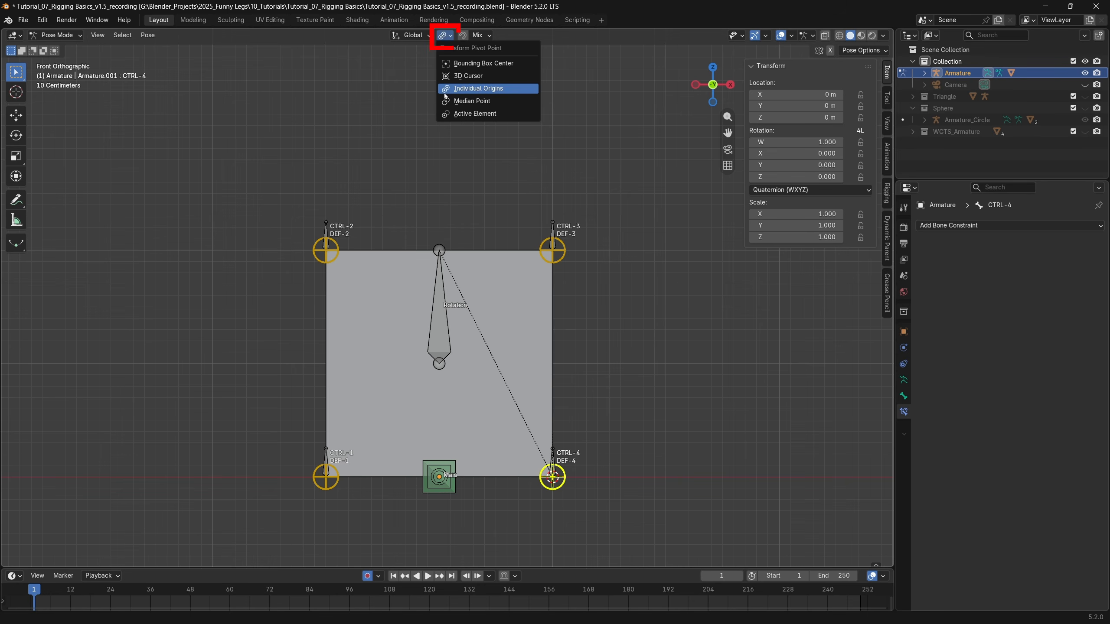
{"action": "left_click", "coordinate": [457, 76]}
Step: Test-rotate the Main bone around the 3D cursor at CTRL-4 and cancel the rotation
{"action": "left_click", "coordinate": [454, 493]}
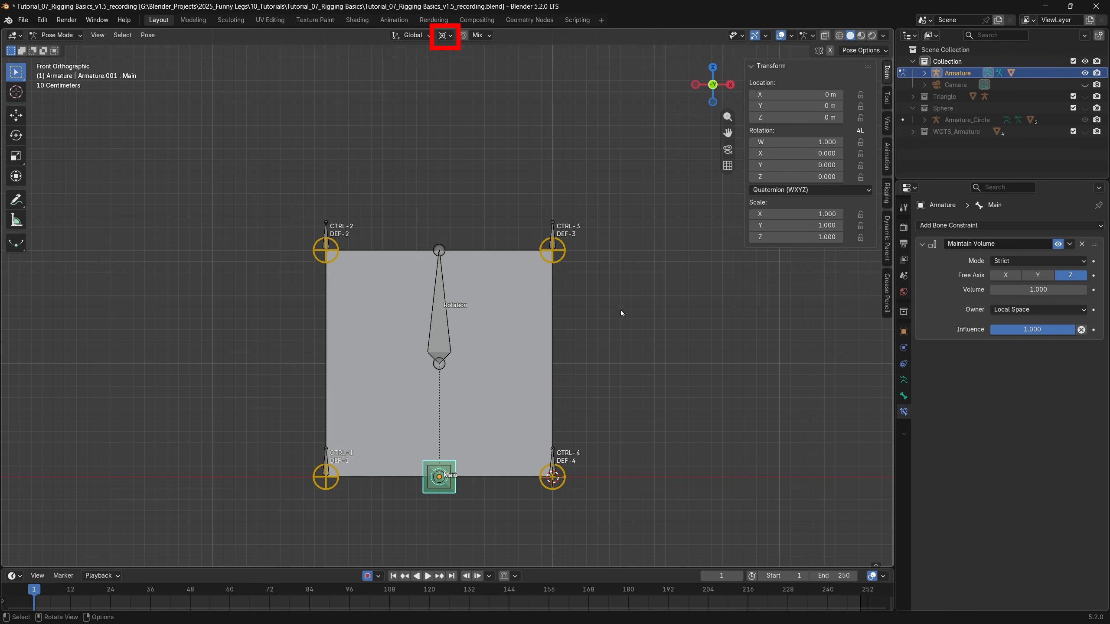
{"action": "key", "text": "r"}
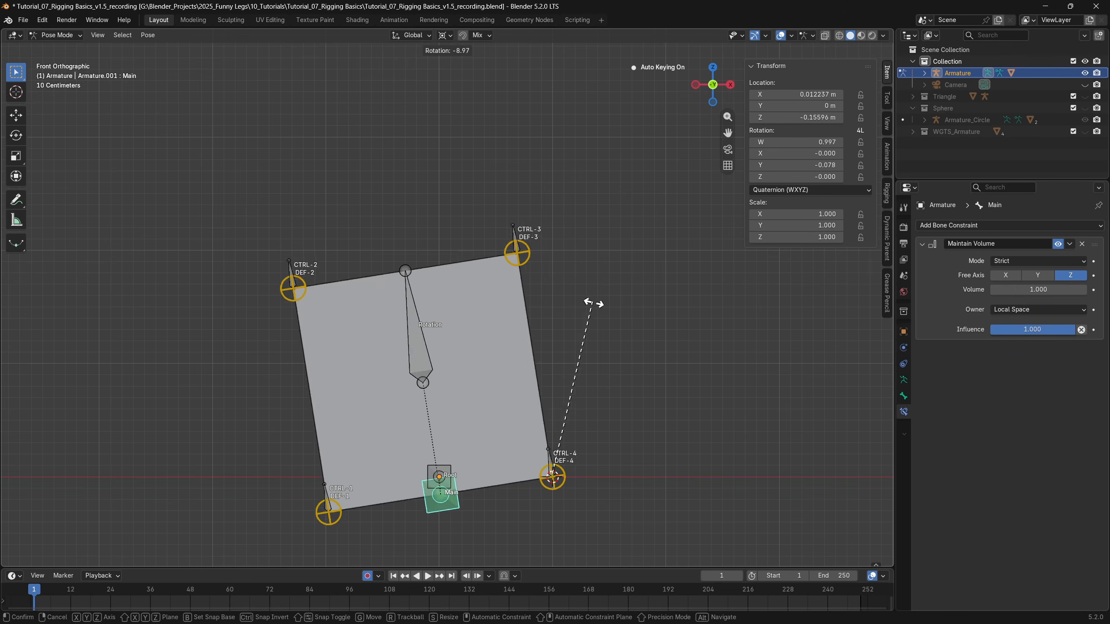
{"action": "key", "text": "Escape"}
Step: Snap the 3D cursor to the CTRL-1 bone, test-rotate the Main bone around it, and cancel the rotation
{"action": "left_click", "coordinate": [335, 487]}
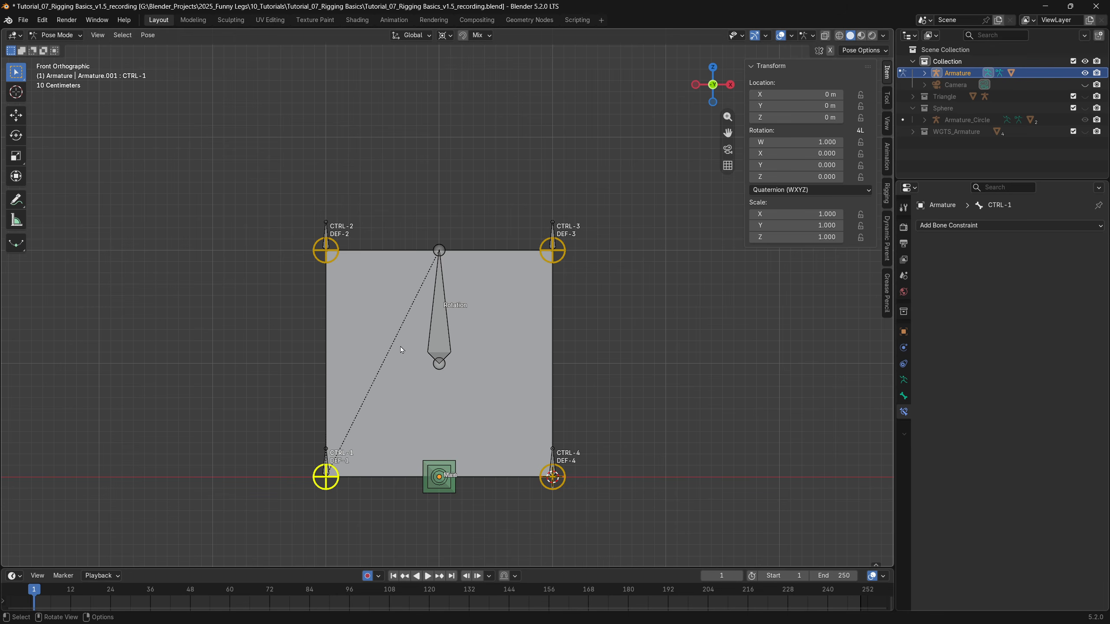
{"action": "key", "text": "shift+s"}
{"action": "left_click", "coordinate": [399, 415]}
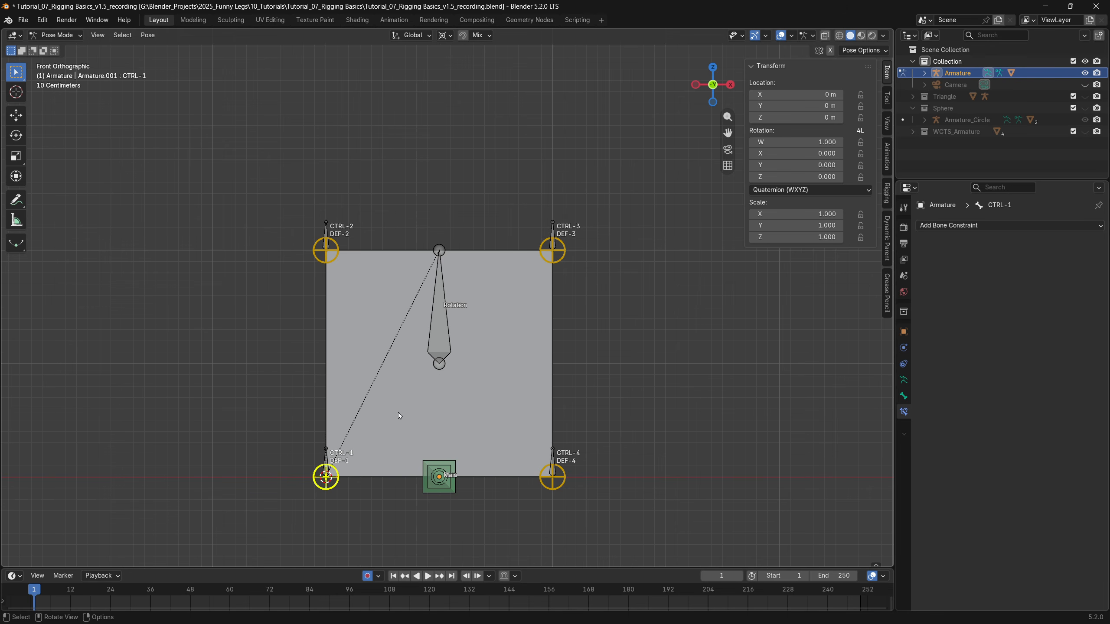
{"action": "left_click", "coordinate": [426, 469]}
{"action": "key", "text": "r"}
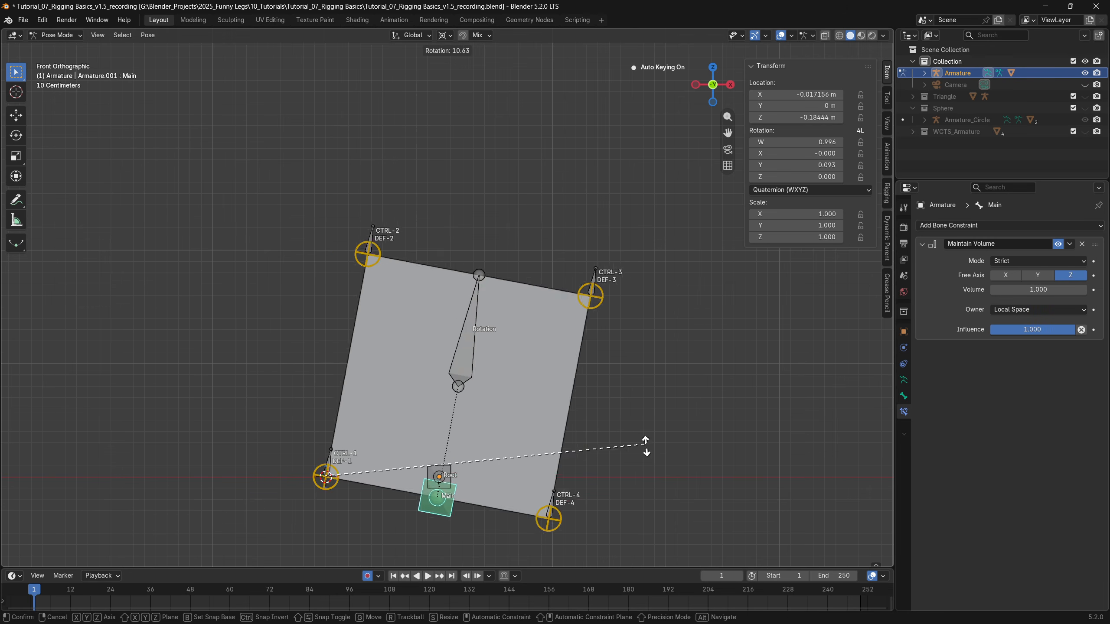
{"action": "key", "text": "Escape"}
Step: Set the transform pivot point to Individual Origins and hide the DEF bone collection
{"action": "left_click", "coordinate": [445, 36]}
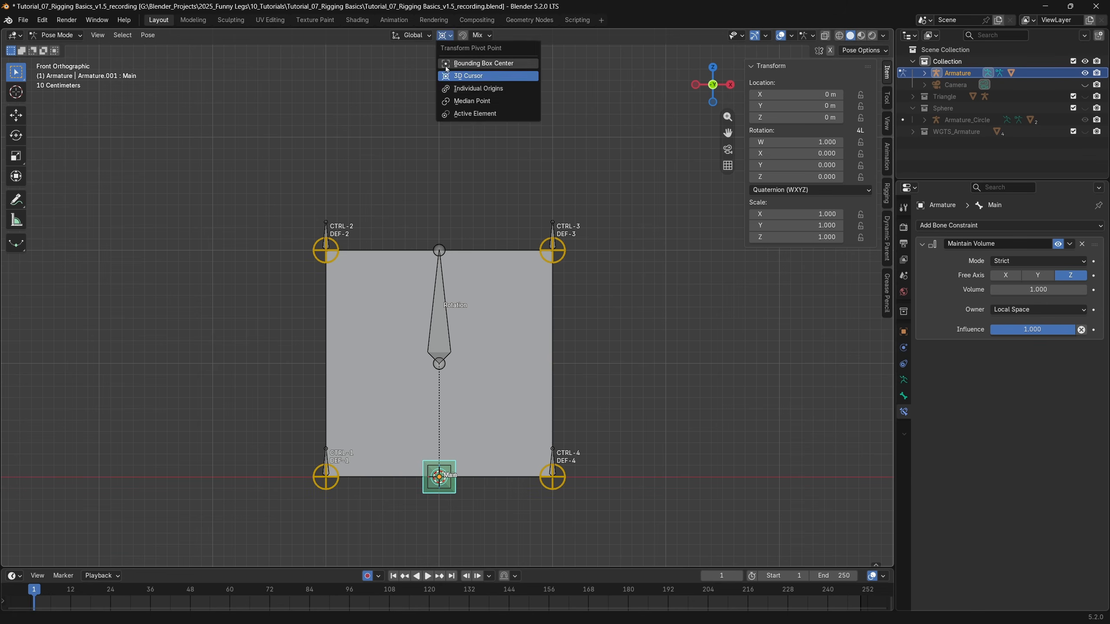
{"action": "left_click", "coordinate": [448, 89]}
{"action": "left_click", "coordinate": [903, 380]}
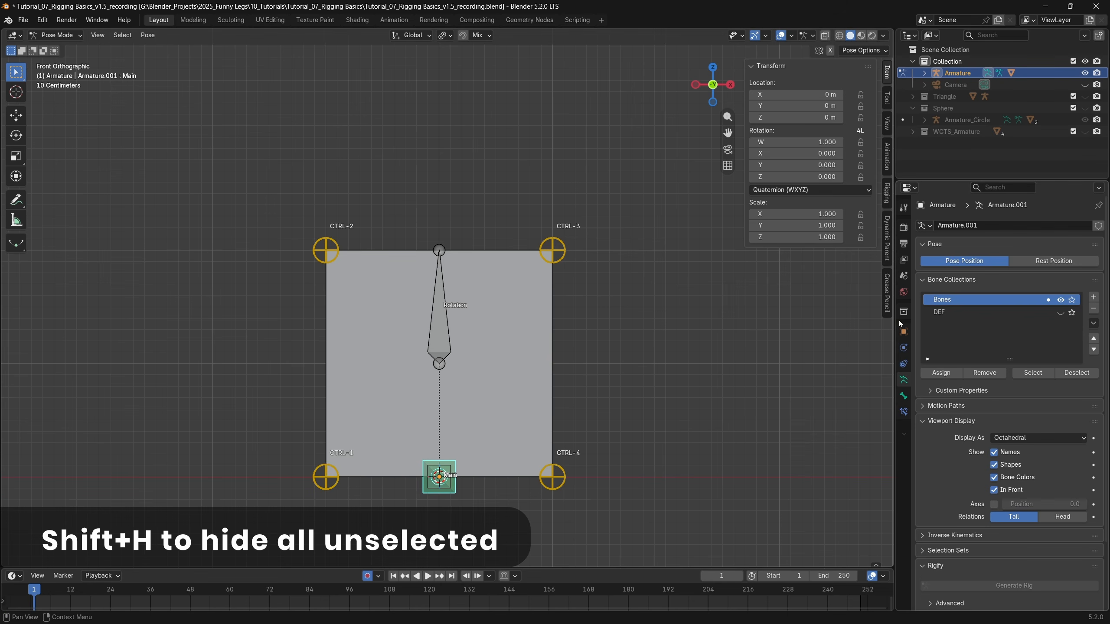
Step: In Edit Mode, hide every bone except CTRL-1 and CTRL-4, and snap the 3D cursor to the base of CTRL-1
{"action": "key", "text": "Tab"}
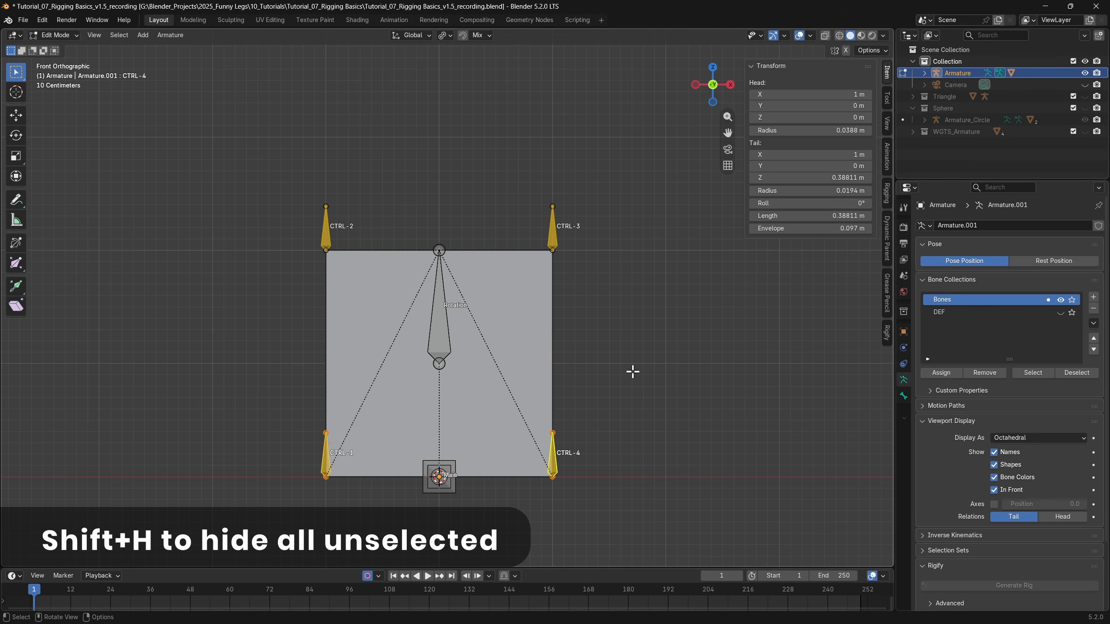
{"action": "key", "text": "shift+h"}
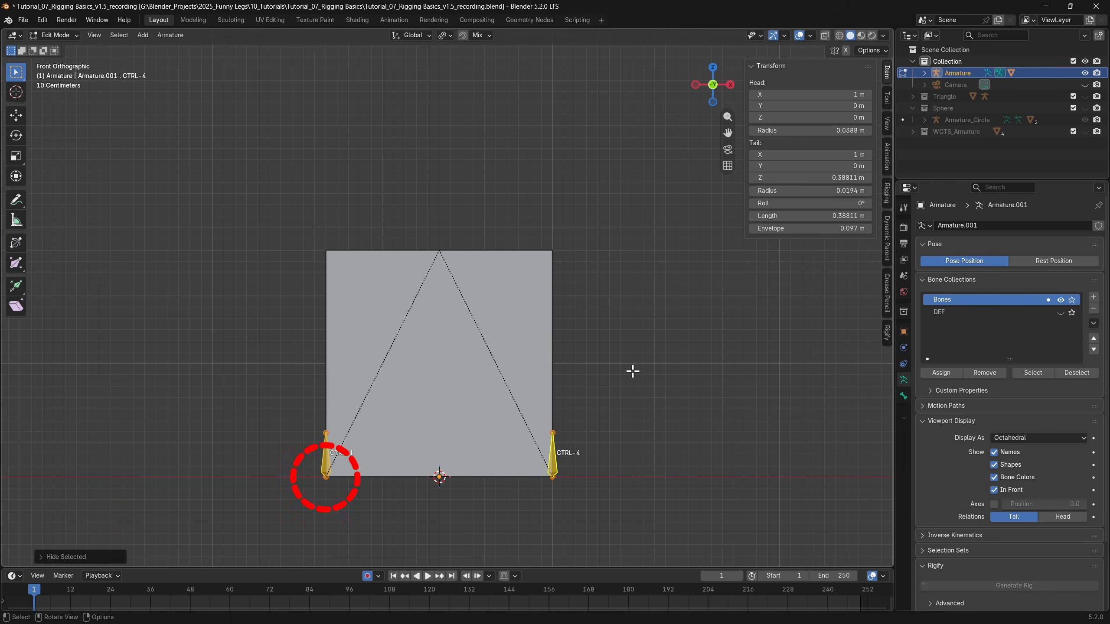
{"action": "left_click", "coordinate": [327, 478]}
{"action": "key", "text": "shift+s"}
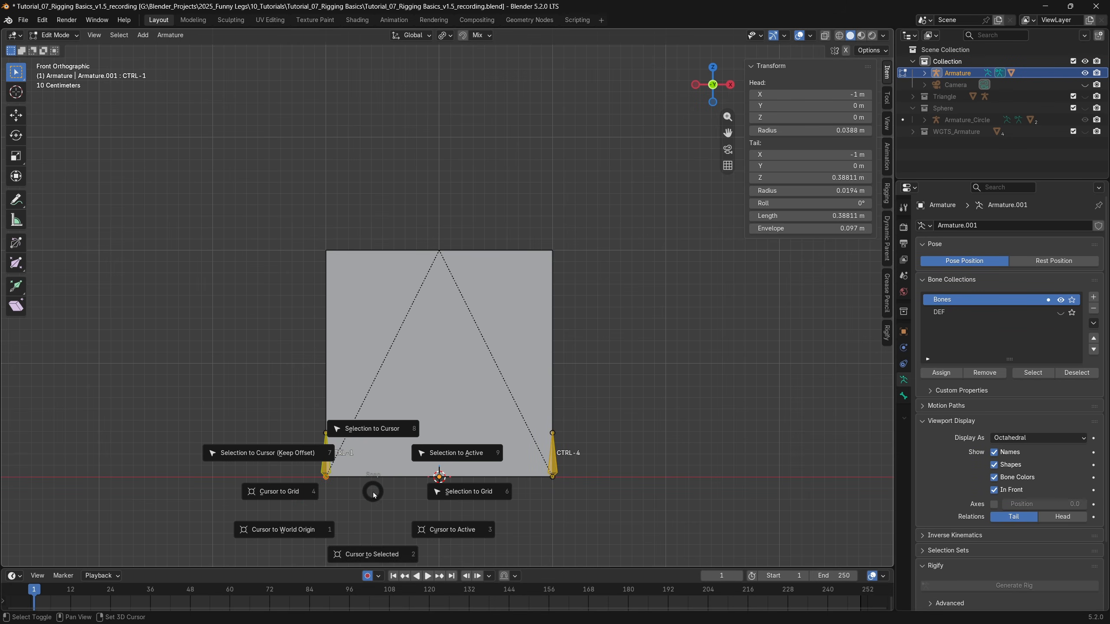
{"action": "left_click", "coordinate": [378, 553]}
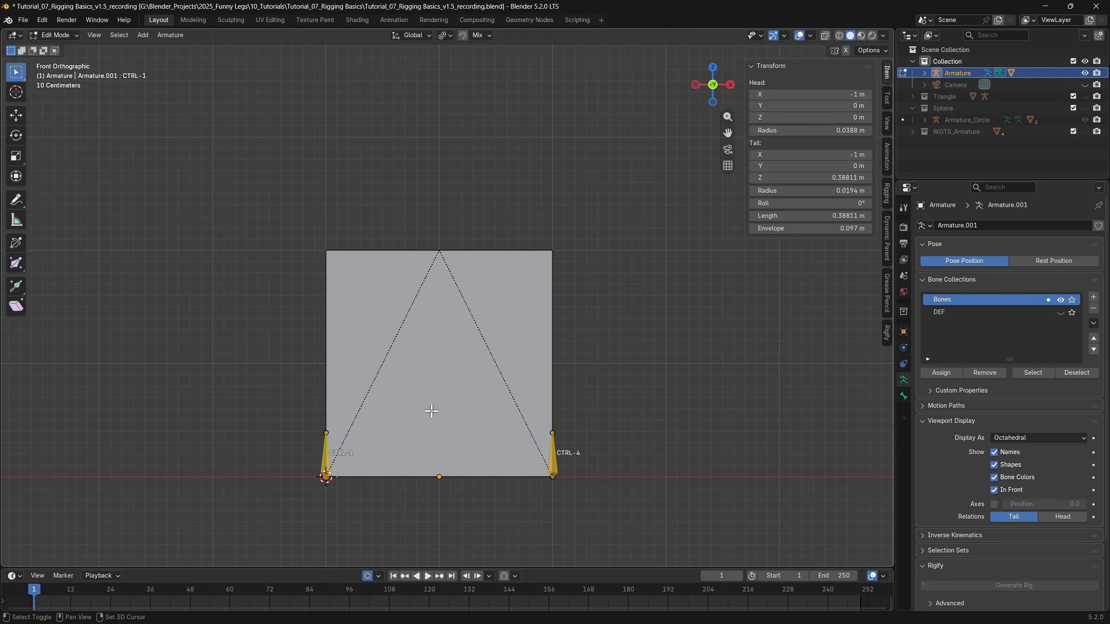
Step: Add a bone at the 3D cursor, rotated 90° on Y and scaled to 2 m so it reaches from CTRL-1 to CTRL-4
{"action": "key", "text": "shift+a"}
{"action": "key", "text": "r"}
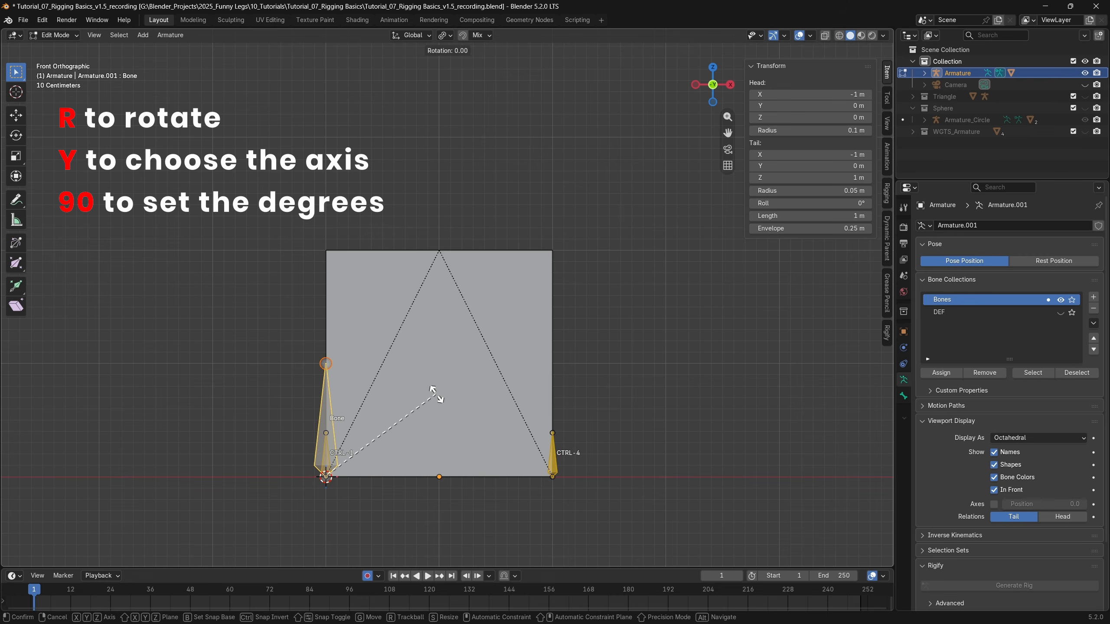
{"action": "type", "text": "y90"}
{"action": "key", "text": "Return"}
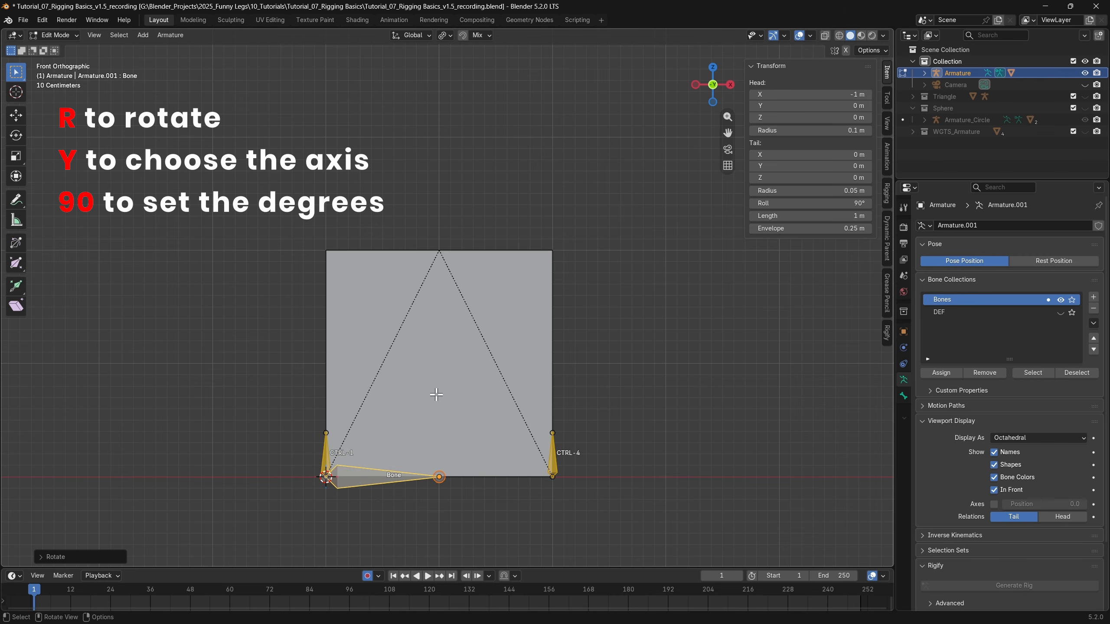
{"action": "key", "text": "s"}
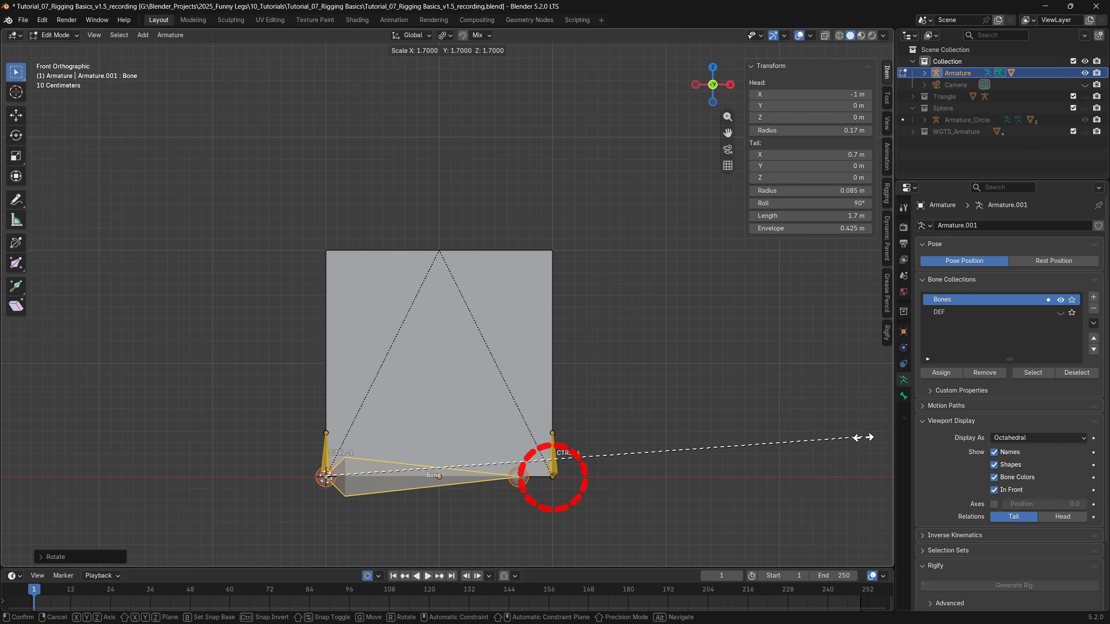
{"action": "left_click", "coordinate": [57, 437]}
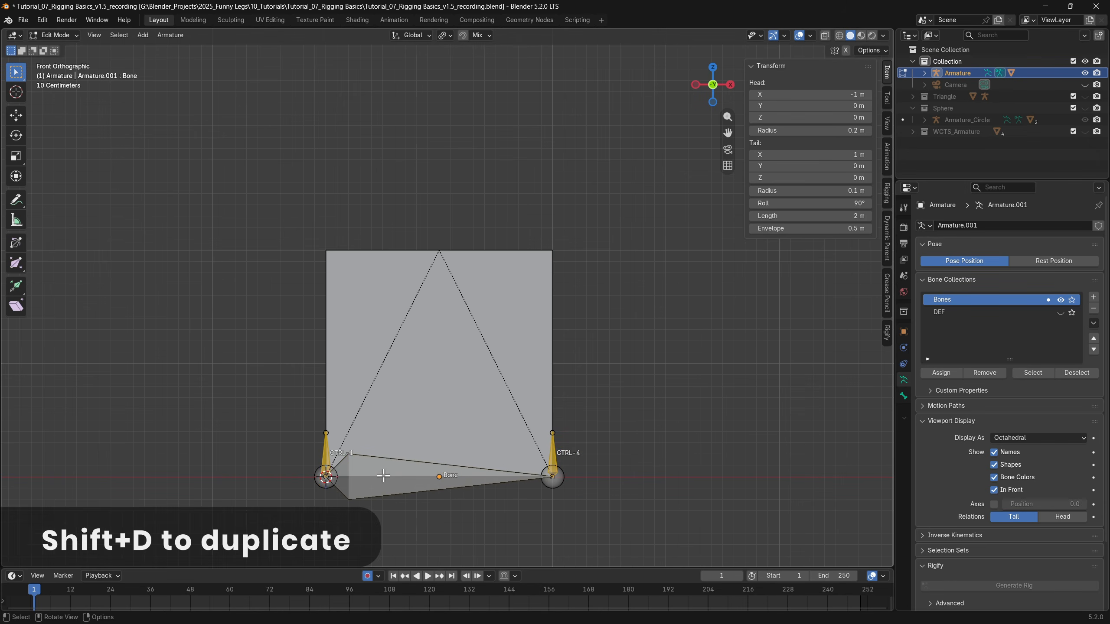
Step: Duplicate the horizontal bone in place with its direction switched, and reveal the hidden bones
{"action": "key", "text": "shift+d"}
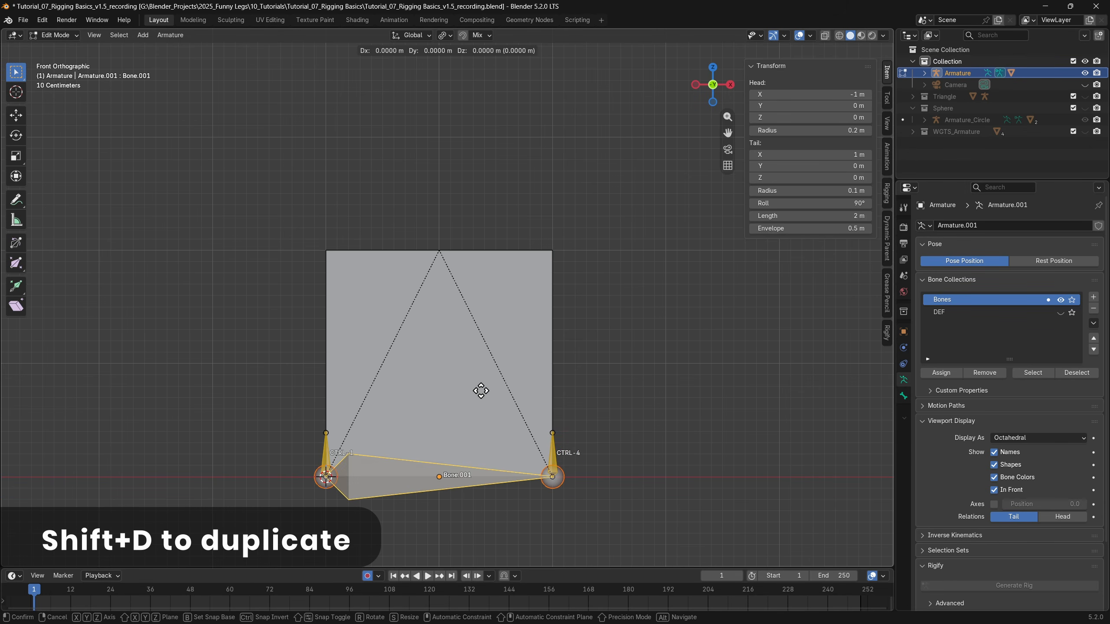
{"action": "right_click", "coordinate": [481, 390]}
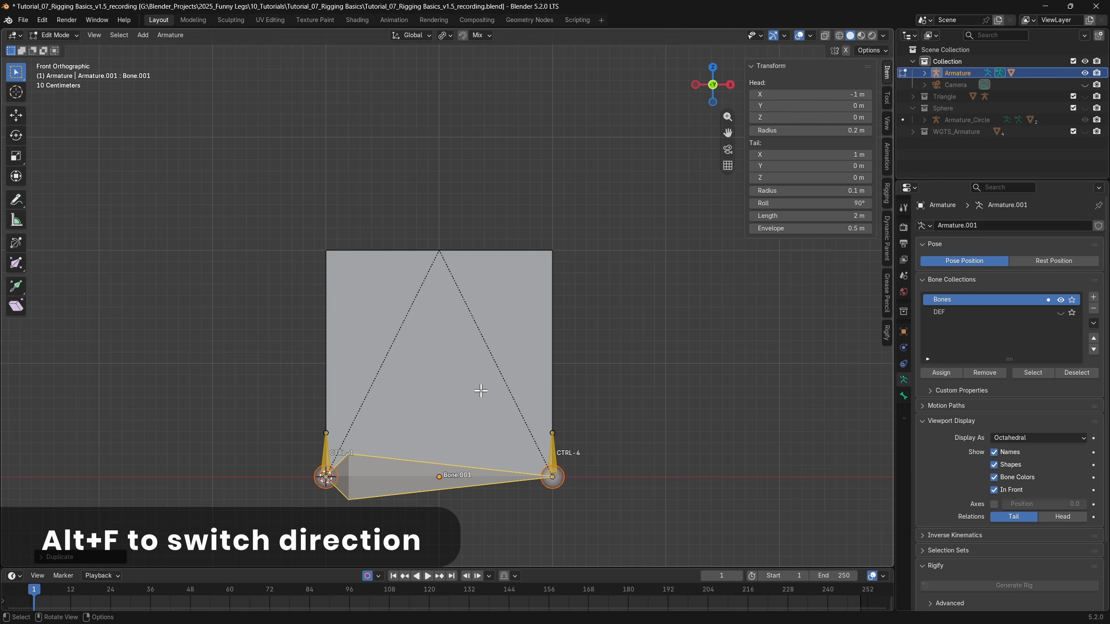
{"action": "key", "text": "alt+f"}
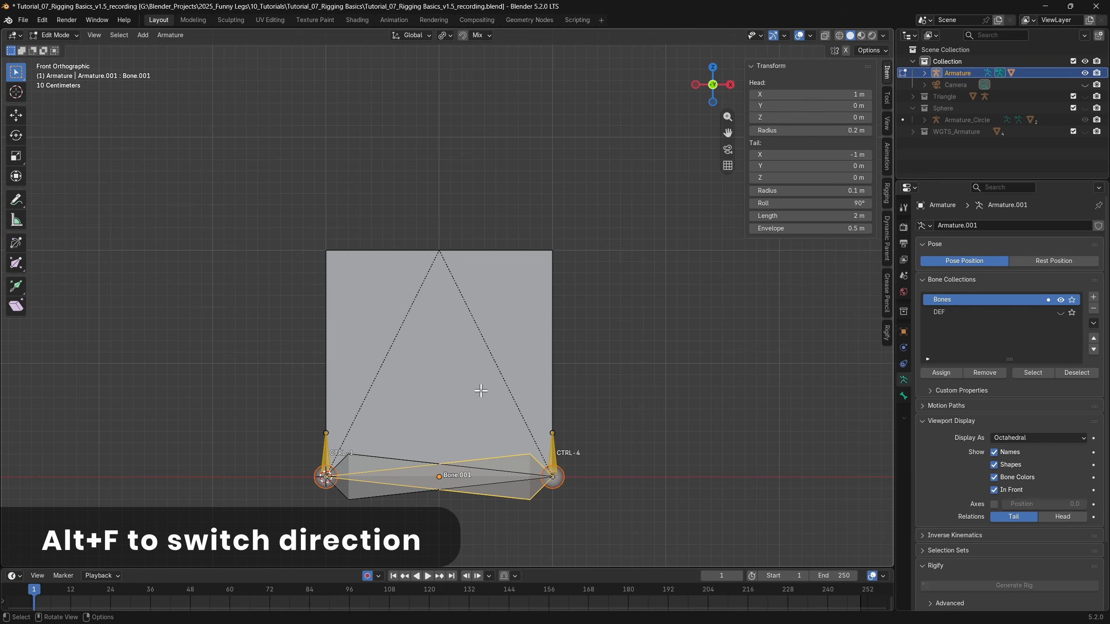
{"action": "left_click", "coordinate": [481, 391]}
{"action": "key", "text": "alt+h"}
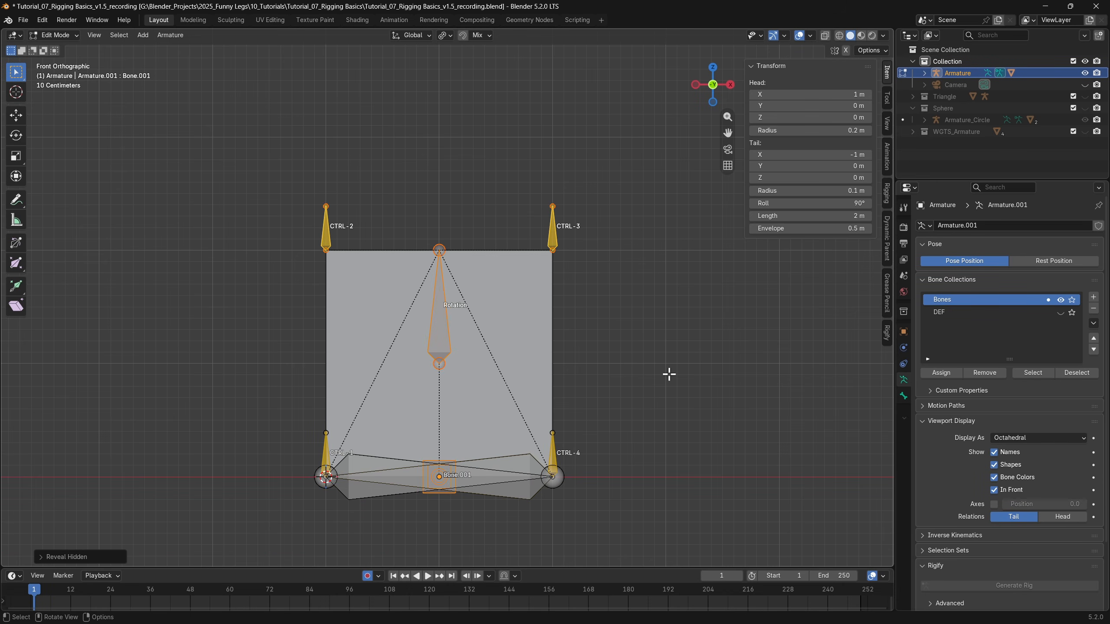
Step: Rename the Rotation bone in the plane's upper half as Rotation-Middle
{"action": "left_click", "coordinate": [669, 374]}
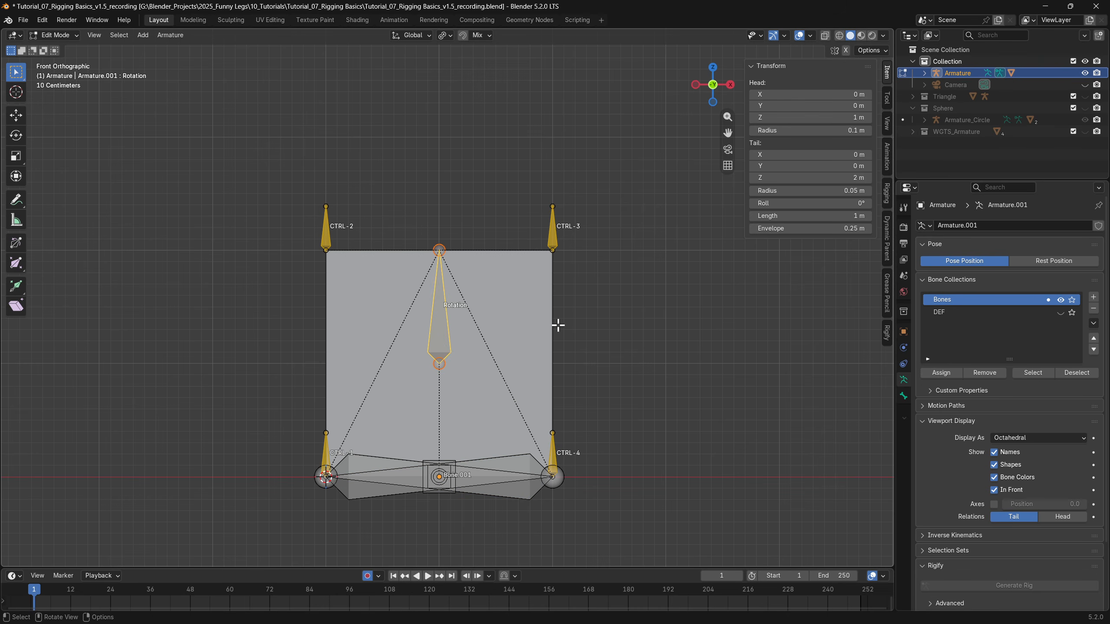
{"action": "key", "text": "F2"}
{"action": "left_click", "coordinate": [537, 326]}
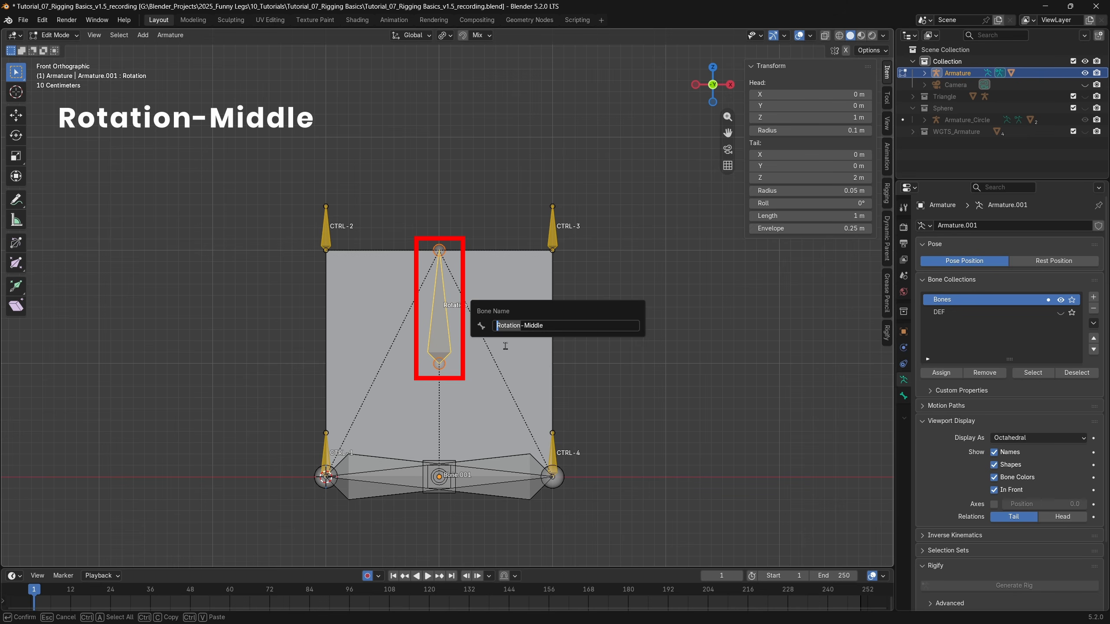
{"action": "key", "text": "Return"}
Step: Rename the horizontal bone starting at CTRL-1 as MCH-Rotation-1 and the reversed one starting at CTRL-4 as MCH-Rotation-2
{"action": "left_click", "coordinate": [380, 461]}
{"action": "key", "text": "F2"}
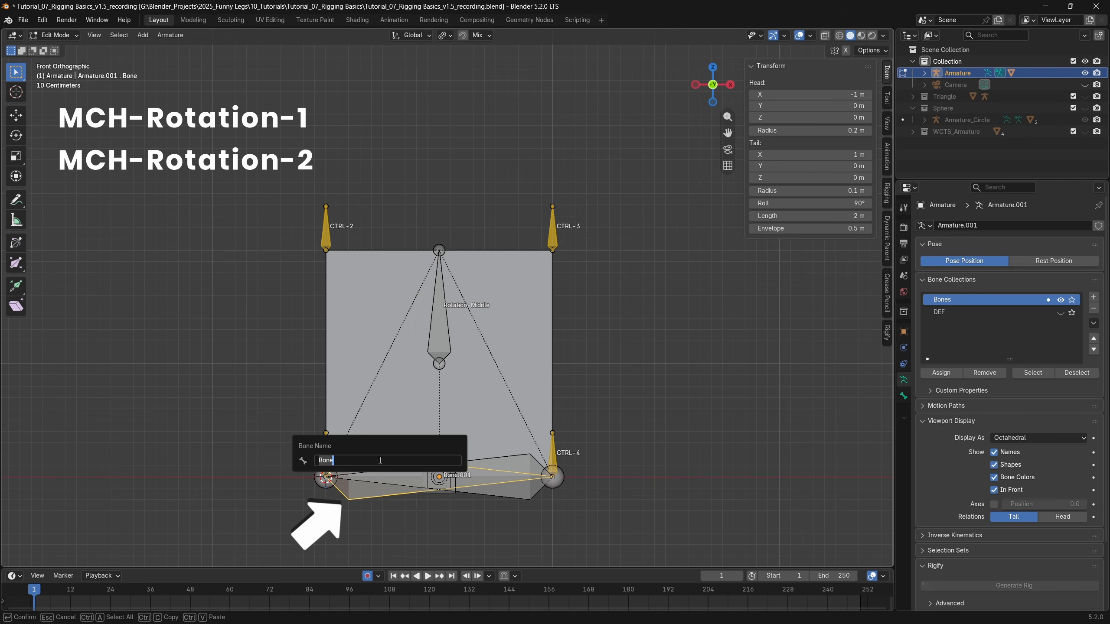
{"action": "type", "text": "MCH-Rotation-1"}
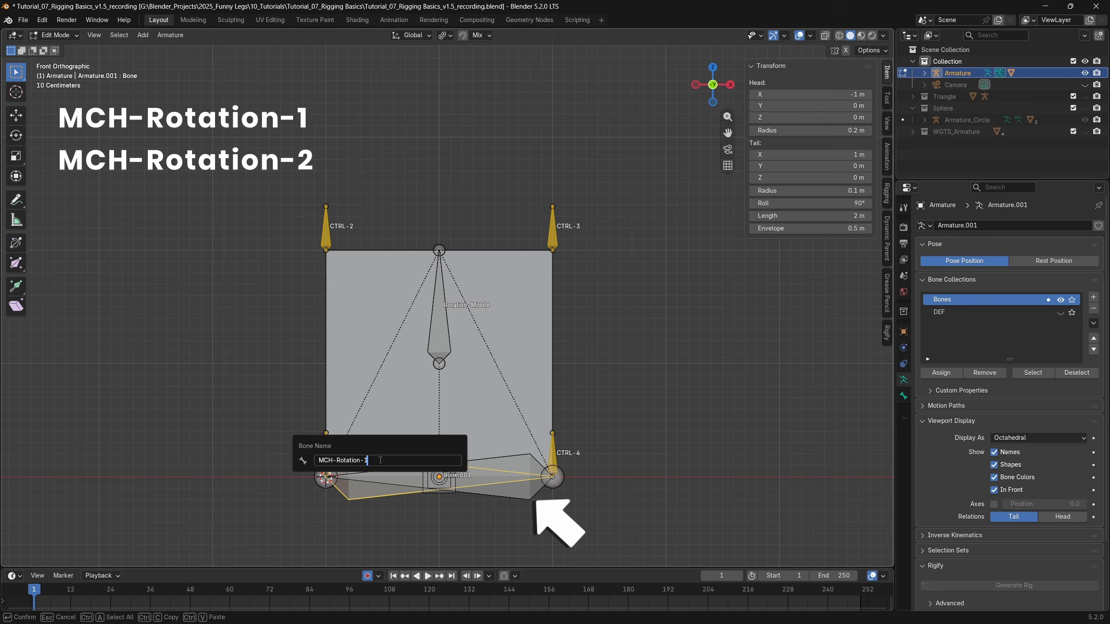
{"action": "key", "text": "ctrl+a"}
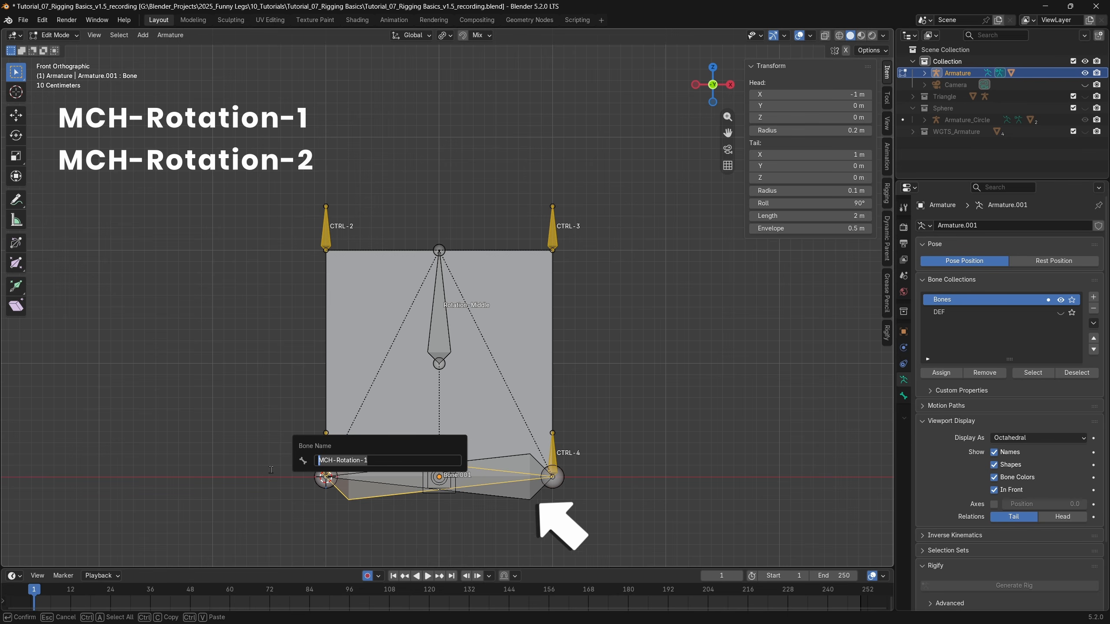
{"action": "key", "text": "Return"}
{"action": "left_click", "coordinate": [522, 495]}
{"action": "key", "text": "F2"}
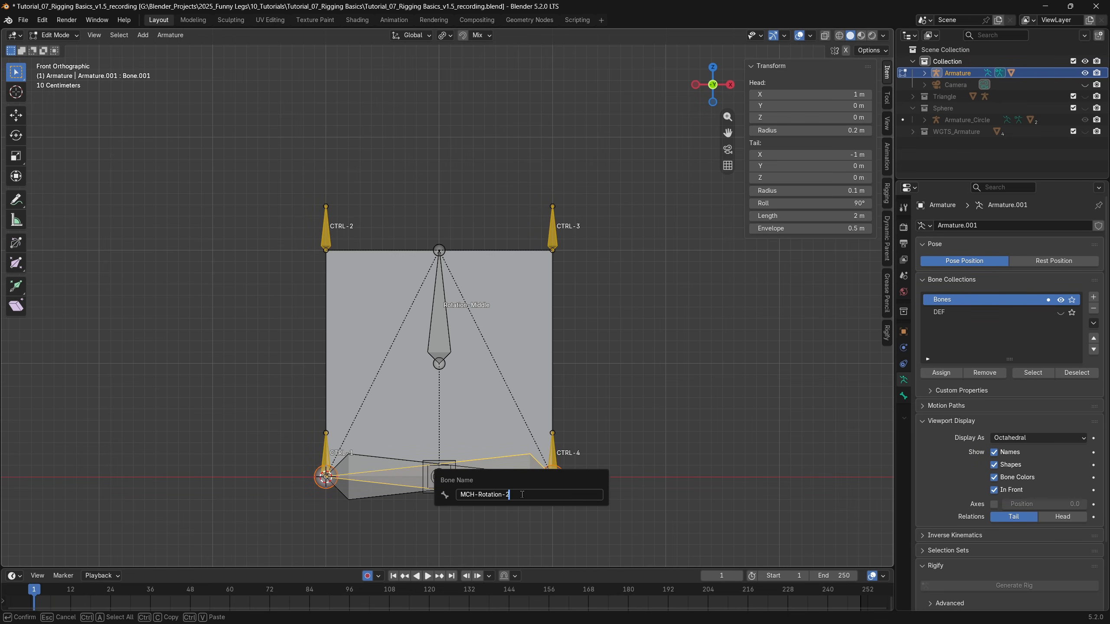
{"action": "key", "text": "Return"}
Step: Parent Rotation-Middle to MCH-Rotation-2, and MCH-Rotation-2 to MCH-Rotation-1
{"action": "left_click", "coordinate": [440, 337]}
{"action": "left_click", "coordinate": [522, 486], "text": "shift"}
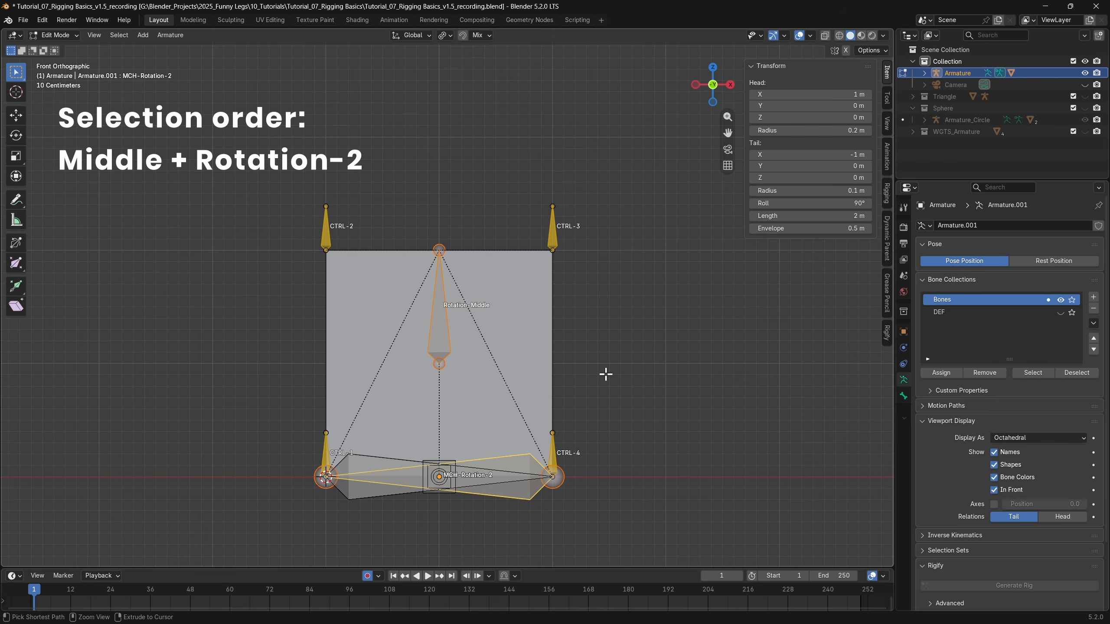
{"action": "key", "text": "ctrl+p"}
{"action": "left_click", "coordinate": [605, 375]}
{"action": "left_click", "coordinate": [522, 462]}
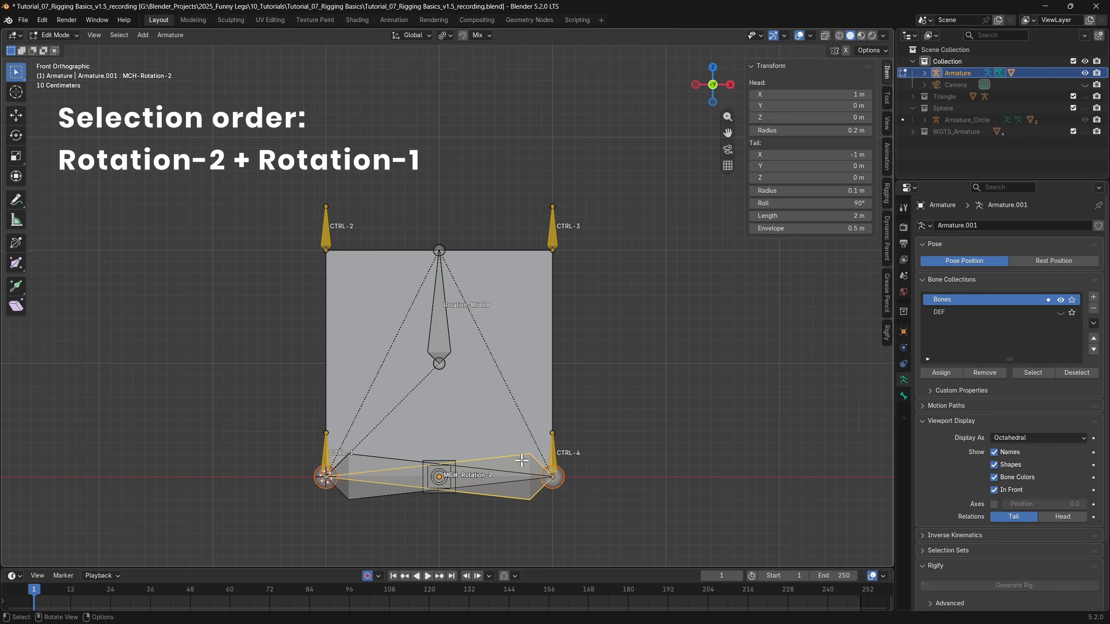
{"action": "left_click", "coordinate": [376, 457], "text": "shift"}
{"action": "key", "text": "ctrl+p"}
{"action": "left_click", "coordinate": [448, 399]}
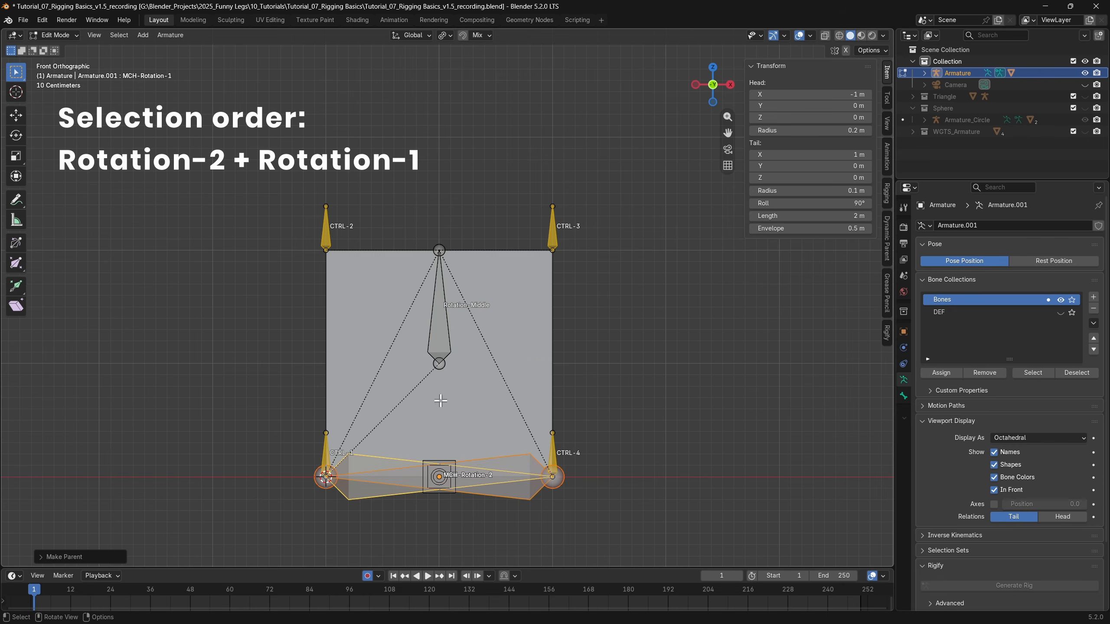
Step: Parent the MCH-Rotation-1 bone to the Main bone
{"action": "left_click", "coordinate": [443, 491], "text": "shift"}
{"action": "left_click", "coordinate": [444, 490], "text": "shift"}
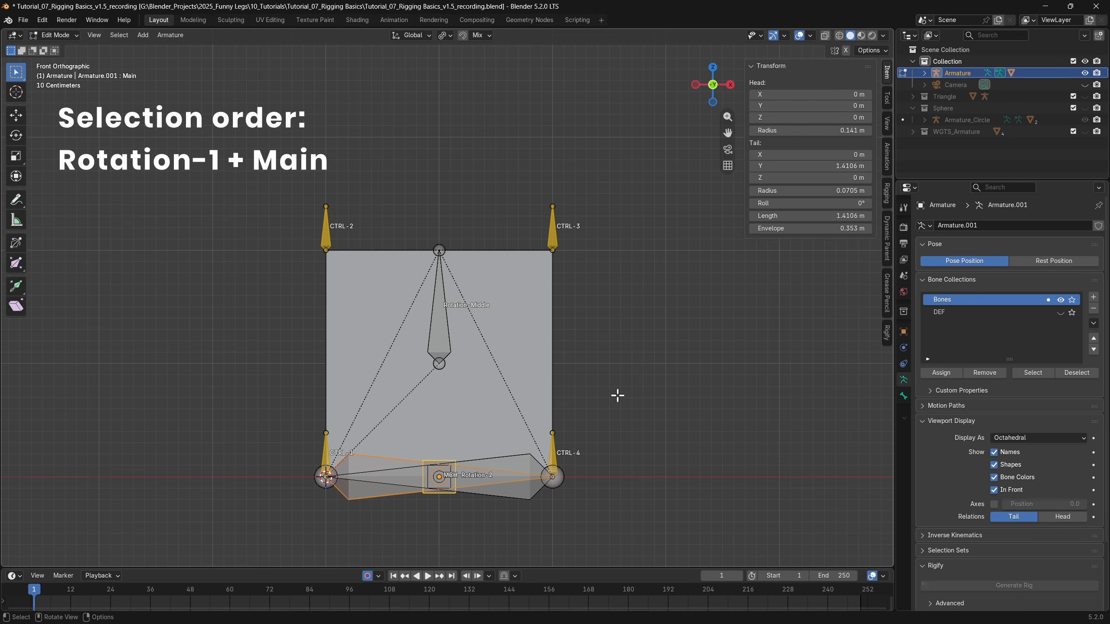
{"action": "key", "text": "ctrl+p"}
{"action": "left_click", "coordinate": [617, 396]}
Step: In Pose Mode, test the hierarchy by moving Rotation-Middle and rotating MCH-Rotation-1, and undo the rotation
{"action": "key", "text": "ctrl+Tab"}
{"action": "key", "text": "g"}
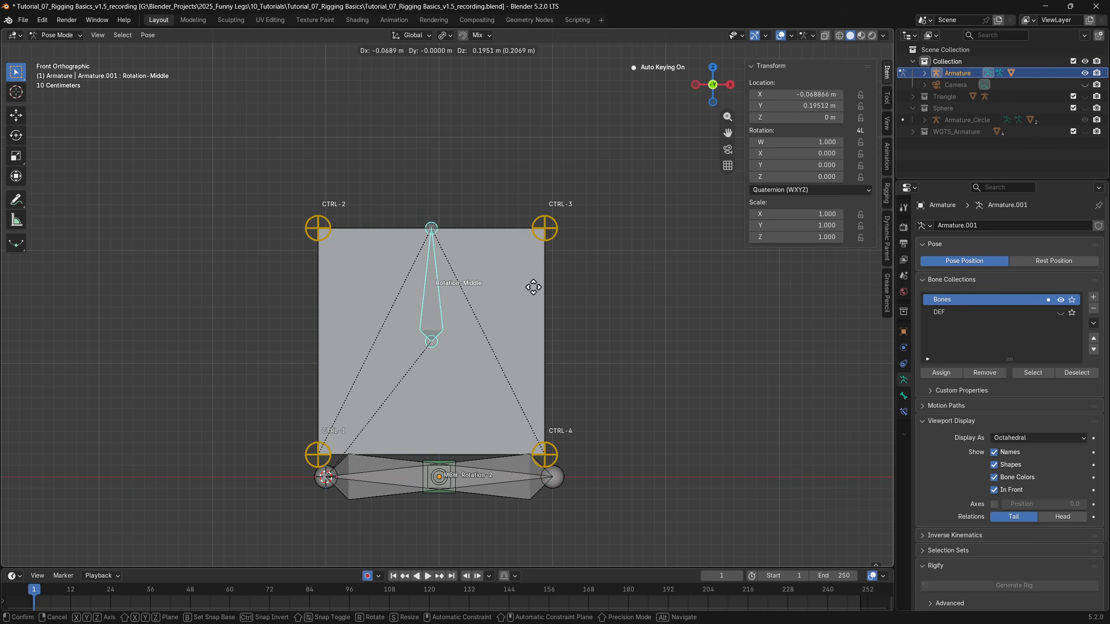
{"action": "left_click", "coordinate": [533, 288]}
{"action": "left_click", "coordinate": [539, 446]}
{"action": "key", "text": "r"}
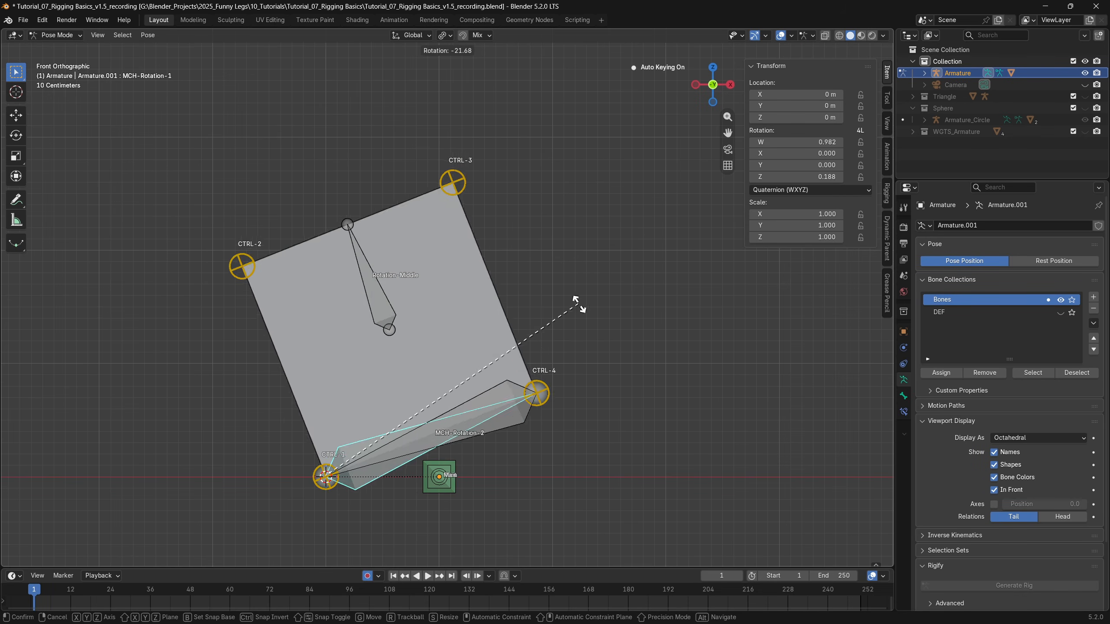
{"action": "left_click", "coordinate": [543, 287]}
{"action": "key", "text": "ctrl+z"}
Step: Test-move the Main bone to check that its child bones follow, and undo the move
{"action": "left_click", "coordinate": [443, 486]}
{"action": "key", "text": "g"}
{"action": "left_click", "coordinate": [431, 248]}
{"action": "key", "text": "ctrl+z"}
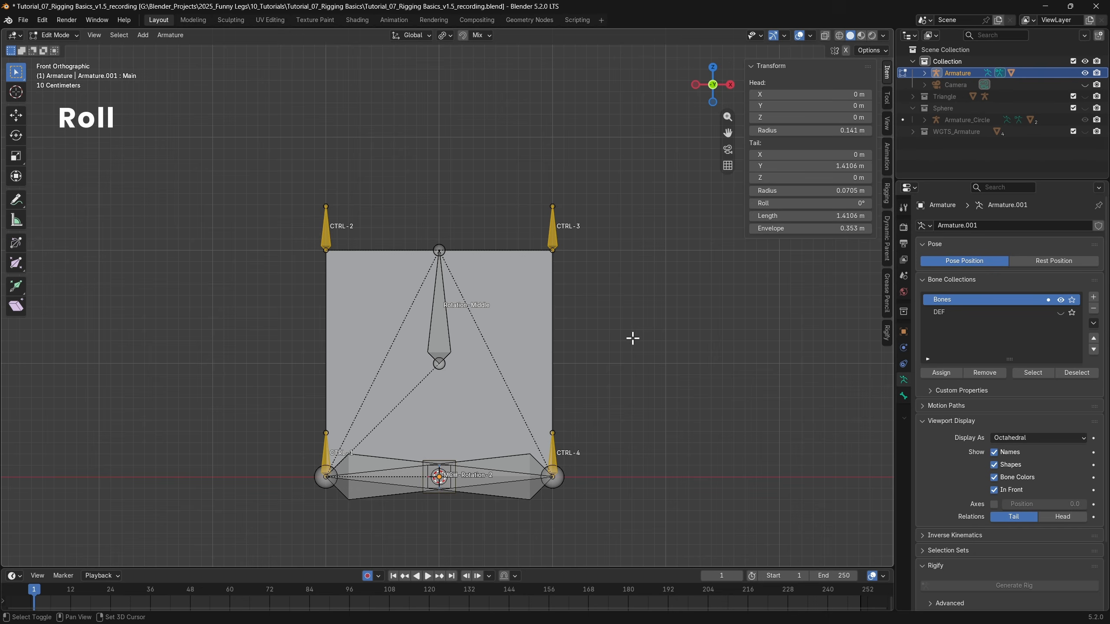
Step: Add a bone at the 3D cursor at the plane's base centre, scale it to about 0.71 m long and name it Roll
{"action": "key", "text": "shift+a"}
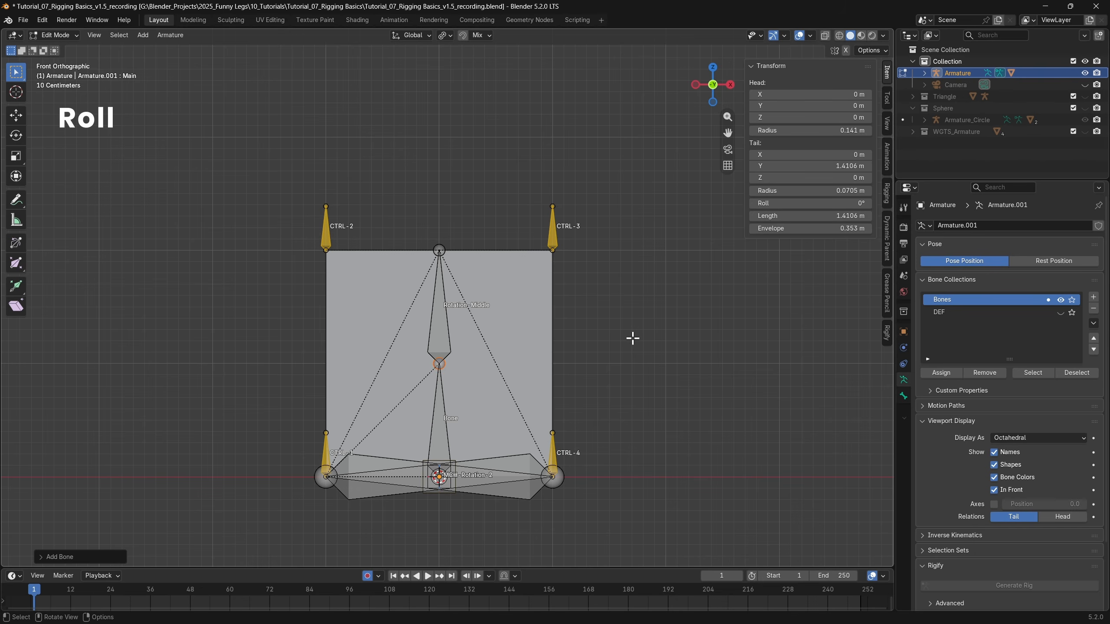
{"action": "left_click", "coordinate": [441, 429]}
{"action": "key", "text": "s"}
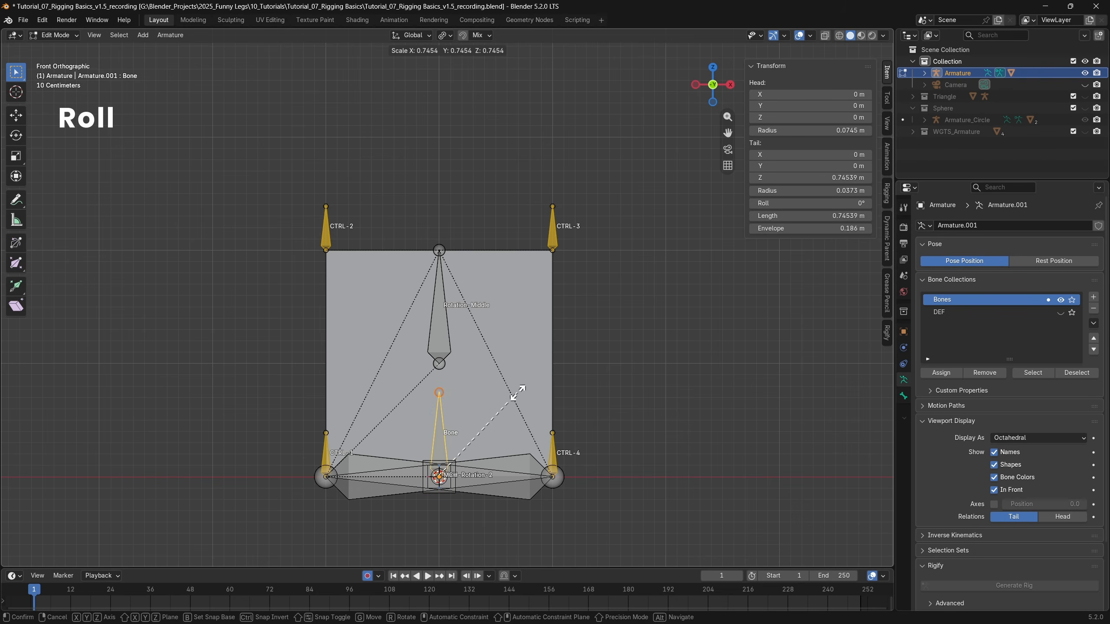
{"action": "left_click", "coordinate": [513, 397]}
{"action": "key", "text": "F2"}
{"action": "type", "text": "R"}
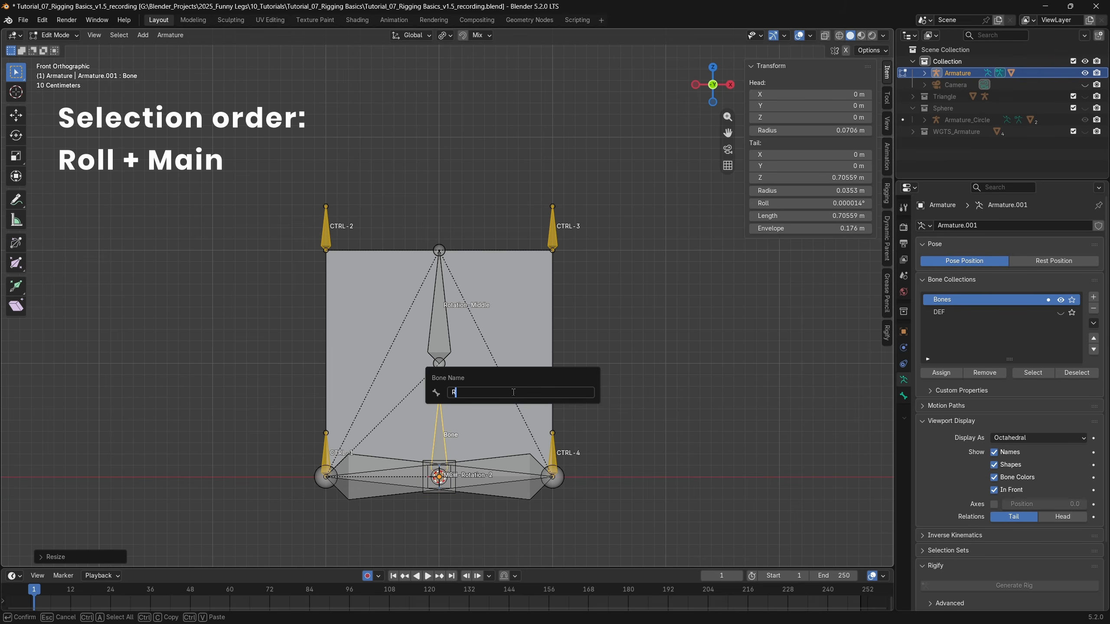
{"action": "type", "text": "oll"}
{"action": "key", "text": "Return"}
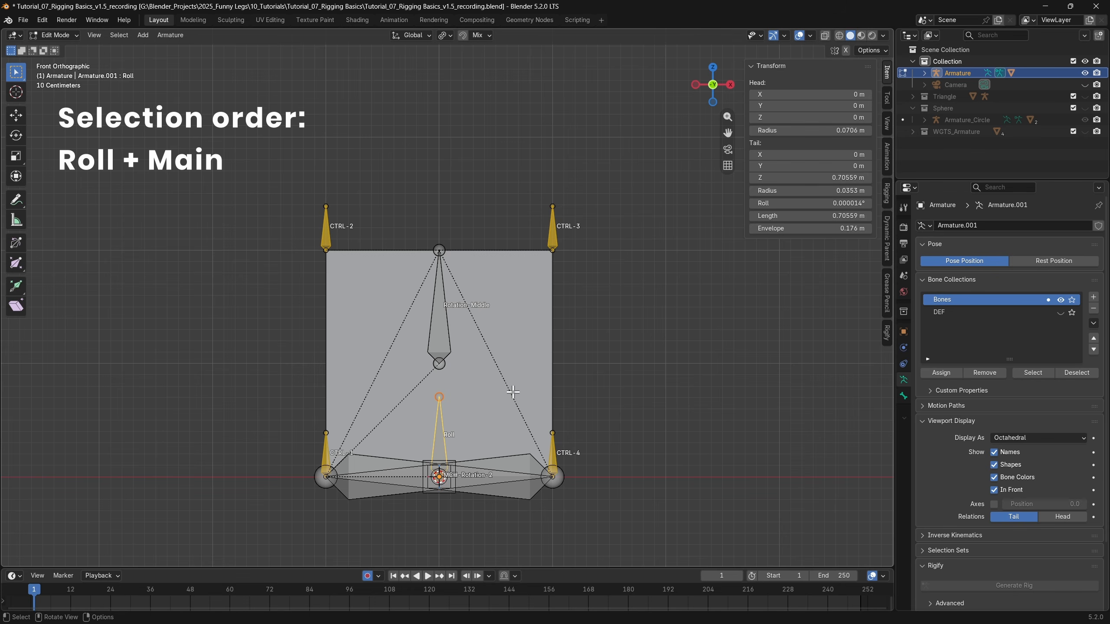
Step: Parent the Roll bone to the Main bone, selecting Roll first and Main as the active bone
{"action": "left_click", "coordinate": [444, 486], "text": "alt+shift"}
{"action": "left_click", "coordinate": [387, 485]}
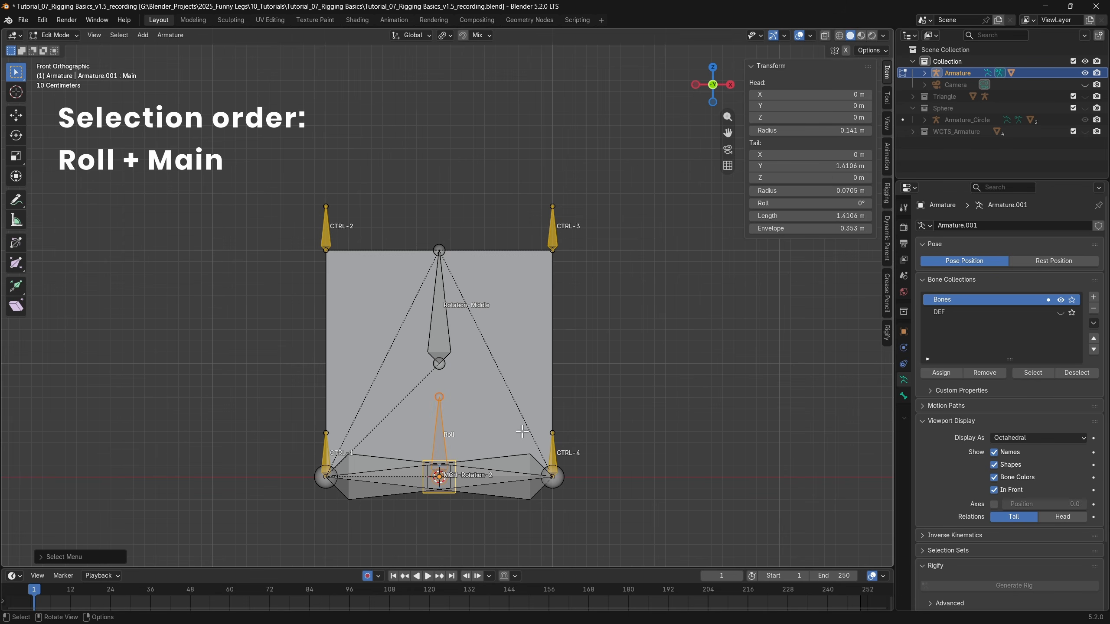
{"action": "key", "text": "ctrl+p"}
{"action": "left_click", "coordinate": [523, 432]}
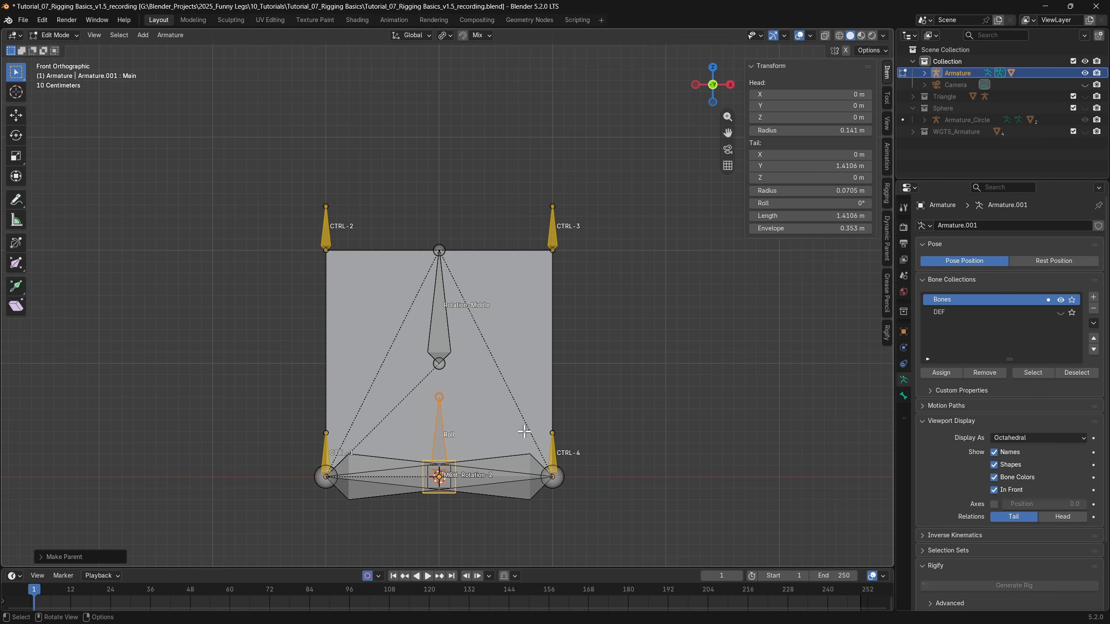
Step: Display the bone axes and hide every bone except Roll and the two MCH-Rotation bones
{"action": "left_click", "coordinate": [995, 504]}
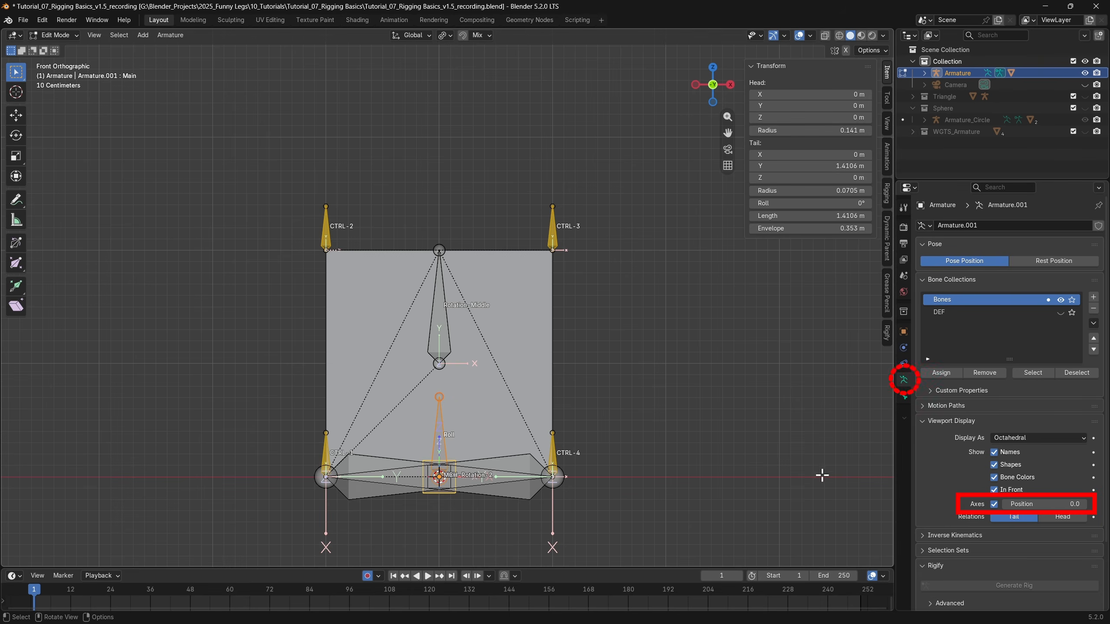
{"action": "middle_click_drag", "start_coordinate": [658, 431], "coordinate": [572, 428]}
{"action": "left_click", "coordinate": [412, 449]}
{"action": "left_click", "coordinate": [490, 481], "text": "shift"}
{"action": "left_click", "coordinate": [443, 418], "text": "shift"}
{"action": "key", "text": "shift+h"}
{"action": "middle_click_drag", "start_coordinate": [572, 429], "coordinate": [597, 395], "text": "shift"}
{"action": "left_click", "coordinate": [627, 333]}
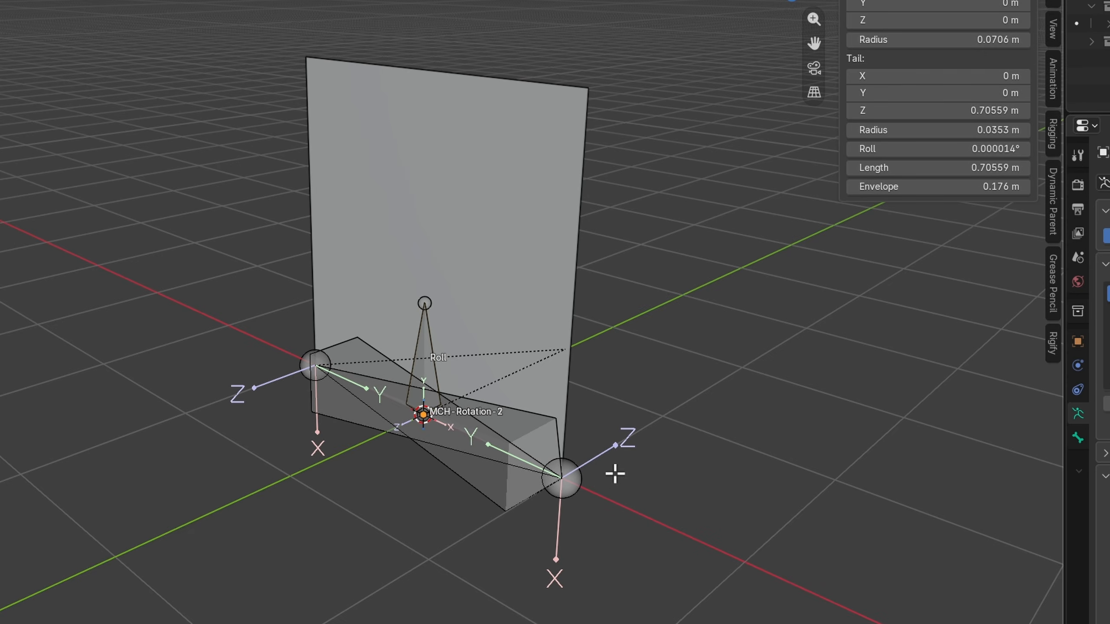
Step: Change the bone roll of MCH-Rotation-2 to -90°
{"action": "left_click", "coordinate": [533, 435]}
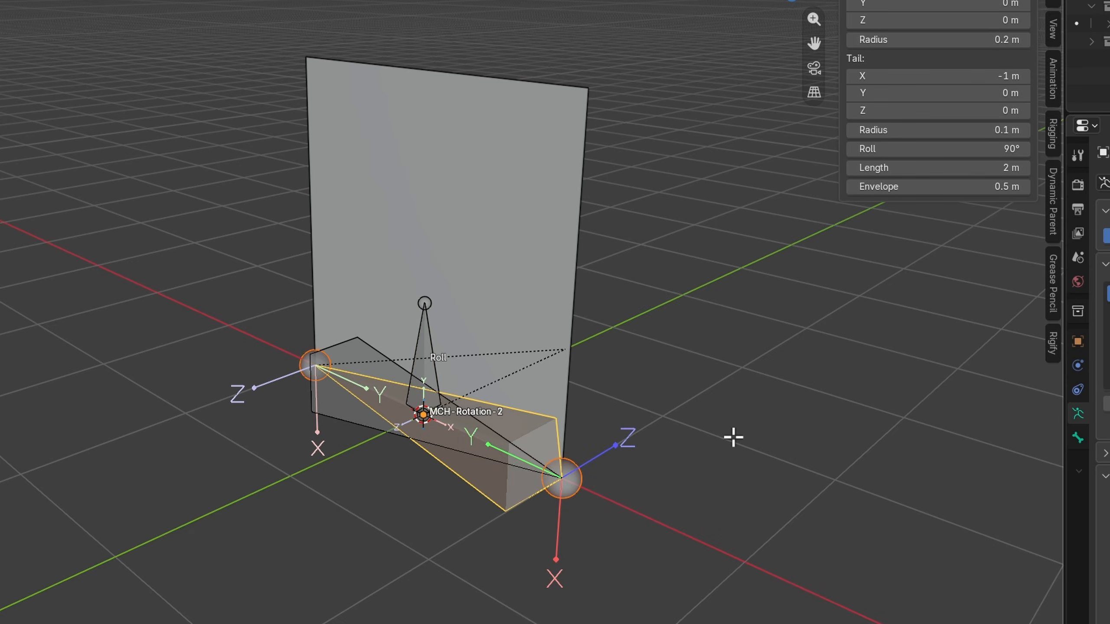
{"action": "key", "text": "ctrl+r"}
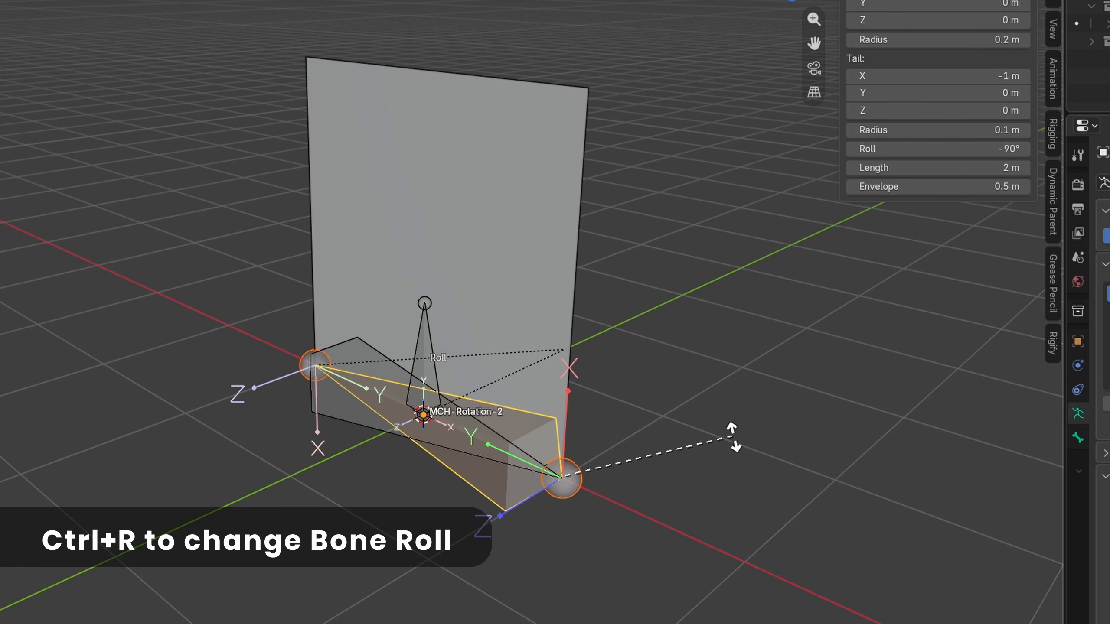
{"action": "left_click", "coordinate": [734, 437]}
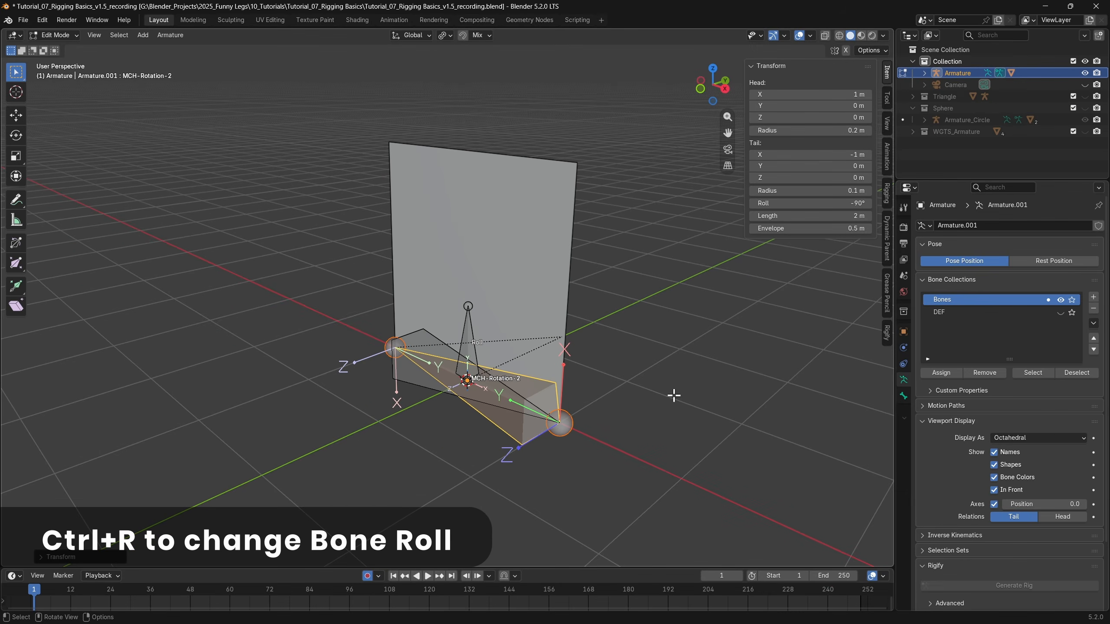
Step: In Pose Mode, add a Copy Rotation constraint to MCH-Rotation-1 that targets the Roll bone
{"action": "left_click", "coordinate": [700, 89]}
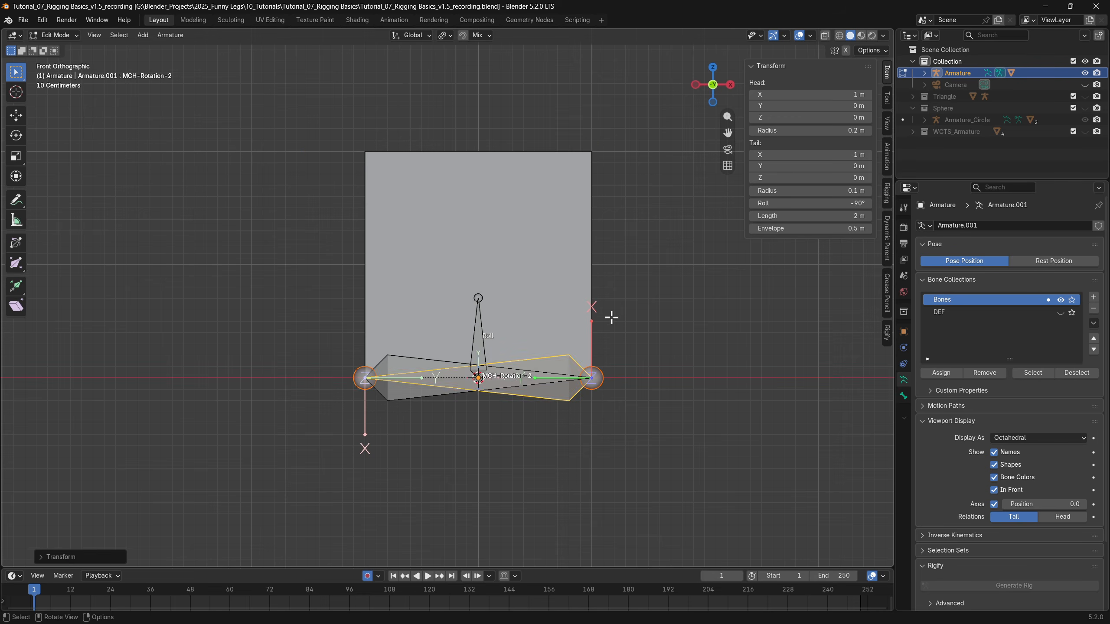
{"action": "key", "text": "ctrl+Tab"}
{"action": "left_click", "coordinate": [477, 330]}
{"action": "left_click", "coordinate": [402, 361], "text": "shift"}
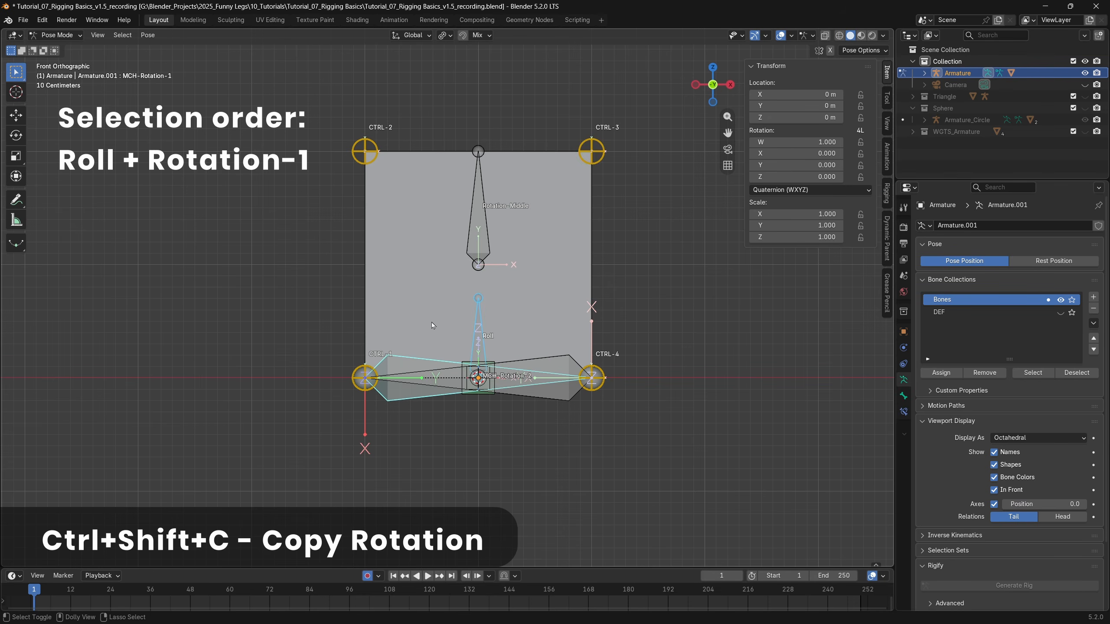
{"action": "key", "text": "ctrl+shift+c"}
{"action": "left_click", "coordinate": [201, 351]}
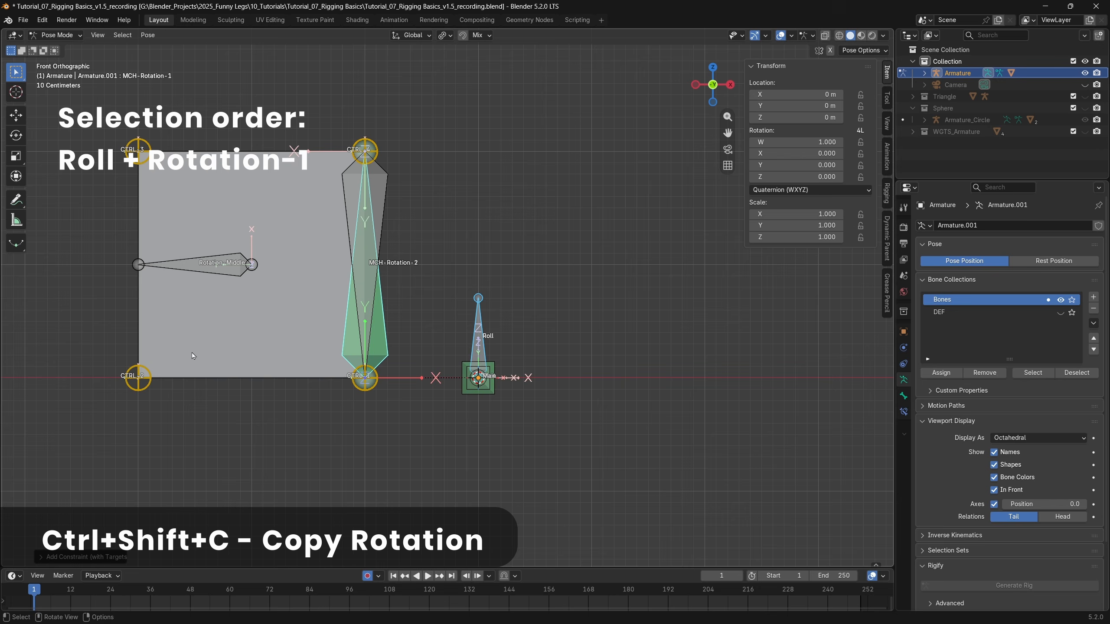
Step: Set the Copy Rotation constraint's target and owner to Local Space and restrict it to the Z axis
{"action": "left_click", "coordinate": [903, 411]}
{"action": "left_click", "coordinate": [1027, 352]}
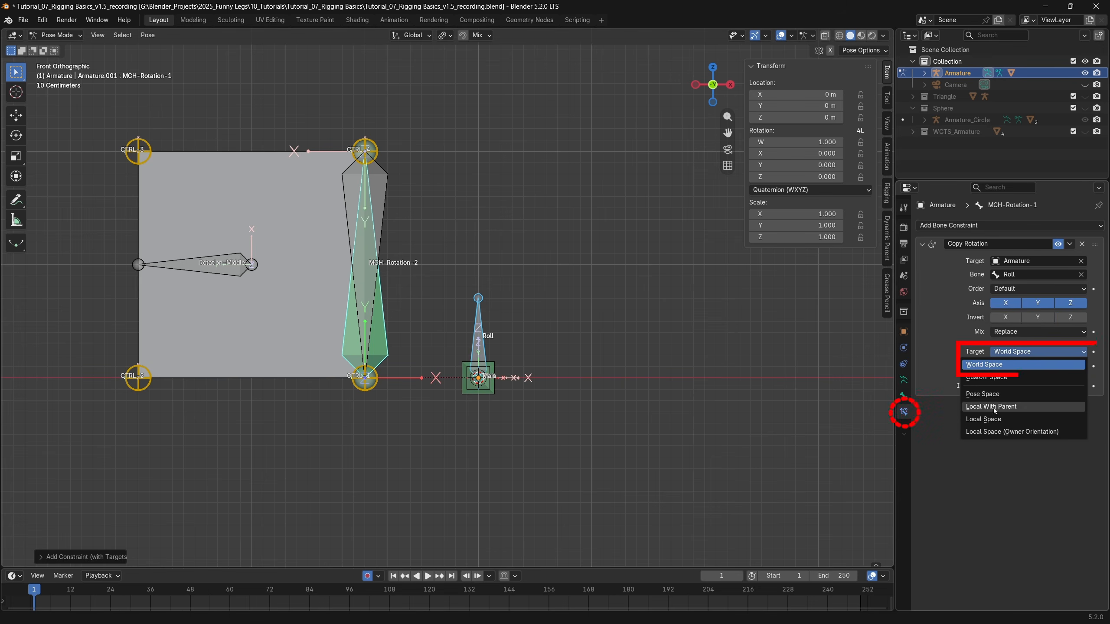
{"action": "left_click", "coordinate": [997, 410]}
{"action": "left_click", "coordinate": [1010, 366]}
{"action": "left_click", "coordinate": [1002, 436]}
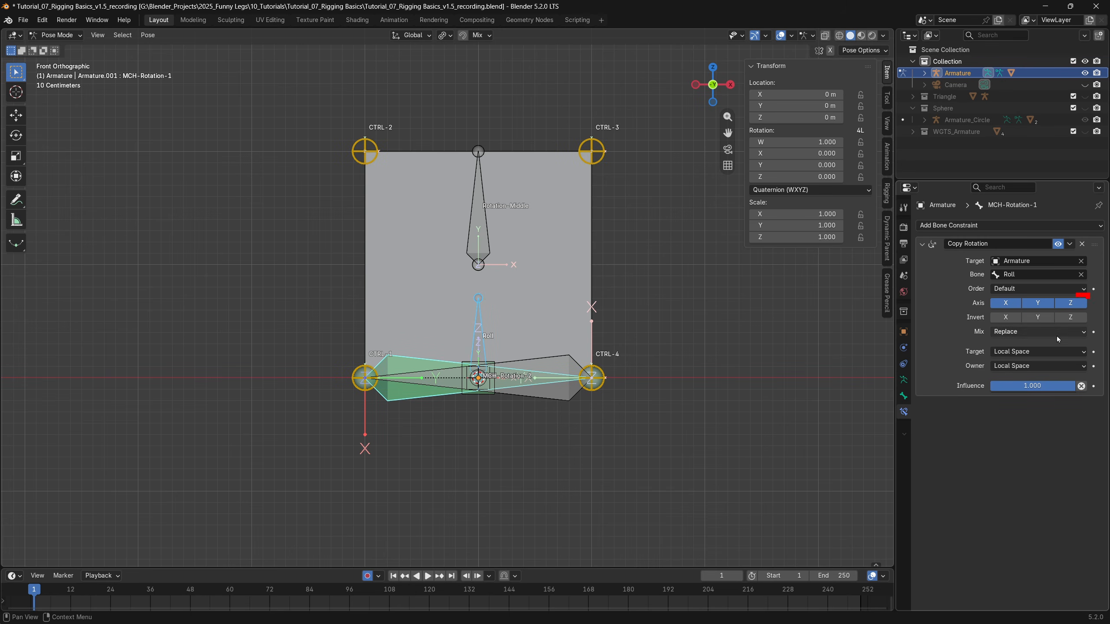
{"action": "left_click", "coordinate": [1038, 308]}
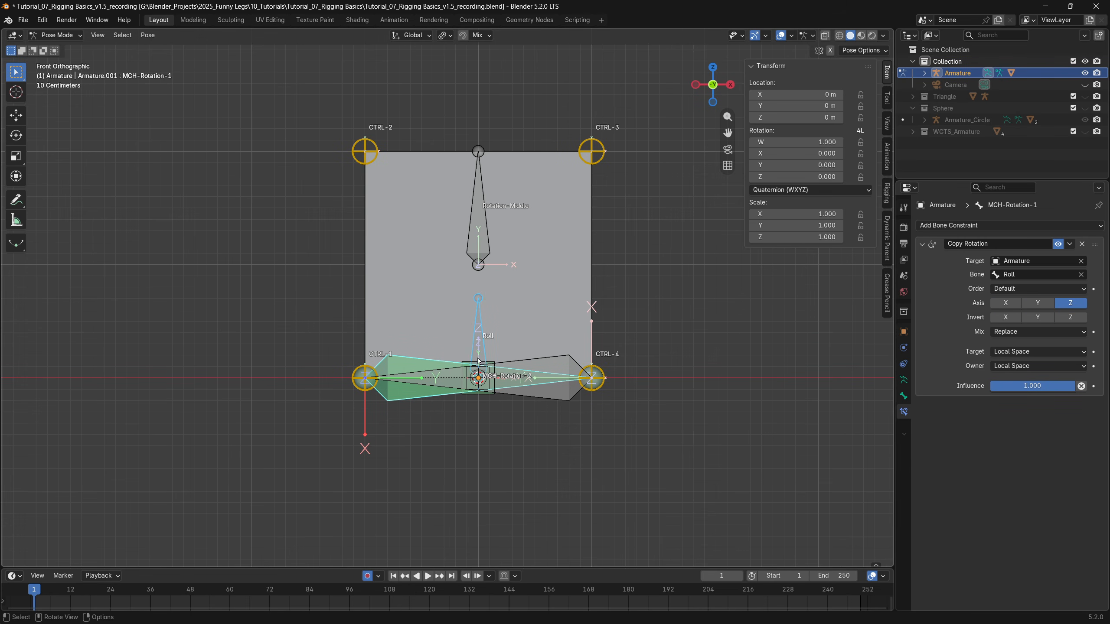
Step: Test-rotate the Roll bone in both directions to check how the plane pivots, undoing each rotation
{"action": "left_click", "coordinate": [480, 338]}
{"action": "key", "text": "r"}
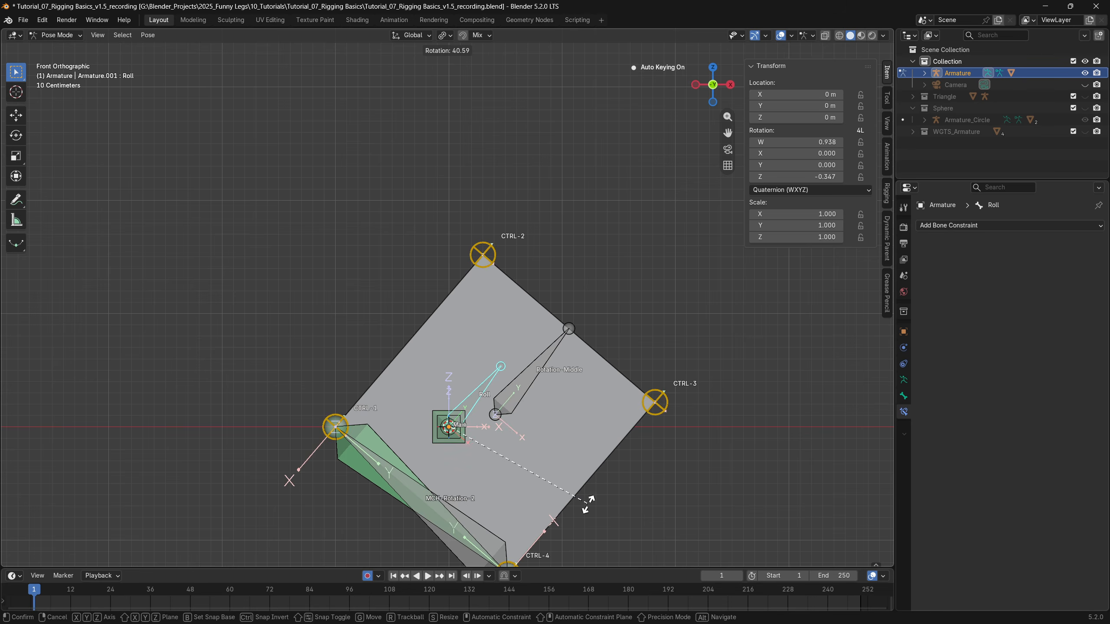
{"action": "left_click", "coordinate": [612, 501]}
{"action": "key", "text": "ctrl+z"}
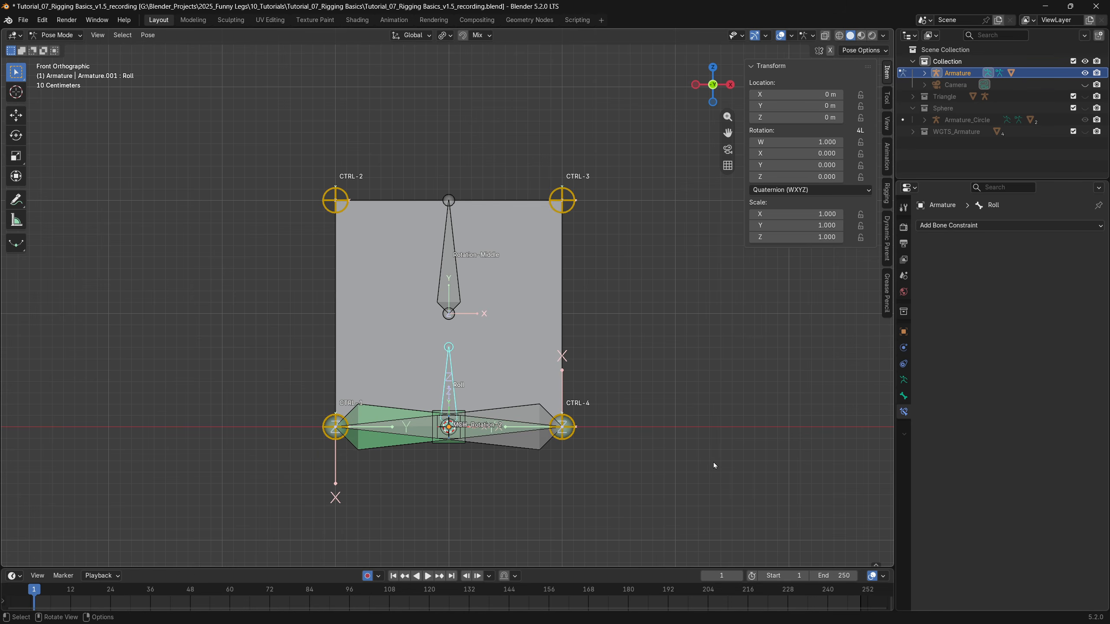
{"action": "key", "text": "r"}
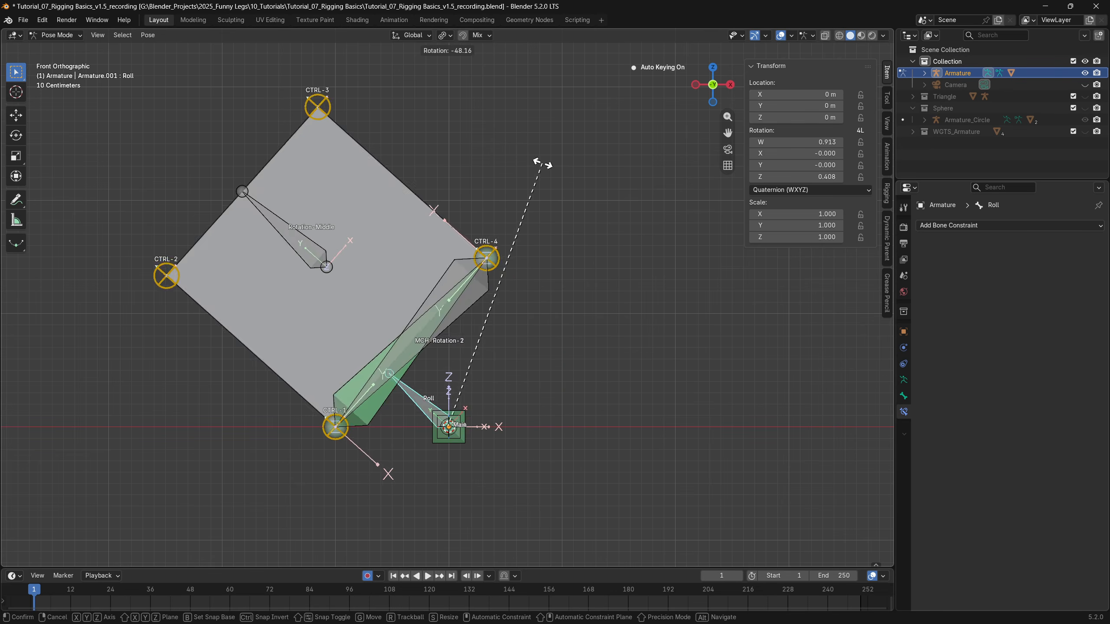
{"action": "left_click", "coordinate": [641, 355]}
{"action": "key", "text": "ctrl+z"}
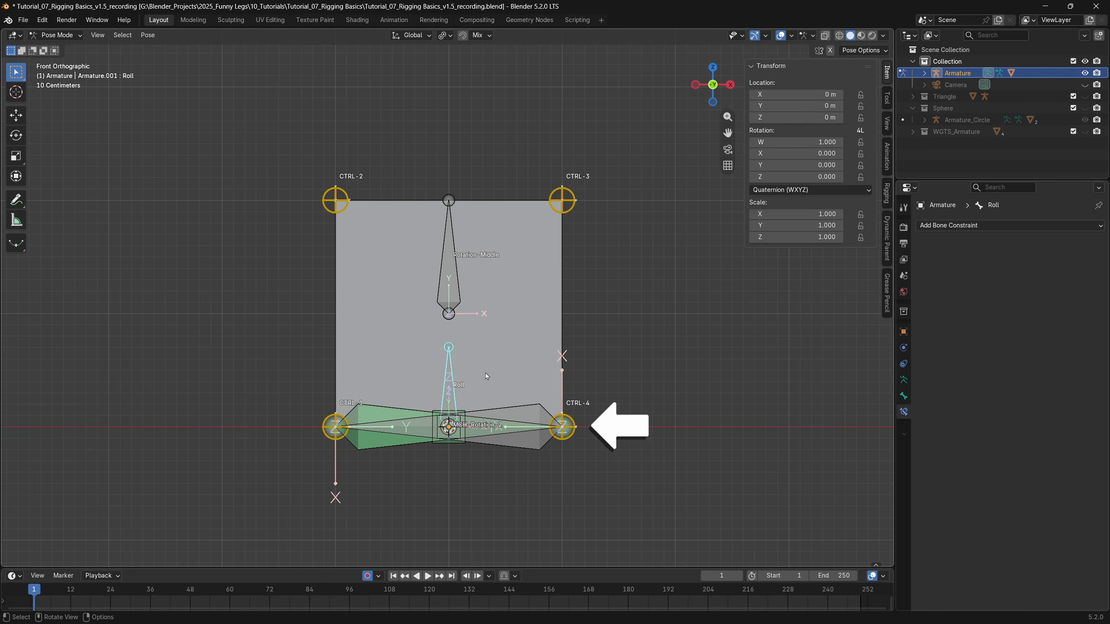
Step: Add a Limit Rotation constraint to MCH-Rotation-1 with the Z limit enabled, owner in Local Space and a Z maximum of 90°
{"action": "left_click", "coordinate": [367, 411], "text": "shift"}
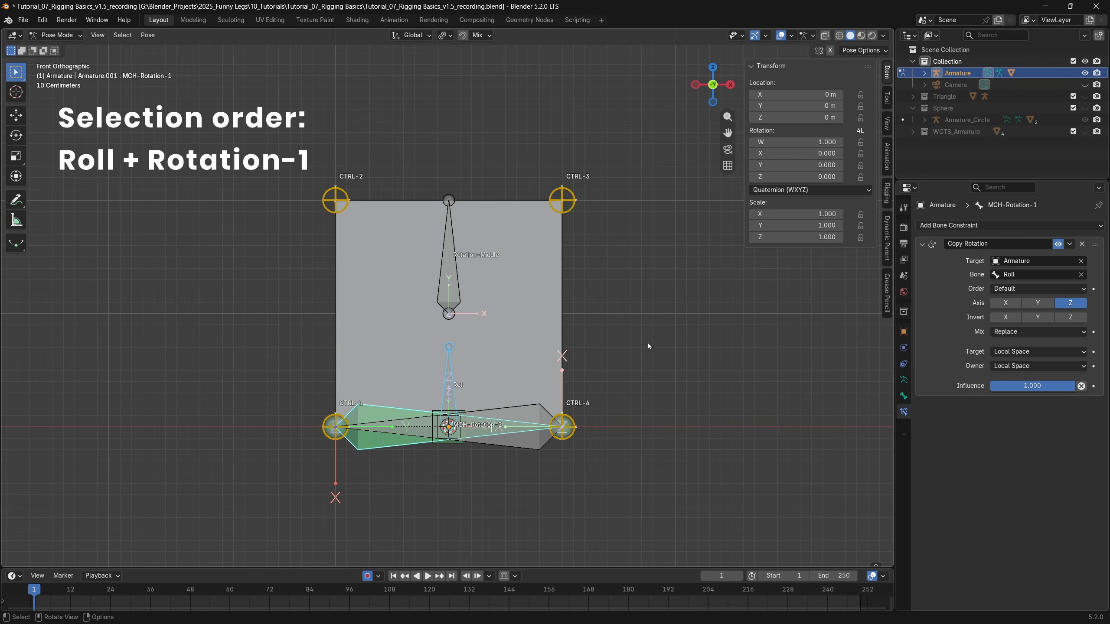
{"action": "key", "text": "ctrl+shift+c"}
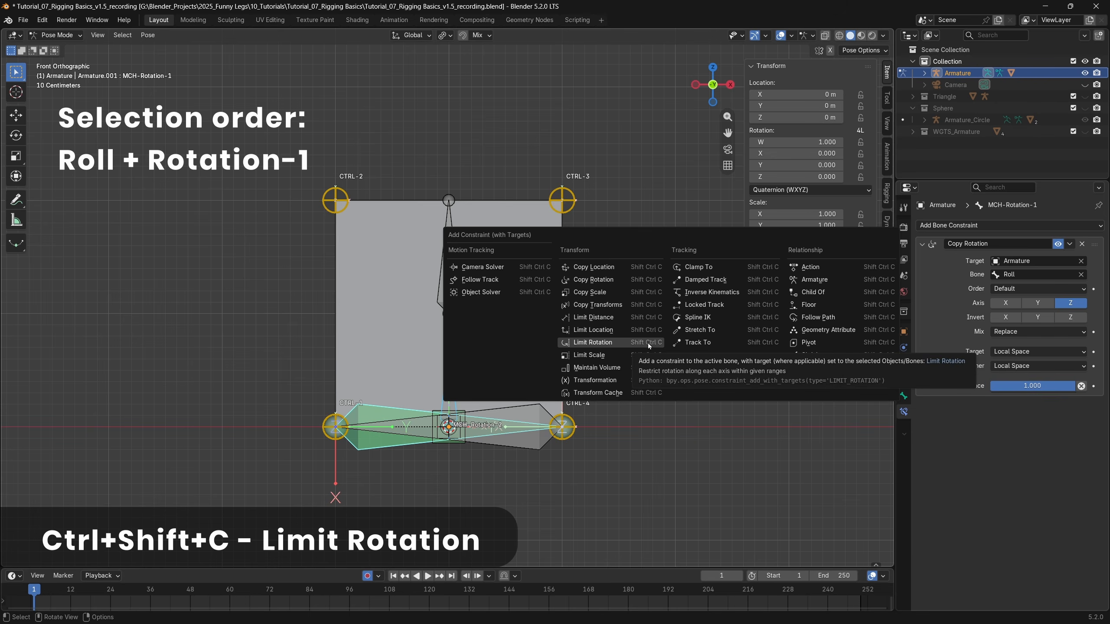
{"action": "left_click", "coordinate": [647, 344]}
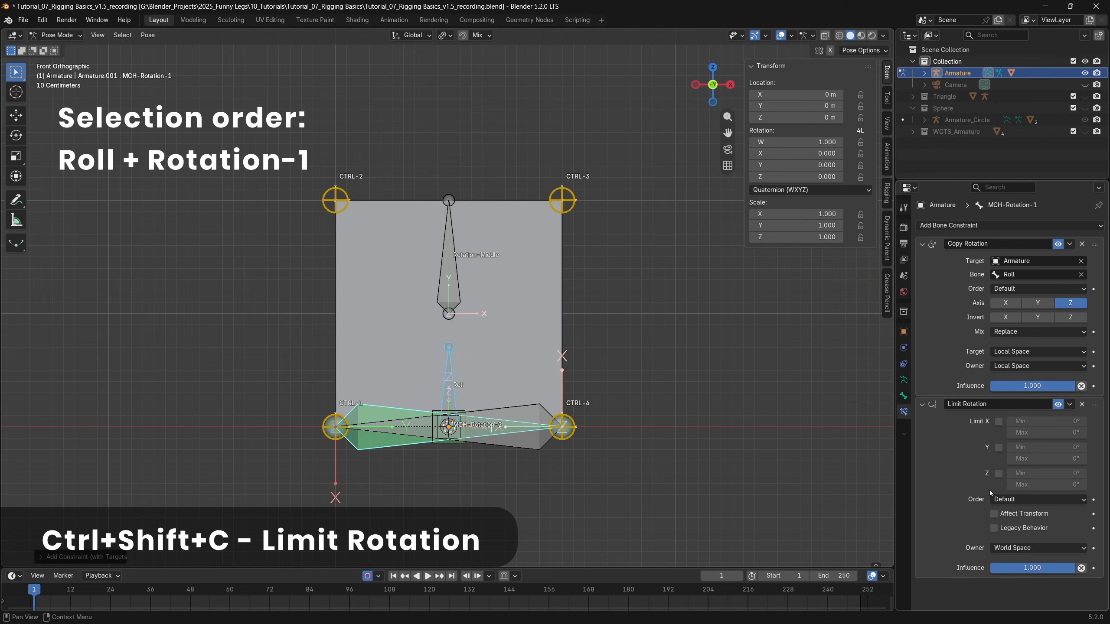
{"action": "left_click", "coordinate": [999, 474]}
{"action": "left_click", "coordinate": [1024, 548]}
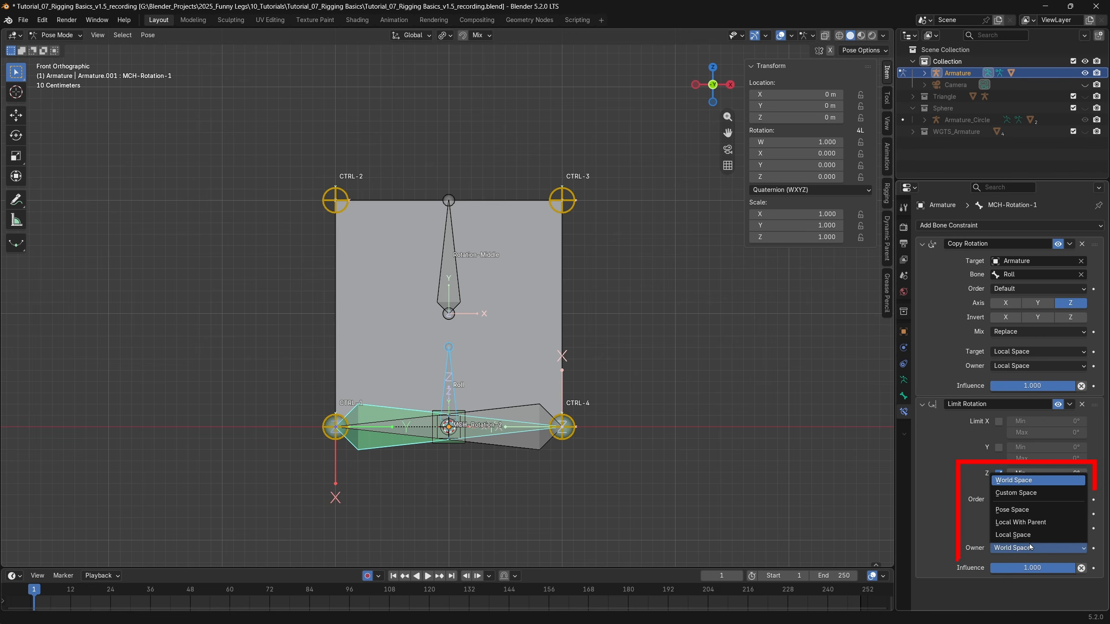
{"action": "left_click", "coordinate": [1026, 534]}
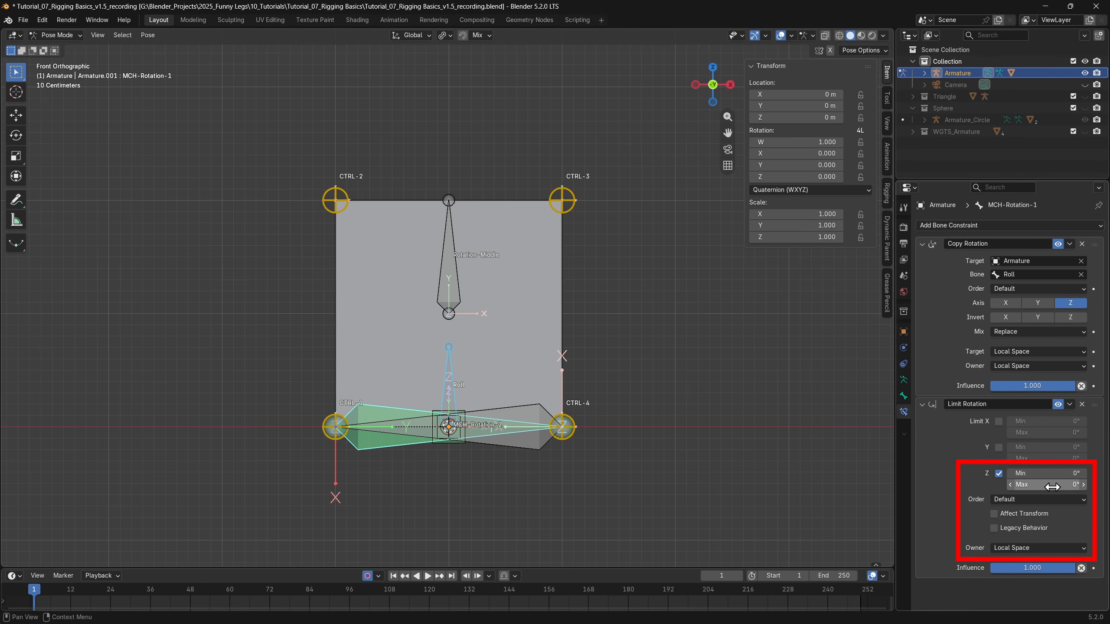
{"action": "left_click", "coordinate": [1052, 485]}
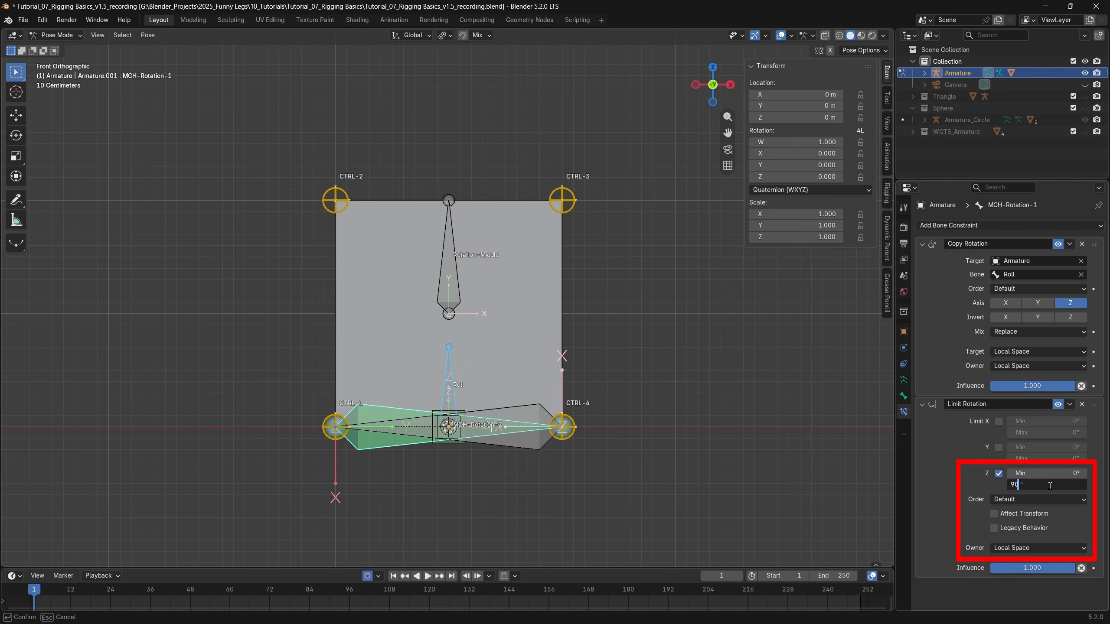
{"action": "key", "text": "Return"}
Step: Switch the Roll bone's rotation mode to XYZ Euler, test-rotate it about 78° around its local Z axis, and undo the rotation
{"action": "left_click", "coordinate": [811, 190]}
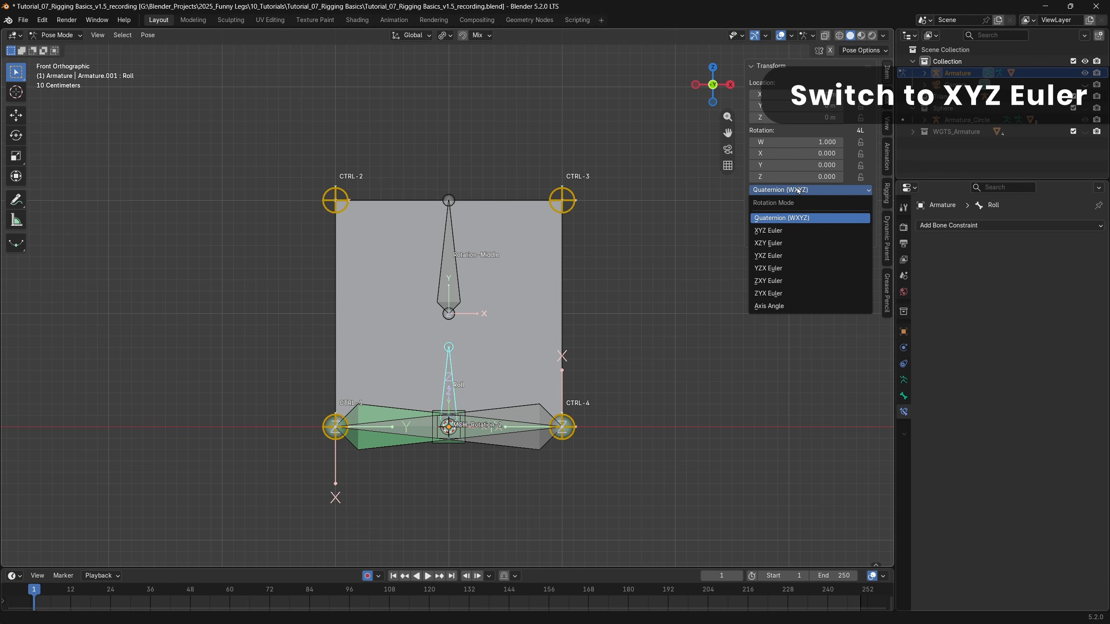
{"action": "left_click", "coordinate": [786, 216]}
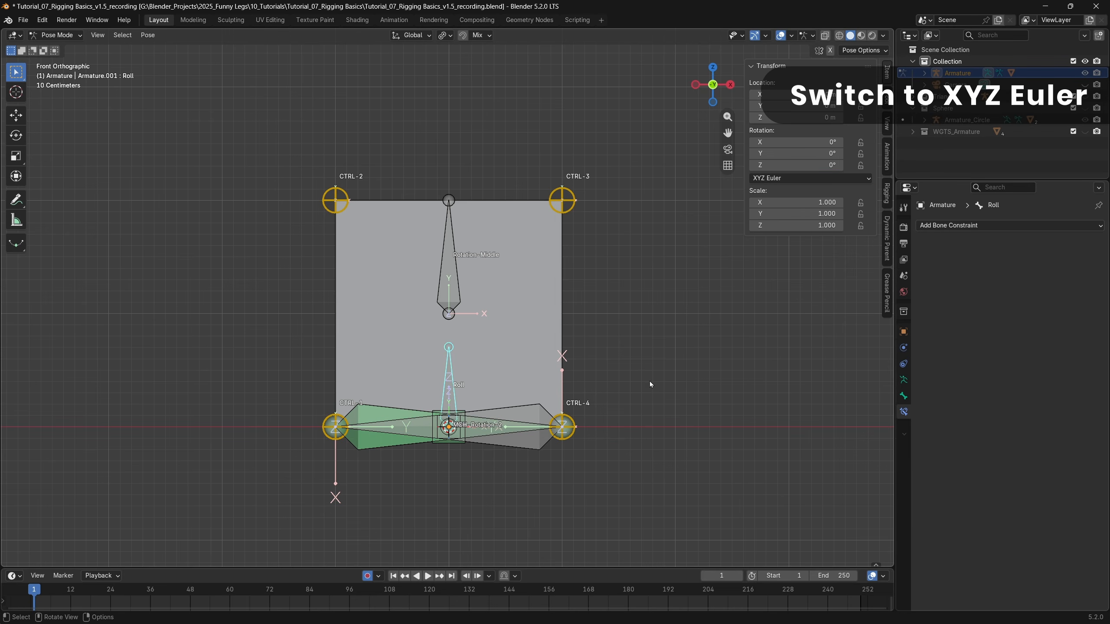
{"action": "key", "text": "r"}
{"action": "key", "text": "z"}
{"action": "key", "text": "z"}
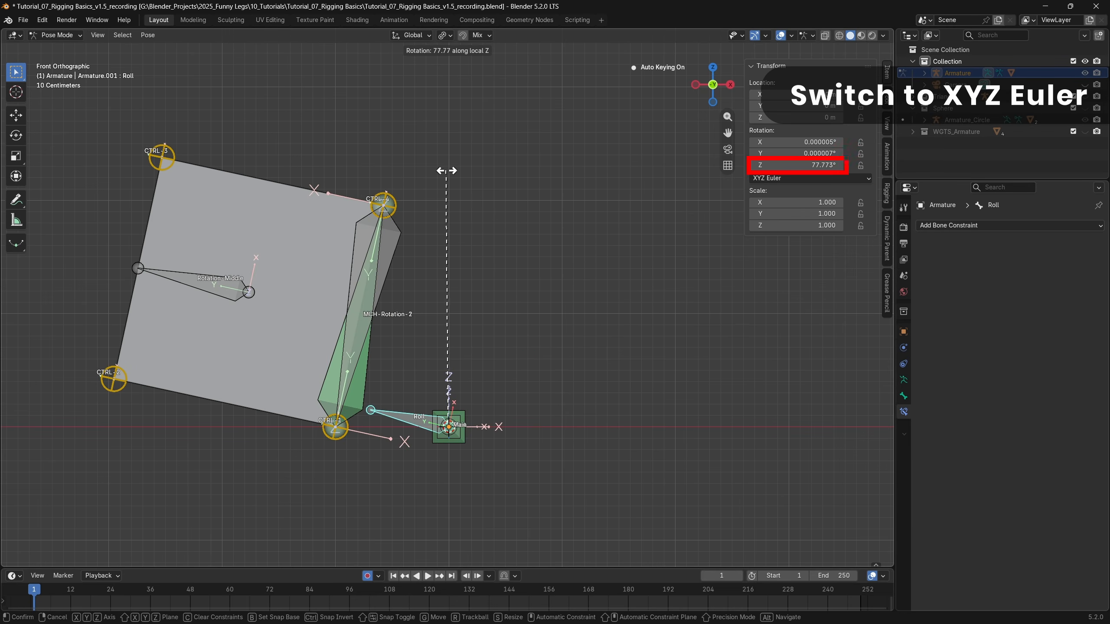
{"action": "left_click", "coordinate": [446, 171]}
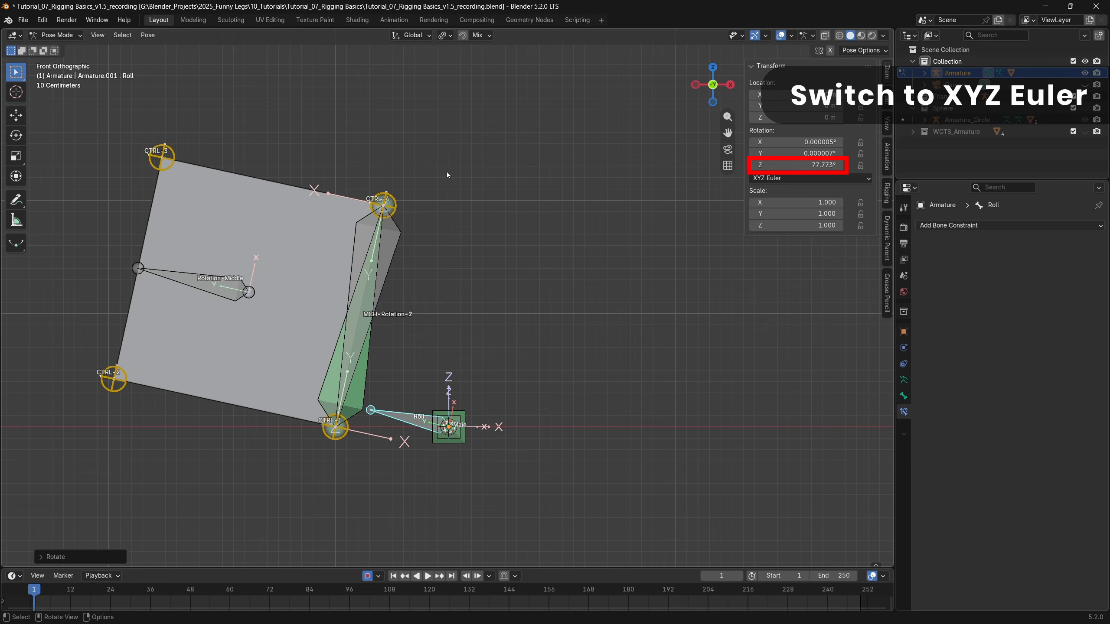
{"action": "key", "text": "ctrl+z"}
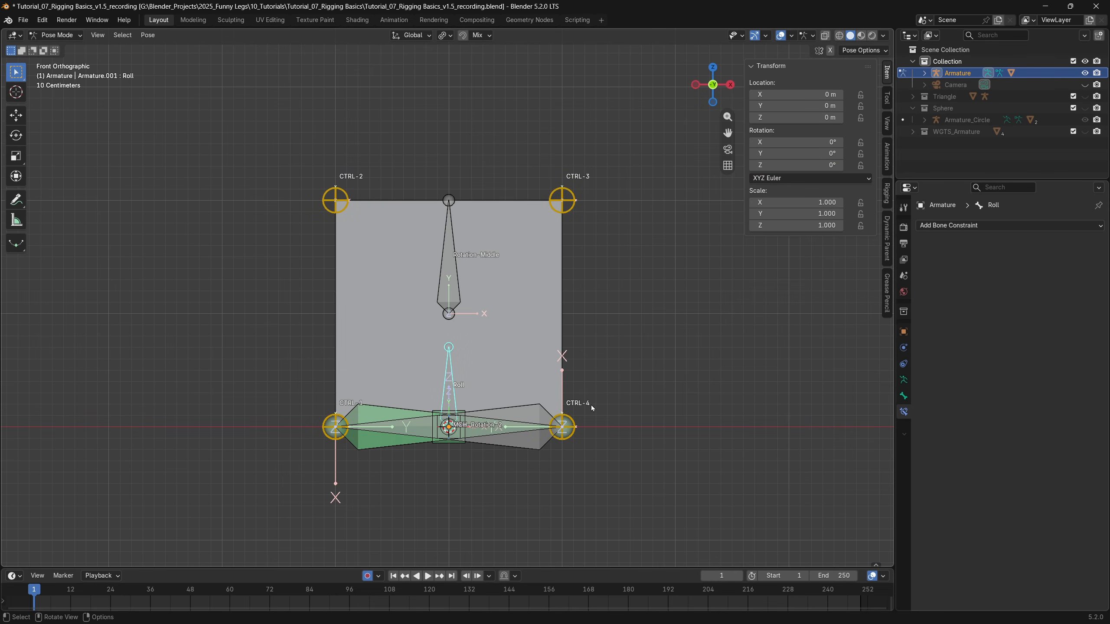
Step: Copy the Copy Rotation constraint from MCH-Rotation-1 to MCH-Rotation-2 with Copy to Selected
{"action": "left_click", "coordinate": [537, 416]}
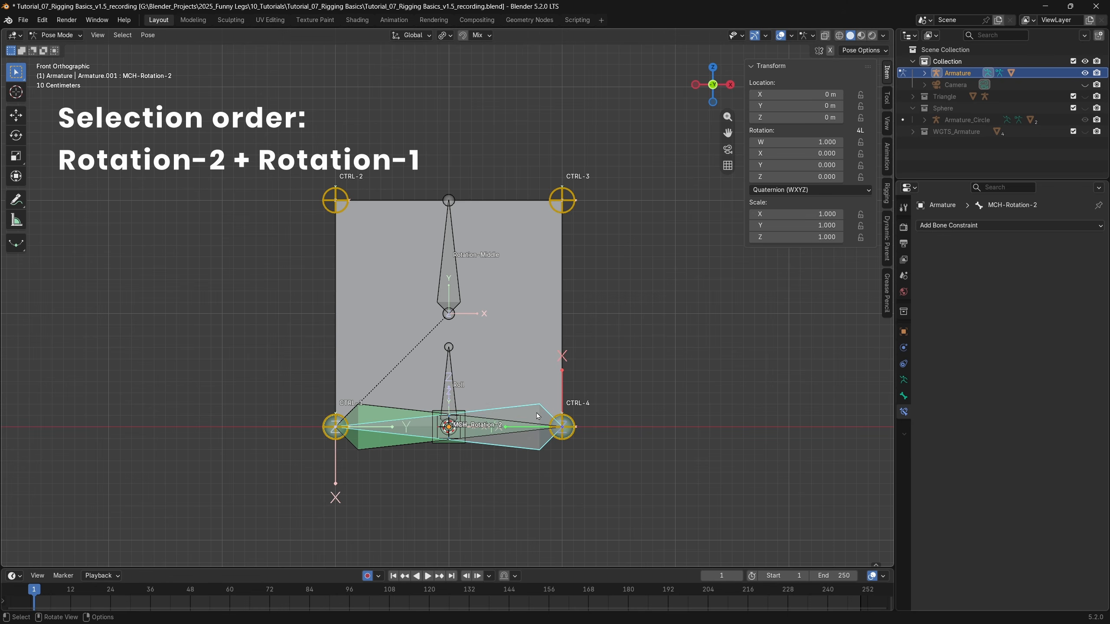
{"action": "left_click", "coordinate": [365, 413], "text": "shift"}
{"action": "left_click", "coordinate": [1070, 244]}
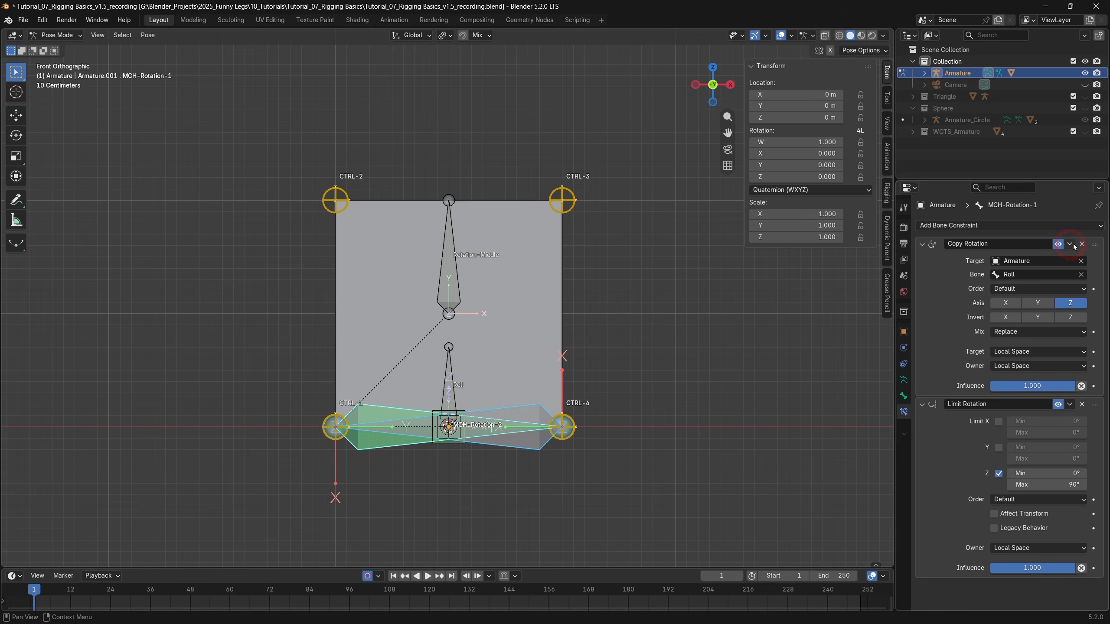
{"action": "left_click", "coordinate": [1070, 244]}
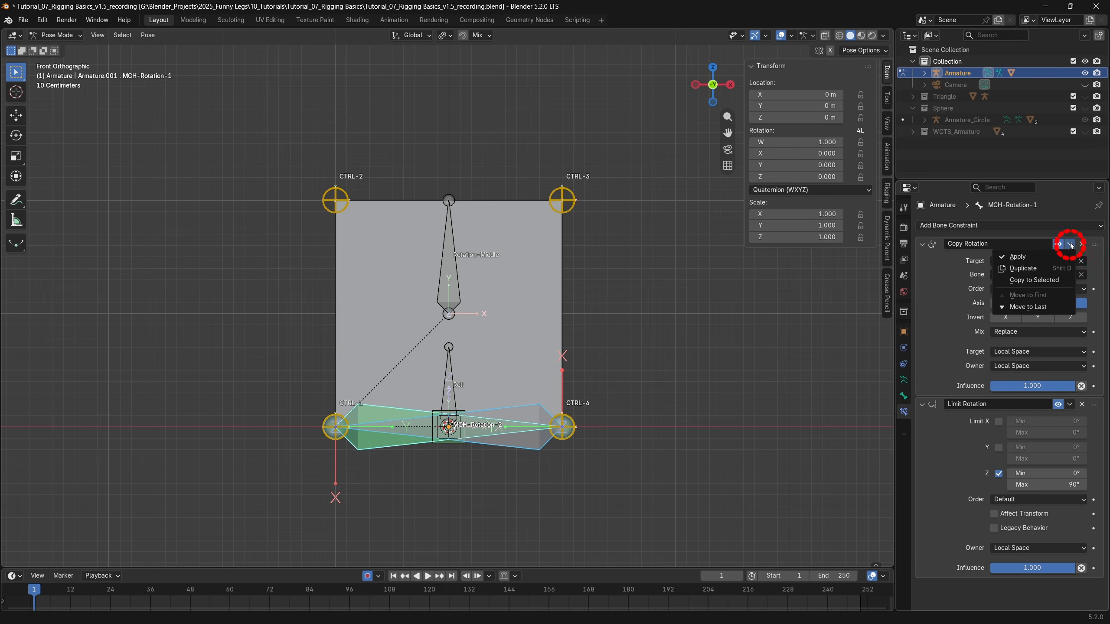
{"action": "left_click", "coordinate": [1050, 280]}
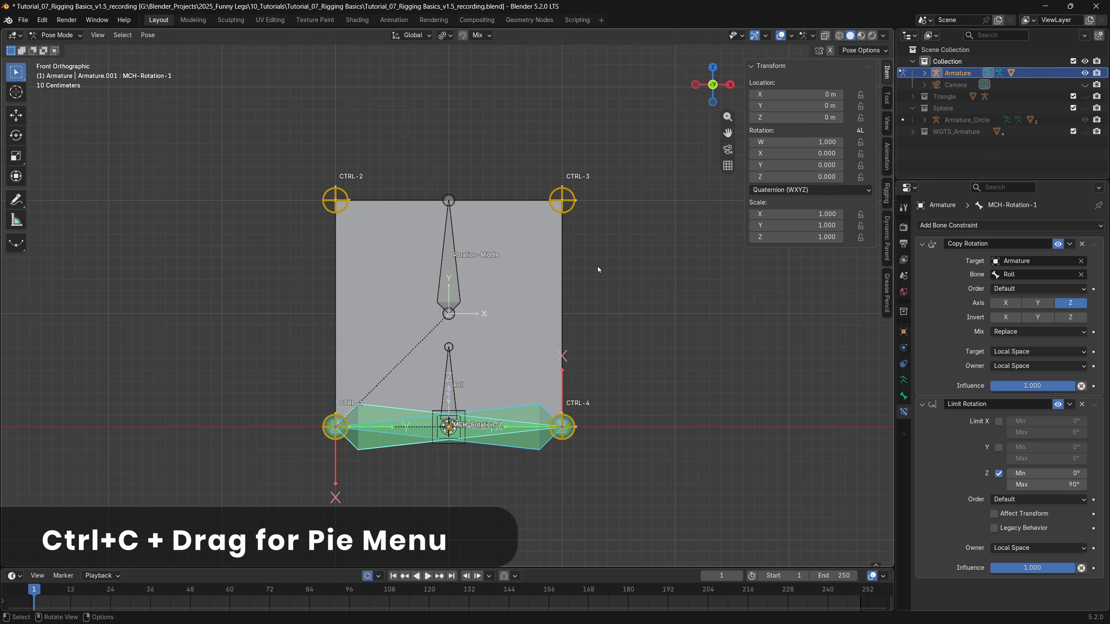
Step: Copy only the Limit Rotation constraint from MCH-Rotation-1 to MCH-Rotation-2 with Copy Constraints
{"action": "key", "text": "ctrl+c"}
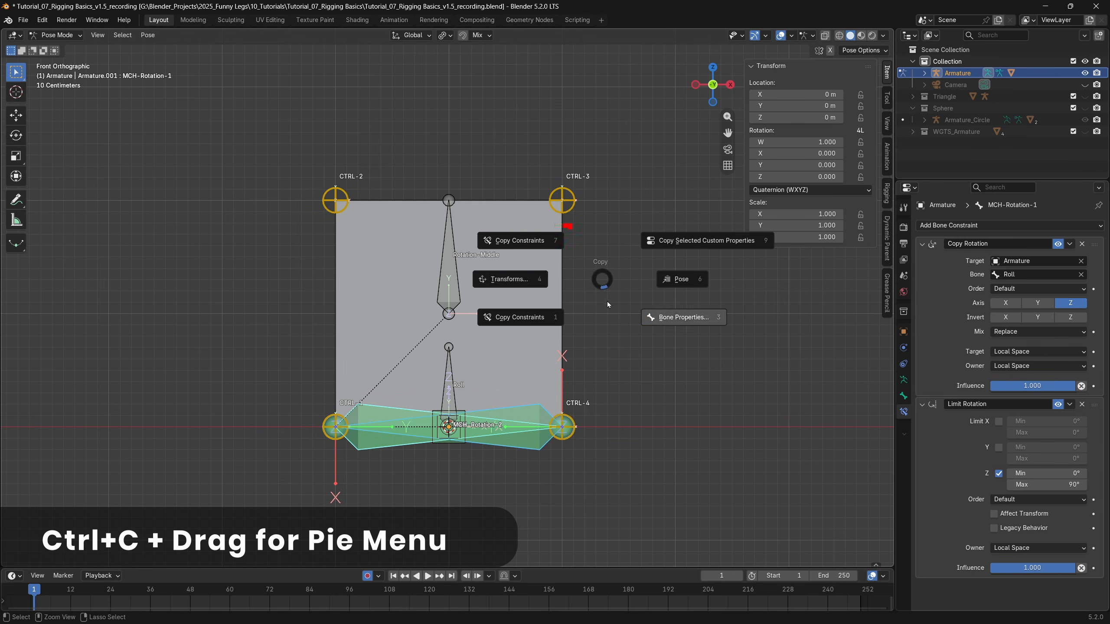
{"action": "left_click", "coordinate": [528, 246]}
{"action": "left_click", "coordinate": [531, 256]}
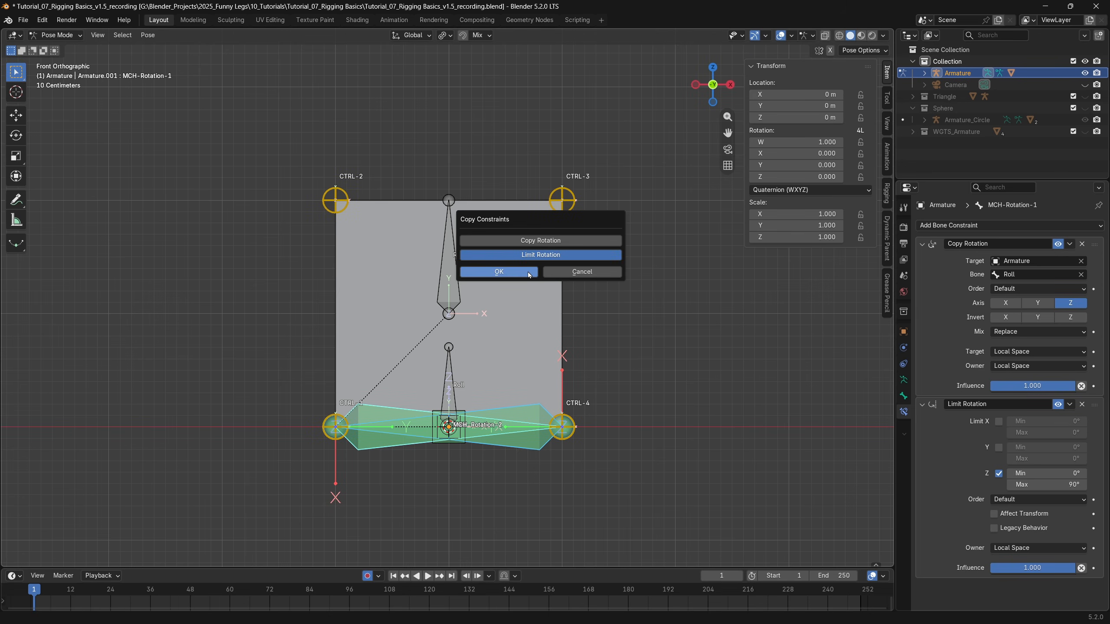
{"action": "left_click", "coordinate": [528, 272]}
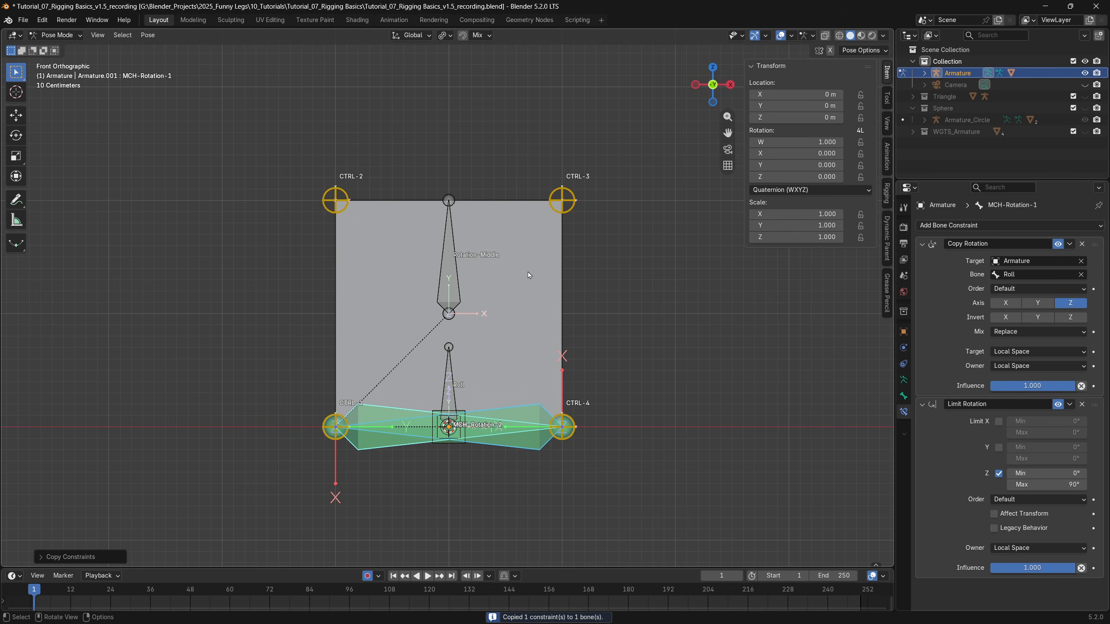
Step: Compare the constraints of both MCH-Rotation bones, test-rotate the Roll bone clockwise by about 37°, and undo the rotation
{"action": "left_click", "coordinate": [539, 410]}
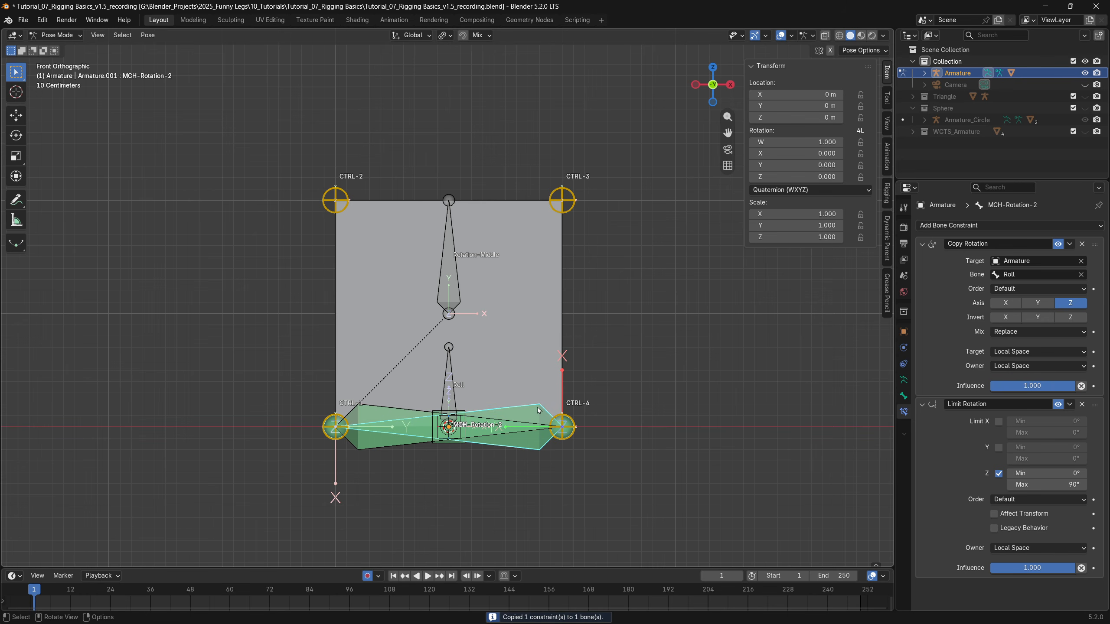
{"action": "left_click", "coordinate": [382, 411]}
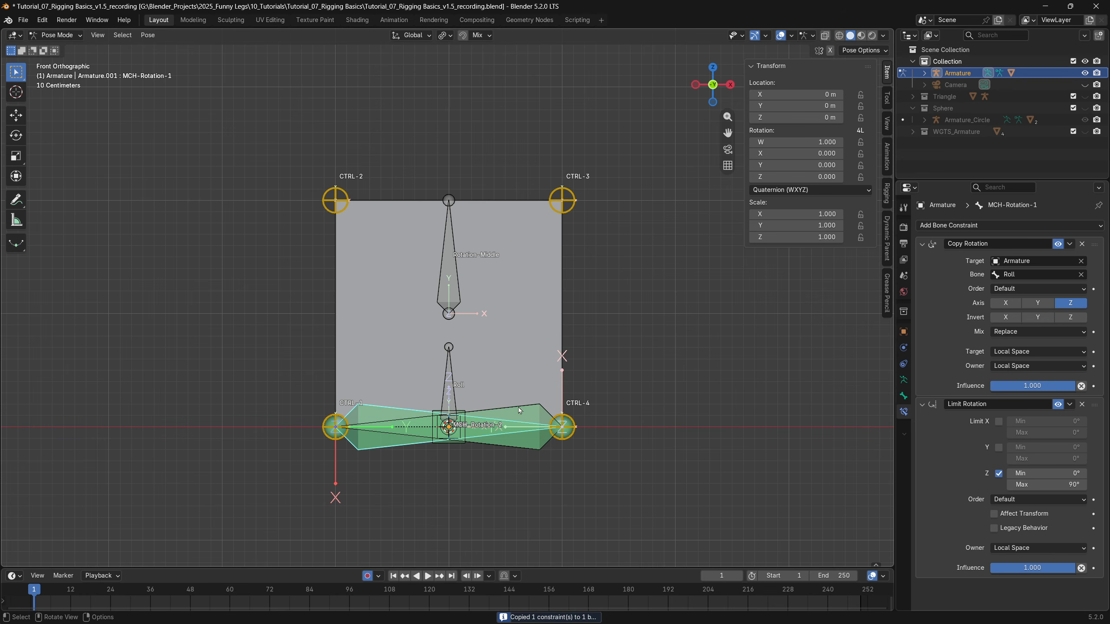
{"action": "left_click", "coordinate": [537, 411]}
{"action": "left_click", "coordinate": [448, 380]}
{"action": "key", "text": "r"}
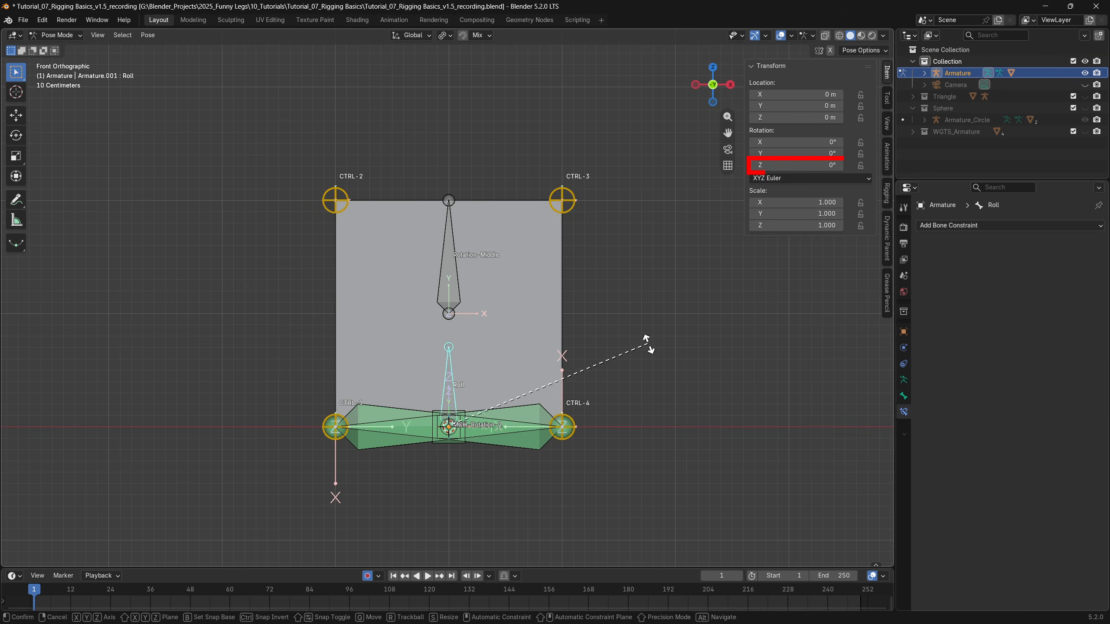
{"action": "left_click", "coordinate": [688, 480]}
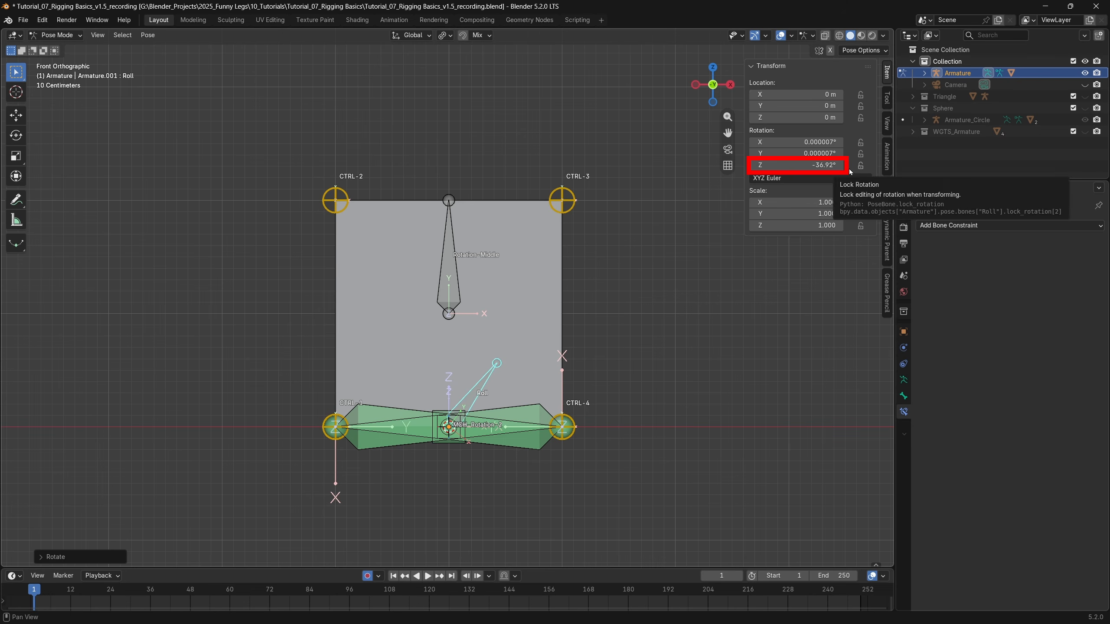
{"action": "key", "text": "ctrl+z"}
Step: Set the Z range of MCH-Rotation-2's Limit Rotation constraint to a minimum of -90° and a maximum of 0°
{"action": "left_click", "coordinate": [529, 411]}
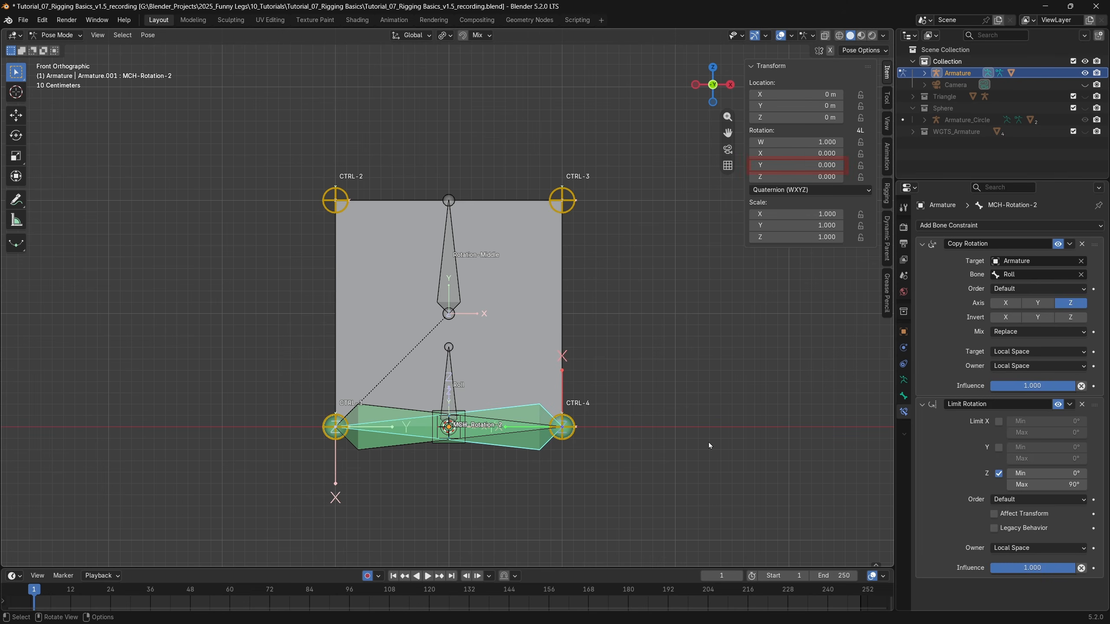
{"action": "left_click", "coordinate": [1062, 472]}
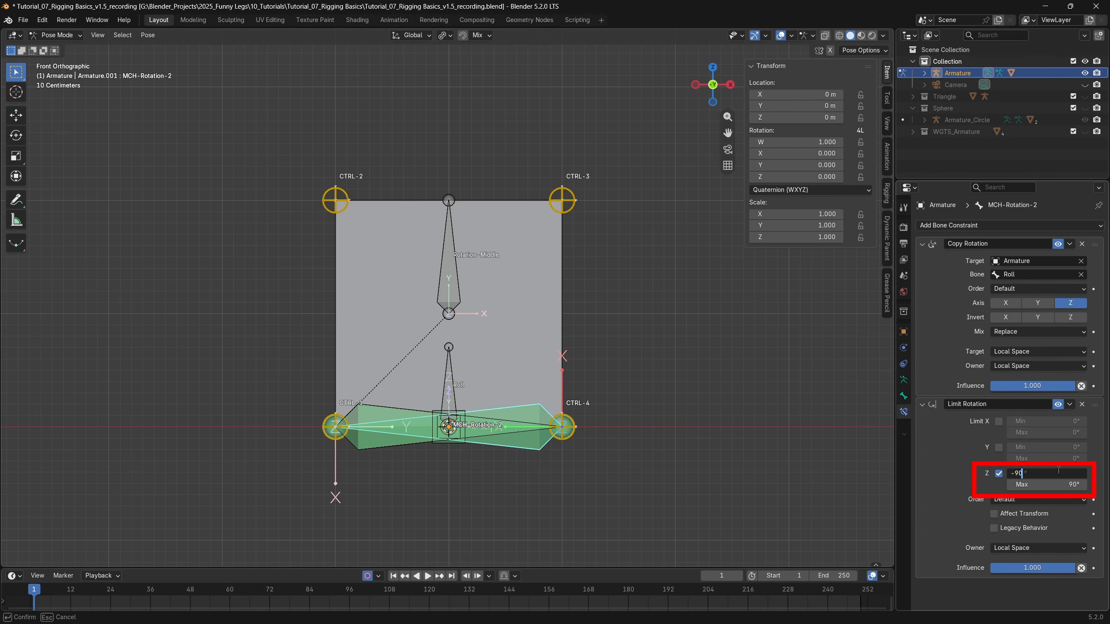
{"action": "type", "text": "-90"}
{"action": "key", "text": "Return"}
{"action": "left_click", "coordinate": [1064, 484]}
{"action": "type", "text": "0"}
{"action": "key", "text": "Return"}
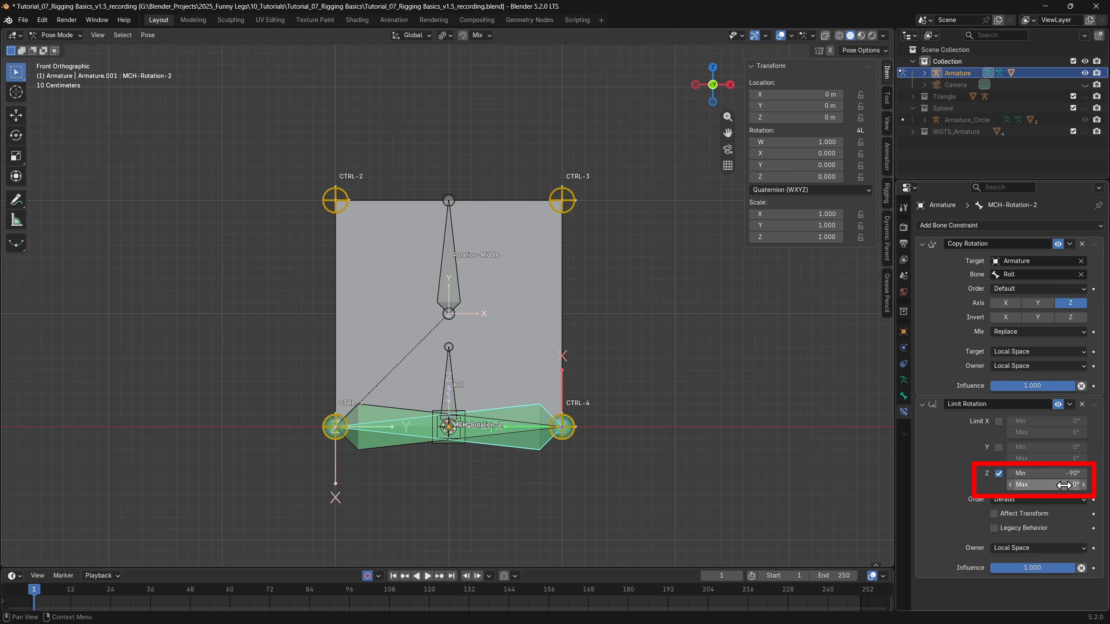
Step: Test-rotate the Roll bone clockwise to check that the plane pivots on its CTRL-4 corner, and undo the rotation
{"action": "left_click", "coordinate": [450, 372]}
{"action": "key", "text": "r"}
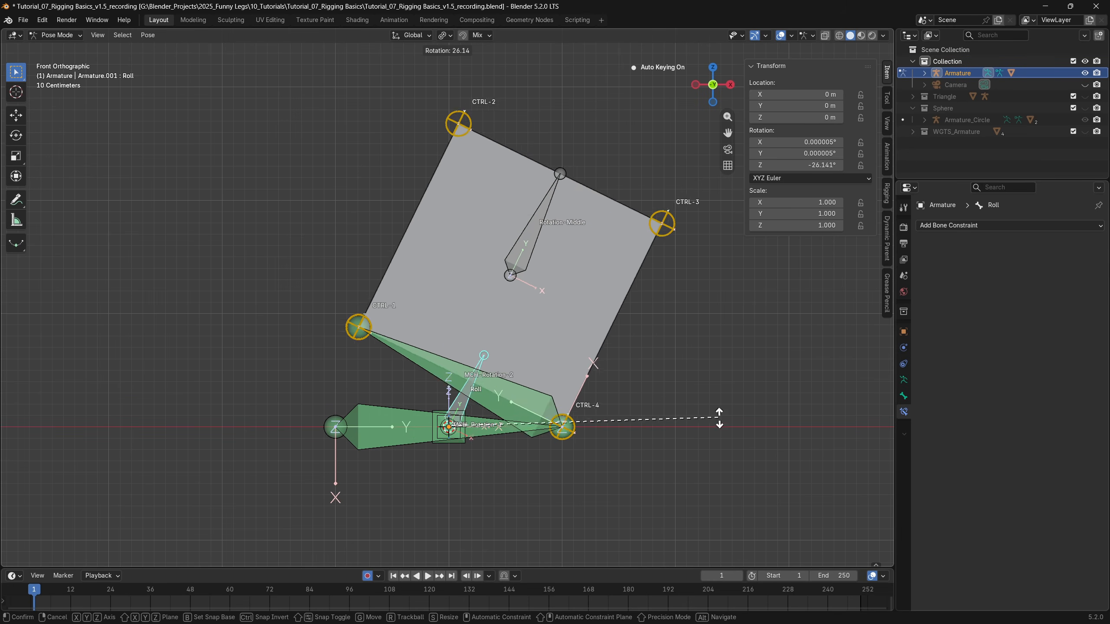
{"action": "left_click", "coordinate": [755, 447]}
{"action": "key", "text": "ctrl+z"}
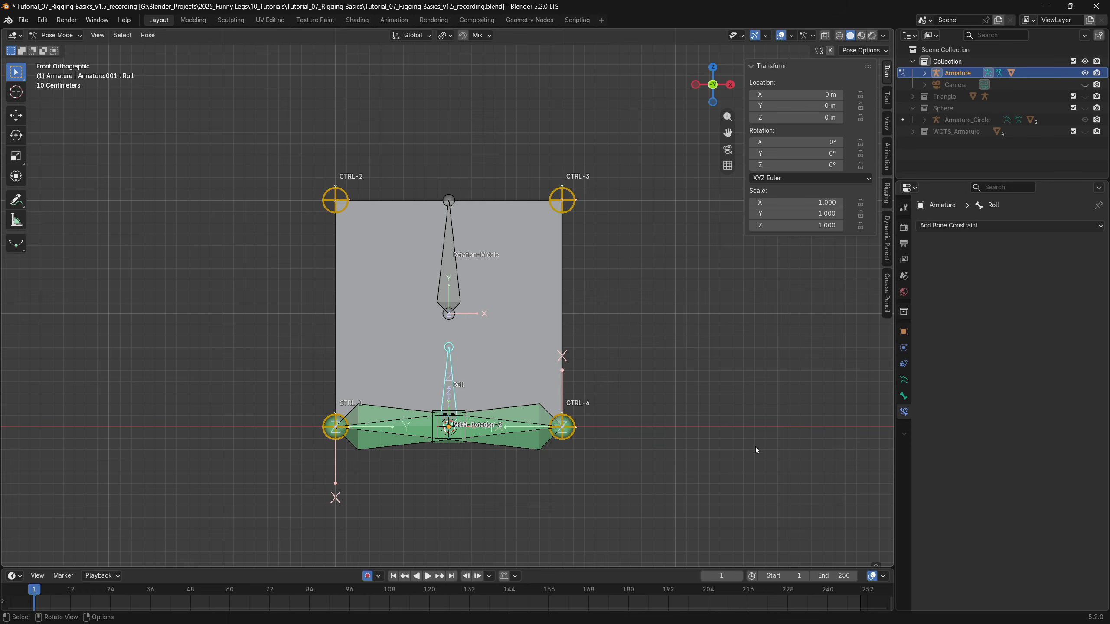
Step: Disable Deform for the MCH-Rotation-1, Roll and MCH-Rotation-2 bones together
{"action": "left_click", "coordinate": [394, 417]}
{"action": "left_click", "coordinate": [450, 385], "text": "shift"}
{"action": "left_click", "coordinate": [520, 406], "text": "shift"}
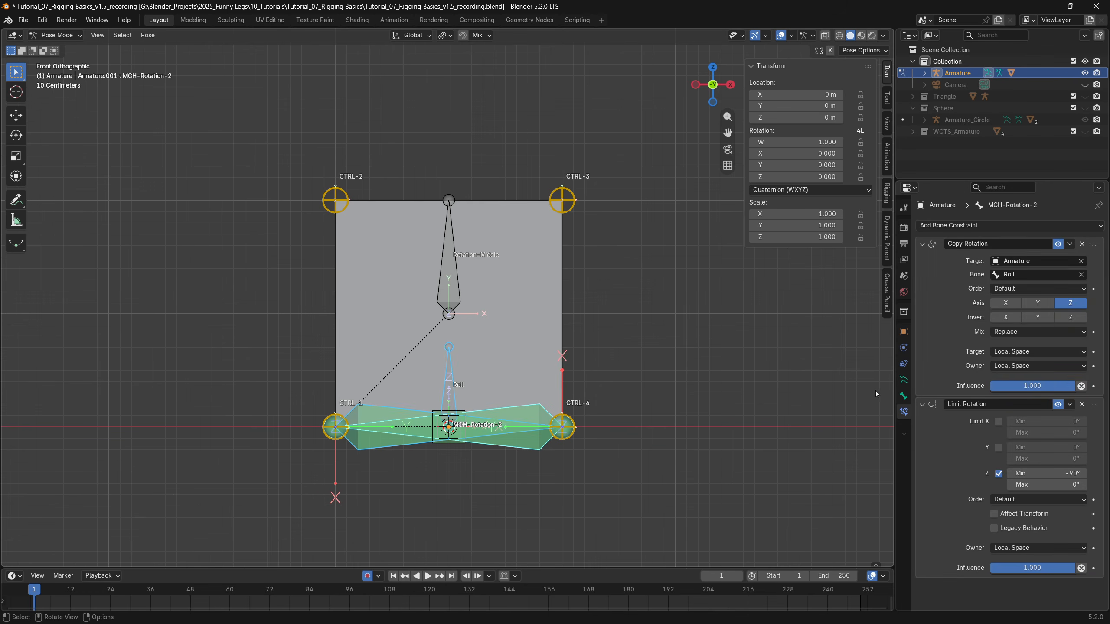
{"action": "left_click", "coordinate": [903, 396]}
{"action": "left_click", "coordinate": [932, 451]}
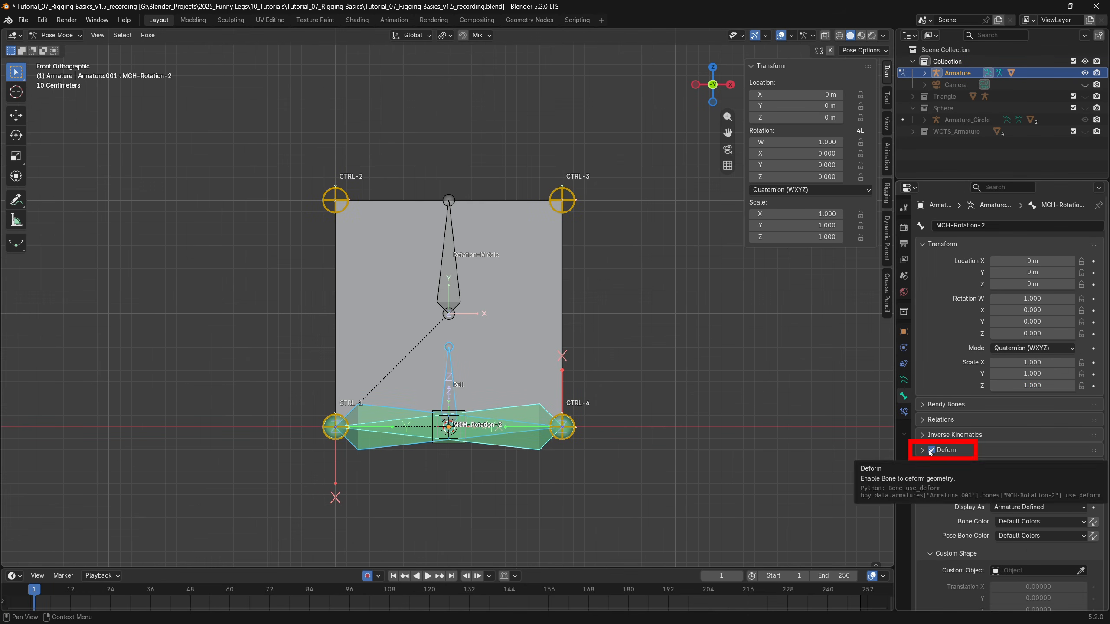
{"action": "left_click", "coordinate": [640, 445]}
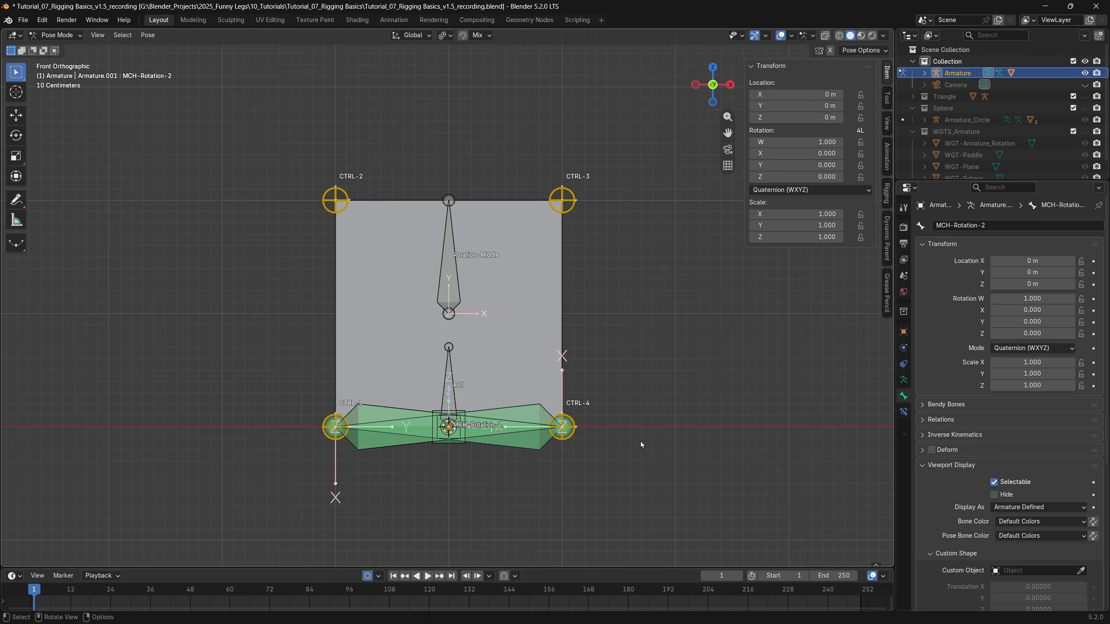
Step: Show the DEF bone collection and set the rotation mode of all the armature's bones to XYZ Euler
{"action": "left_click", "coordinate": [904, 379]}
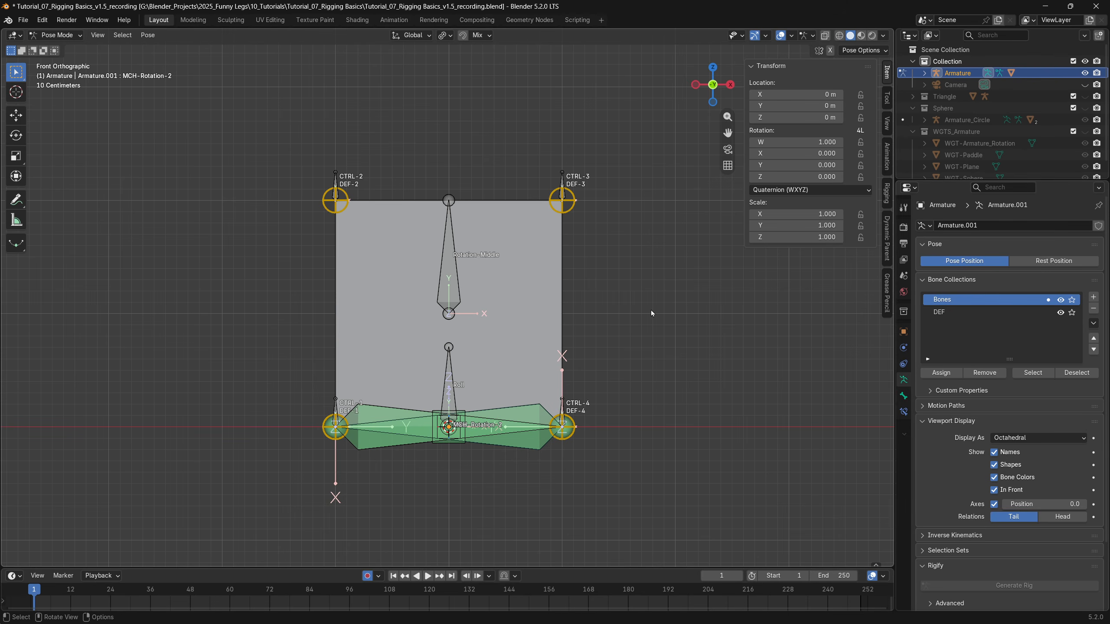
{"action": "key", "text": "a"}
{"action": "key", "text": "ctrl+r"}
{"action": "left_click", "coordinate": [662, 282]}
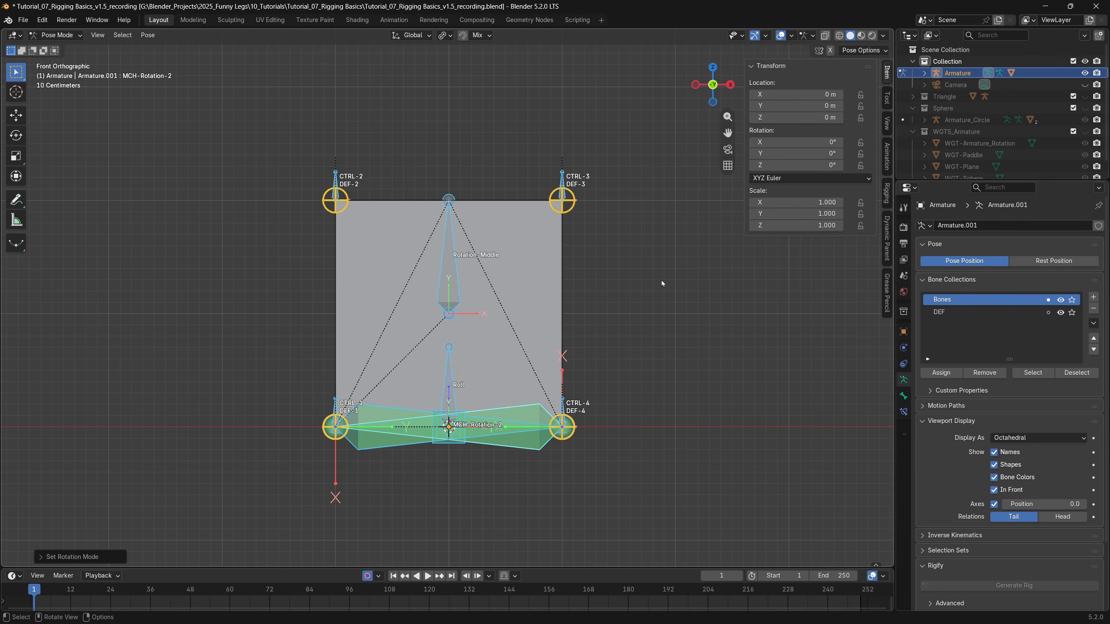
Step: Move MCH-Rotation-1 and MCH-Rotation-2 into a new bone collection named MCH
{"action": "left_click", "coordinate": [609, 395]}
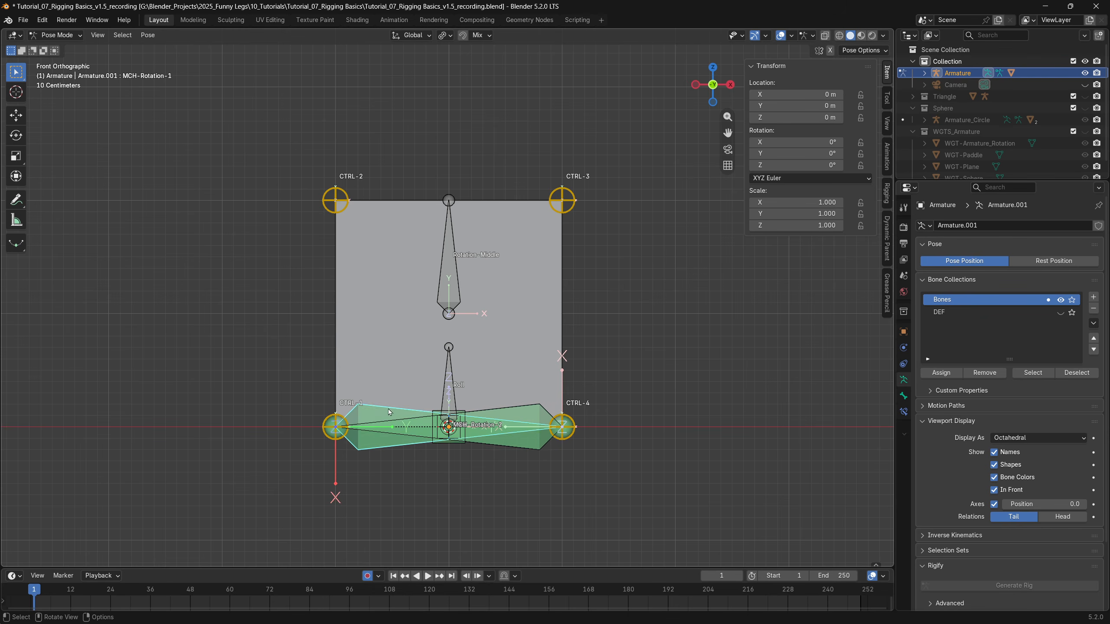
{"action": "key", "text": "m"}
{"action": "left_click", "coordinate": [644, 350]}
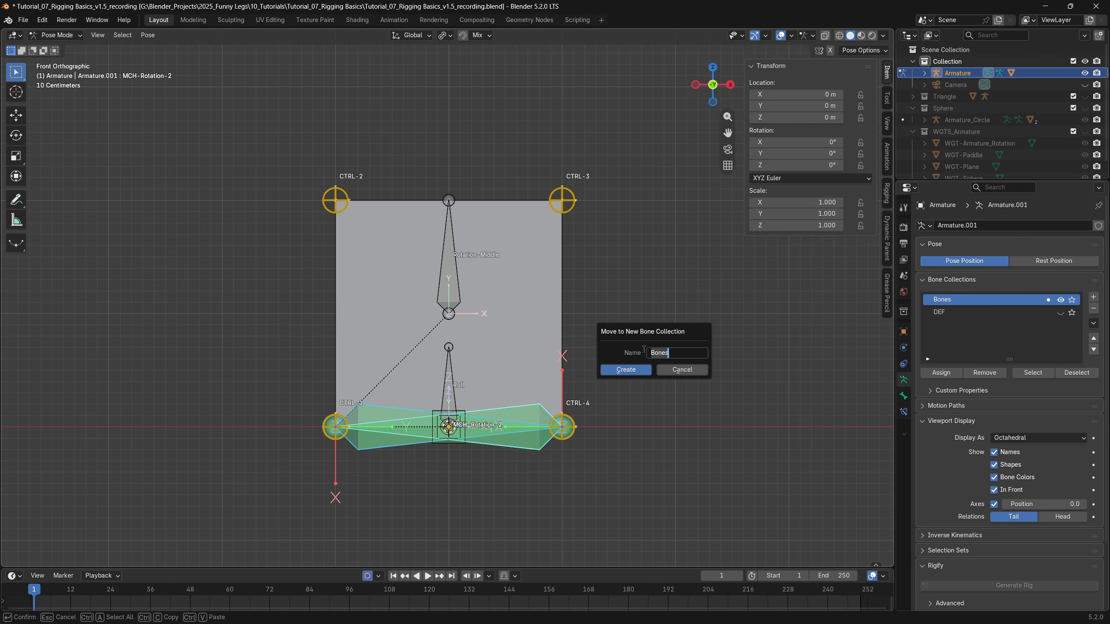
{"action": "left_click", "coordinate": [637, 369]}
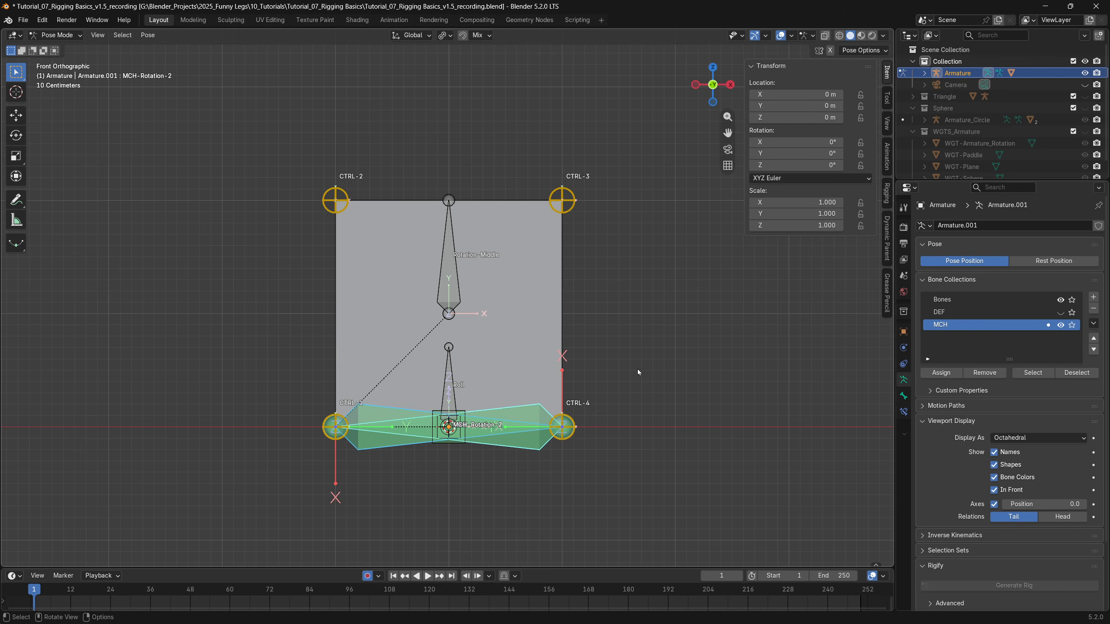
Step: Hide the MCH bone collection and turn off the armature's axes and bone names display
{"action": "left_click", "coordinate": [1061, 324]}
{"action": "left_click", "coordinate": [994, 504]}
{"action": "left_click", "coordinate": [994, 452]}
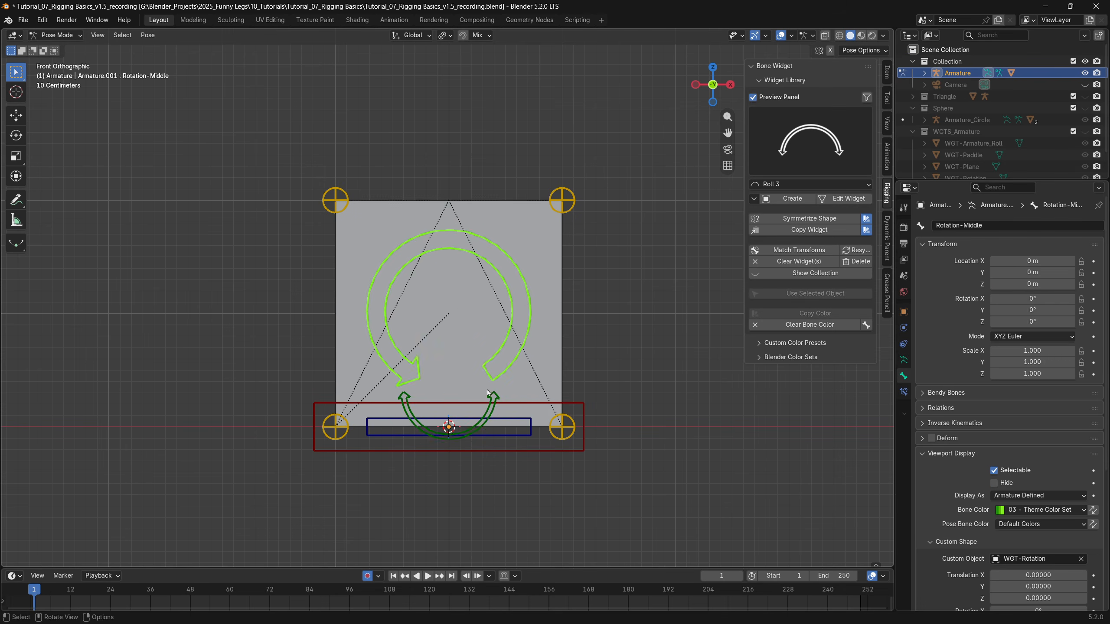
Step: Test the finished rig by rotating the Roll control and moving the plane's CTRL-2 corner control, reverting both transforms
{"action": "left_click", "coordinate": [487, 391]}
{"action": "key", "text": "r"}
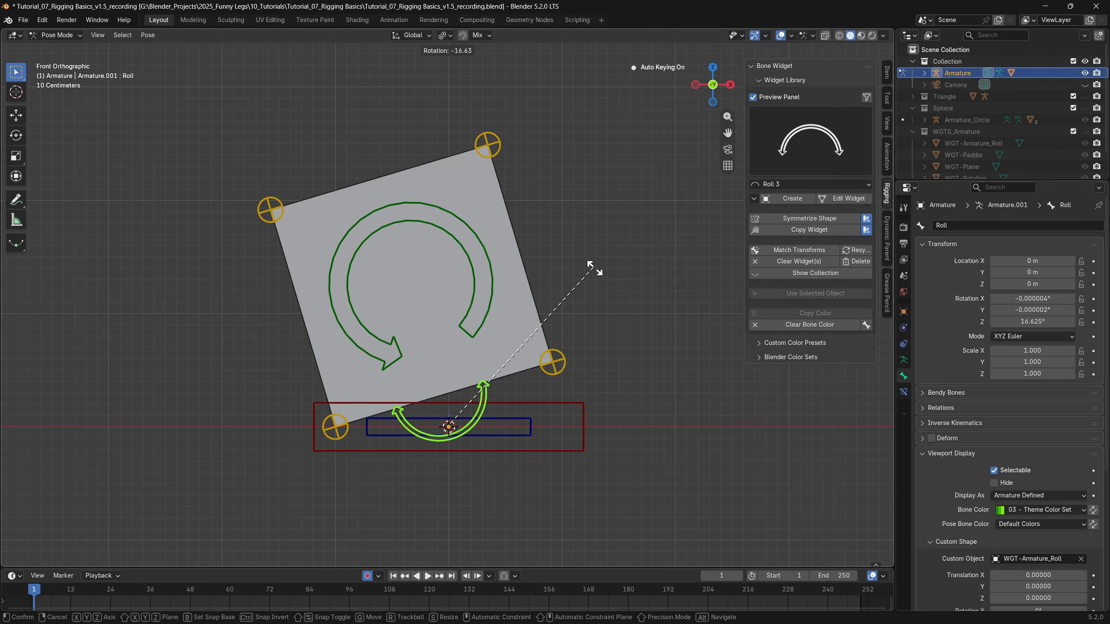
{"action": "key", "text": "Escape"}
{"action": "left_click", "coordinate": [347, 191]}
{"action": "key", "text": "g"}
{"action": "left_click", "coordinate": [320, 164]}
{"action": "key", "text": "ctrl+z"}
Step: Test-scale the red Main control to about 2.1, undo the scaling, and try moving the blue bar control
{"action": "left_click", "coordinate": [584, 420]}
{"action": "key", "text": "s"}
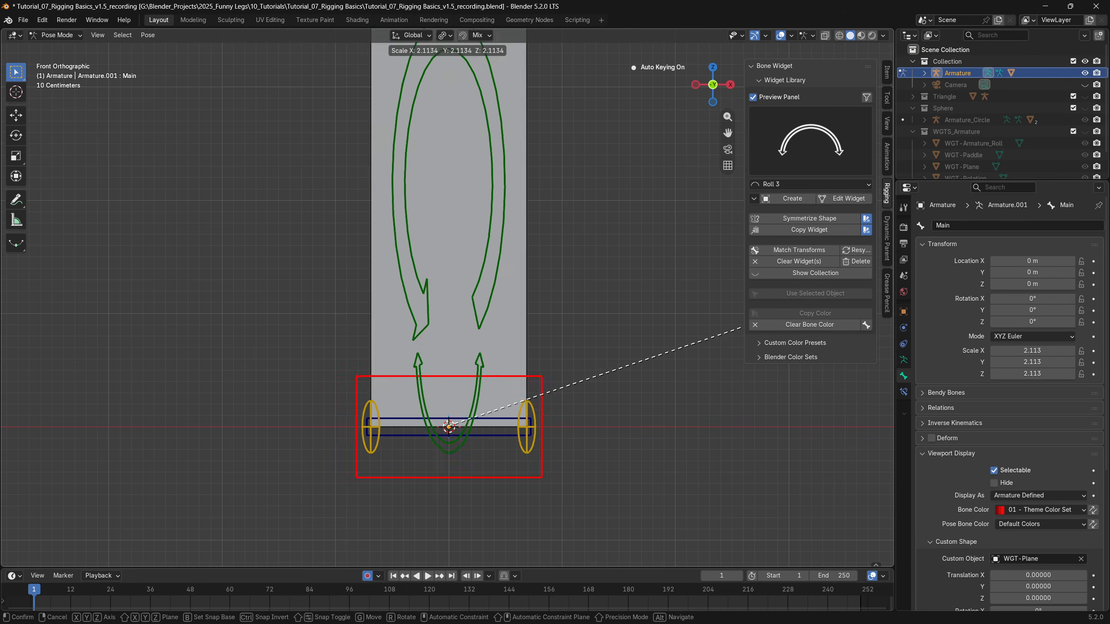
{"action": "left_click", "coordinate": [713, 350]}
{"action": "key", "text": "ctrl+z"}
{"action": "left_click", "coordinate": [532, 433]}
{"action": "key", "text": "g"}
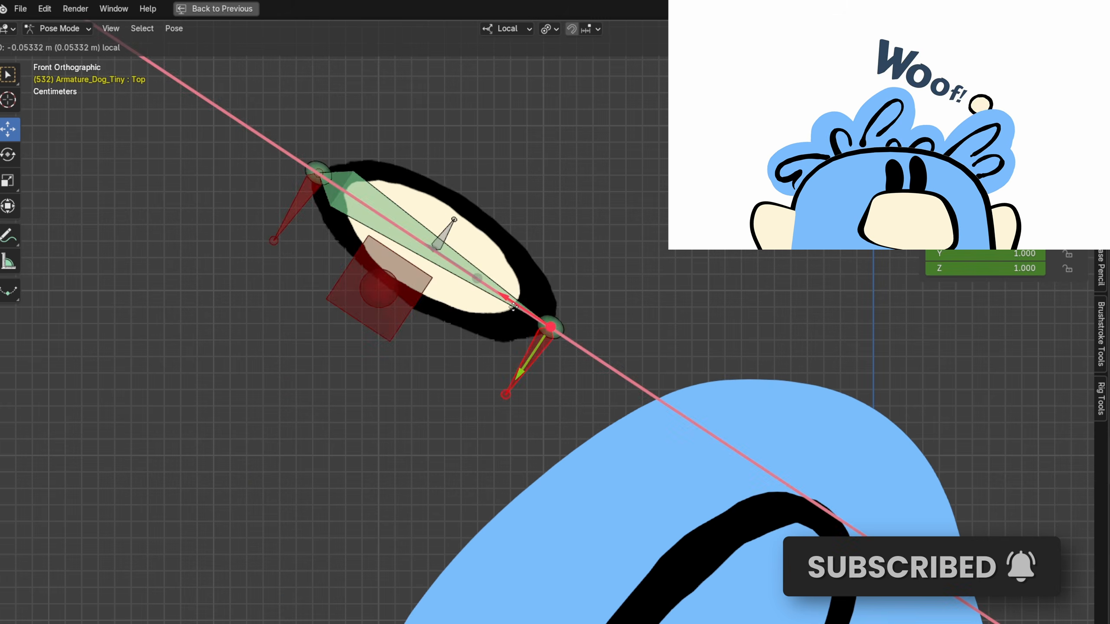
{"action": "left_click", "coordinate": [258, 323]}
{"action": "left_click", "coordinate": [576, 325]}
{"action": "key", "text": "r"}
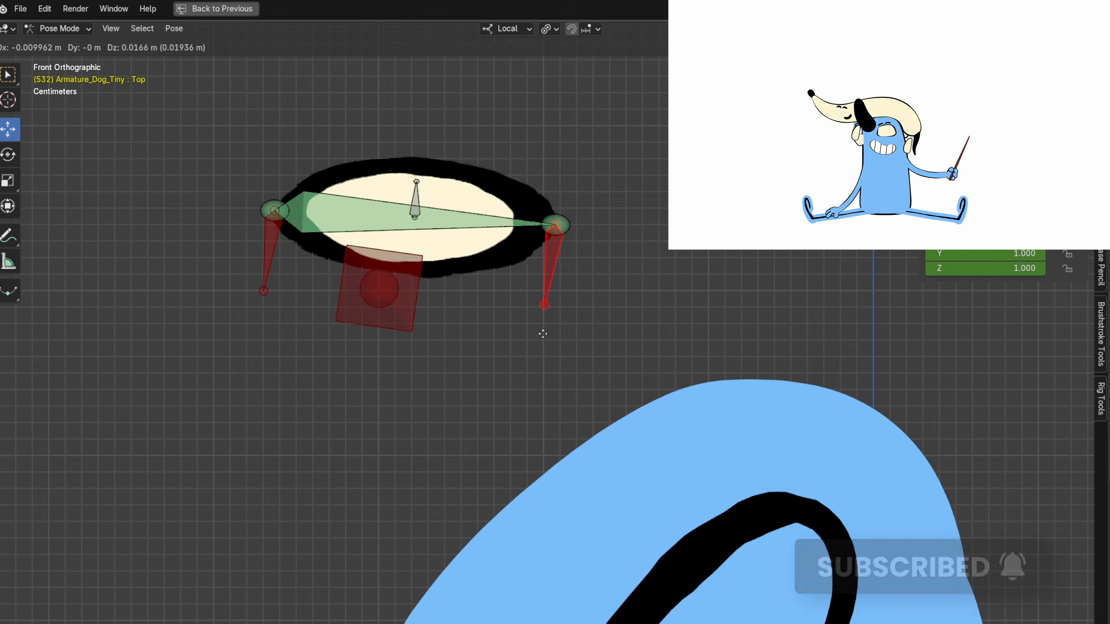
{"action": "left_click", "coordinate": [406, 359]}
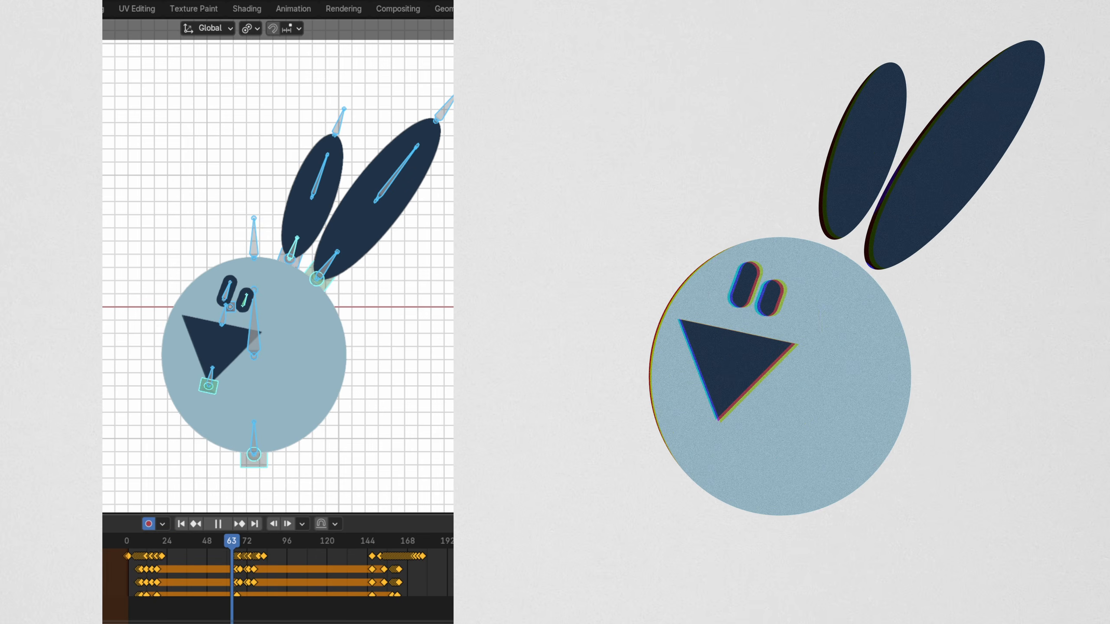